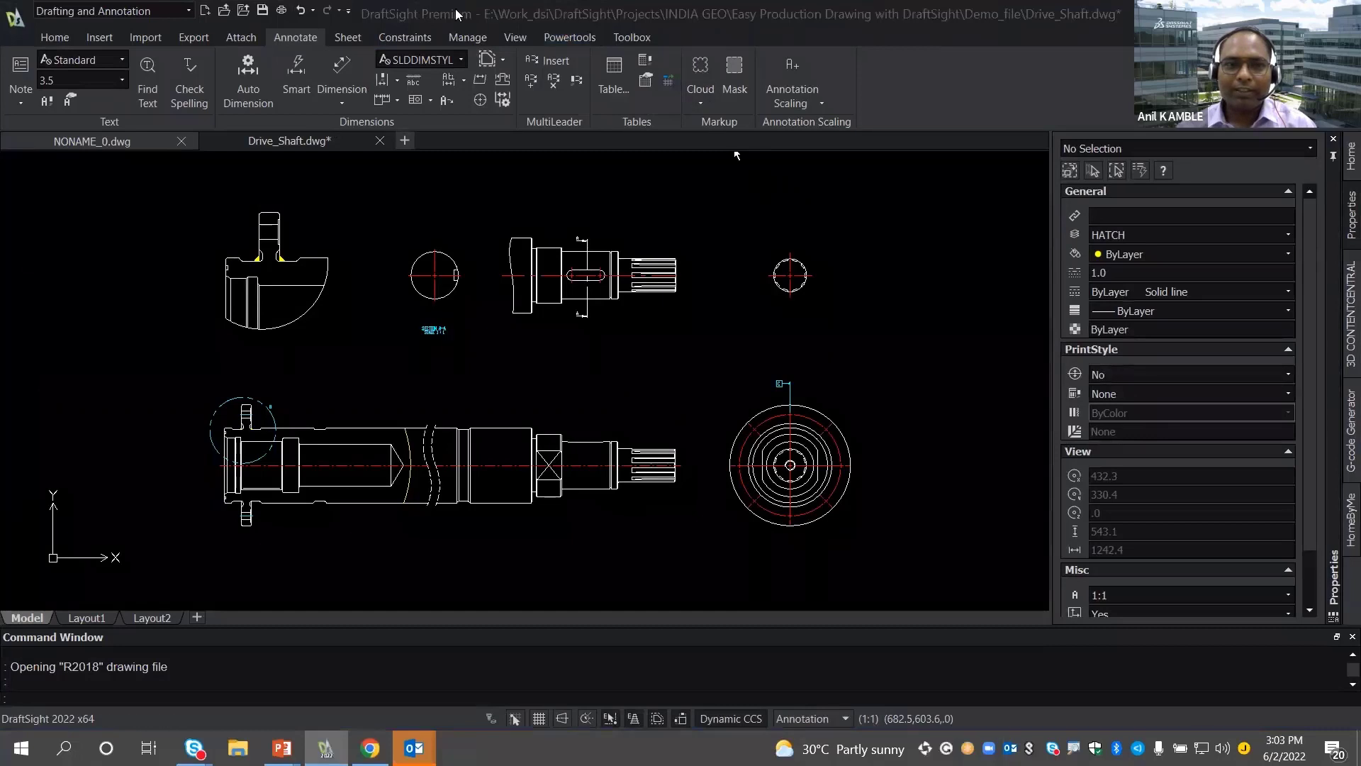
{"action": "left_click", "coordinate": [68, 35]}
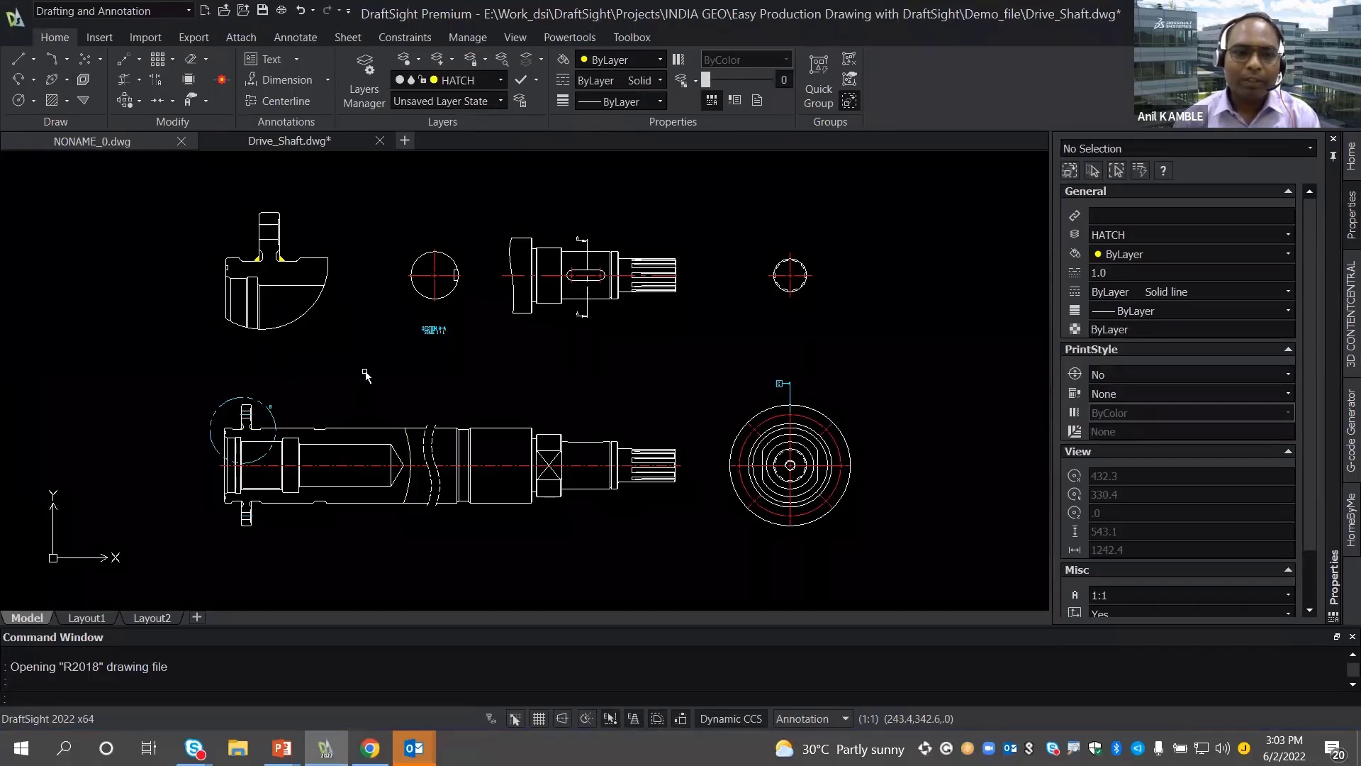
{"action": "scroll", "coordinate": [365, 376], "scroll_direction": "up", "scroll_amount": 1}
{"action": "scroll", "coordinate": [389, 412], "scroll_direction": "up", "scroll_amount": 2}
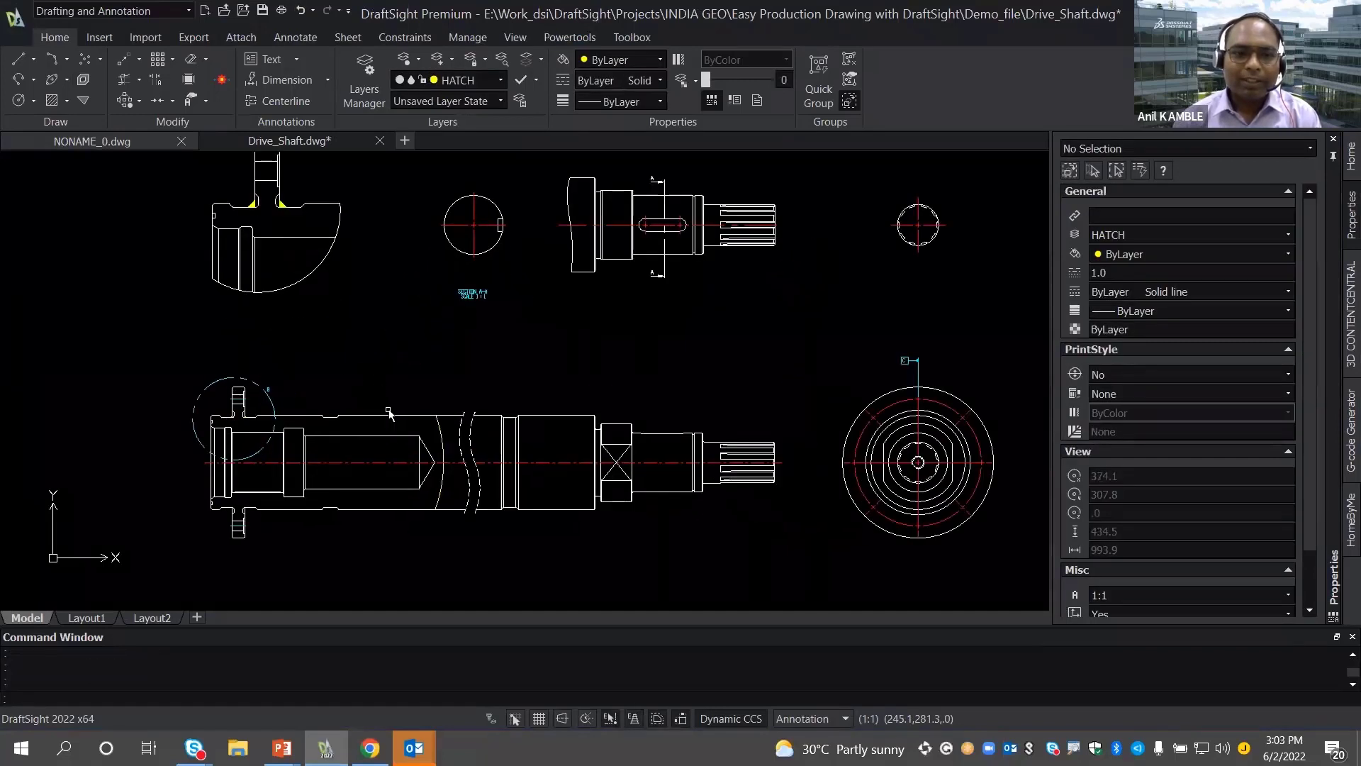
{"action": "scroll", "coordinate": [383, 364], "scroll_direction": "down", "scroll_amount": 1}
{"action": "scroll", "coordinate": [377, 334], "scroll_direction": "up", "scroll_amount": 1}
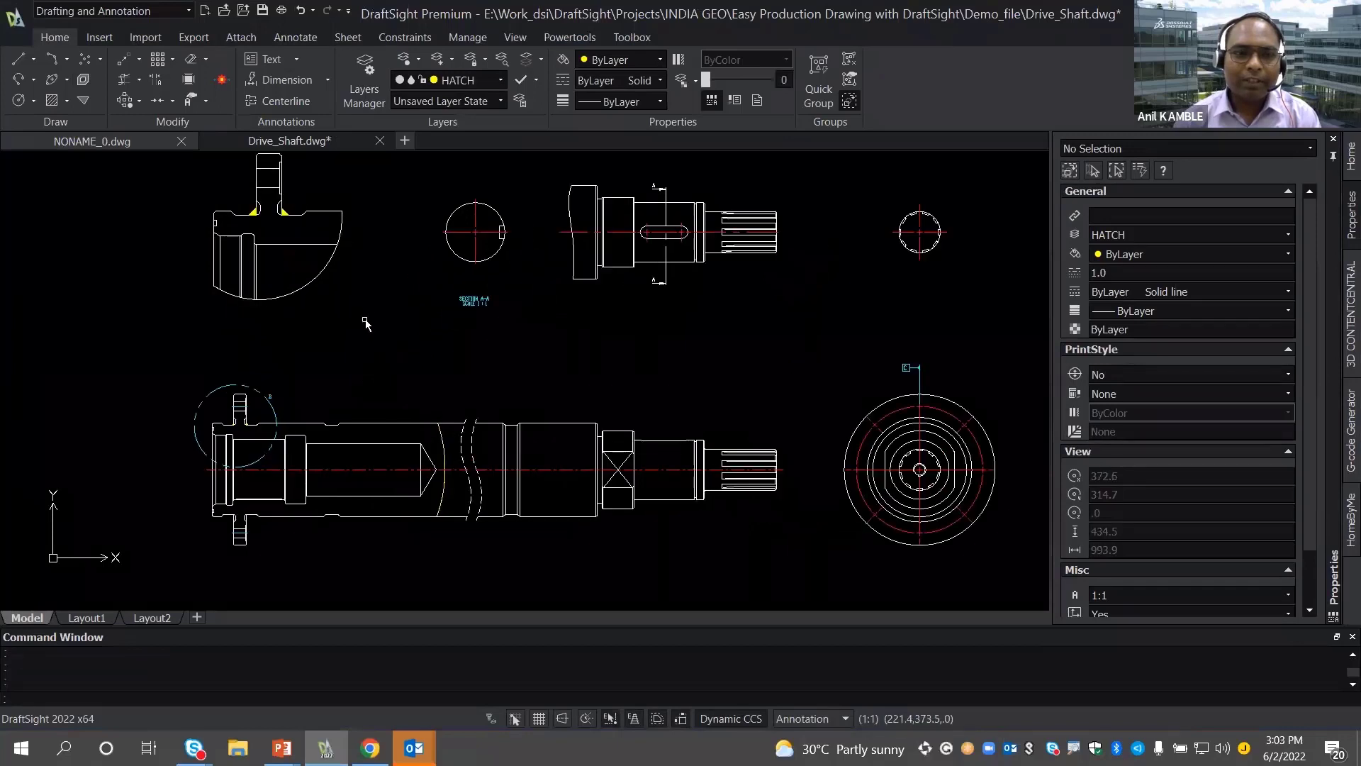
{"action": "middle_click_drag", "start_coordinate": [366, 325], "coordinate": [379, 335]}
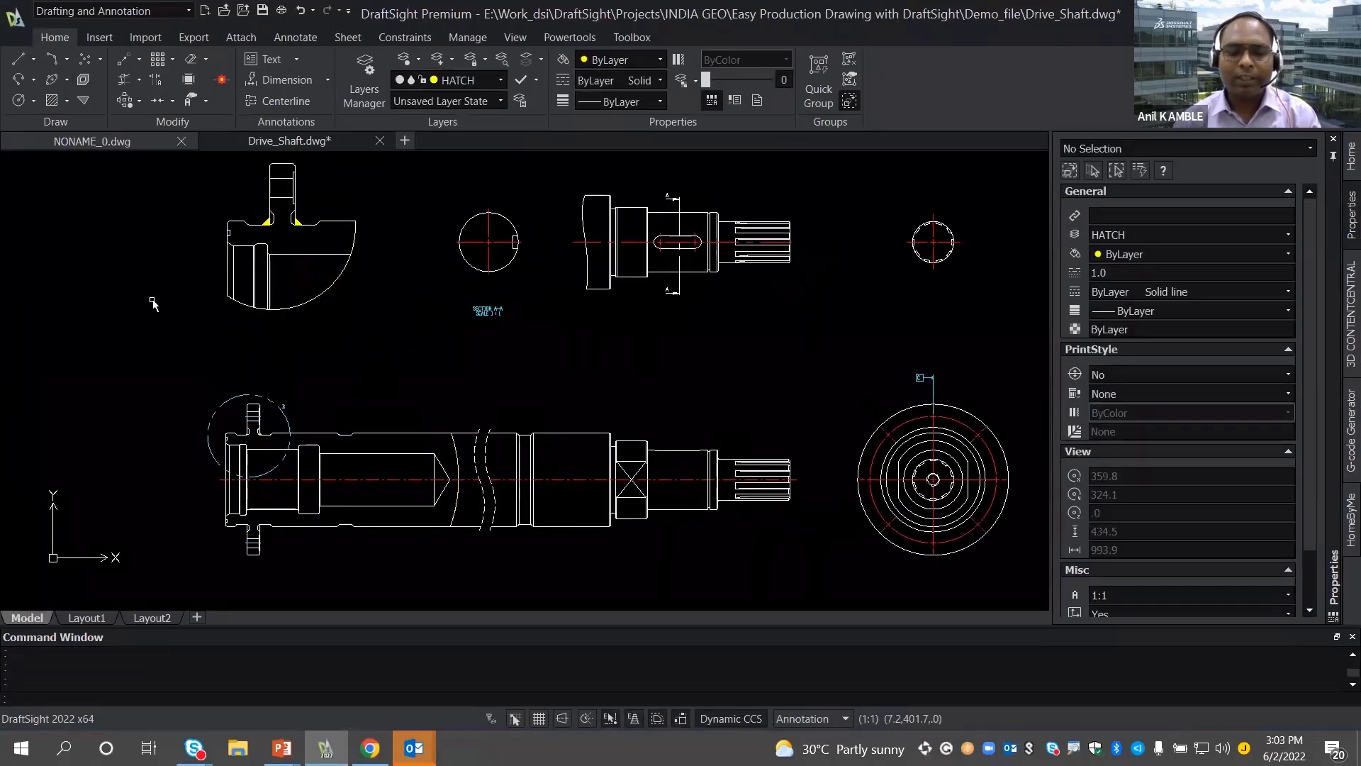
- Preview the command suggestions for the line, circle and rectangle commands without running any of them
{"action": "type", "text": "L"}
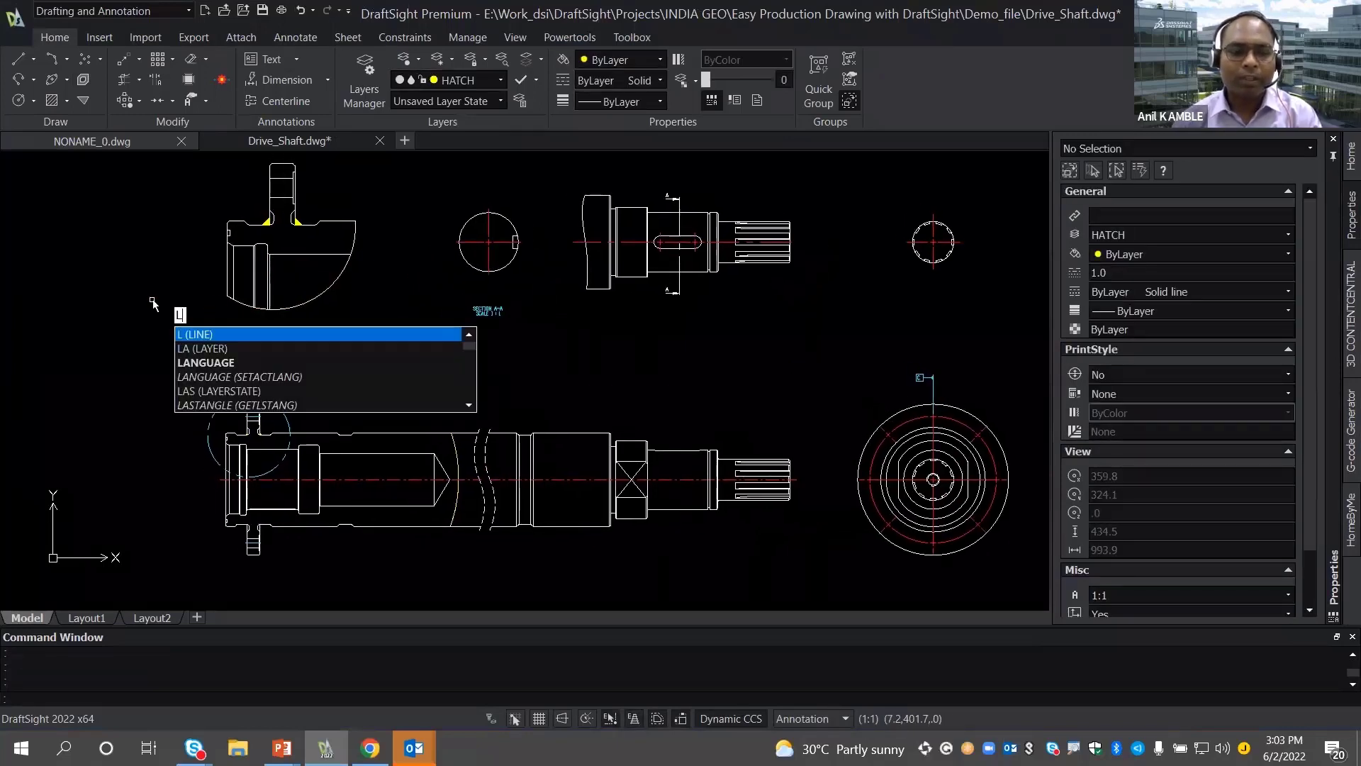
{"action": "key", "text": "Escape"}
{"action": "key", "text": "Escape"}
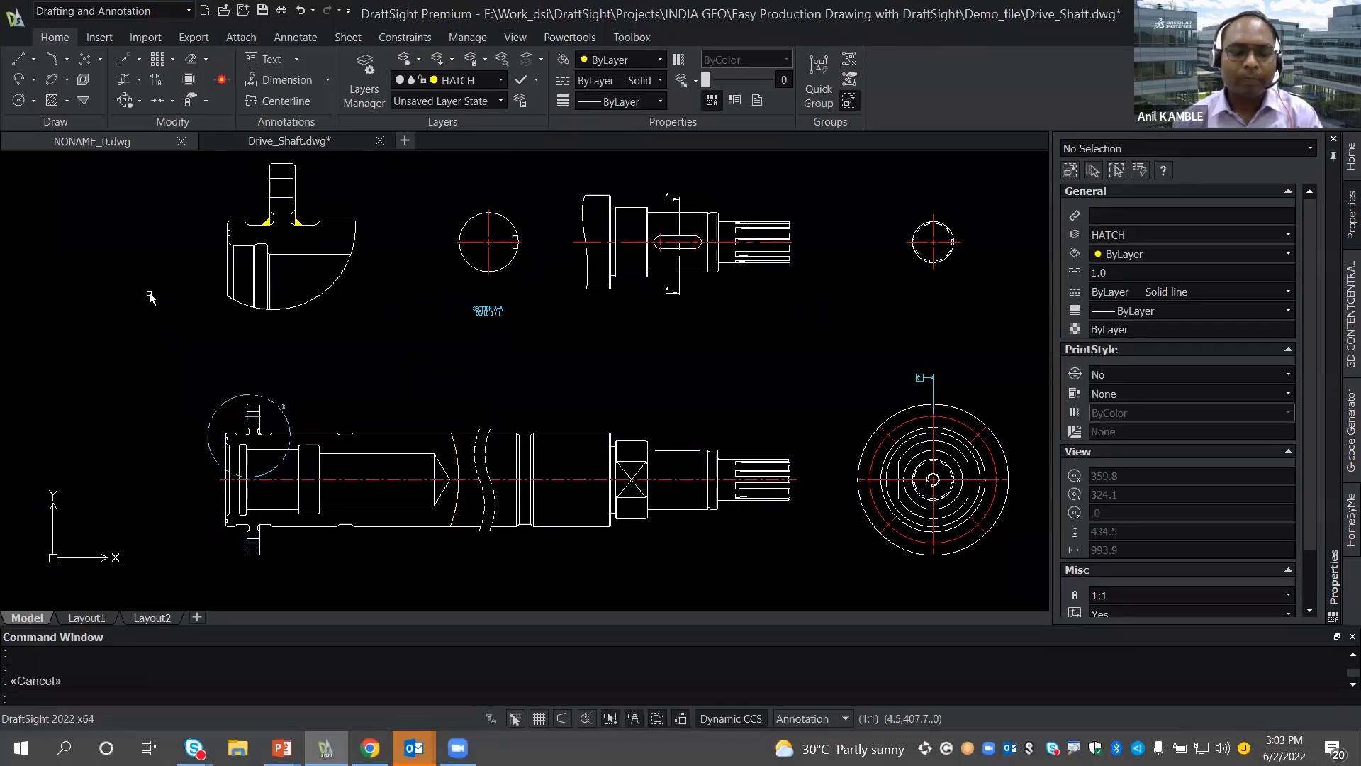
{"action": "type", "text": "CIRCLE"}
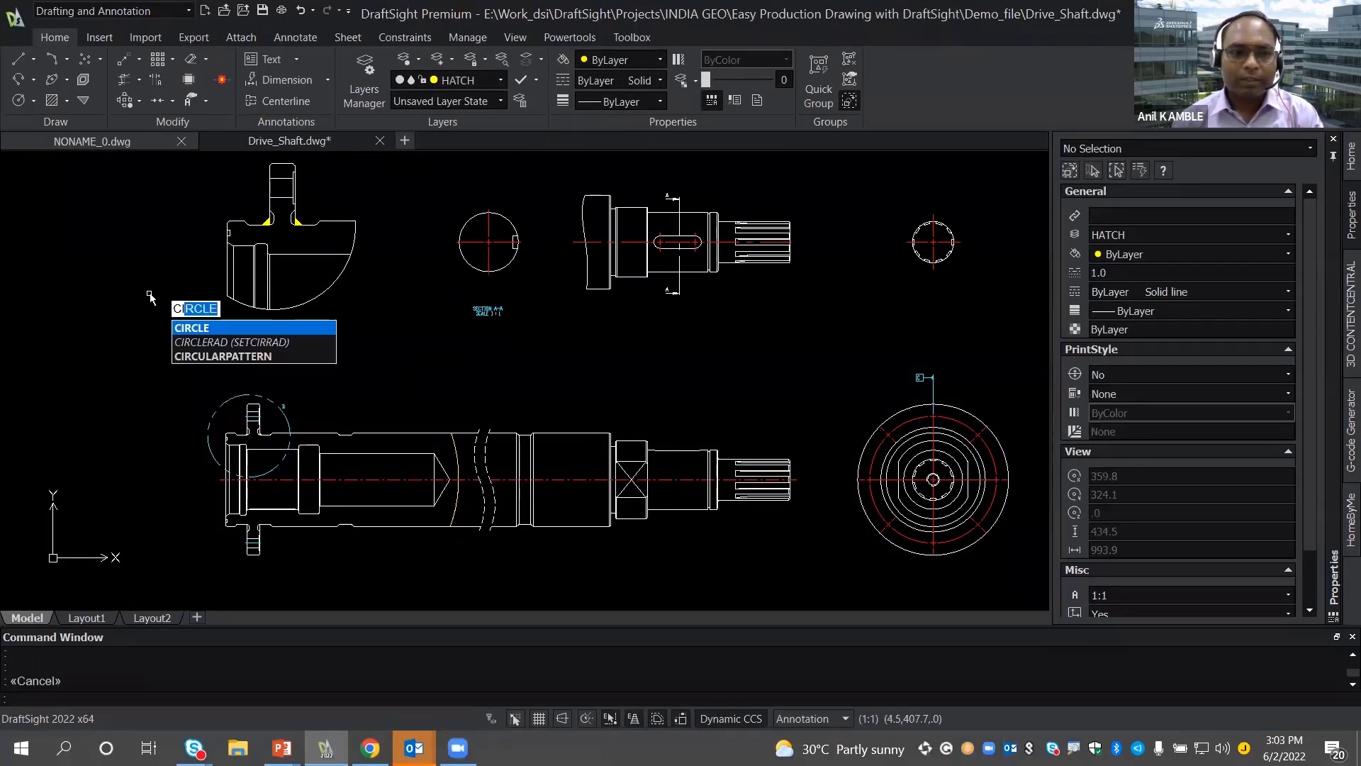
{"action": "key", "text": "Escape"}
{"action": "type", "text": "REC"}
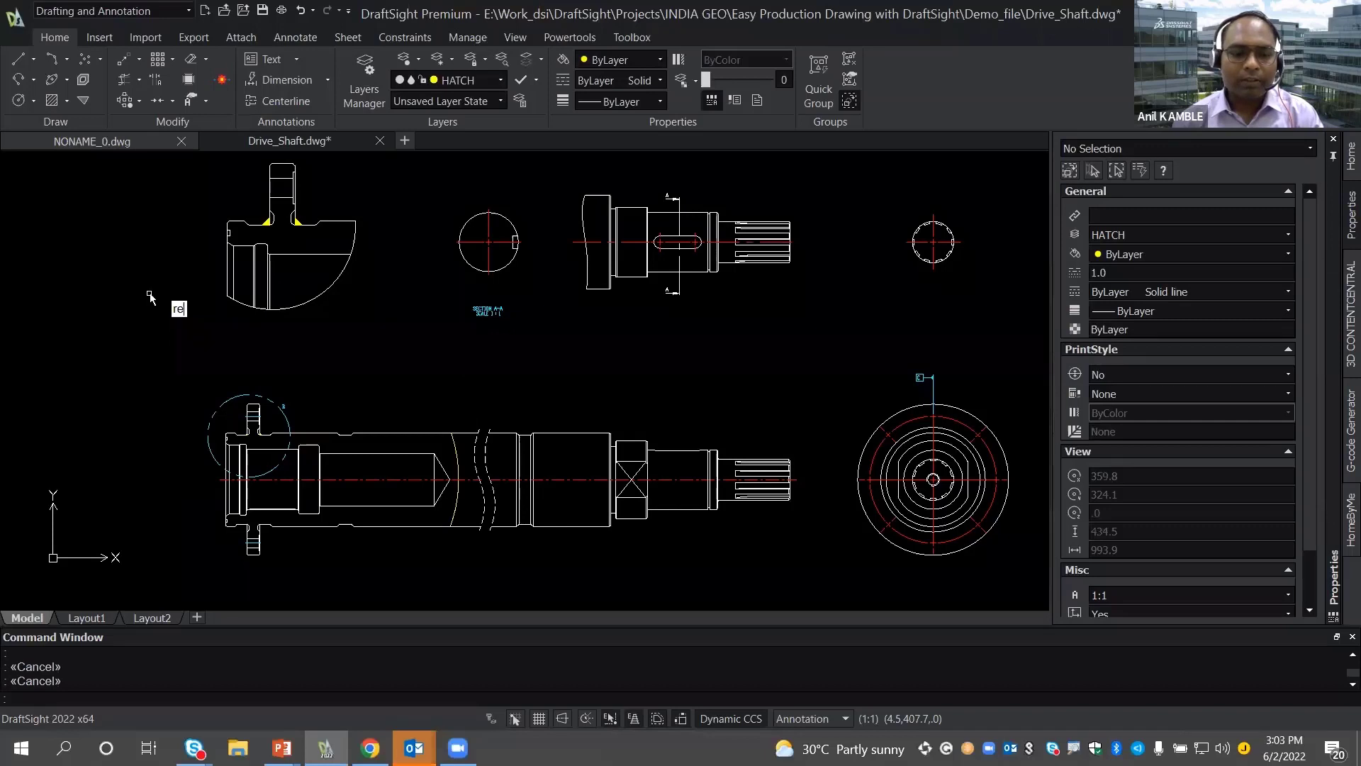
{"action": "key", "text": "Escape"}
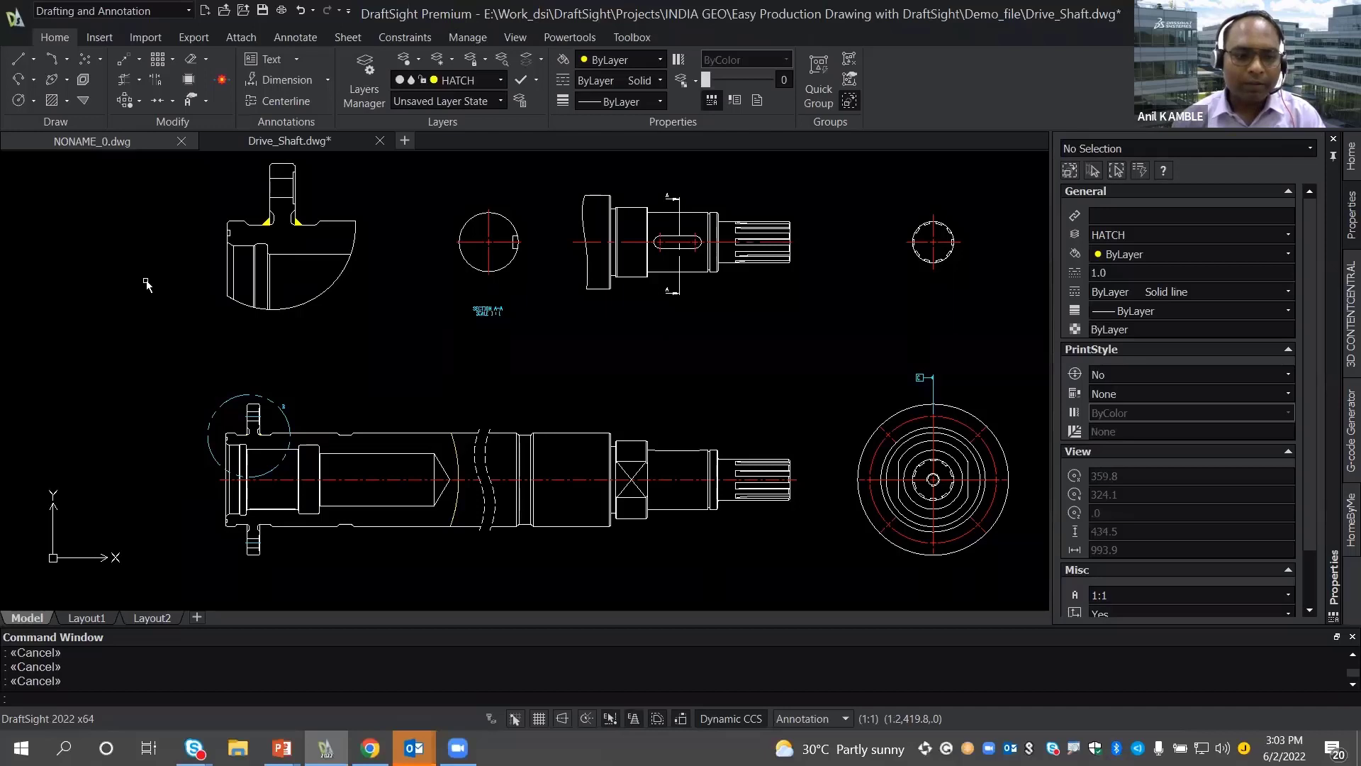
- Start the Rectangle command, review its available options and cancel it without drawing
{"action": "type", "text": "RE"}
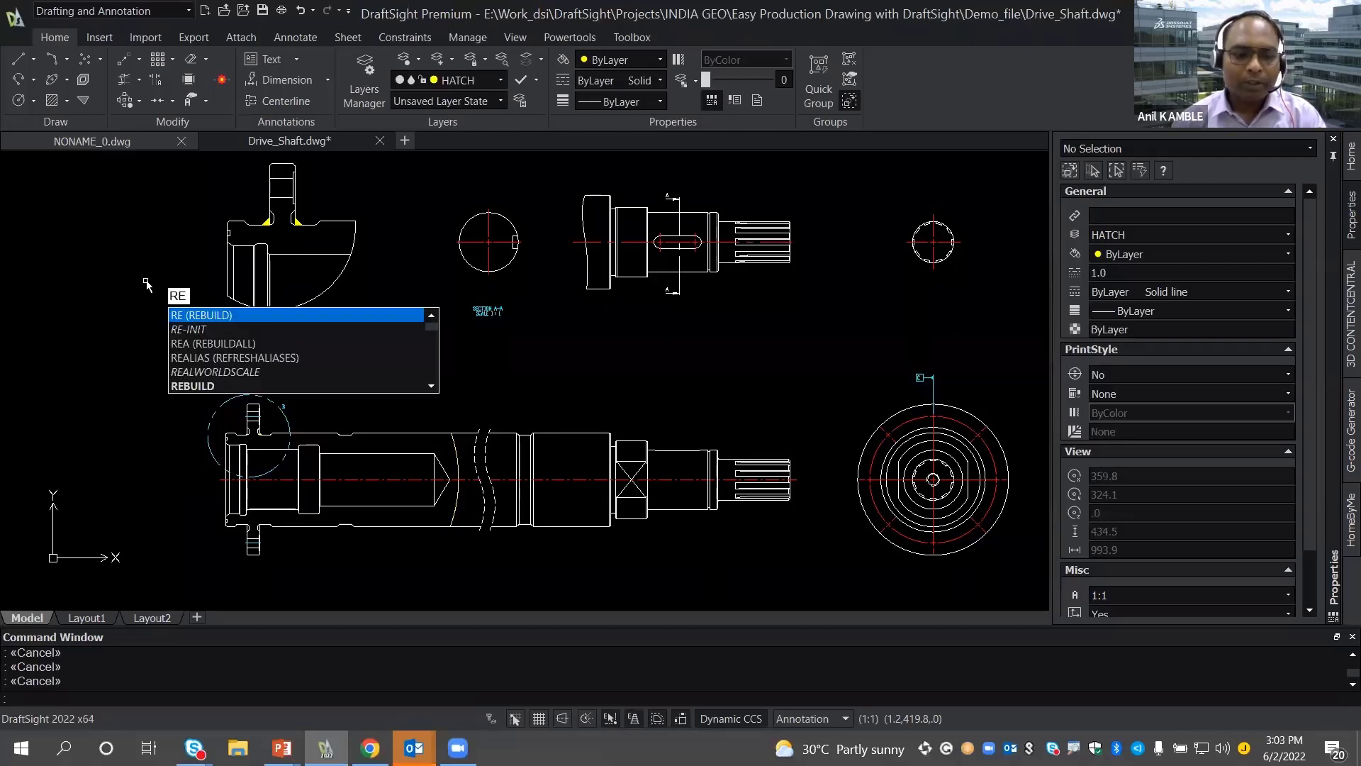
{"action": "type", "text": "c"}
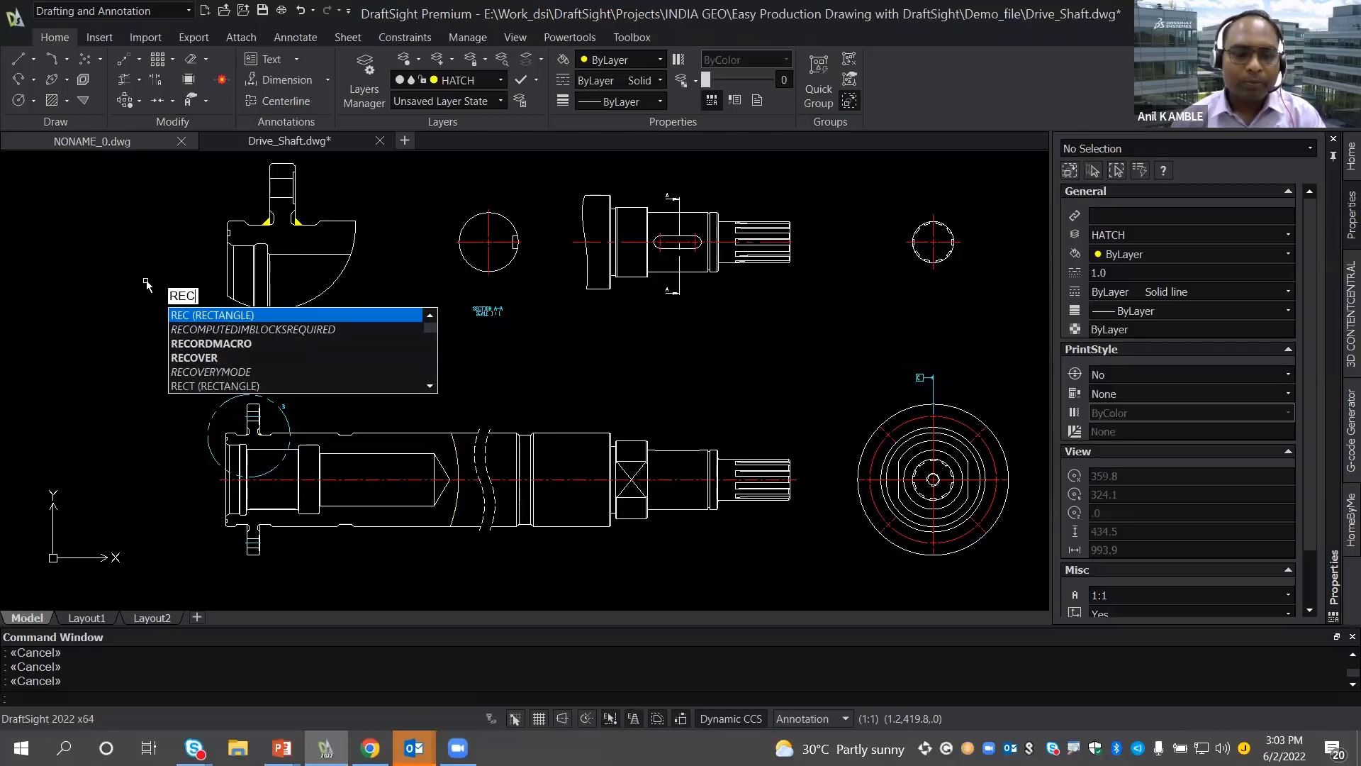
{"action": "key", "text": "Return"}
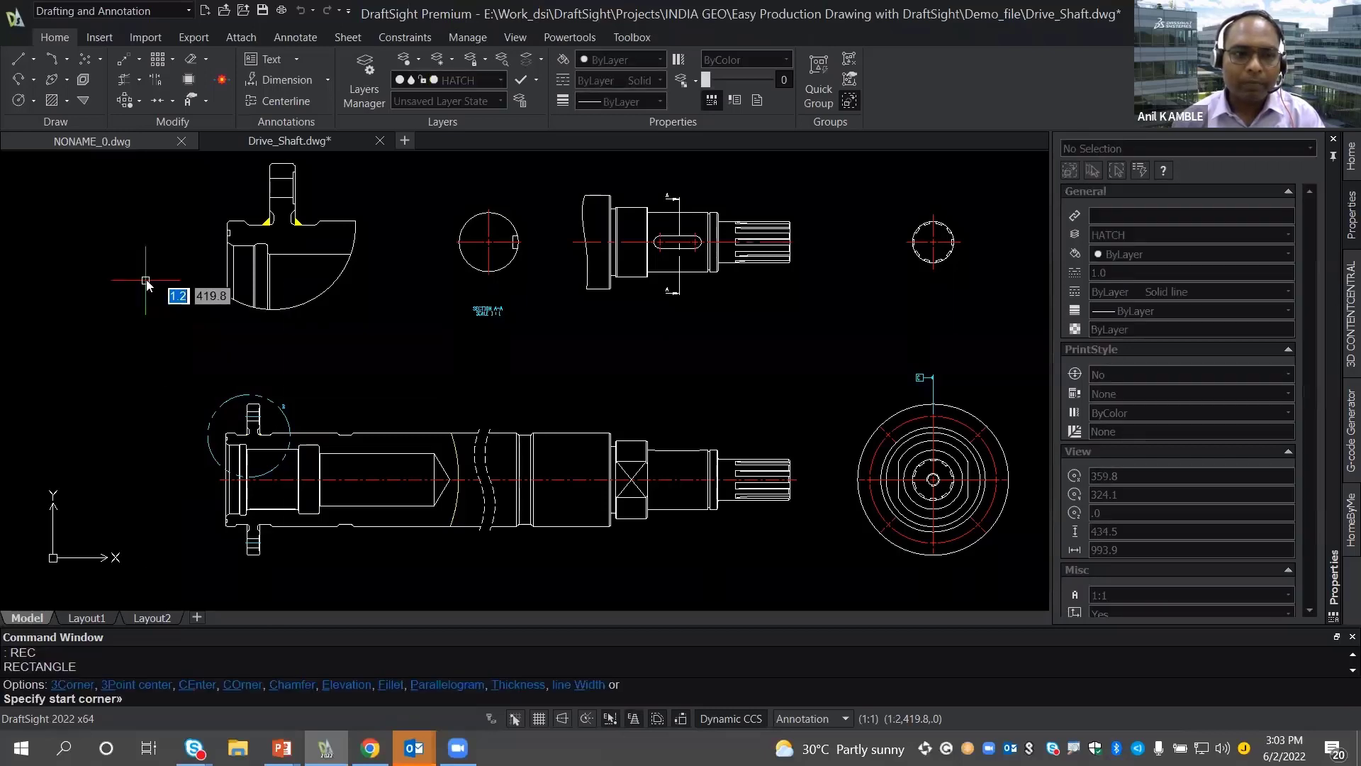
{"action": "right_click", "coordinate": [145, 280]}
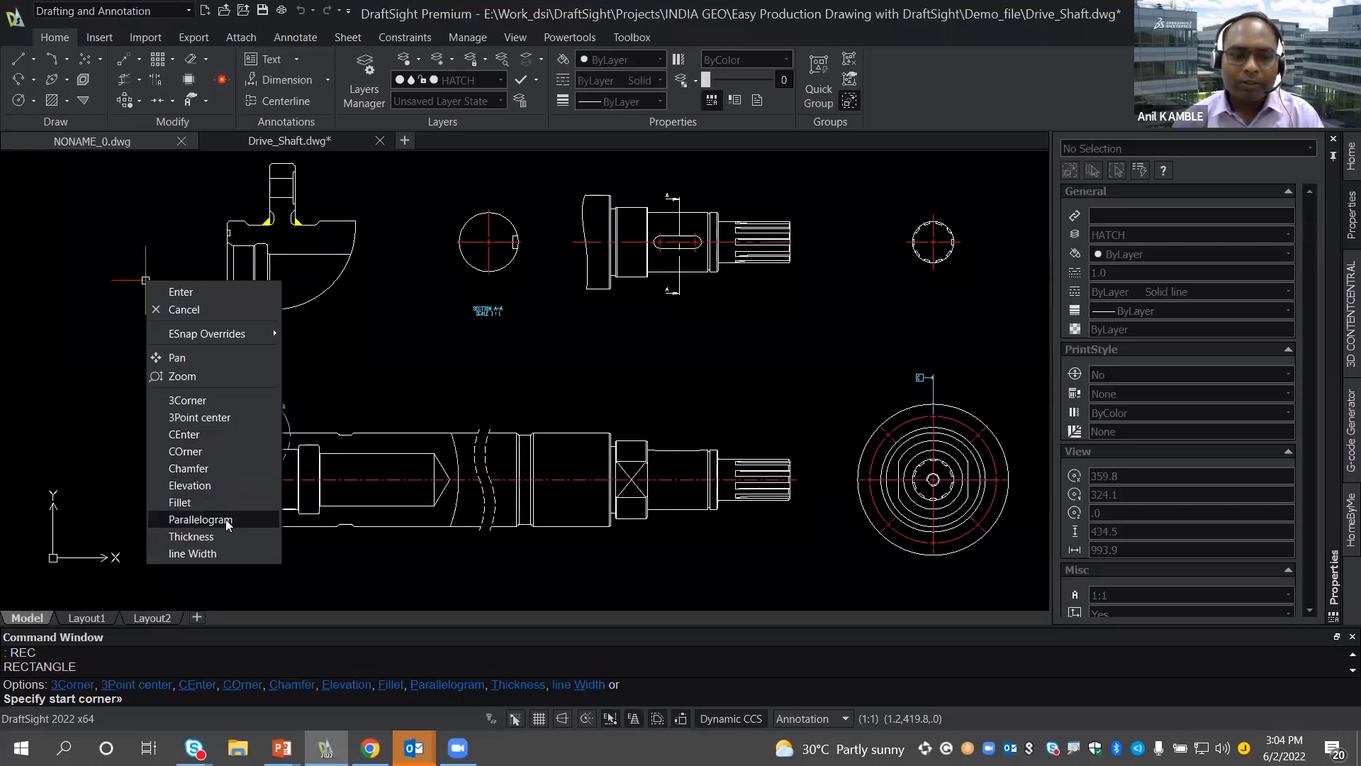
{"action": "key", "text": "Escape"}
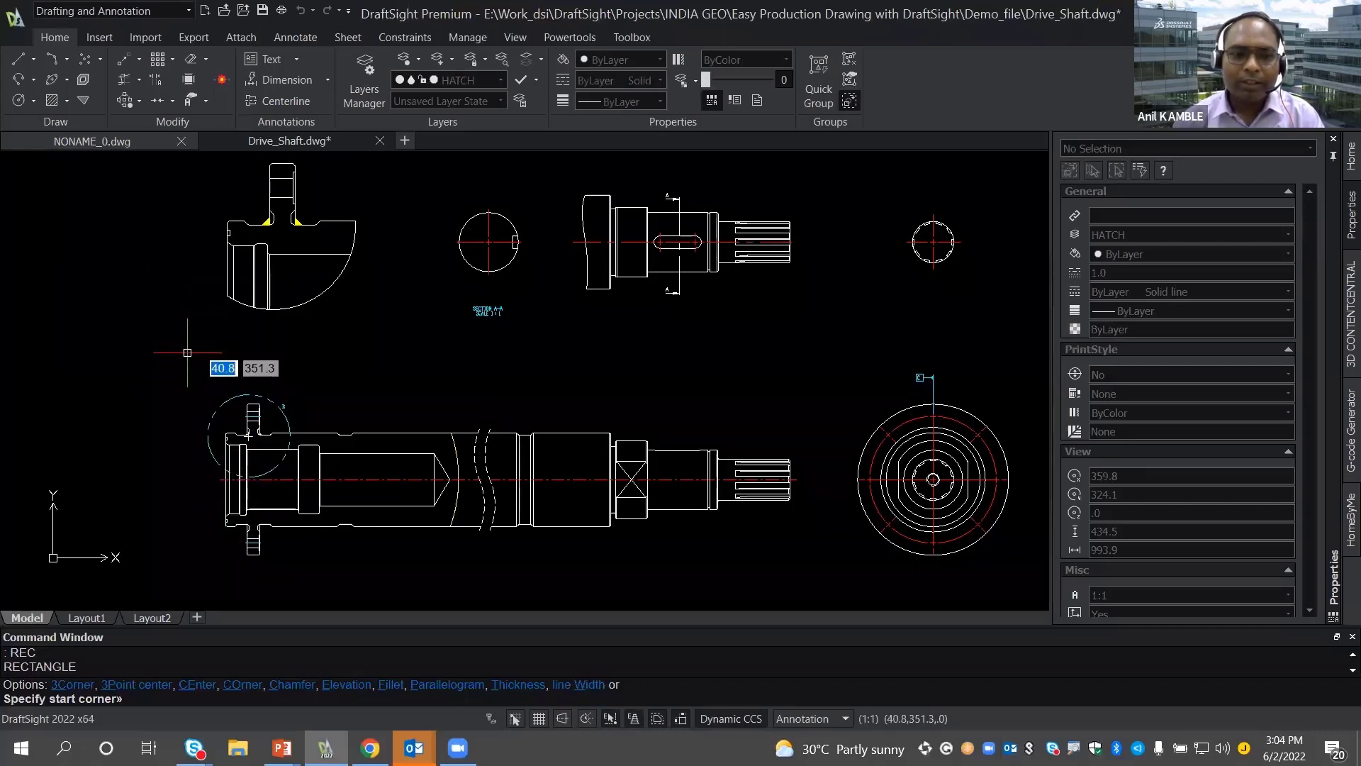
{"action": "middle_click_drag", "start_coordinate": [187, 352], "coordinate": [209, 343]}
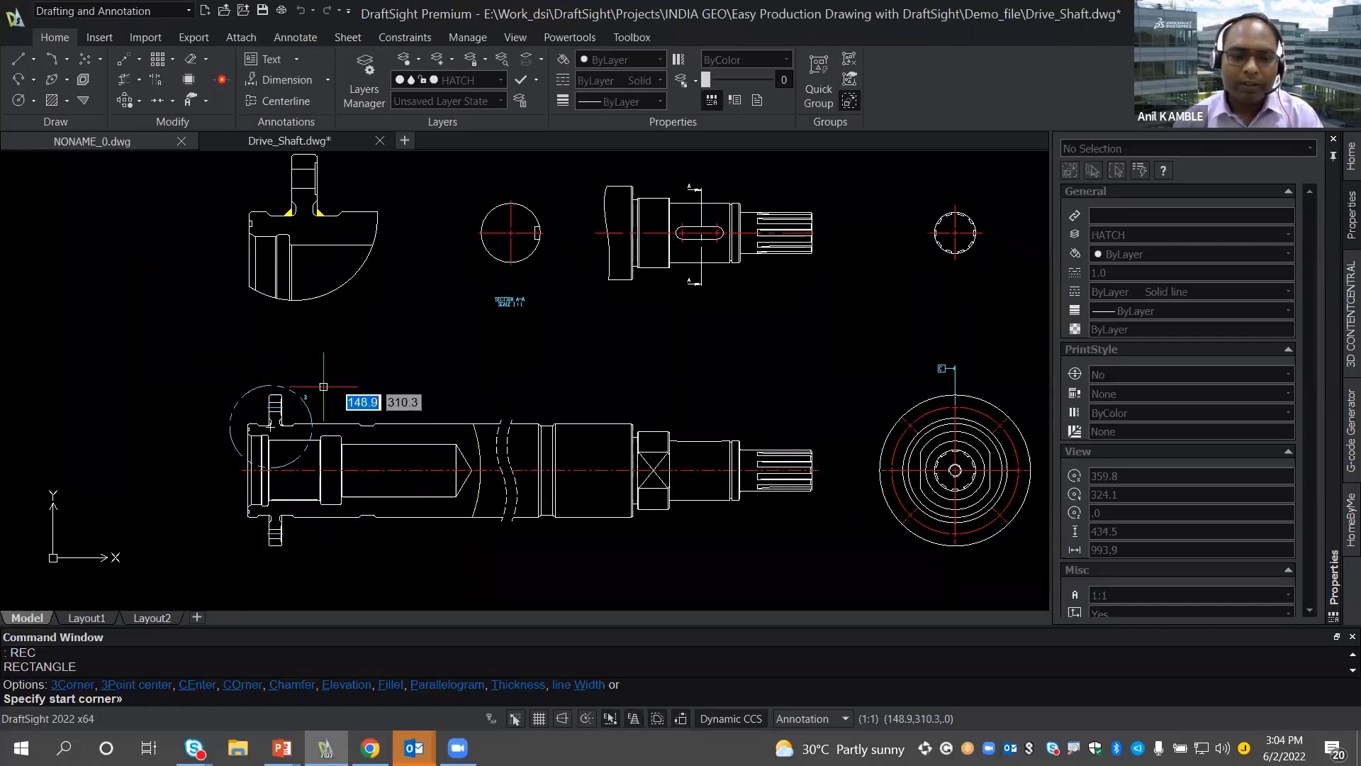
{"action": "key", "text": "Escape"}
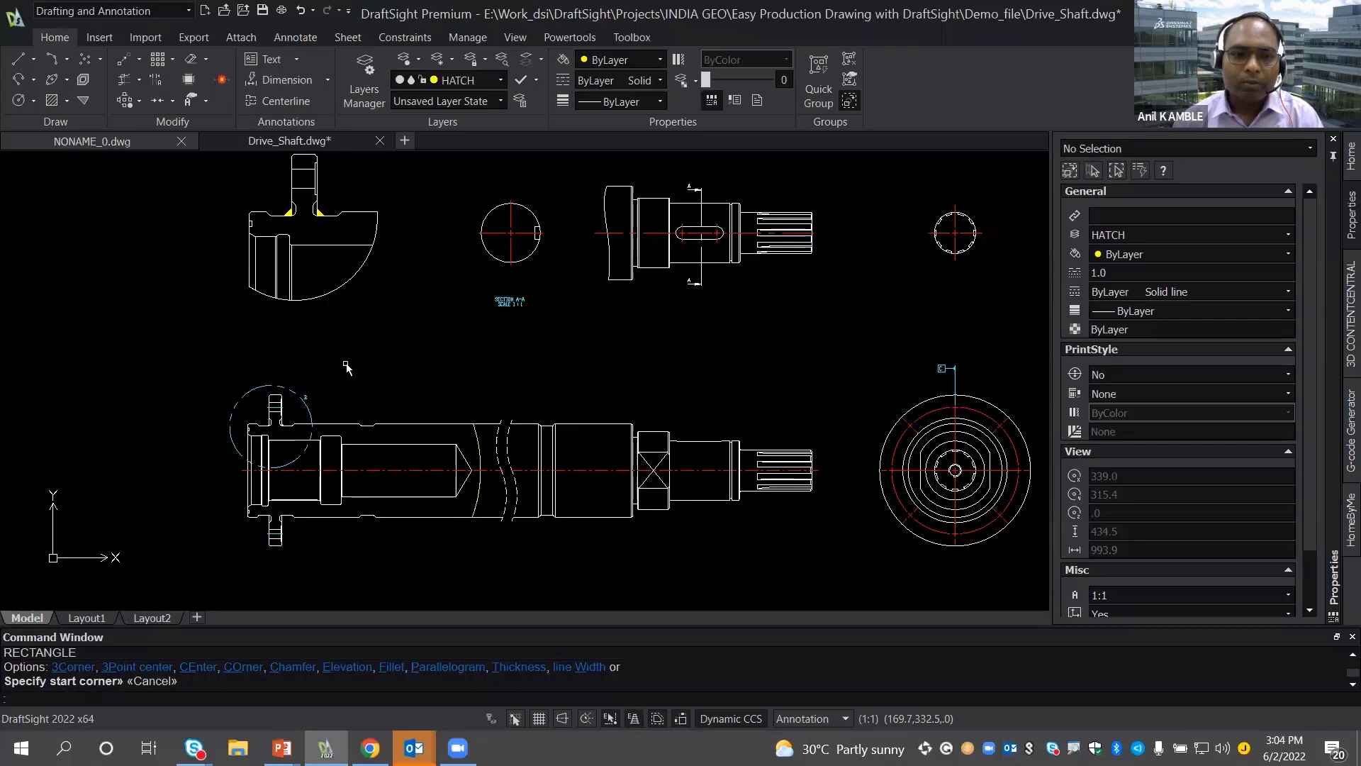
{"action": "middle_click_drag", "start_coordinate": [343, 359], "coordinate": [307, 363]}
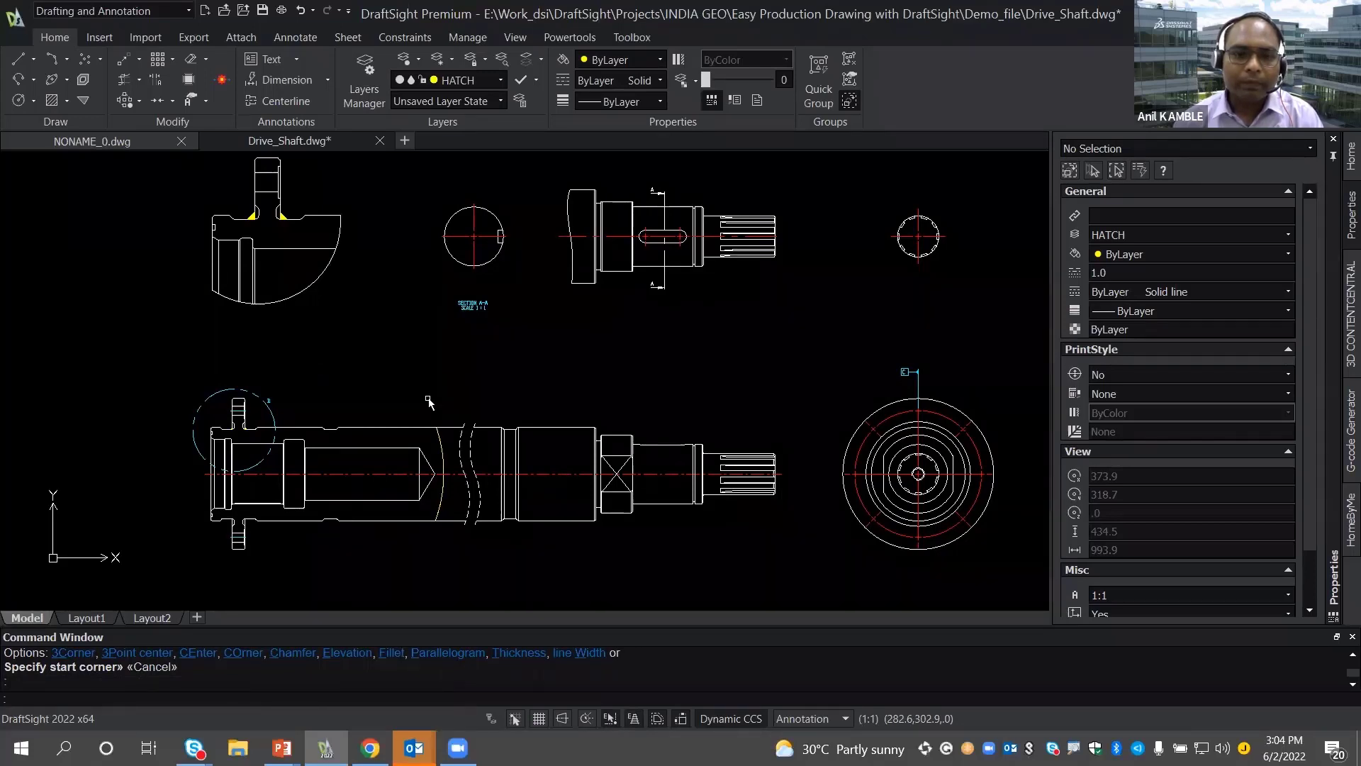
{"action": "middle_click_drag", "start_coordinate": [420, 401], "coordinate": [440, 365]}
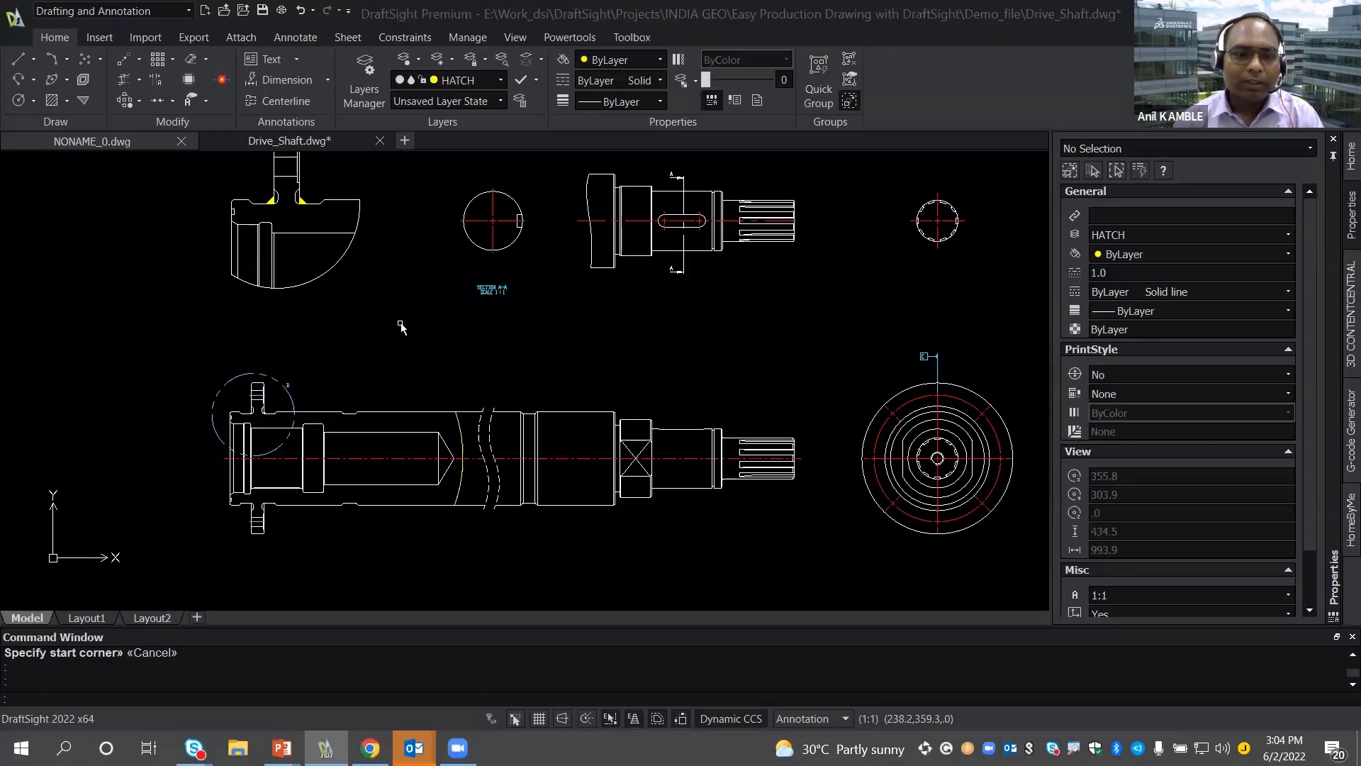
{"action": "mouse_move", "coordinate": [401, 324]}
{"action": "middle_mouse_down"}
{"action": "mouse_move", "coordinate": [409, 313]}
{"action": "mouse_move", "coordinate": [388, 314]}
{"action": "middle_mouse_up"}
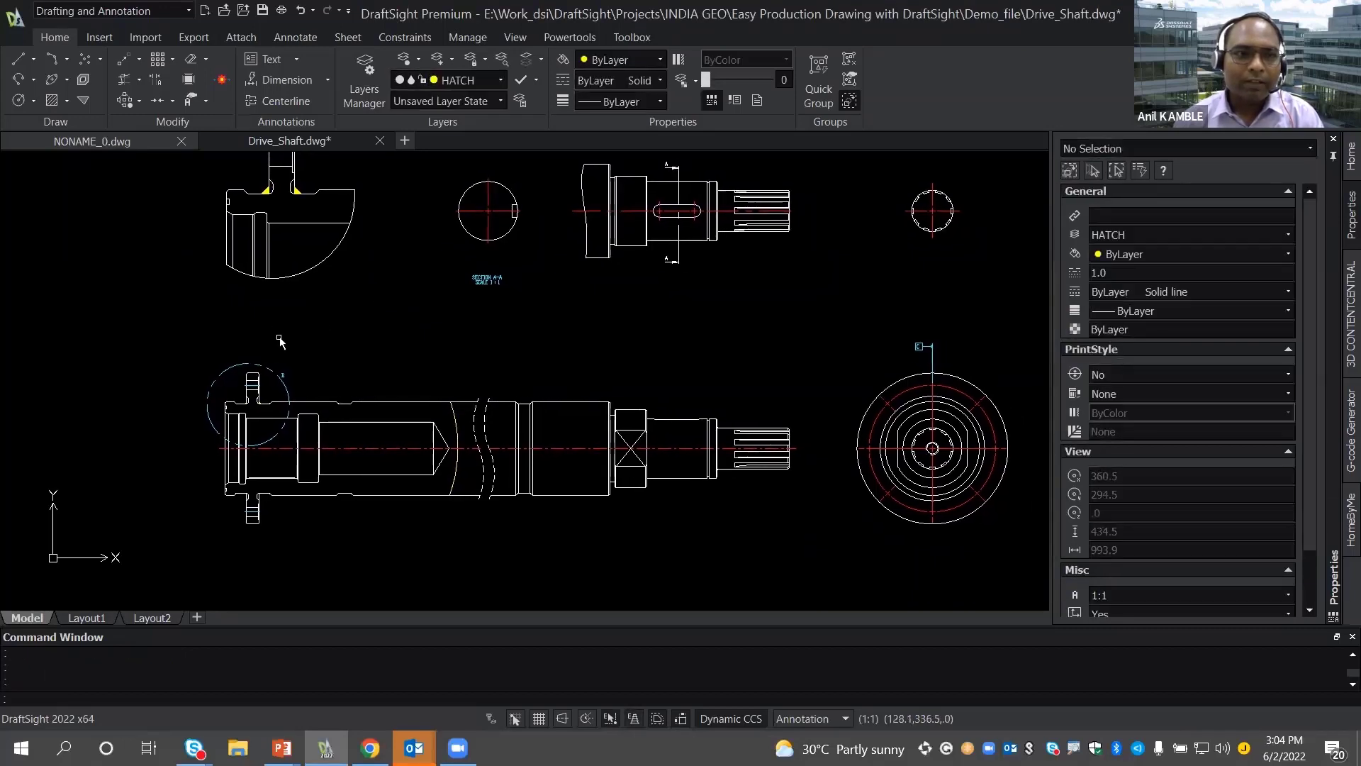
- Start a hatch with the predefined ANSI31 pattern and set its scale to 2
{"action": "left_click", "coordinate": [52, 100]}
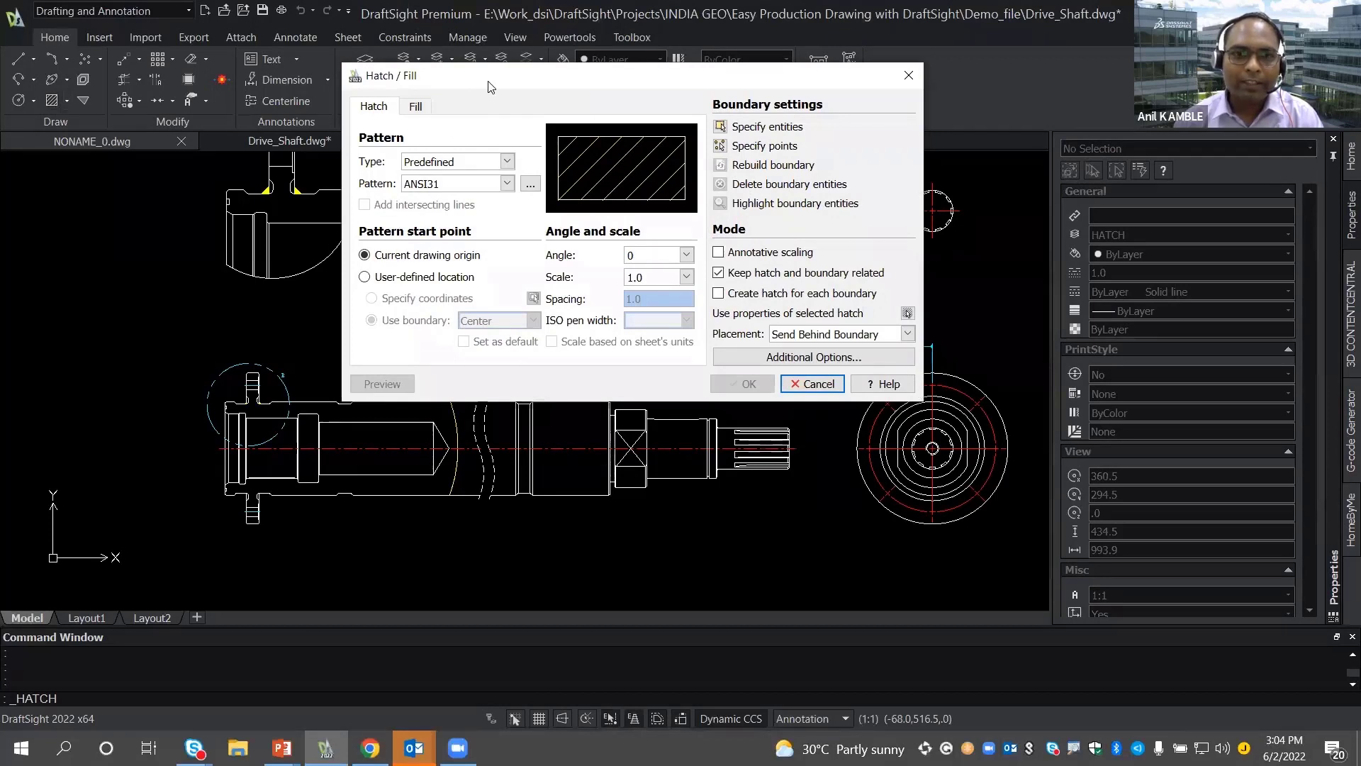
{"action": "left_click_drag", "start_coordinate": [488, 87], "coordinate": [611, 95]}
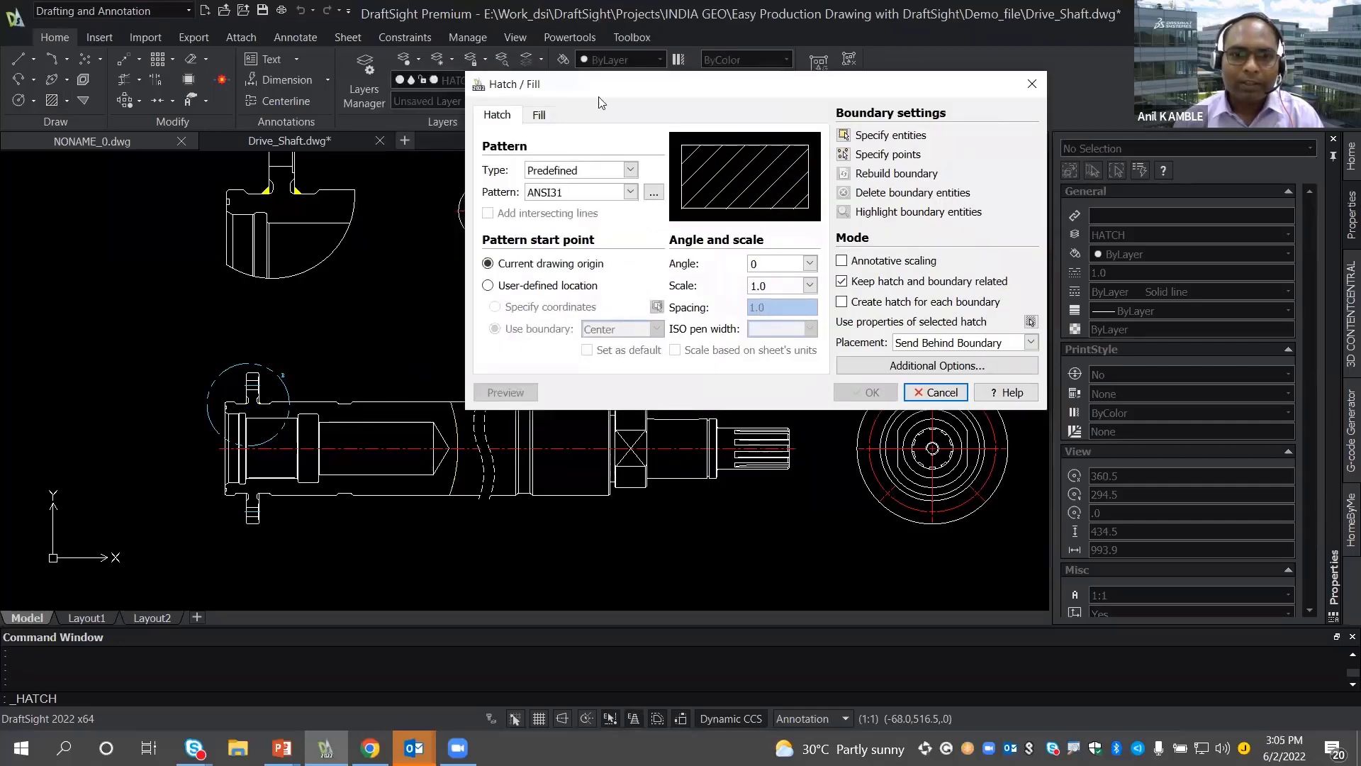
{"action": "left_click", "coordinate": [576, 171]}
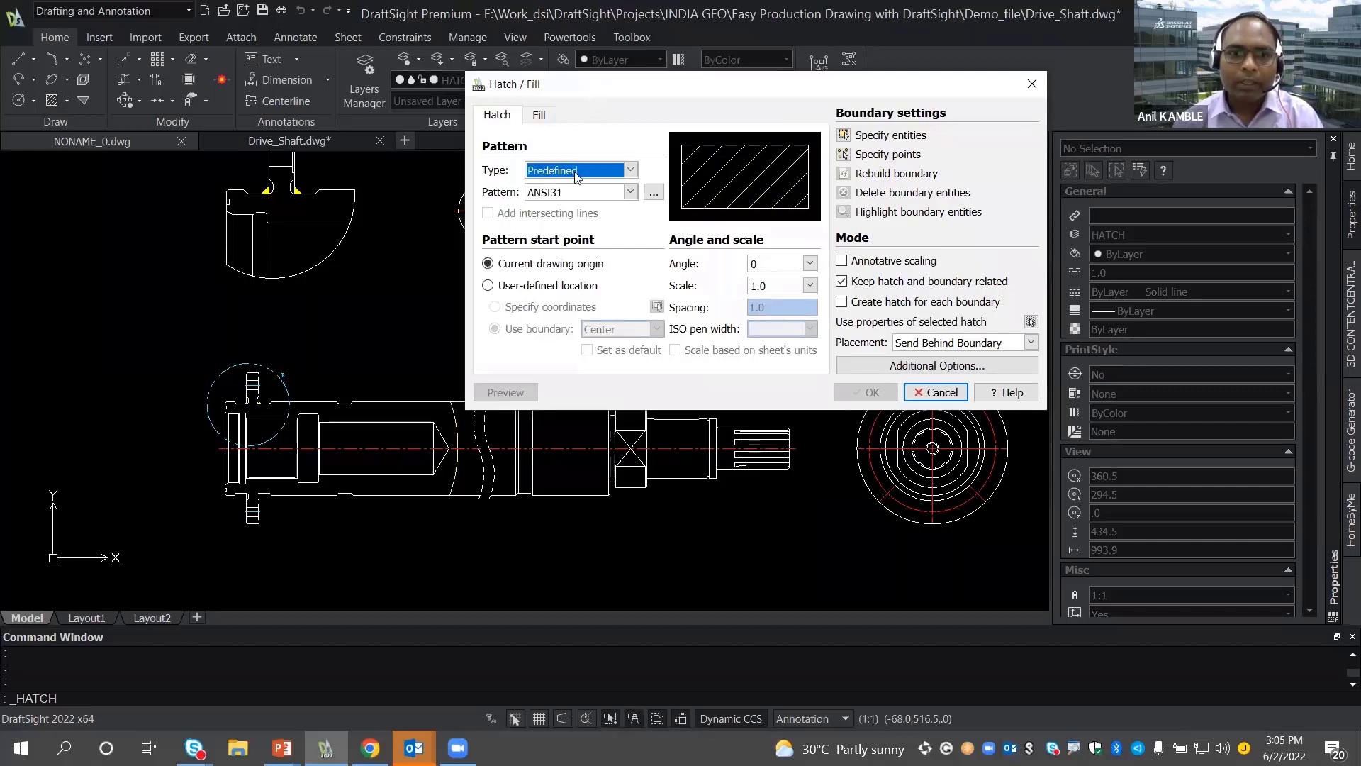
{"action": "left_click", "coordinate": [576, 170]}
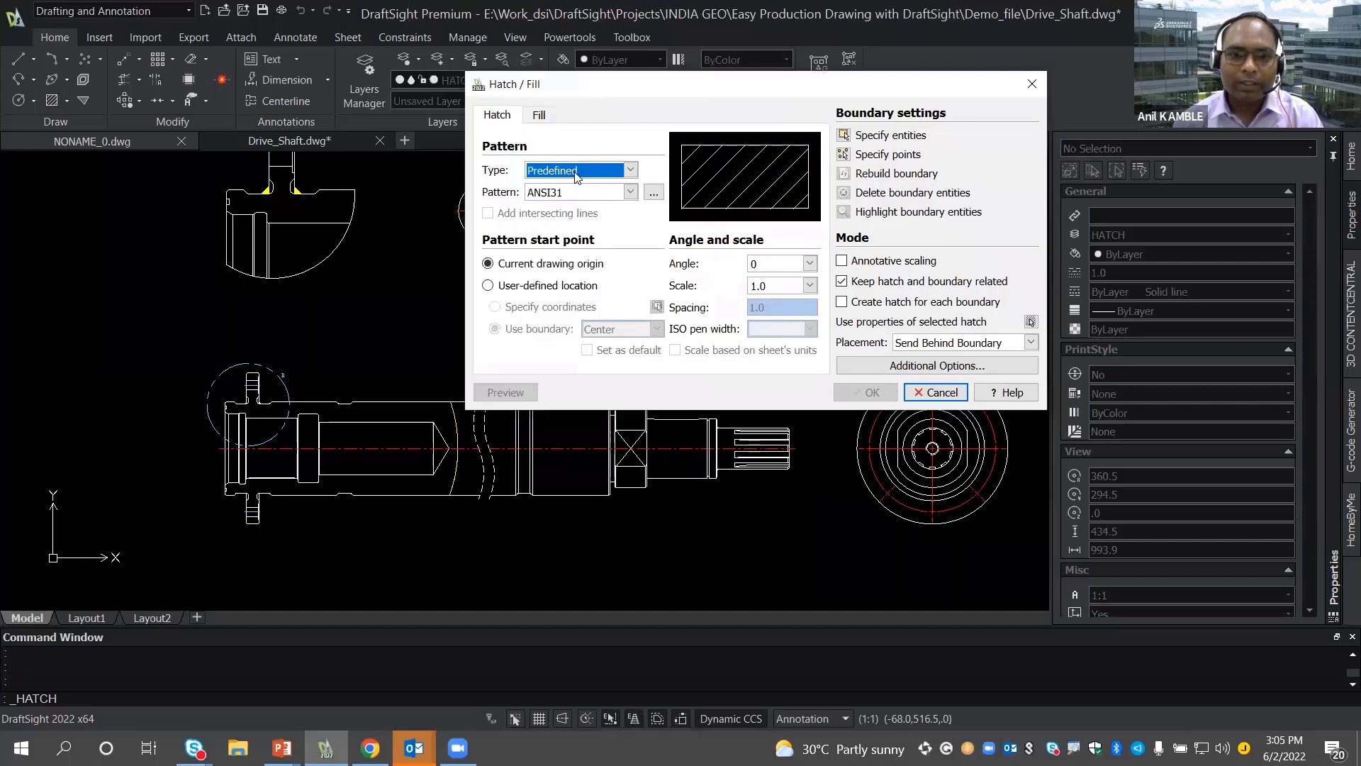
{"action": "left_click", "coordinate": [764, 286]}
{"action": "type", "text": "2"}
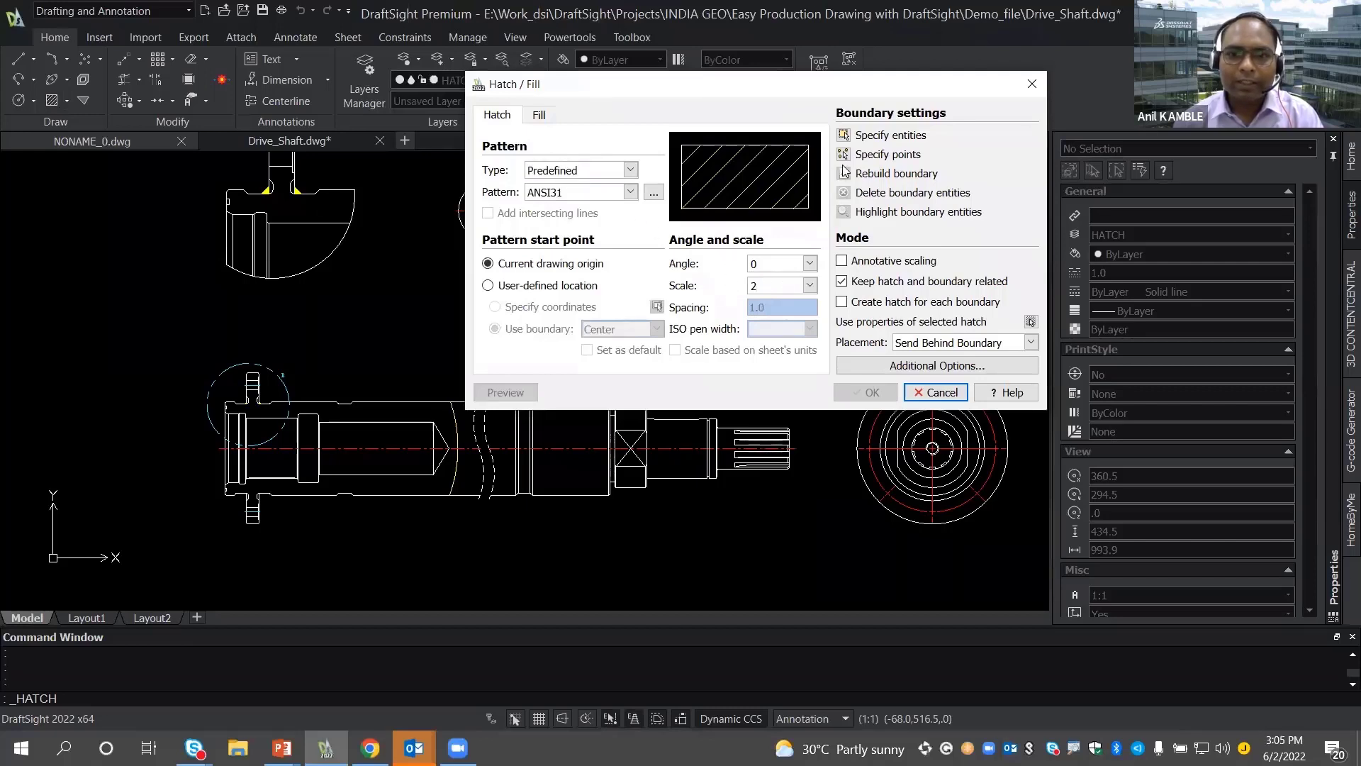
- Specify internal hatch points in the upper flange and upper wall of the main shaft view's cutaway
{"action": "left_click", "coordinate": [883, 155]}
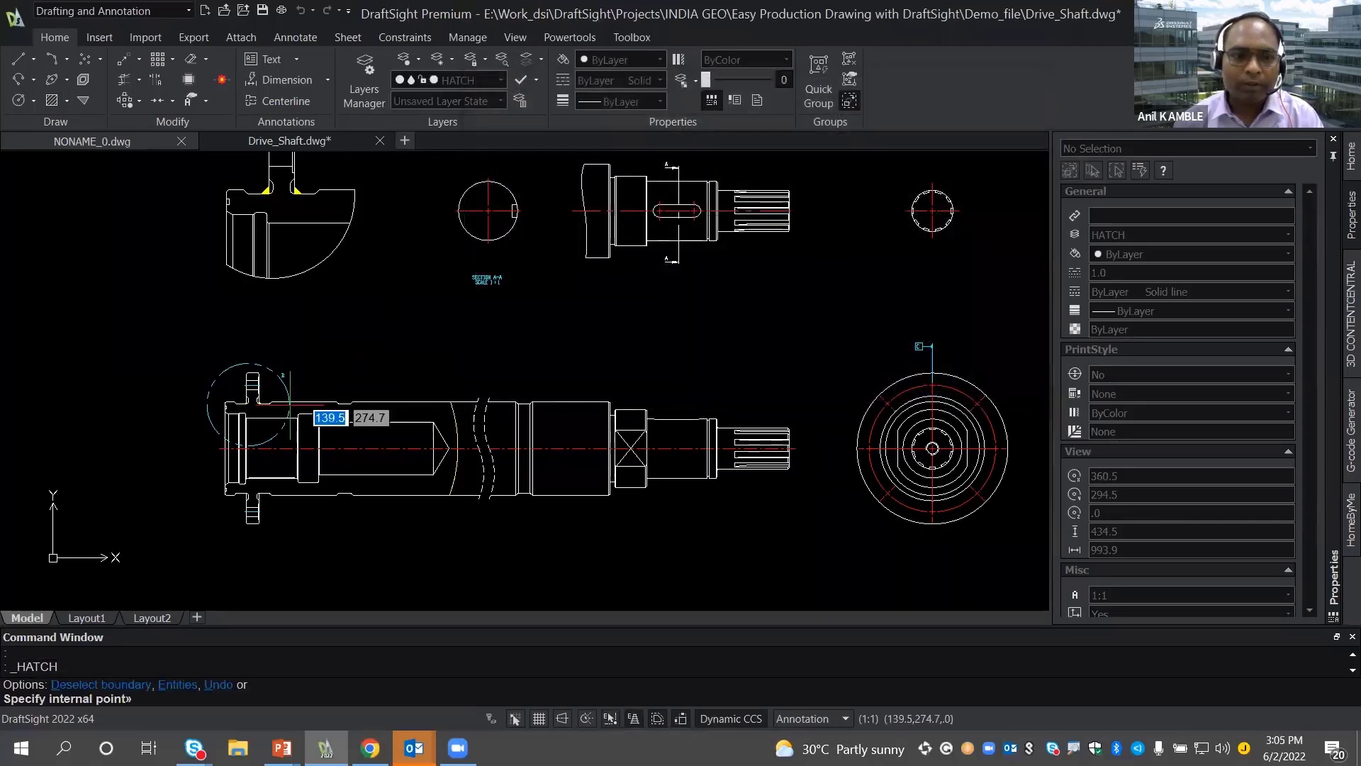
{"action": "scroll", "coordinate": [319, 410], "scroll_direction": "up", "scroll_amount": 5}
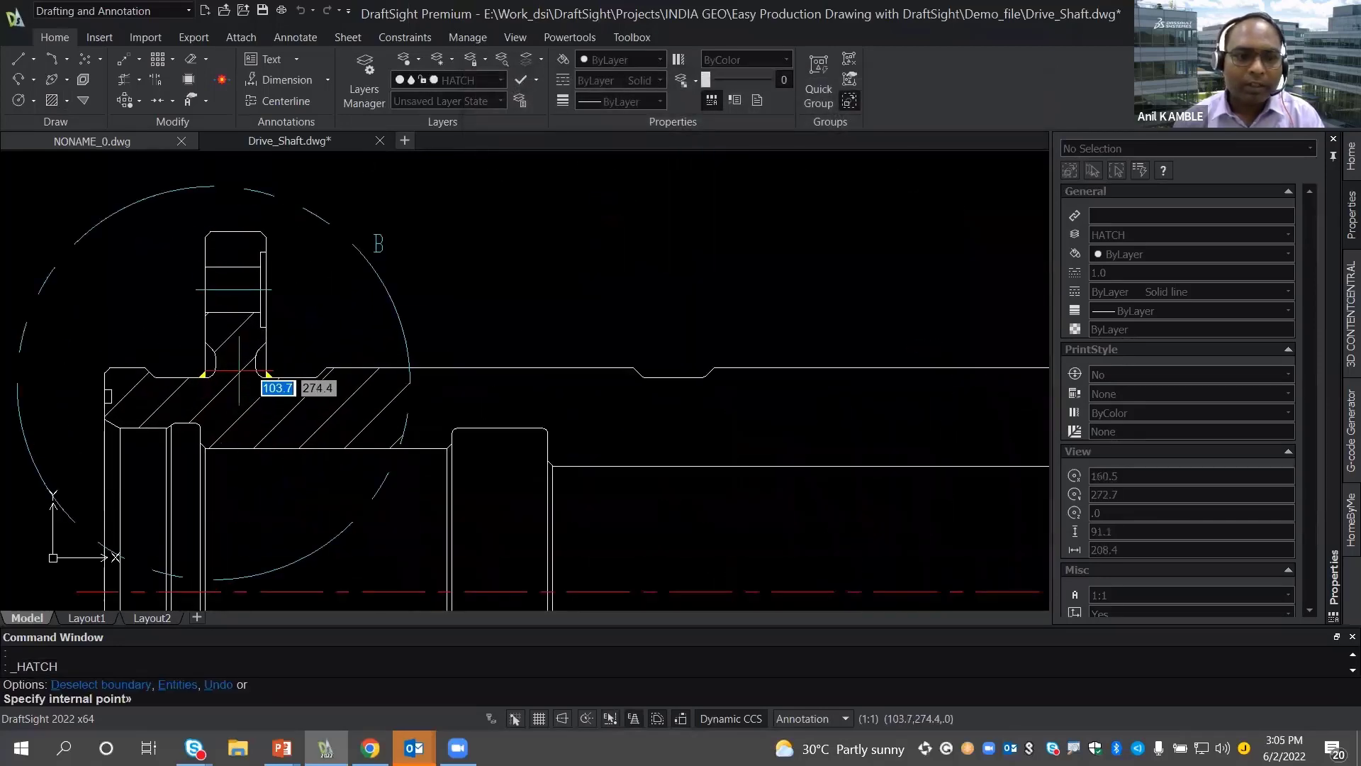
{"action": "left_click", "coordinate": [237, 249]}
{"action": "scroll", "coordinate": [264, 299], "scroll_direction": "down", "scroll_amount": 3}
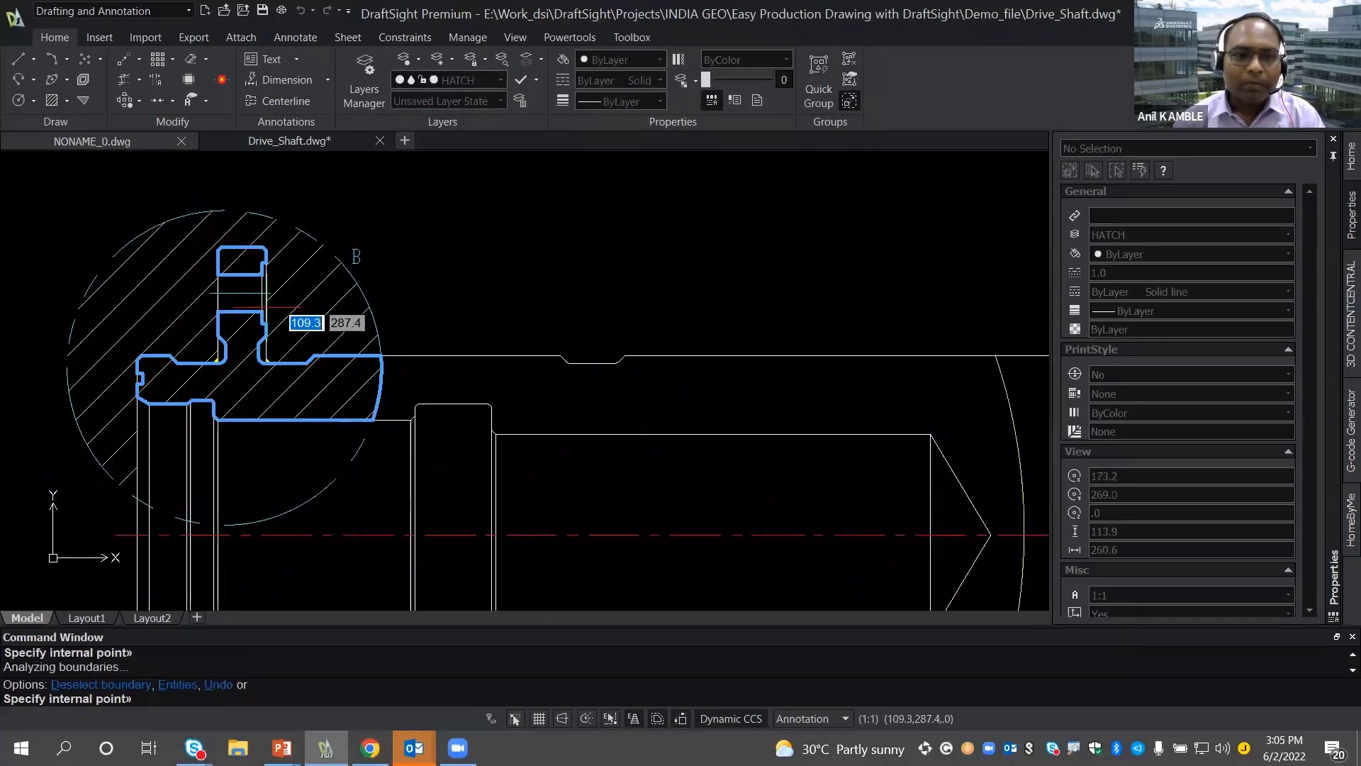
{"action": "left_click", "coordinate": [532, 323]}
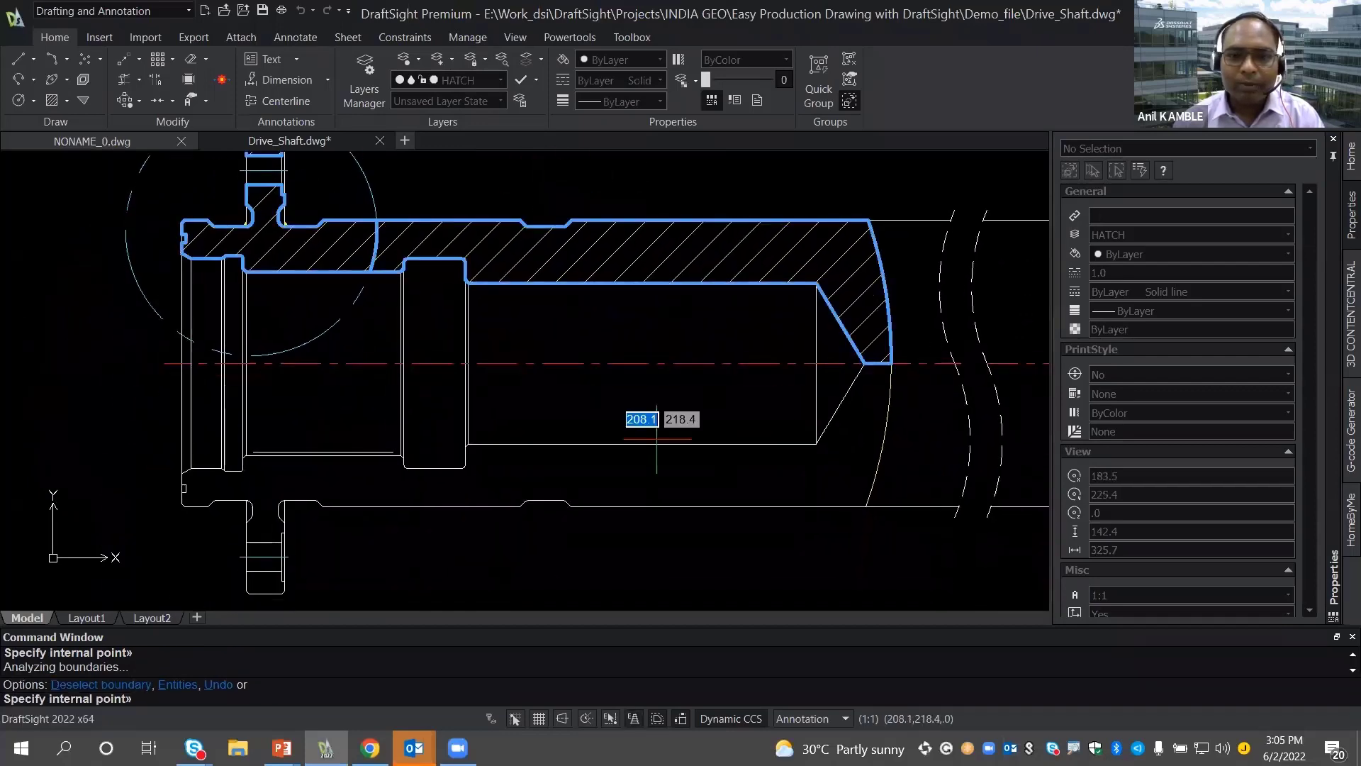
- Add the lower wall and lower flange of the main shaft view's cutaway to the hatch areas
{"action": "left_click", "coordinate": [844, 469]}
{"action": "scroll", "coordinate": [234, 589], "scroll_direction": "up", "scroll_amount": 3}
{"action": "scroll", "coordinate": [234, 588], "scroll_direction": "down", "scroll_amount": 2}
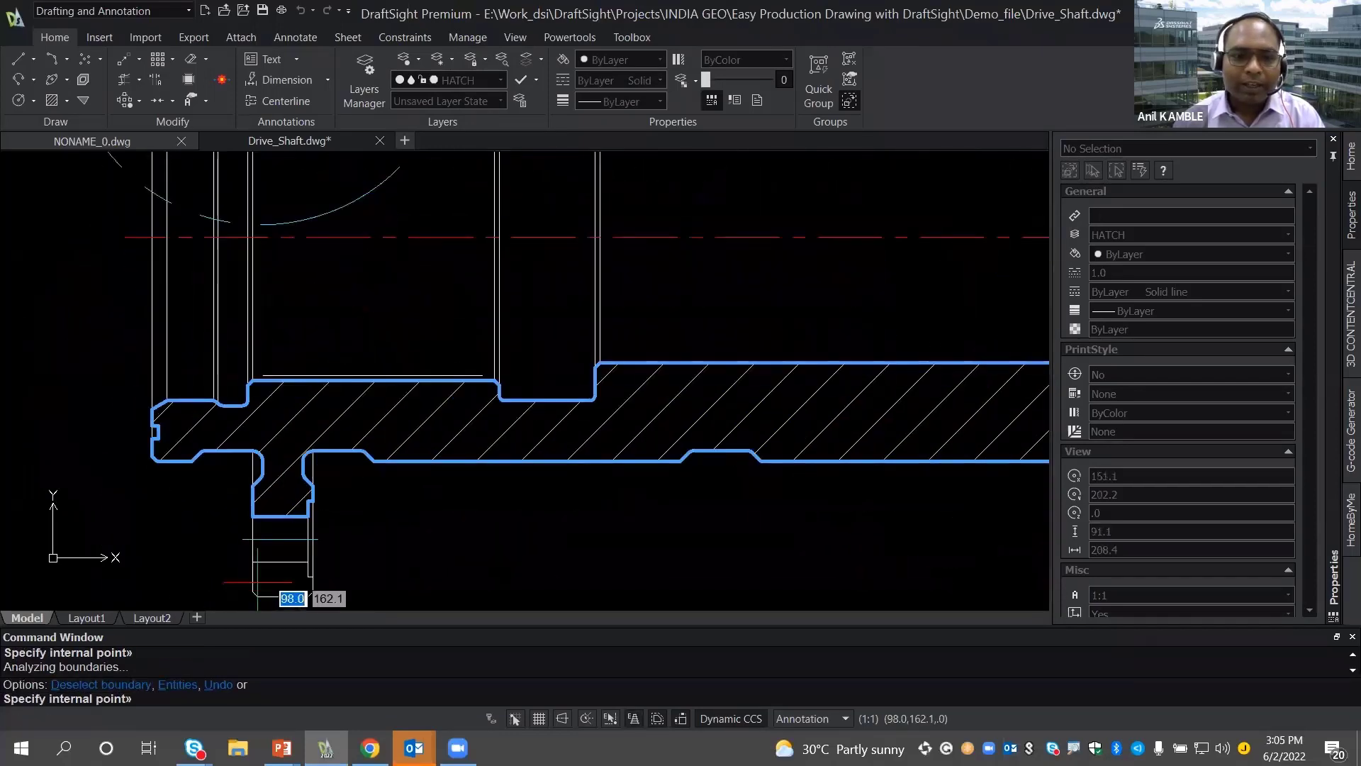
{"action": "left_click", "coordinate": [273, 568]}
{"action": "scroll", "coordinate": [336, 532], "scroll_direction": "down", "scroll_amount": 2}
{"action": "scroll", "coordinate": [336, 532], "scroll_direction": "down", "scroll_amount": 1}
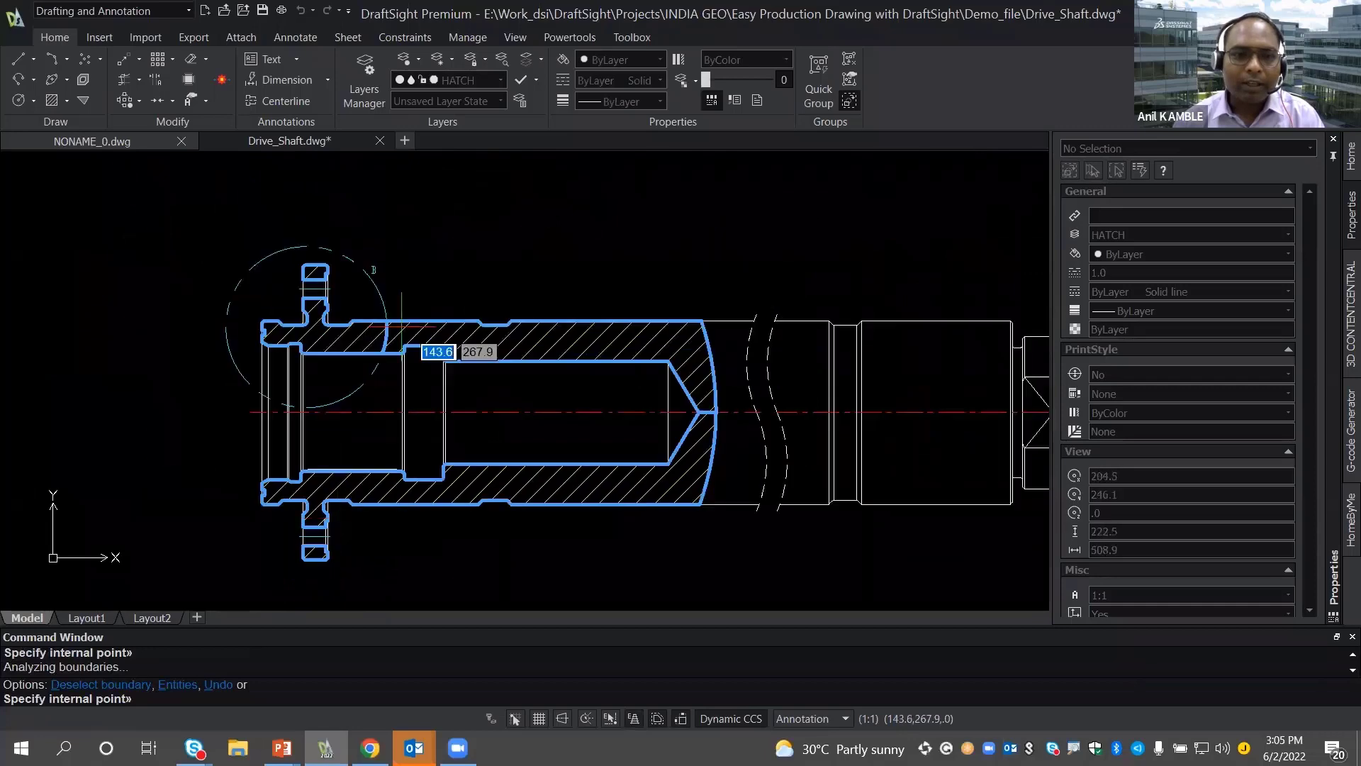
- Add the flange tip and the wall body of the enlarged detail view to the hatch areas
{"action": "middle_click_drag", "start_coordinate": [379, 256], "coordinate": [304, 508]}
{"action": "middle_click_drag", "start_coordinate": [327, 385], "coordinate": [352, 524]}
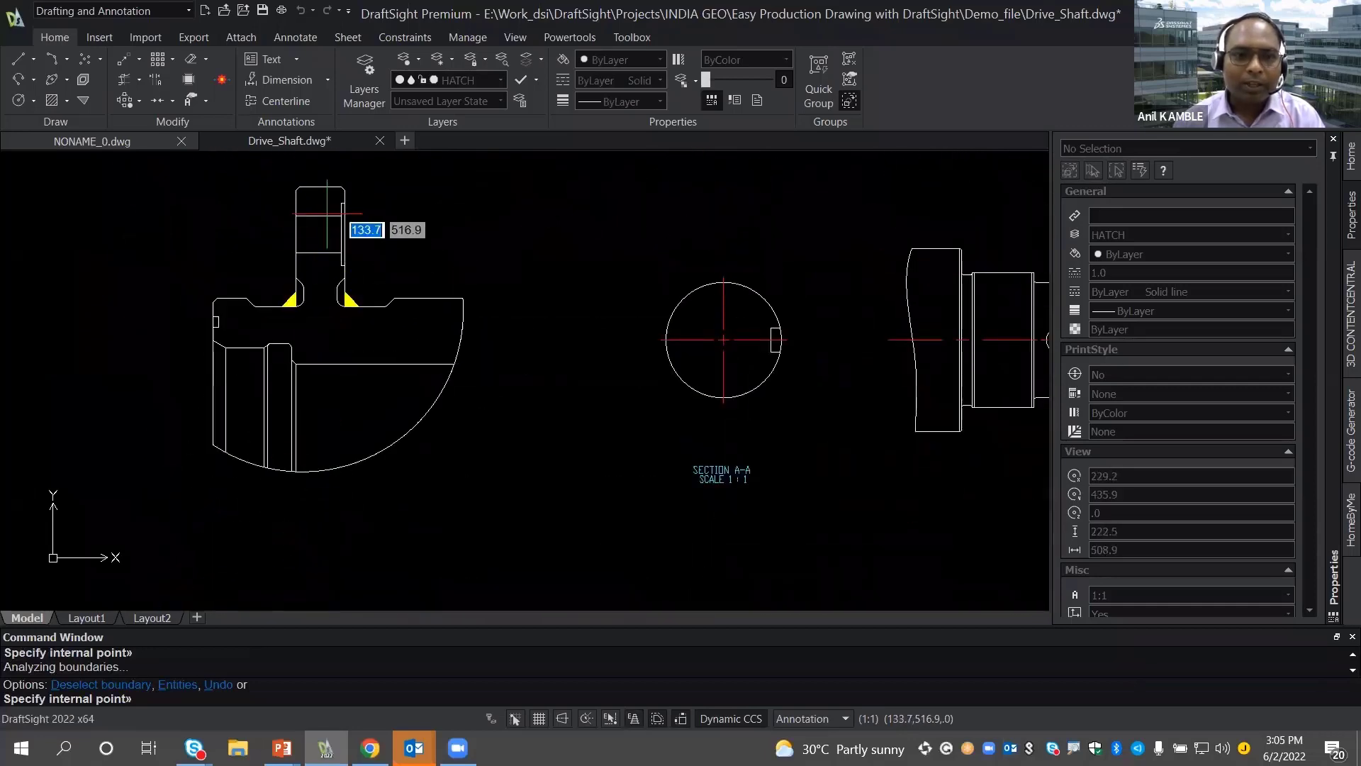
{"action": "left_click", "coordinate": [326, 209]}
{"action": "left_click", "coordinate": [327, 305]}
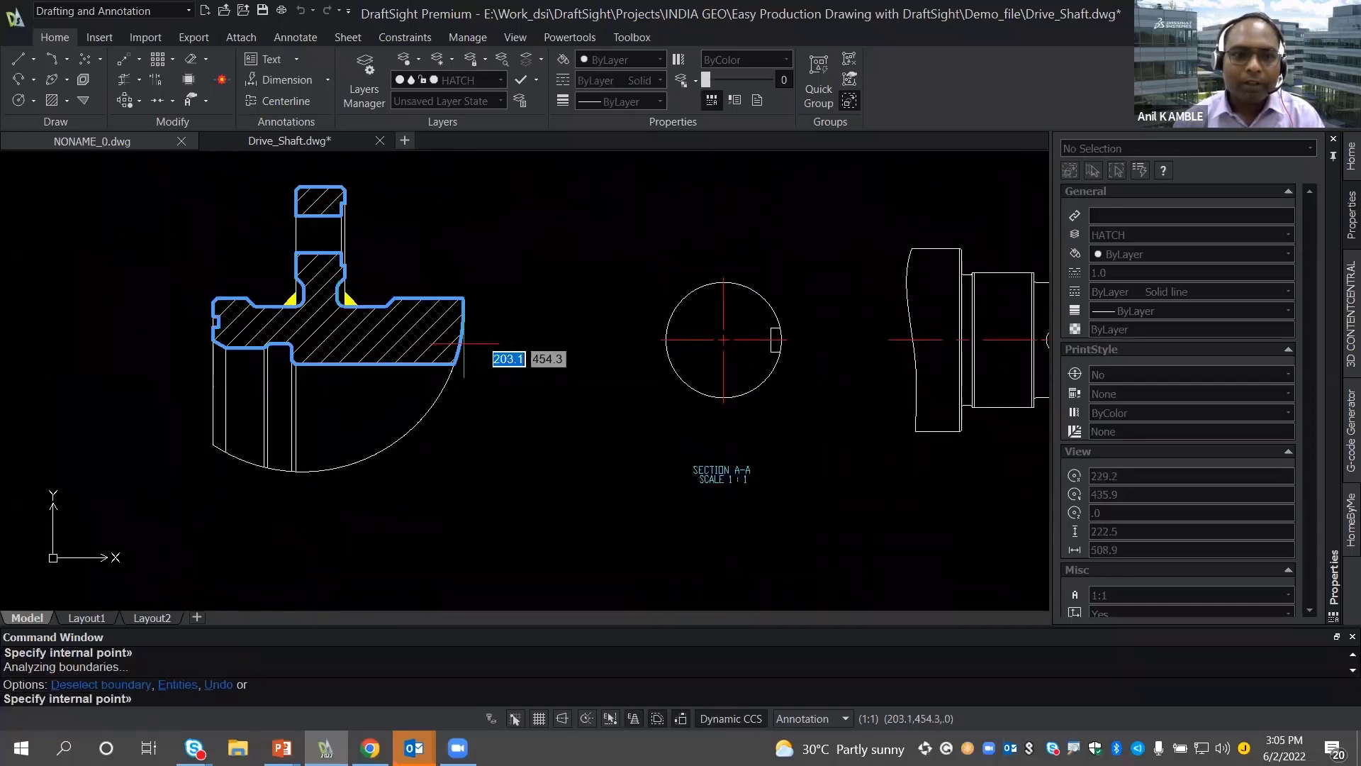
- Add the keyed circular profile of Section A-A to the hatch areas and finish specifying points
{"action": "middle_click_drag", "start_coordinate": [462, 344], "coordinate": [372, 346]}
{"action": "left_click", "coordinate": [556, 349]}
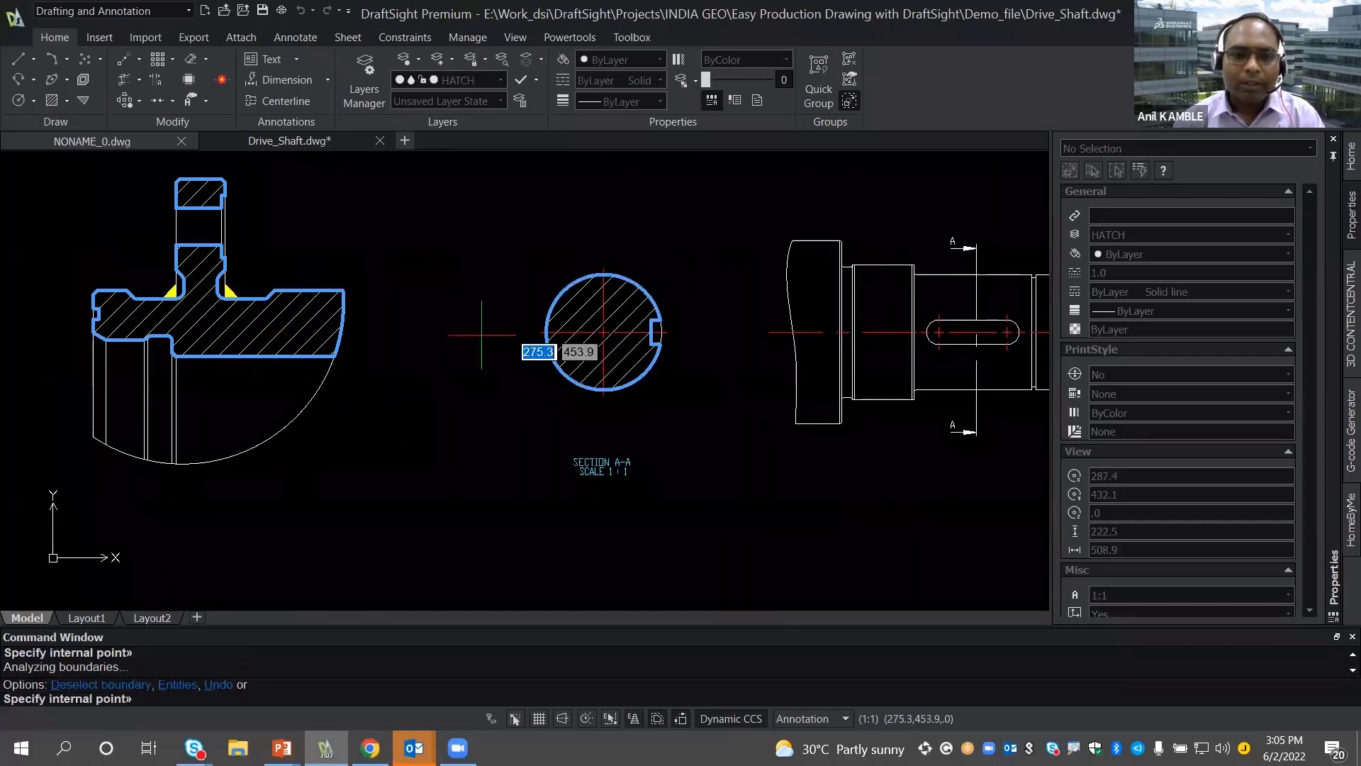
{"action": "middle_click_drag", "start_coordinate": [454, 331], "coordinate": [438, 299]}
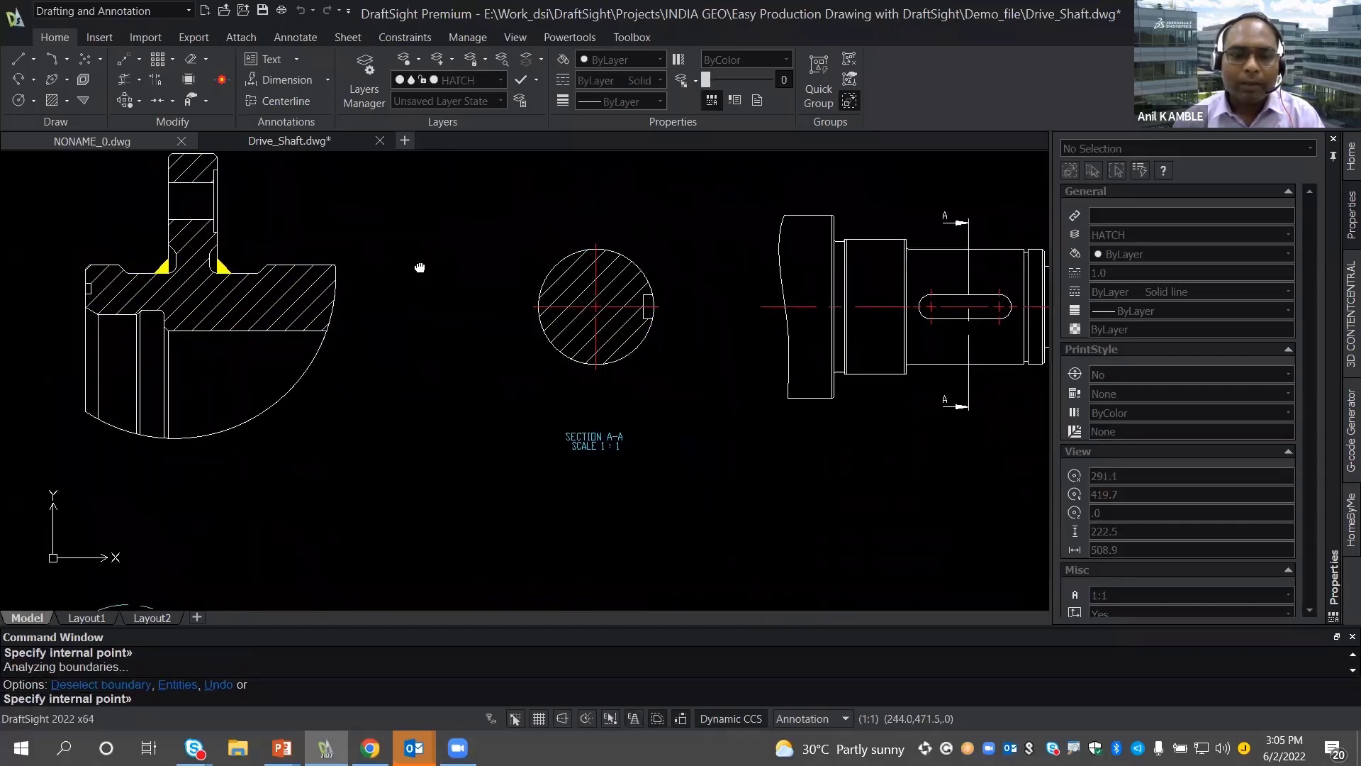
{"action": "key", "text": "Return"}
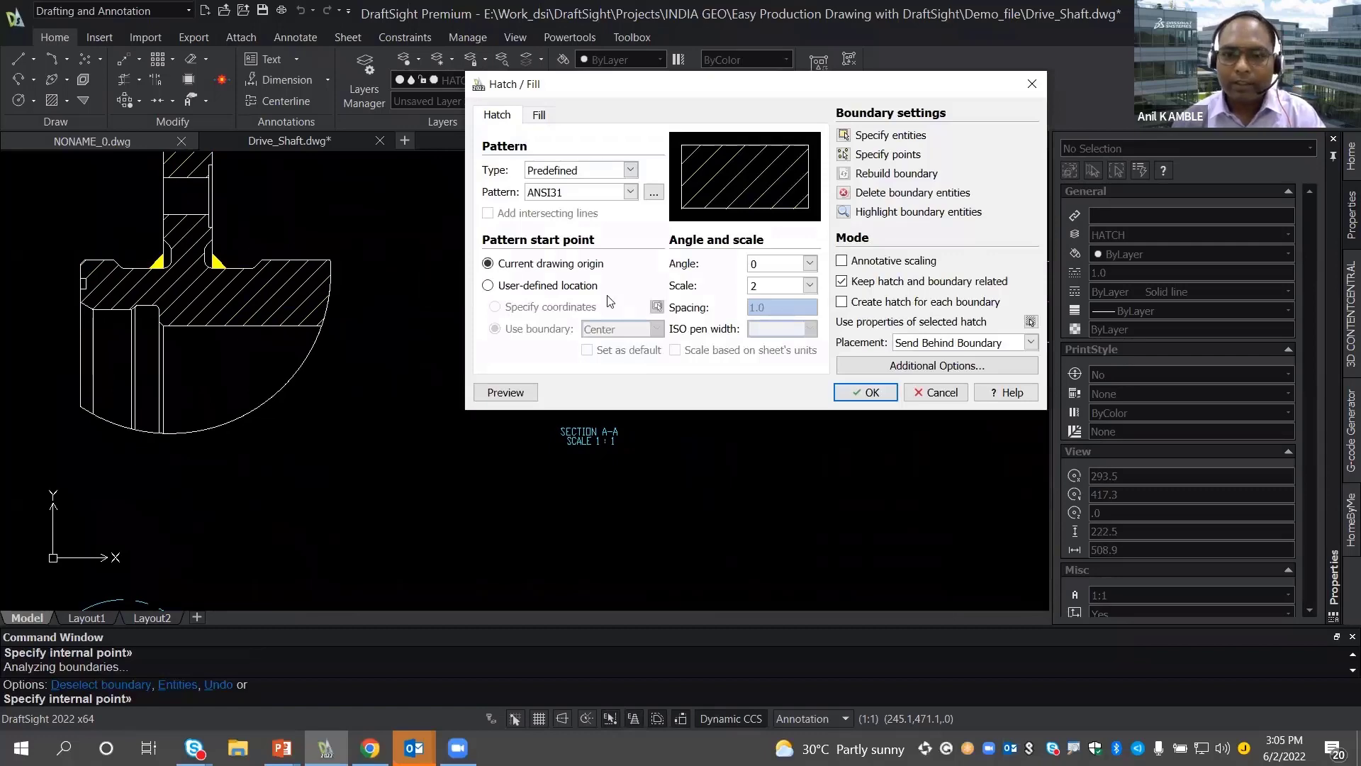
- Accept the additional hatch options with In/Out internal regions and apply the ANSI31 hatch at scale 2 to the specified areas
{"action": "left_click", "coordinate": [937, 365]}
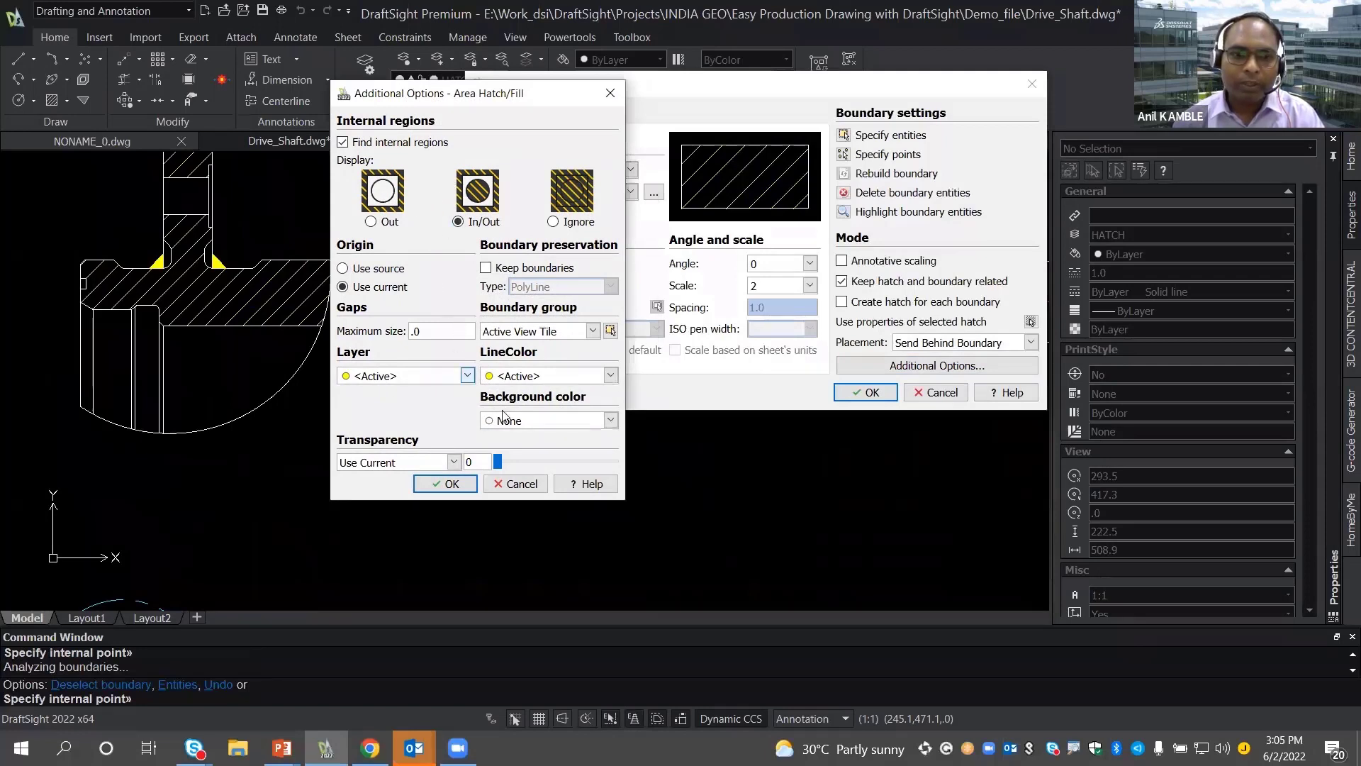
{"action": "left_click", "coordinate": [430, 489]}
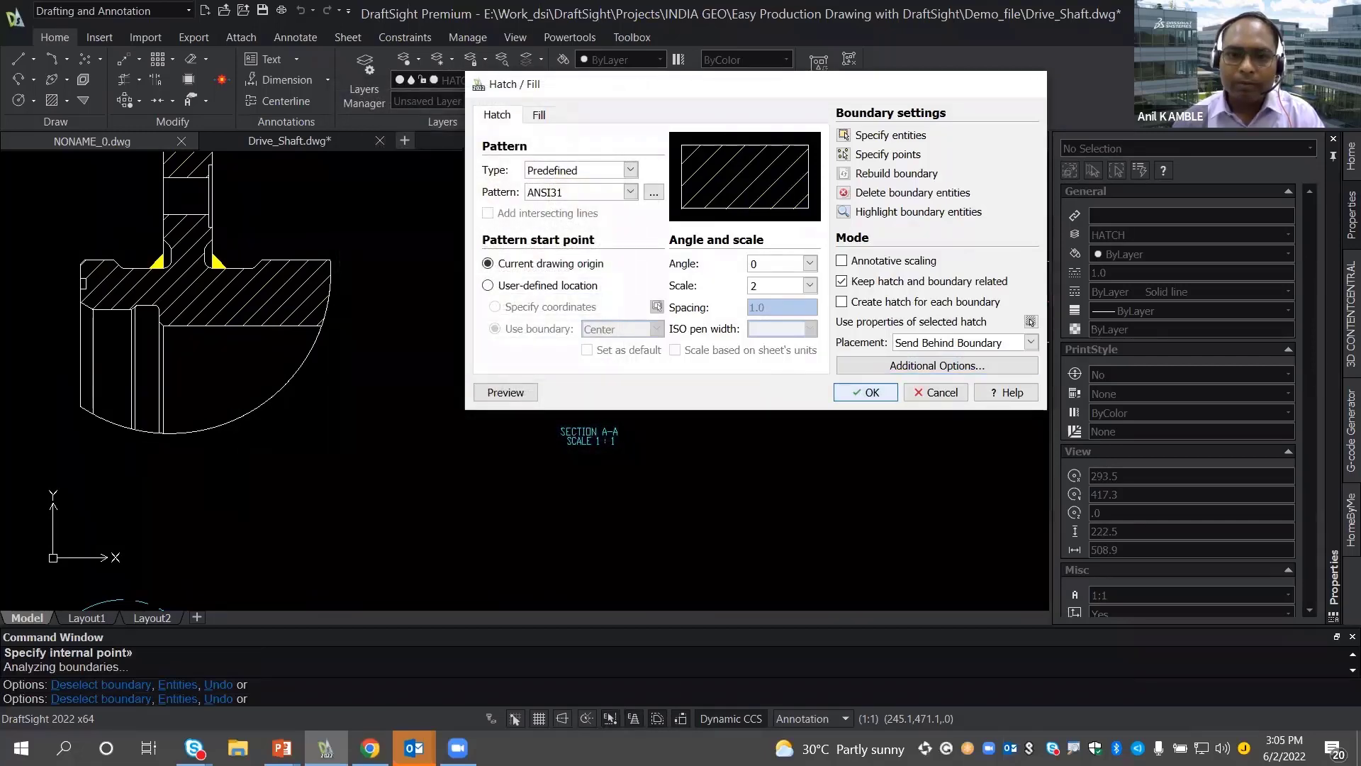
{"action": "left_click", "coordinate": [865, 392]}
{"action": "scroll", "coordinate": [562, 283], "scroll_direction": "down", "scroll_amount": 1}
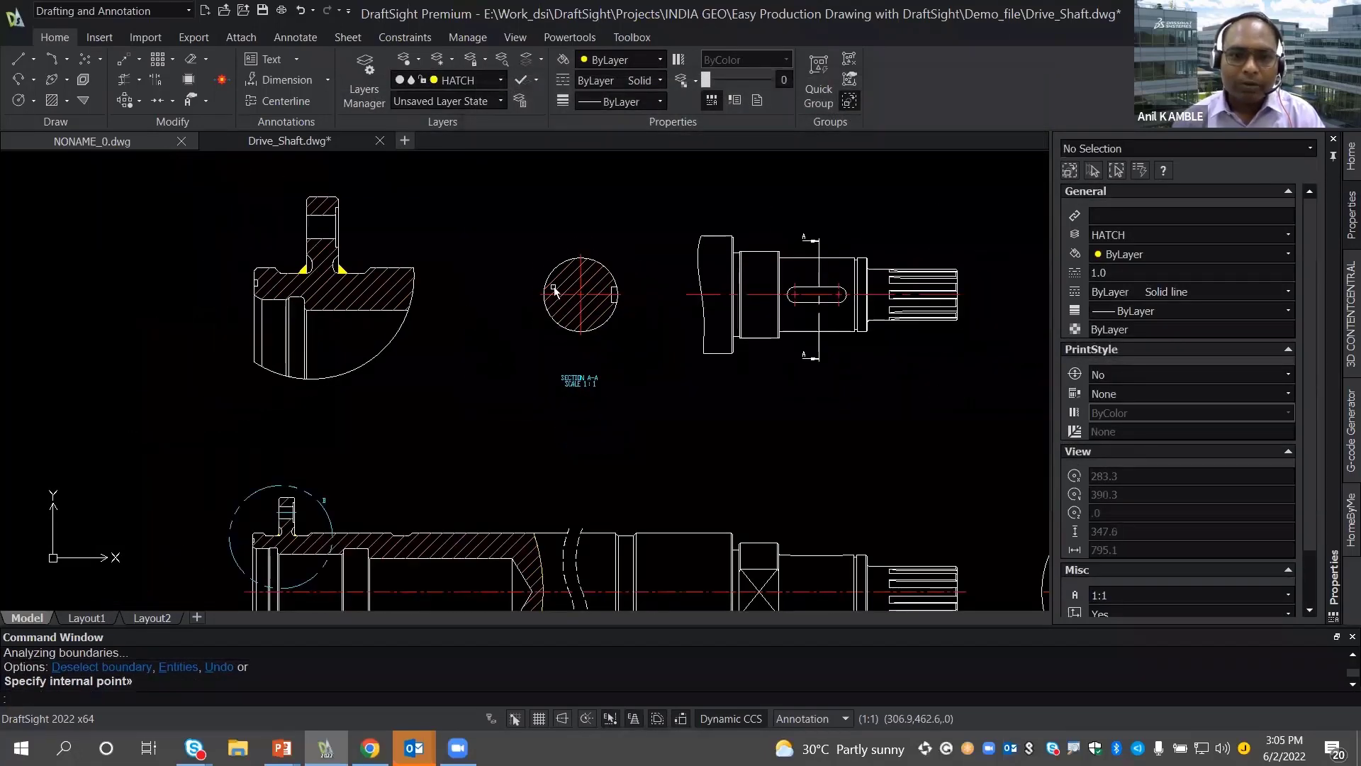
{"action": "middle_click_drag", "start_coordinate": [495, 368], "coordinate": [470, 317]}
{"action": "scroll", "coordinate": [438, 330], "scroll_direction": "down", "scroll_amount": 1}
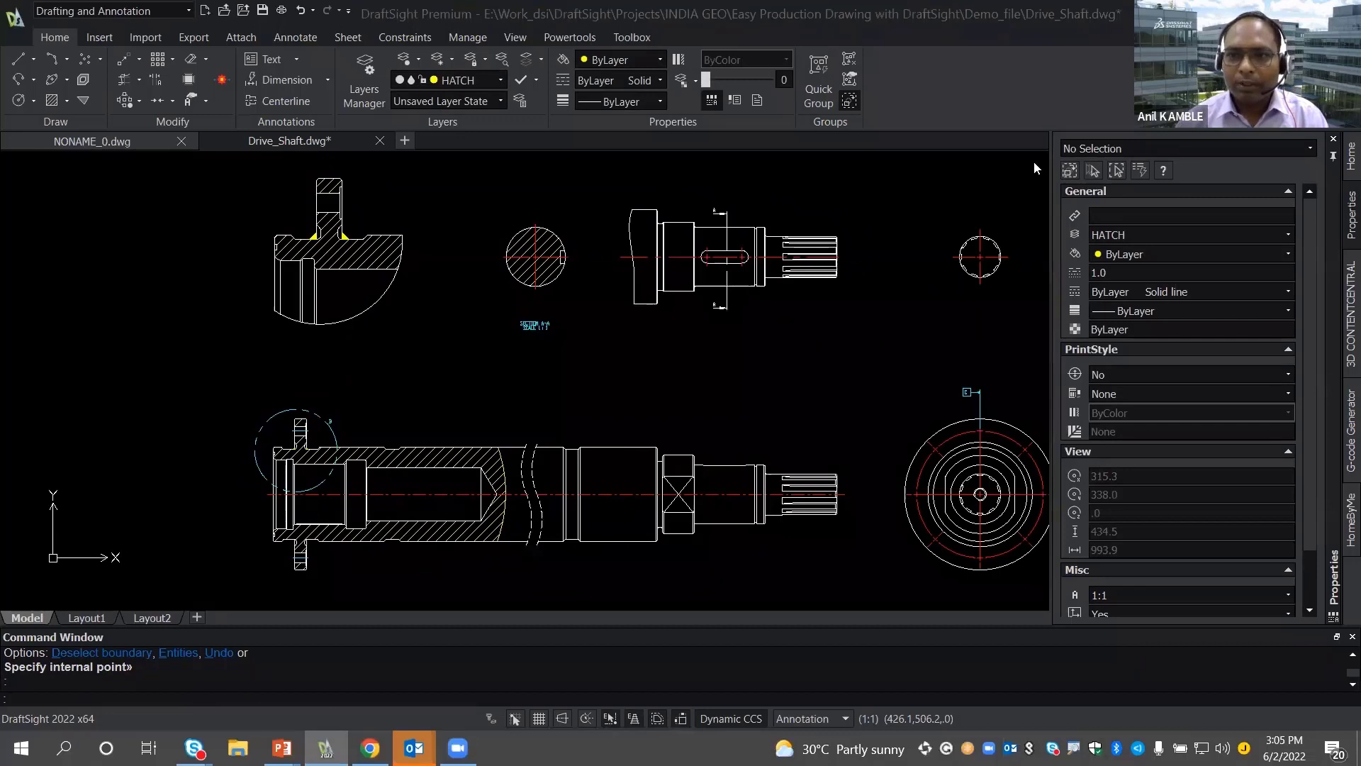
{"action": "left_click", "coordinate": [441, 221]}
{"action": "key", "text": "Escape"}
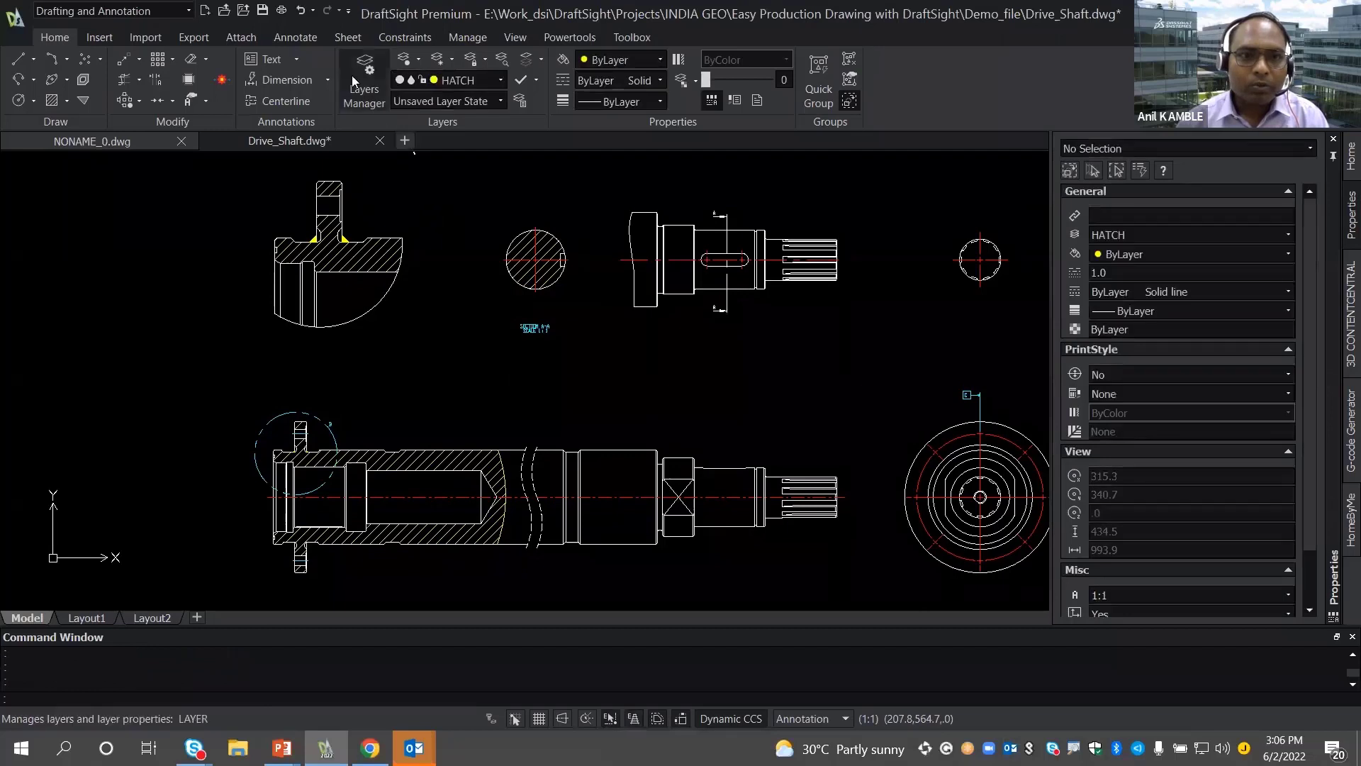
{"action": "left_click", "coordinate": [308, 39]}
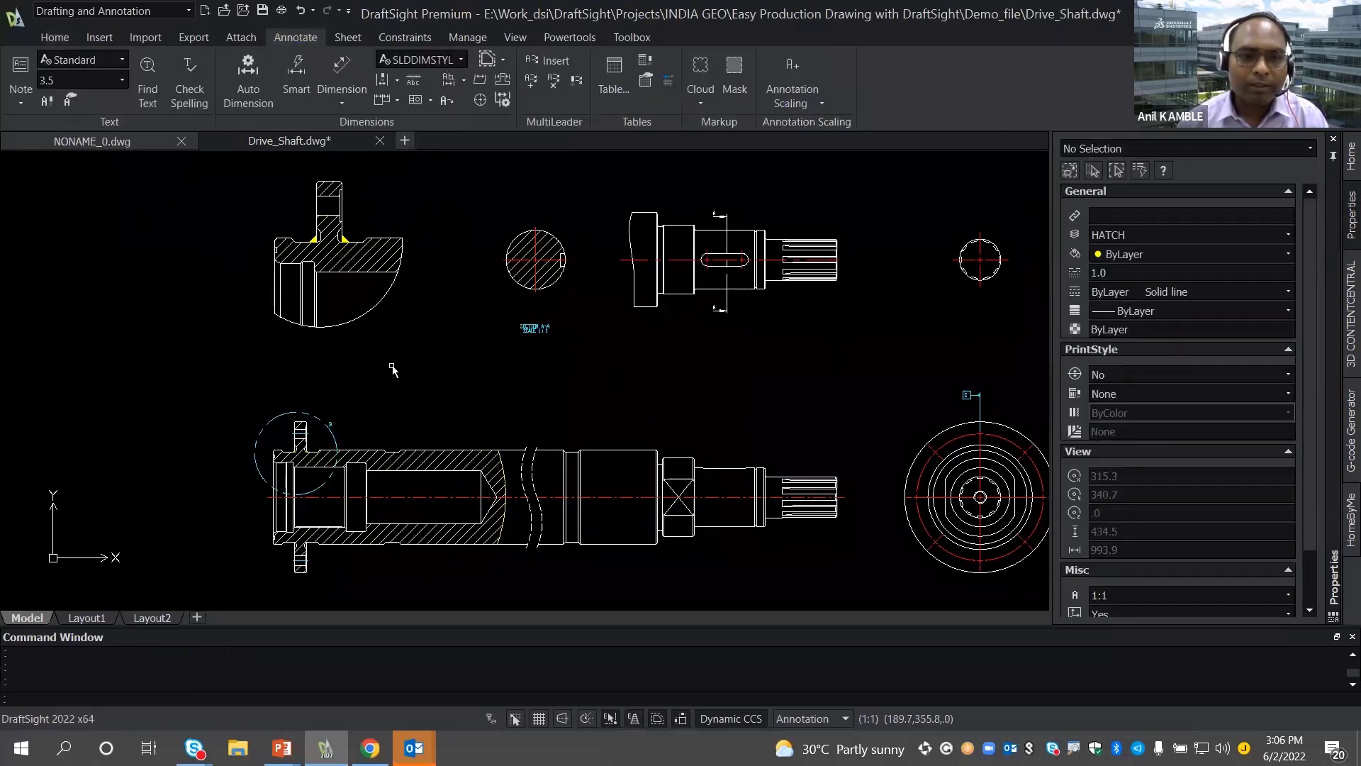
{"action": "mouse_move", "coordinate": [394, 367]}
{"action": "middle_mouse_down"}
{"action": "mouse_move", "coordinate": [374, 379]}
{"action": "mouse_move", "coordinate": [298, 361]}
{"action": "middle_mouse_up"}
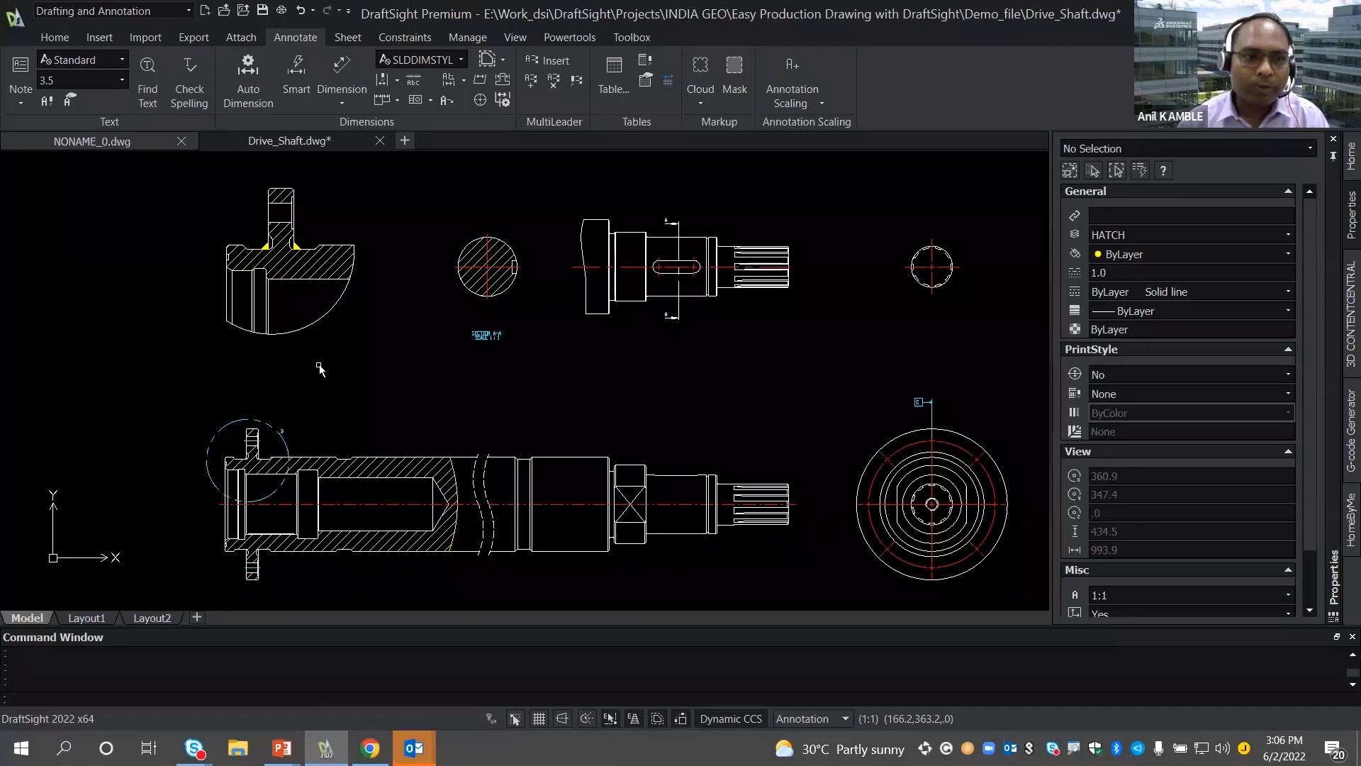
{"action": "scroll", "coordinate": [266, 489], "scroll_direction": "up", "scroll_amount": 5}
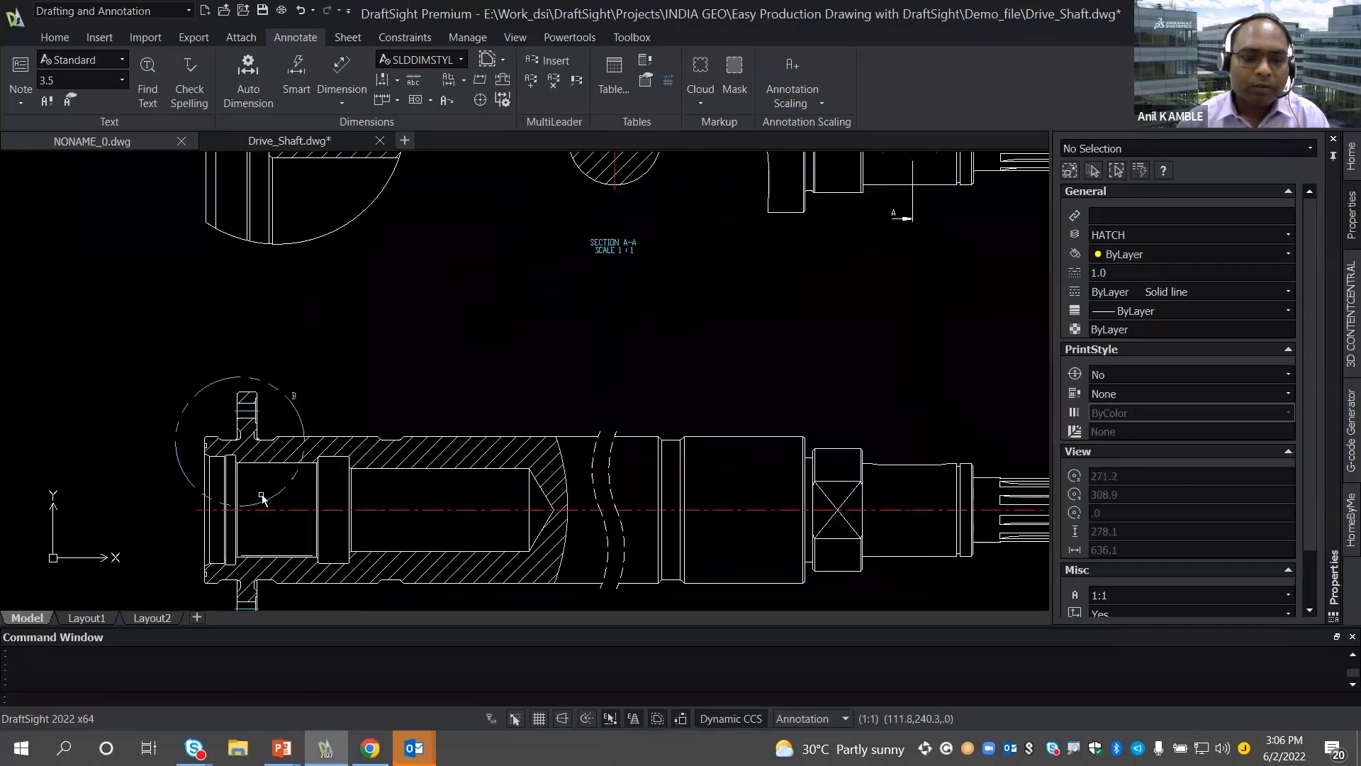
{"action": "mouse_move", "coordinate": [266, 434]}
{"action": "middle_mouse_down"}
{"action": "mouse_move", "coordinate": [319, 395]}
{"action": "mouse_move", "coordinate": [277, 358]}
{"action": "mouse_move", "coordinate": [261, 387]}
{"action": "middle_mouse_up"}
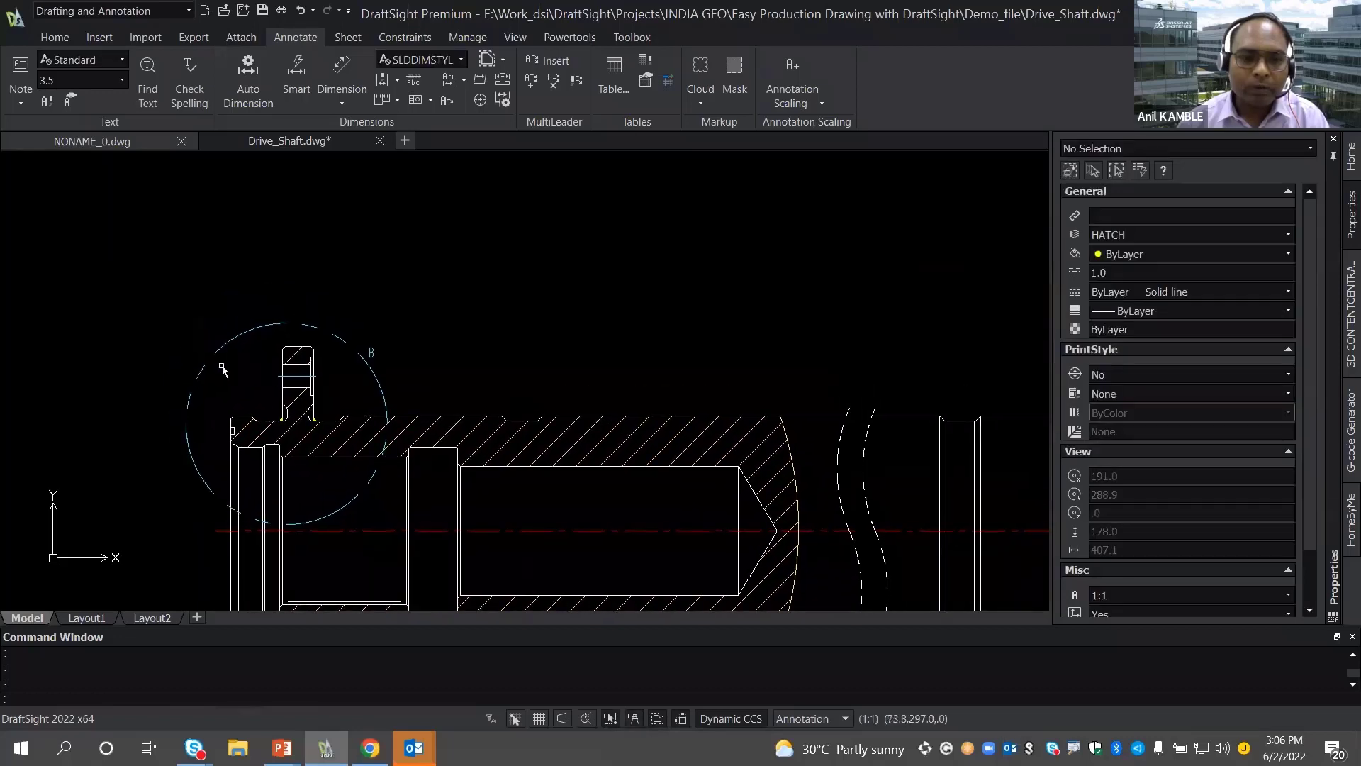
{"action": "middle_click_drag", "start_coordinate": [305, 333], "coordinate": [280, 447]}
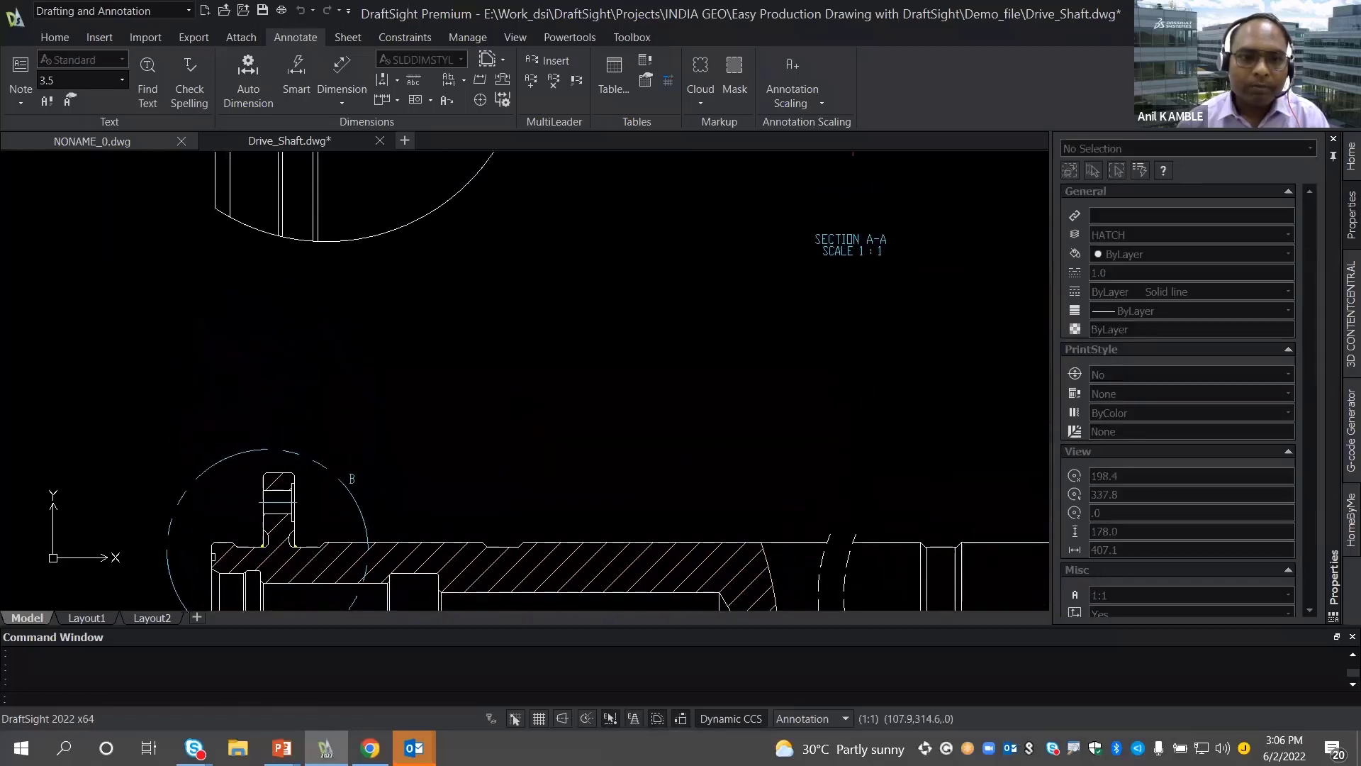
{"action": "scroll", "coordinate": [280, 447], "scroll_direction": "down", "scroll_amount": 2}
{"action": "mouse_move", "coordinate": [267, 394]}
{"action": "middle_mouse_down"}
{"action": "mouse_move", "coordinate": [244, 416]}
{"action": "mouse_move", "coordinate": [241, 389]}
{"action": "mouse_move", "coordinate": [232, 399]}
{"action": "middle_mouse_up"}
{"action": "left_click", "coordinate": [20, 65]}
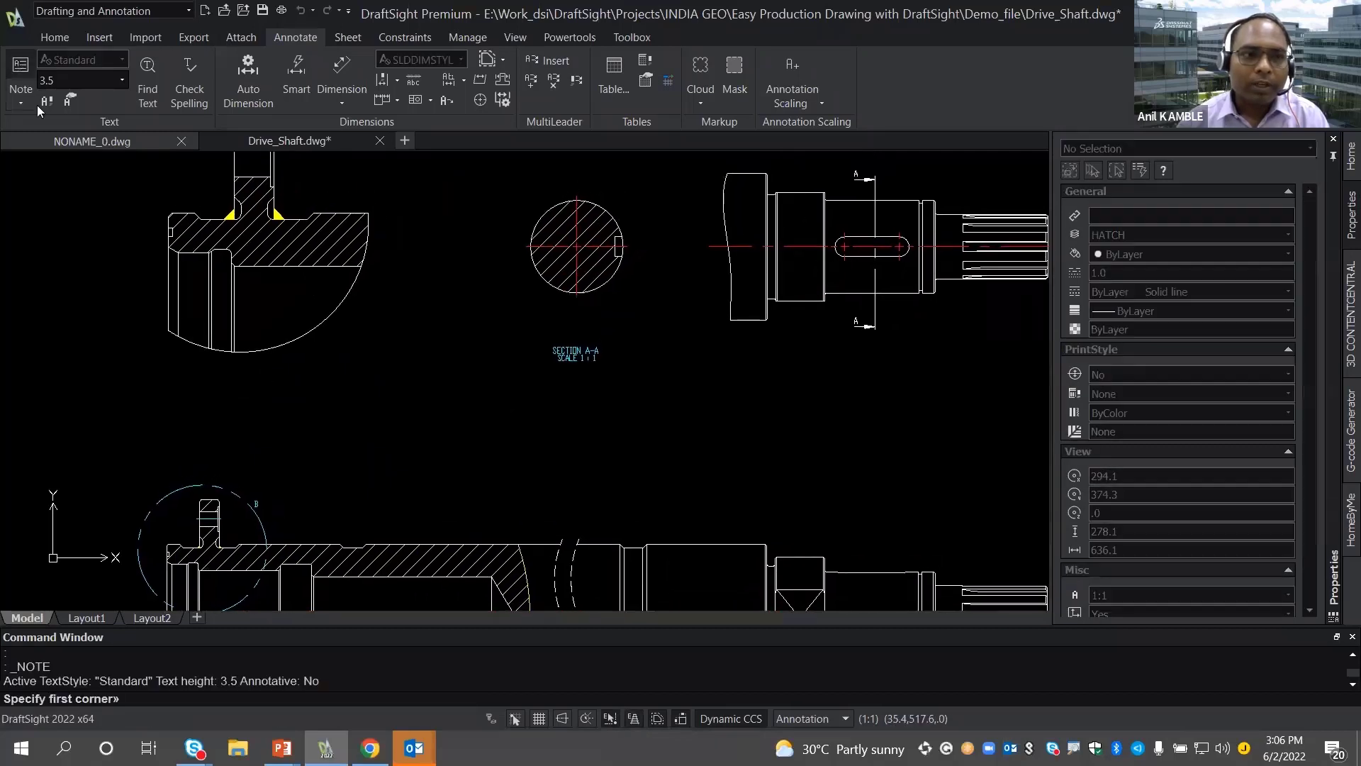
{"action": "left_click", "coordinate": [284, 365]}
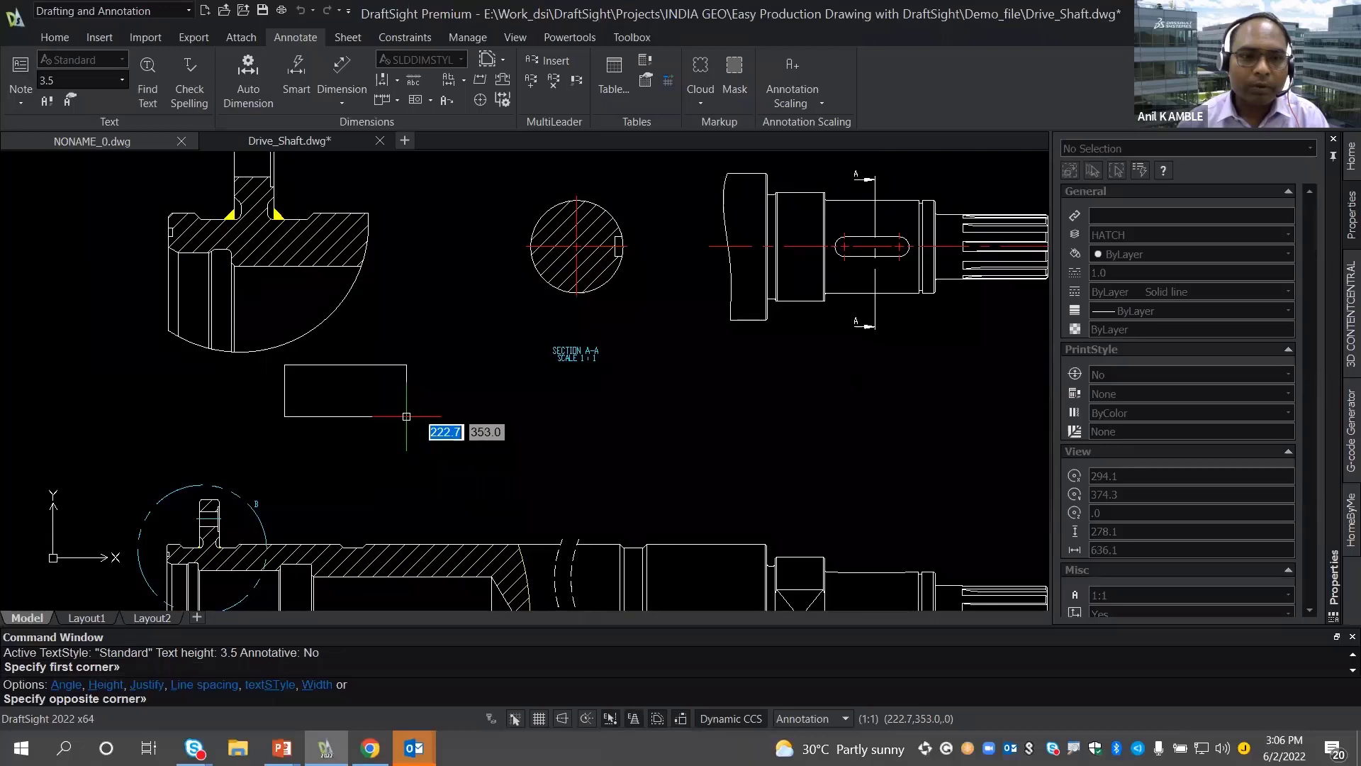
{"action": "left_click", "coordinate": [407, 417]}
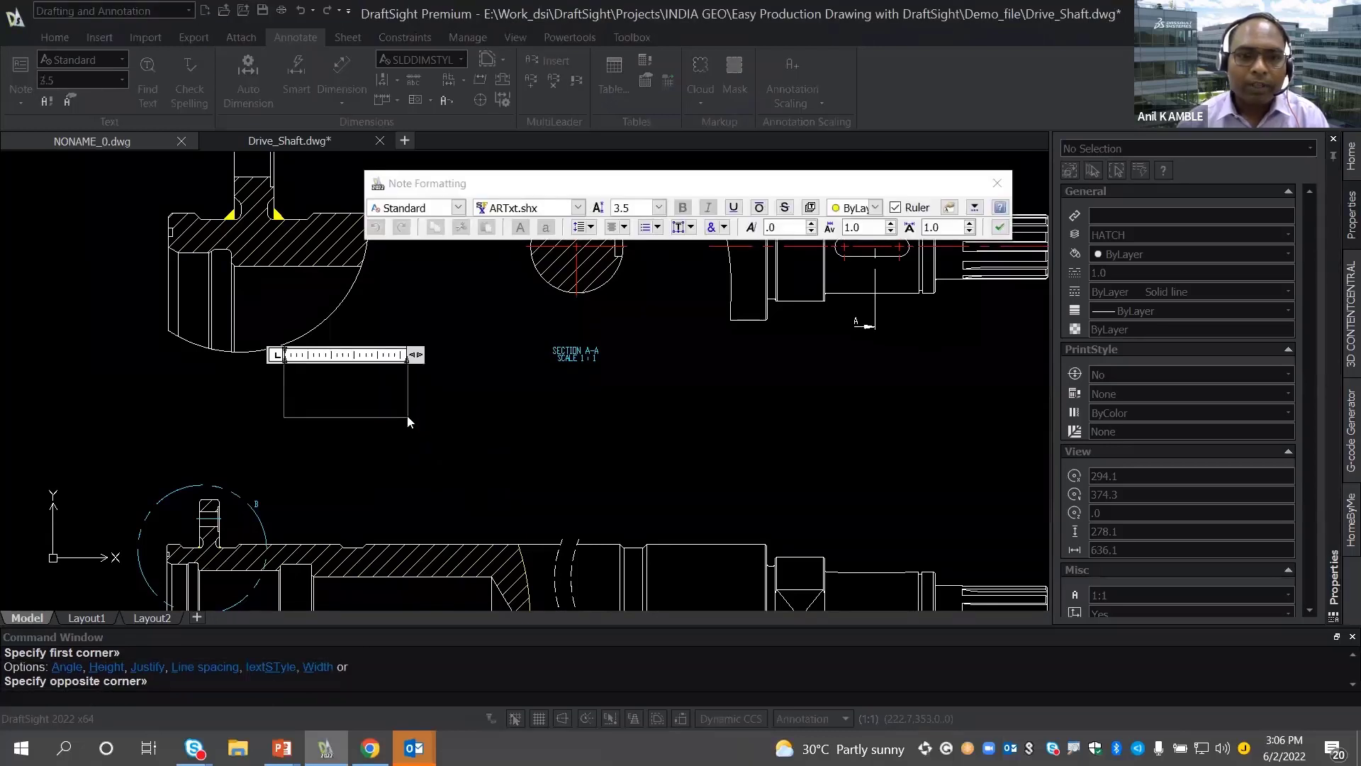
{"action": "left_click", "coordinate": [622, 208]}
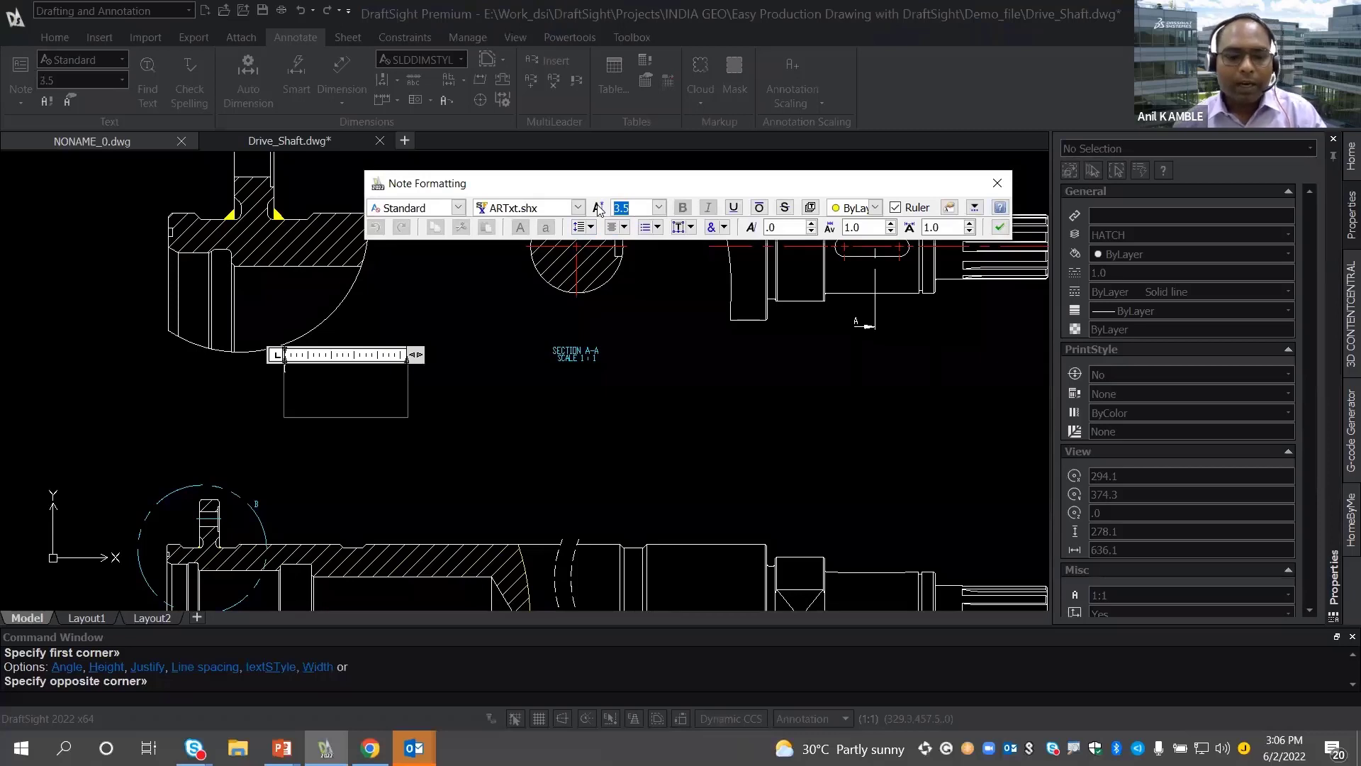
{"action": "type", "text": "5"}
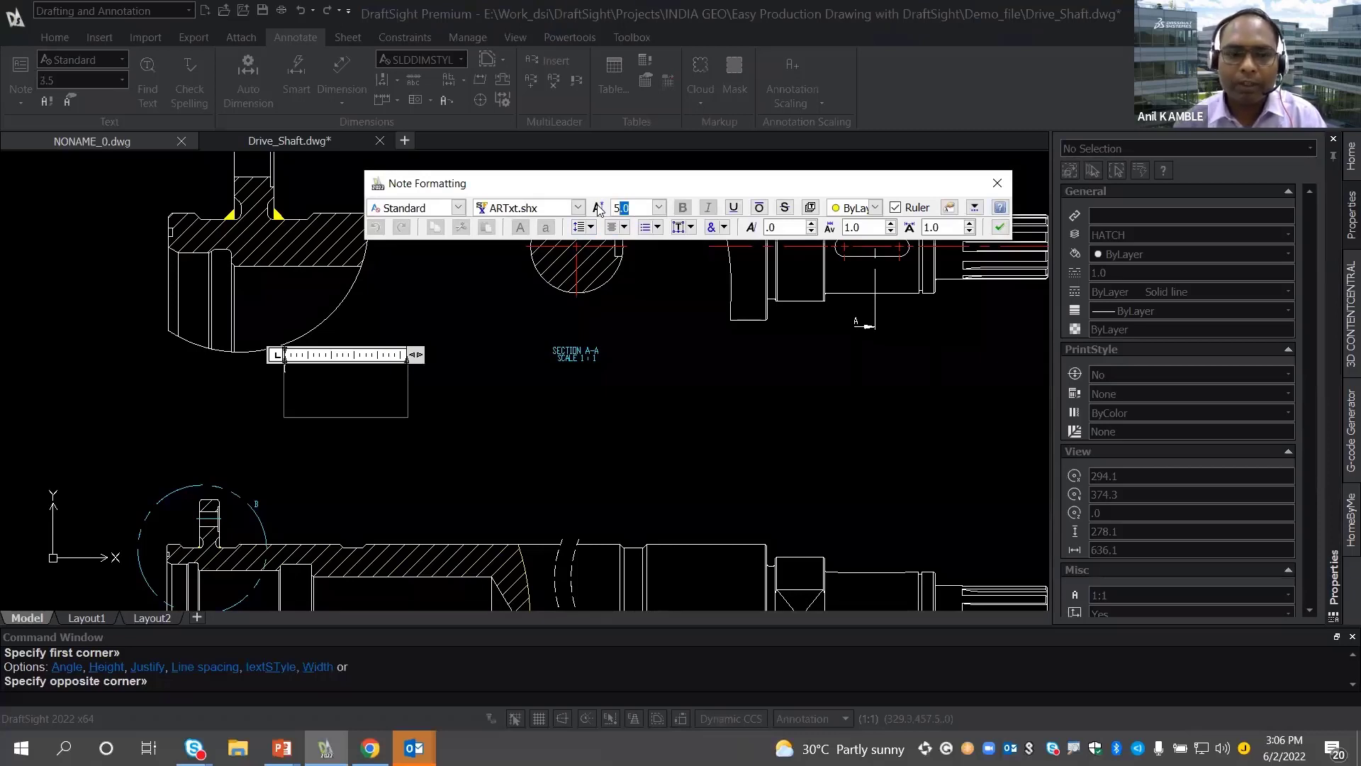
{"action": "key", "text": "Return"}
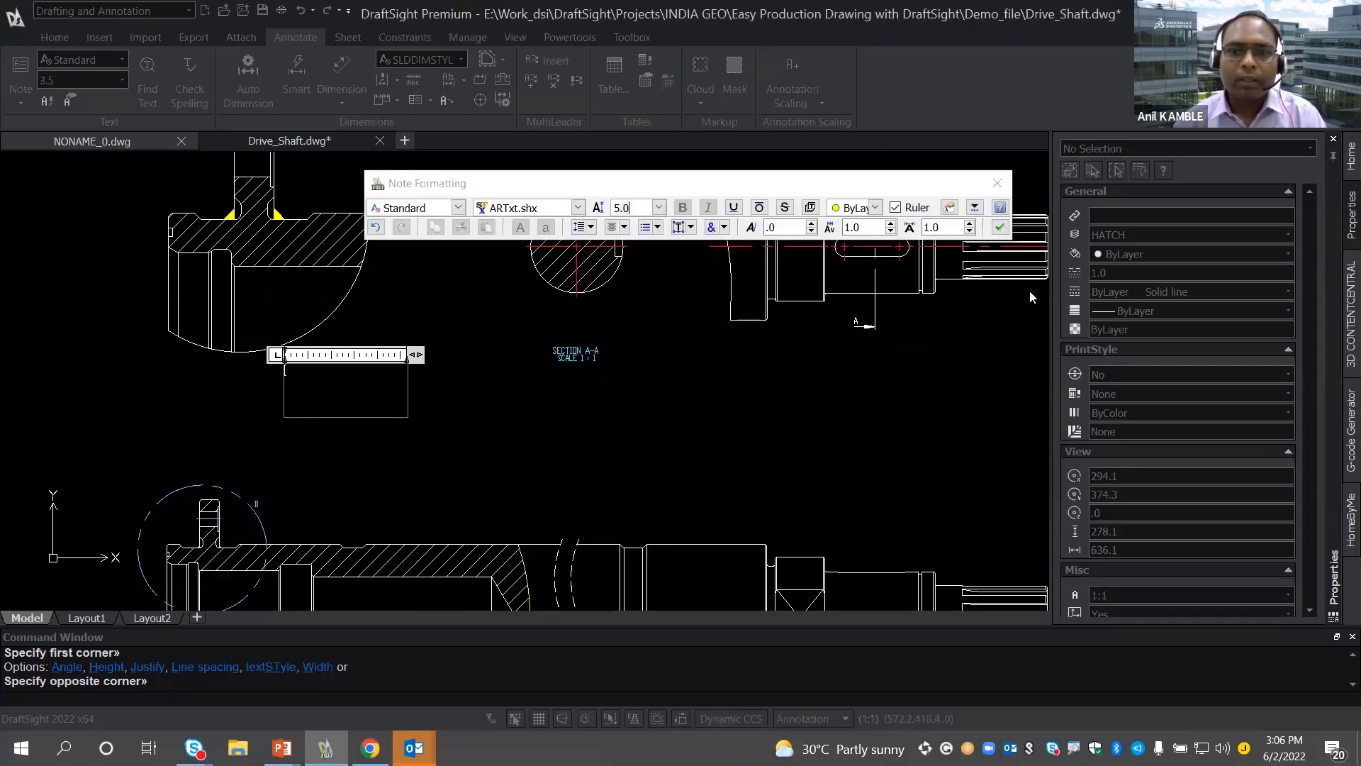
{"action": "left_click", "coordinate": [998, 183]}
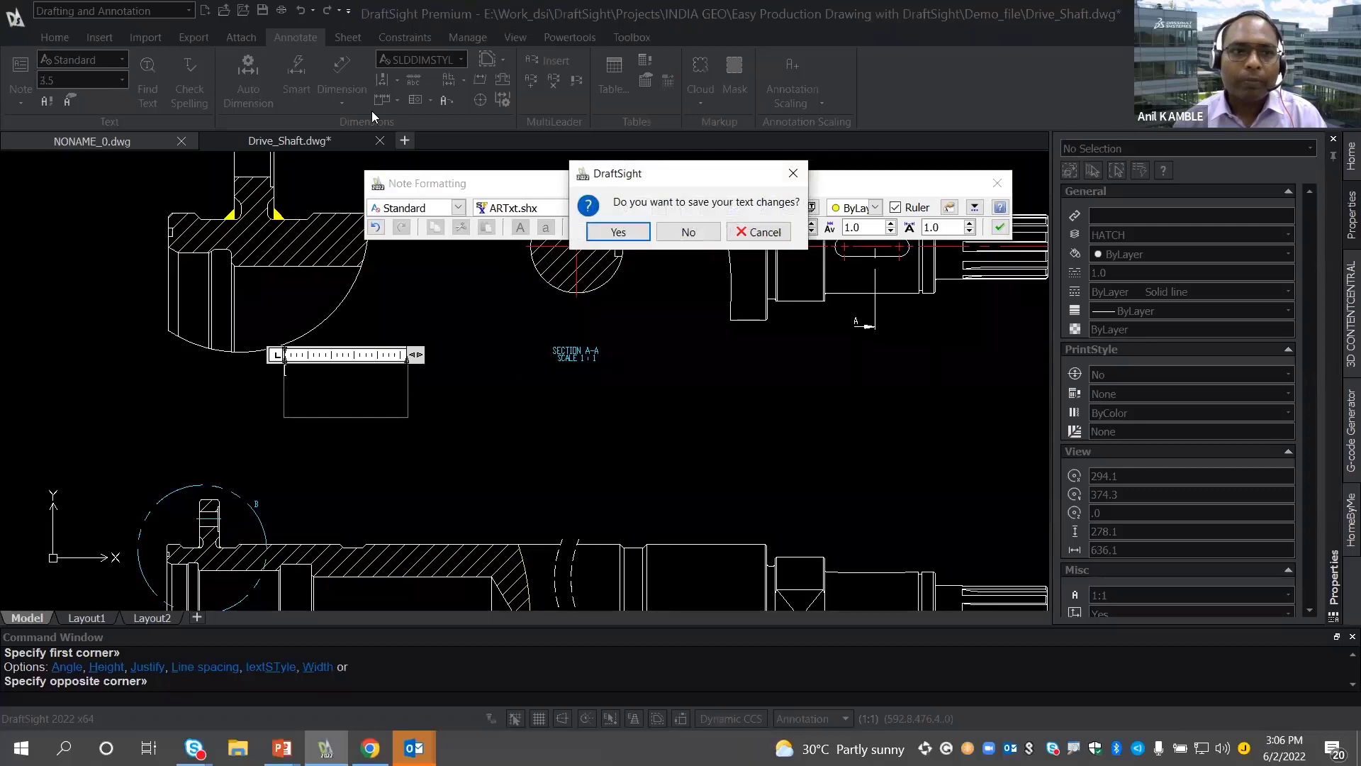
{"action": "left_click", "coordinate": [696, 234]}
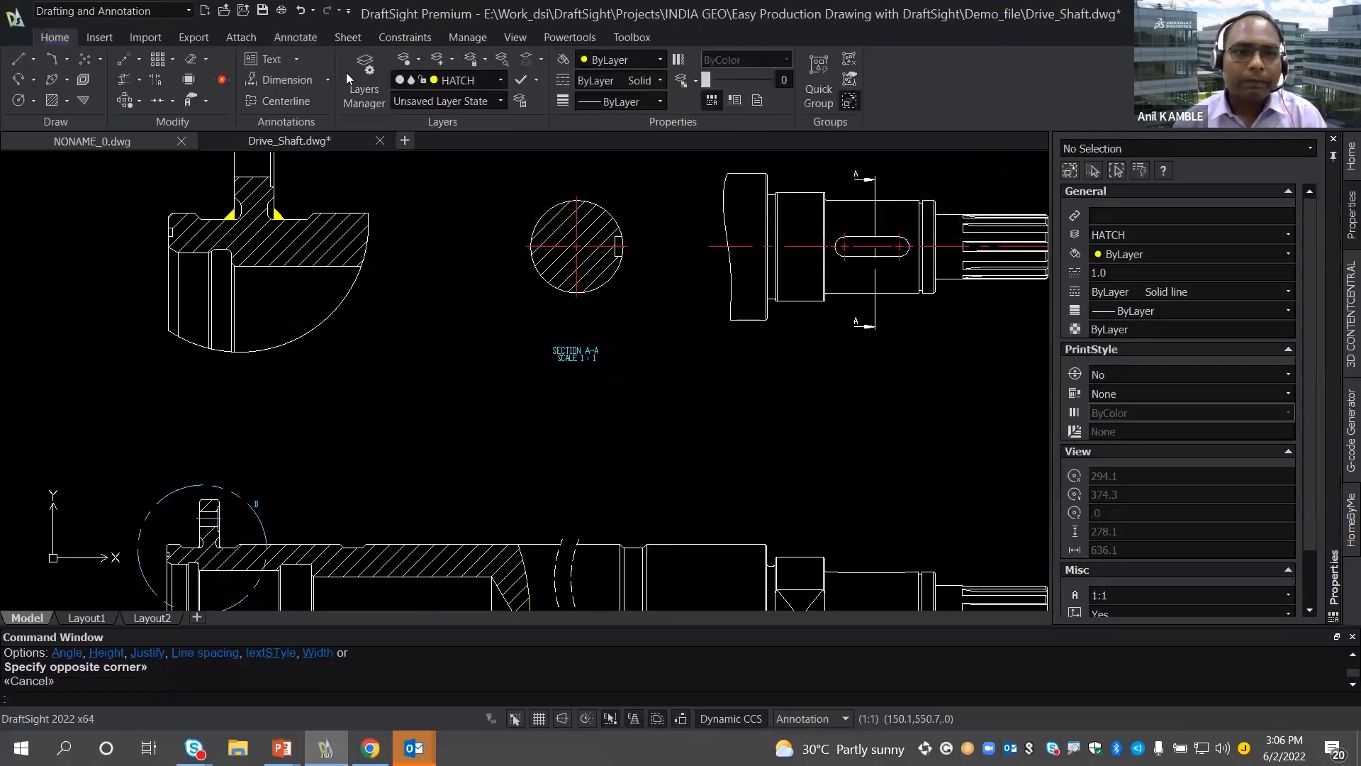
- Make ANNOTATIONS the active layer and place a note box below the enlarged detail view with a text height of 5.0
{"action": "left_click", "coordinate": [446, 80]}
{"action": "left_click", "coordinate": [451, 111]}
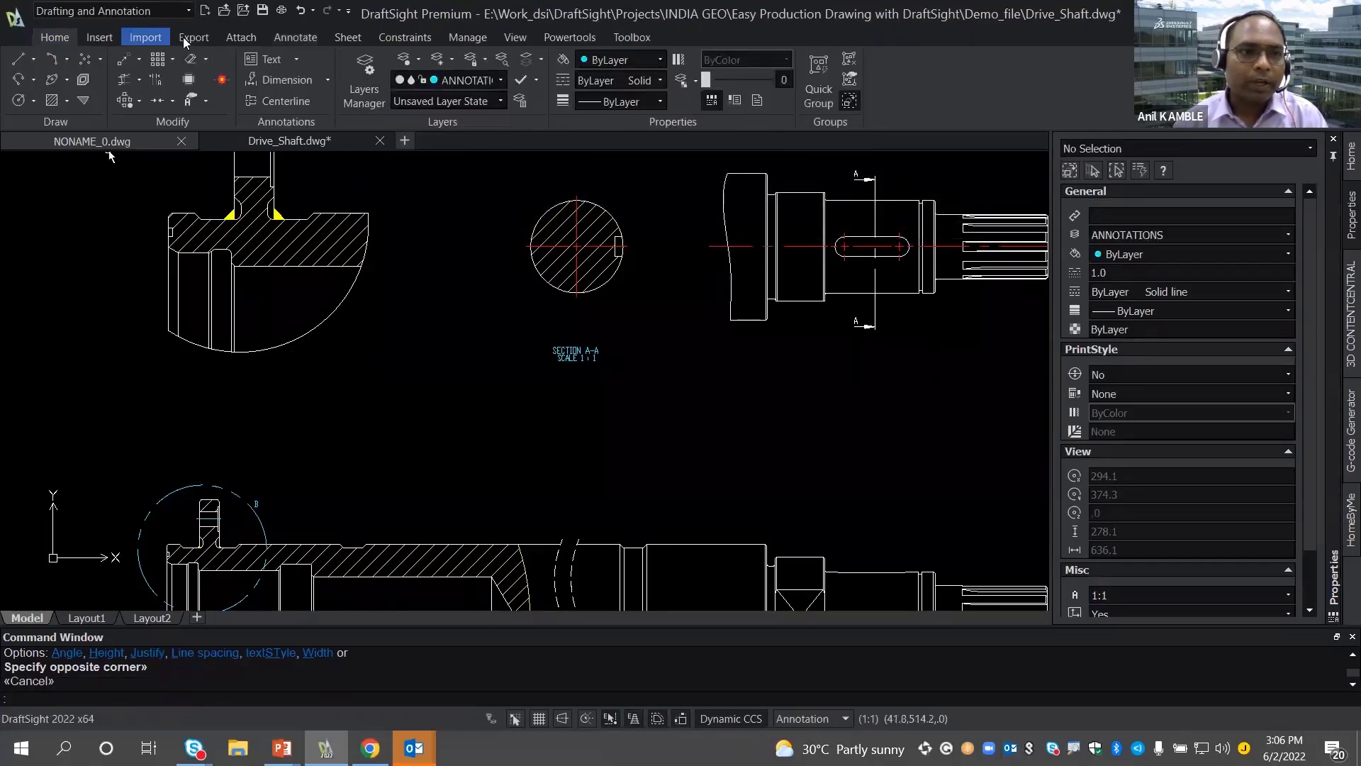
{"action": "left_click", "coordinate": [295, 36]}
{"action": "left_click", "coordinate": [26, 80]}
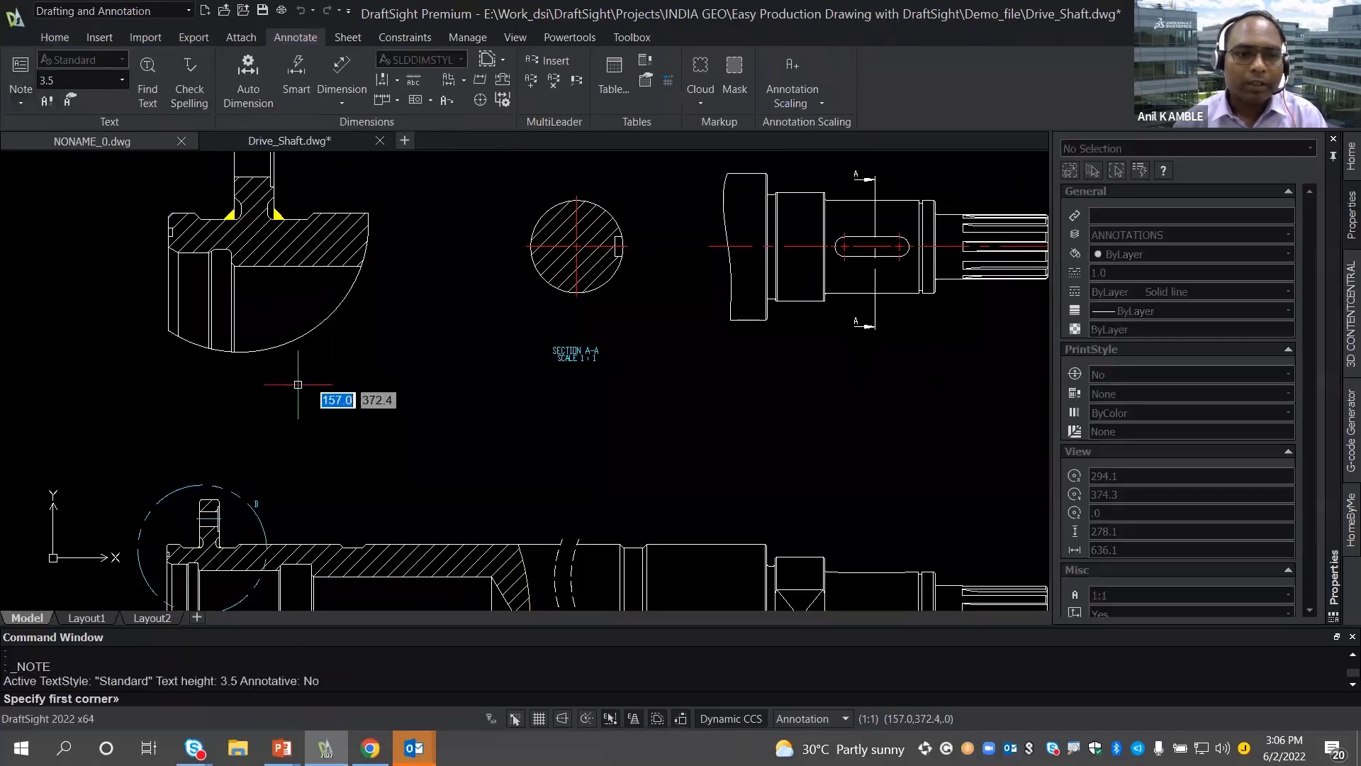
{"action": "left_click", "coordinate": [282, 361]}
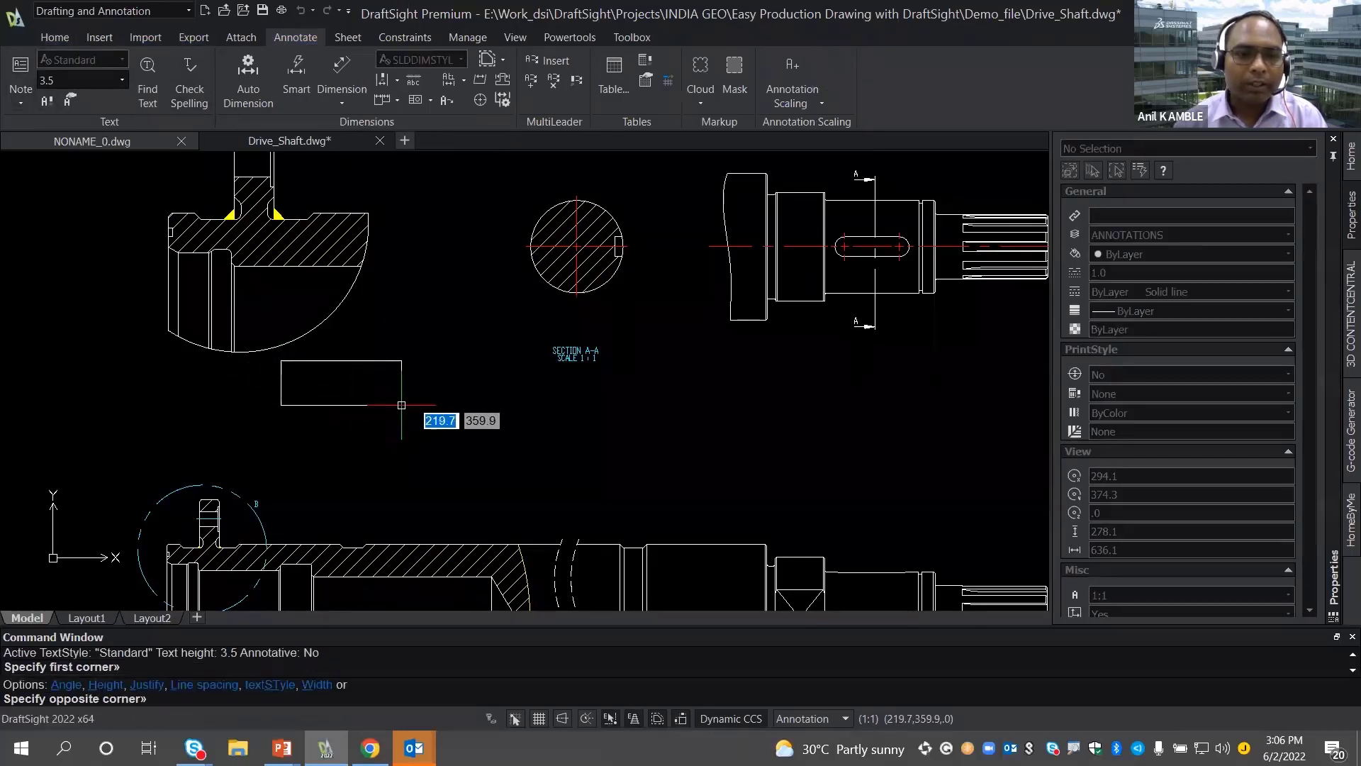
{"action": "left_click", "coordinate": [403, 407]}
{"action": "left_click", "coordinate": [658, 205]}
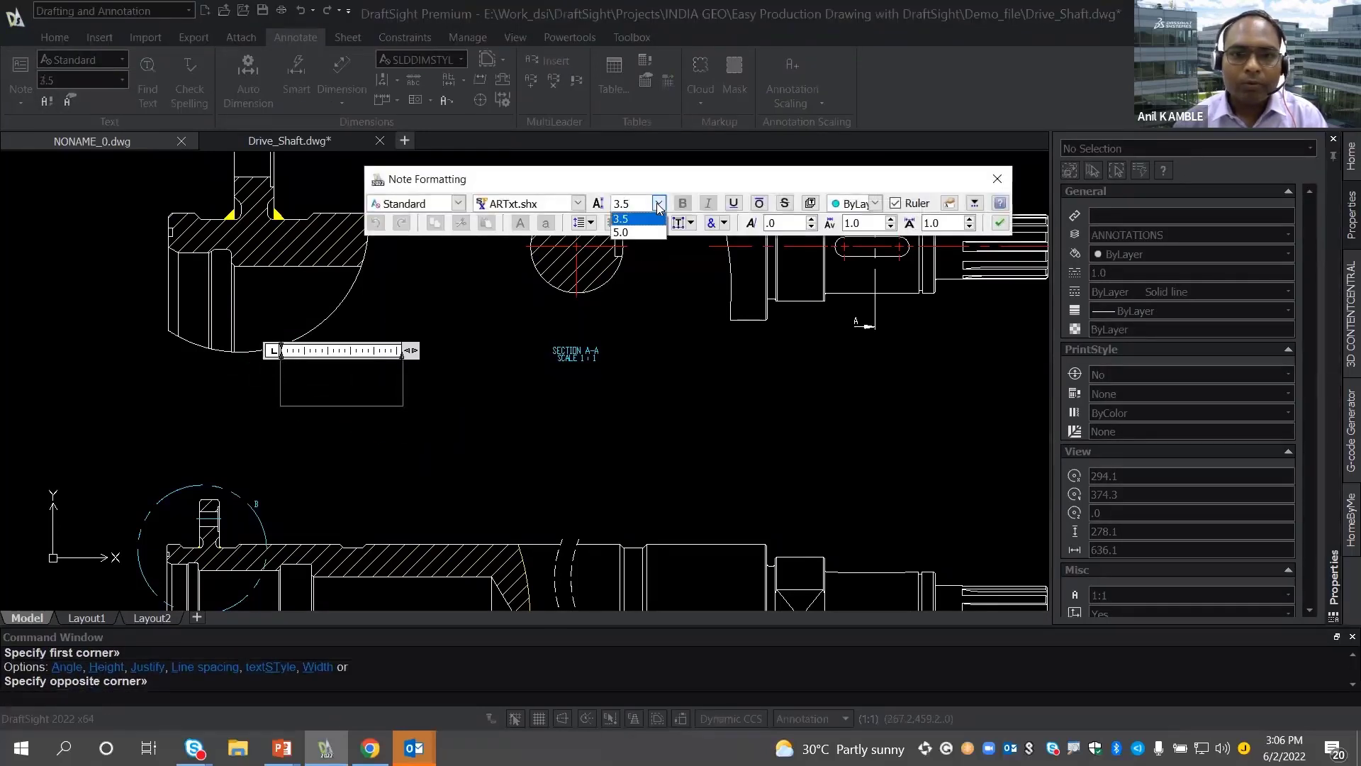
{"action": "left_click", "coordinate": [628, 237]}
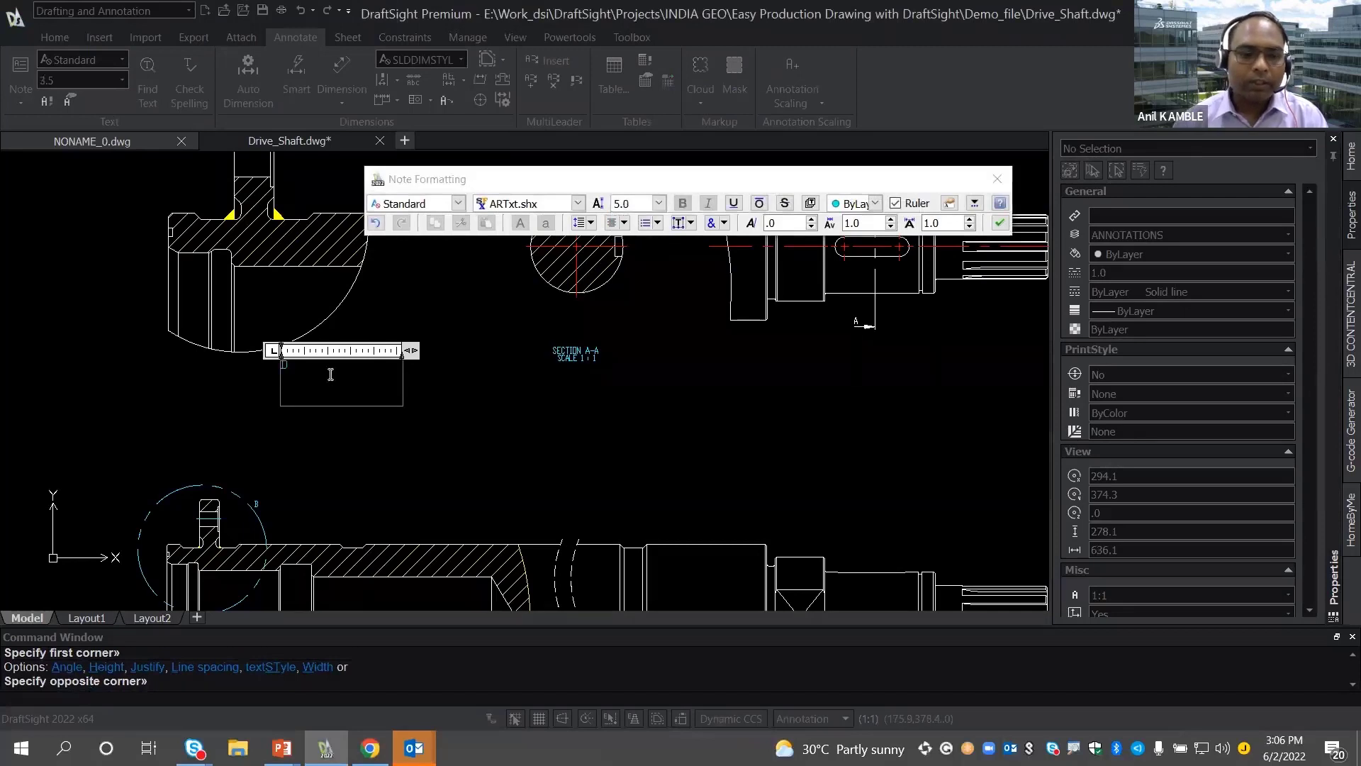
- Enter "Detail view B" with "scalae 2:1" on the second line as the note text and finish the note
{"action": "type", "text": "Dew"}
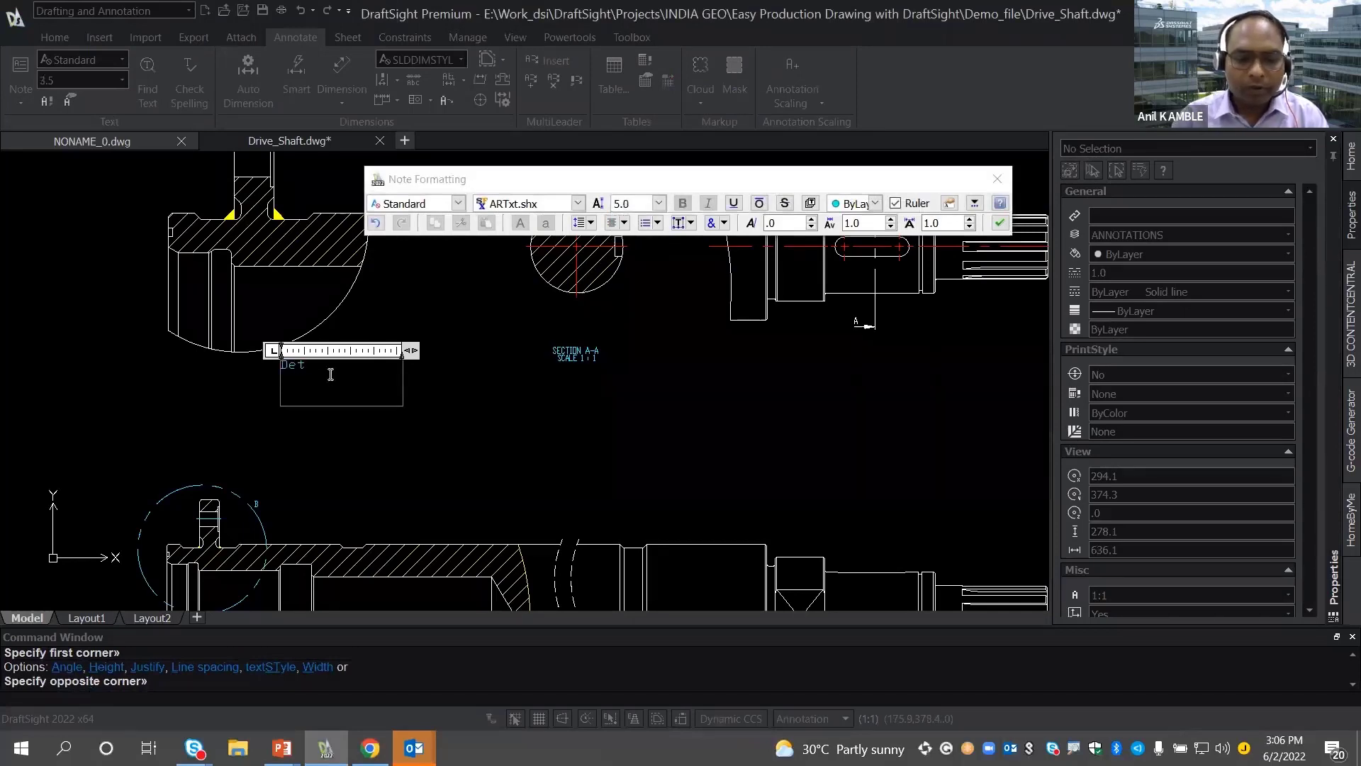
{"action": "type", "text": "ail view B"}
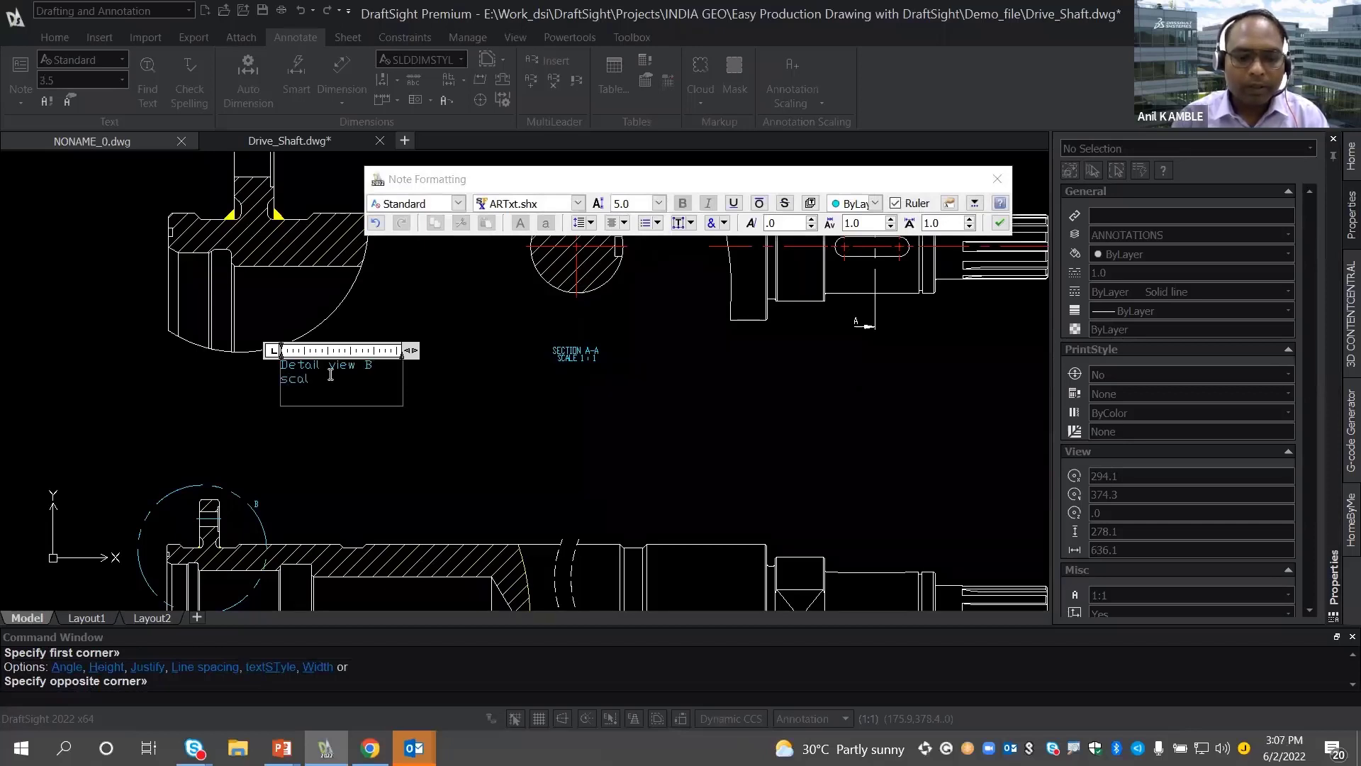
{"action": "type", "text": "e"}
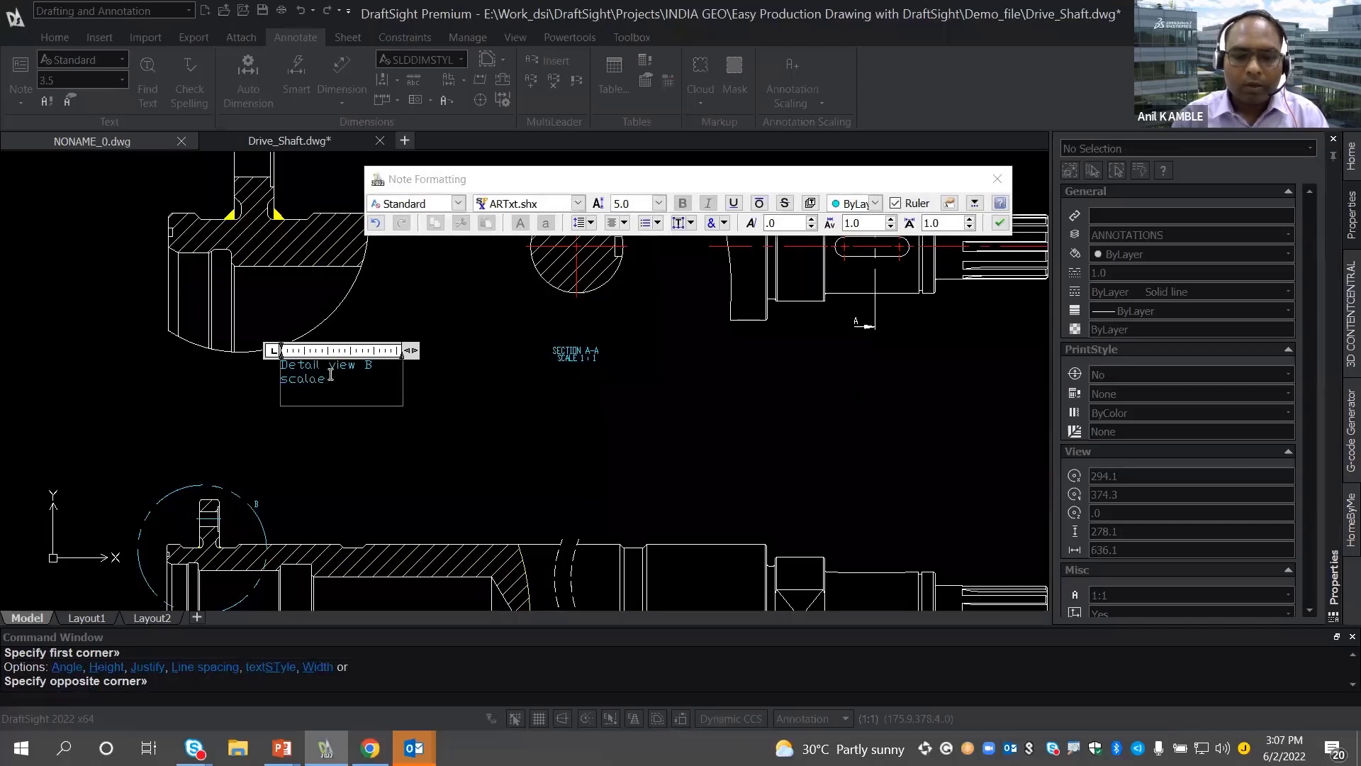
{"action": "type", "text": " 2:1"}
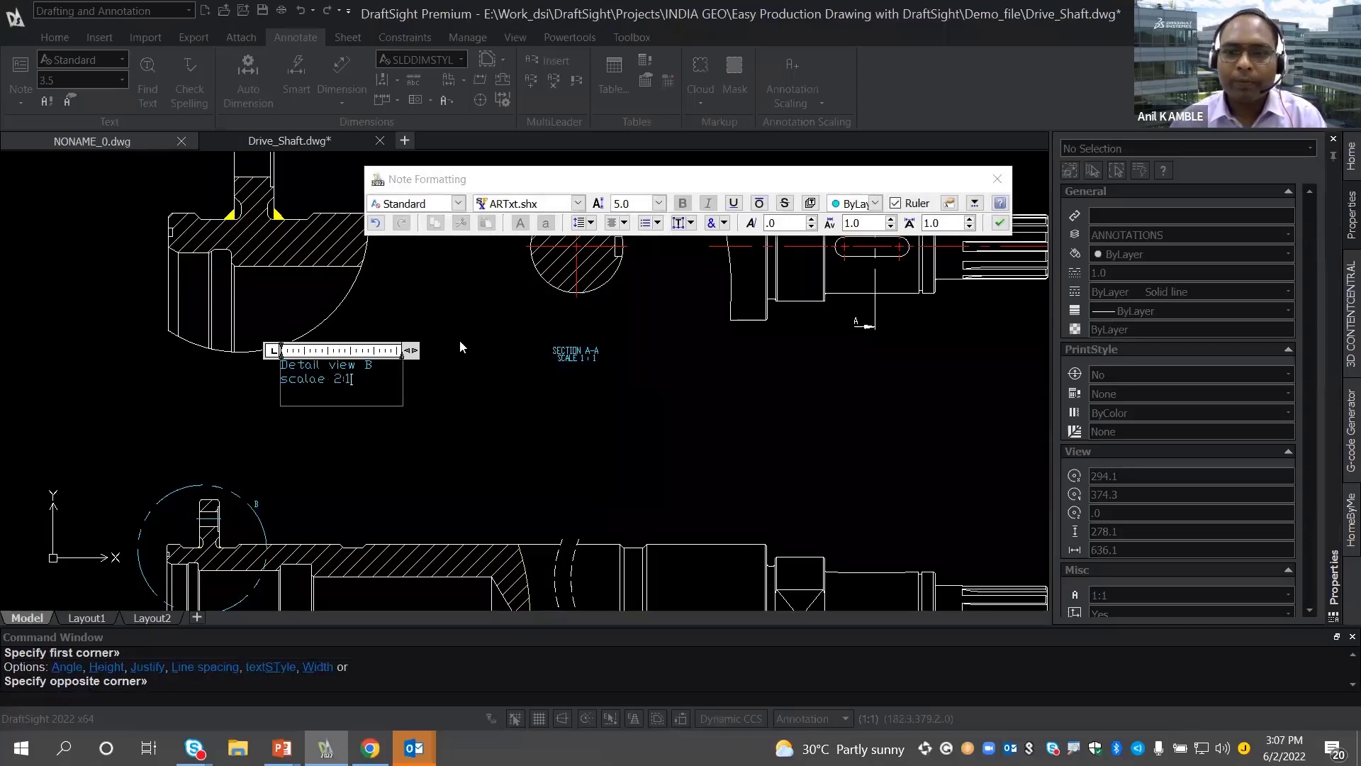
{"action": "left_click", "coordinate": [1000, 222]}
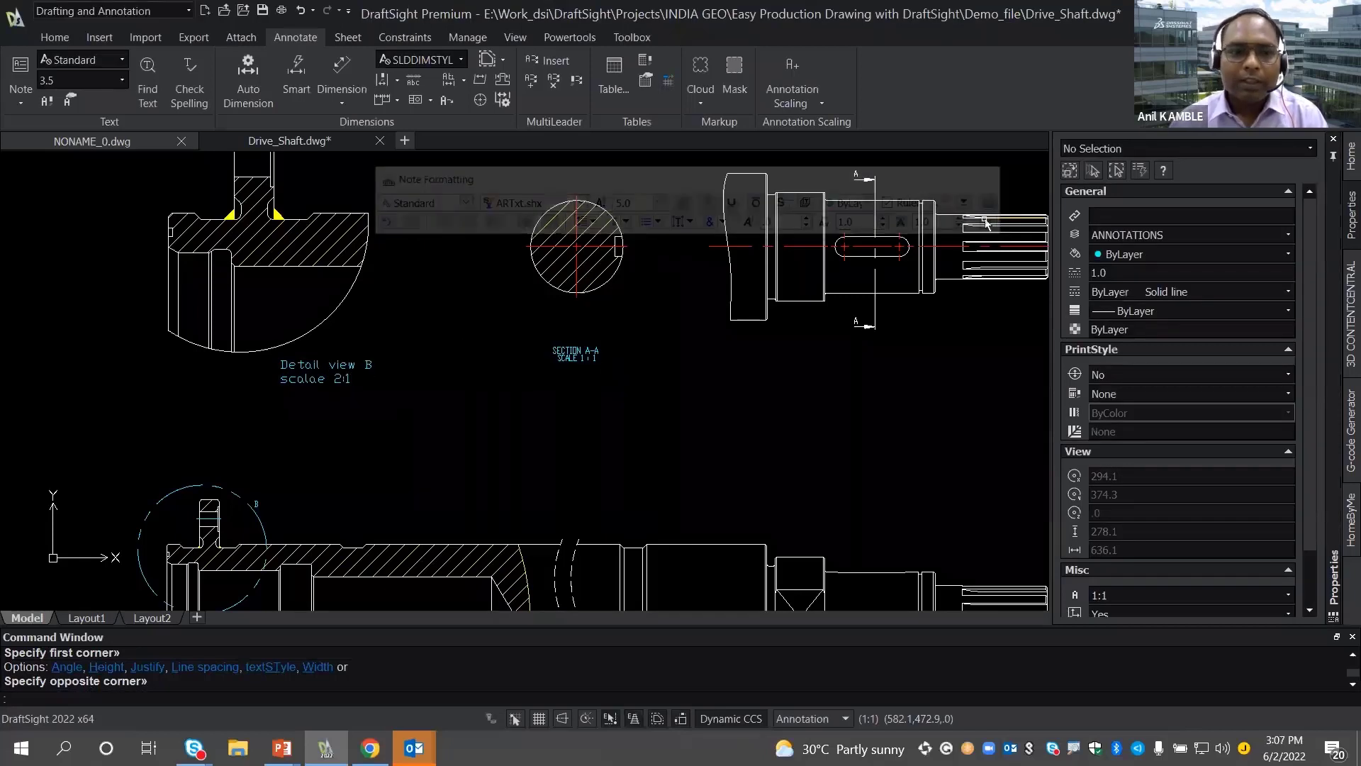
- Spell-check the note below the enlarged detail view and replace "scalae" with the suggestion "scale"
{"action": "middle_click_drag", "start_coordinate": [317, 399], "coordinate": [333, 385]}
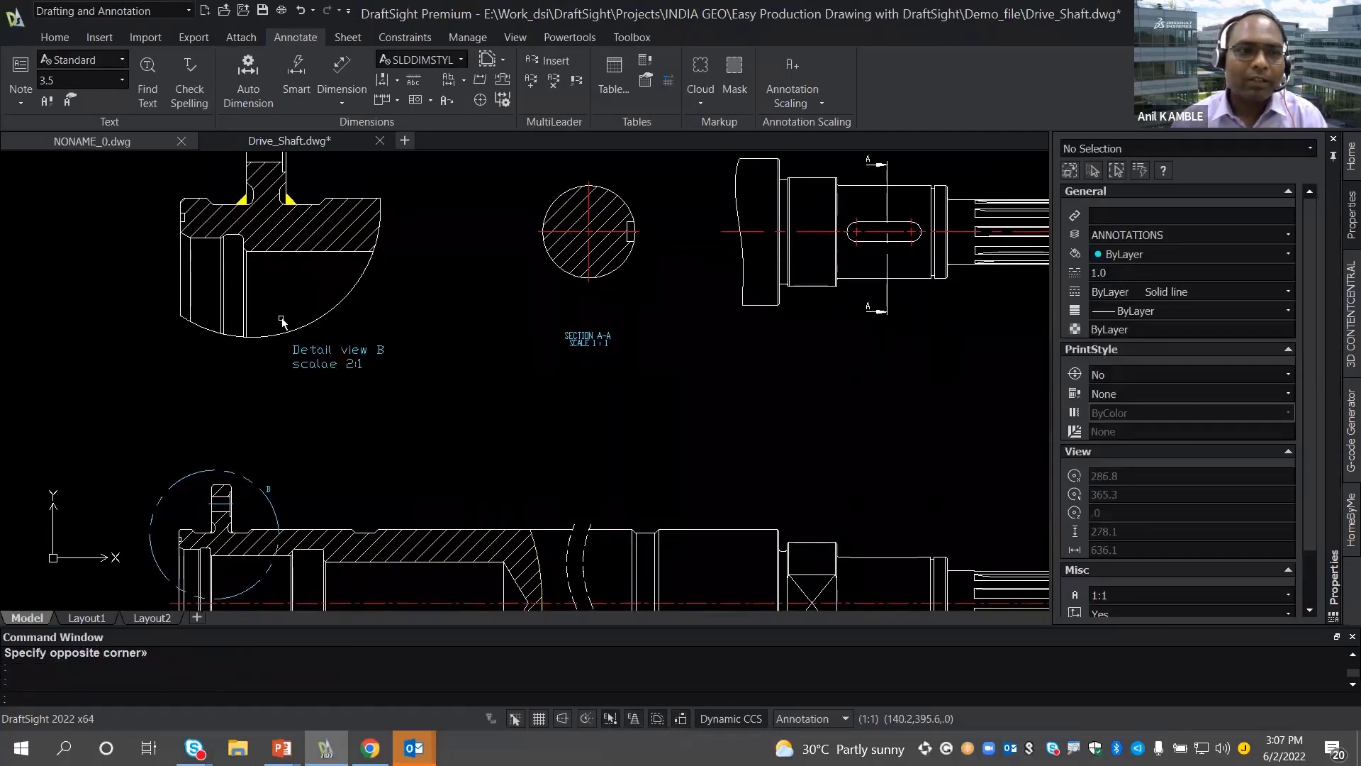
{"action": "left_click", "coordinate": [195, 110]}
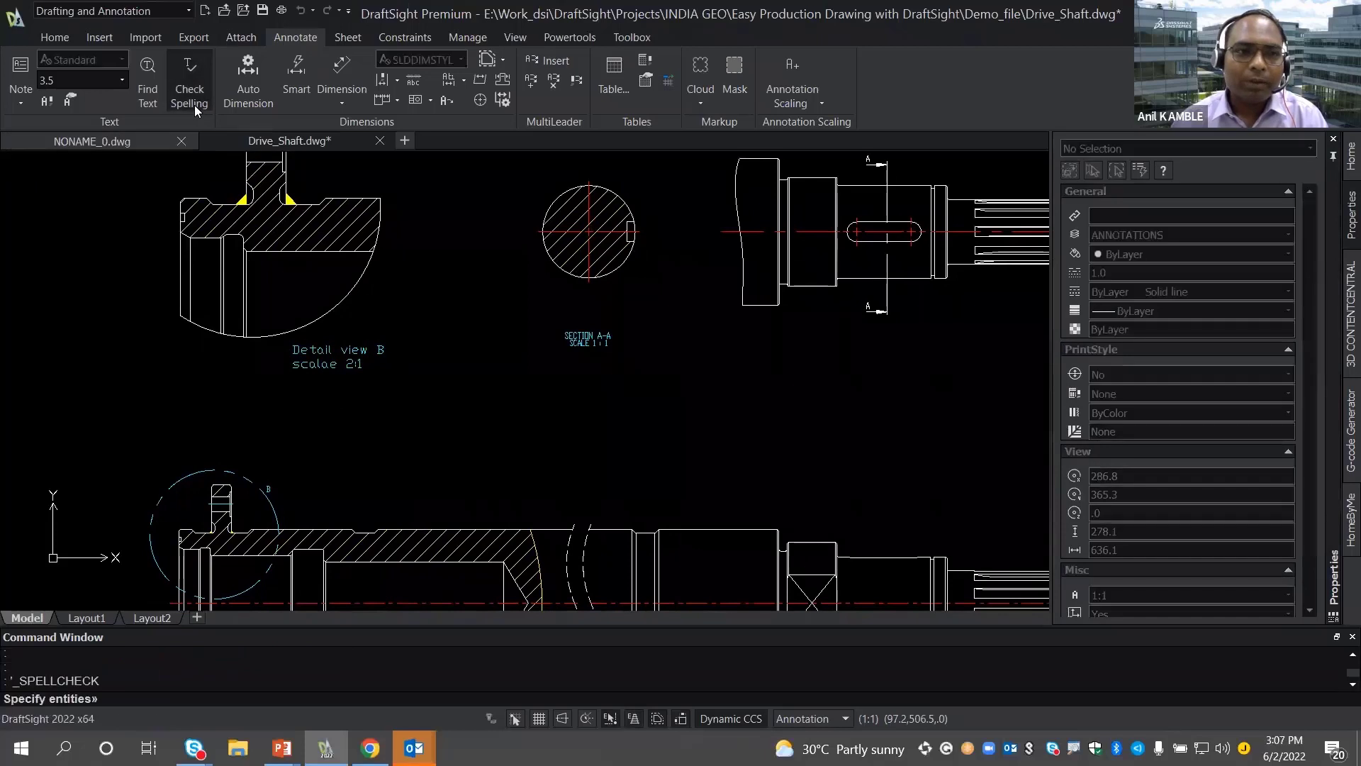
{"action": "left_click", "coordinate": [328, 350]}
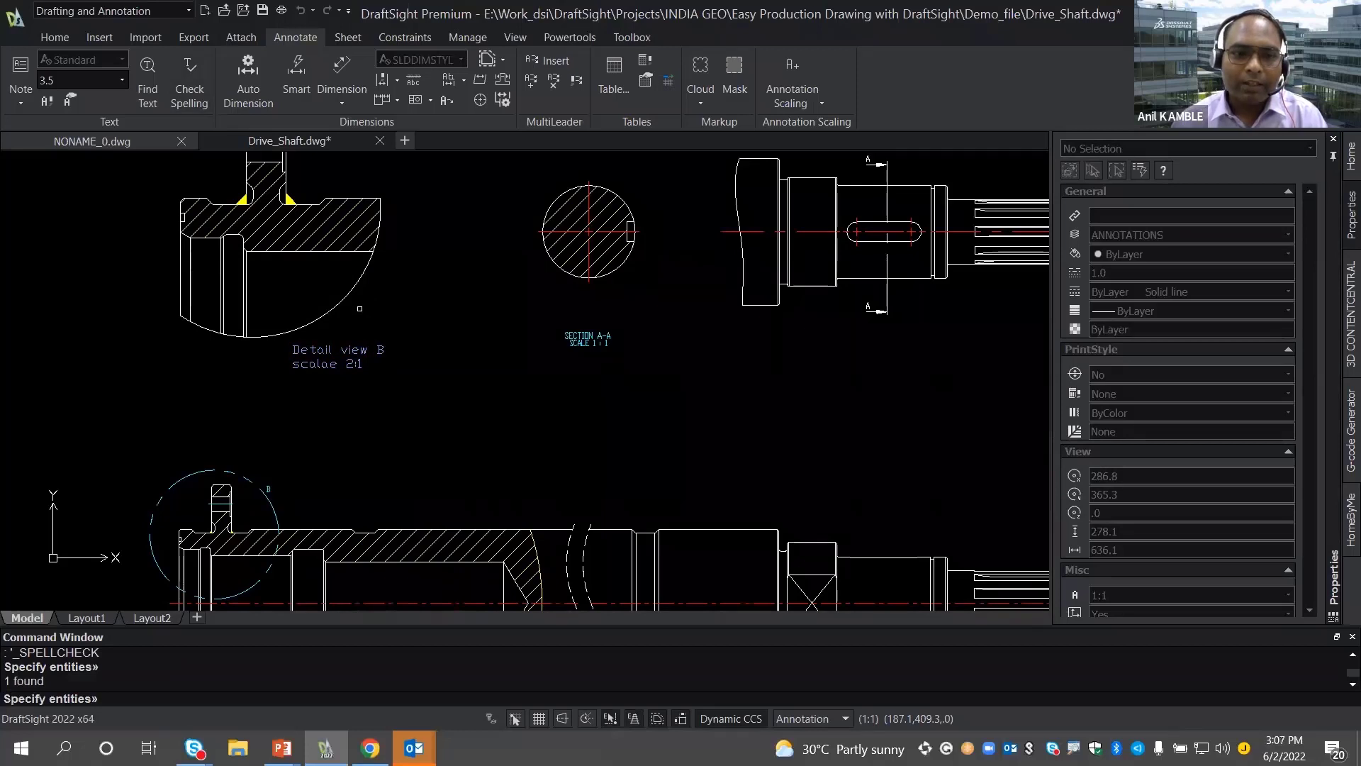
{"action": "key", "text": "Return"}
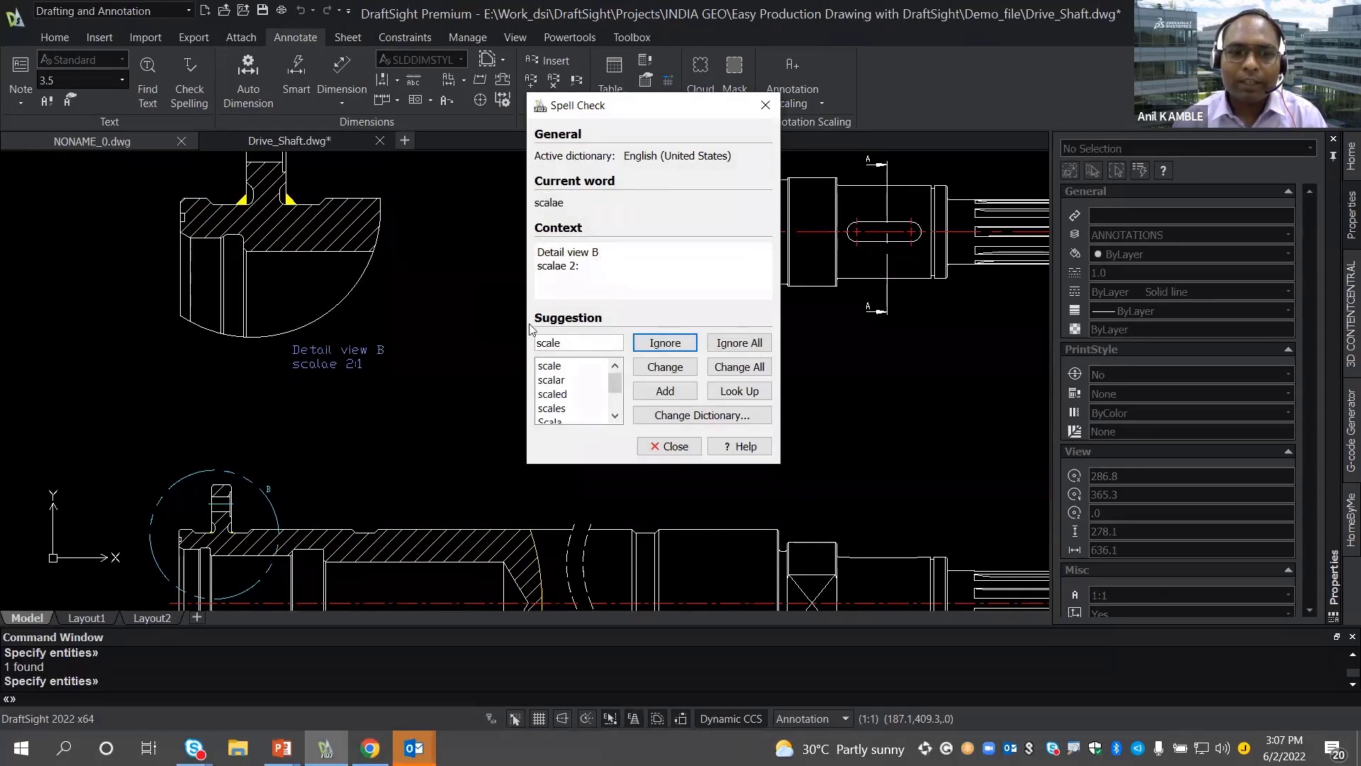
{"action": "left_click", "coordinate": [543, 366]}
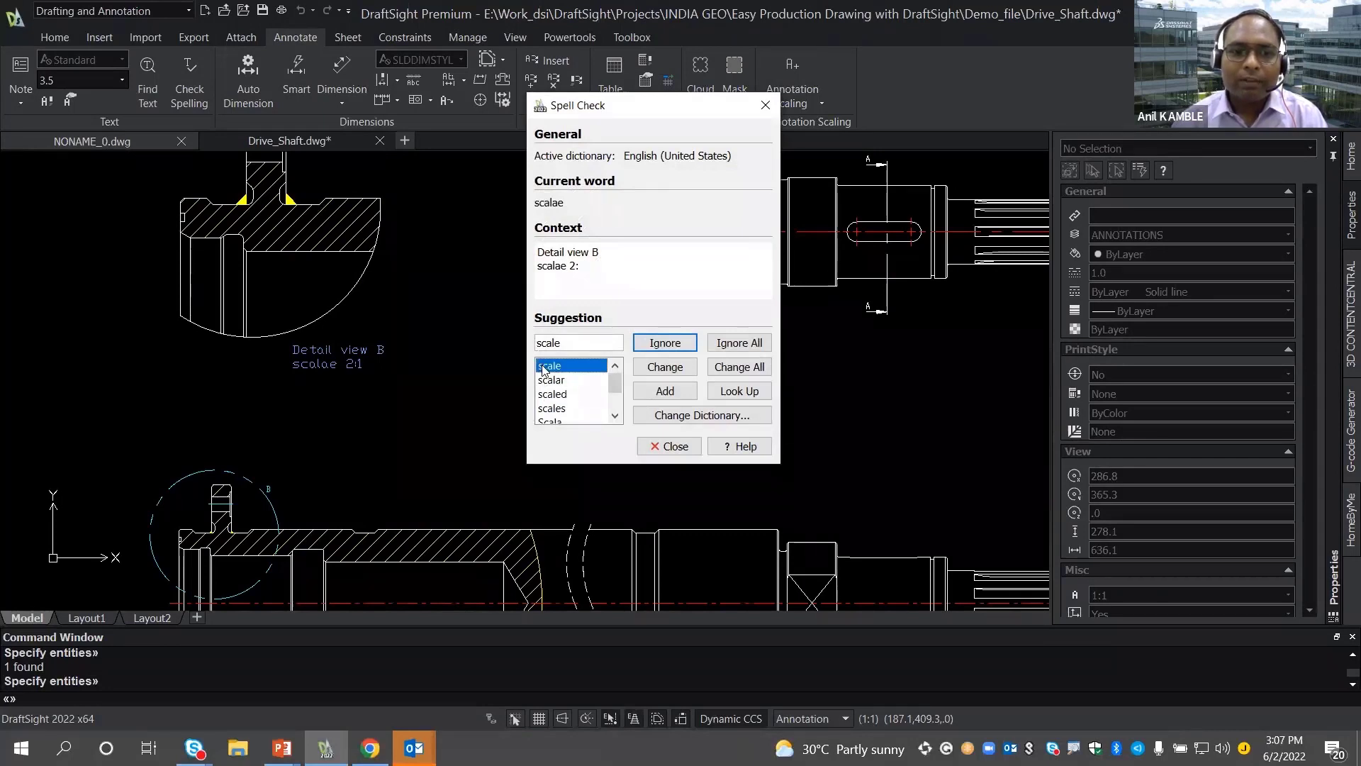
{"action": "left_click", "coordinate": [664, 366]}
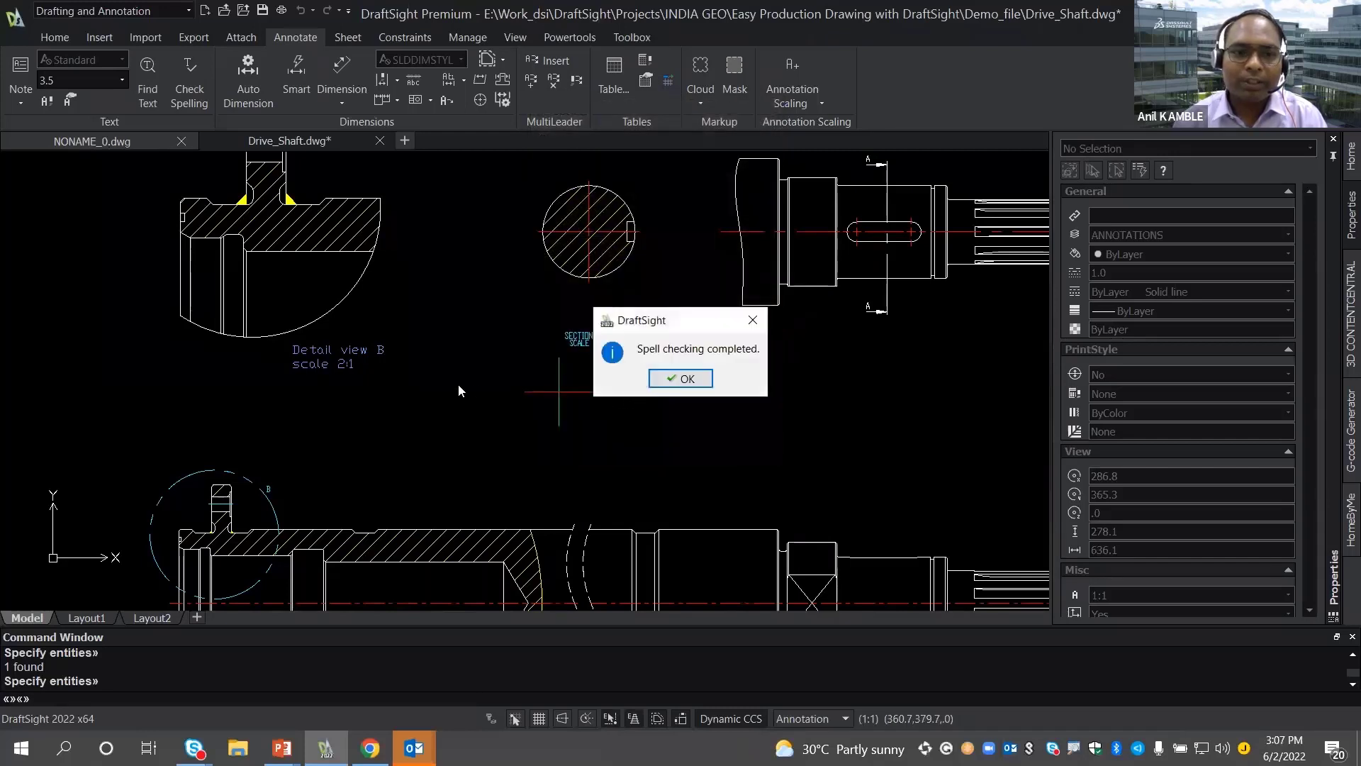
{"action": "left_click", "coordinate": [651, 380]}
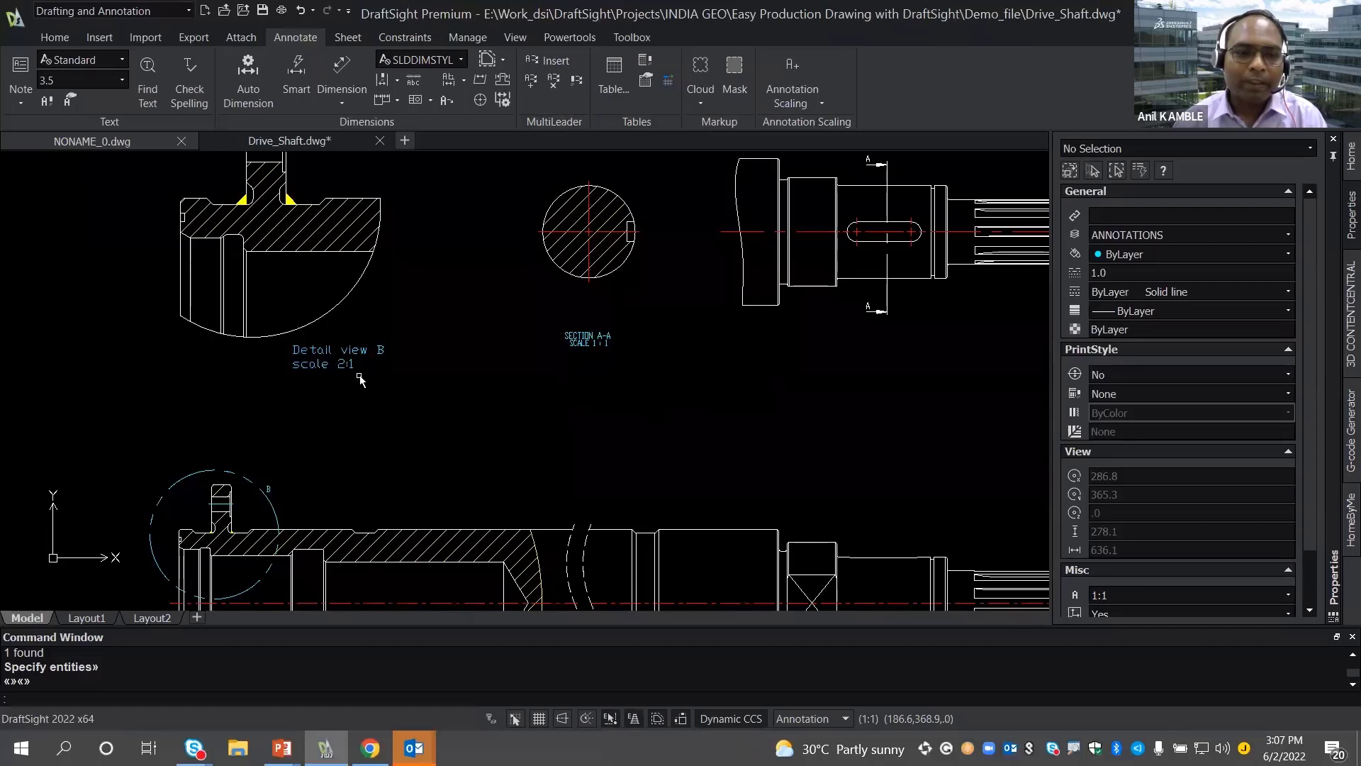
- Select the entire hatched main shaft view, including its flange and splined end, and start Auto Dimension on it
{"action": "middle_click_drag", "start_coordinate": [360, 376], "coordinate": [317, 328]}
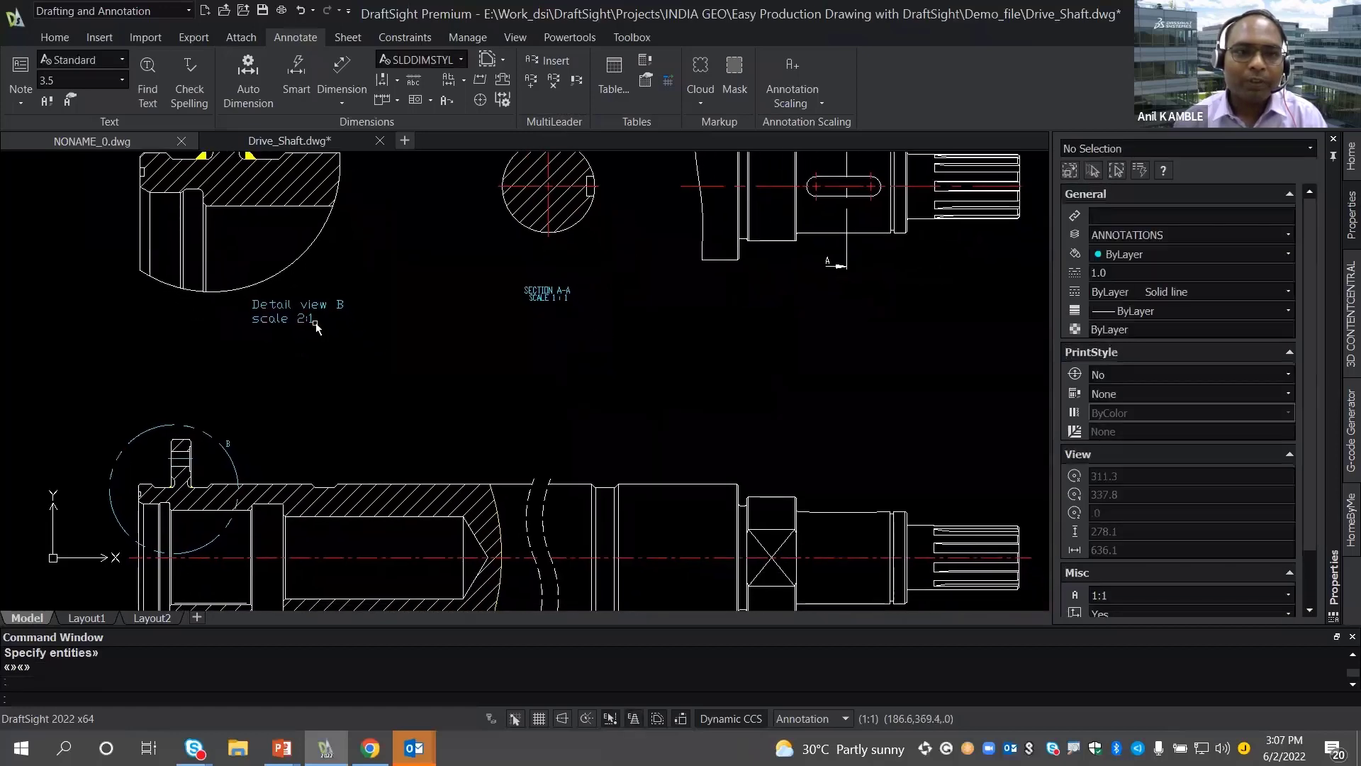
{"action": "scroll", "coordinate": [317, 328], "scroll_direction": "down", "scroll_amount": 1}
{"action": "middle_click_drag", "start_coordinate": [380, 399], "coordinate": [358, 312]}
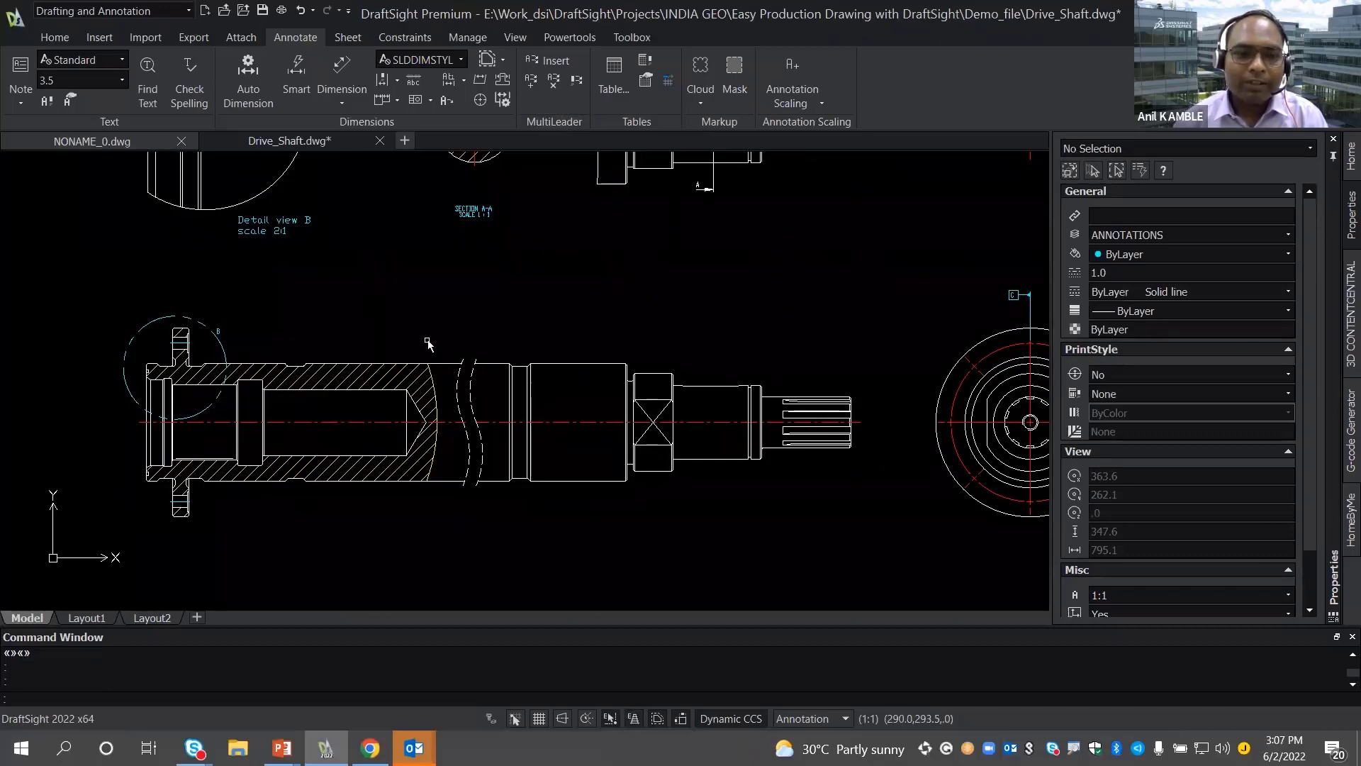
{"action": "middle_click_drag", "start_coordinate": [428, 345], "coordinate": [415, 341]}
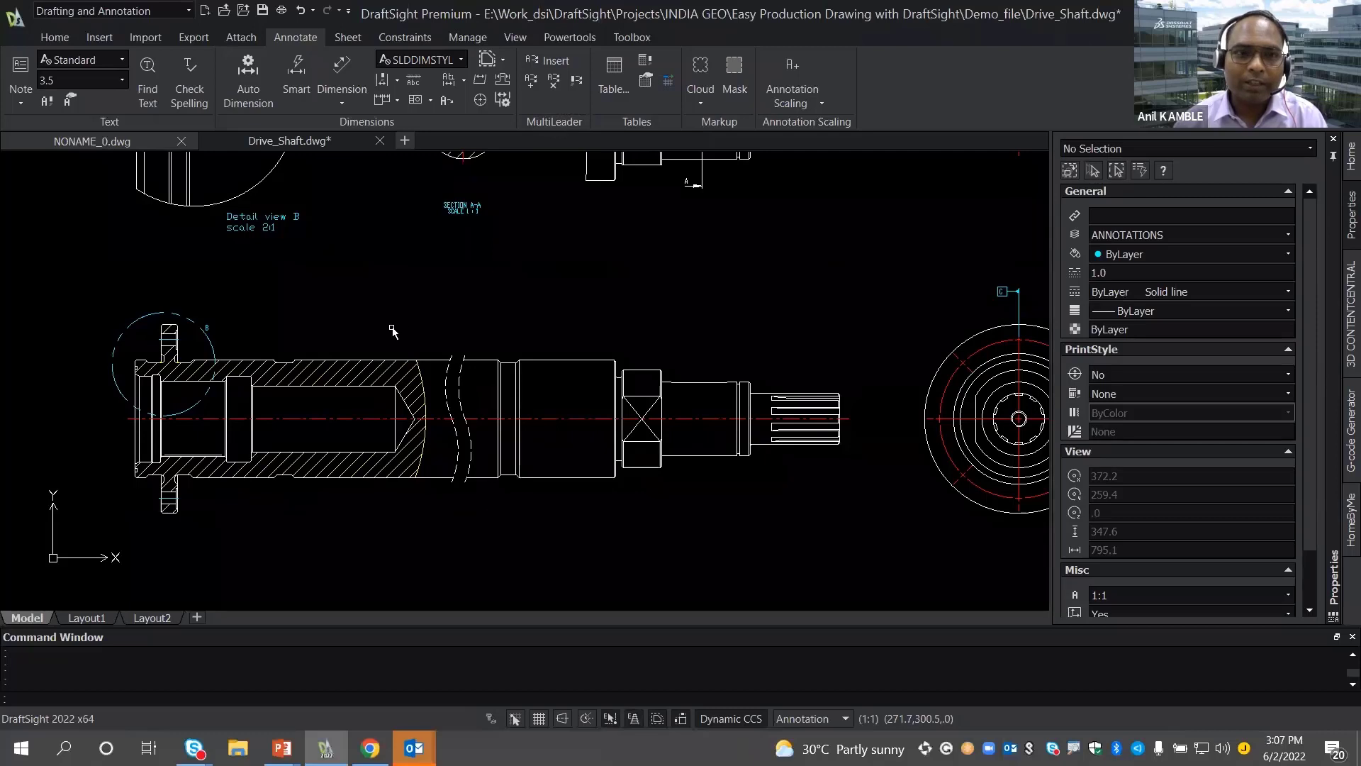
{"action": "left_click", "coordinate": [448, 106]}
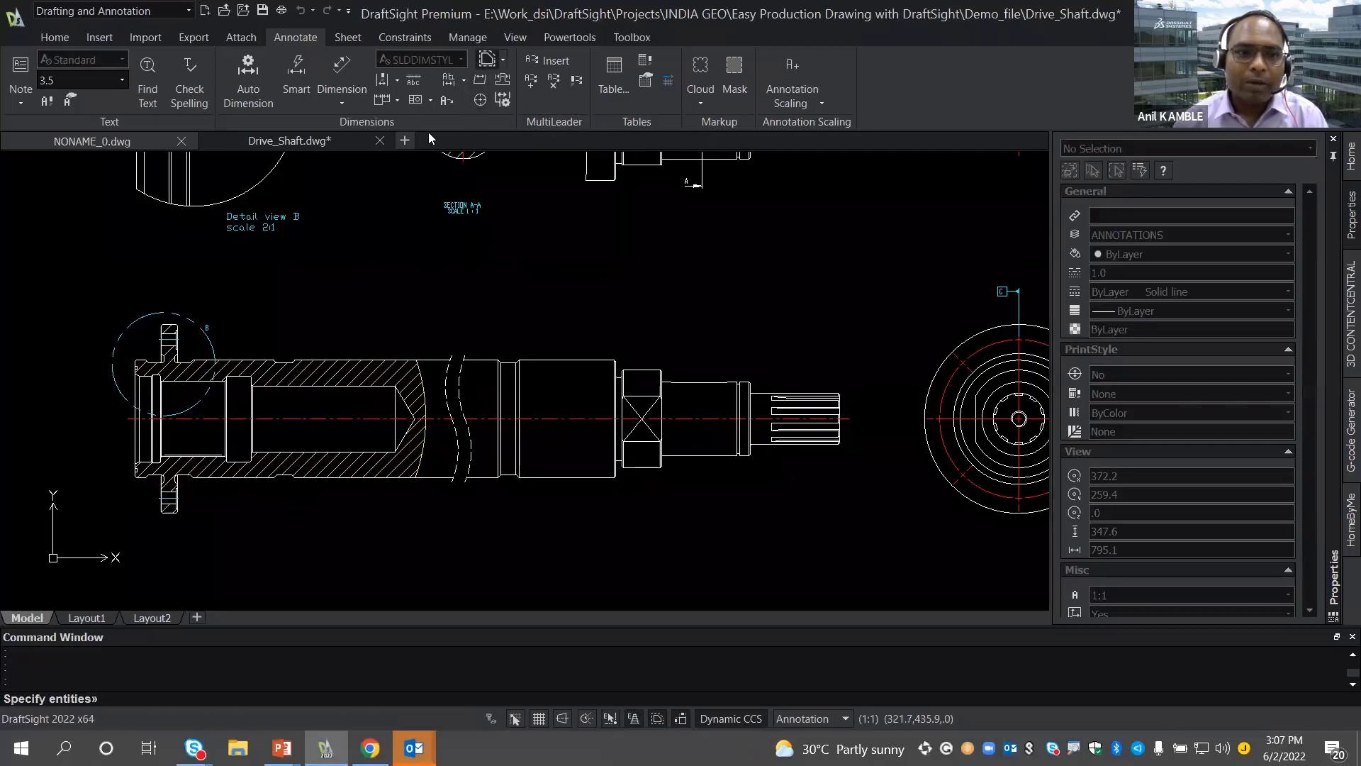
{"action": "left_click", "coordinate": [80, 268]}
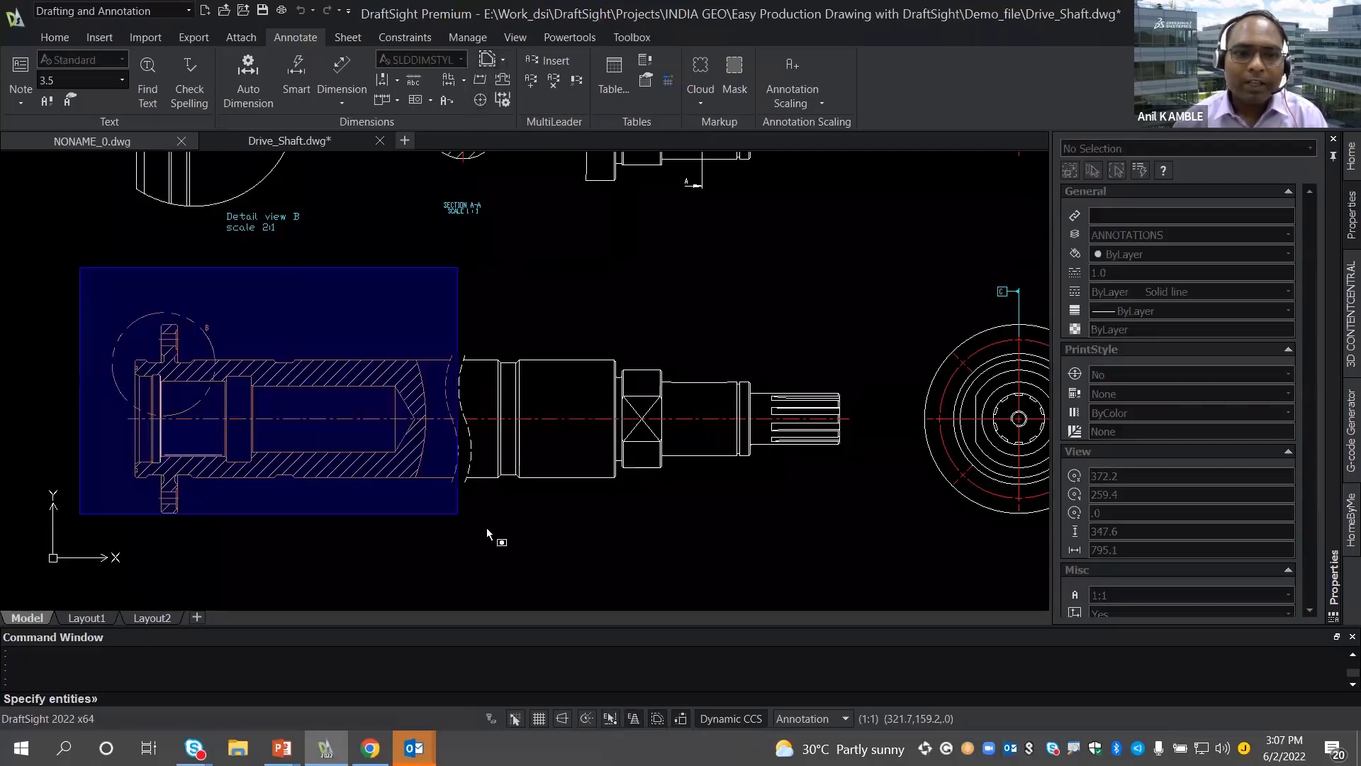
{"action": "left_click", "coordinate": [875, 553]}
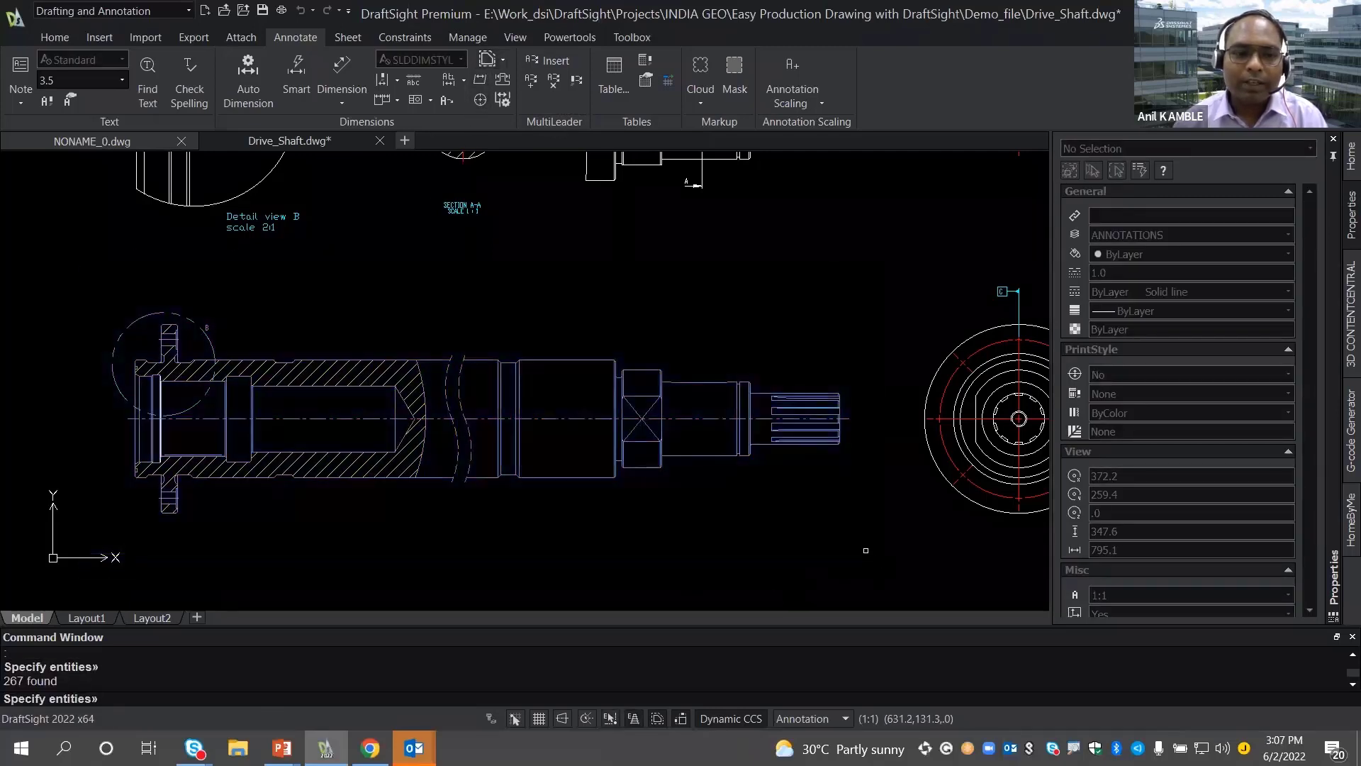
{"action": "left_click", "coordinate": [261, 90]}
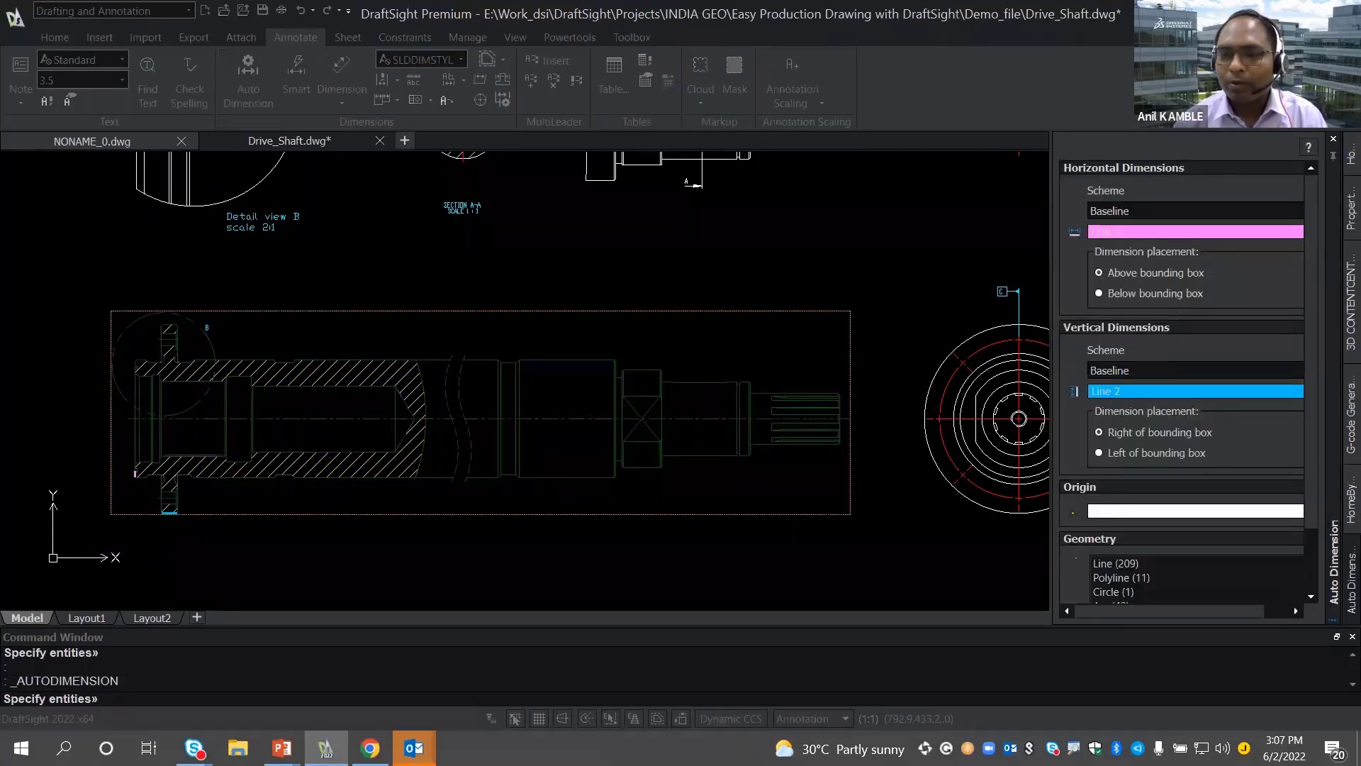
- Remove the line, polyline, circle, arc and block entries from the Auto Dimension geometry list
{"action": "scroll", "coordinate": [1139, 300], "scroll_direction": "down", "scroll_amount": 3}
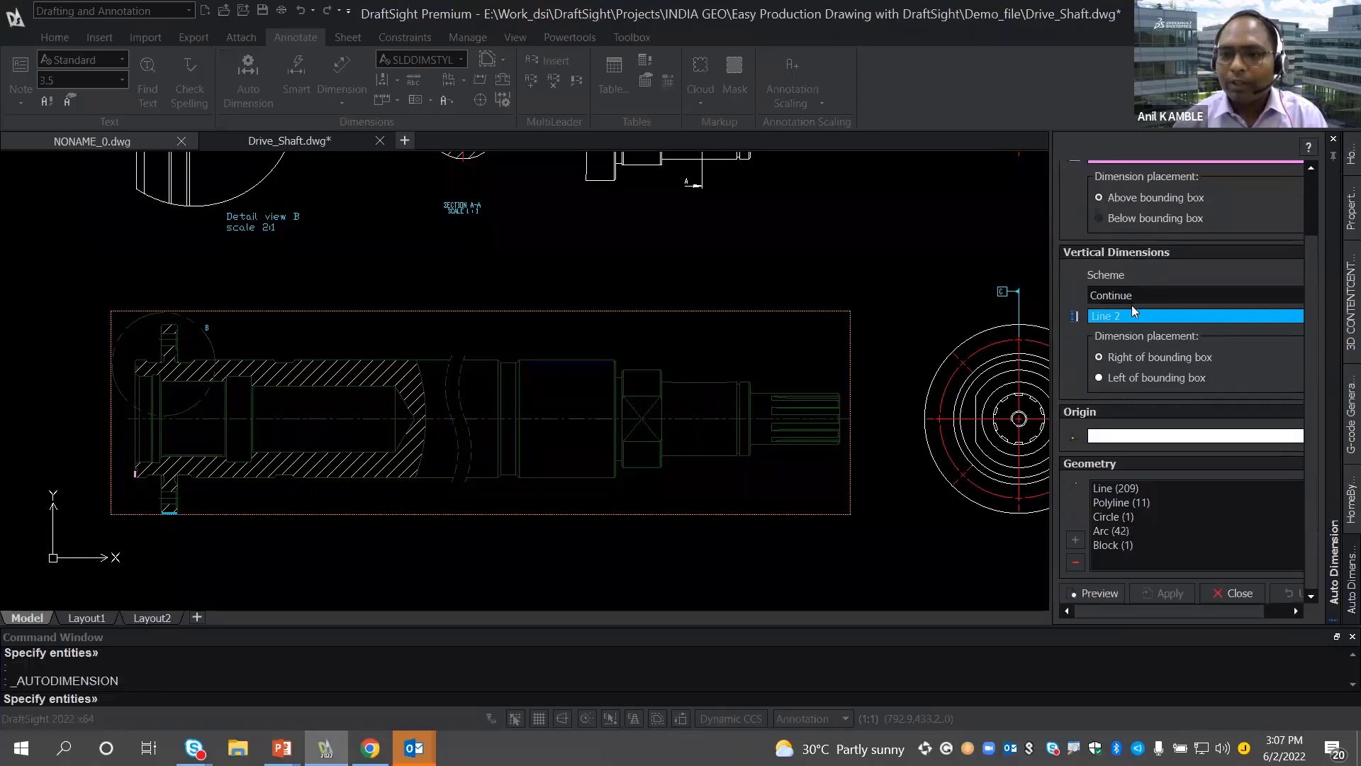
{"action": "left_click", "coordinate": [1106, 489]}
{"action": "key", "text": "Delete"}
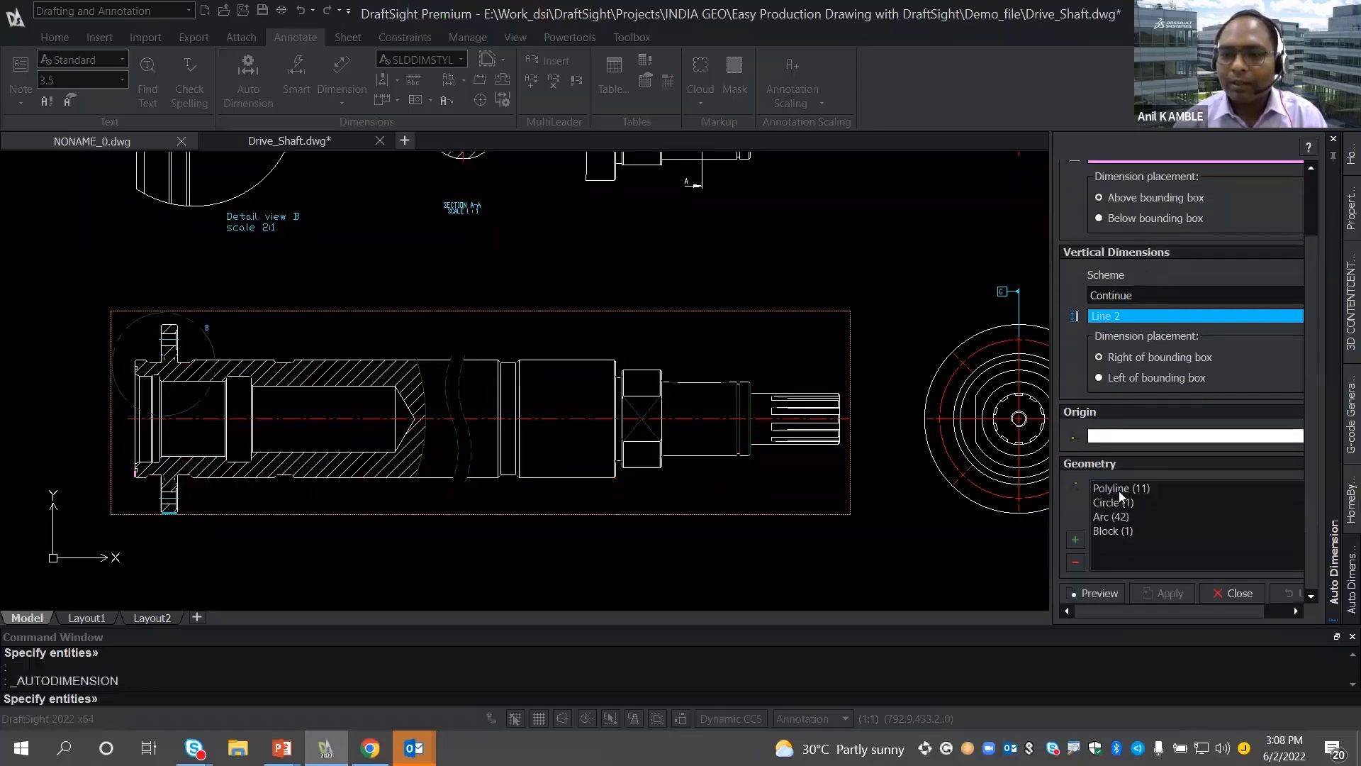
{"action": "left_click", "coordinate": [1117, 489]}
{"action": "key", "text": "Delete"}
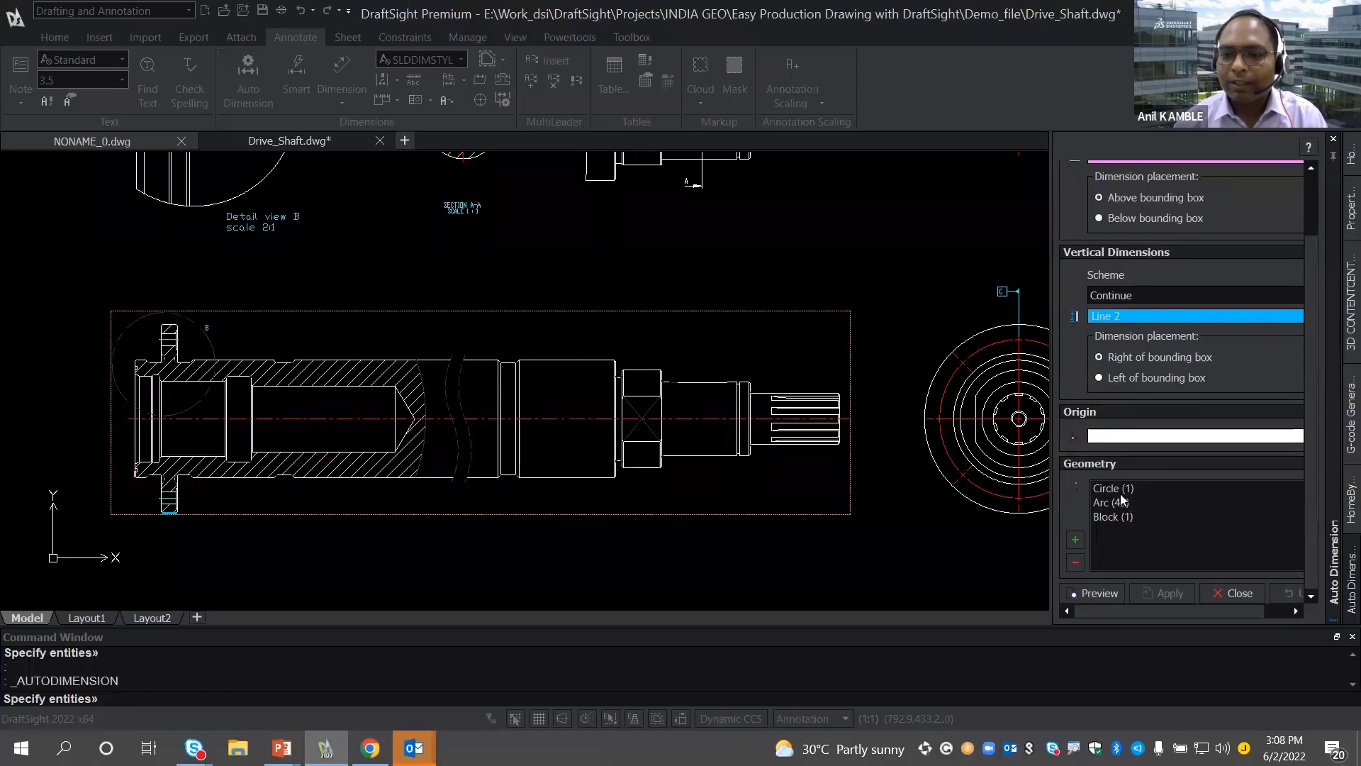
{"action": "left_click", "coordinate": [1118, 489]}
{"action": "right_click", "coordinate": [1120, 494]}
{"action": "left_click", "coordinate": [1142, 499]}
{"action": "left_click", "coordinate": [1112, 489]}
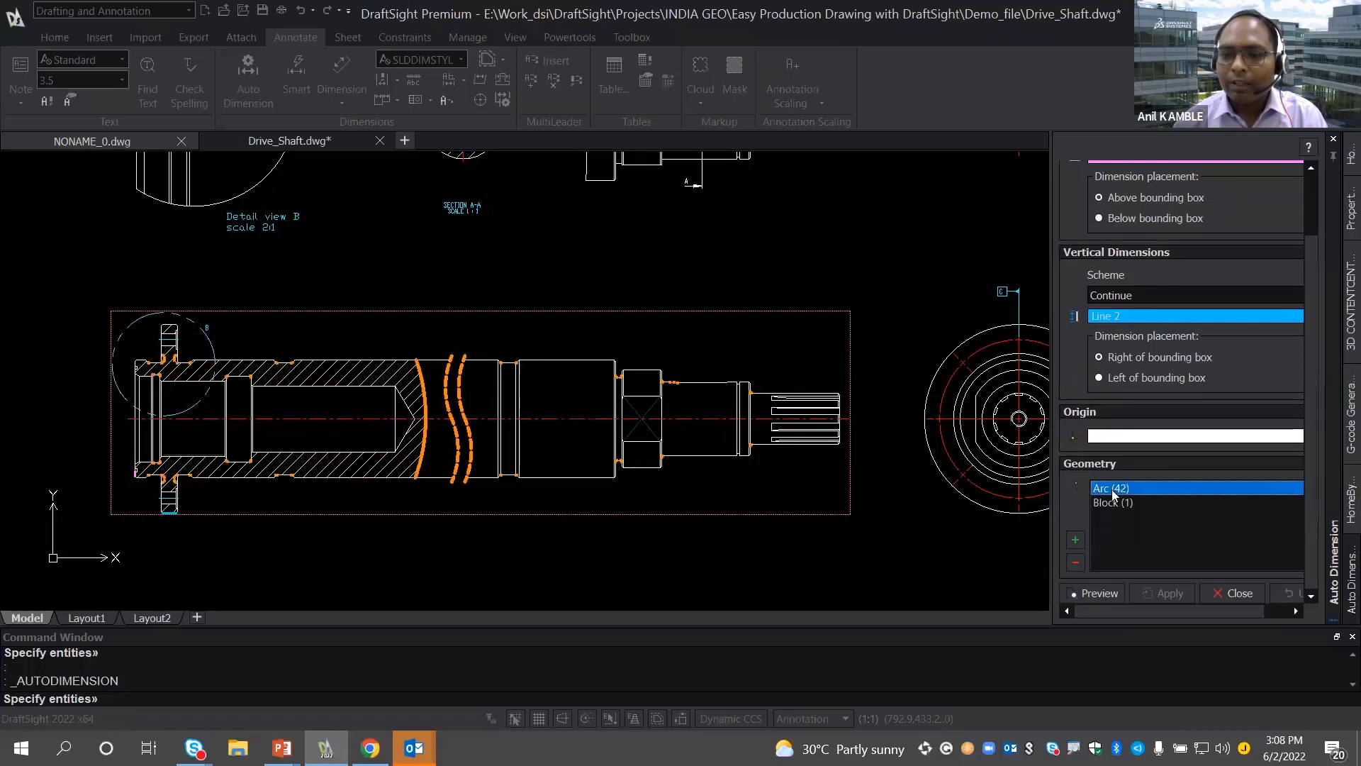
{"action": "right_click", "coordinate": [1114, 490]}
{"action": "left_click", "coordinate": [1141, 499]}
{"action": "left_click", "coordinate": [1116, 488]}
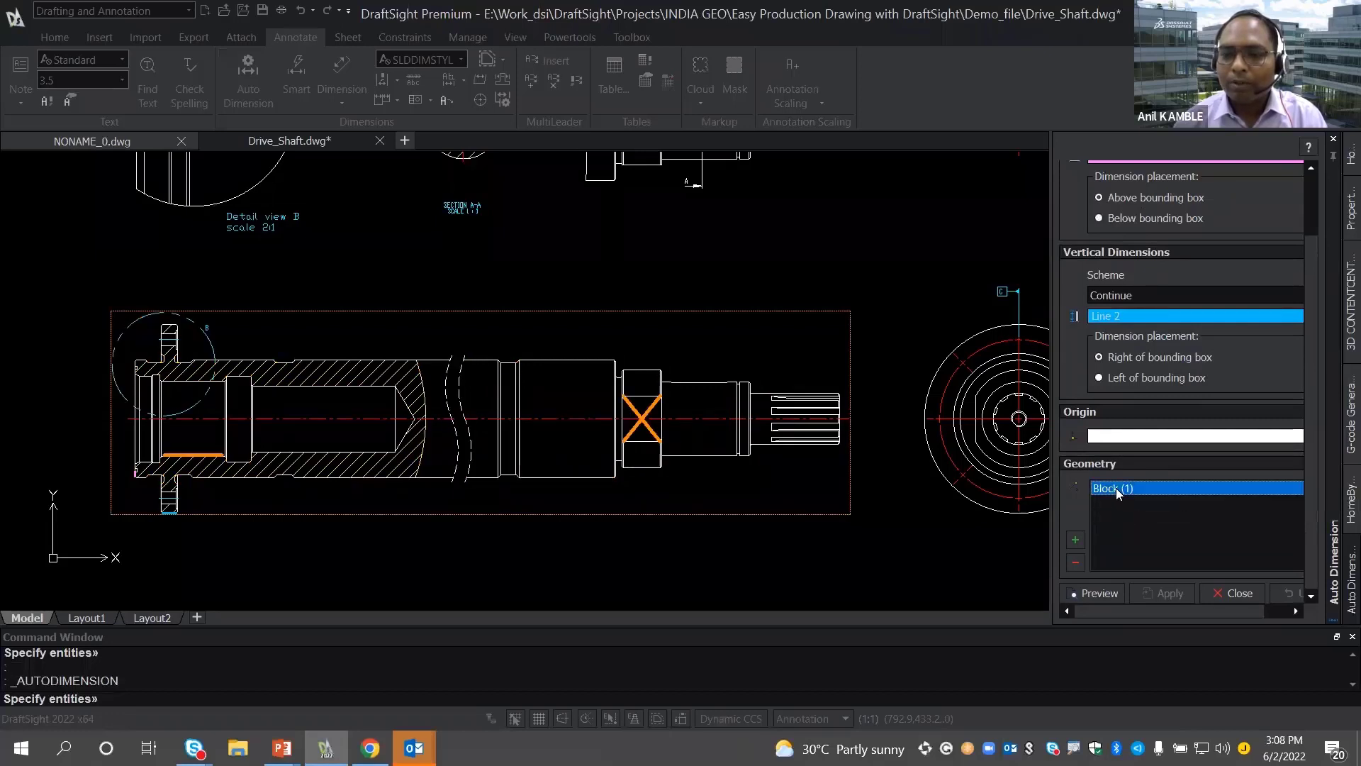
{"action": "right_click", "coordinate": [1117, 489]}
{"action": "left_click", "coordinate": [1151, 499]}
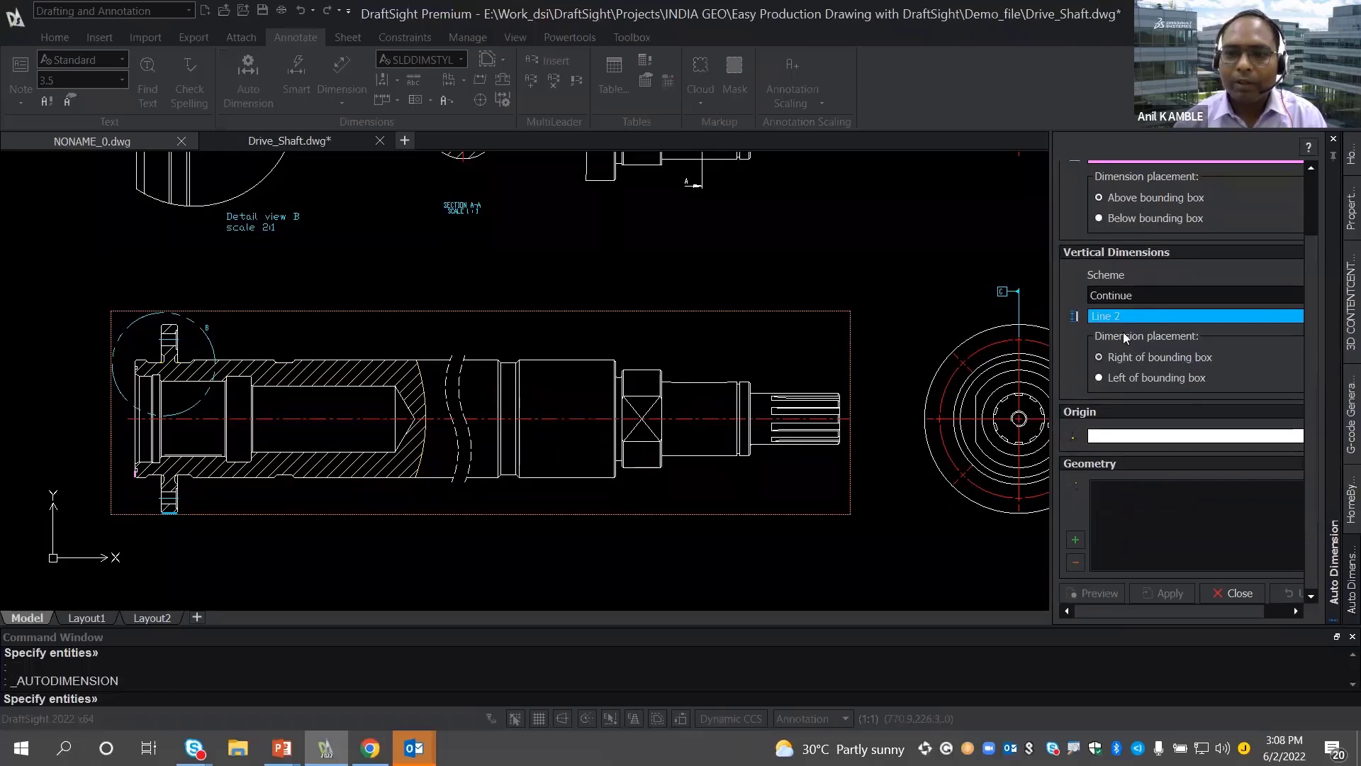
- Make the lower flange's right vertical edge the horizontal dimension reference, using the Baseline scheme for both horizontal and vertical dimensions
{"action": "scroll", "coordinate": [1124, 333], "scroll_direction": "up", "scroll_amount": 2}
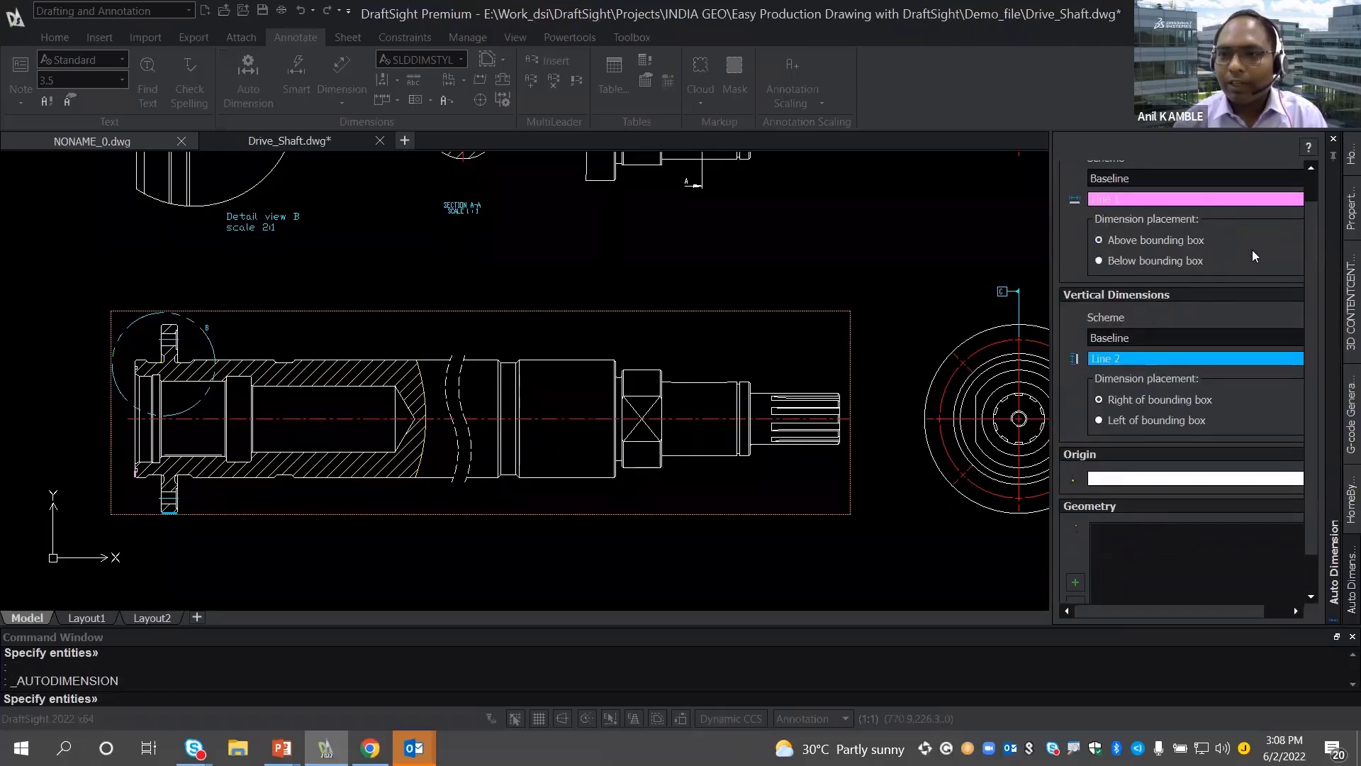
{"action": "scroll", "coordinate": [1246, 275], "scroll_direction": "up", "scroll_amount": 1}
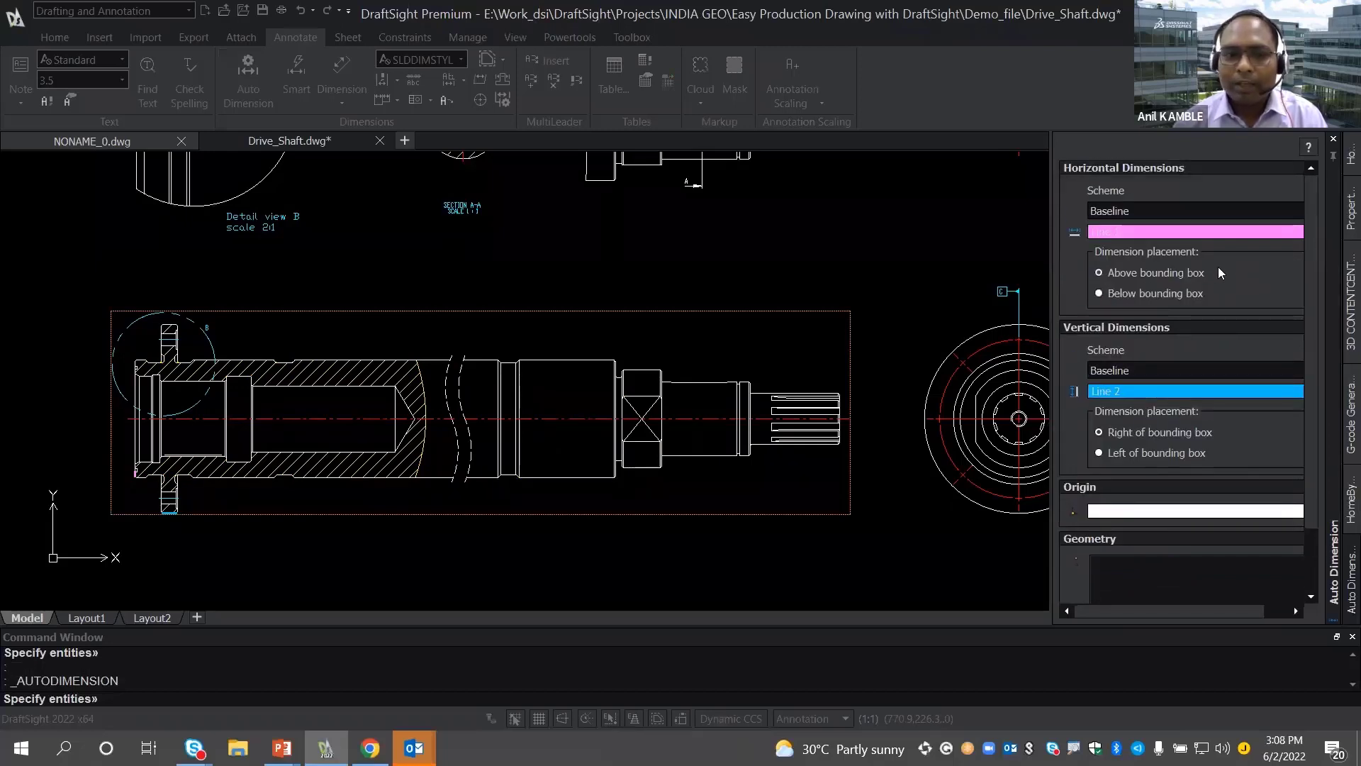
{"action": "scroll", "coordinate": [1220, 274], "scroll_direction": "down", "scroll_amount": 2}
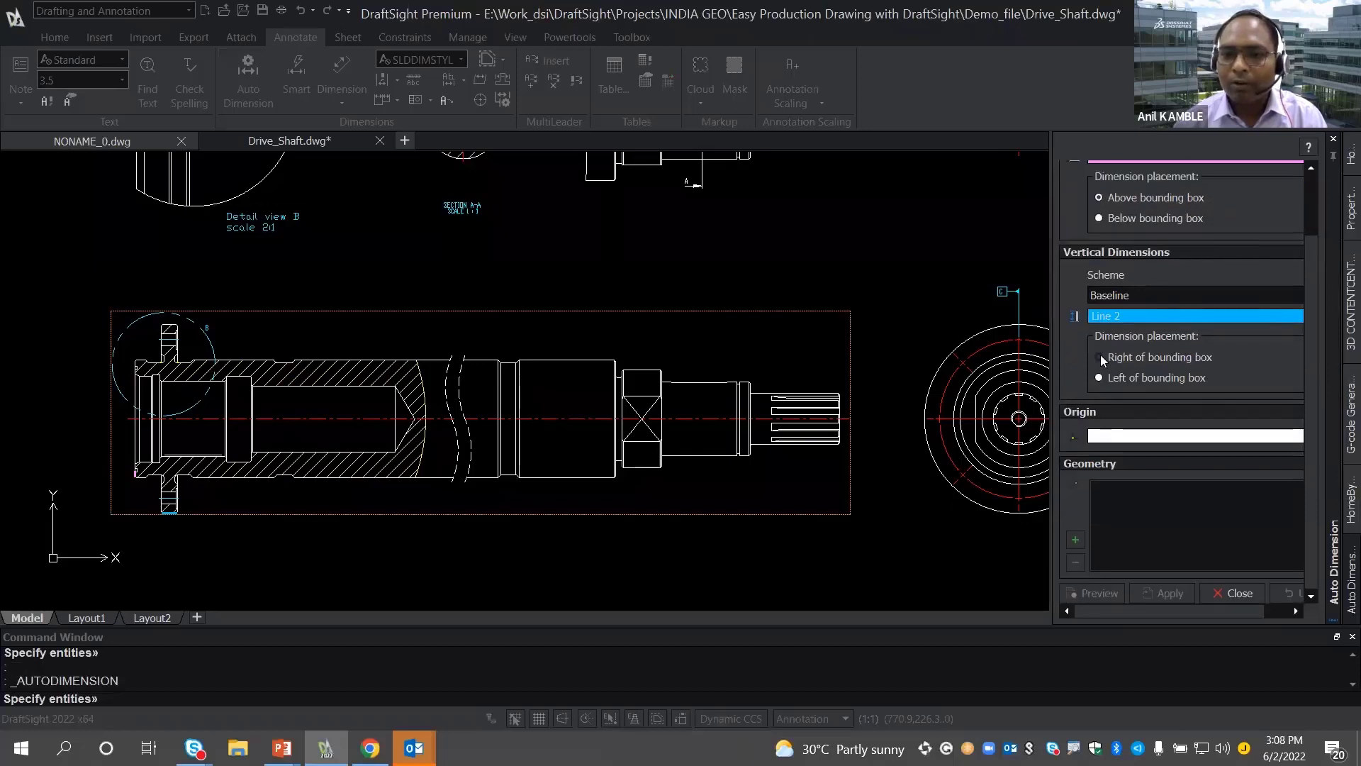
{"action": "middle_click_drag", "start_coordinate": [310, 504], "coordinate": [558, 461]}
{"action": "scroll", "coordinate": [415, 459], "scroll_direction": "up", "scroll_amount": 4}
{"action": "scroll", "coordinate": [415, 459], "scroll_direction": "up", "scroll_amount": 2}
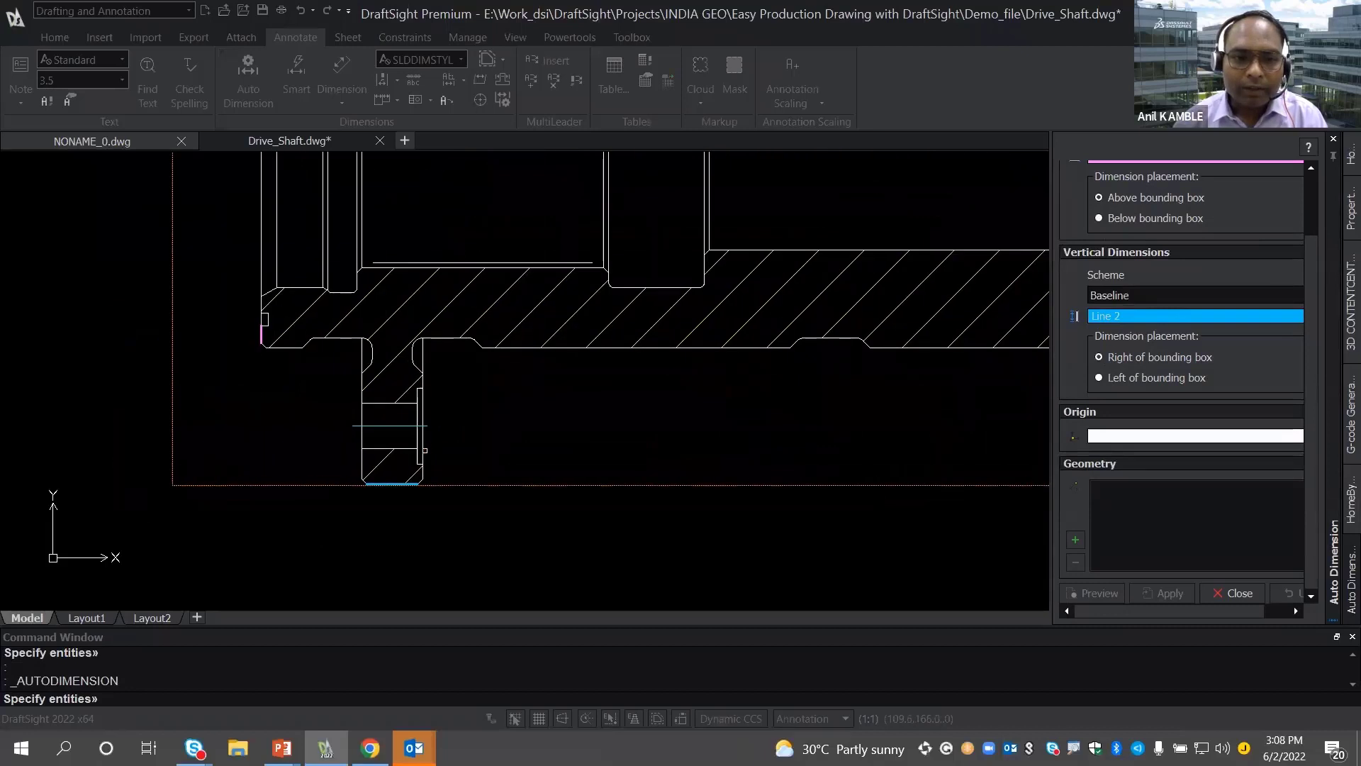
{"action": "scroll", "coordinate": [1079, 241], "scroll_direction": "up", "scroll_amount": 2}
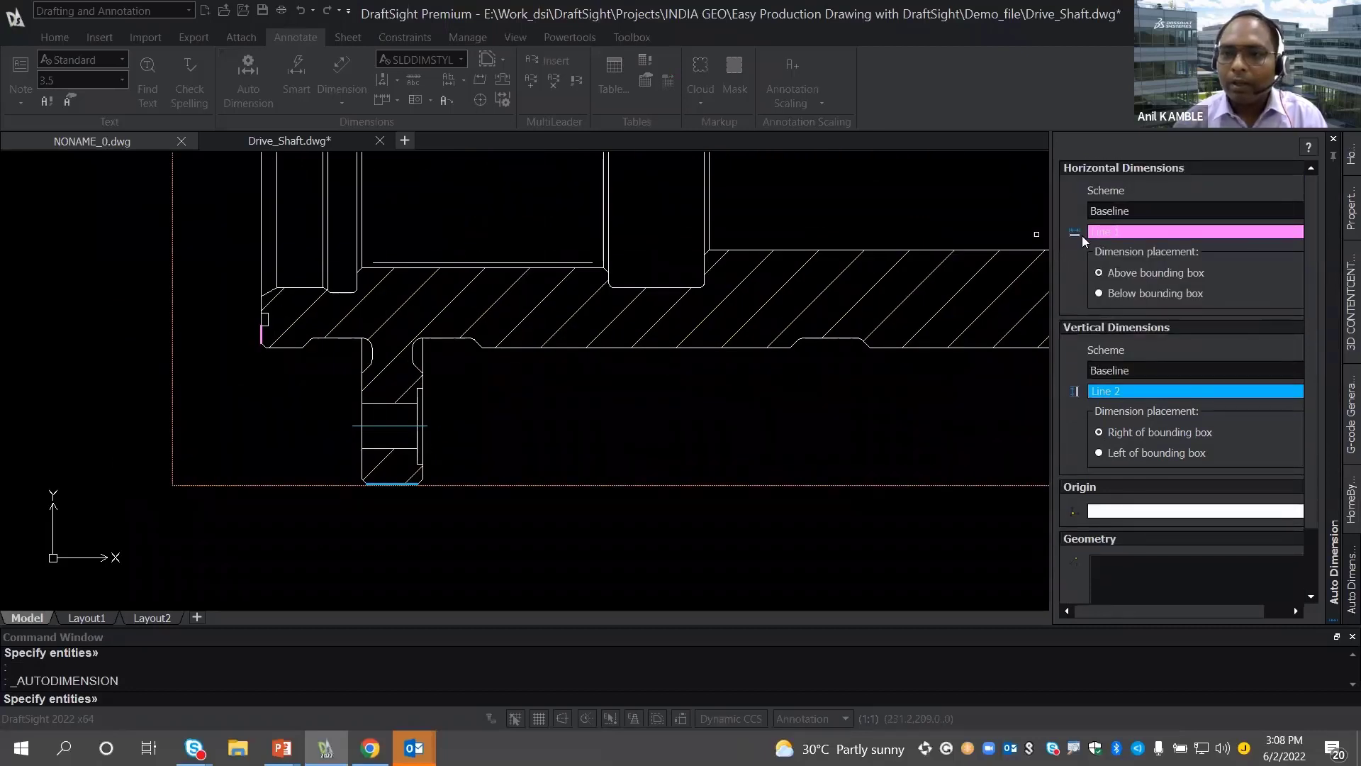
{"action": "left_click", "coordinate": [1074, 232]}
{"action": "scroll", "coordinate": [461, 452], "scroll_direction": "up", "scroll_amount": 2}
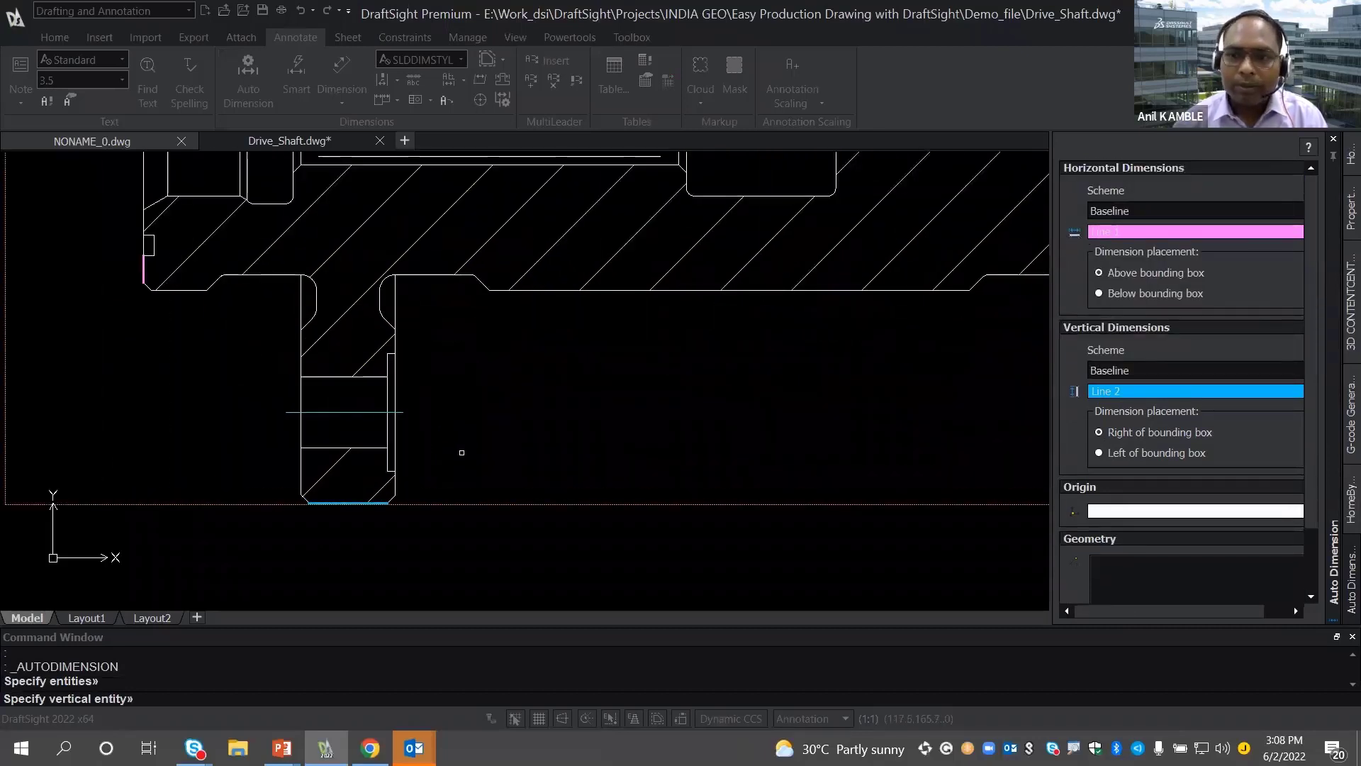
{"action": "left_click", "coordinate": [390, 418]}
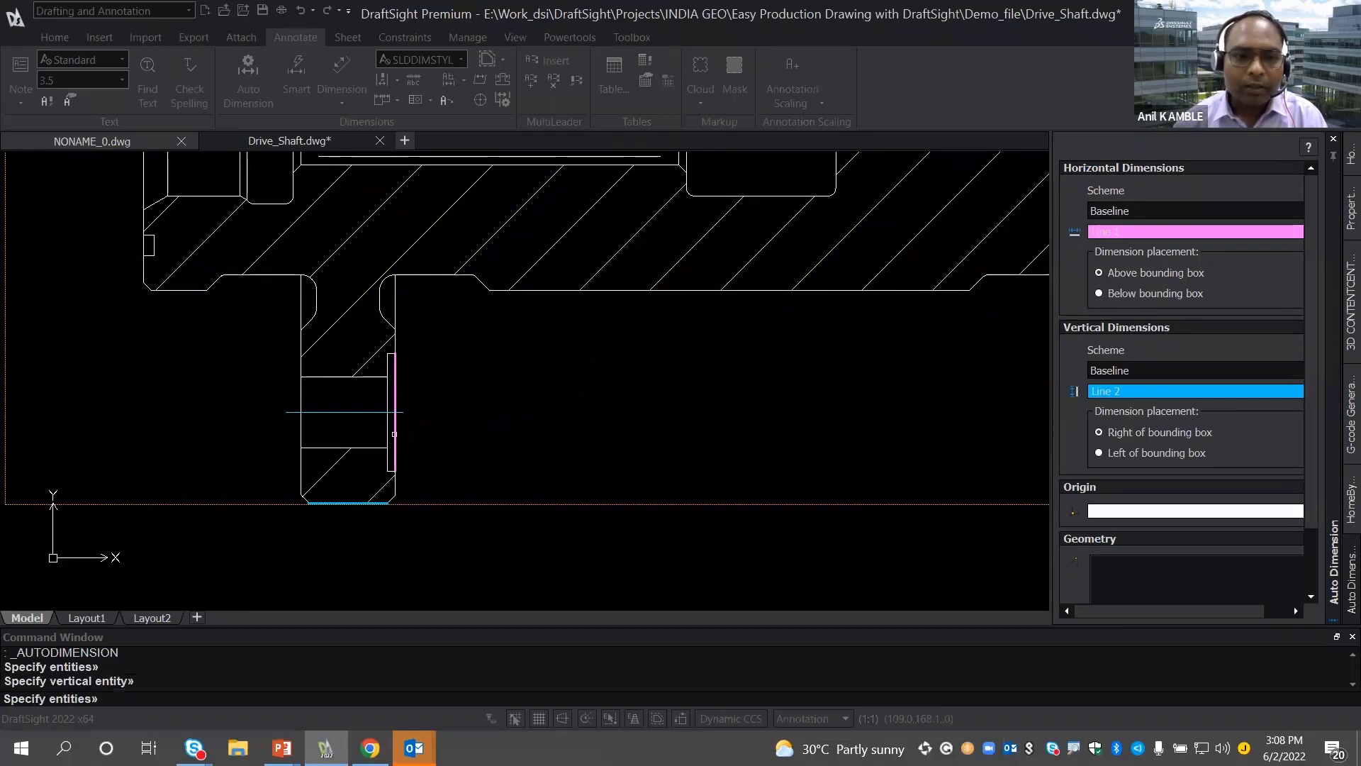
{"action": "scroll", "coordinate": [498, 422], "scroll_direction": "down", "scroll_amount": 1}
{"action": "scroll", "coordinate": [497, 423], "scroll_direction": "down", "scroll_amount": 5}
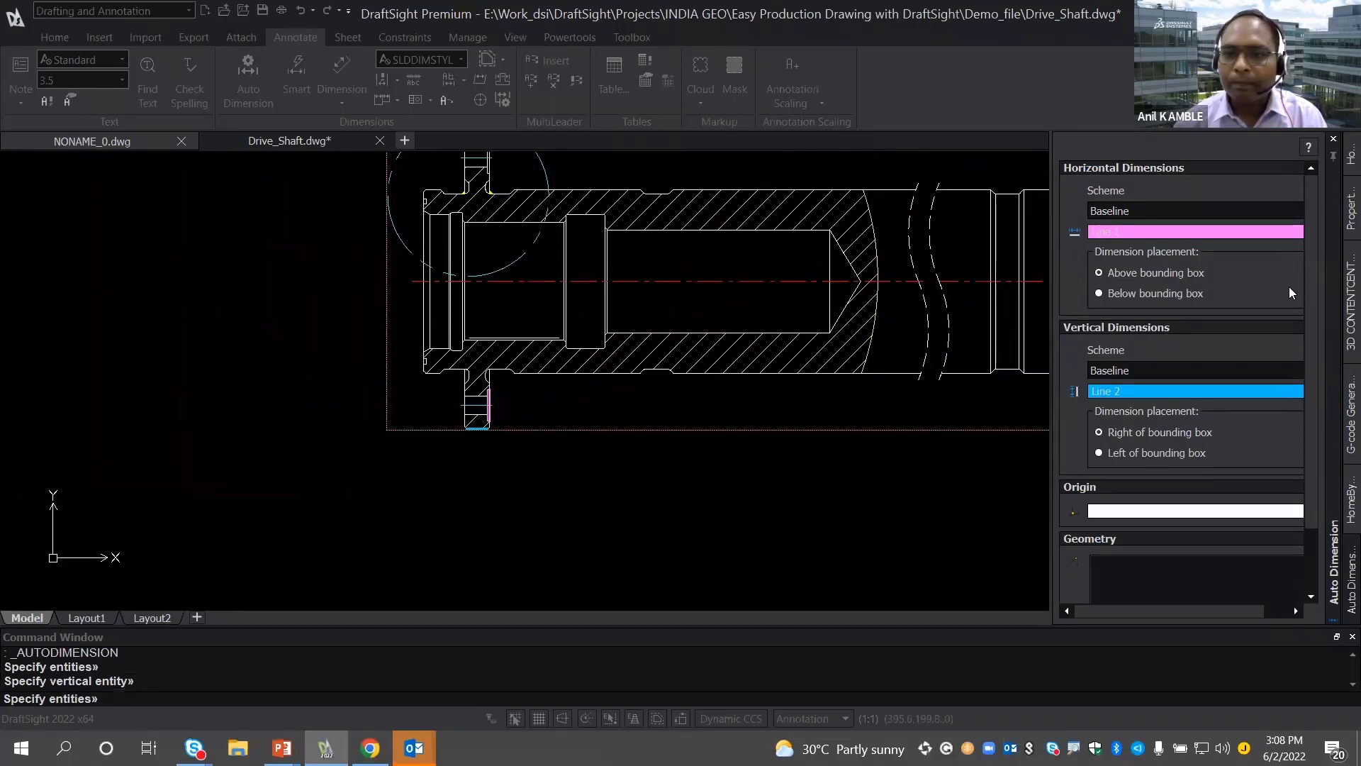
{"action": "left_click", "coordinate": [1150, 215]}
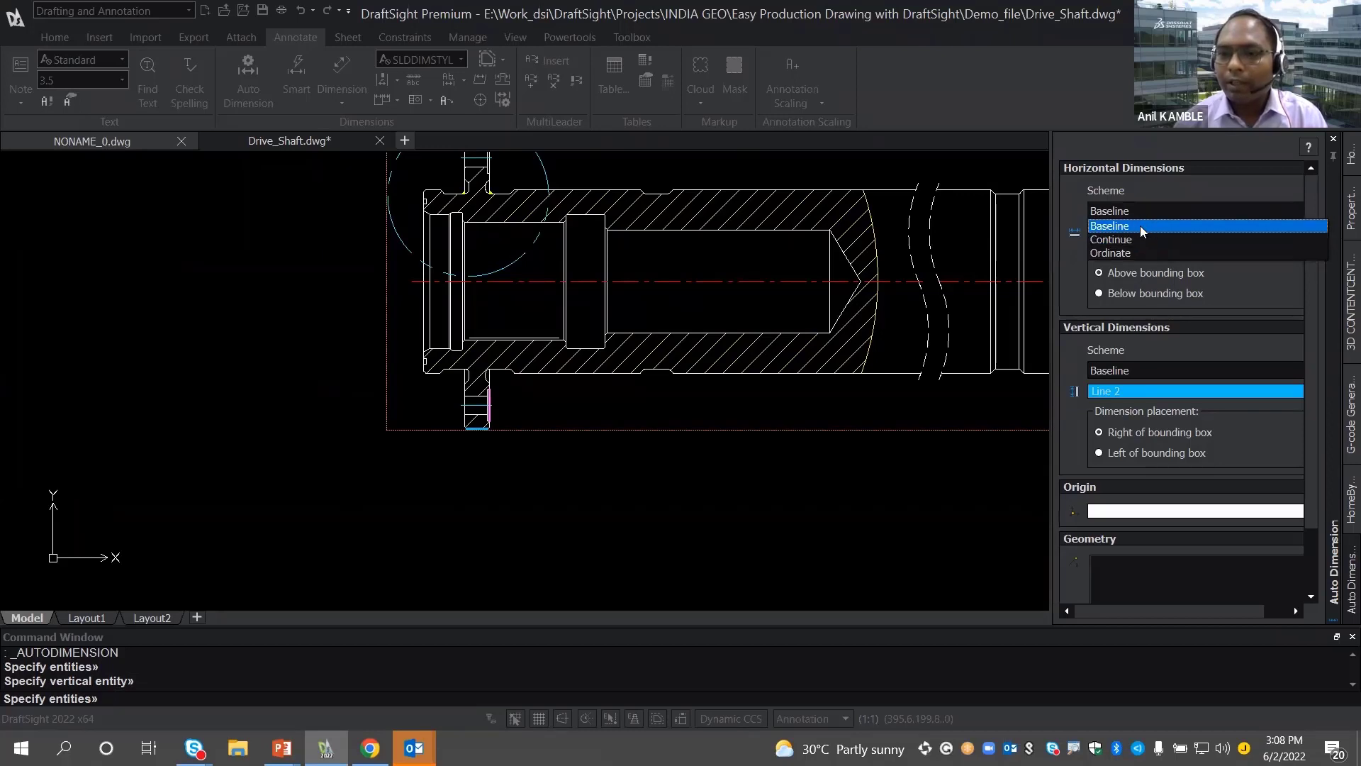
{"action": "left_click", "coordinate": [1242, 285]}
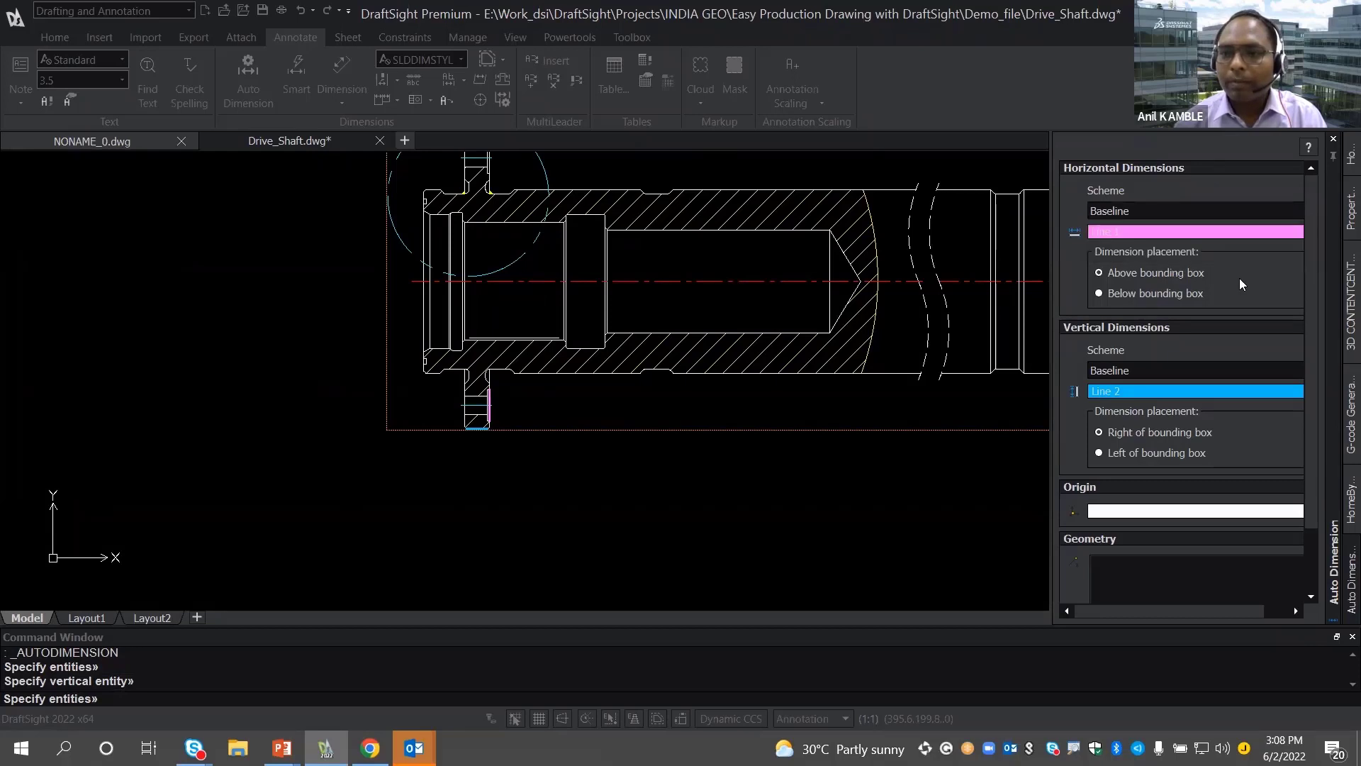
- Pick the vertical edge where the bore recess ends and both vertical edges of the groove past the break lines for dimensioning
{"action": "scroll", "coordinate": [1182, 283], "scroll_direction": "down", "scroll_amount": 1}
{"action": "middle_click_drag", "start_coordinate": [639, 297], "coordinate": [577, 297]}
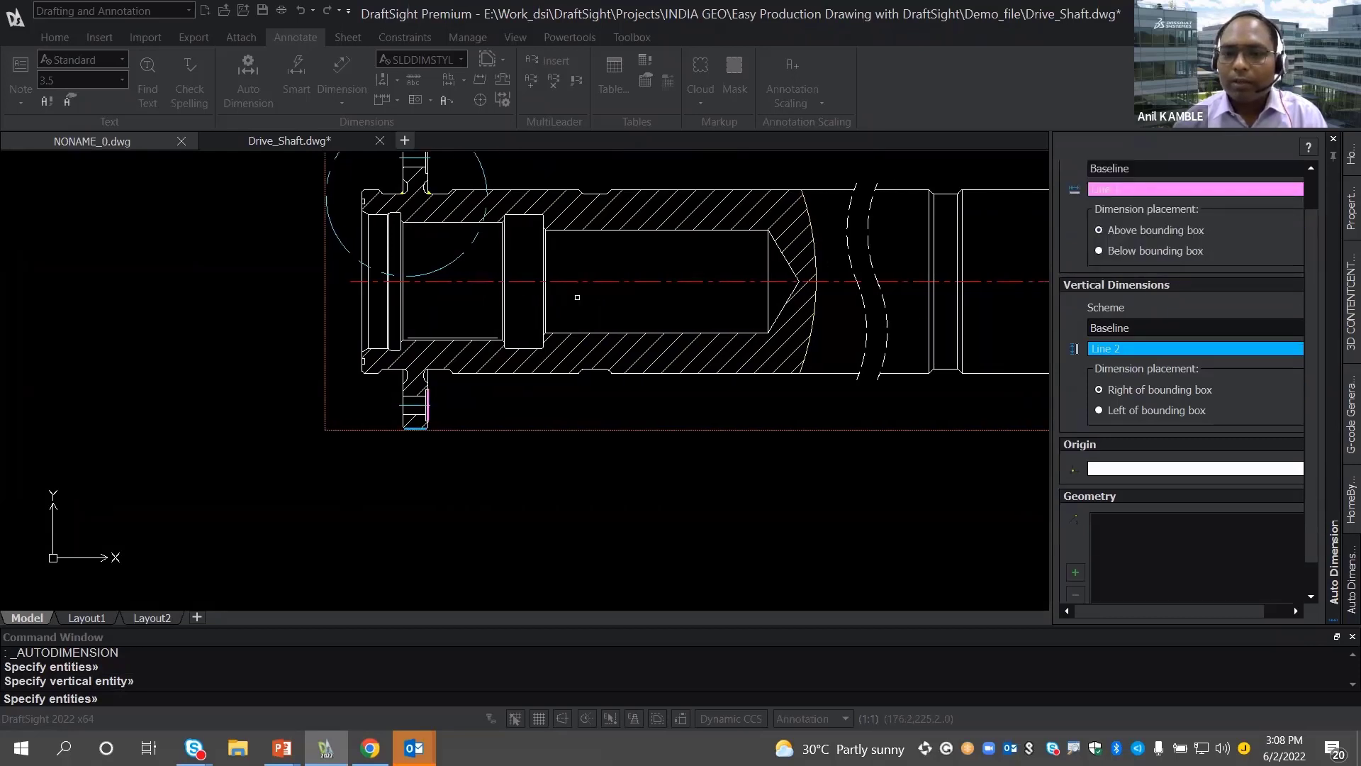
{"action": "scroll", "coordinate": [517, 419], "scroll_direction": "up", "scroll_amount": 3}
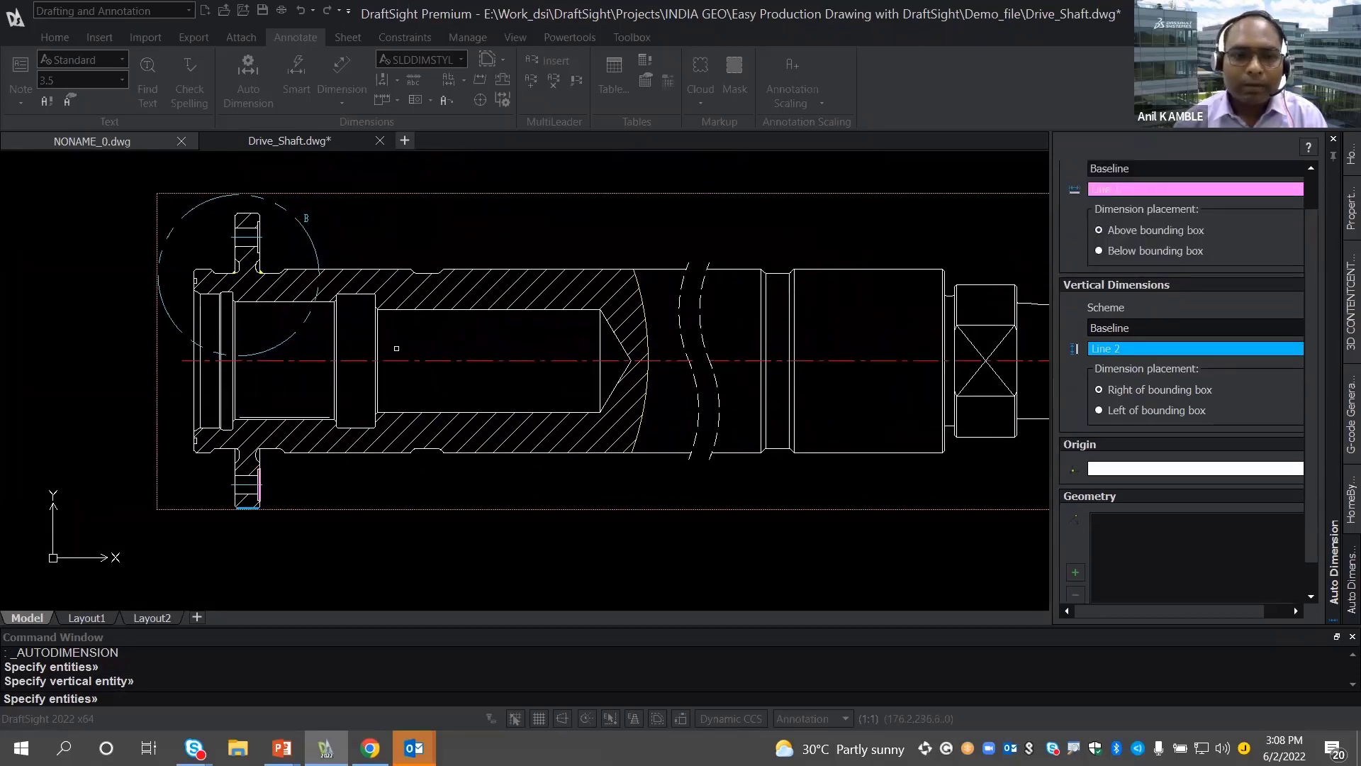
{"action": "left_click", "coordinate": [374, 345]}
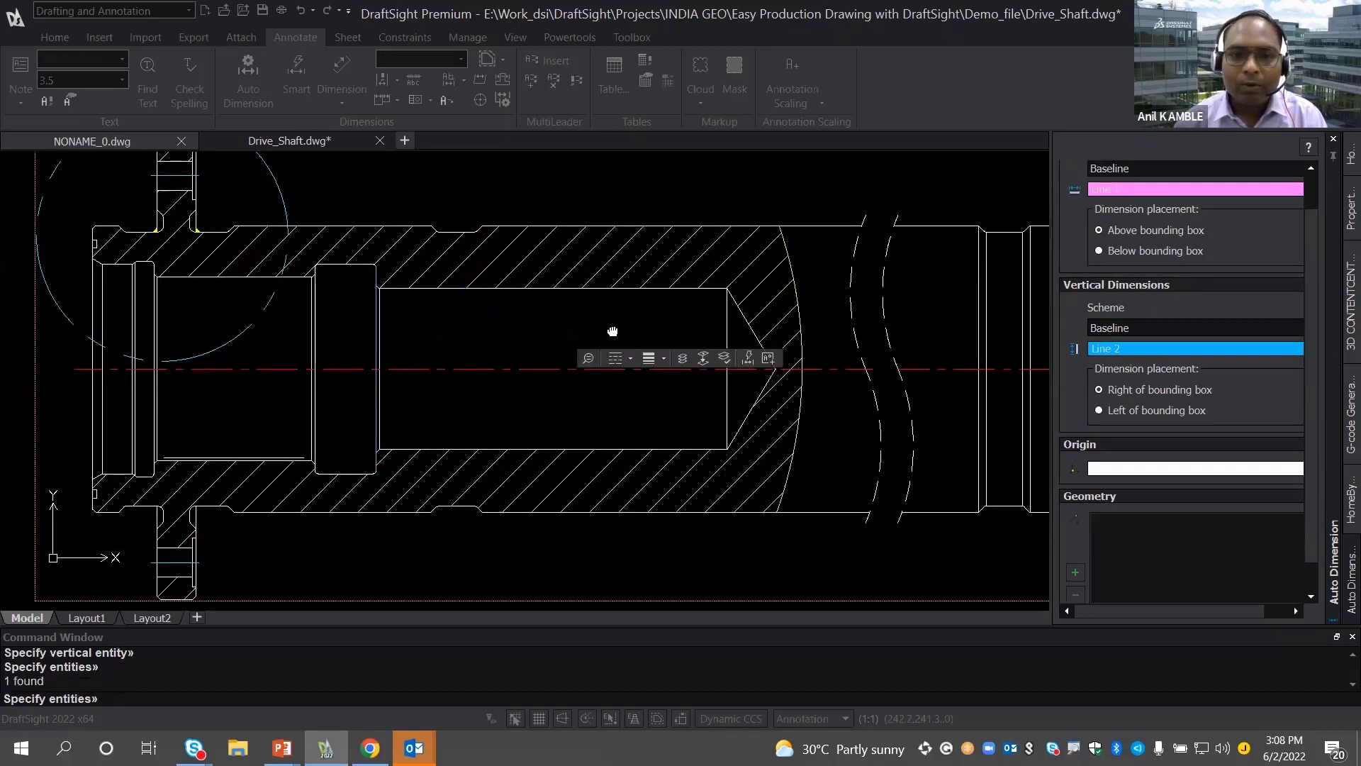
{"action": "middle_click_drag", "start_coordinate": [971, 313], "coordinate": [768, 297]}
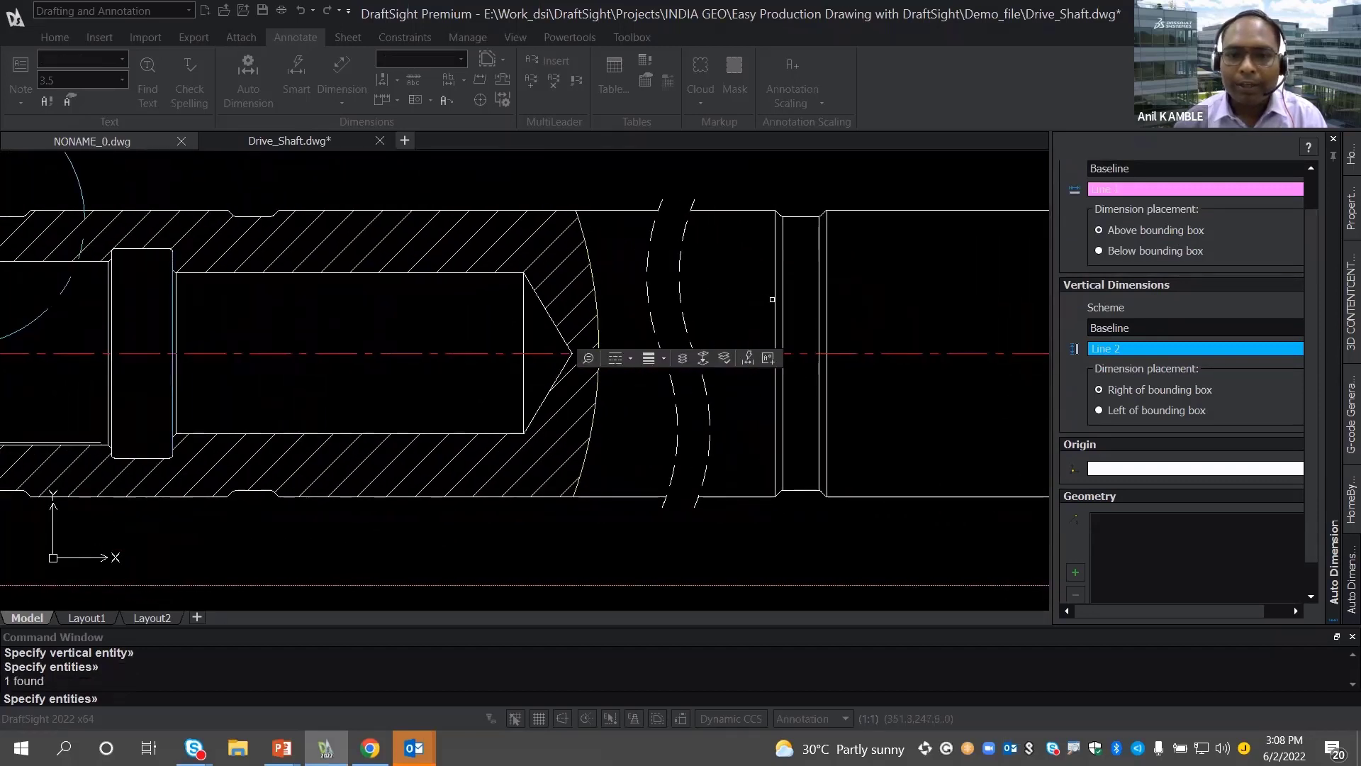
{"action": "left_click", "coordinate": [774, 300]}
{"action": "left_click", "coordinate": [819, 307]}
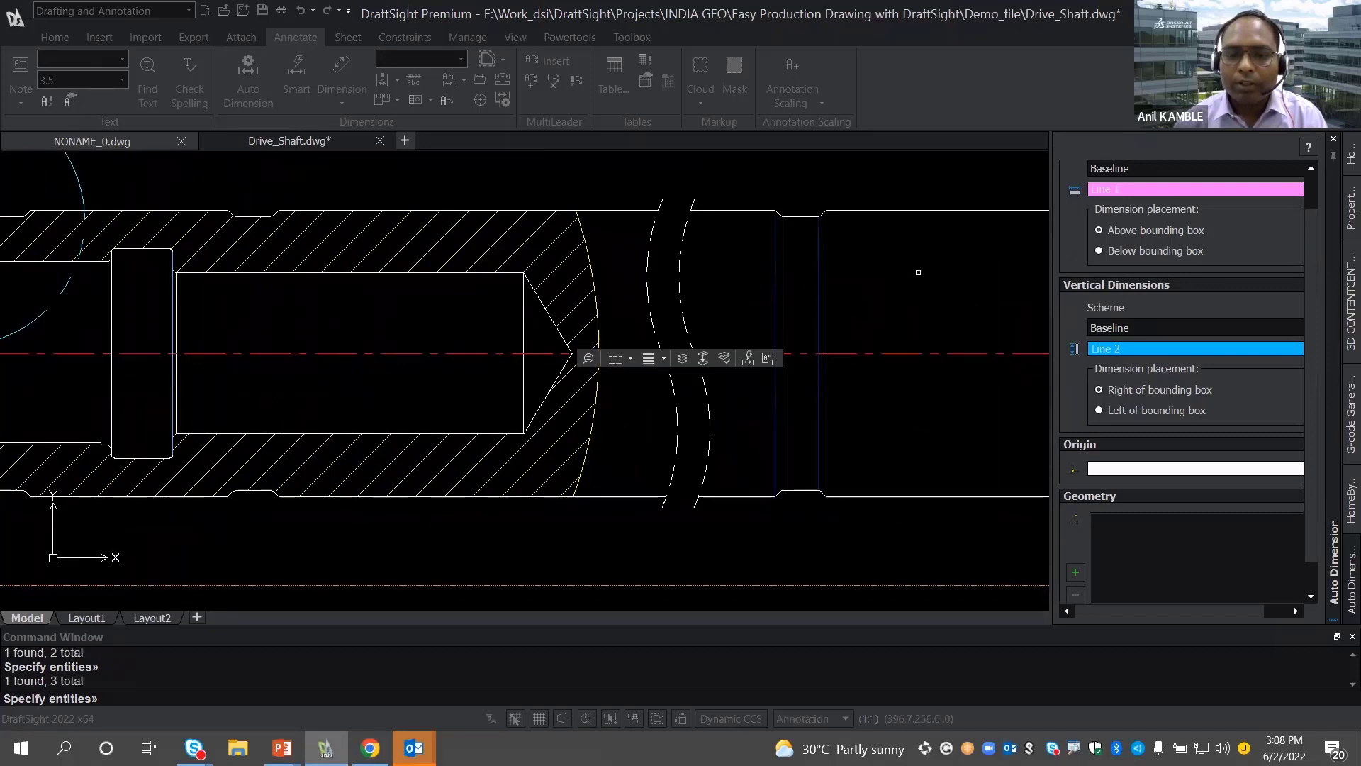
- Pick the vertical shoulder edges around the square section, narrow collar and spline end, and add all picked edges to the Auto Dimension geometry
{"action": "middle_click_drag", "start_coordinate": [918, 272], "coordinate": [492, 288]}
{"action": "scroll", "coordinate": [638, 336], "scroll_direction": "up", "scroll_amount": 1}
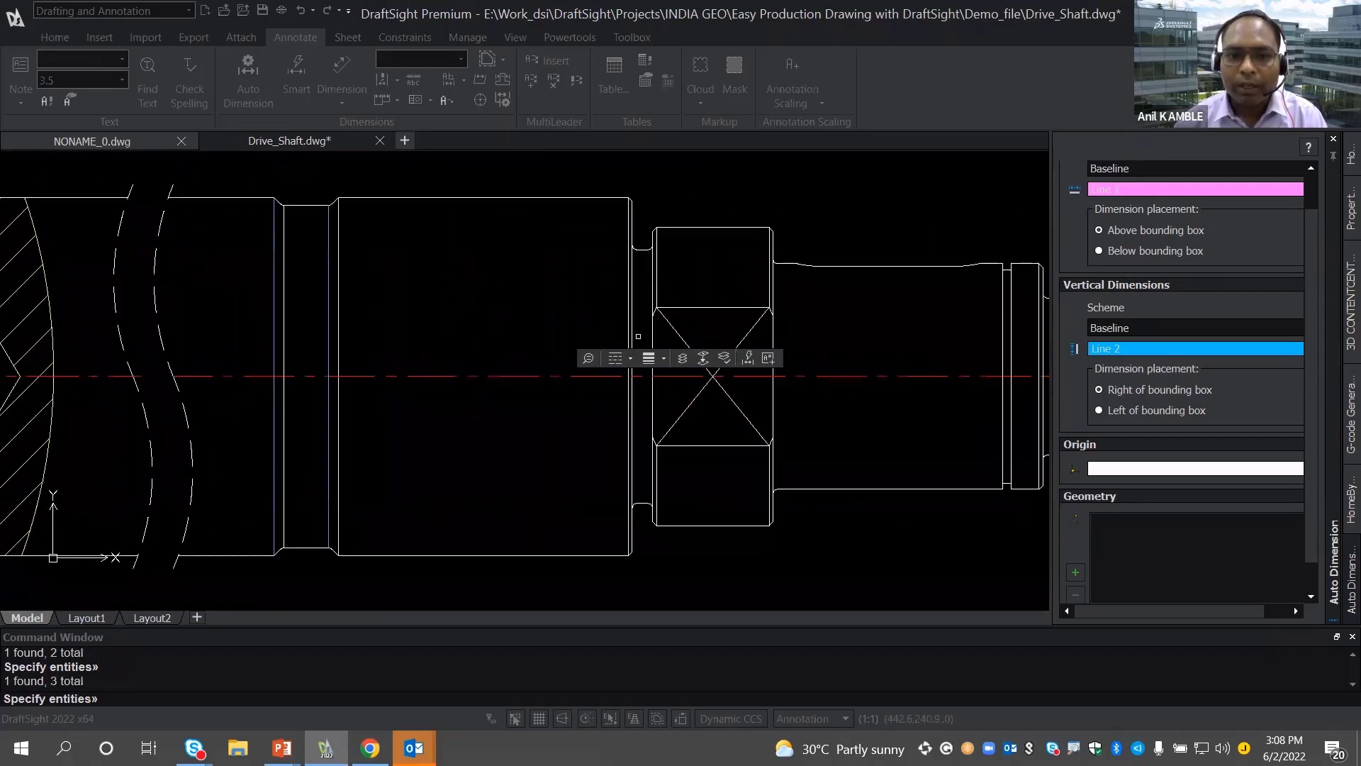
{"action": "left_click", "coordinate": [653, 337]}
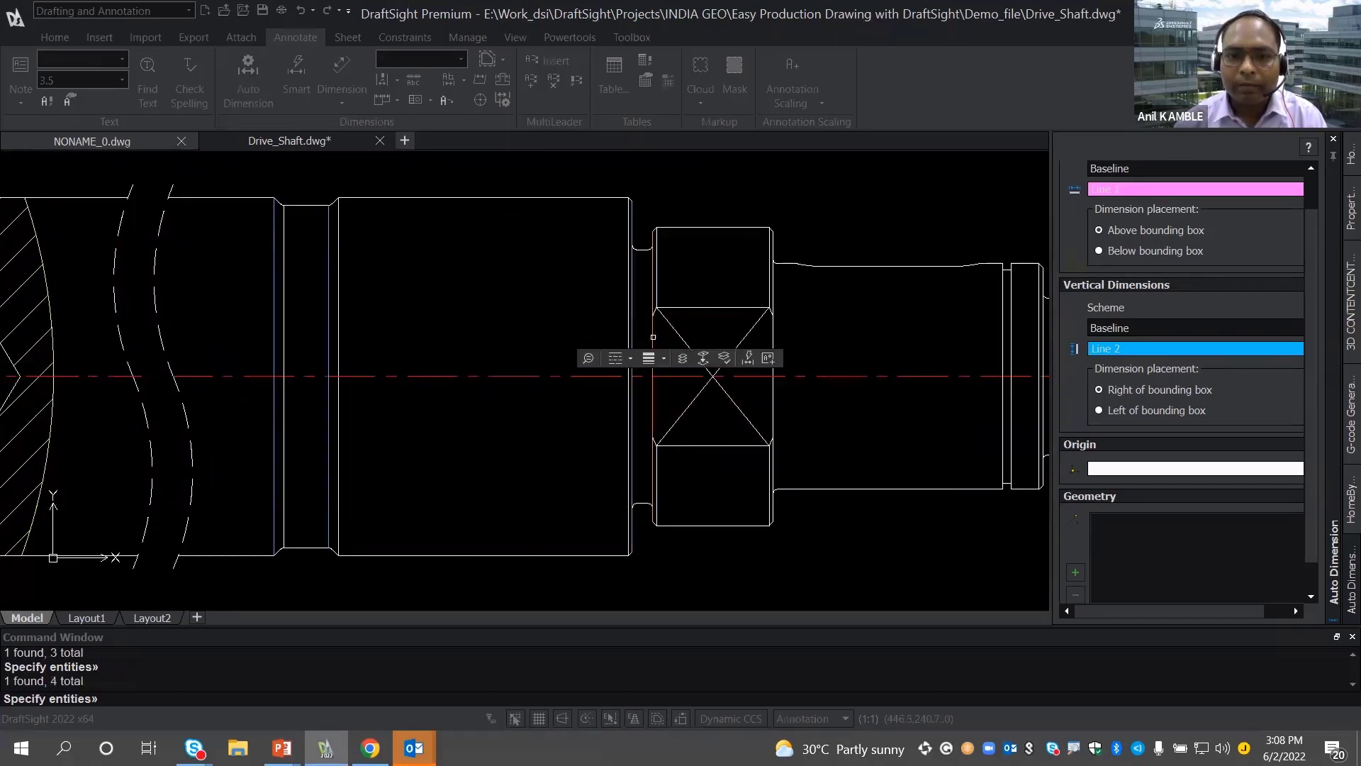
{"action": "middle_click_drag", "start_coordinate": [858, 319], "coordinate": [596, 298]}
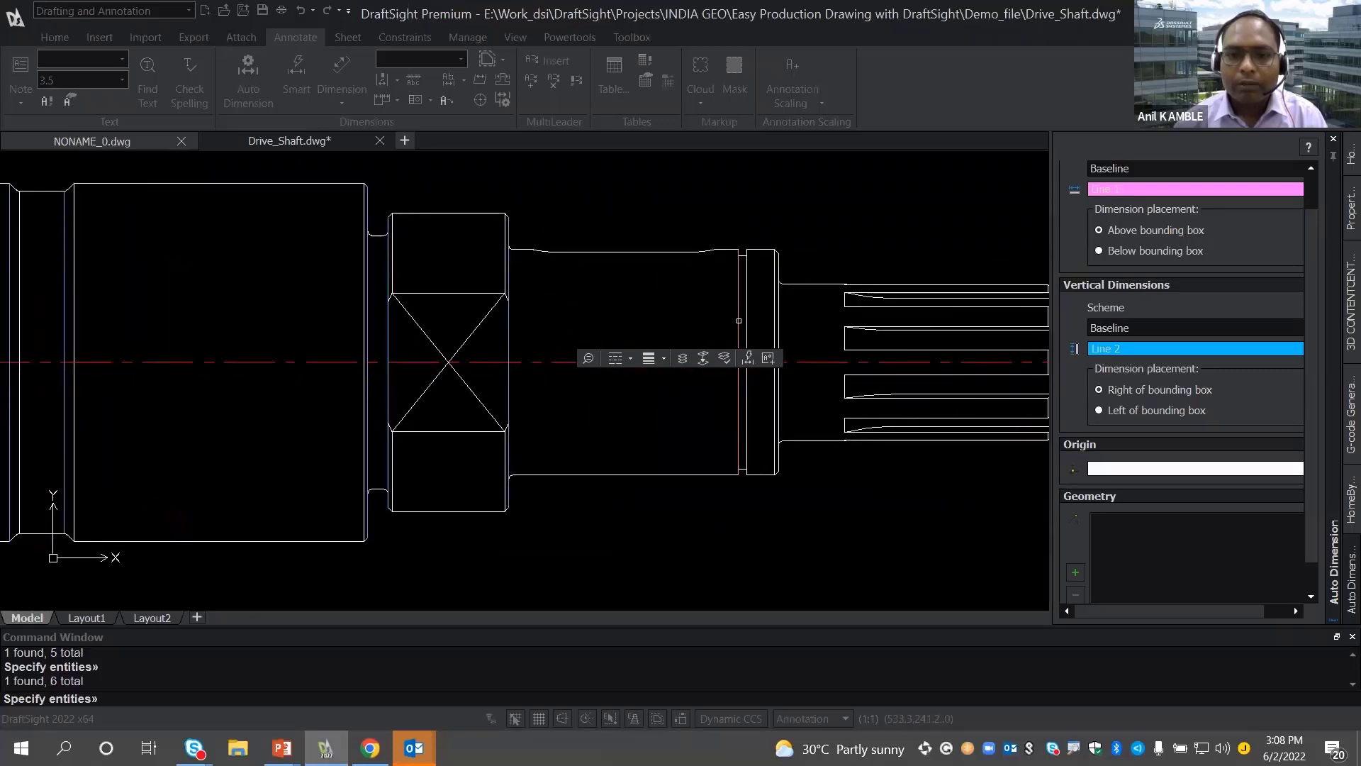
{"action": "left_click", "coordinate": [779, 321]}
{"action": "left_click", "coordinate": [780, 321]}
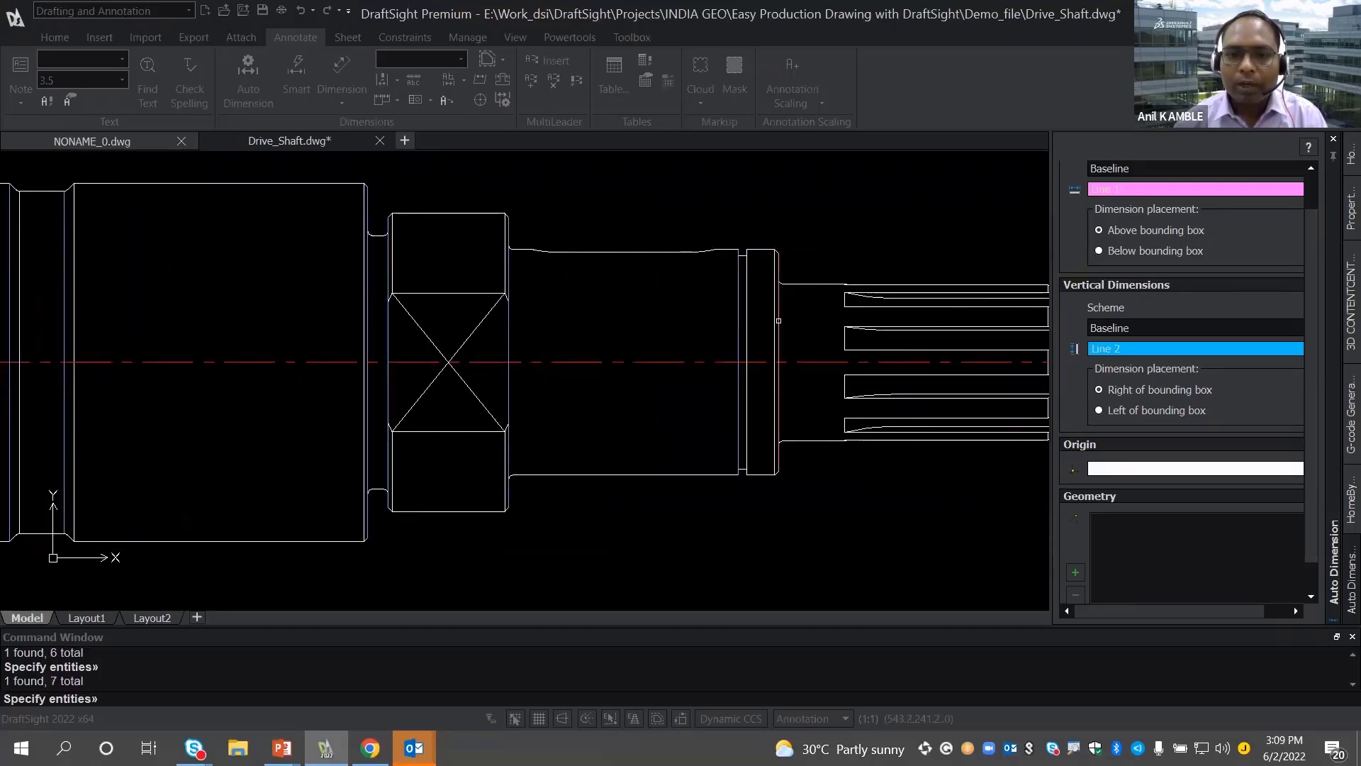
{"action": "mouse_move", "coordinate": [658, 312]}
{"action": "middle_mouse_down"}
{"action": "mouse_move", "coordinate": [623, 291]}
{"action": "mouse_move", "coordinate": [432, 270]}
{"action": "middle_mouse_up"}
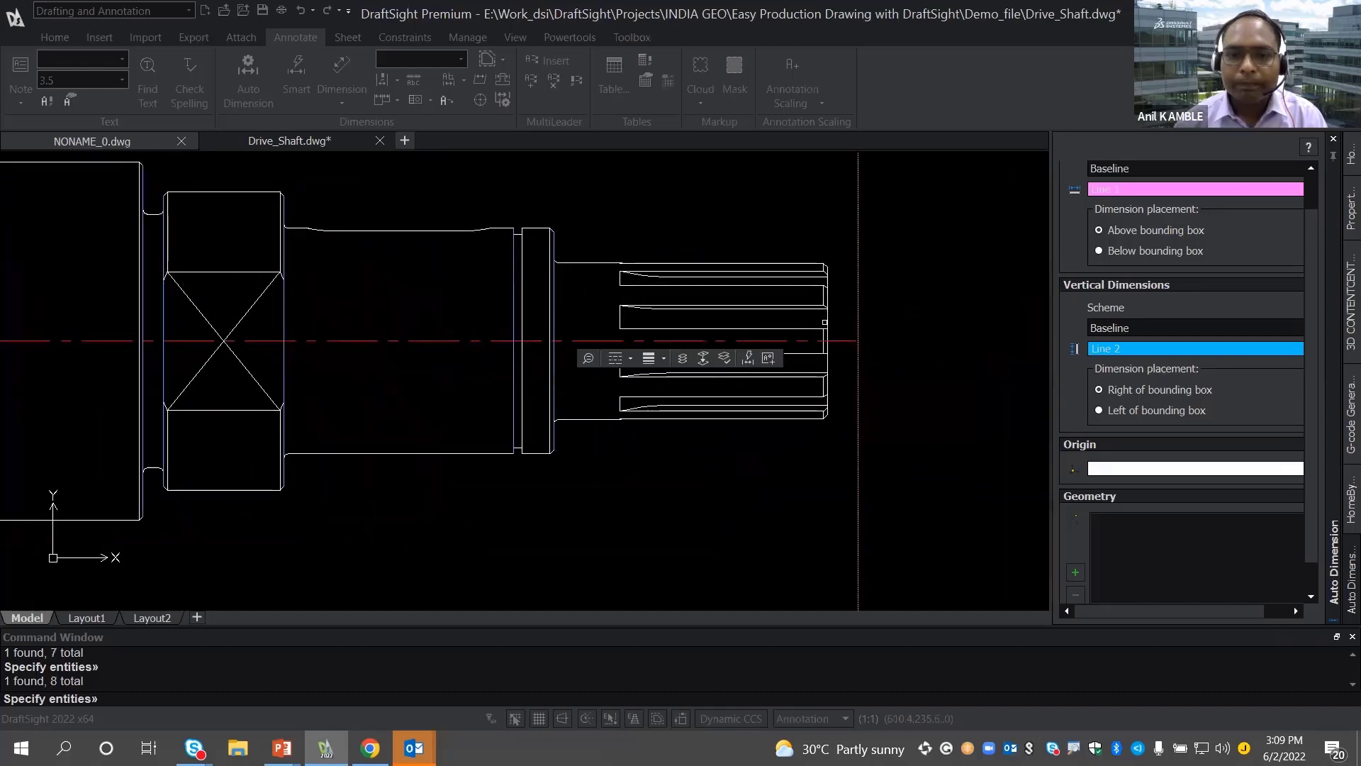
{"action": "left_click", "coordinate": [826, 324]}
{"action": "left_click", "coordinate": [1074, 571]}
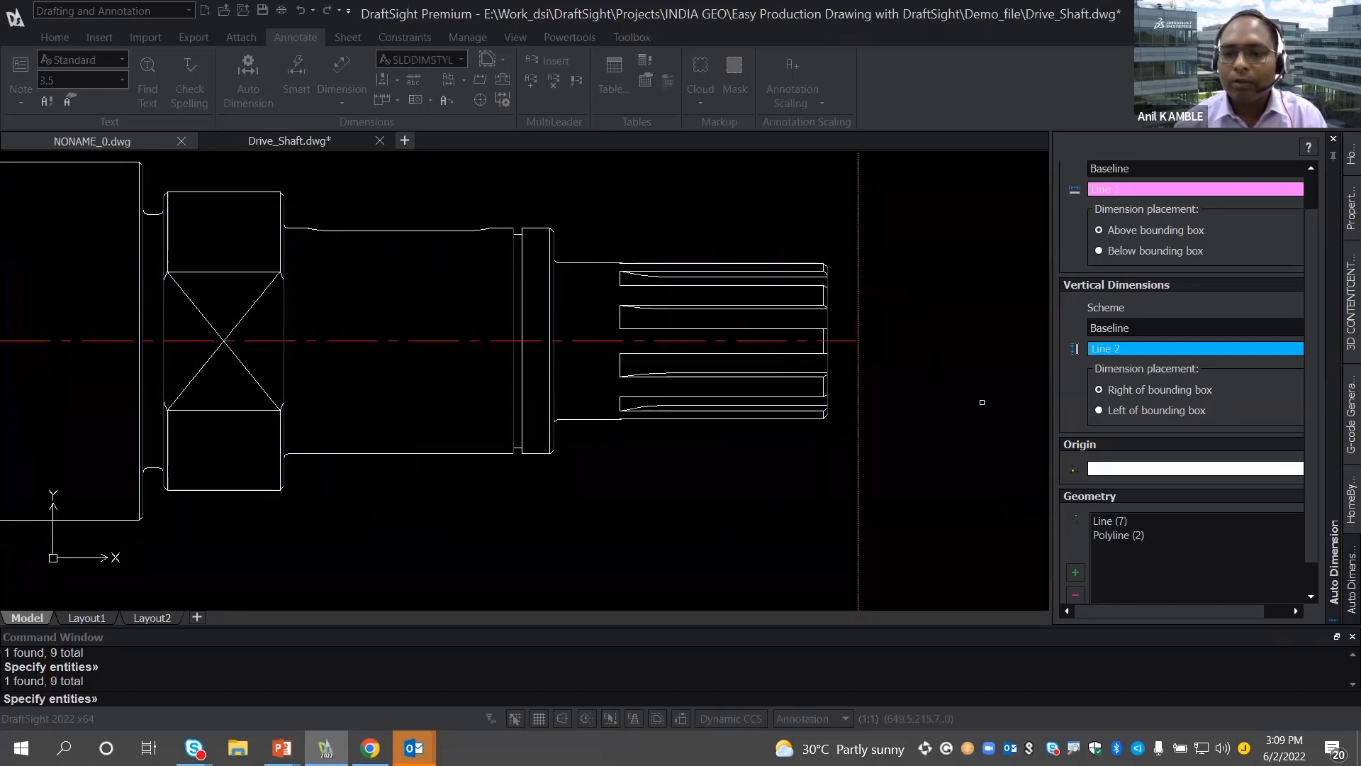
{"action": "scroll", "coordinate": [963, 325], "scroll_direction": "down", "scroll_amount": 3}
{"action": "scroll", "coordinate": [786, 380], "scroll_direction": "down", "scroll_amount": 5}
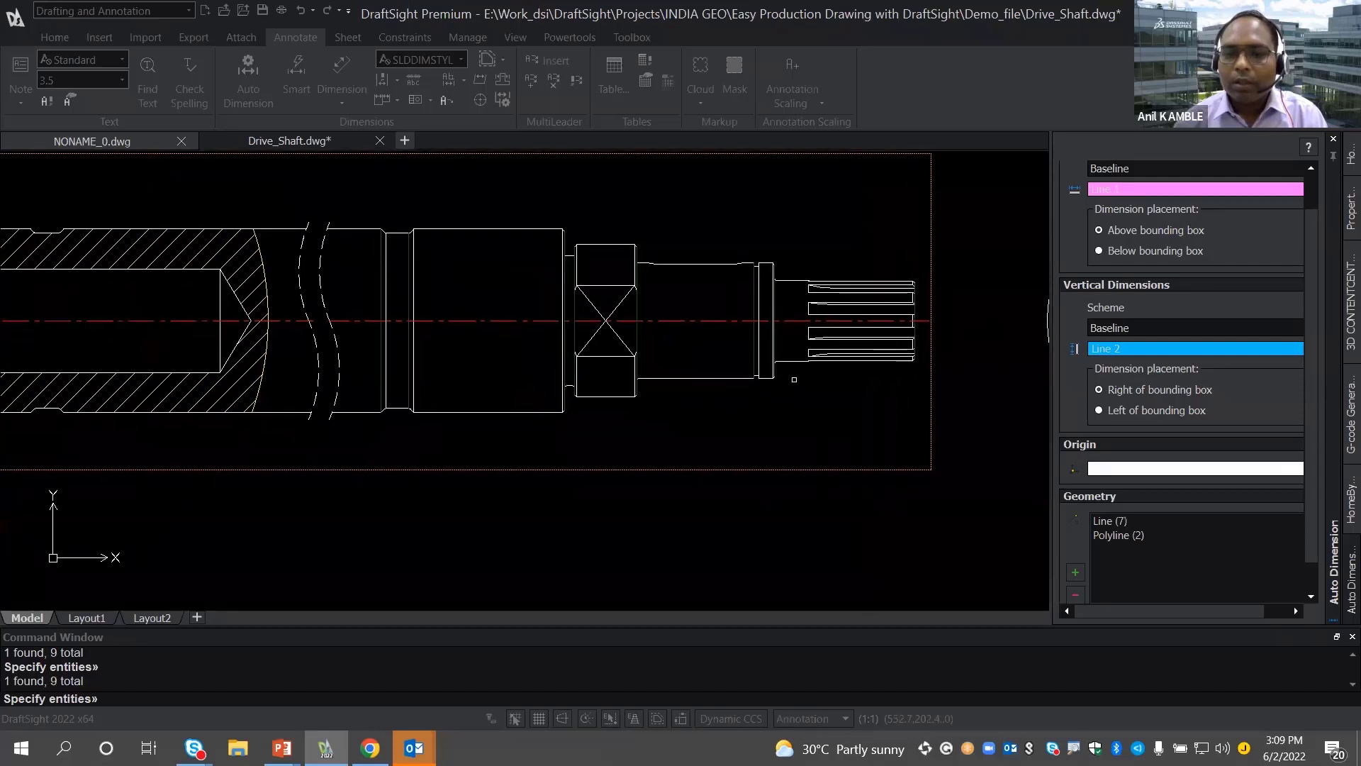
- Set the horizontal dimension scheme to Continue and the vertical dimension scheme to Ordinate
{"action": "middle_click_drag", "start_coordinate": [685, 400], "coordinate": [707, 395]}
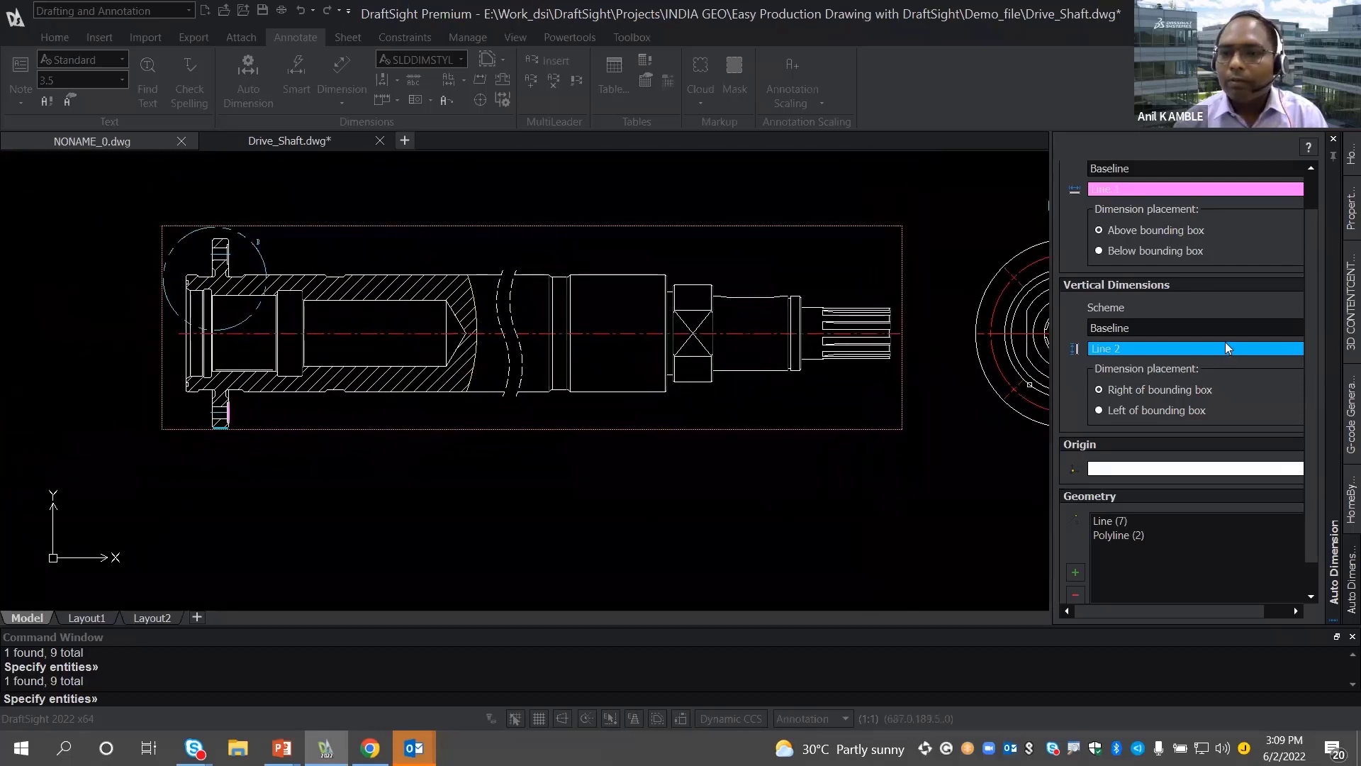
{"action": "scroll", "coordinate": [1199, 275], "scroll_direction": "up", "scroll_amount": 2}
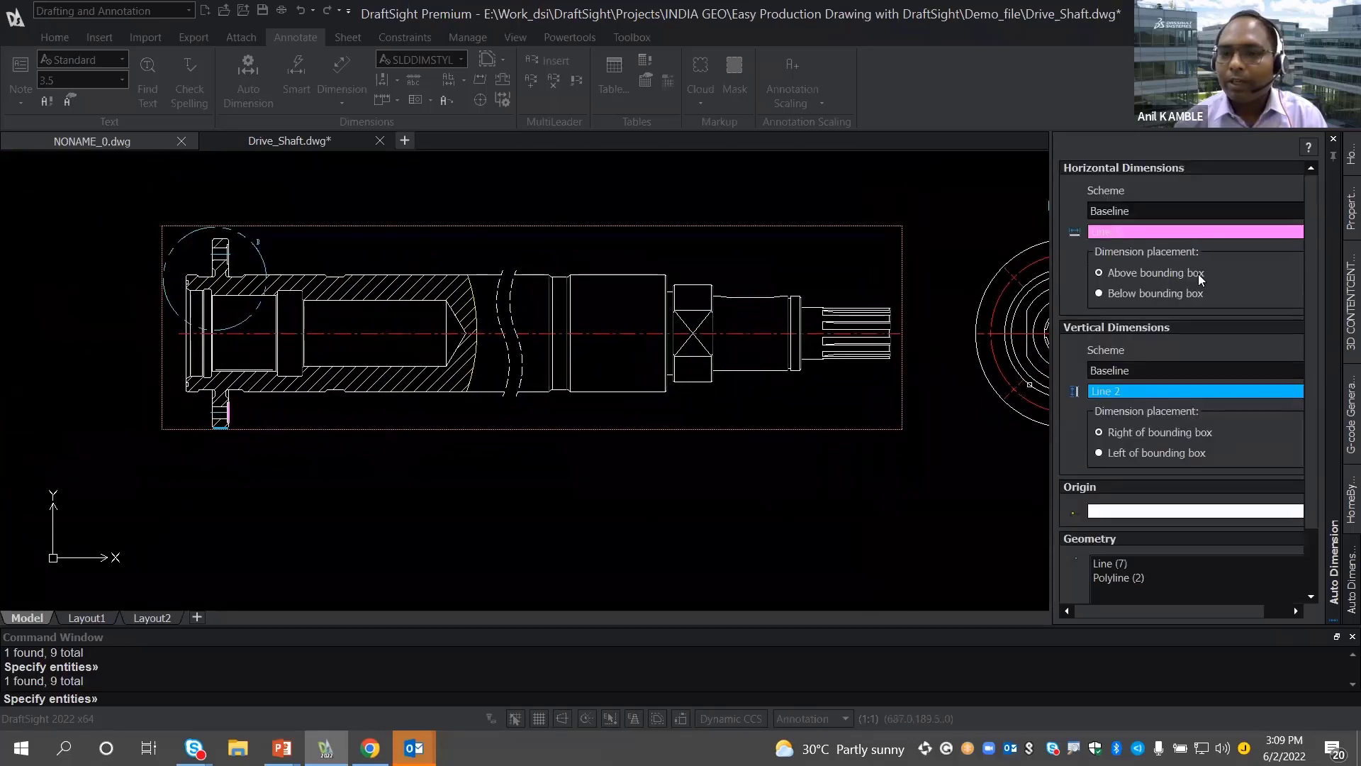
{"action": "left_click", "coordinate": [1142, 210]}
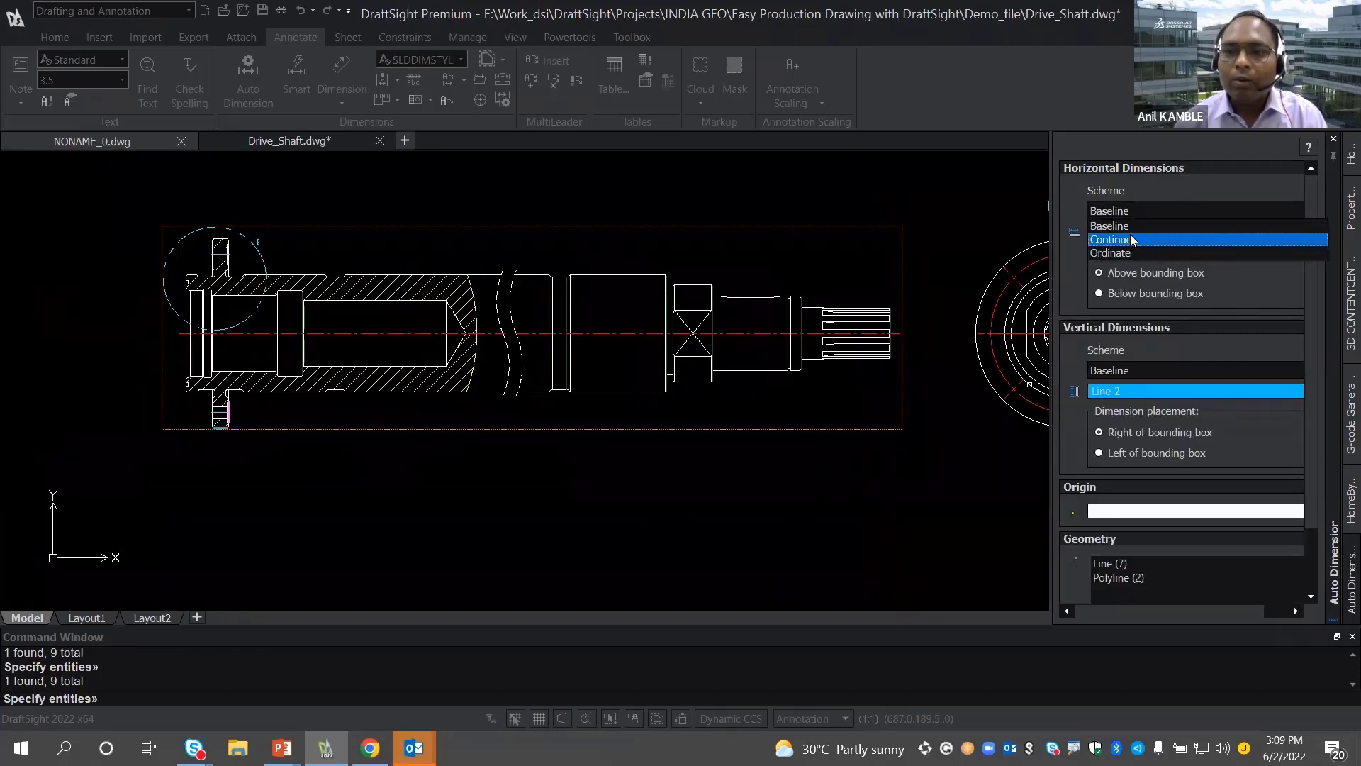
{"action": "left_click", "coordinate": [1132, 240]}
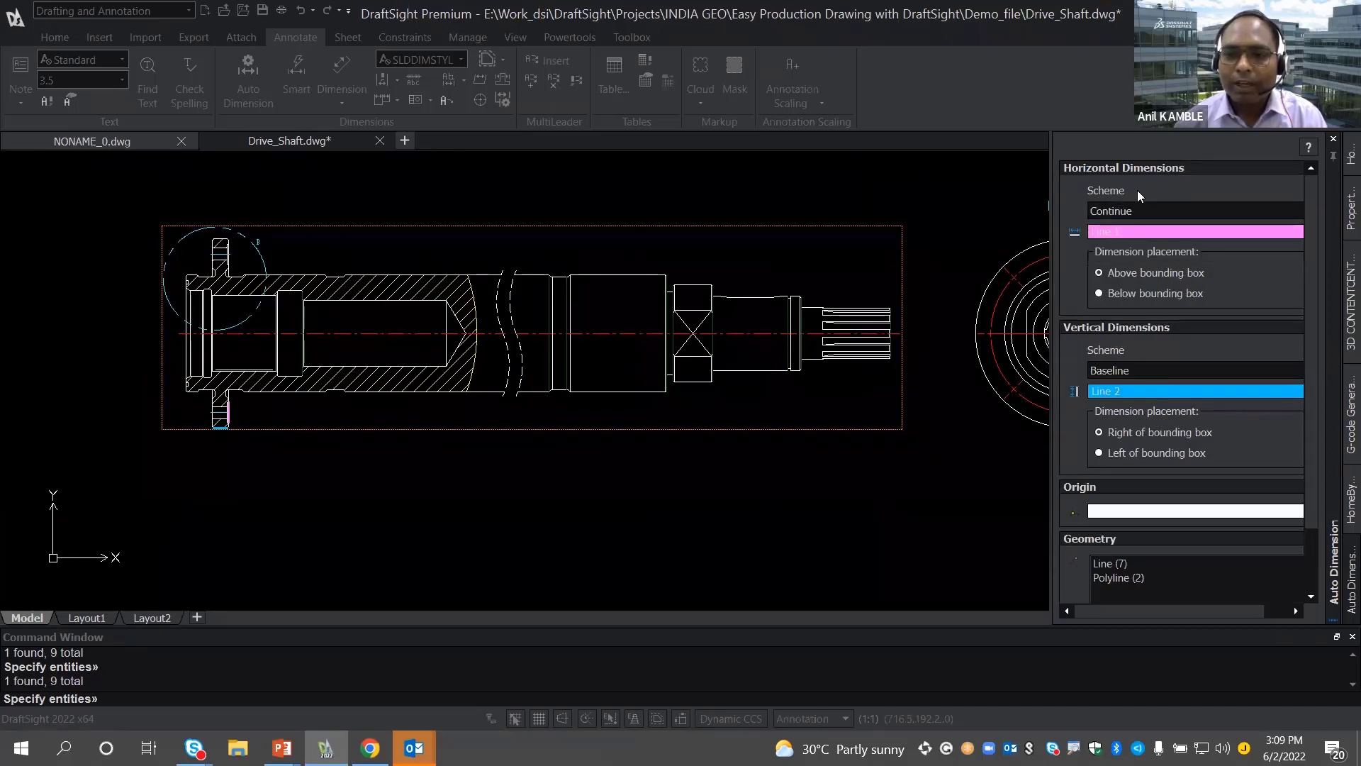
{"action": "left_click", "coordinate": [1131, 374]}
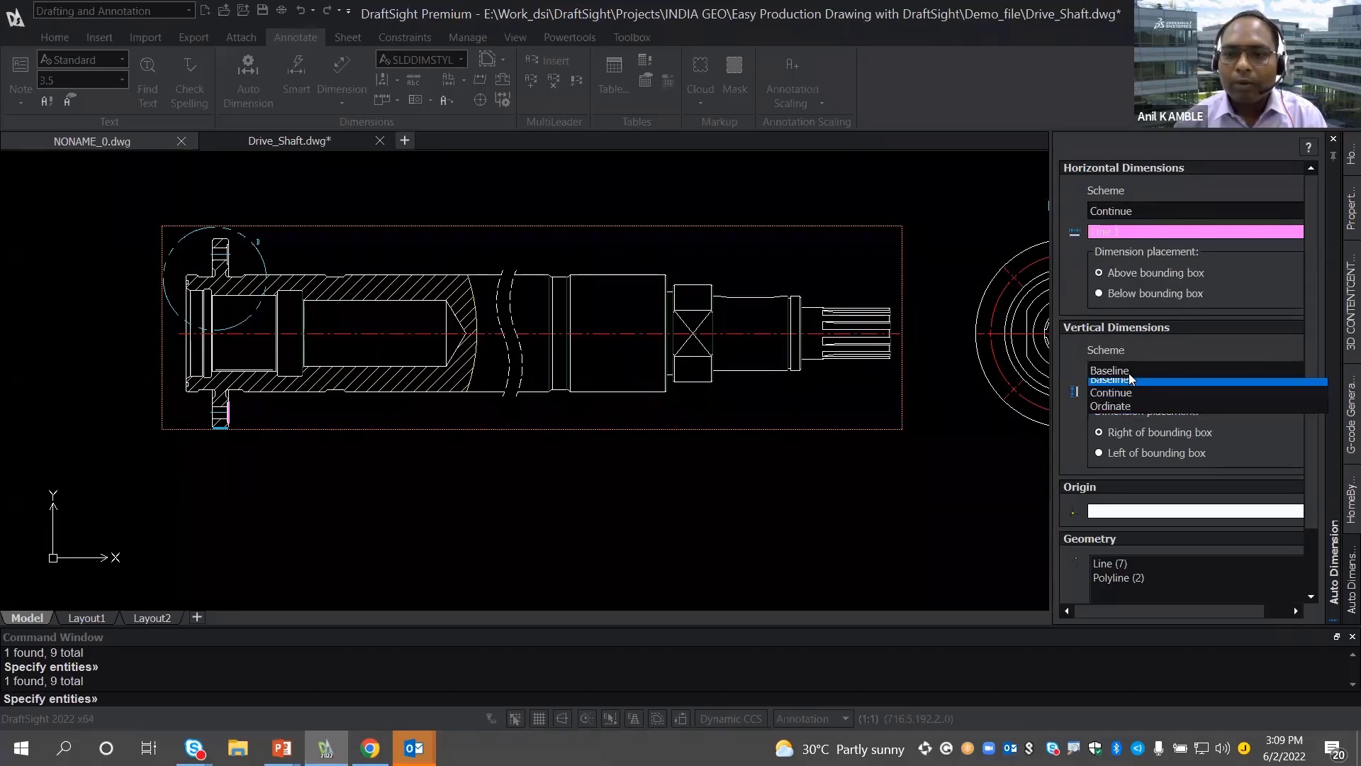
{"action": "left_click", "coordinate": [1118, 413]}
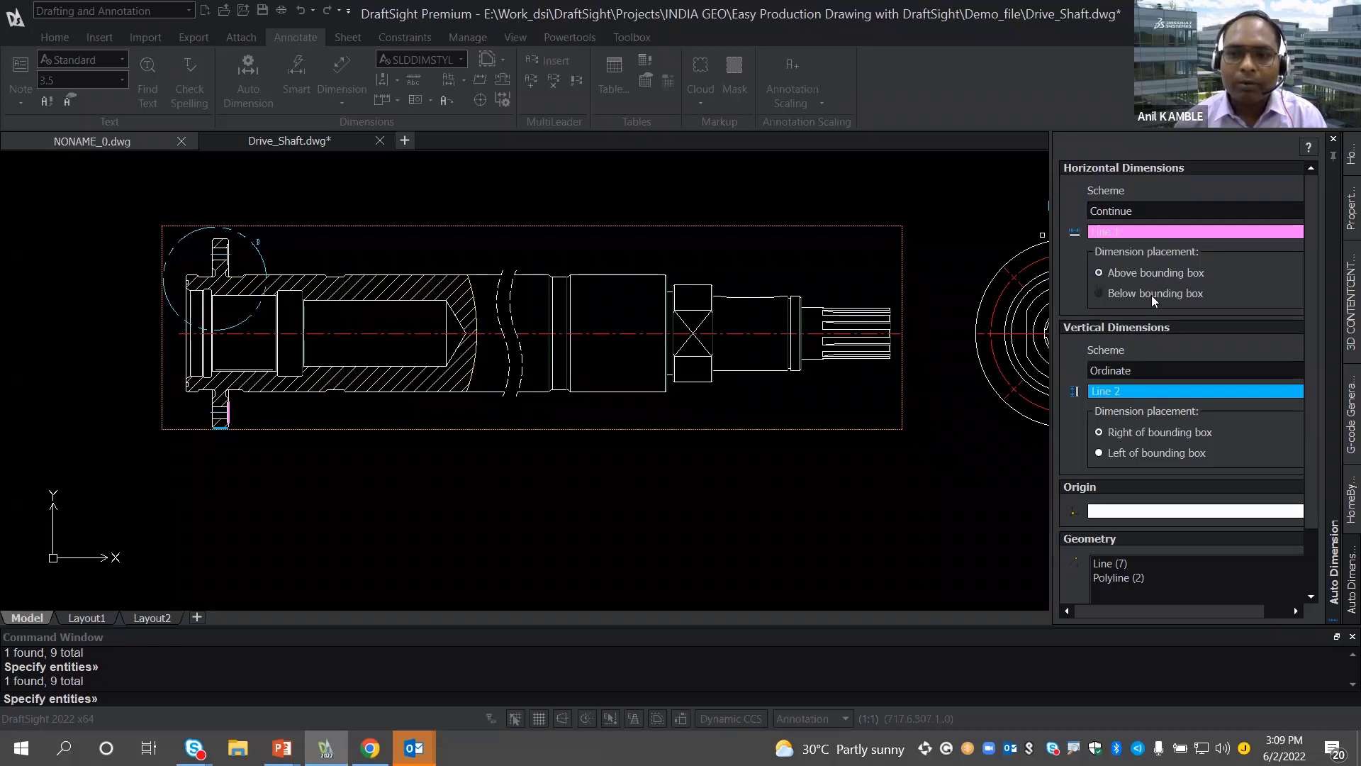
- Place the horizontal dimensions below the bounding box, preview the automatic dimensions, then apply them and close Auto Dimension
{"action": "scroll", "coordinate": [1149, 301], "scroll_direction": "down", "scroll_amount": 2}
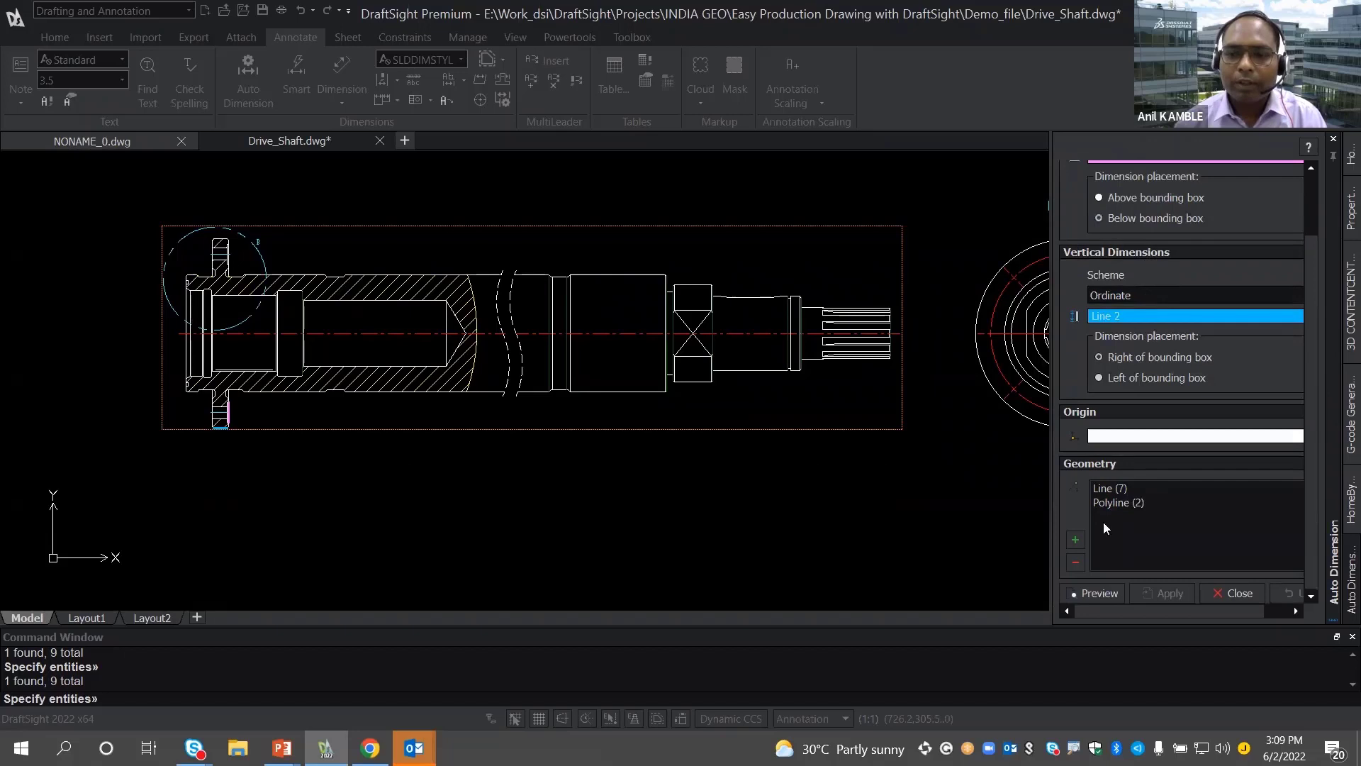
{"action": "left_click", "coordinate": [1094, 592]}
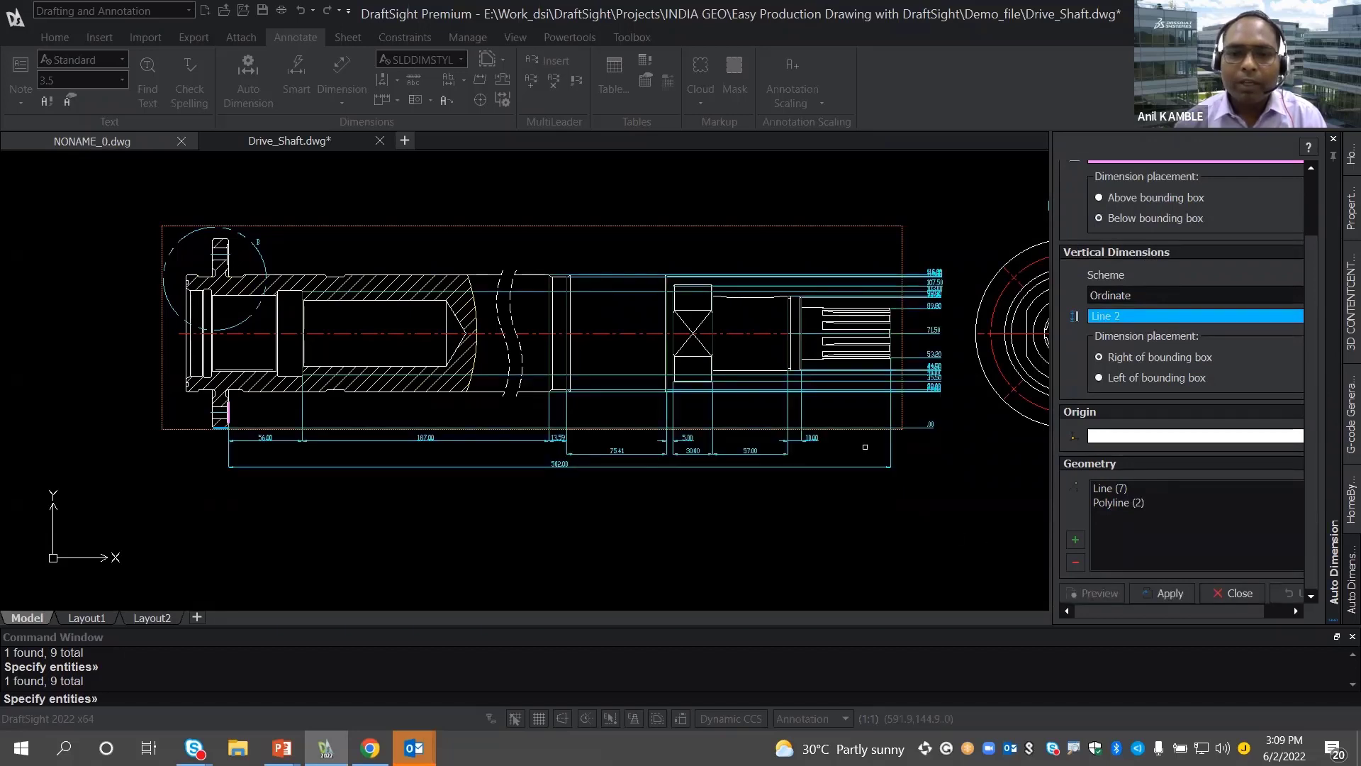
{"action": "middle_click_drag", "start_coordinate": [865, 447], "coordinate": [810, 457]}
{"action": "scroll", "coordinate": [809, 458], "scroll_direction": "up", "scroll_amount": 3}
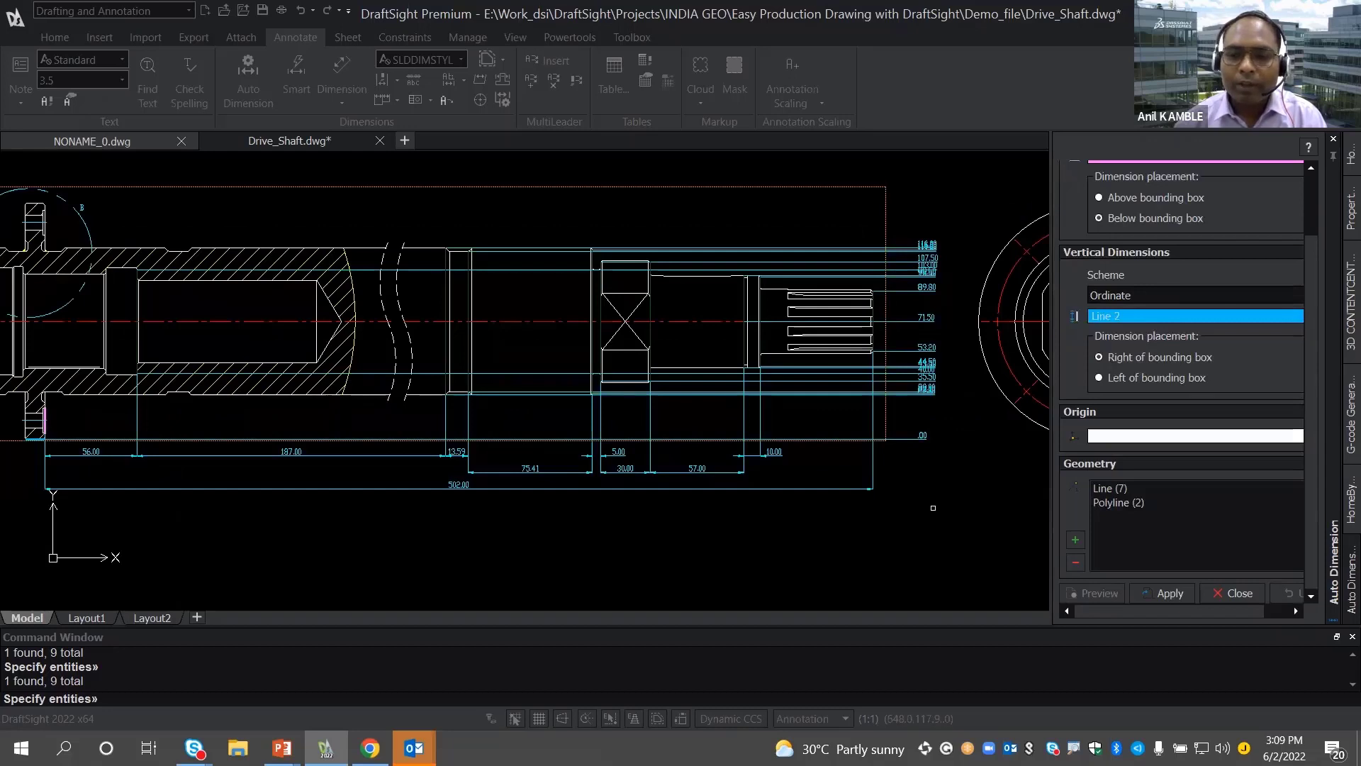
{"action": "left_click", "coordinate": [1166, 592]}
{"action": "left_click", "coordinate": [1231, 594]}
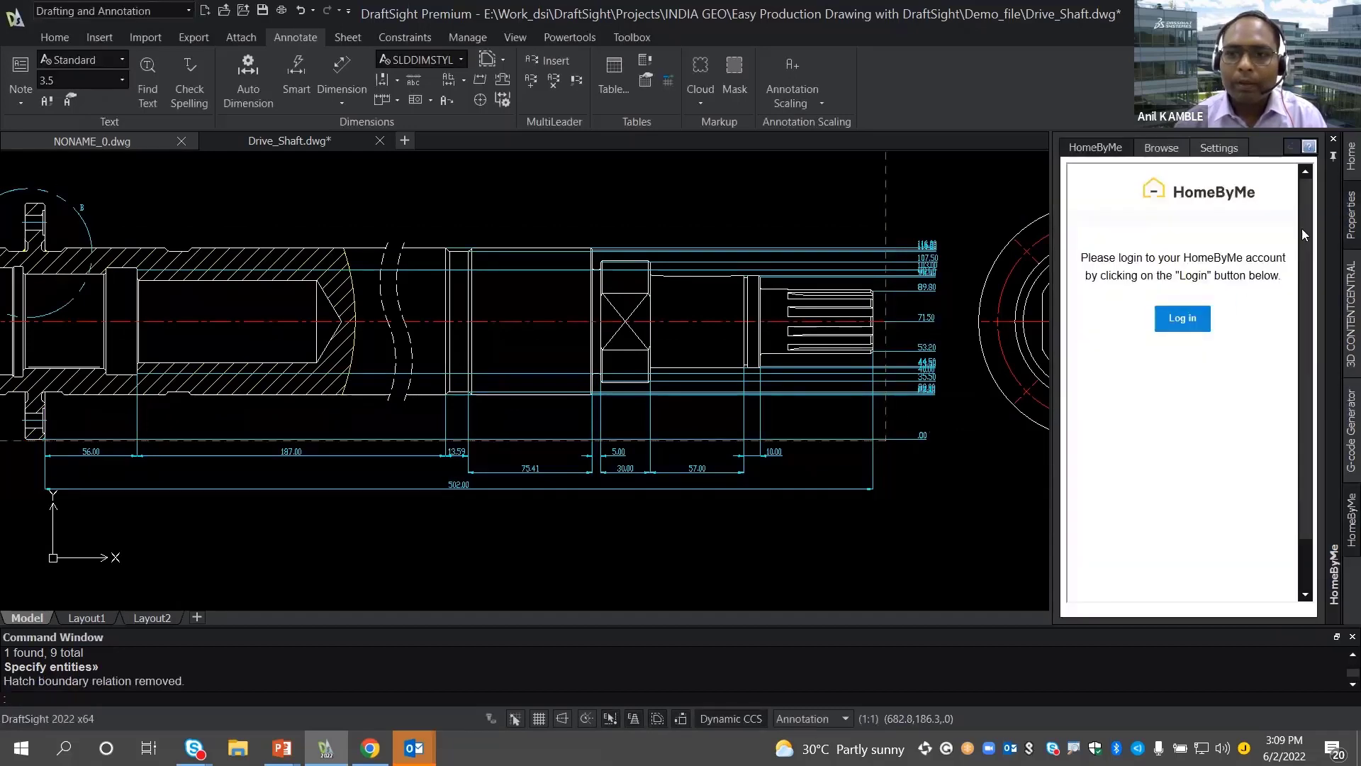
- Delete the ordinate dimensions beside the spline end from 71.50 downward, except the zero ordinate
{"action": "middle_click_drag", "start_coordinate": [921, 401], "coordinate": [833, 448]}
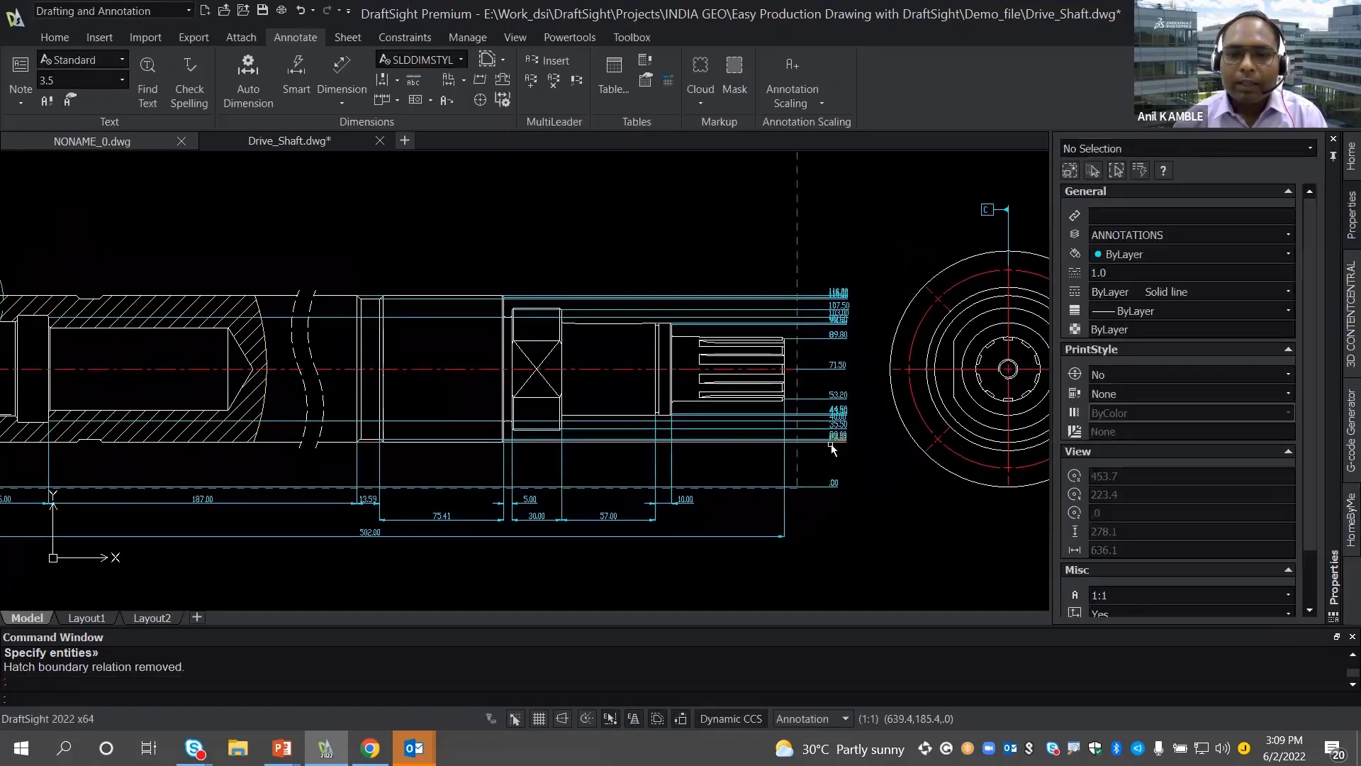
{"action": "scroll", "coordinate": [833, 448], "scroll_direction": "up", "scroll_amount": 2}
{"action": "left_click_drag", "start_coordinate": [879, 454], "coordinate": [831, 301]}
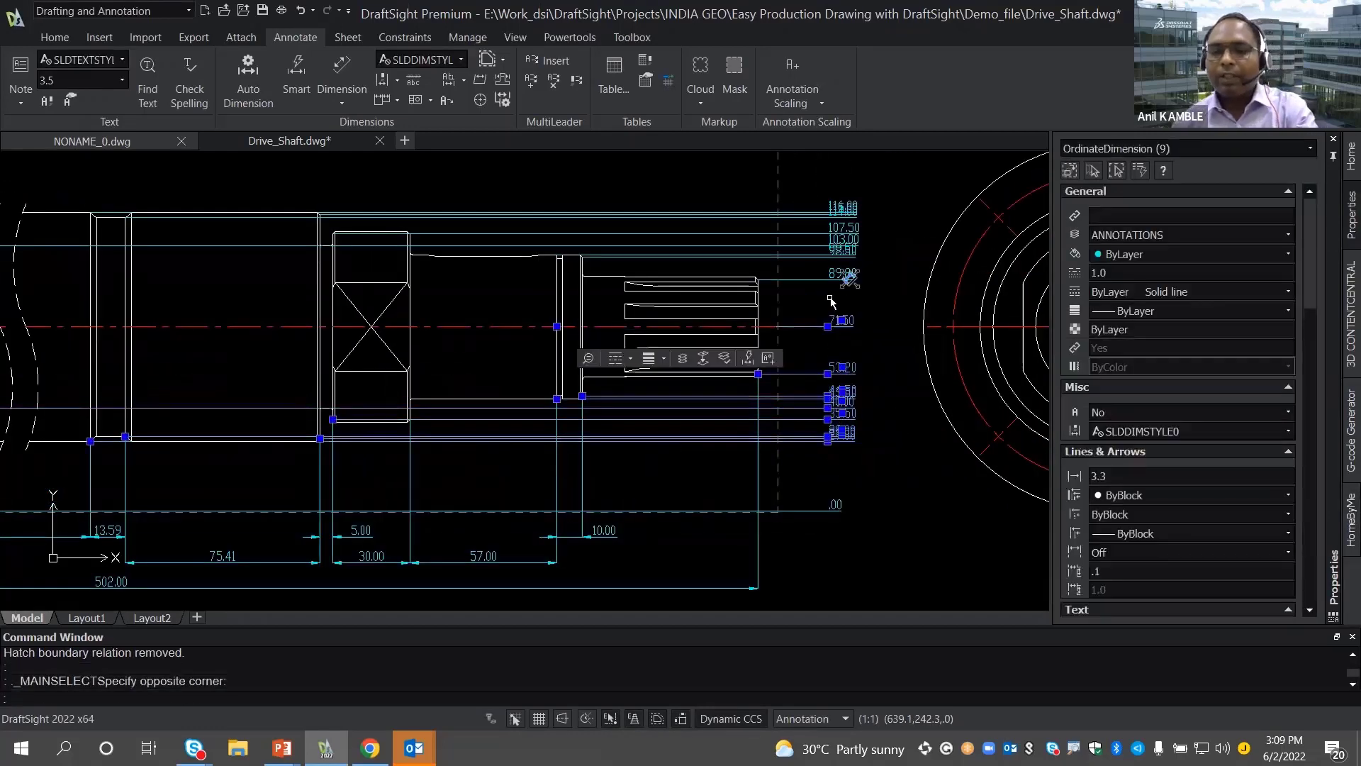
{"action": "key", "text": "Delete"}
- Select the crowded ordinate dimensions above 89.80 and move the 116.00 text up, clear of the others
{"action": "scroll", "coordinate": [868, 268], "scroll_direction": "up", "scroll_amount": 2}
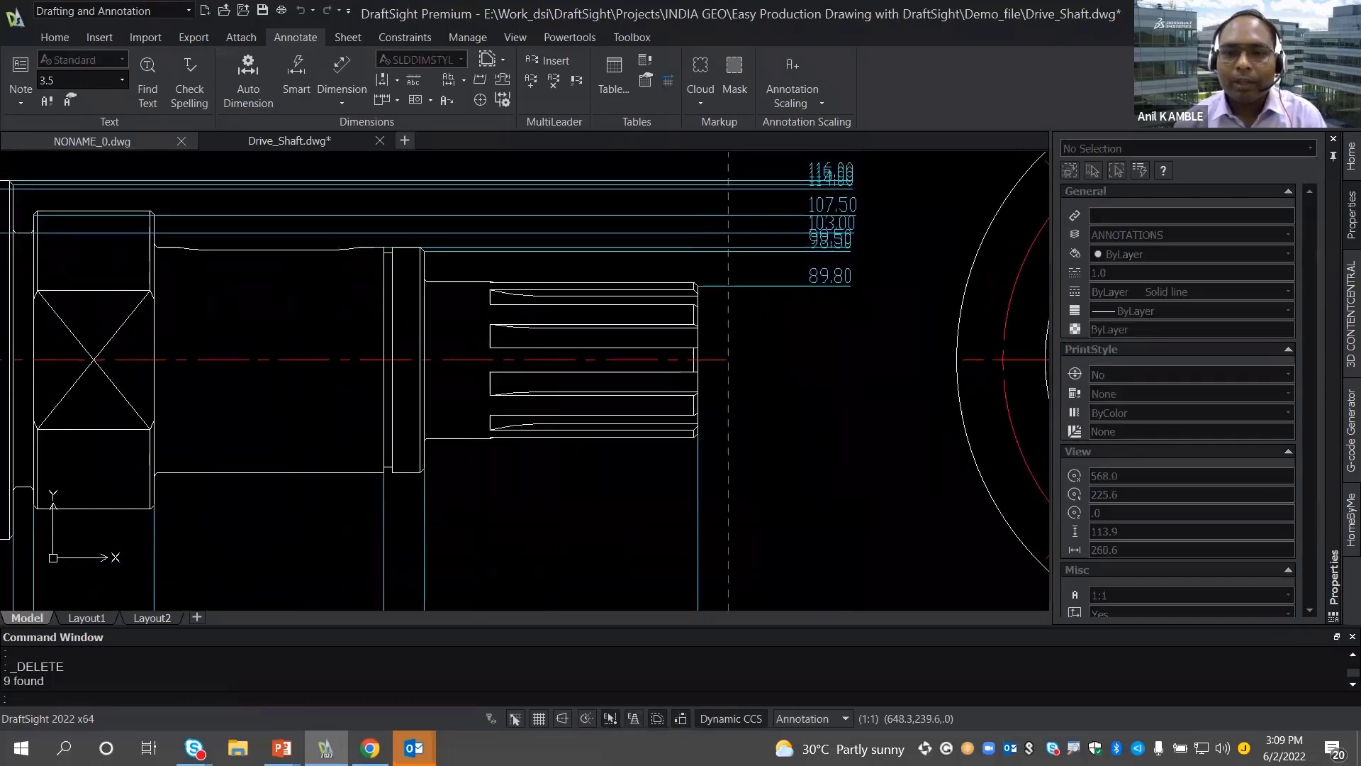
{"action": "middle_click_drag", "start_coordinate": [901, 269], "coordinate": [879, 394]}
{"action": "left_click_drag", "start_coordinate": [881, 391], "coordinate": [788, 277]}
{"action": "scroll", "coordinate": [799, 294], "scroll_direction": "up", "scroll_amount": 1}
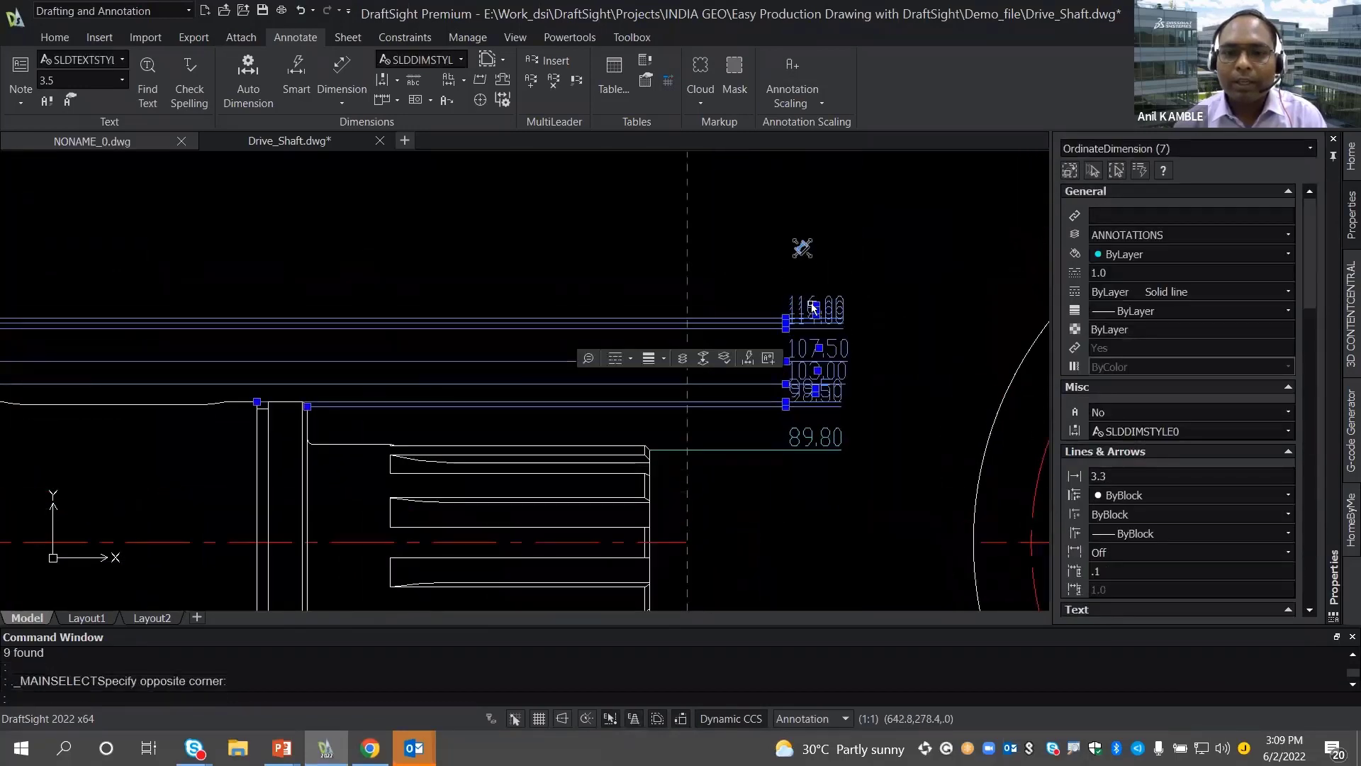
{"action": "left_click", "coordinate": [817, 310]}
{"action": "left_click", "coordinate": [840, 170]}
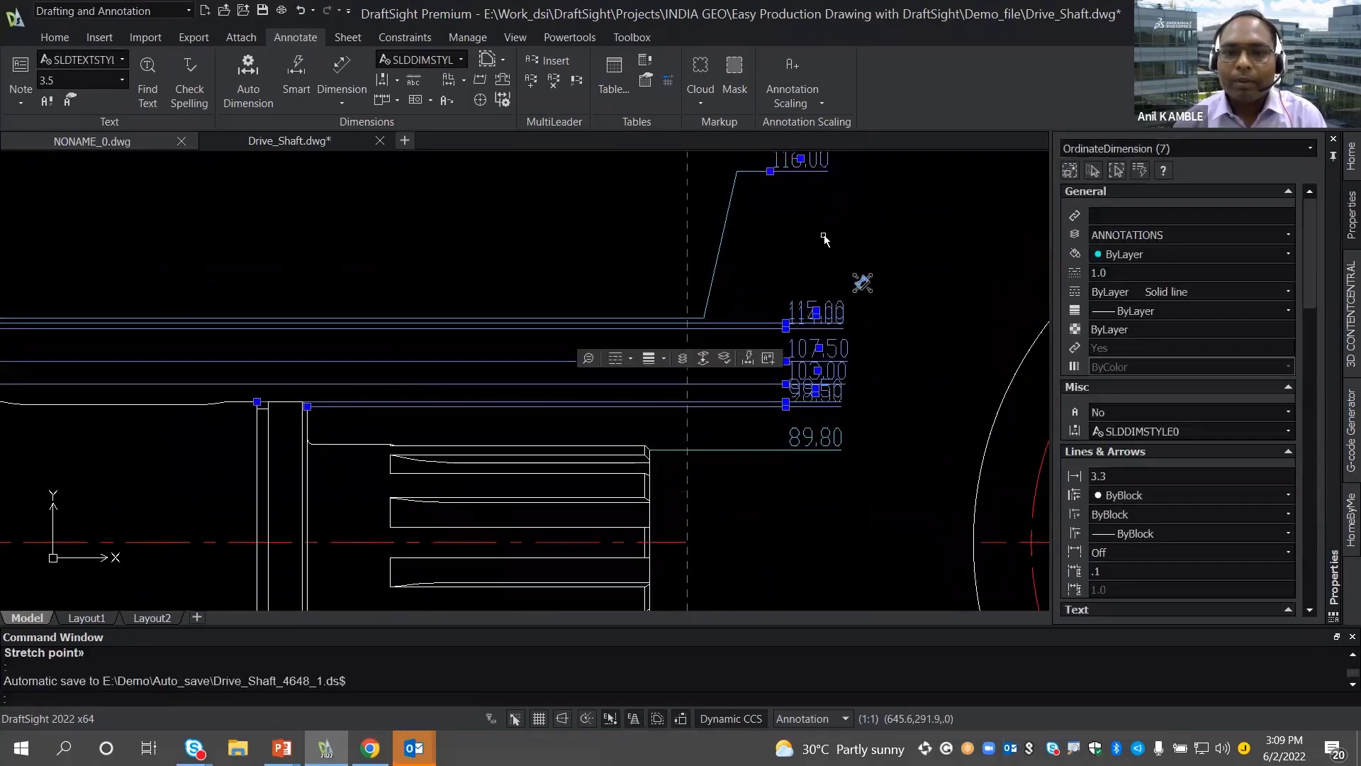
- Move the 115.00 and 114.00 ordinate texts up so they sit staggered below the 116.00 text
{"action": "middle_click_drag", "start_coordinate": [862, 283], "coordinate": [855, 355]}
{"action": "left_click", "coordinate": [808, 384]}
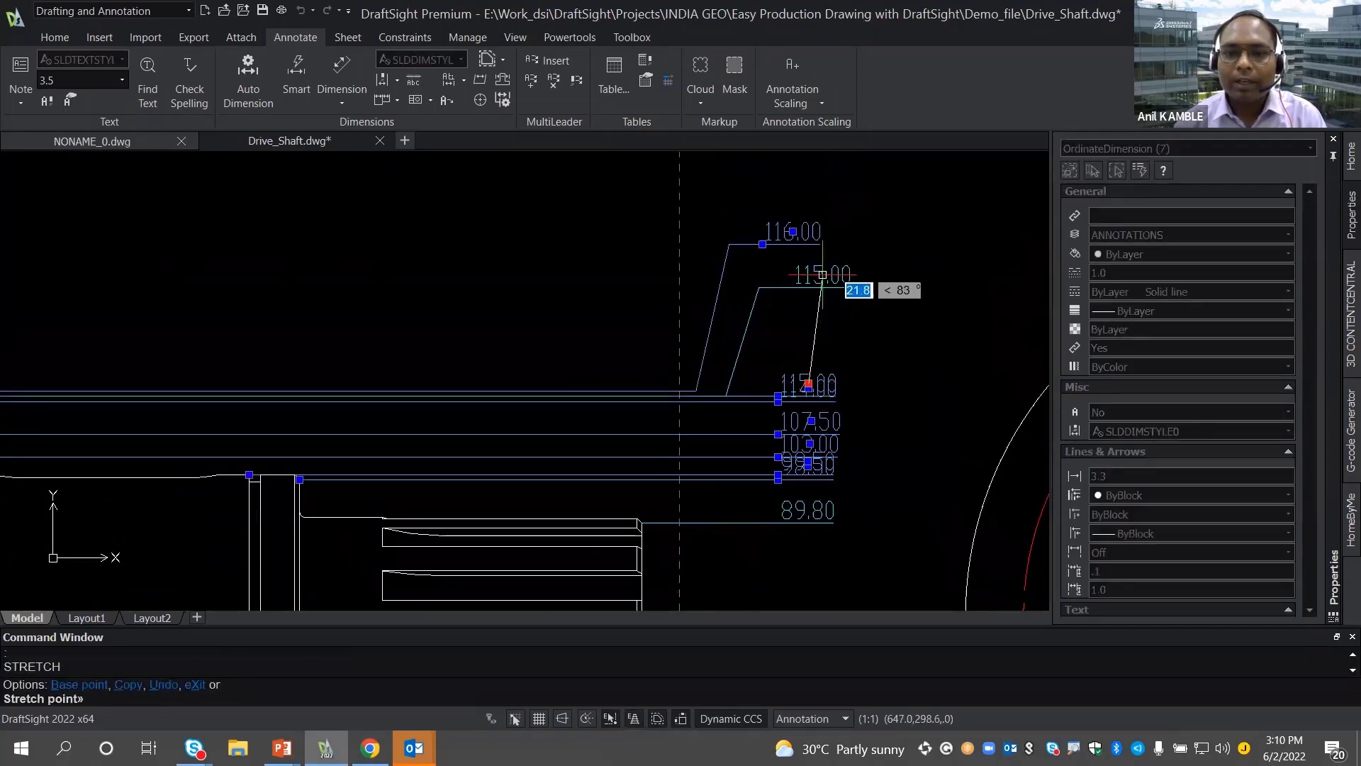
{"action": "left_click", "coordinate": [838, 298]}
{"action": "left_click", "coordinate": [809, 390]}
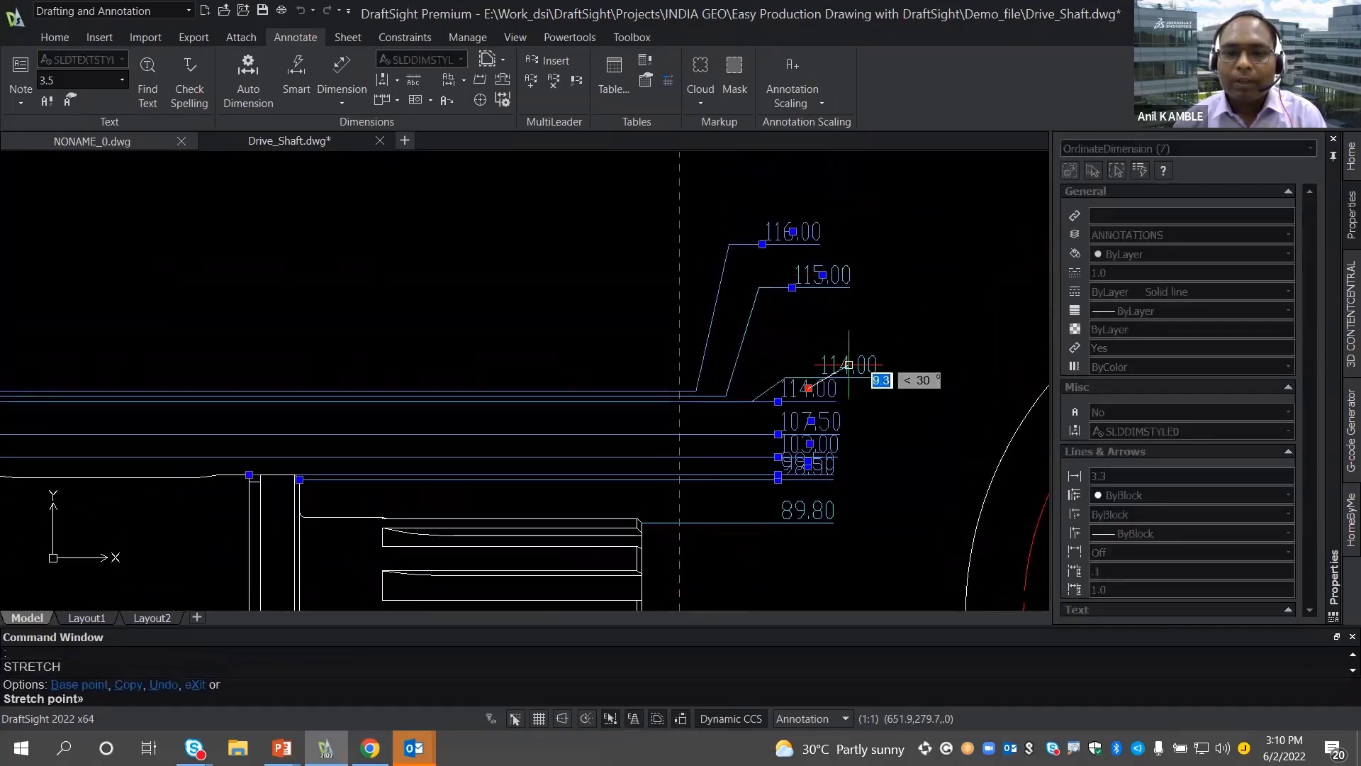
{"action": "left_click", "coordinate": [850, 314]}
{"action": "scroll", "coordinate": [832, 368], "scroll_direction": "up", "scroll_amount": 1}
{"action": "middle_click_drag", "start_coordinate": [832, 368], "coordinate": [835, 339]}
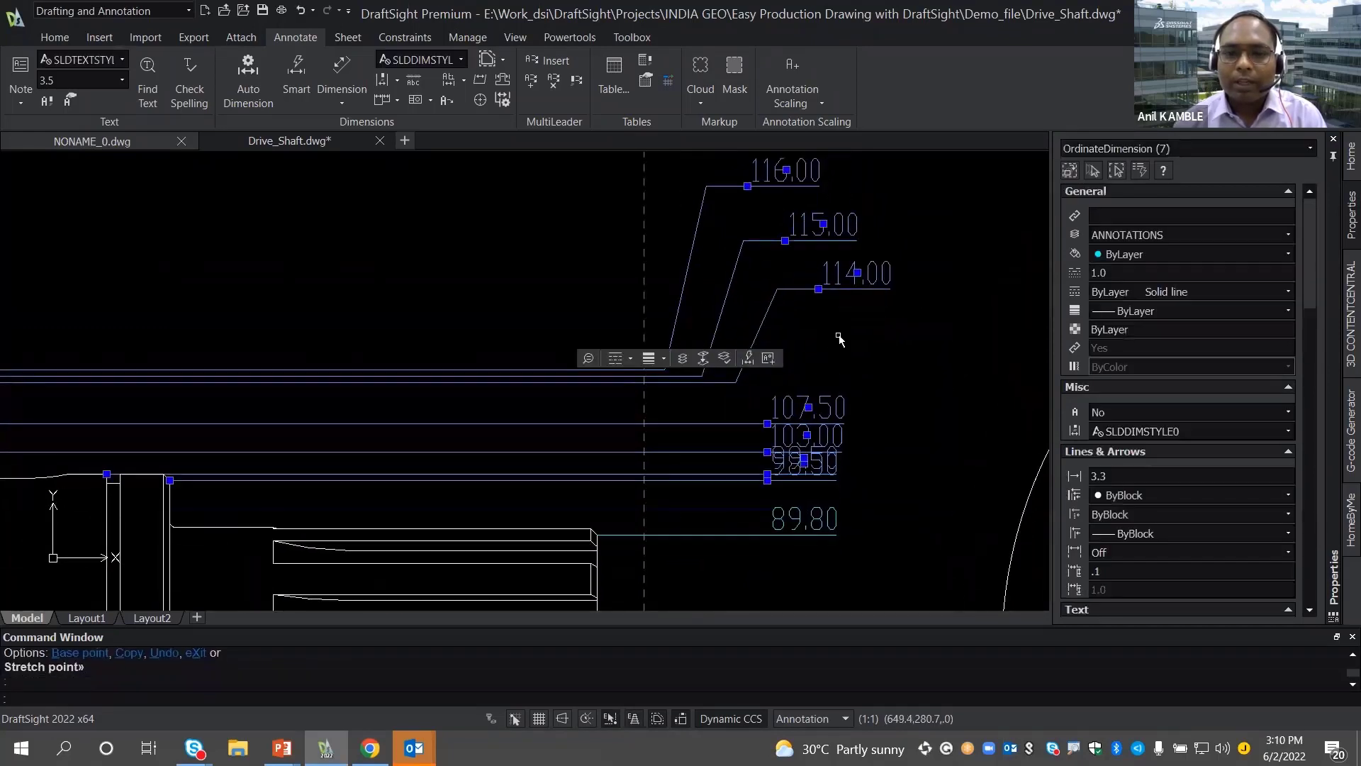
{"action": "scroll", "coordinate": [842, 342], "scroll_direction": "down", "scroll_amount": 1}
{"action": "scroll", "coordinate": [849, 439], "scroll_direction": "up", "scroll_amount": 1}
{"action": "left_click", "coordinate": [863, 558]}
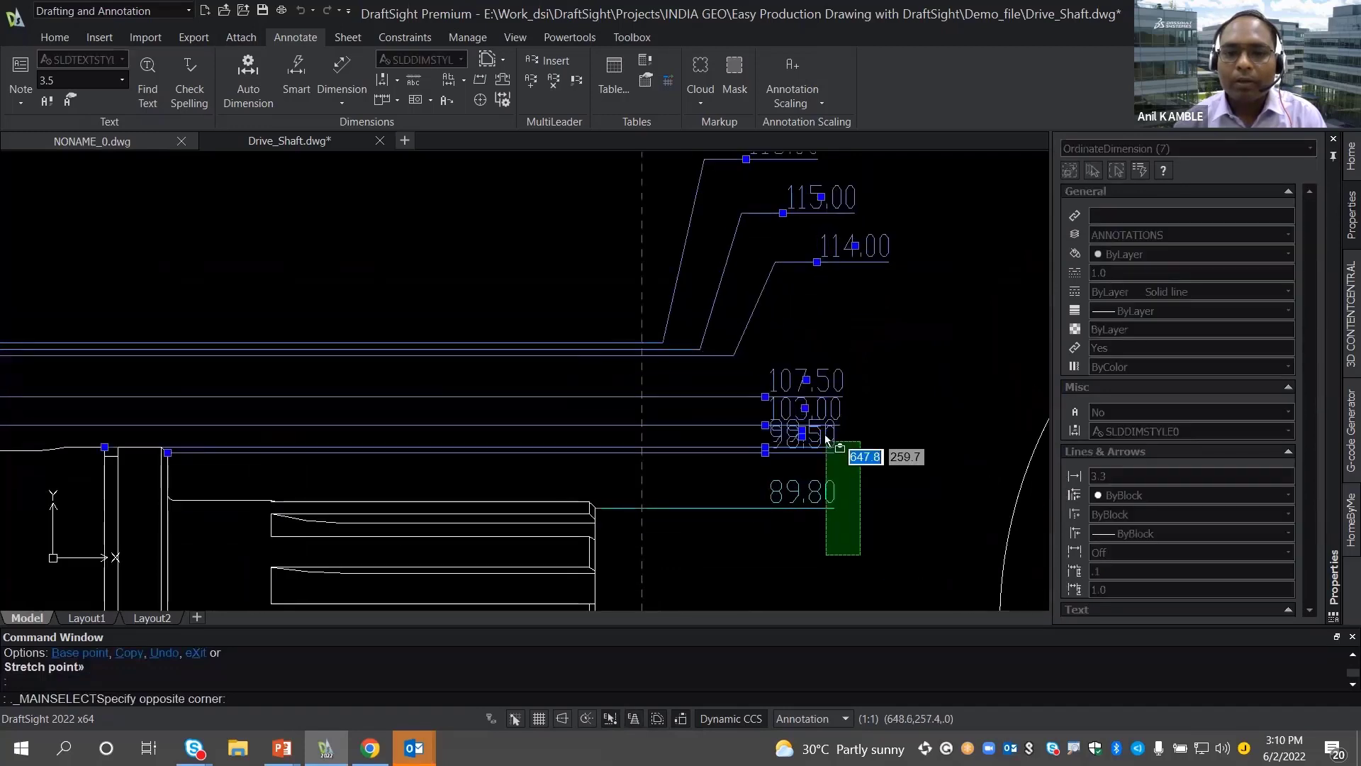
{"action": "left_click", "coordinate": [816, 375]}
{"action": "key", "text": "Delete"}
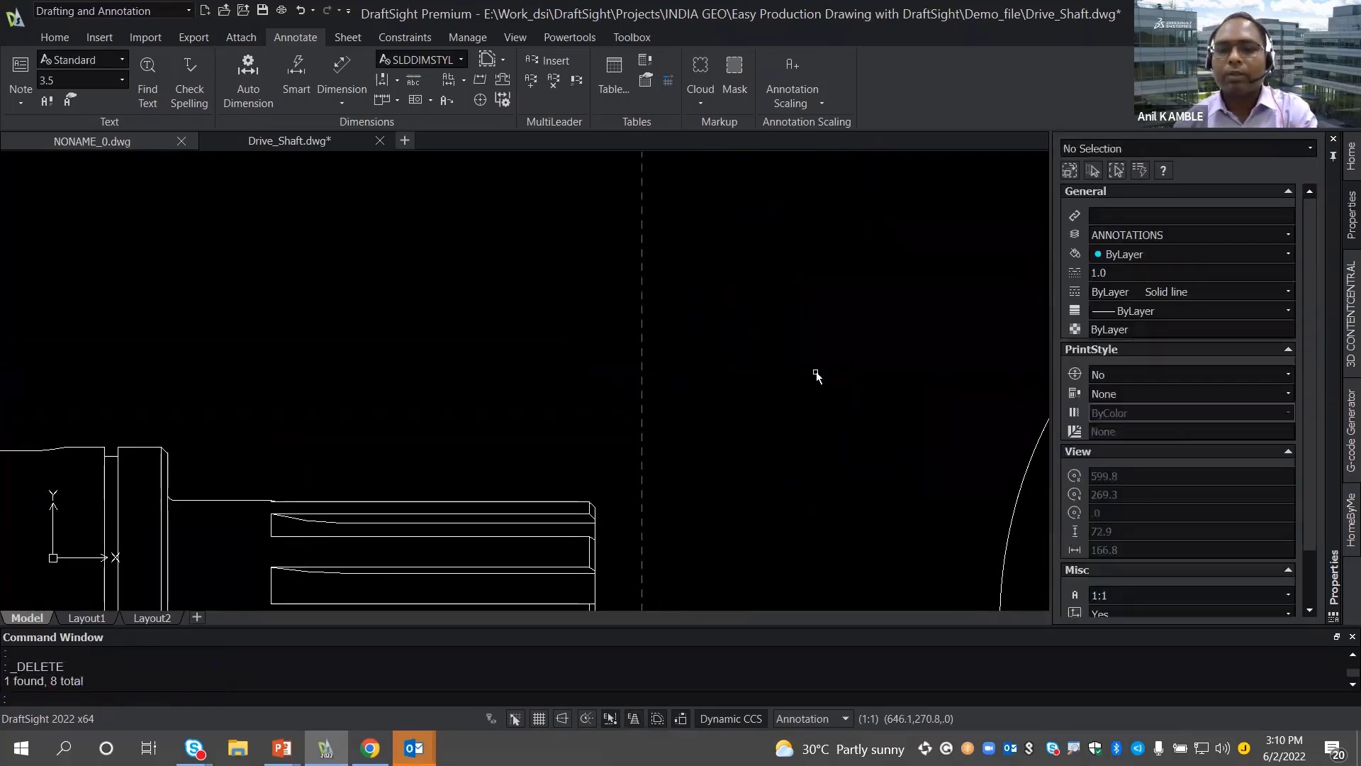
{"action": "key", "text": "ctrl+z"}
- Delete the ordinate dimensions from 89.80 up to 107.50, leaving out the three staggered ones above them
{"action": "left_click", "coordinate": [876, 528]}
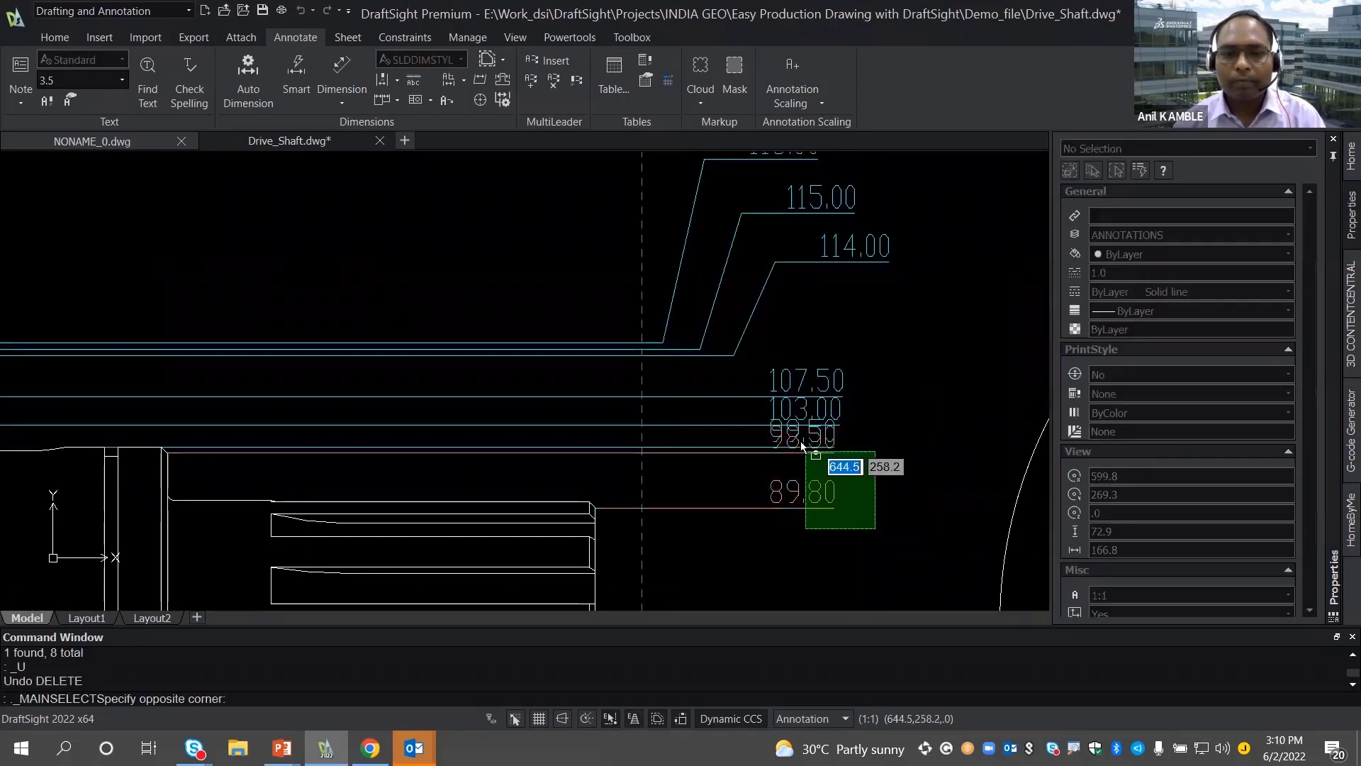
{"action": "left_click", "coordinate": [810, 369]}
{"action": "key", "text": "Delete"}
- Split the 114.00 ordinate dimension line with the default gap at the groove's right edge and at the shoulder edge before the square section
{"action": "scroll", "coordinate": [822, 372], "scroll_direction": "down", "scroll_amount": 3}
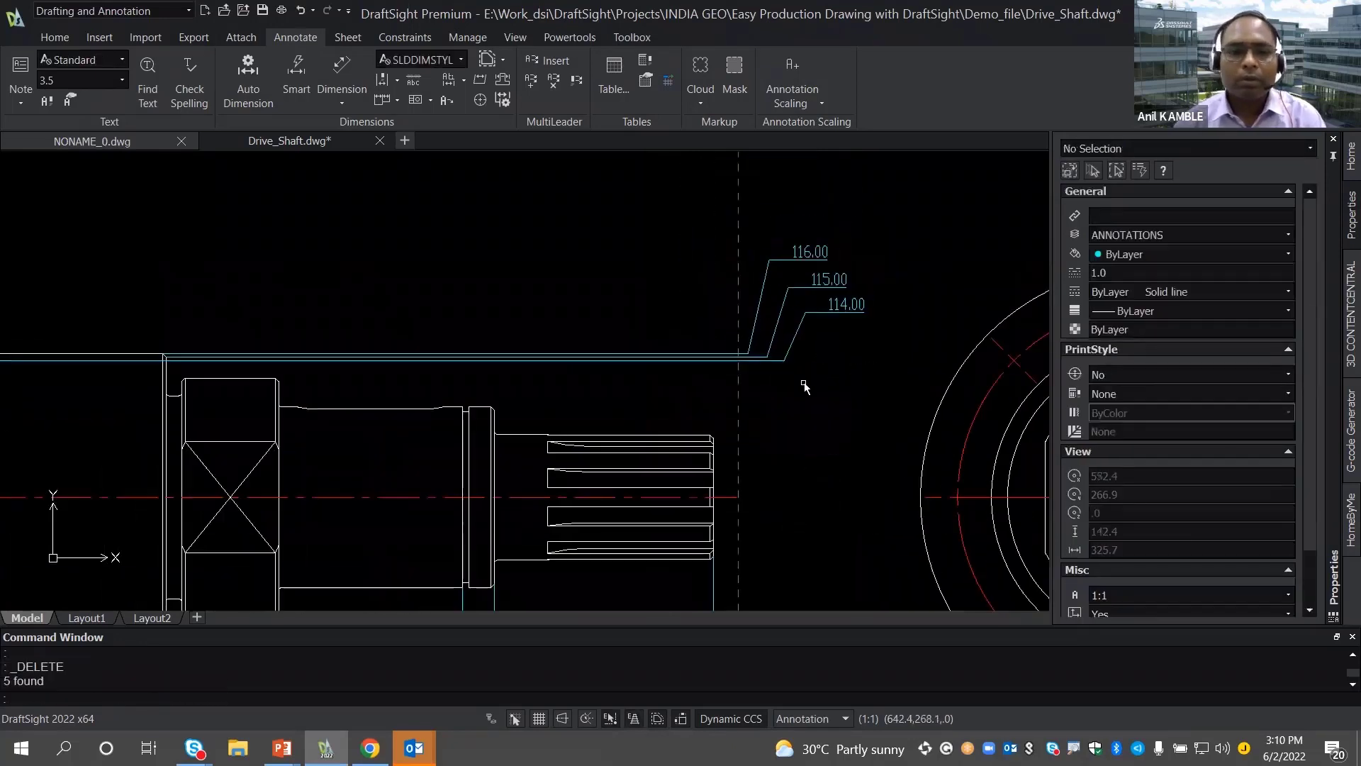
{"action": "middle_click_drag", "start_coordinate": [802, 386], "coordinate": [1049, 332]}
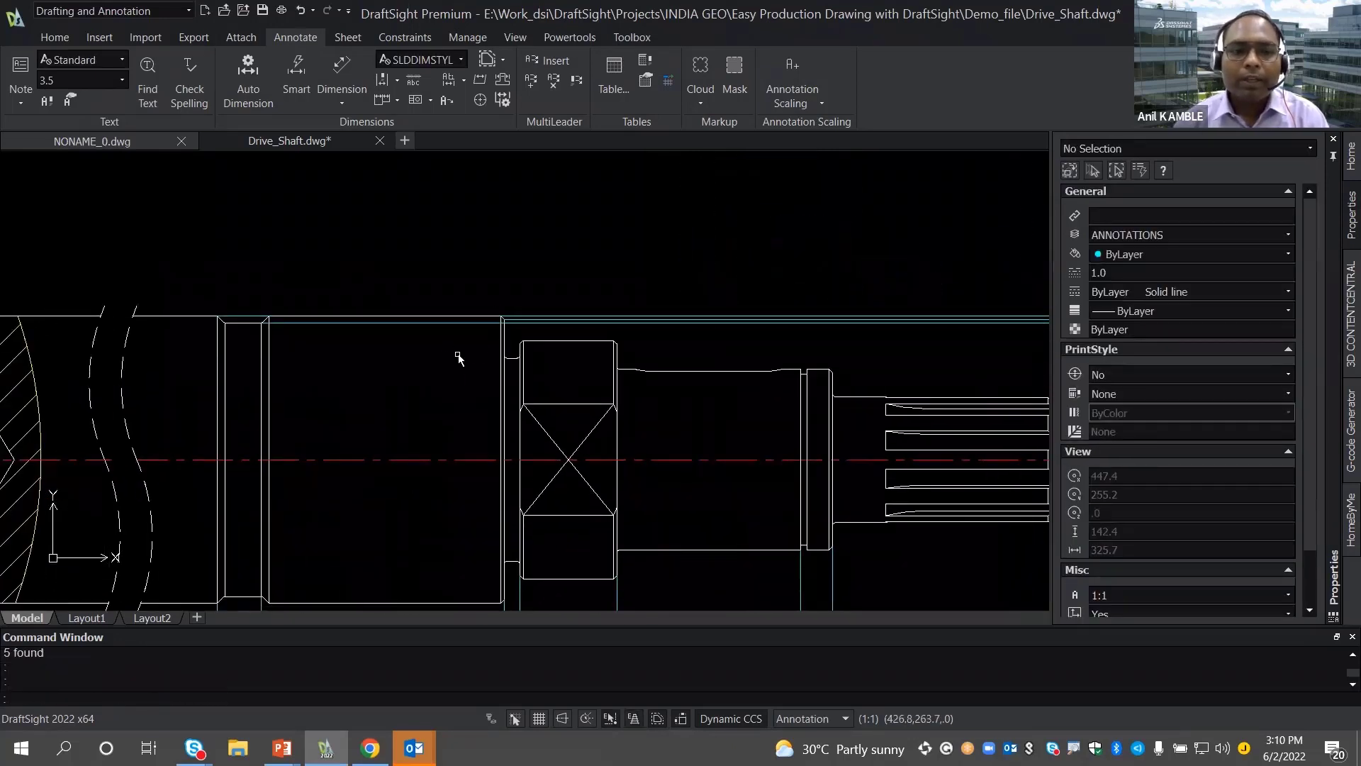
{"action": "middle_click_drag", "start_coordinate": [474, 349], "coordinate": [503, 341]}
{"action": "scroll", "coordinate": [510, 341], "scroll_direction": "up", "scroll_amount": 1}
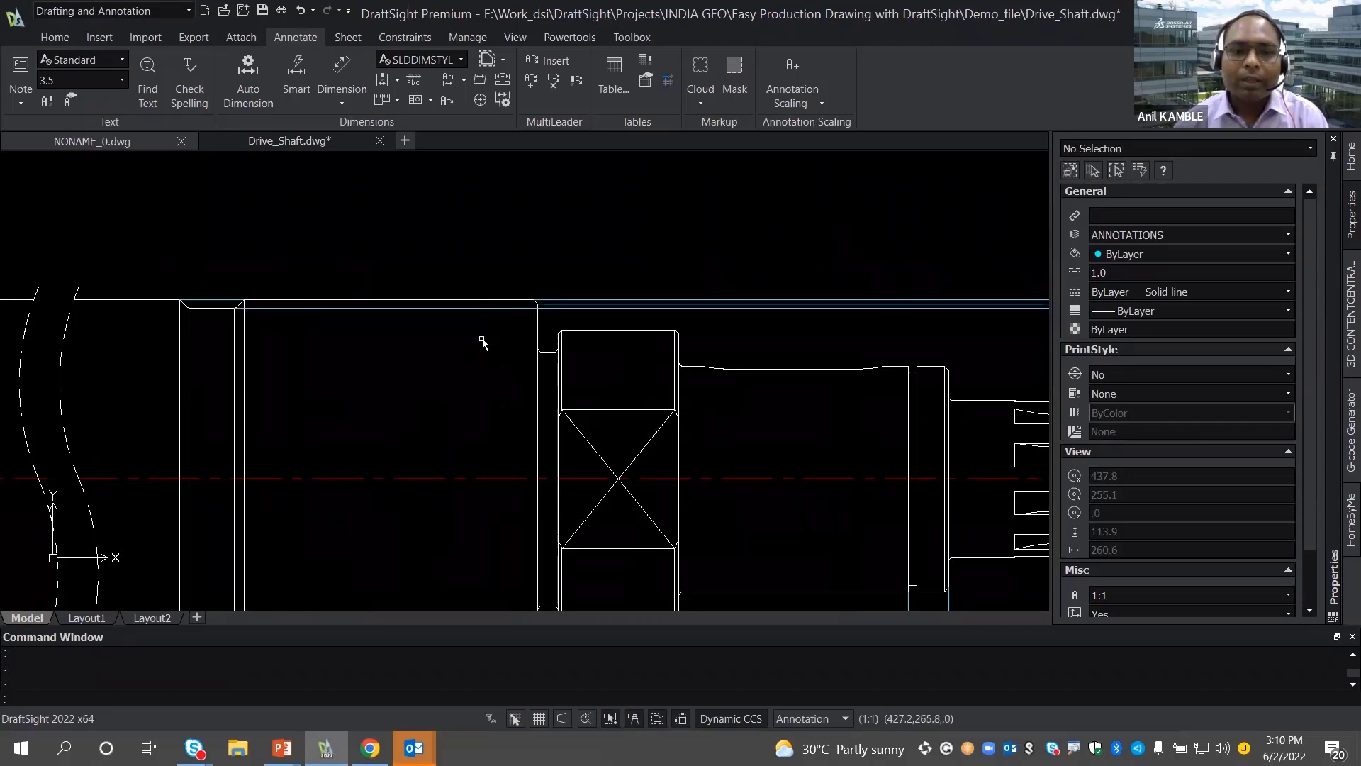
{"action": "middle_click_drag", "start_coordinate": [482, 343], "coordinate": [583, 328]}
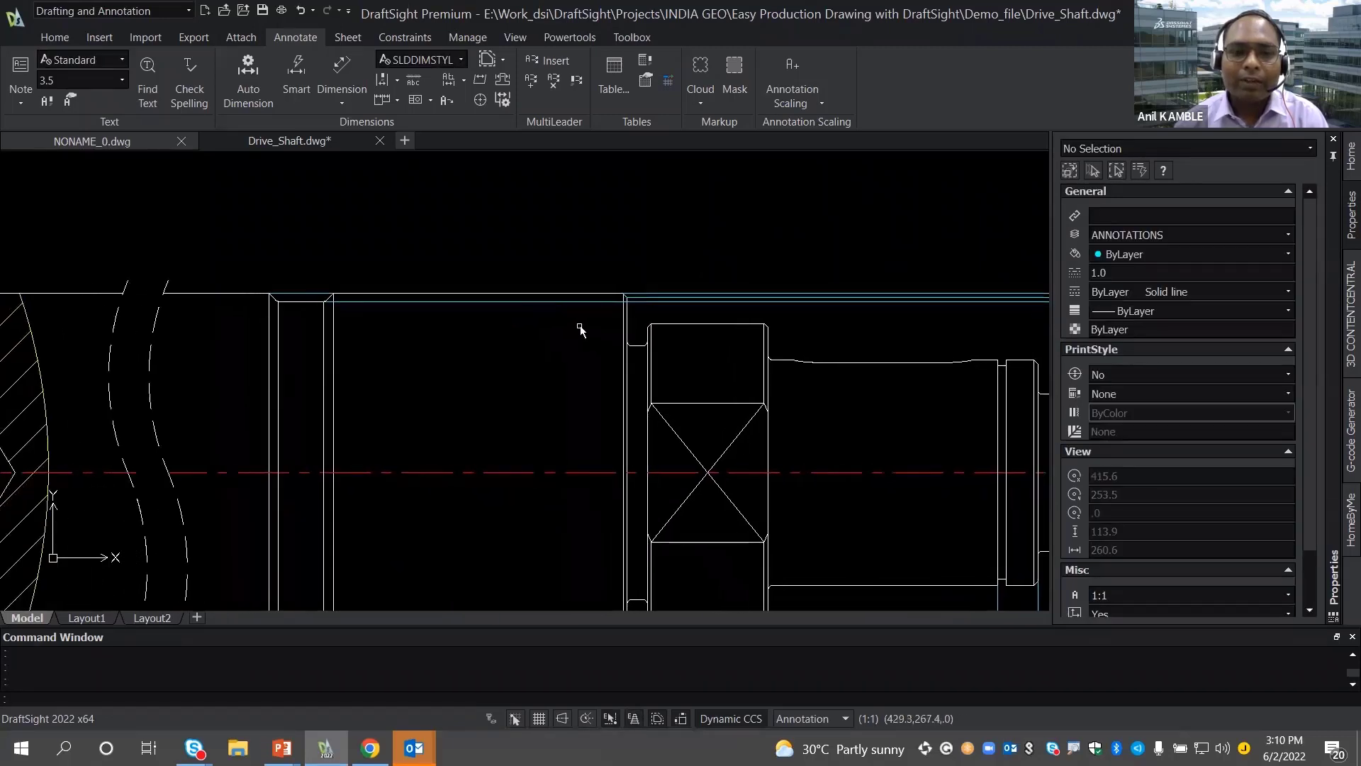
{"action": "left_click", "coordinate": [504, 81]}
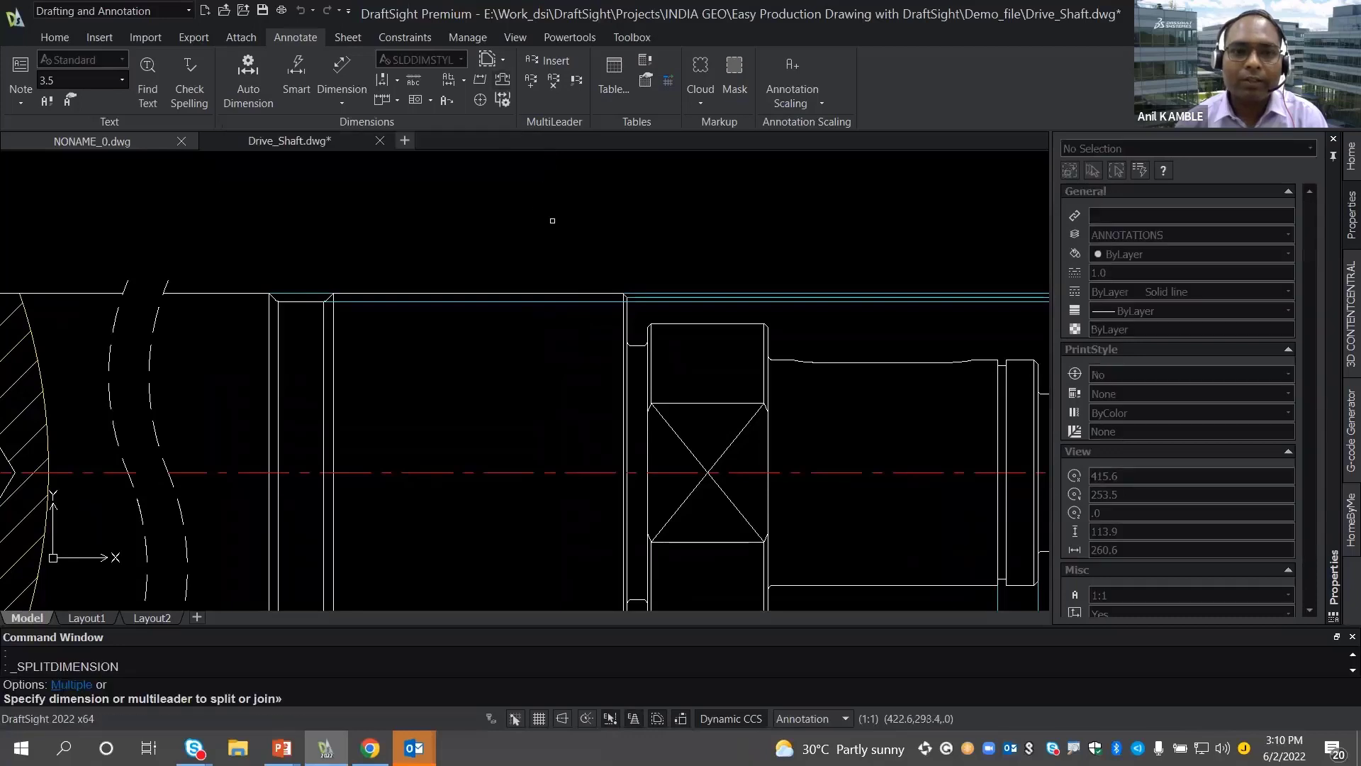
{"action": "middle_click_drag", "start_coordinate": [550, 219], "coordinate": [506, 233]}
{"action": "scroll", "coordinate": [416, 341], "scroll_direction": "up", "scroll_amount": 2}
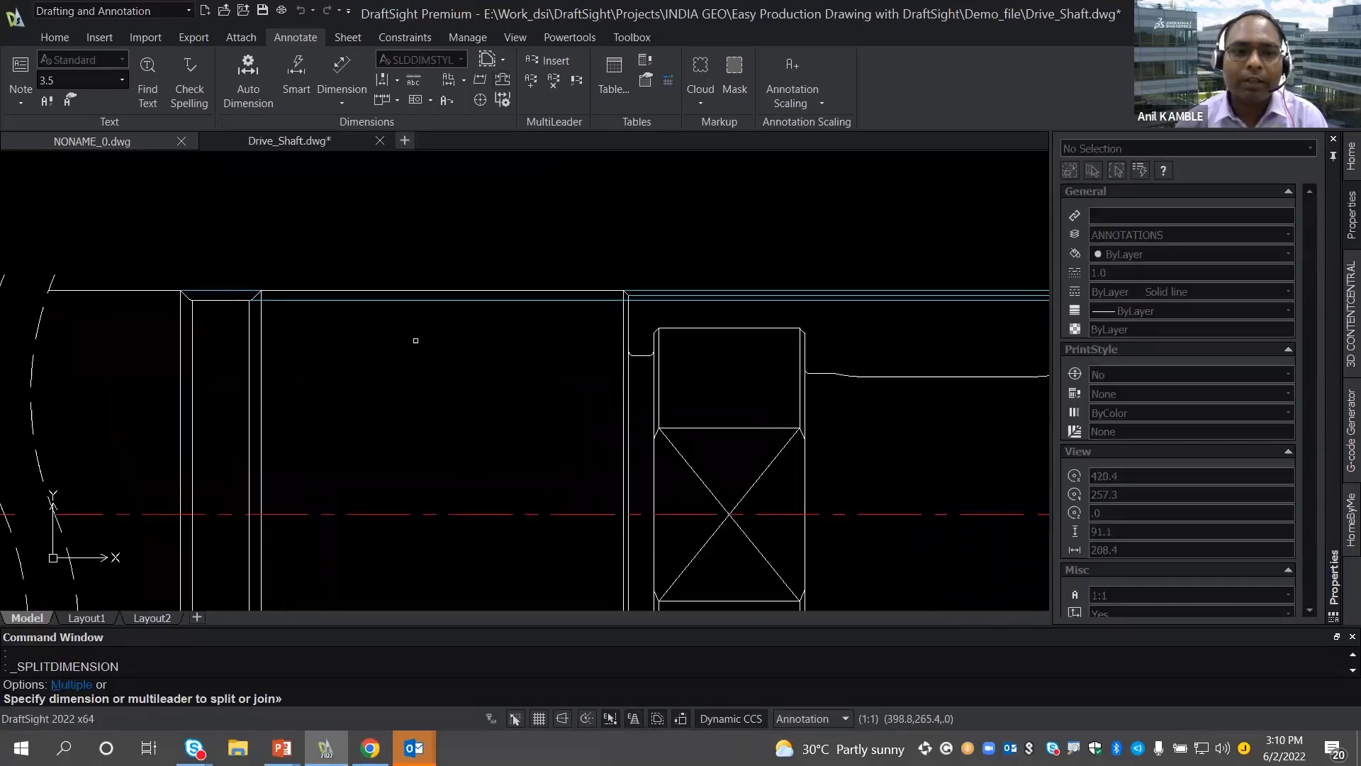
{"action": "left_click", "coordinate": [410, 303]}
{"action": "scroll", "coordinate": [262, 329], "scroll_direction": "up", "scroll_amount": 1}
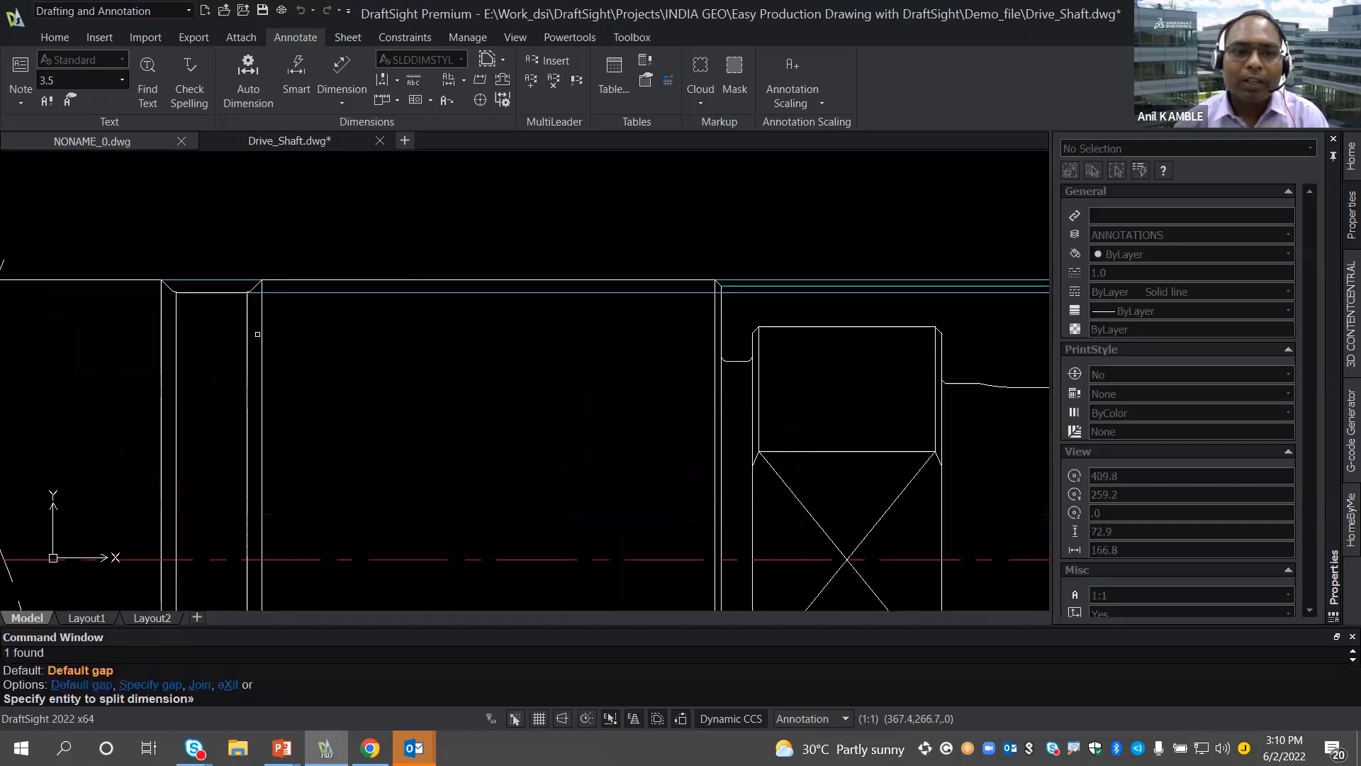
{"action": "middle_click_drag", "start_coordinate": [512, 341], "coordinate": [294, 352]}
{"action": "left_click", "coordinate": [501, 327]}
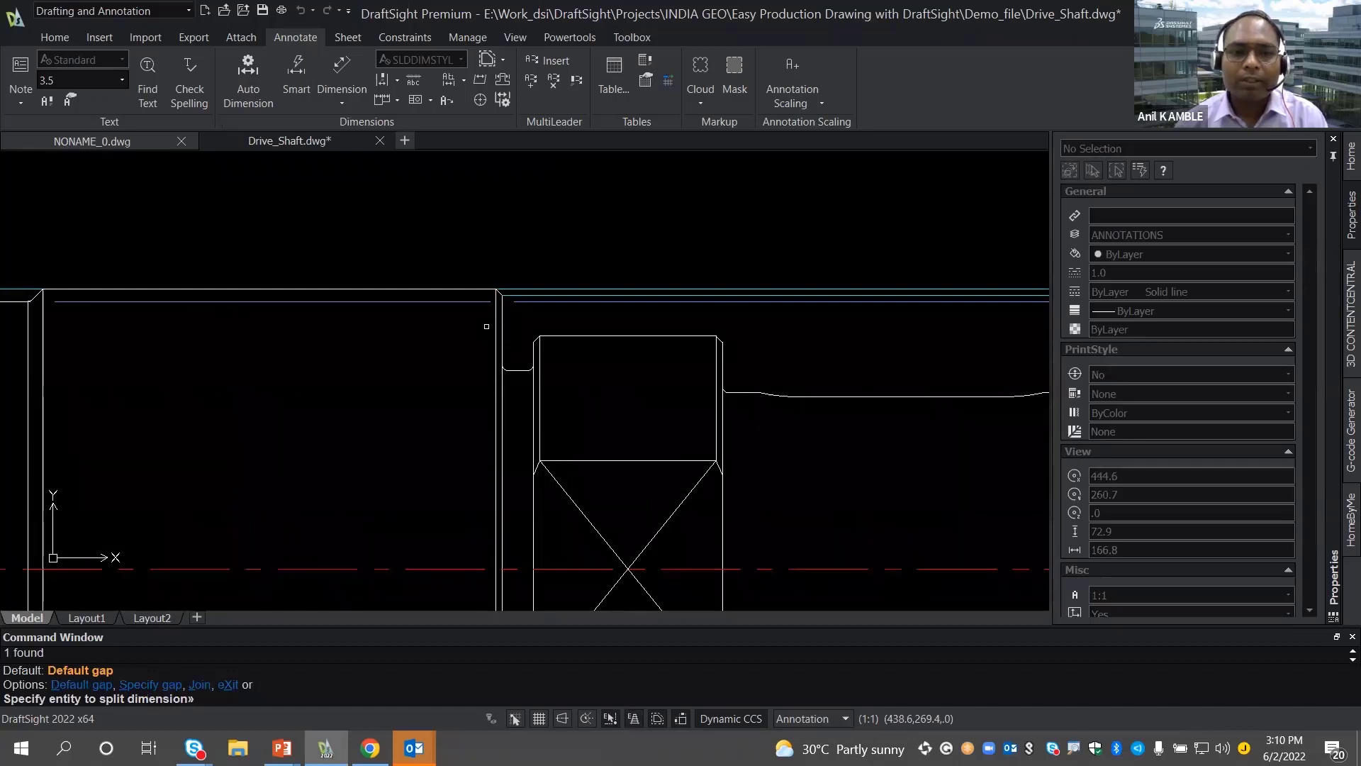
{"action": "key", "text": "Escape"}
- Examine the split dimension line and the horizontal dimensions along the main shaft view
{"action": "scroll", "coordinate": [487, 328], "scroll_direction": "down", "scroll_amount": 1}
{"action": "mouse_move", "coordinate": [487, 327]}
{"action": "middle_mouse_down"}
{"action": "mouse_move", "coordinate": [576, 303]}
{"action": "mouse_move", "coordinate": [255, 313]}
{"action": "middle_mouse_up"}
{"action": "scroll", "coordinate": [491, 289], "scroll_direction": "down", "scroll_amount": 1}
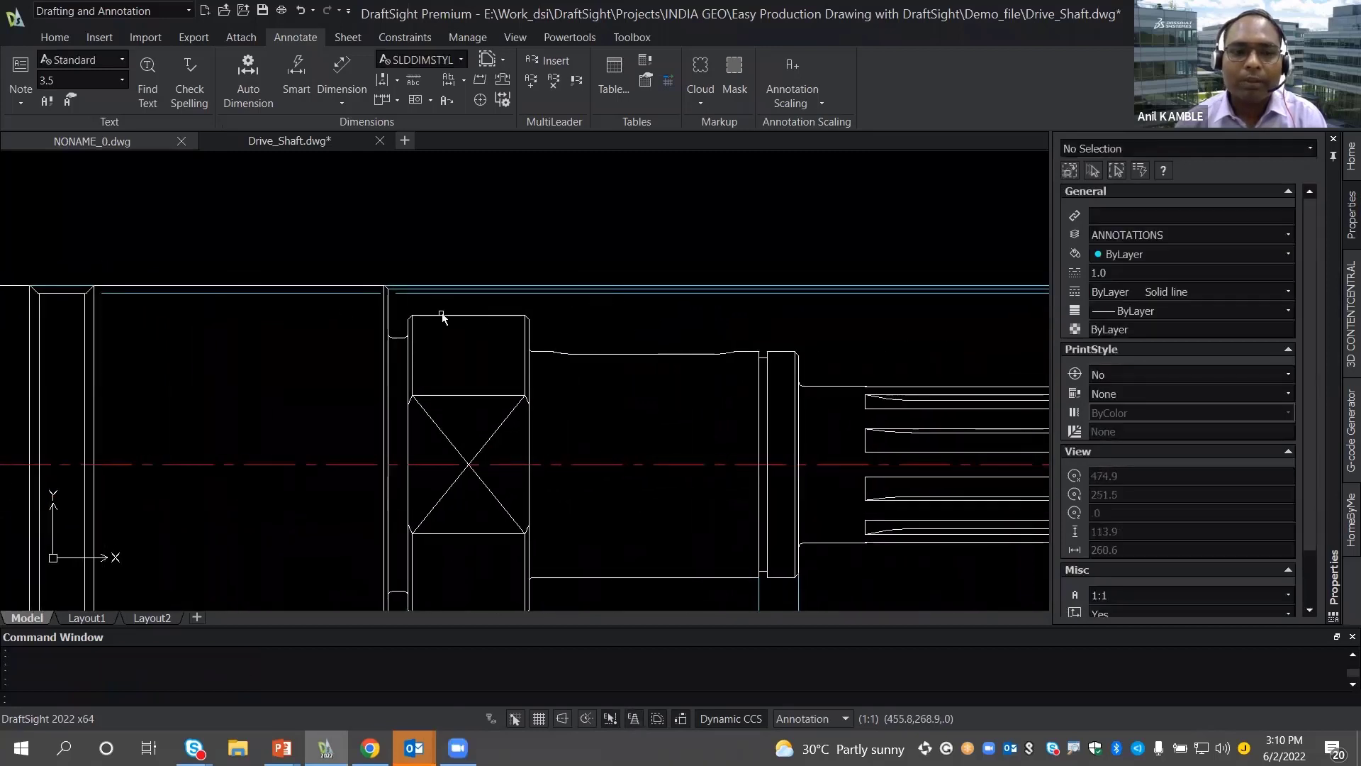
{"action": "middle_click_drag", "start_coordinate": [446, 313], "coordinate": [562, 290]}
{"action": "scroll", "coordinate": [567, 293], "scroll_direction": "down", "scroll_amount": 1}
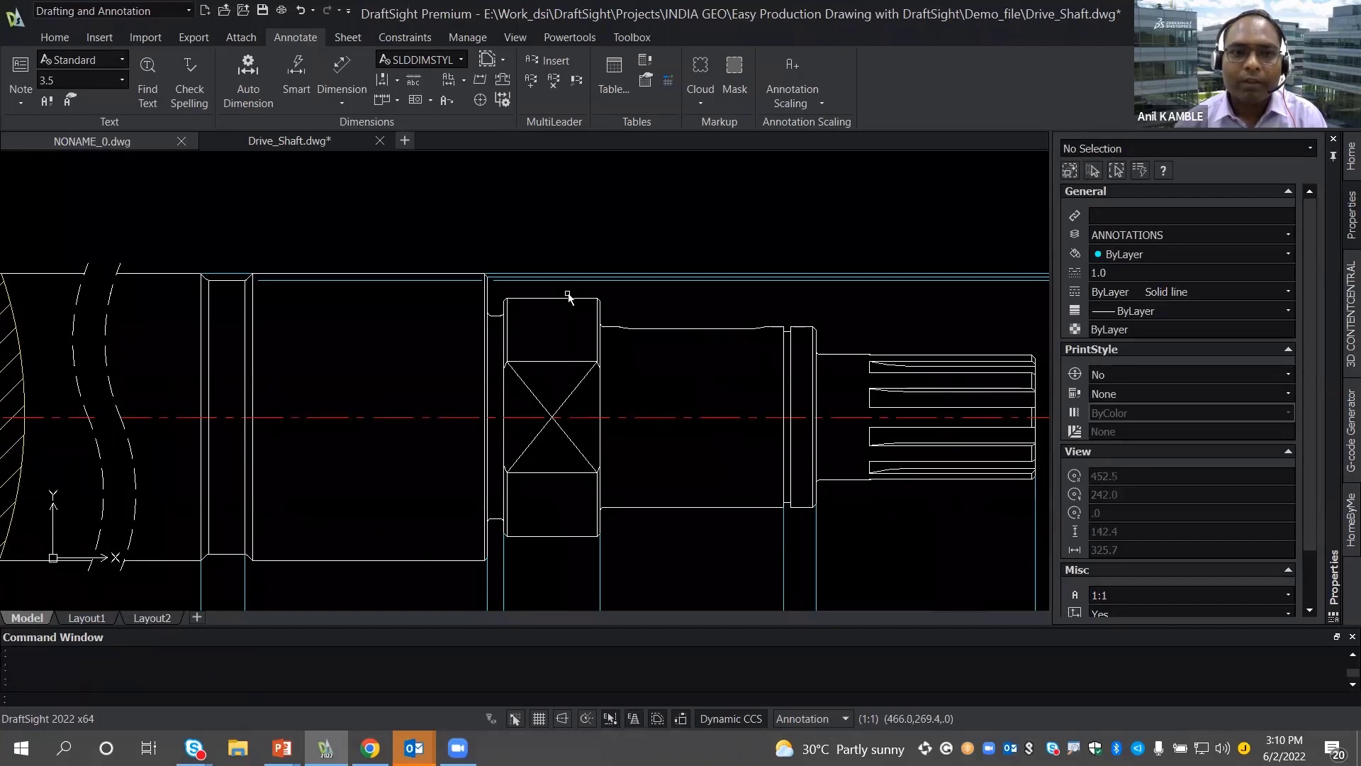
{"action": "scroll", "coordinate": [568, 293], "scroll_direction": "down", "scroll_amount": 2}
{"action": "mouse_move", "coordinate": [459, 357]}
{"action": "middle_mouse_down"}
{"action": "mouse_move", "coordinate": [577, 328]}
{"action": "mouse_move", "coordinate": [890, 297]}
{"action": "middle_mouse_up"}
{"action": "middle_click_drag", "start_coordinate": [691, 316], "coordinate": [817, 311]}
{"action": "scroll", "coordinate": [425, 314], "scroll_direction": "up", "scroll_amount": 1}
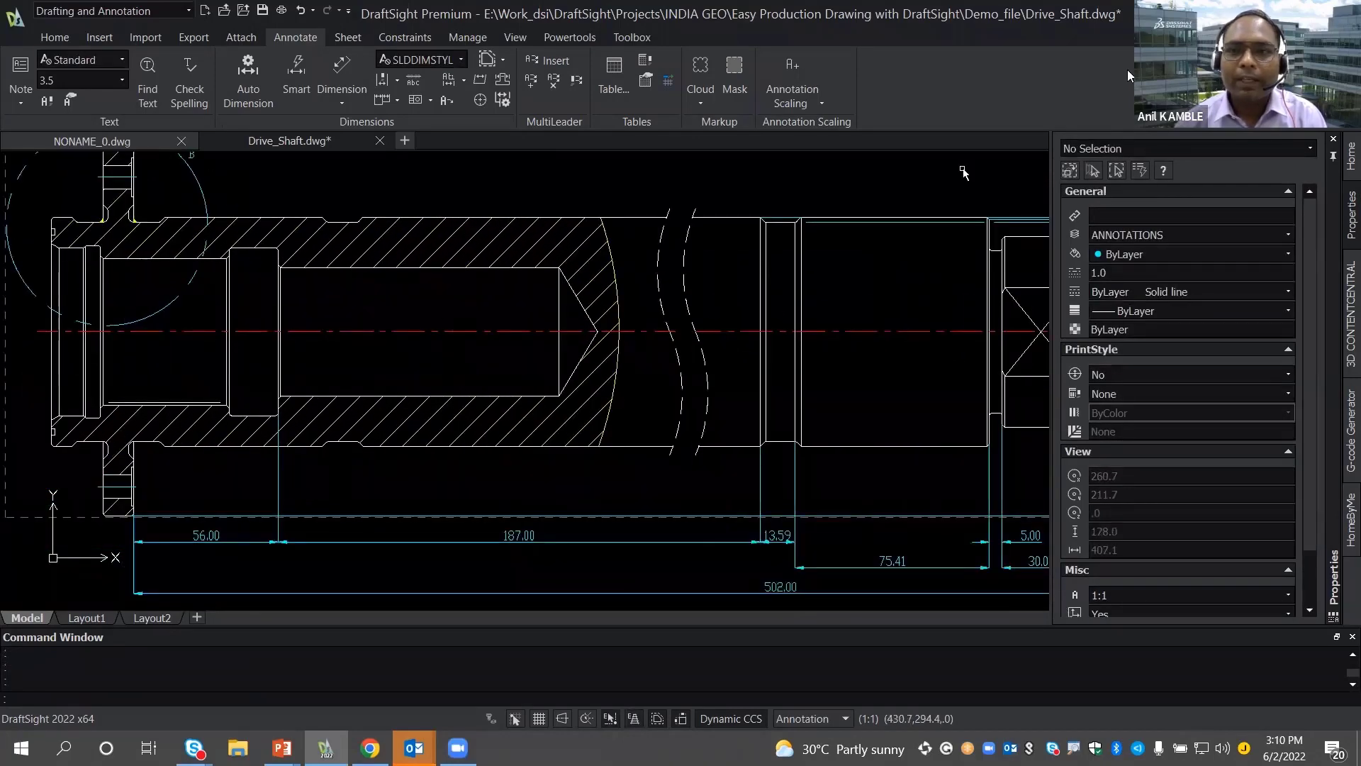
{"action": "left_click", "coordinate": [1048, 23]}
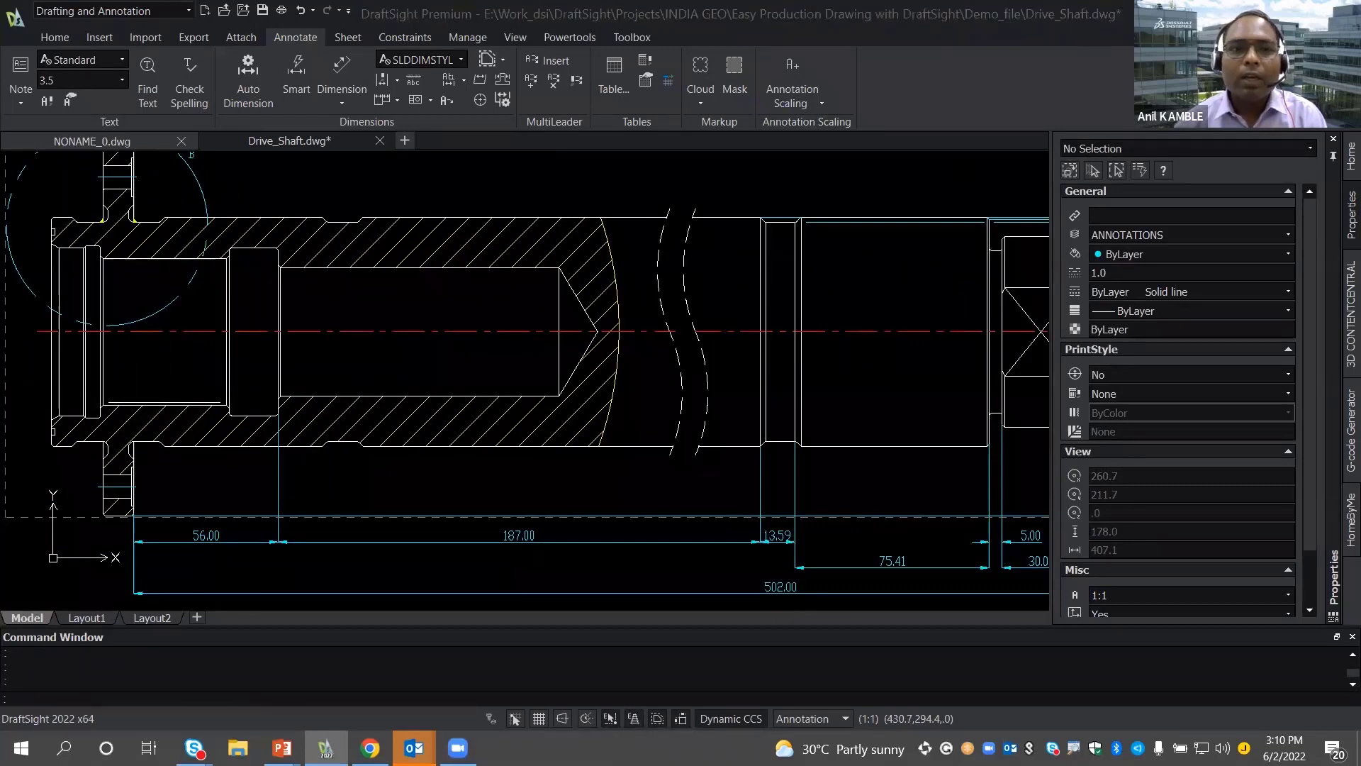
- Add a vertical smart dimension for the blind bore's diameter, placed inside the bore just before its conical end
{"action": "middle_click_drag", "start_coordinate": [425, 330], "coordinate": [445, 329]}
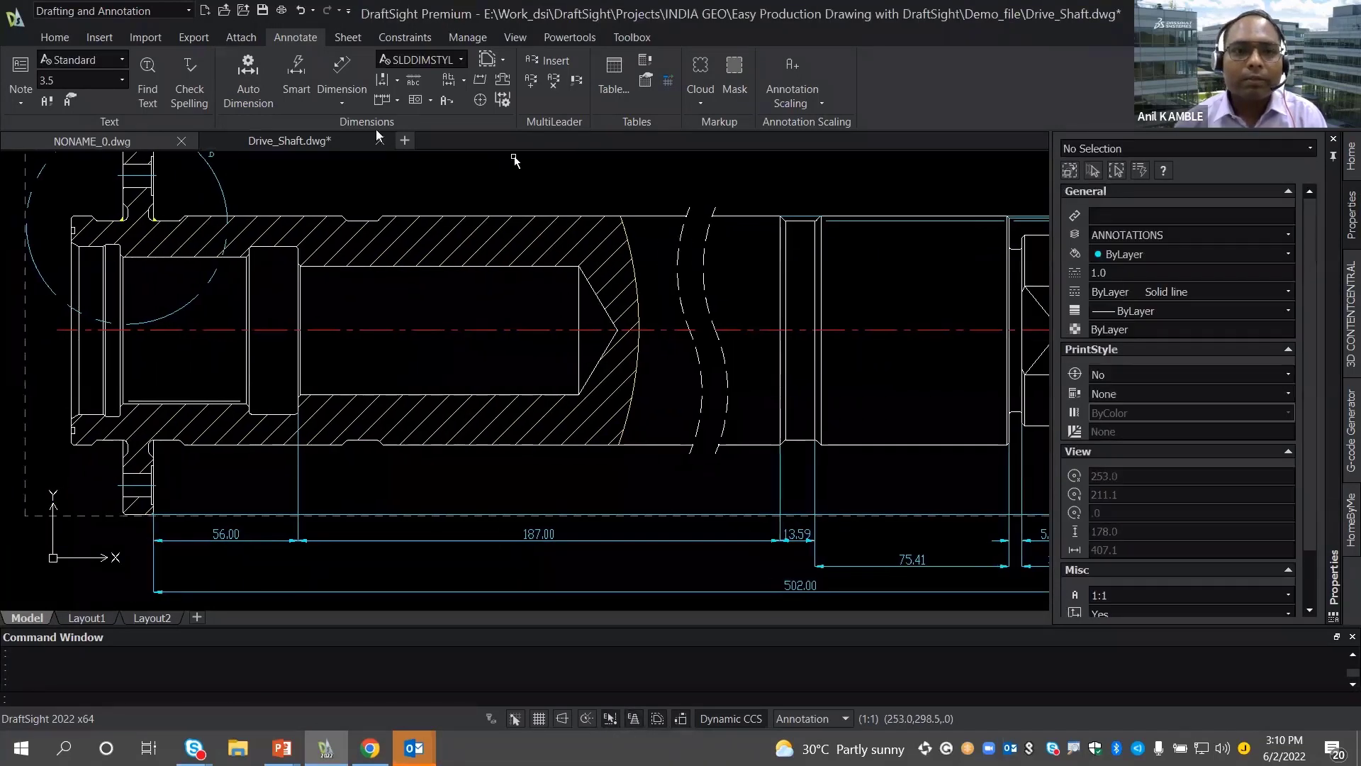
{"action": "left_click", "coordinate": [296, 78]}
{"action": "scroll", "coordinate": [520, 305], "scroll_direction": "up", "scroll_amount": 1}
{"action": "middle_click_drag", "start_coordinate": [596, 307], "coordinate": [703, 318]}
{"action": "left_click", "coordinate": [703, 316]}
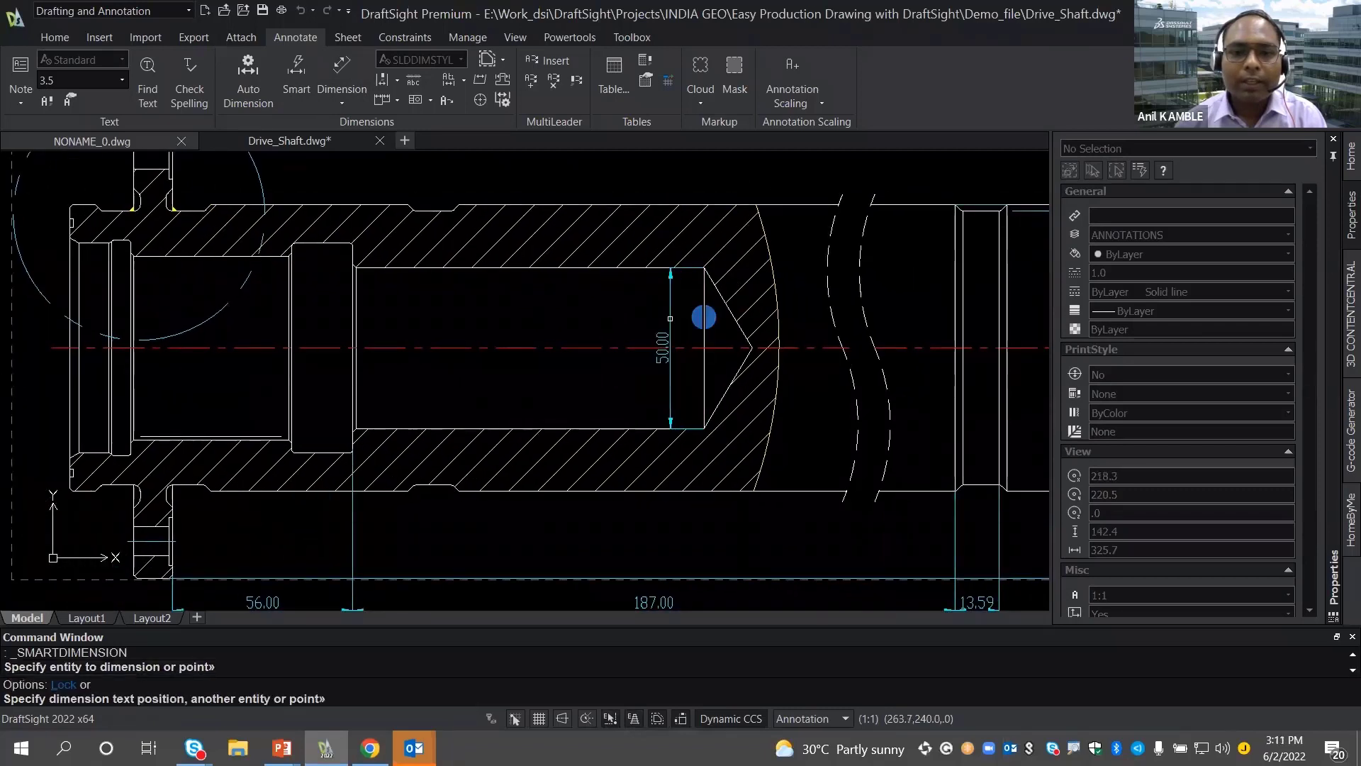
{"action": "left_click", "coordinate": [670, 326]}
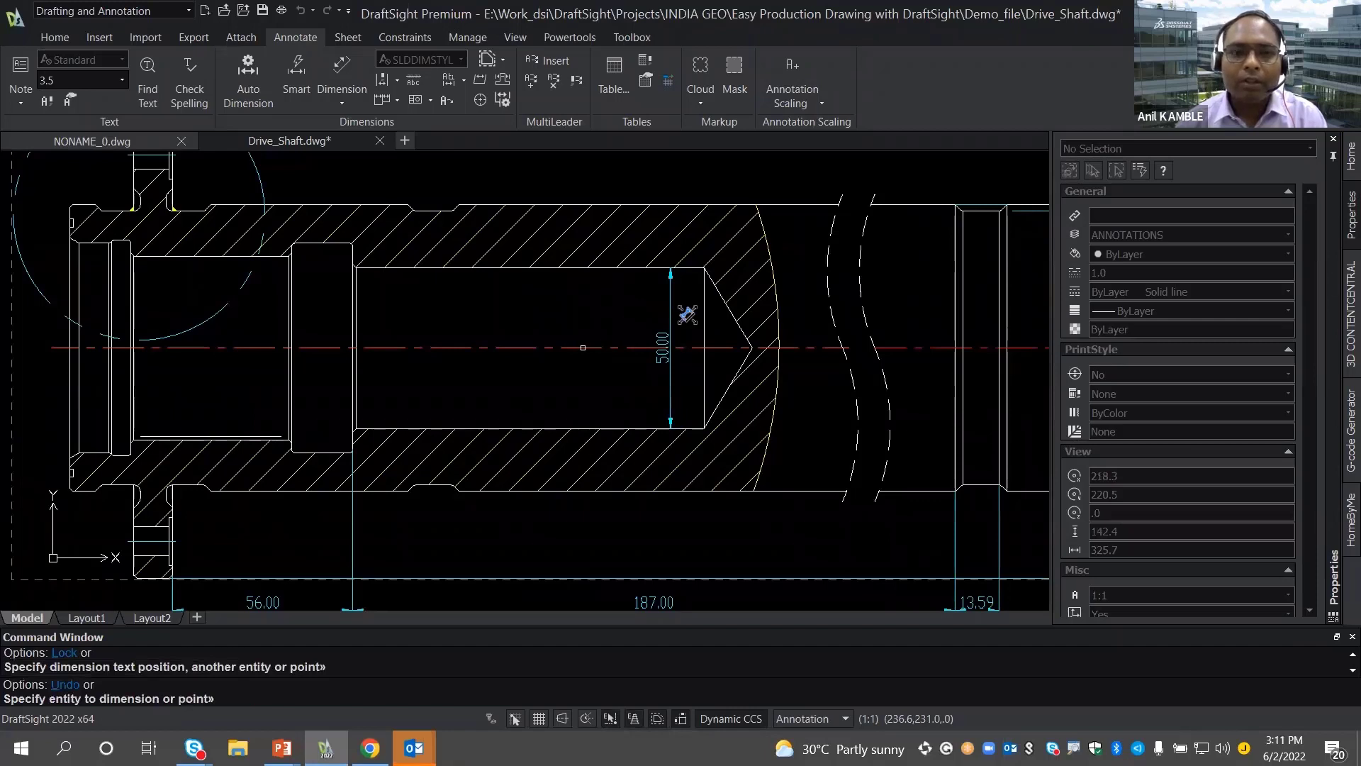
{"action": "key", "text": "Escape"}
- Look through the available dimension styles and open the dimension style settings with the DIMSTY command
{"action": "middle_click_drag", "start_coordinate": [583, 348], "coordinate": [685, 322]}
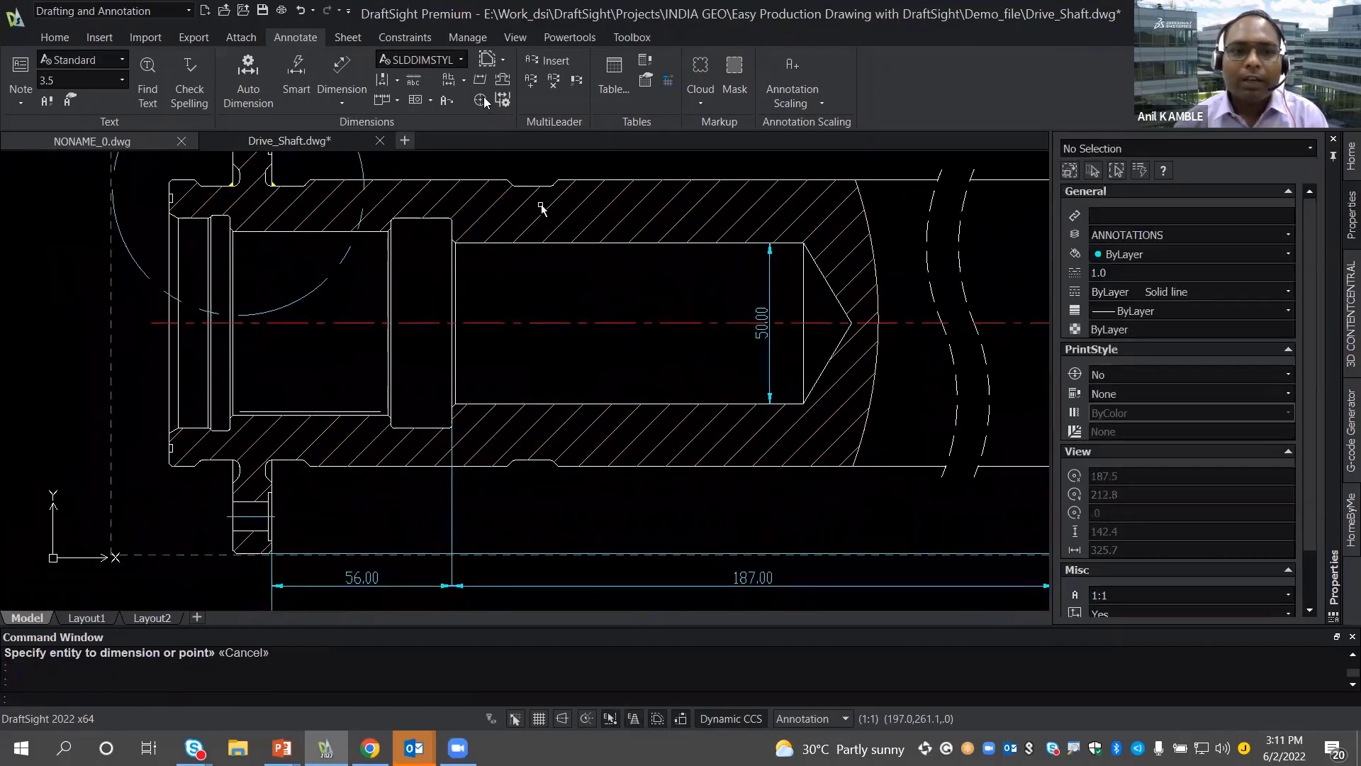
{"action": "left_click", "coordinate": [461, 61]}
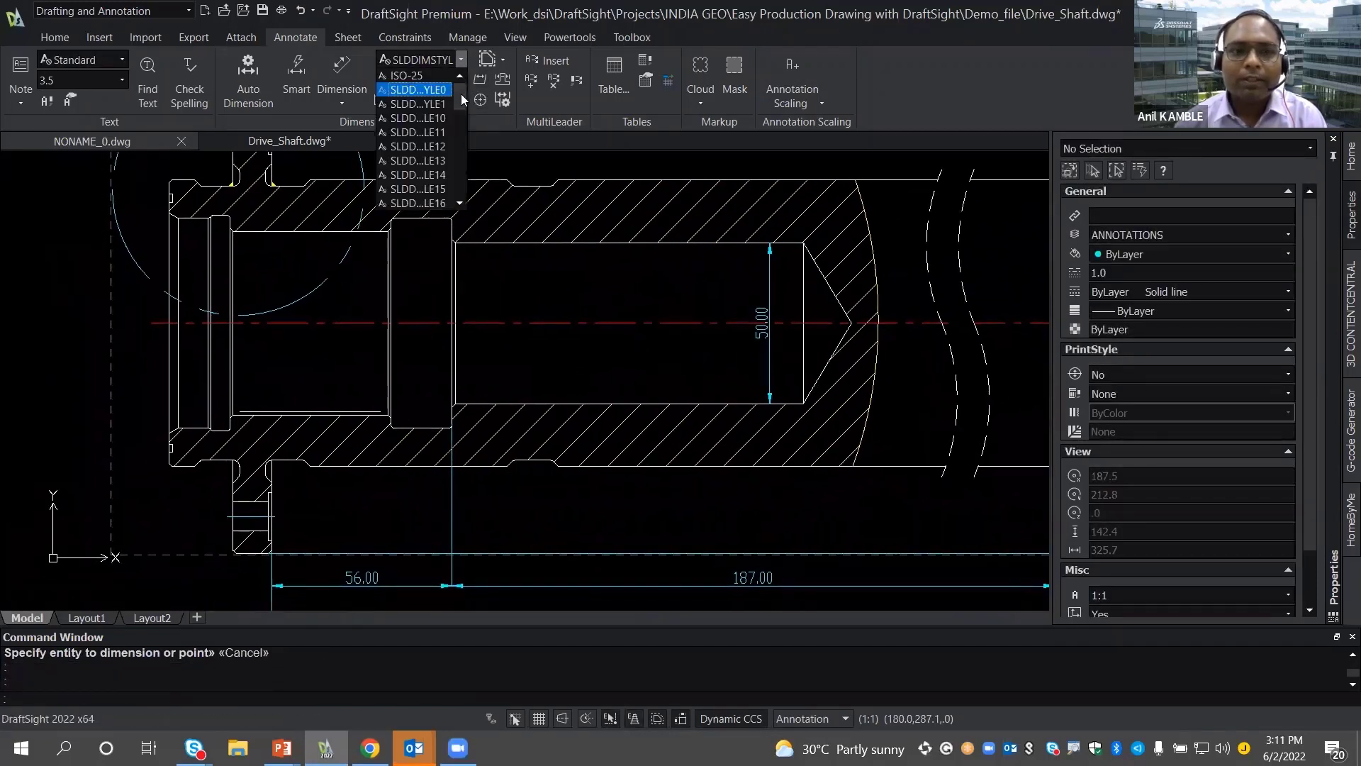
{"action": "left_click_drag", "start_coordinate": [461, 94], "coordinate": [462, 105]}
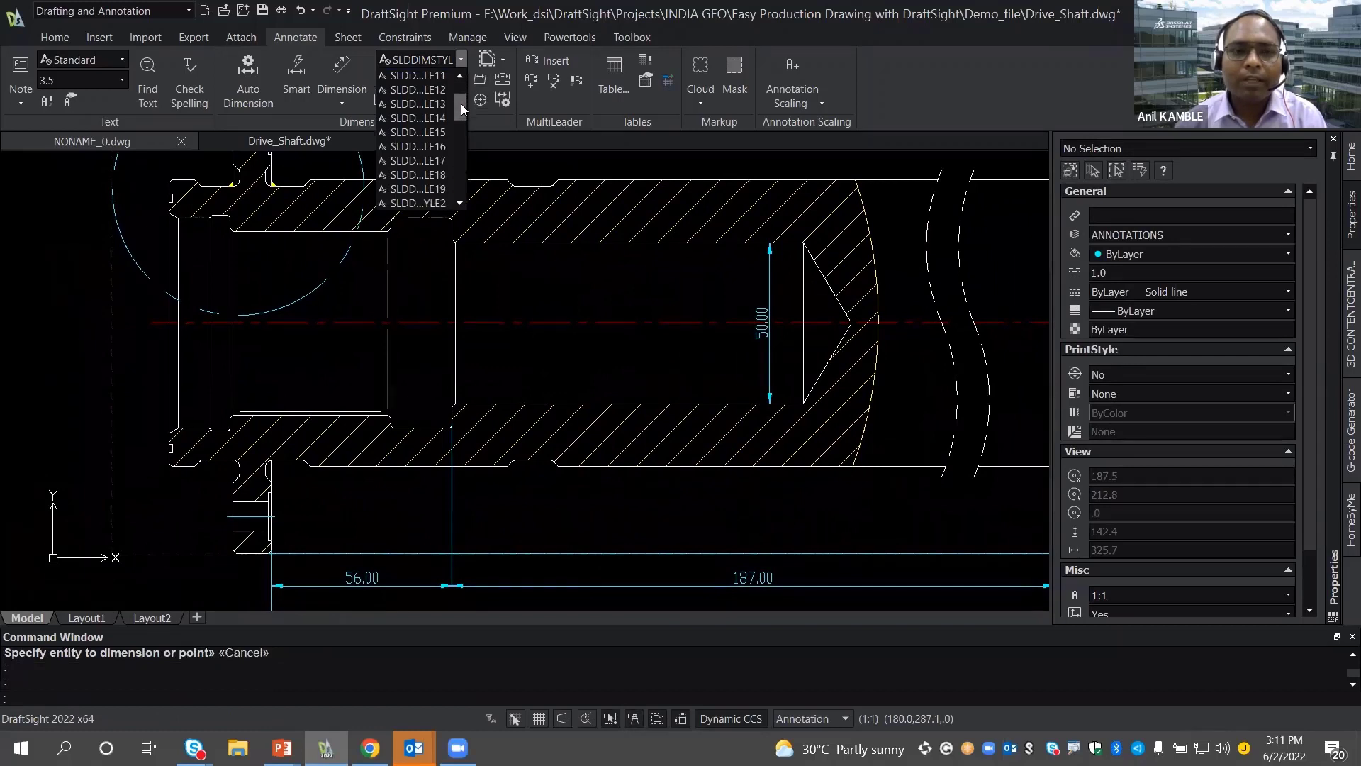
{"action": "left_click", "coordinate": [531, 259]}
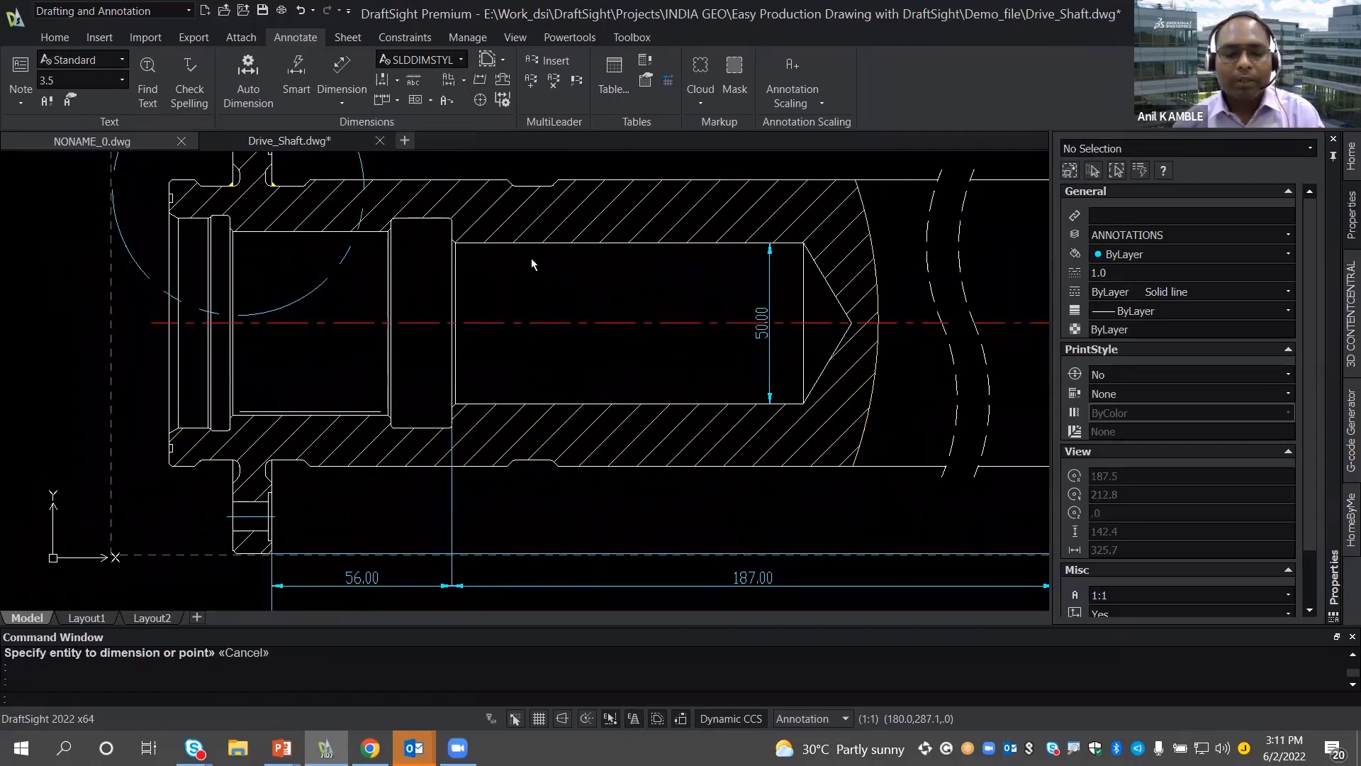
{"action": "type", "text": "Dim"}
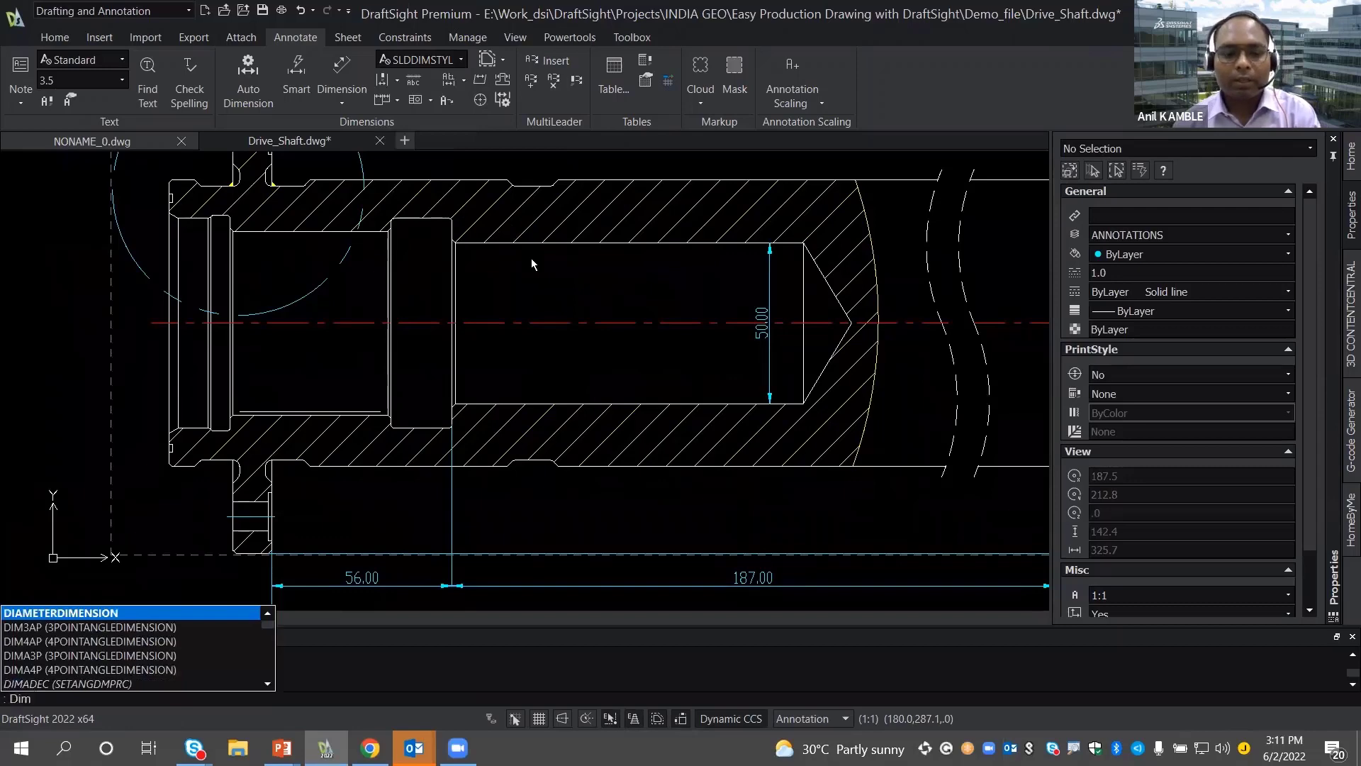
{"action": "type", "text": "sty"}
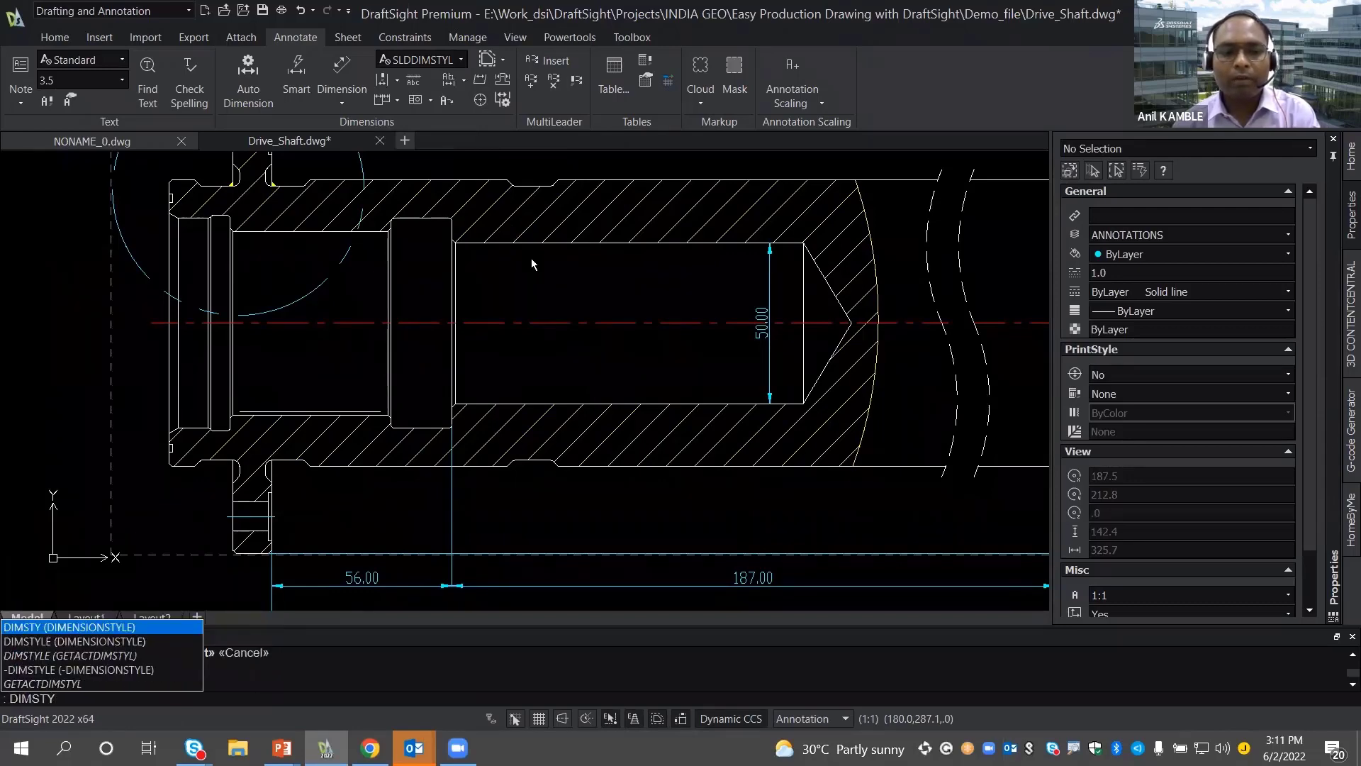
{"action": "key", "text": "Return"}
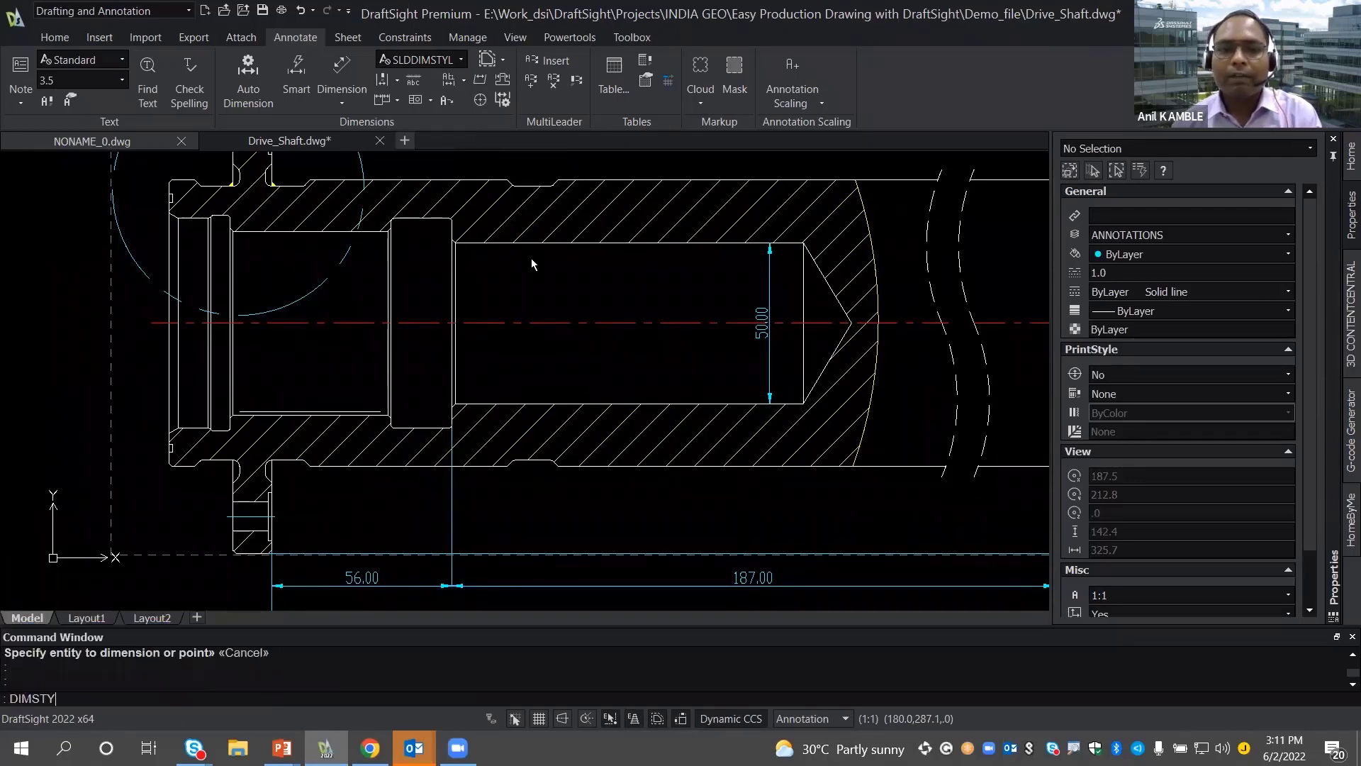
{"action": "key", "text": "Return"}
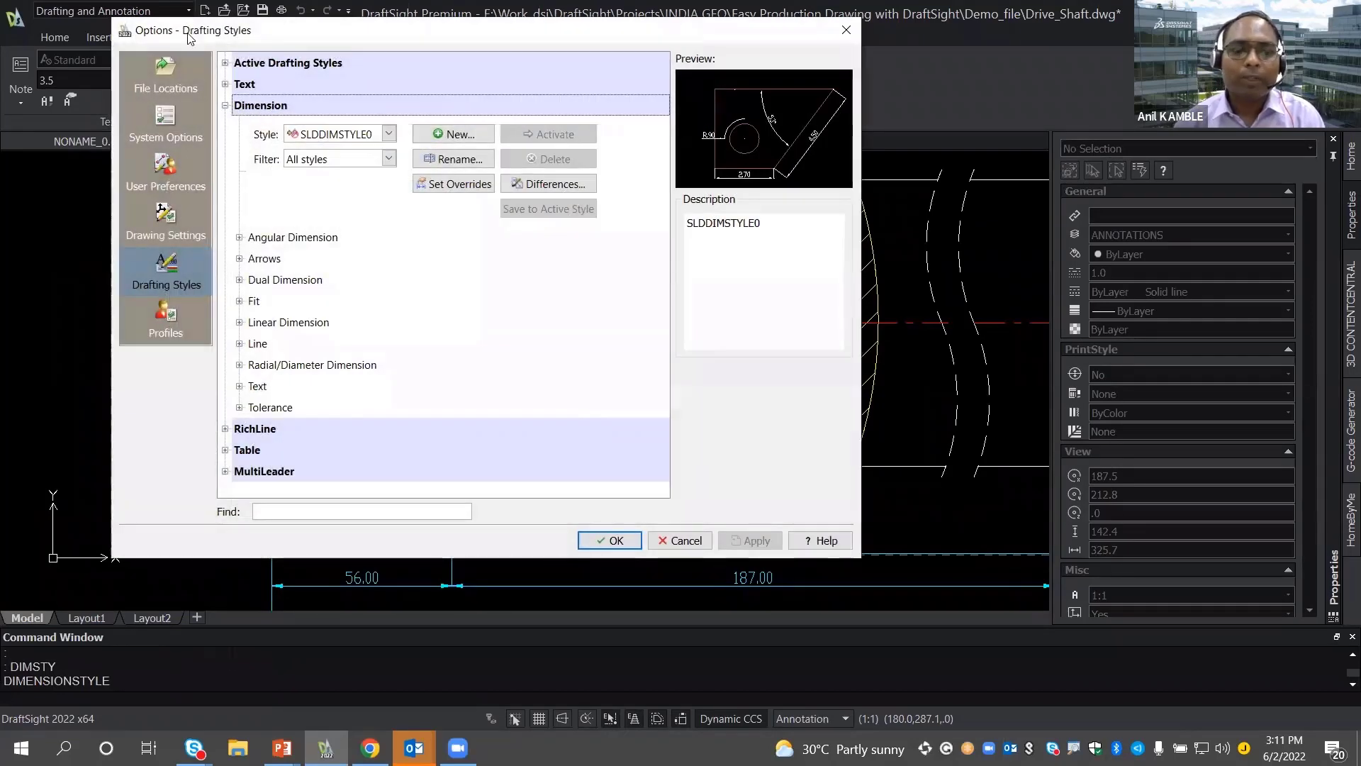
{"action": "left_click_drag", "start_coordinate": [188, 34], "coordinate": [297, 105]}
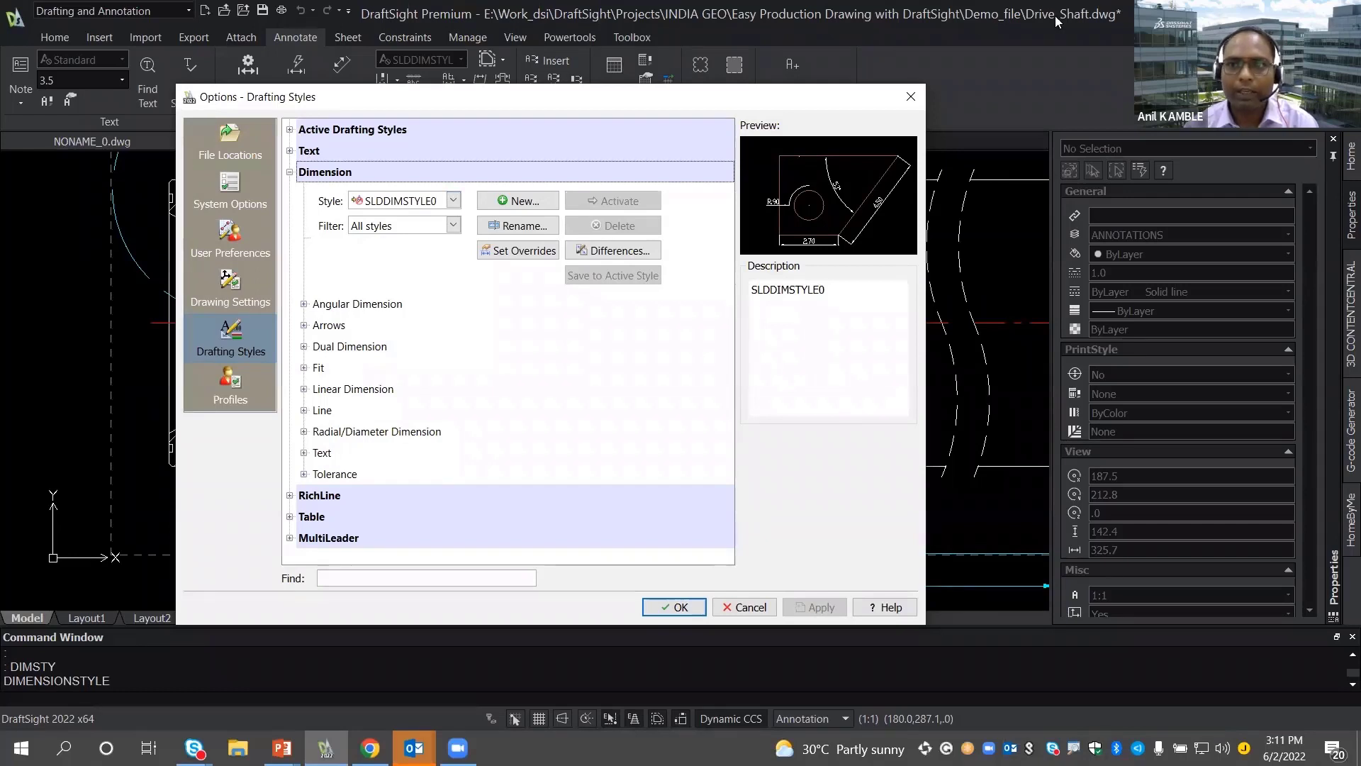
- Compare dimension style SLDDIMSTYLE0 with SLDDIMSTYLE4 and close the style settings without changing anything
{"action": "left_click", "coordinate": [454, 201]}
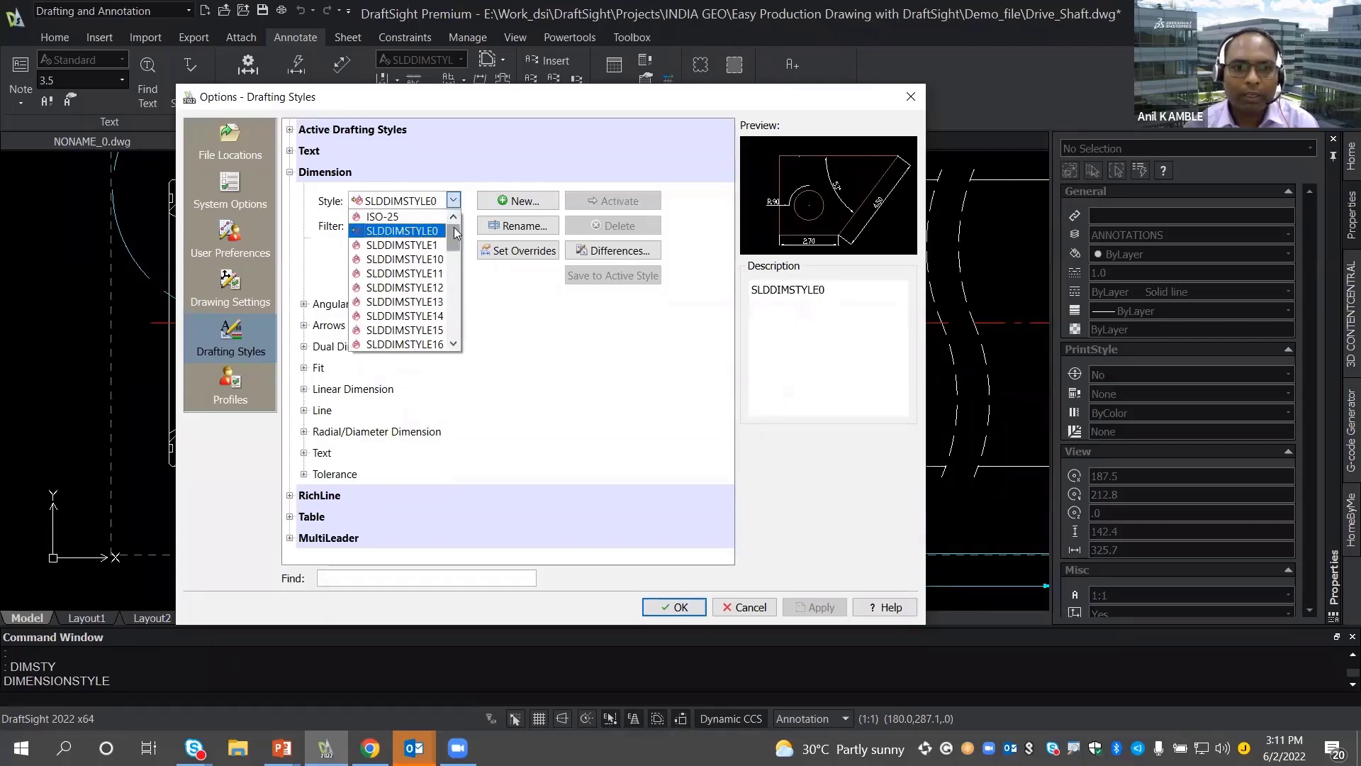
{"action": "scroll", "coordinate": [453, 235], "scroll_direction": "down", "scroll_amount": 1}
{"action": "mouse_move", "coordinate": [456, 246]}
{"action": "left_mouse_down"}
{"action": "mouse_move", "coordinate": [469, 318]}
{"action": "mouse_move", "coordinate": [473, 238]}
{"action": "left_mouse_up"}
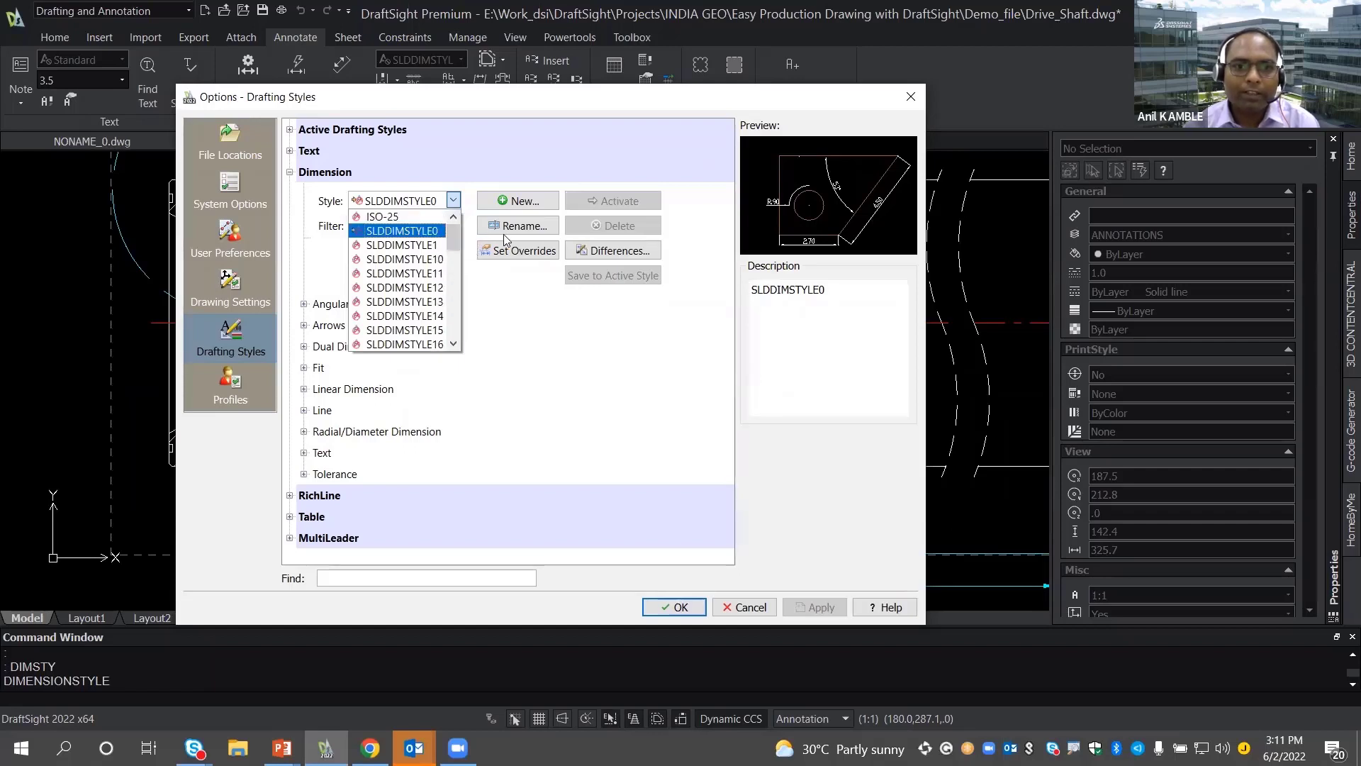
{"action": "left_click", "coordinate": [614, 250]}
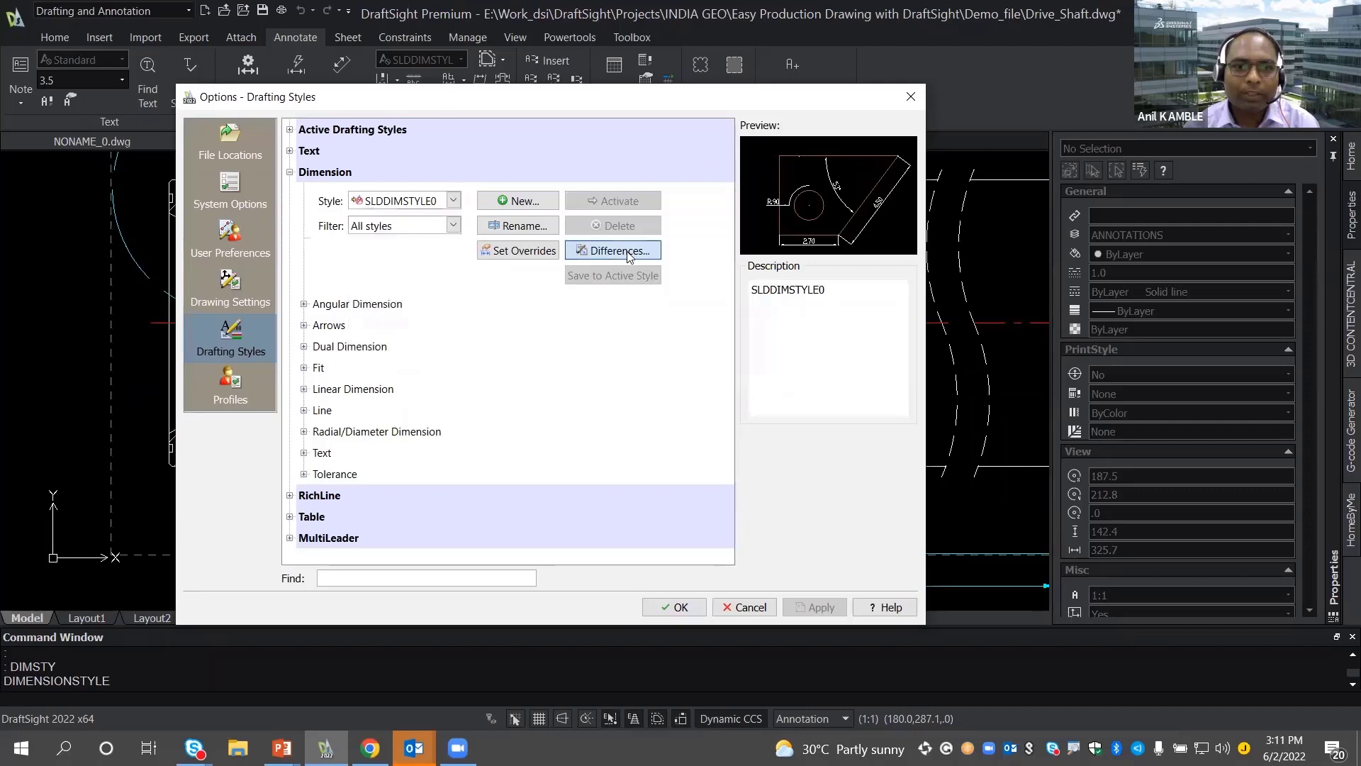
{"action": "left_click", "coordinate": [614, 250]}
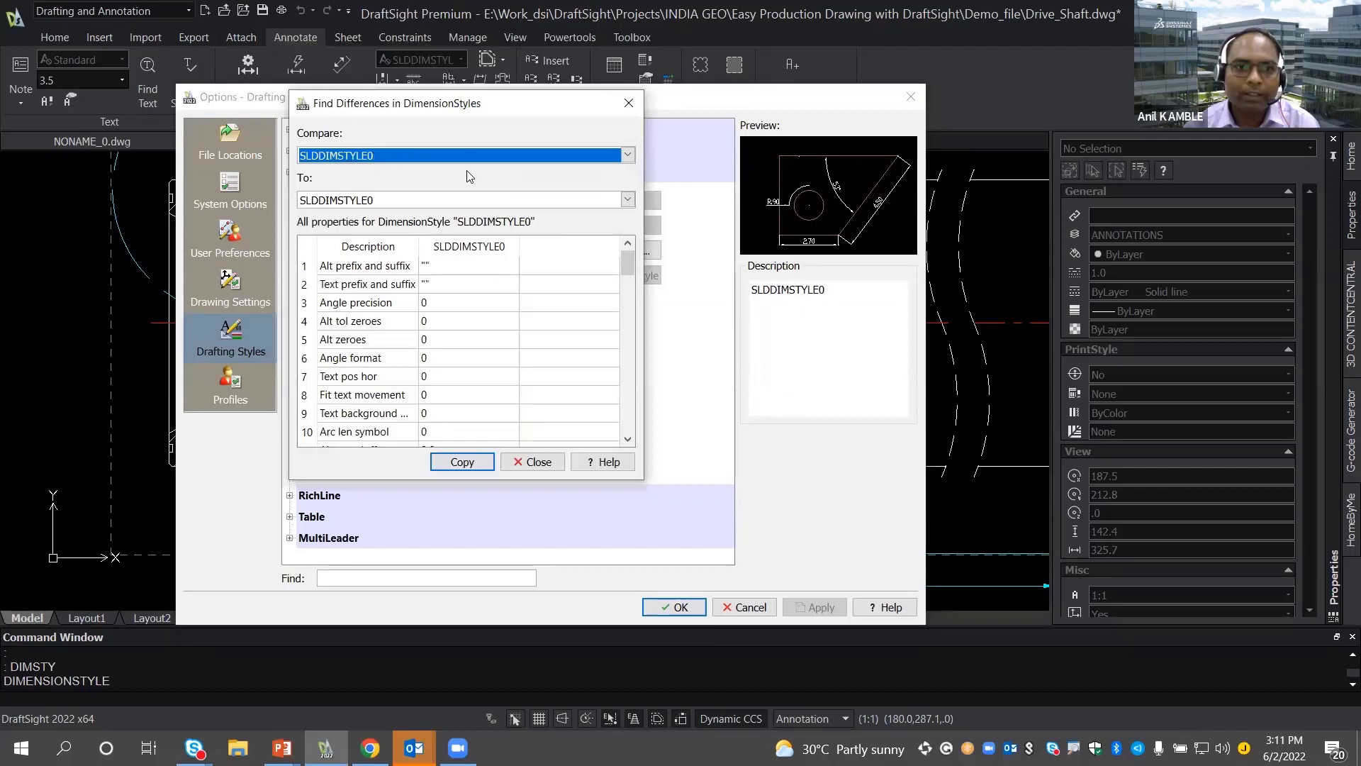
{"action": "left_click", "coordinate": [541, 199]}
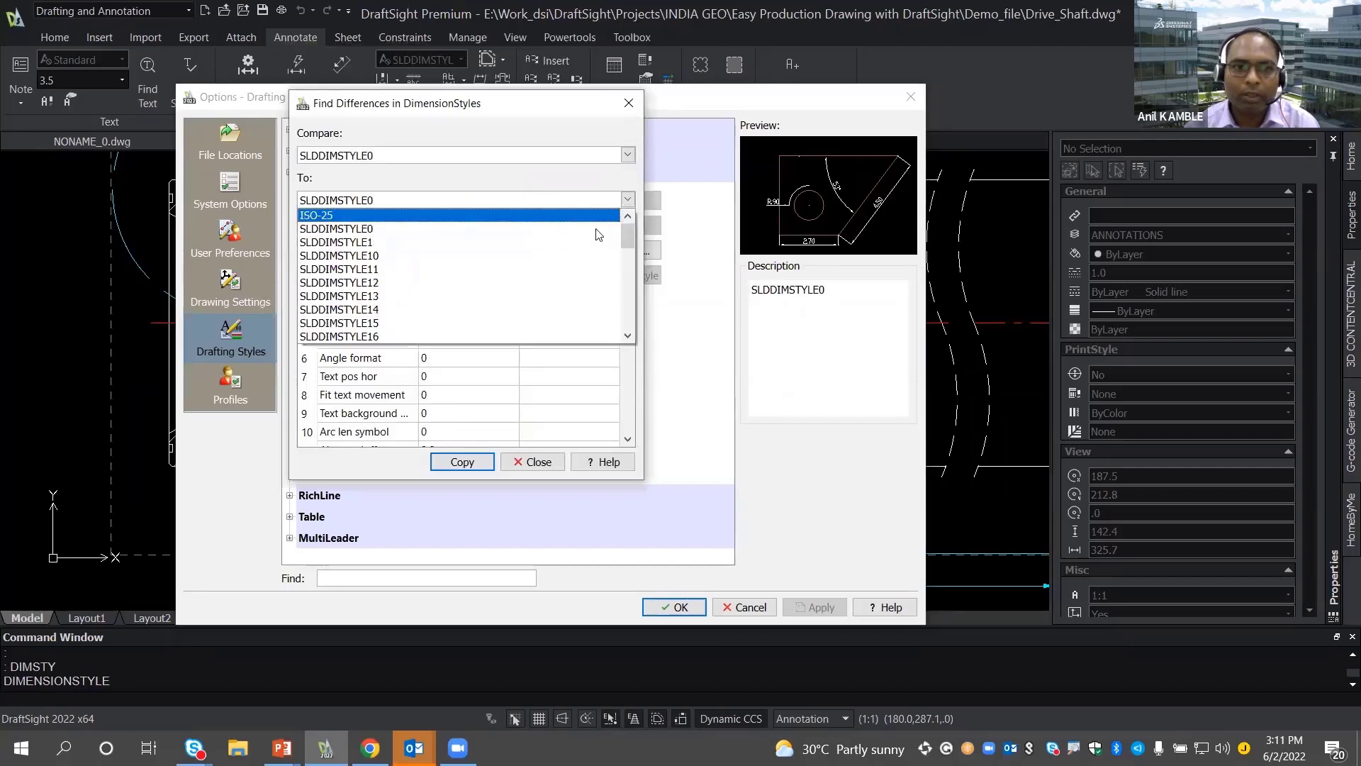
{"action": "left_click_drag", "start_coordinate": [621, 236], "coordinate": [635, 309]}
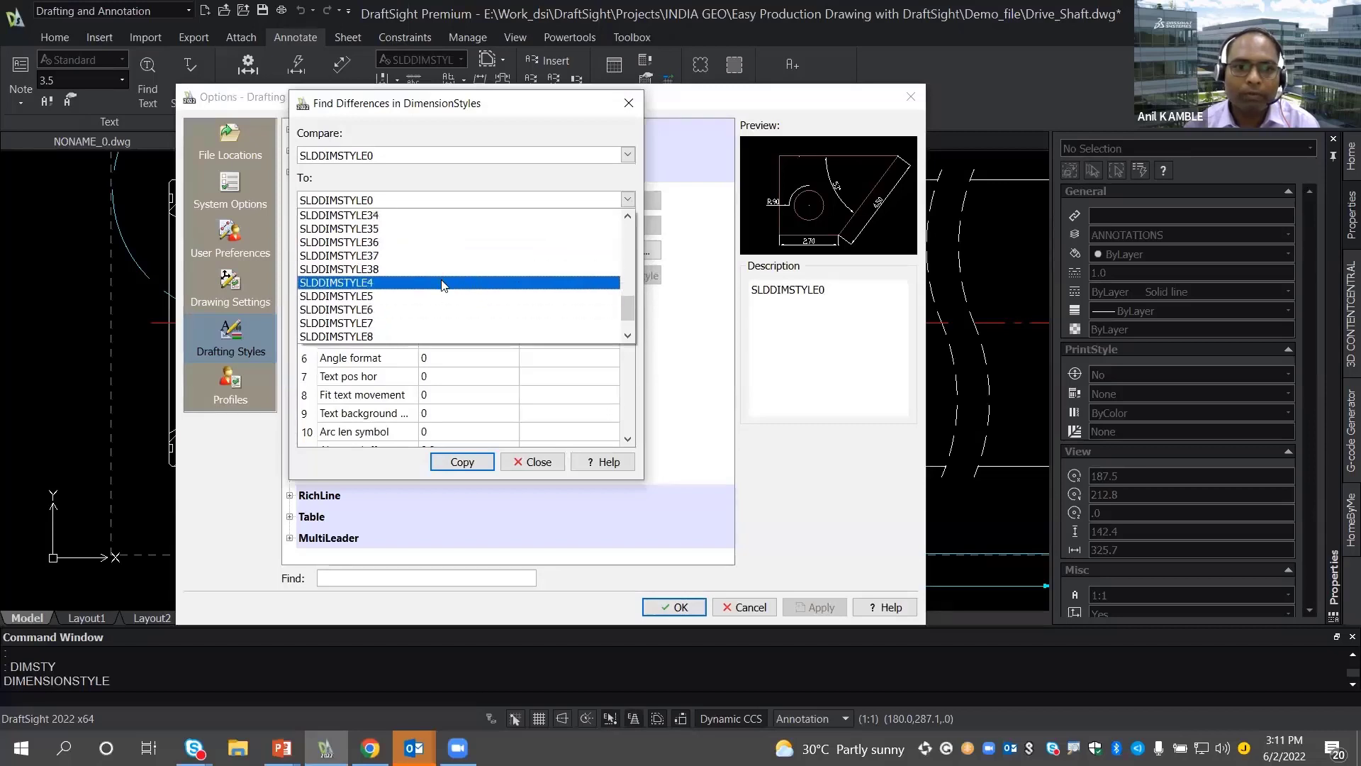
{"action": "left_click", "coordinate": [440, 284]}
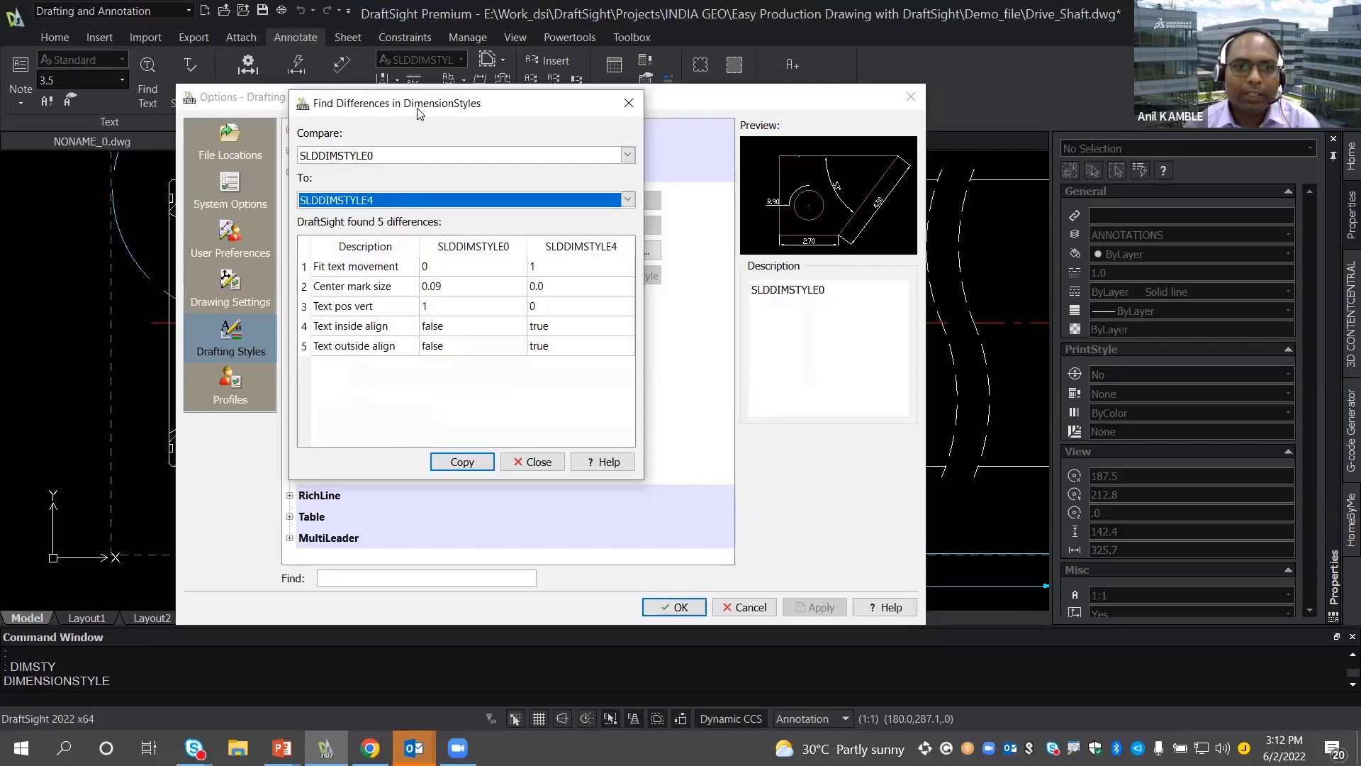
{"action": "left_click_drag", "start_coordinate": [402, 108], "coordinate": [387, 105]}
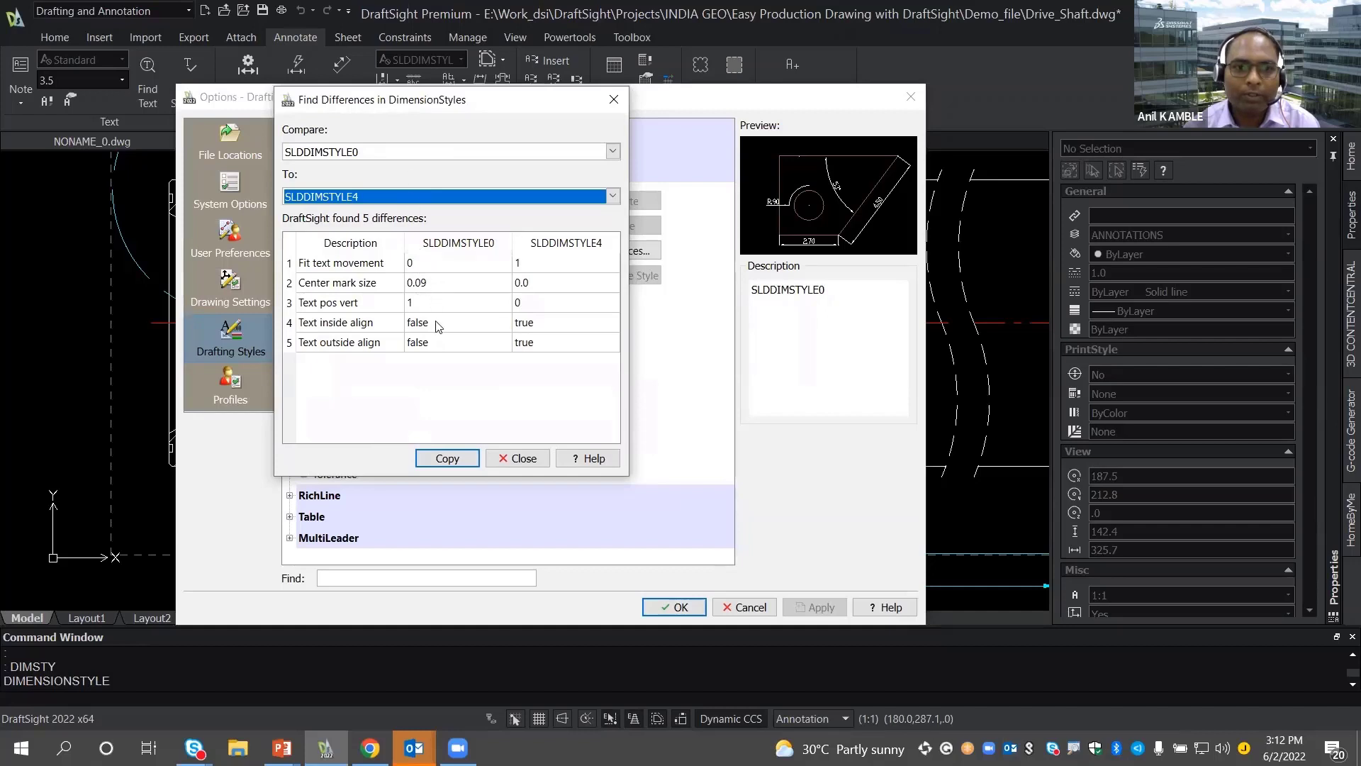
{"action": "left_click", "coordinate": [517, 458]}
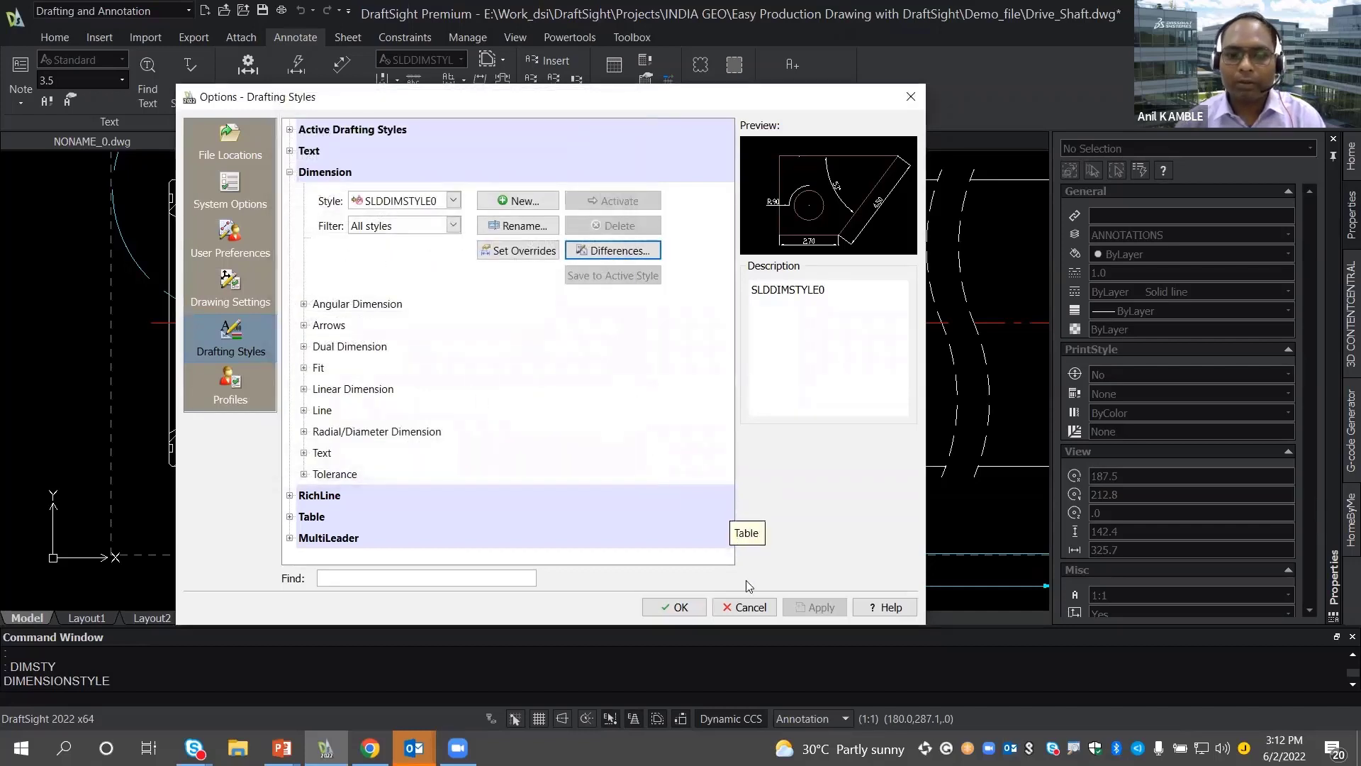
{"action": "left_click", "coordinate": [747, 608]}
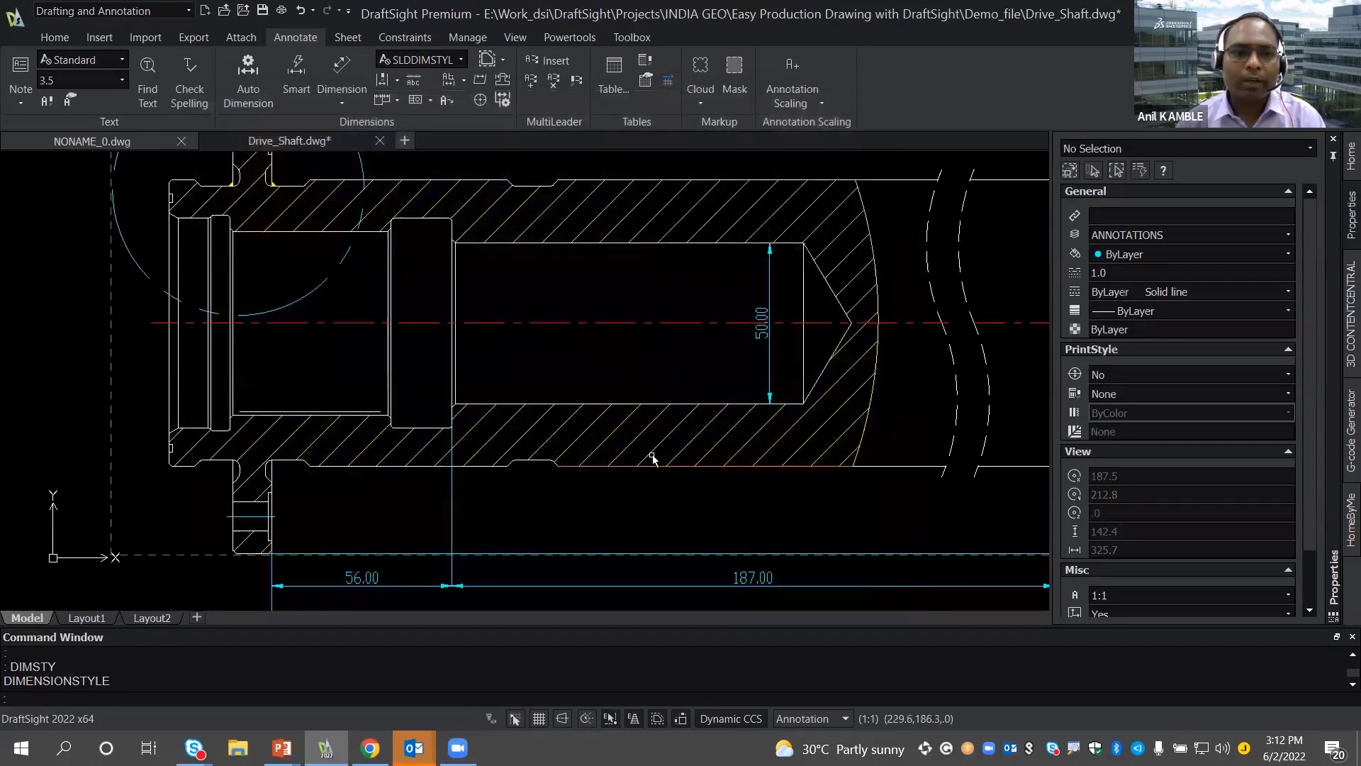
- Make SLDDIMSTYLE4 the active dimension style
{"action": "scroll", "coordinate": [426, 329], "scroll_direction": "down", "scroll_amount": 3}
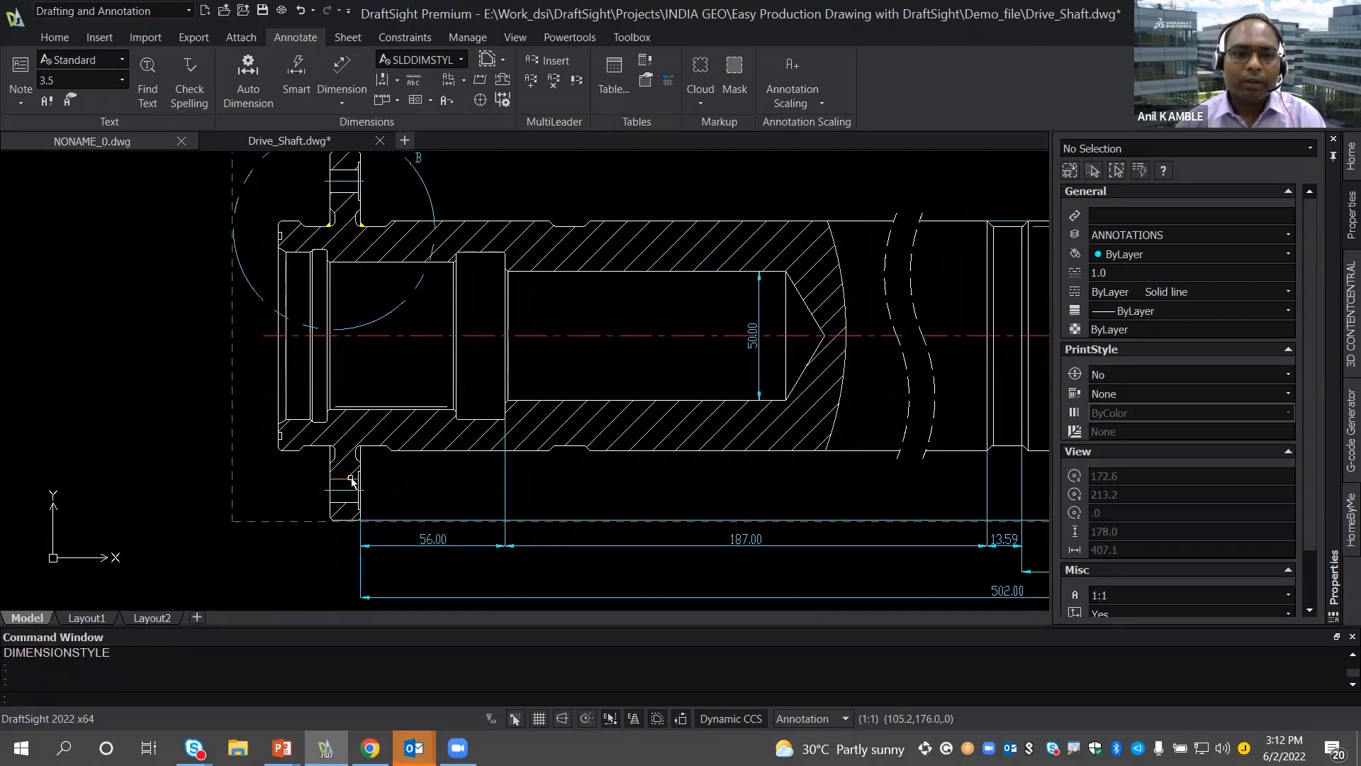
{"action": "scroll", "coordinate": [353, 472], "scroll_direction": "up", "scroll_amount": 7}
{"action": "scroll", "coordinate": [410, 424], "scroll_direction": "down", "scroll_amount": 2}
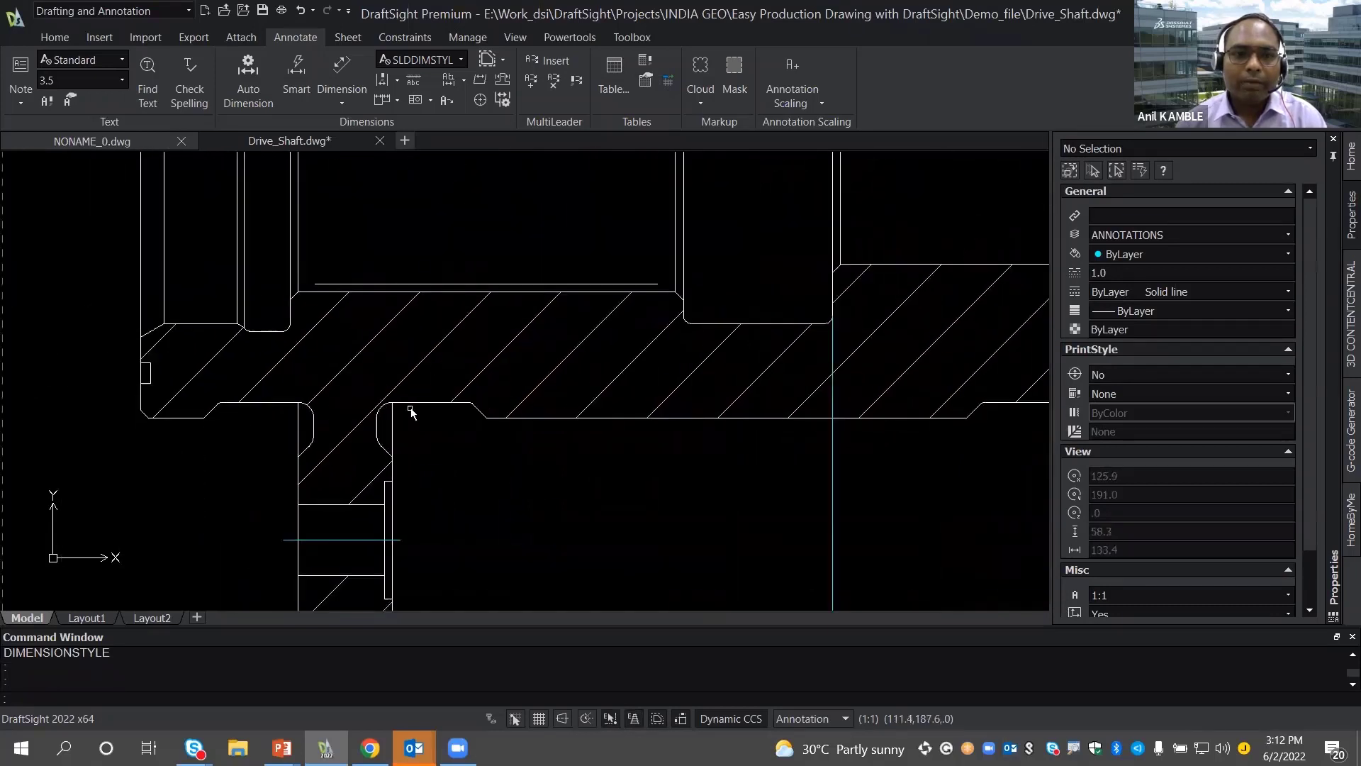
{"action": "left_click", "coordinate": [457, 60]}
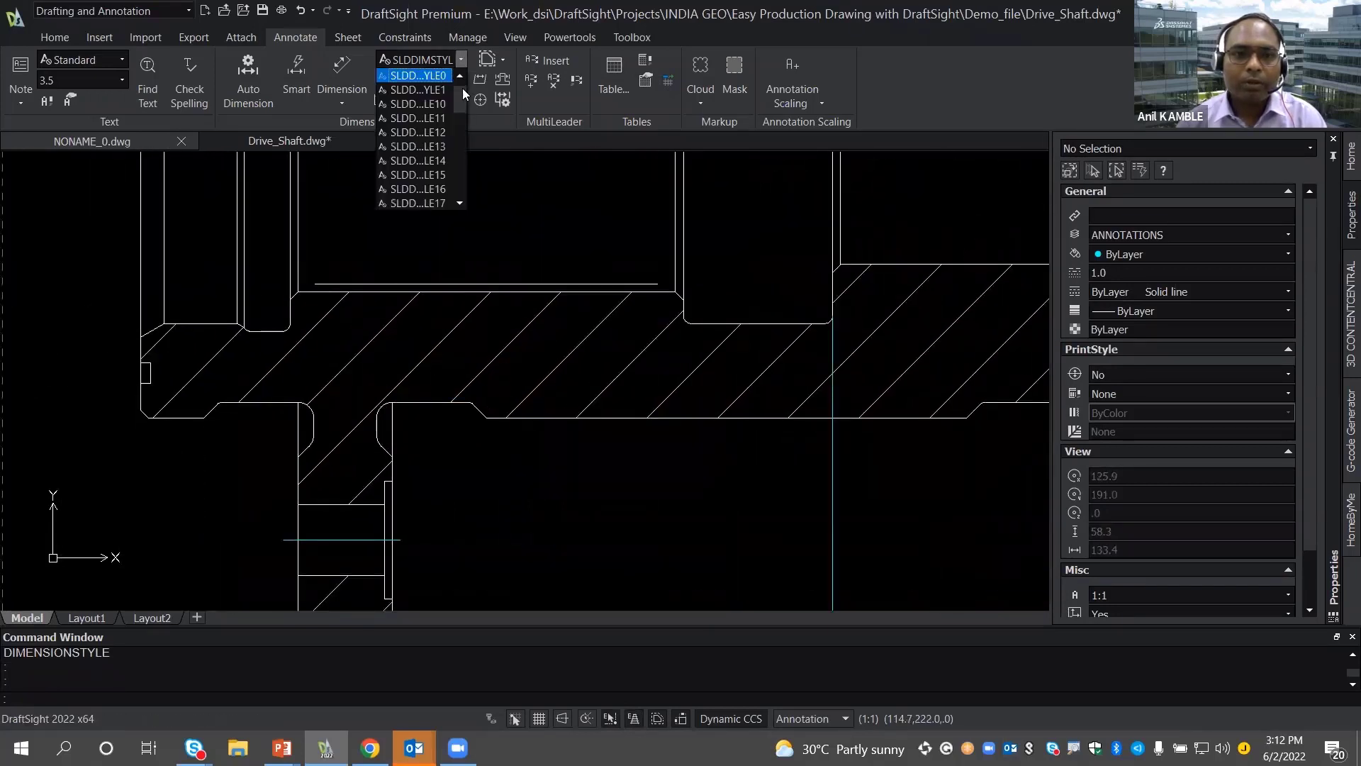
{"action": "left_click_drag", "start_coordinate": [462, 88], "coordinate": [469, 171]}
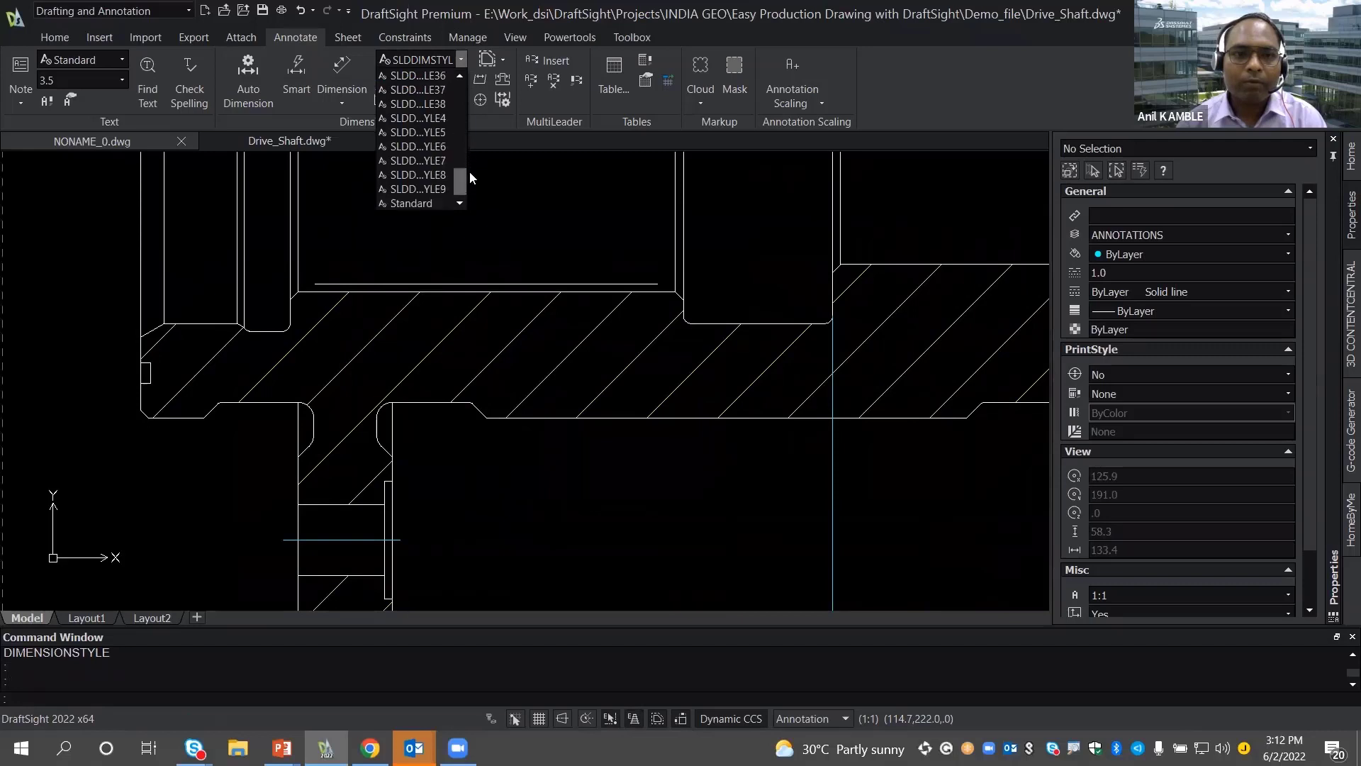
{"action": "left_click", "coordinate": [441, 120]}
- Add a smart radius dimension to the small fillet where the lower flange's right side meets the shaft body
{"action": "middle_click_drag", "start_coordinate": [414, 204], "coordinate": [456, 151]}
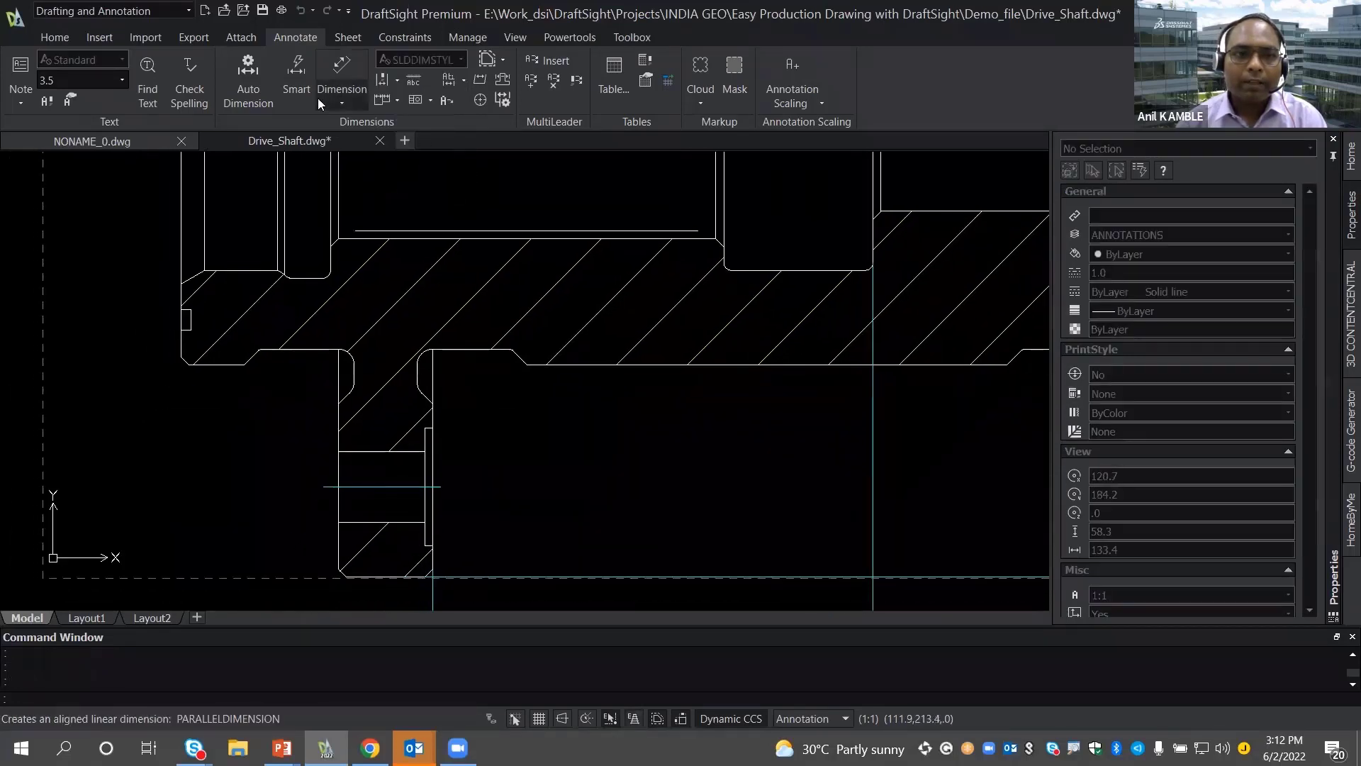
{"action": "left_click", "coordinate": [306, 79]}
{"action": "scroll", "coordinate": [433, 386], "scroll_direction": "up", "scroll_amount": 2}
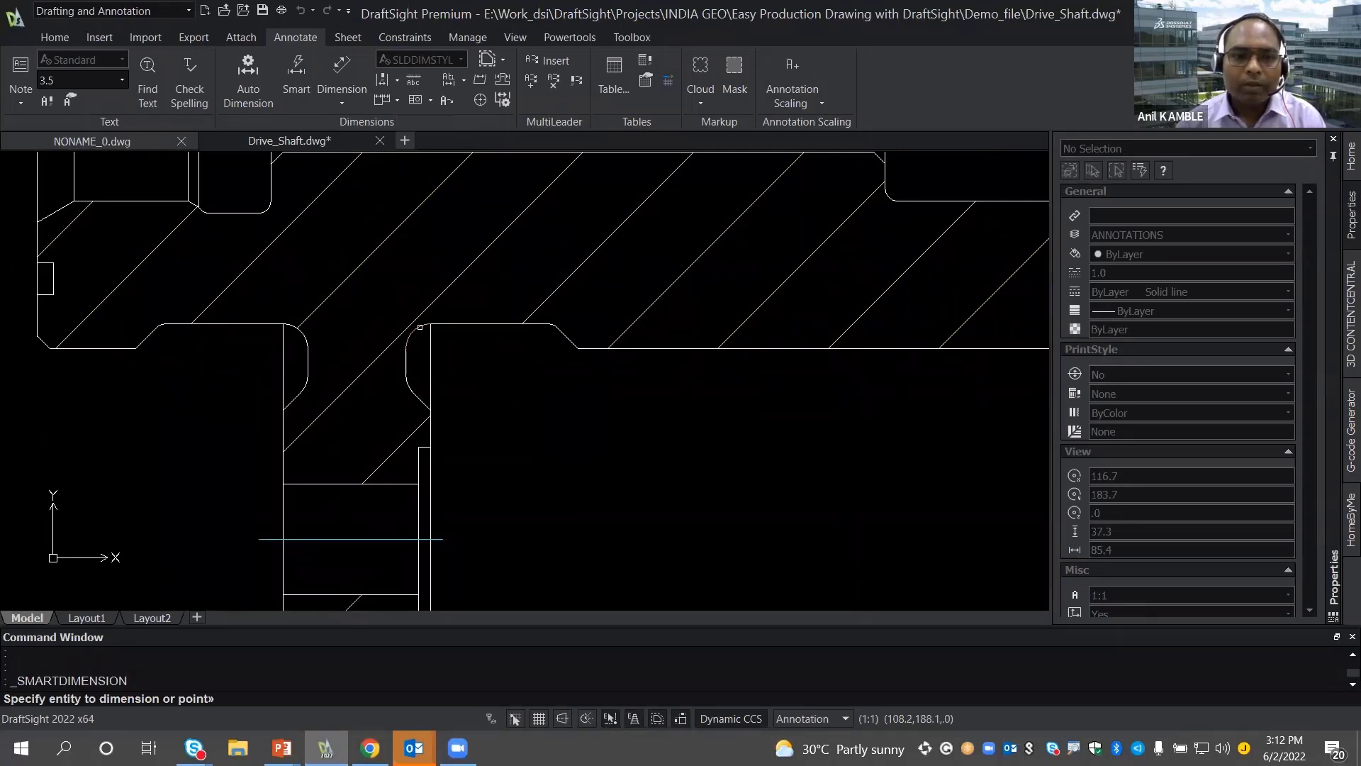
{"action": "left_click", "coordinate": [420, 327]}
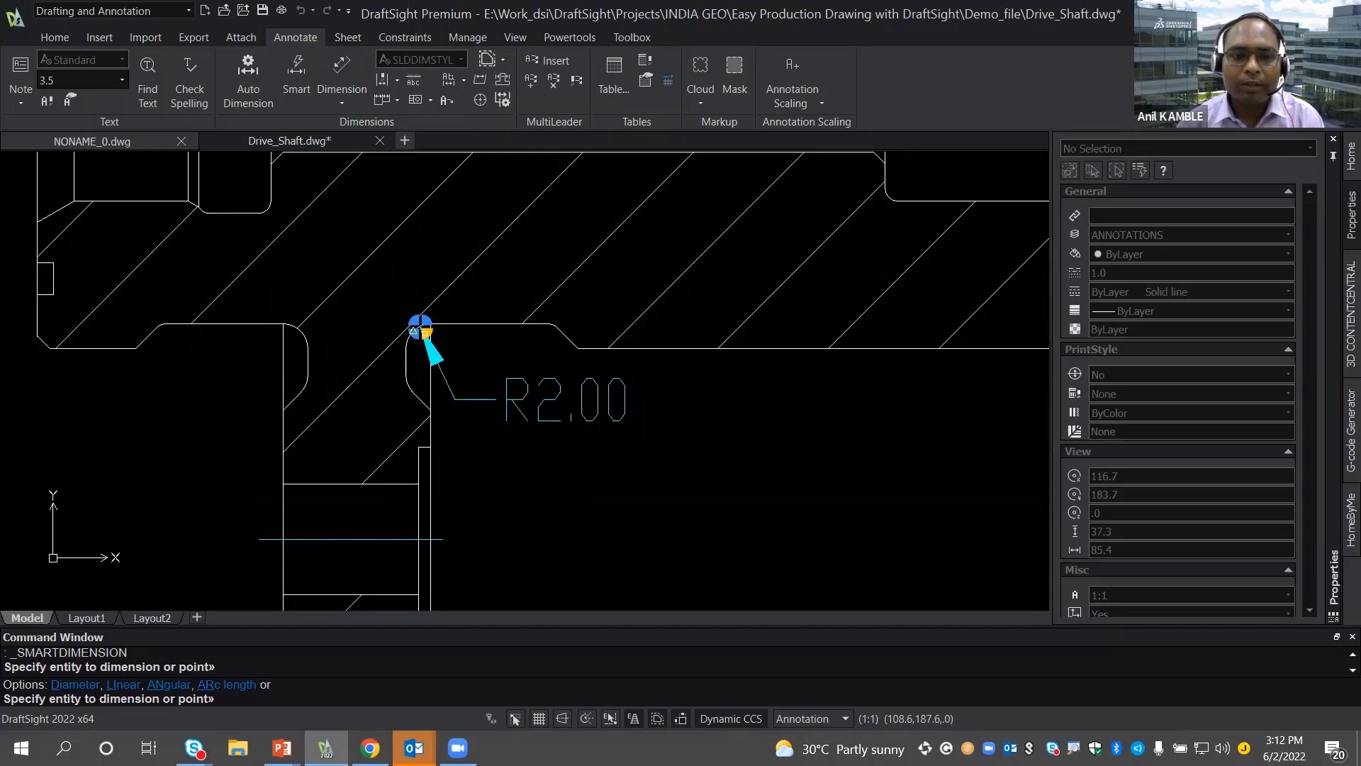
{"action": "left_click", "coordinate": [420, 327]}
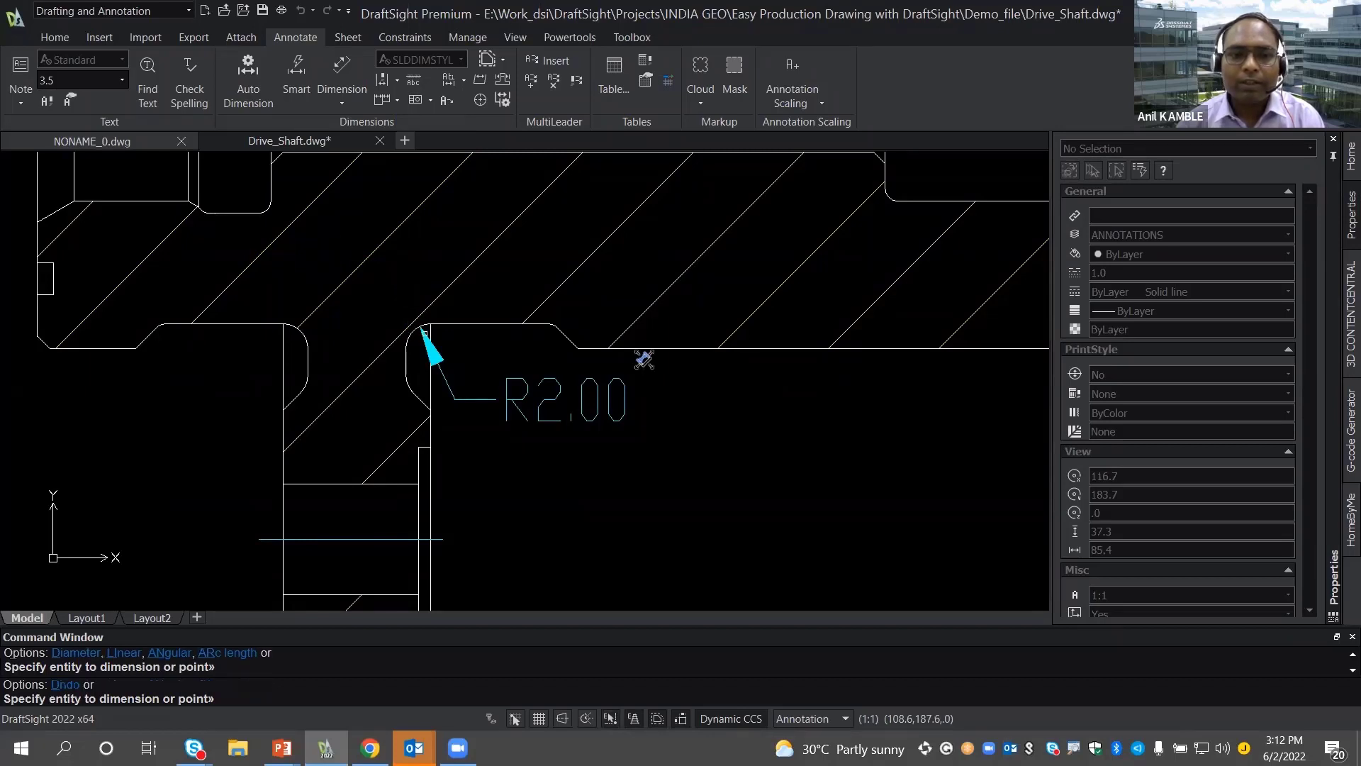
- Extend the prefix of the flange fillet's radius dimension to "2 x R" and end the dimensioning
{"action": "left_click", "coordinate": [643, 359]}
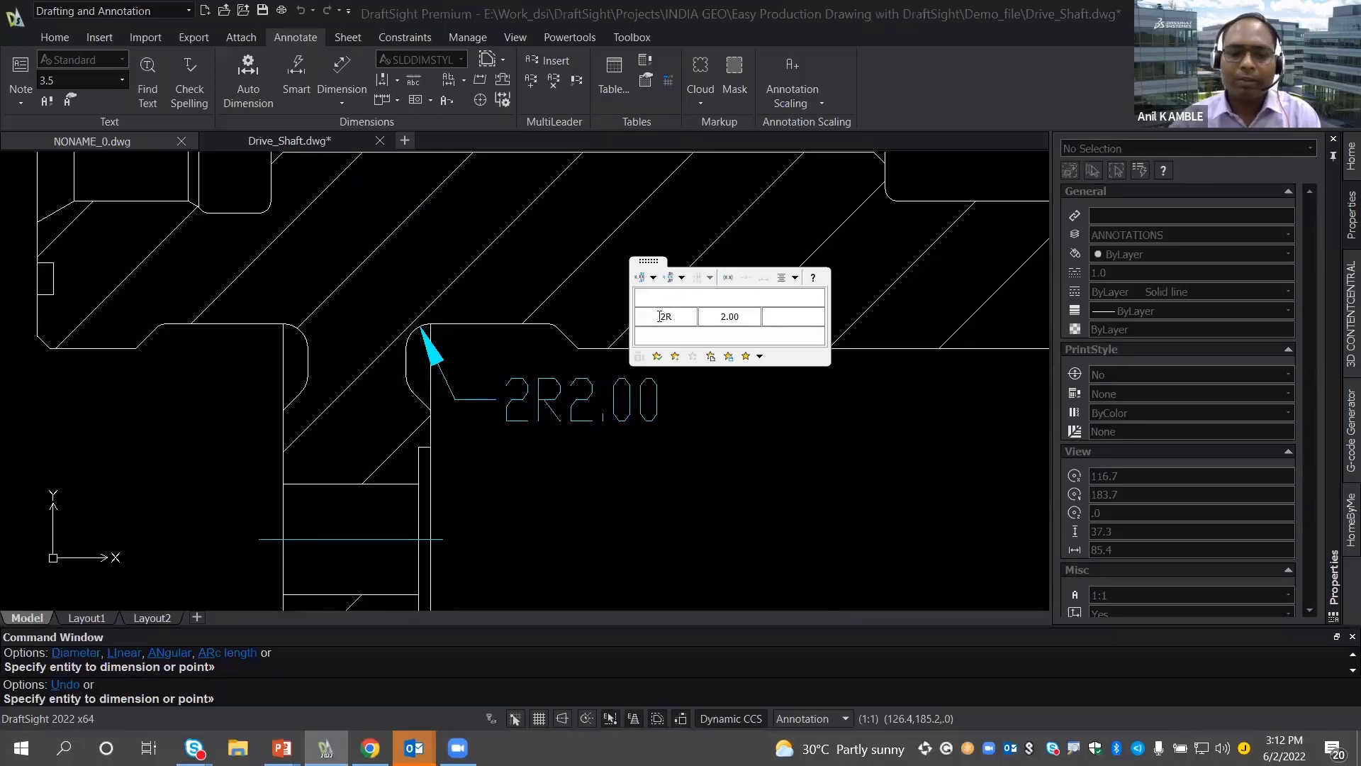
{"action": "type", "text": "x"}
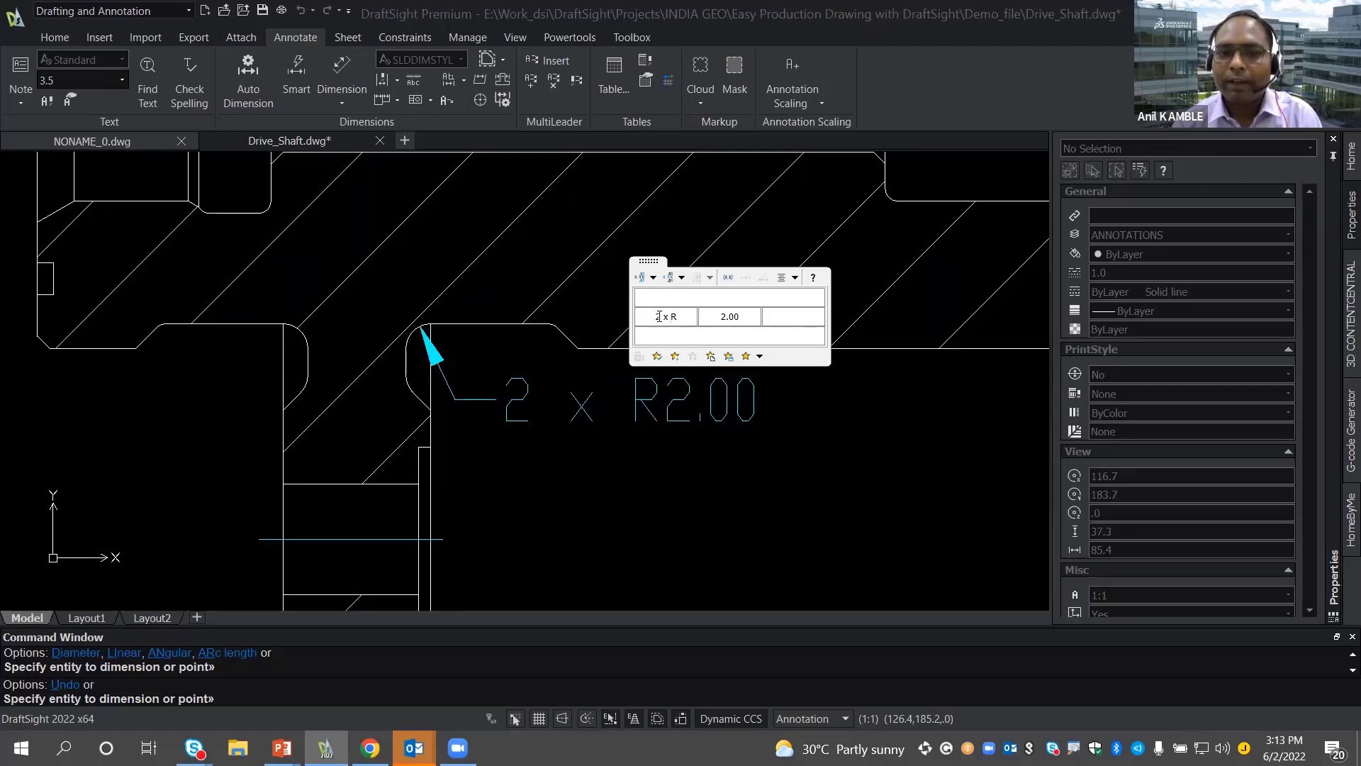
{"action": "left_click", "coordinate": [631, 487]}
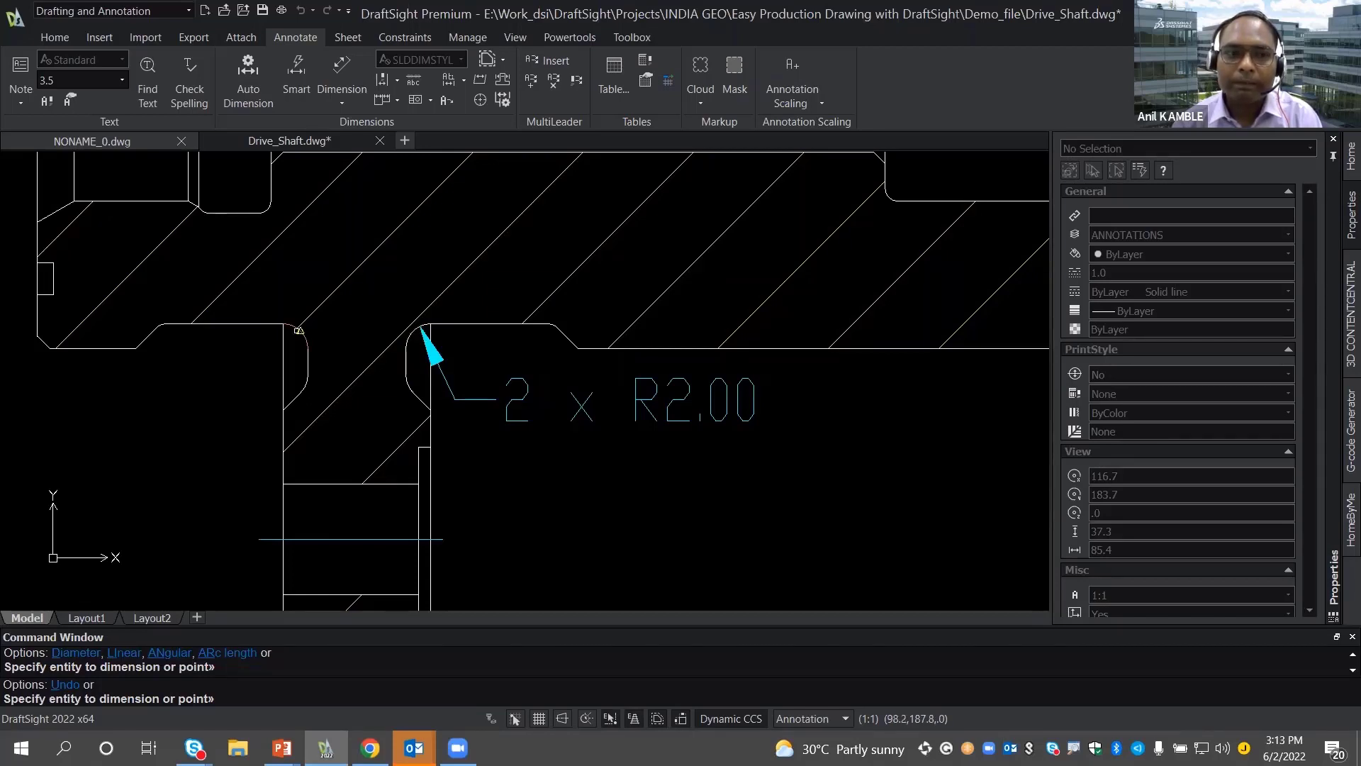
{"action": "key", "text": "Escape"}
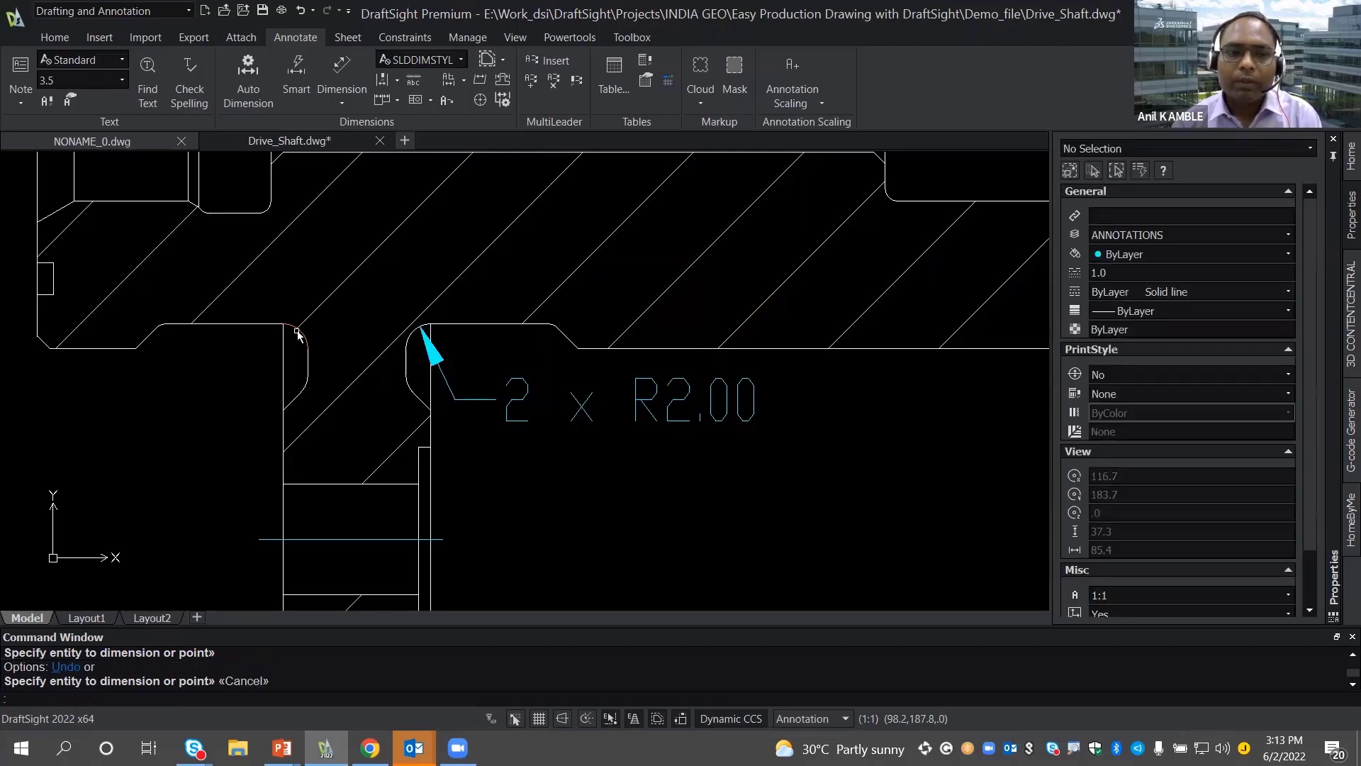
{"action": "middle_click_drag", "start_coordinate": [313, 273], "coordinate": [352, 320]}
{"action": "scroll", "coordinate": [352, 320], "scroll_direction": "down", "scroll_amount": 2}
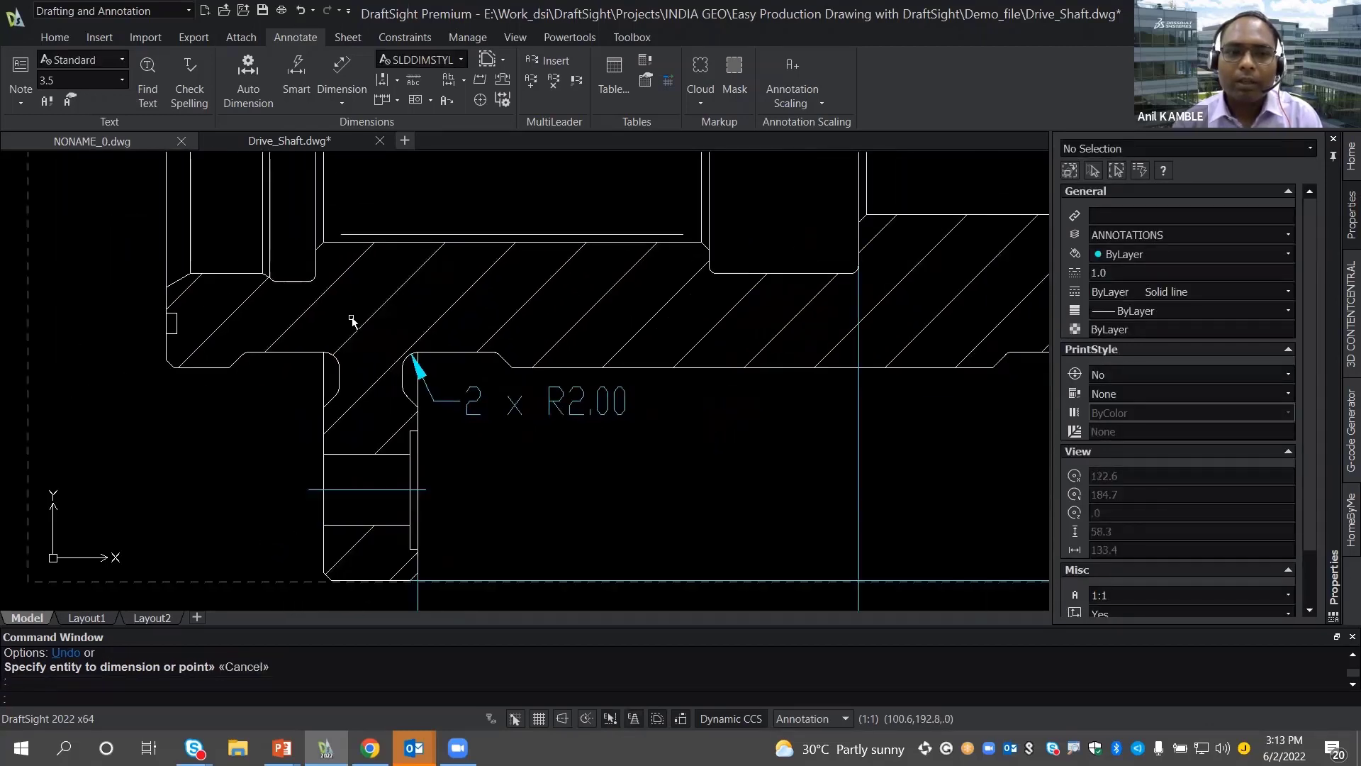
- Draw a smart leader from the right end of the thin line along the lower bore wall, finishing with a horizontal segment using ortho
{"action": "middle_click_drag", "start_coordinate": [419, 277], "coordinate": [375, 316]}
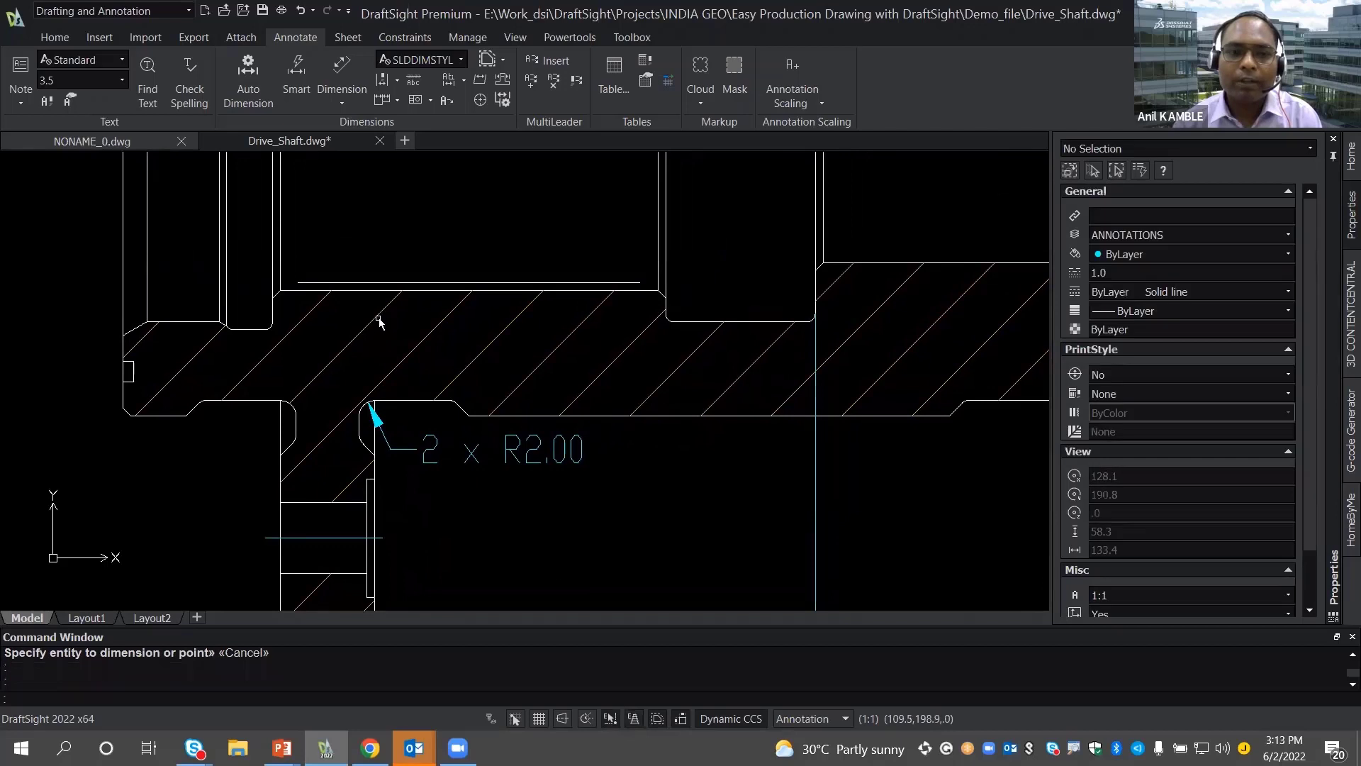
{"action": "scroll", "coordinate": [398, 219], "scroll_direction": "down", "scroll_amount": 1}
{"action": "mouse_move", "coordinate": [398, 219]}
{"action": "middle_mouse_down"}
{"action": "mouse_move", "coordinate": [388, 299]}
{"action": "mouse_move", "coordinate": [352, 274]}
{"action": "middle_mouse_up"}
{"action": "scroll", "coordinate": [392, 283], "scroll_direction": "down", "scroll_amount": 1}
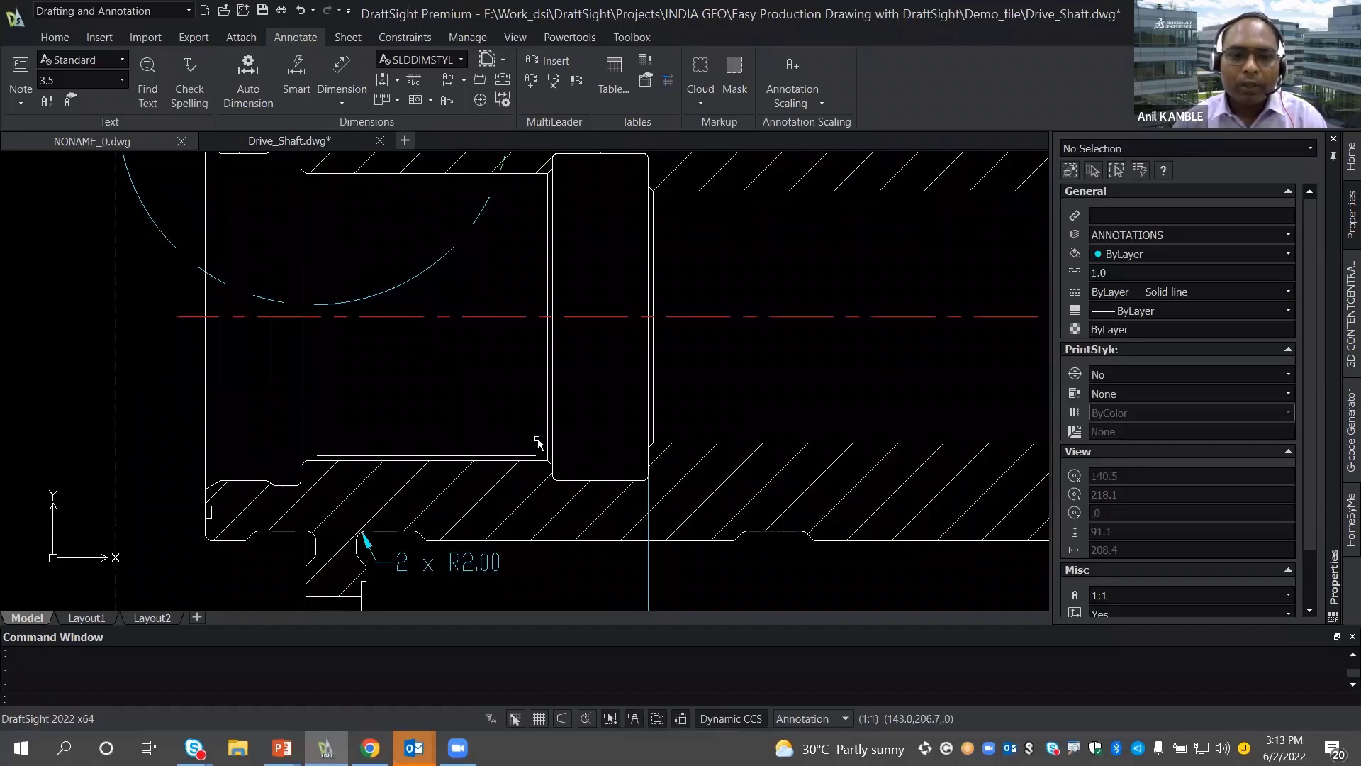
{"action": "scroll", "coordinate": [537, 441], "scroll_direction": "up", "scroll_amount": 1}
{"action": "scroll", "coordinate": [507, 411], "scroll_direction": "up", "scroll_amount": 1}
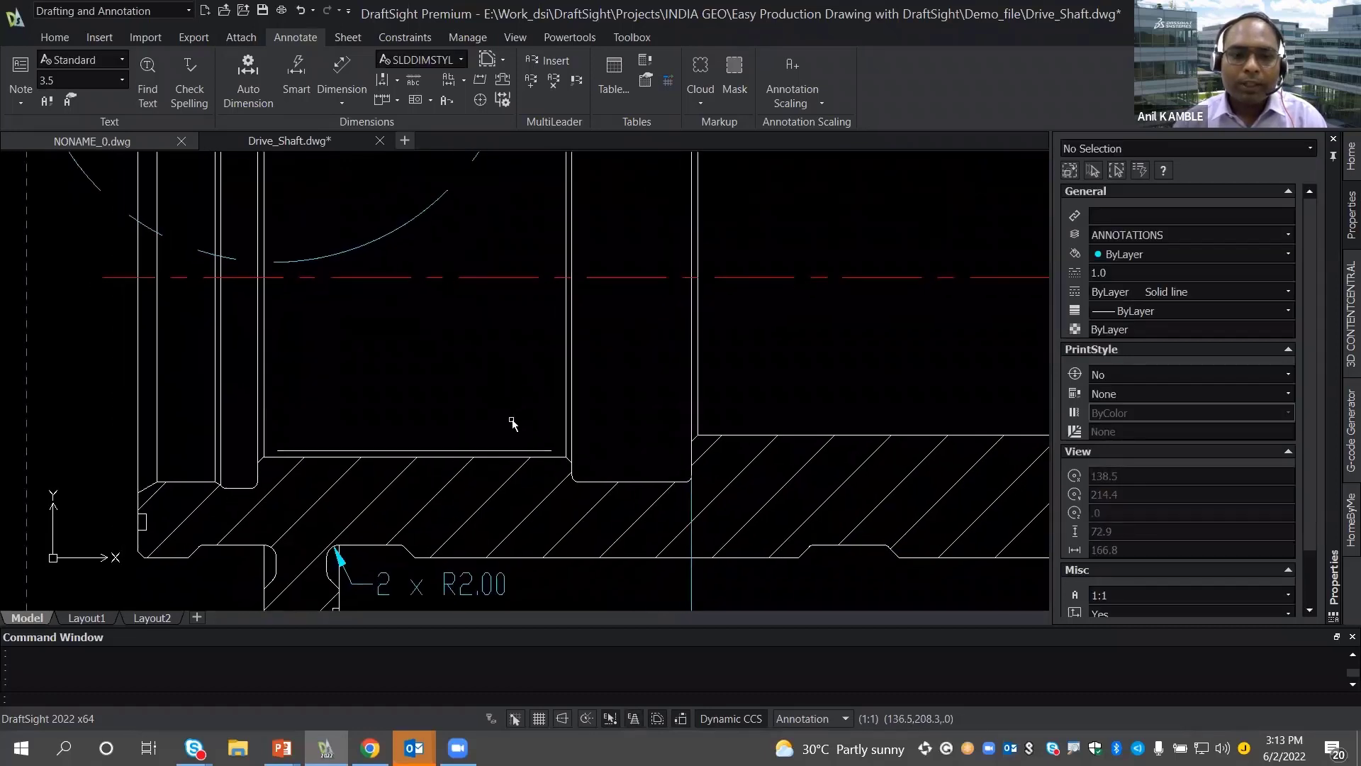
{"action": "left_click", "coordinate": [449, 104]}
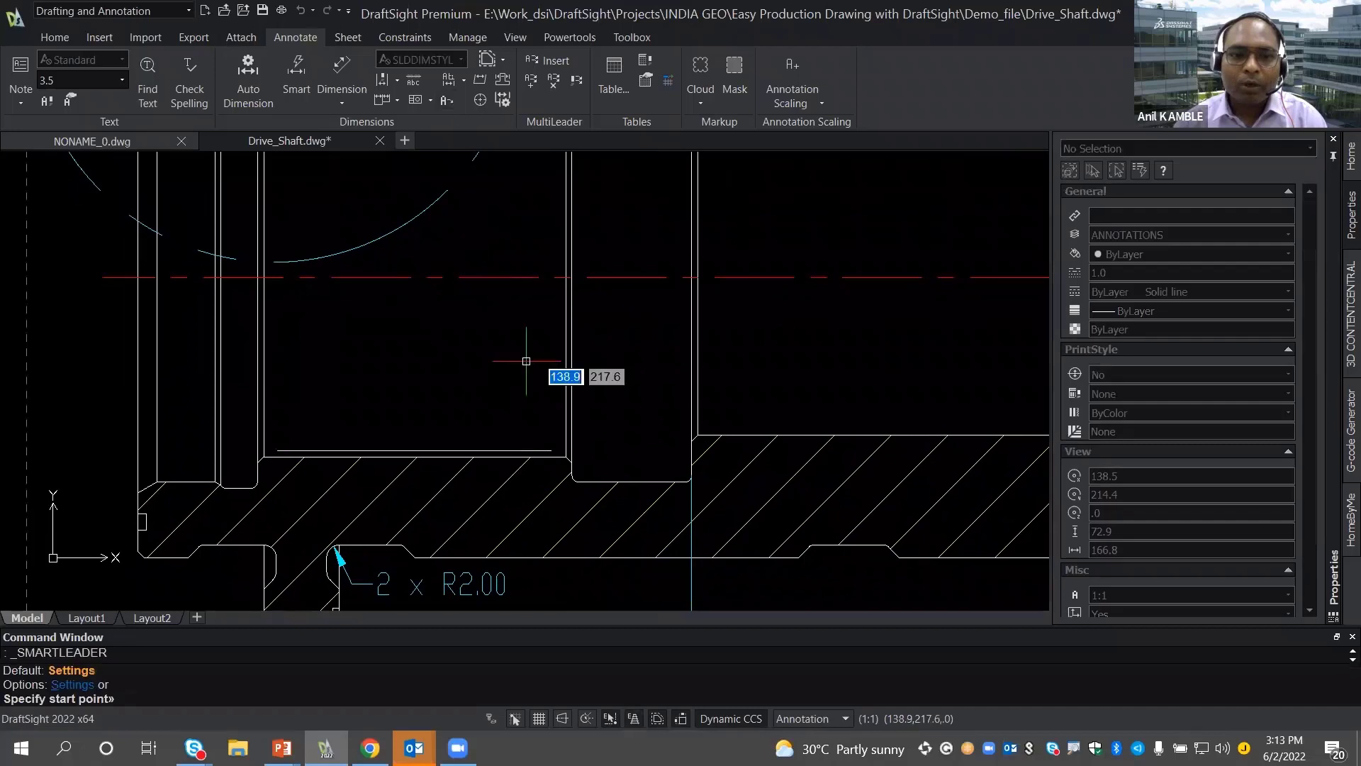
{"action": "left_click", "coordinate": [551, 449]}
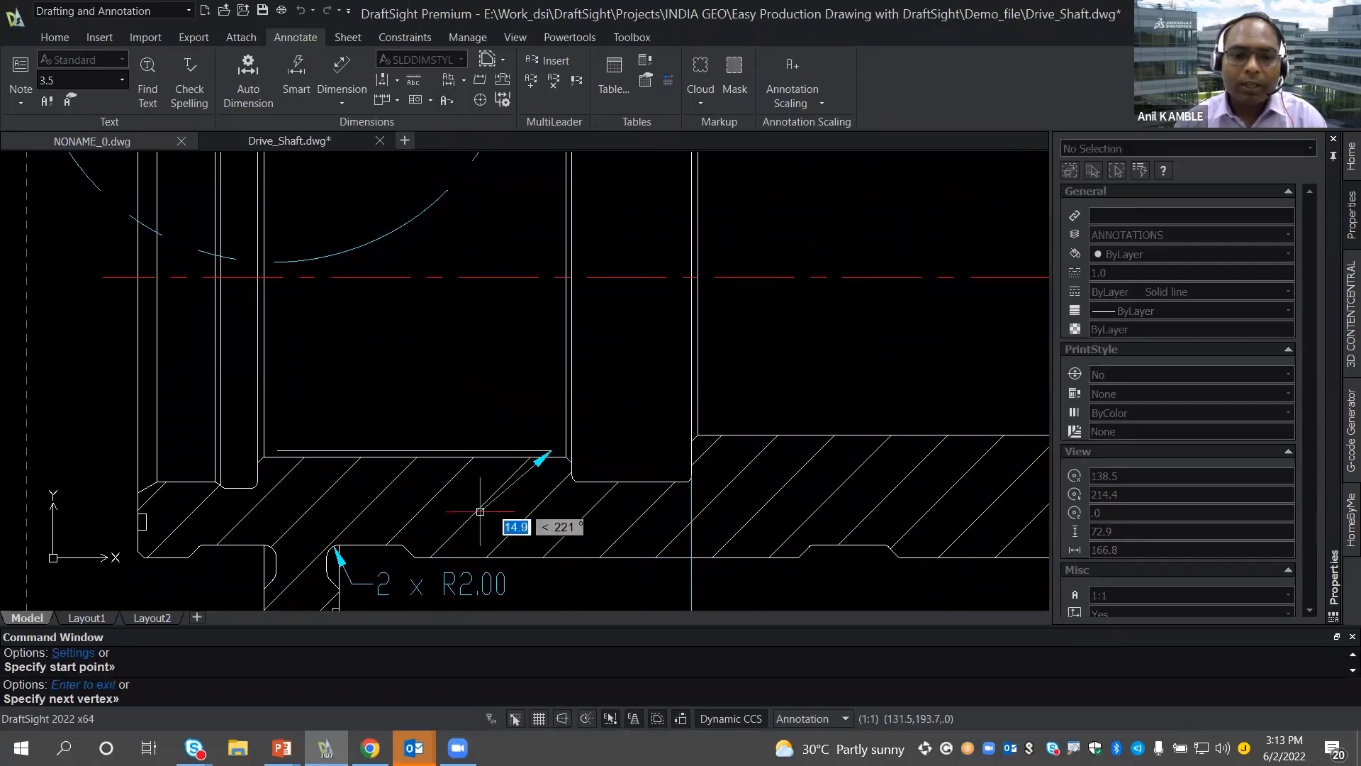
{"action": "left_click", "coordinate": [491, 390]}
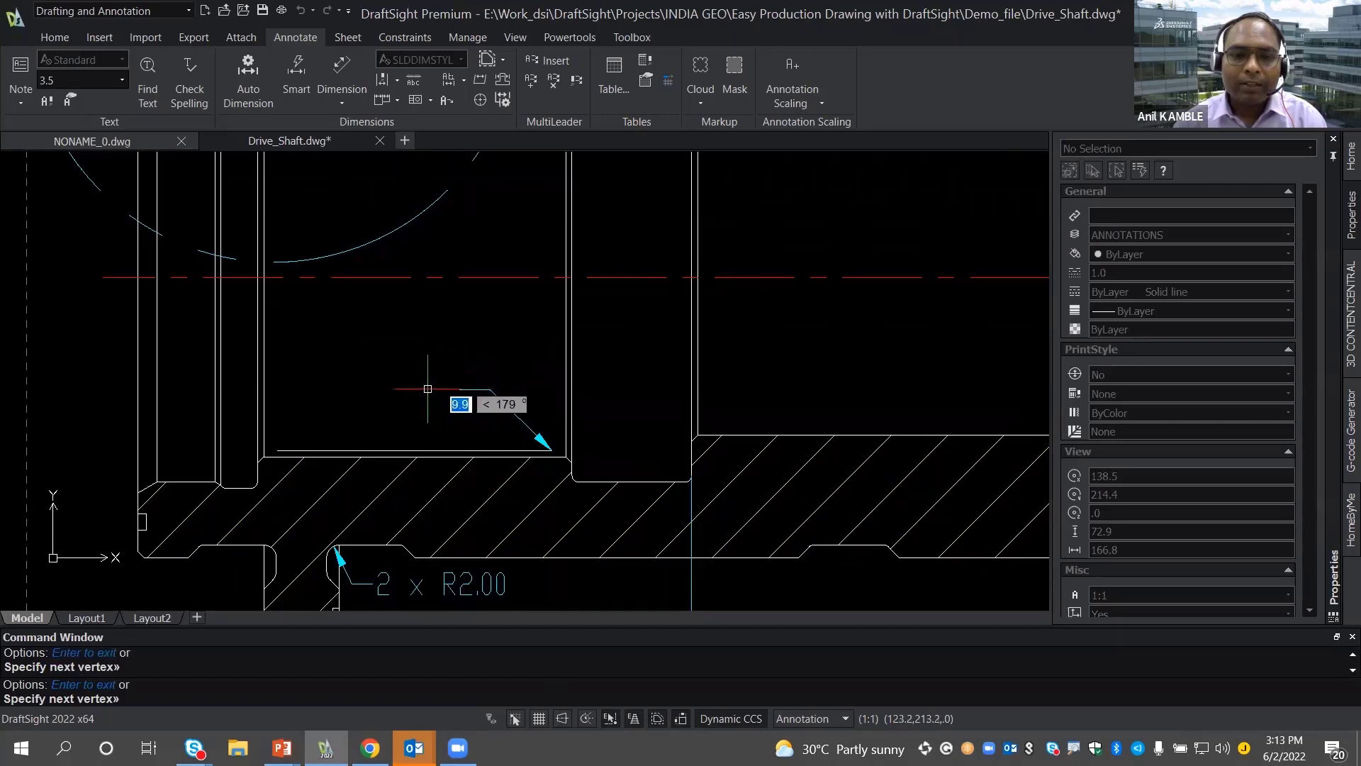
{"action": "left_click", "coordinate": [562, 718]}
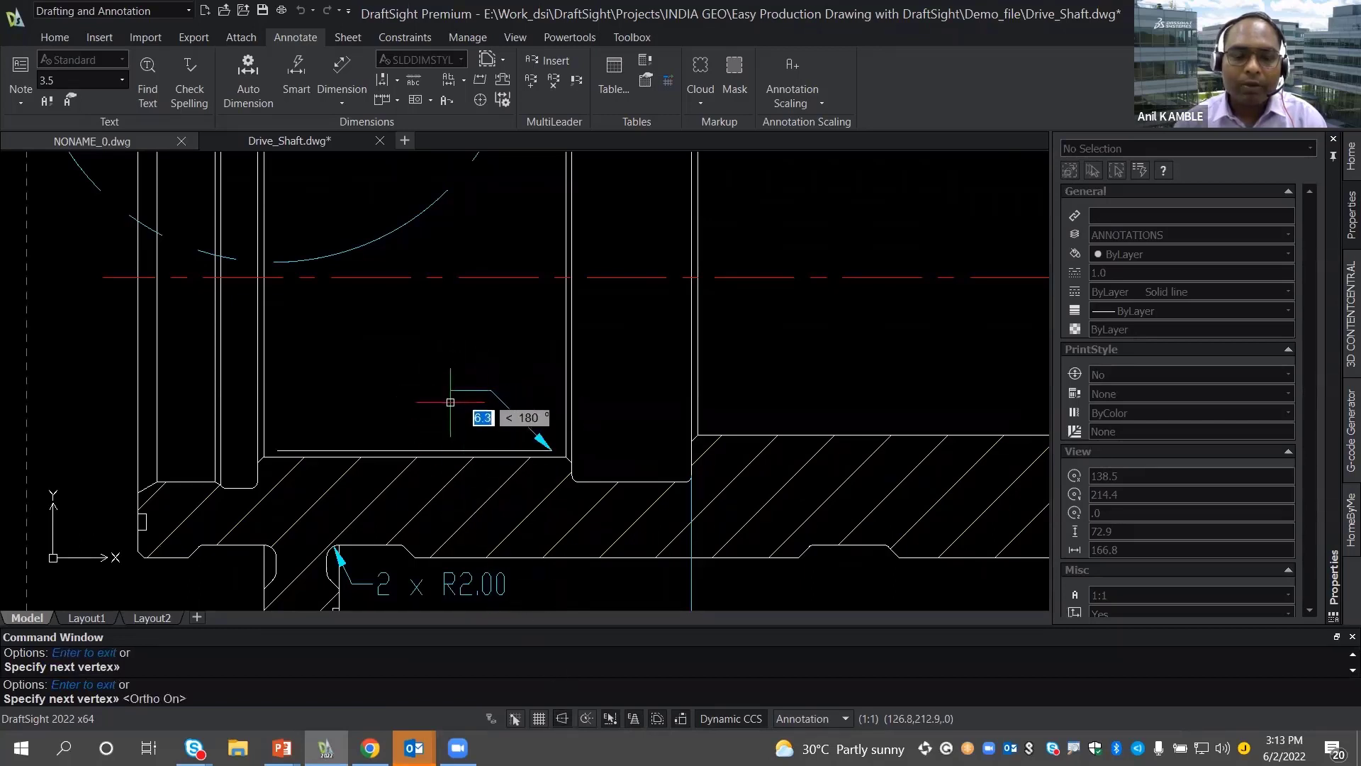
{"action": "left_click", "coordinate": [446, 401]}
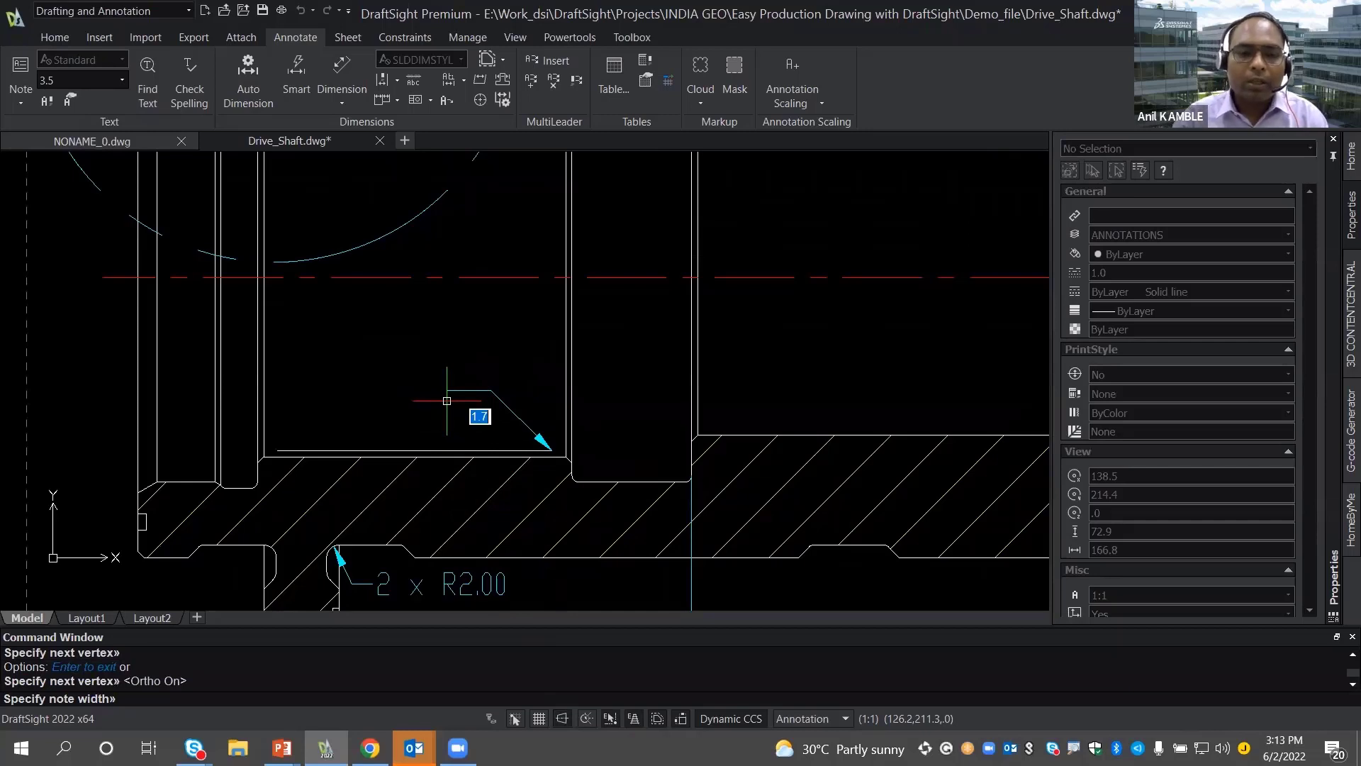
- Give the leader a note of width 10 reading "see note 1" and widen the note until it fits on one line
{"action": "type", "text": "10"}
{"action": "key", "text": "Return"}
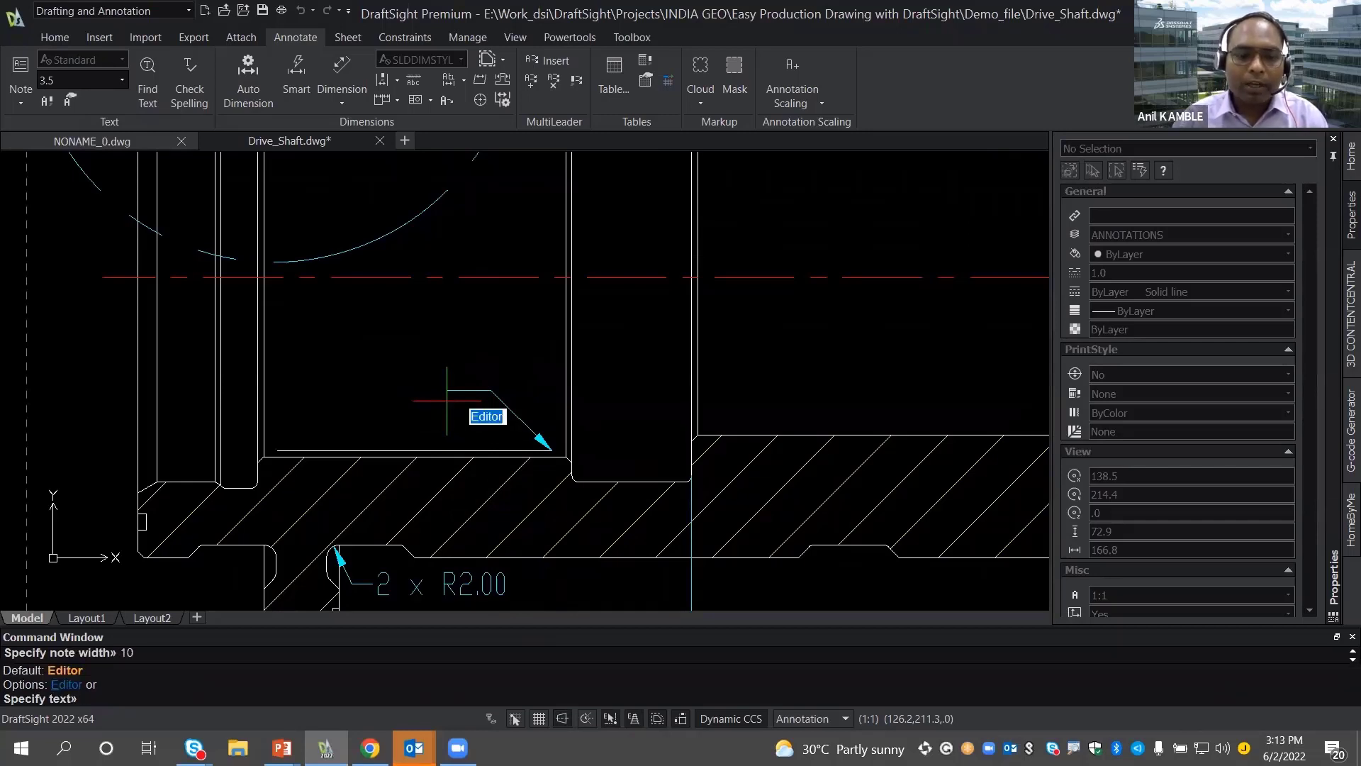
{"action": "key", "text": "Return"}
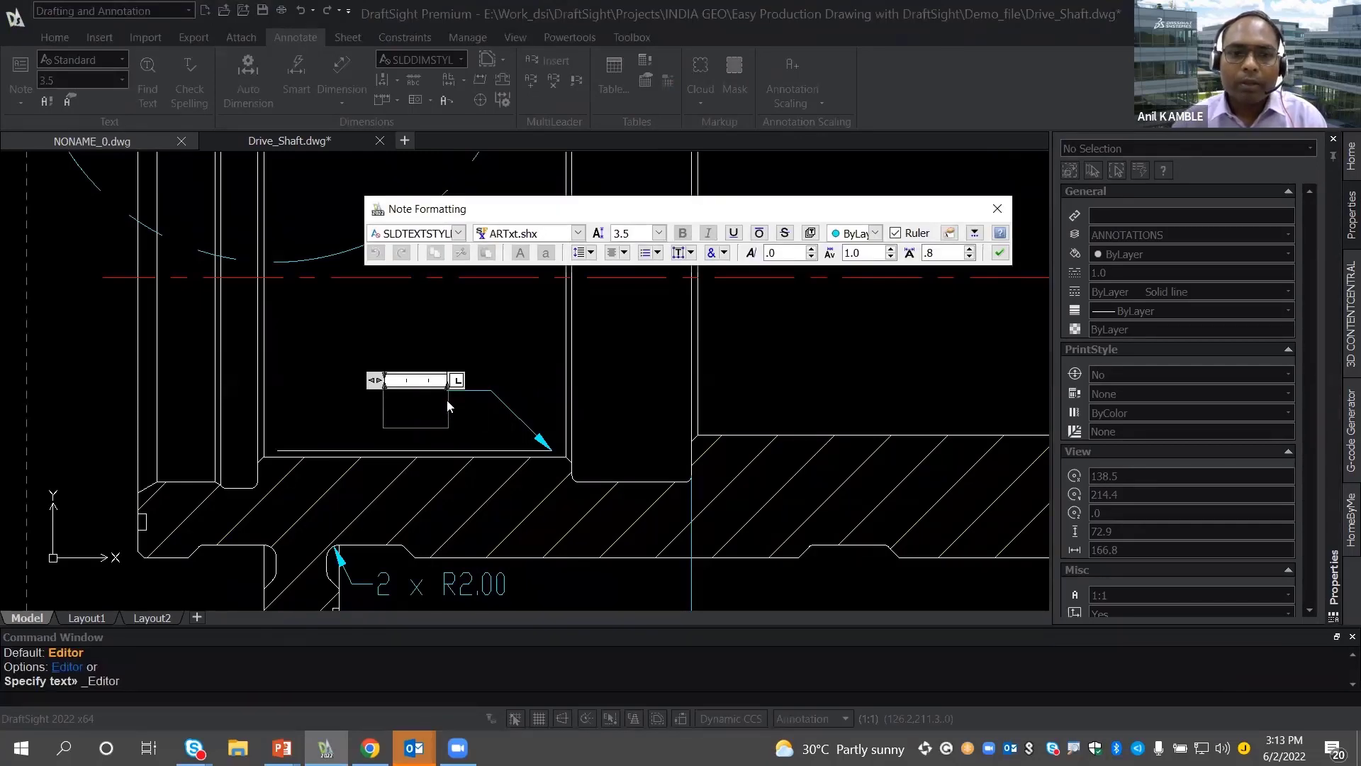
{"action": "type", "text": "se"}
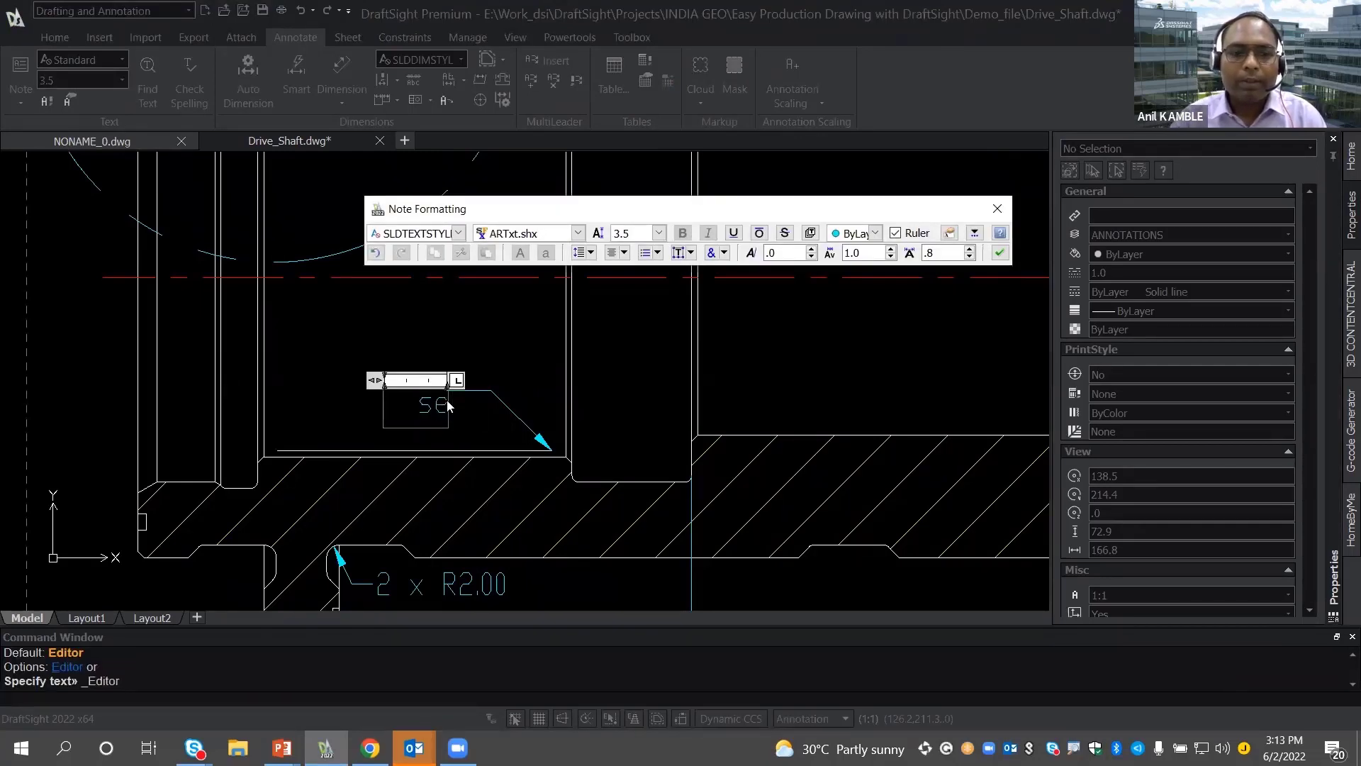
{"action": "type", "text": "e not"}
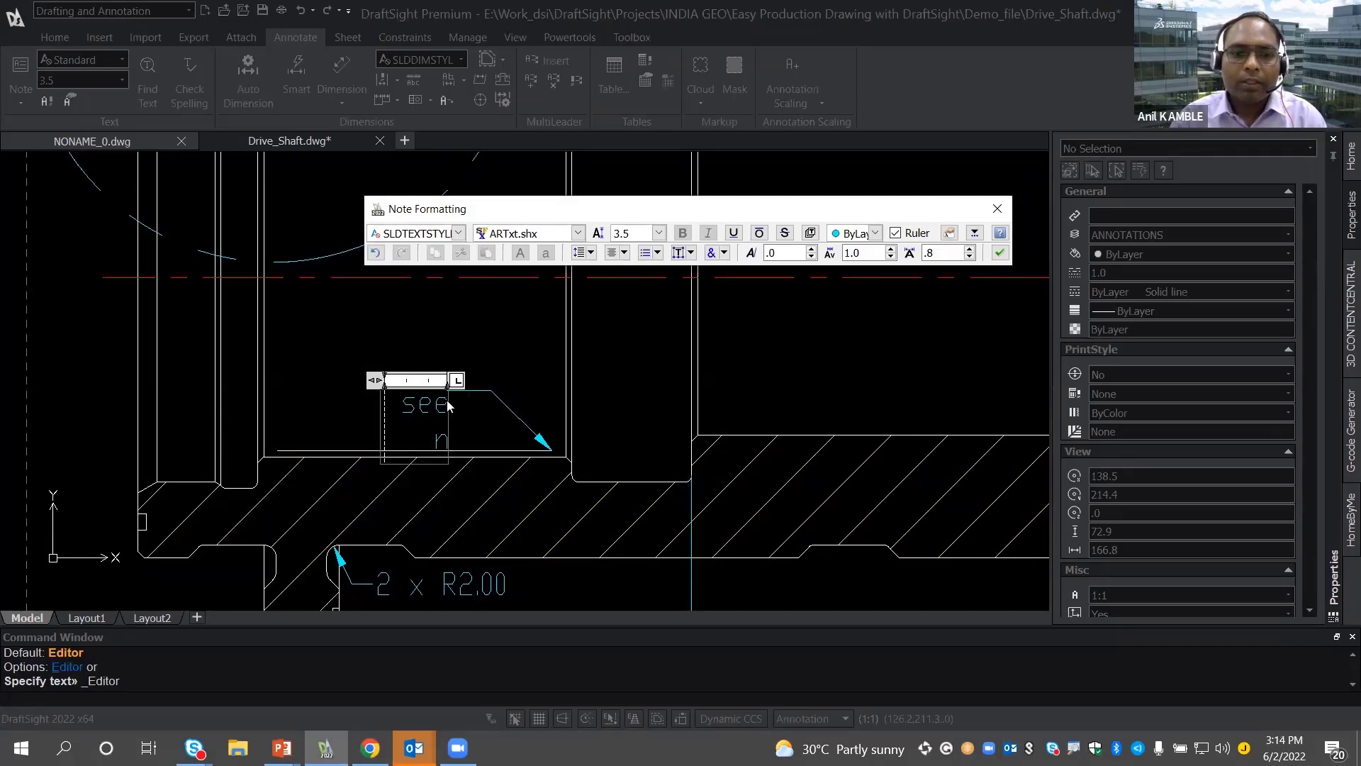
{"action": "type", "text": "e"}
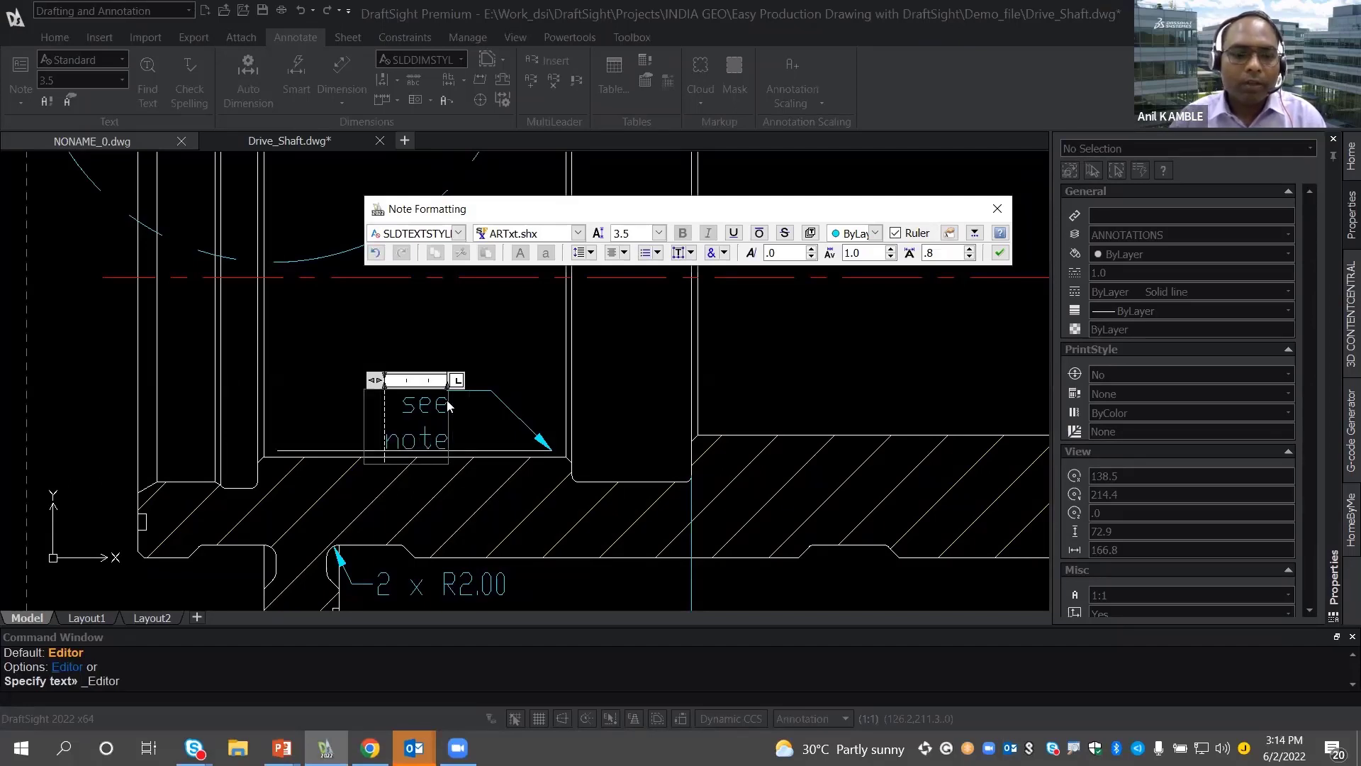
{"action": "key", "text": "Return"}
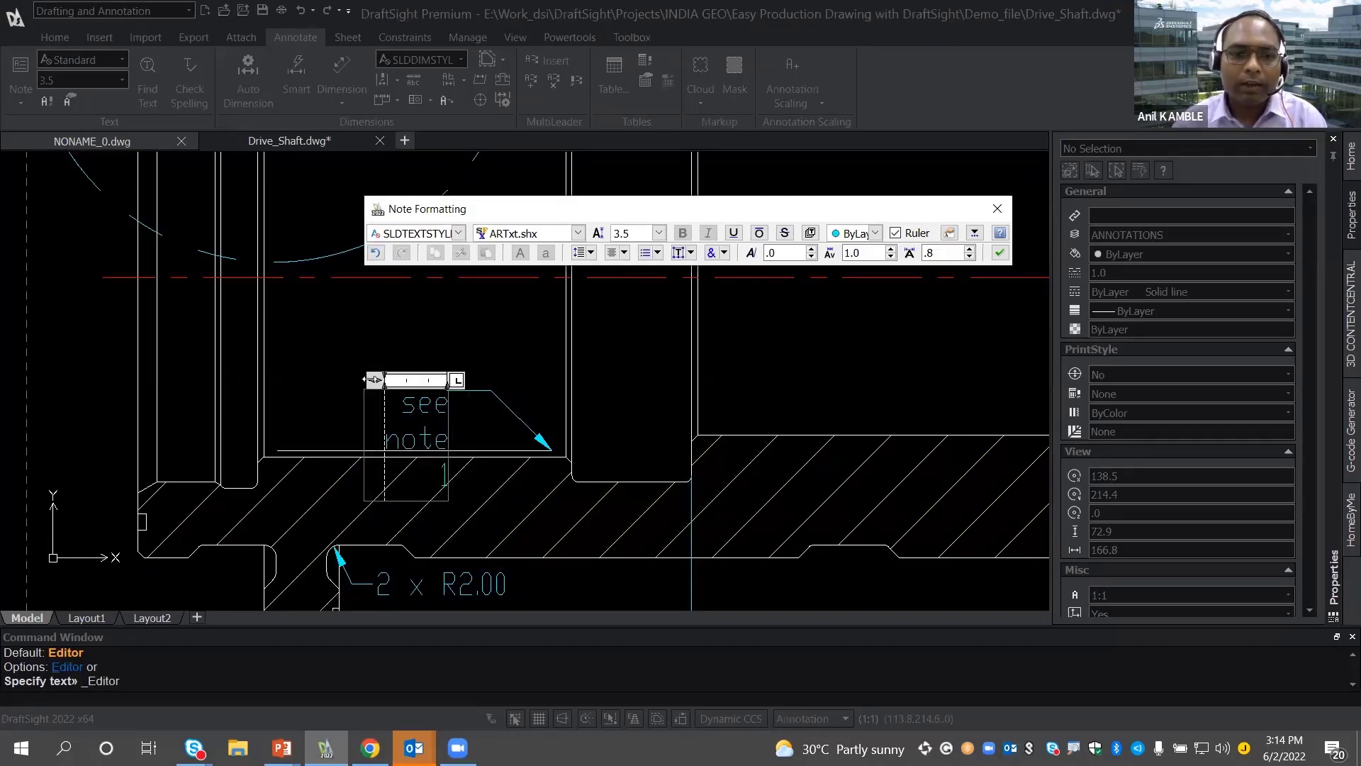
{"action": "left_click_drag", "start_coordinate": [372, 380], "coordinate": [250, 363]}
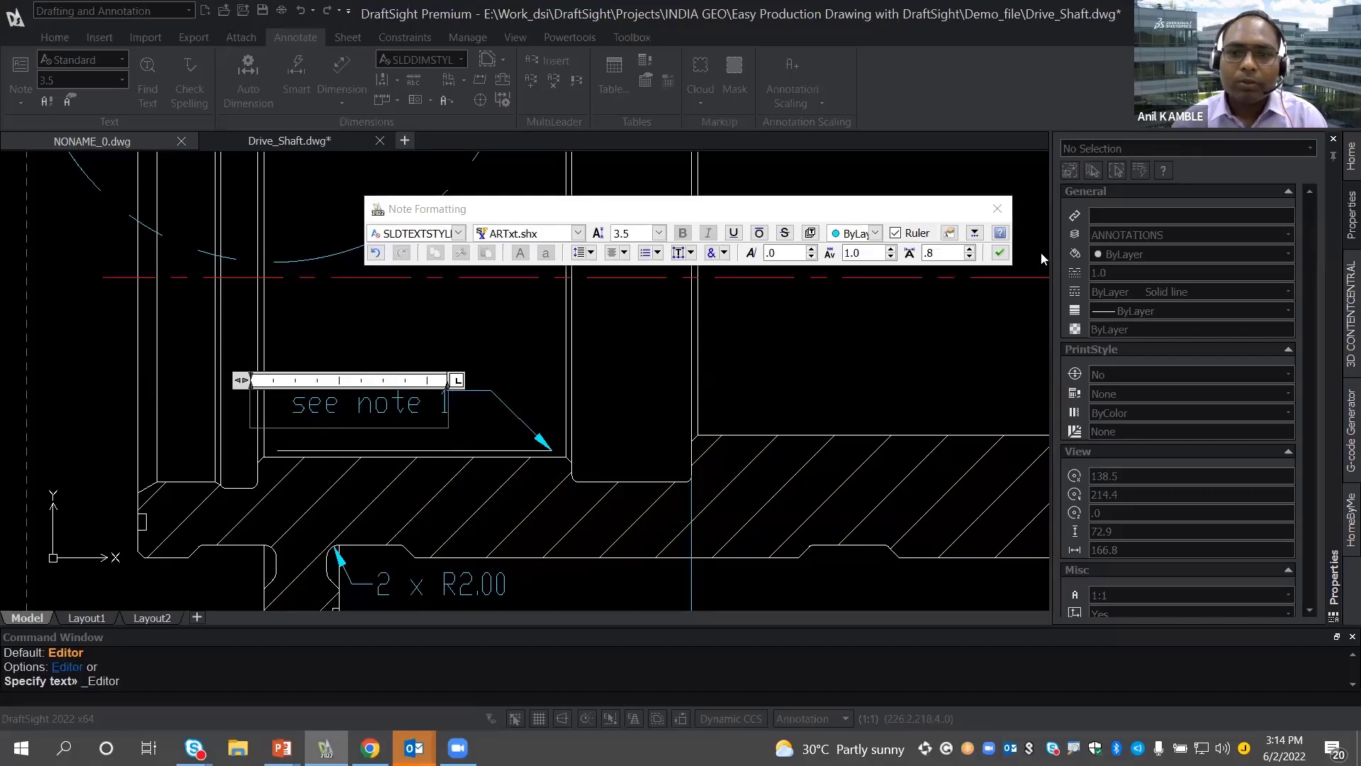
{"action": "left_click", "coordinate": [999, 252]}
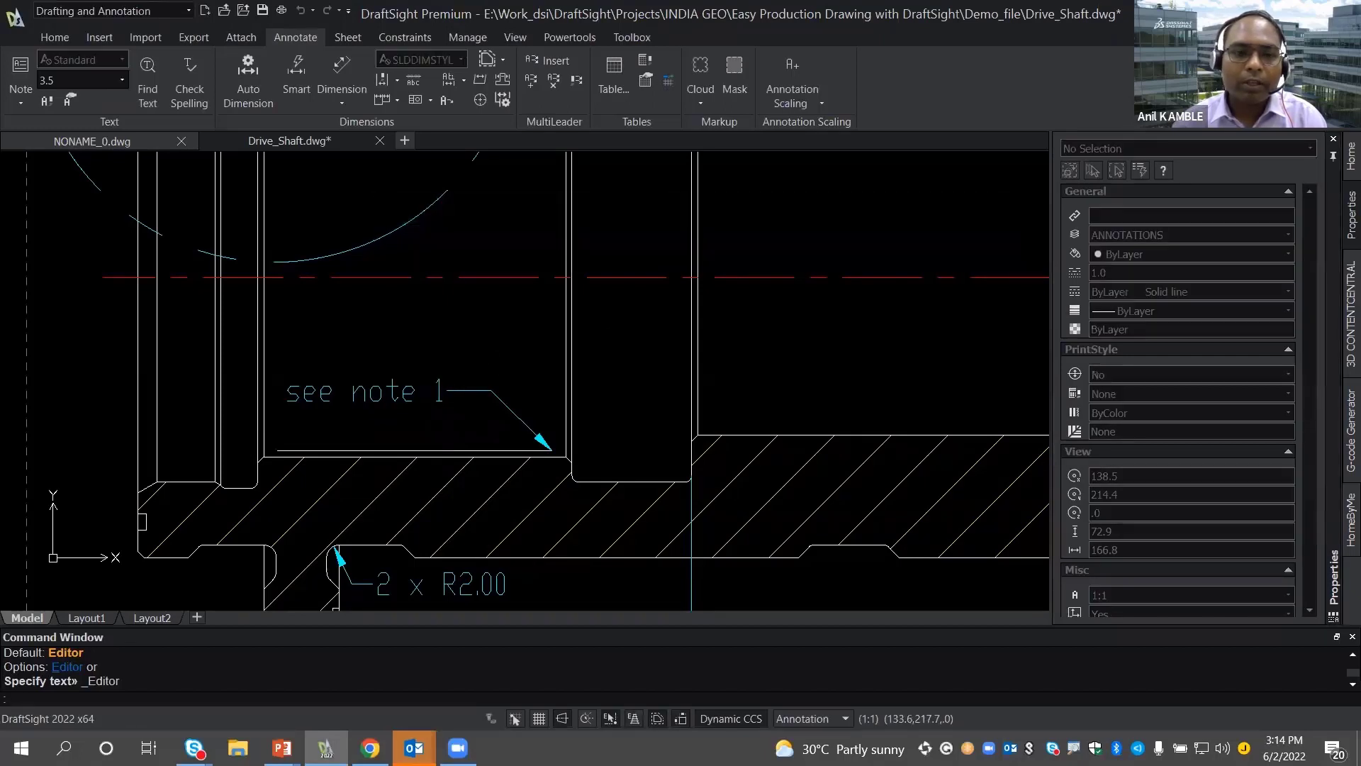
- Place a multileader with its arrowhead on the left chamfer of the groove in the shaft's upper outer edge and its landing above, with ortho off
{"action": "middle_click_drag", "start_coordinate": [402, 413], "coordinate": [370, 417]}
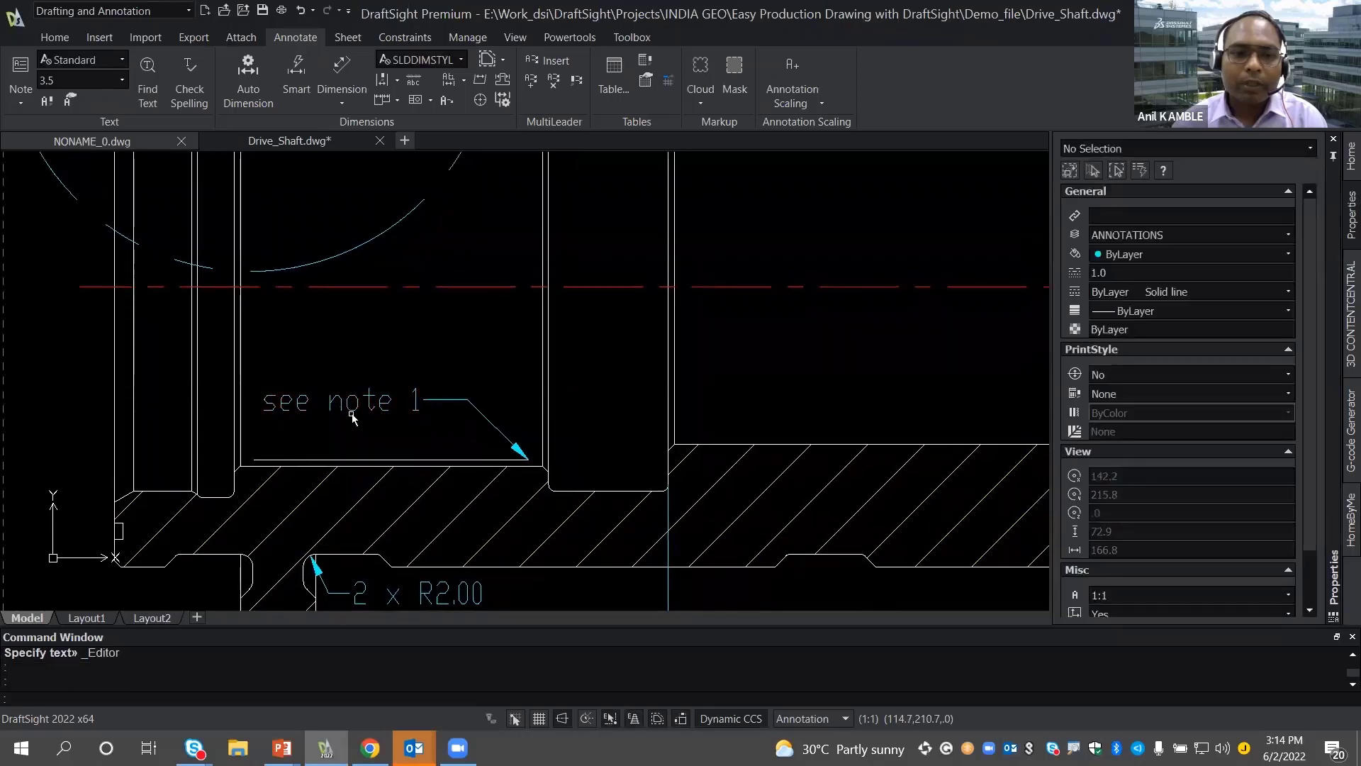
{"action": "scroll", "coordinate": [366, 415], "scroll_direction": "down", "scroll_amount": 1}
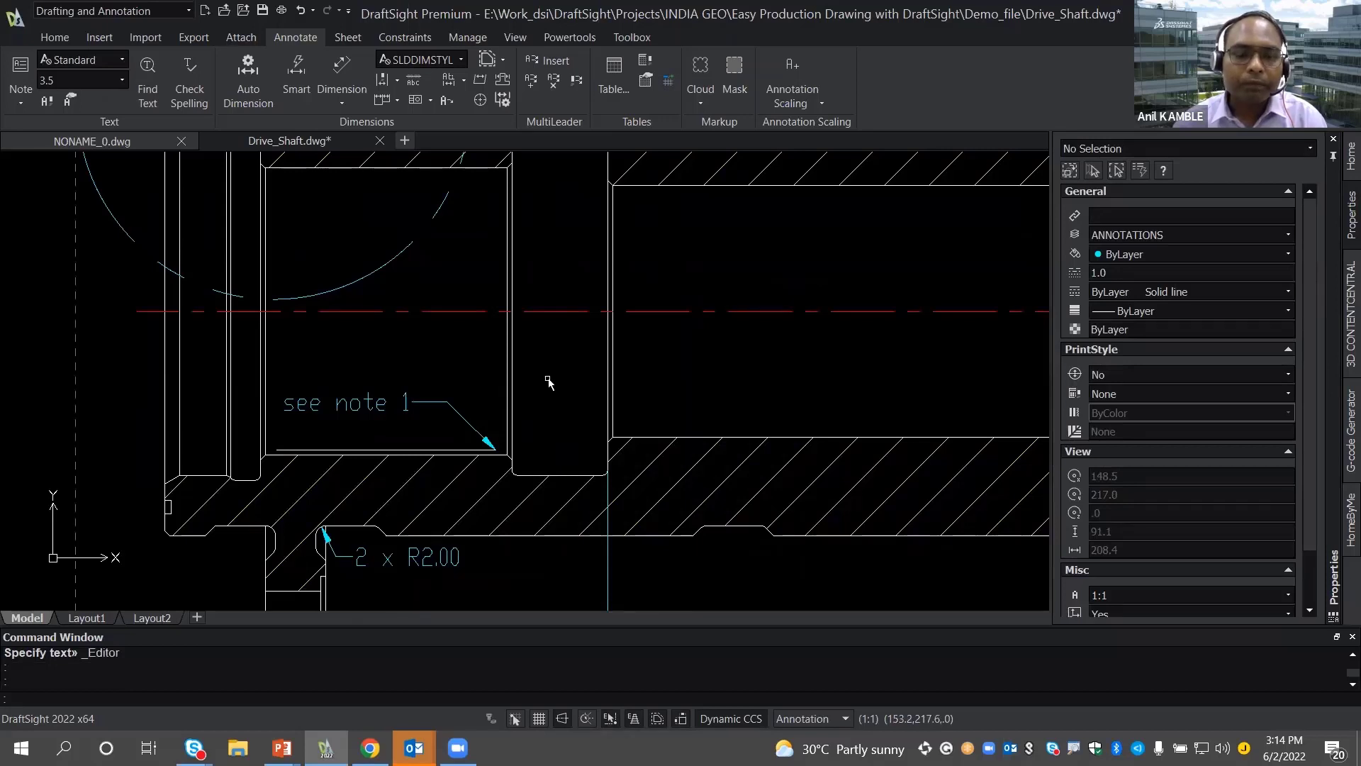
{"action": "middle_click_drag", "start_coordinate": [546, 377], "coordinate": [471, 428]}
{"action": "scroll", "coordinate": [468, 427], "scroll_direction": "down", "scroll_amount": 1}
{"action": "middle_click_drag", "start_coordinate": [624, 339], "coordinate": [453, 374]}
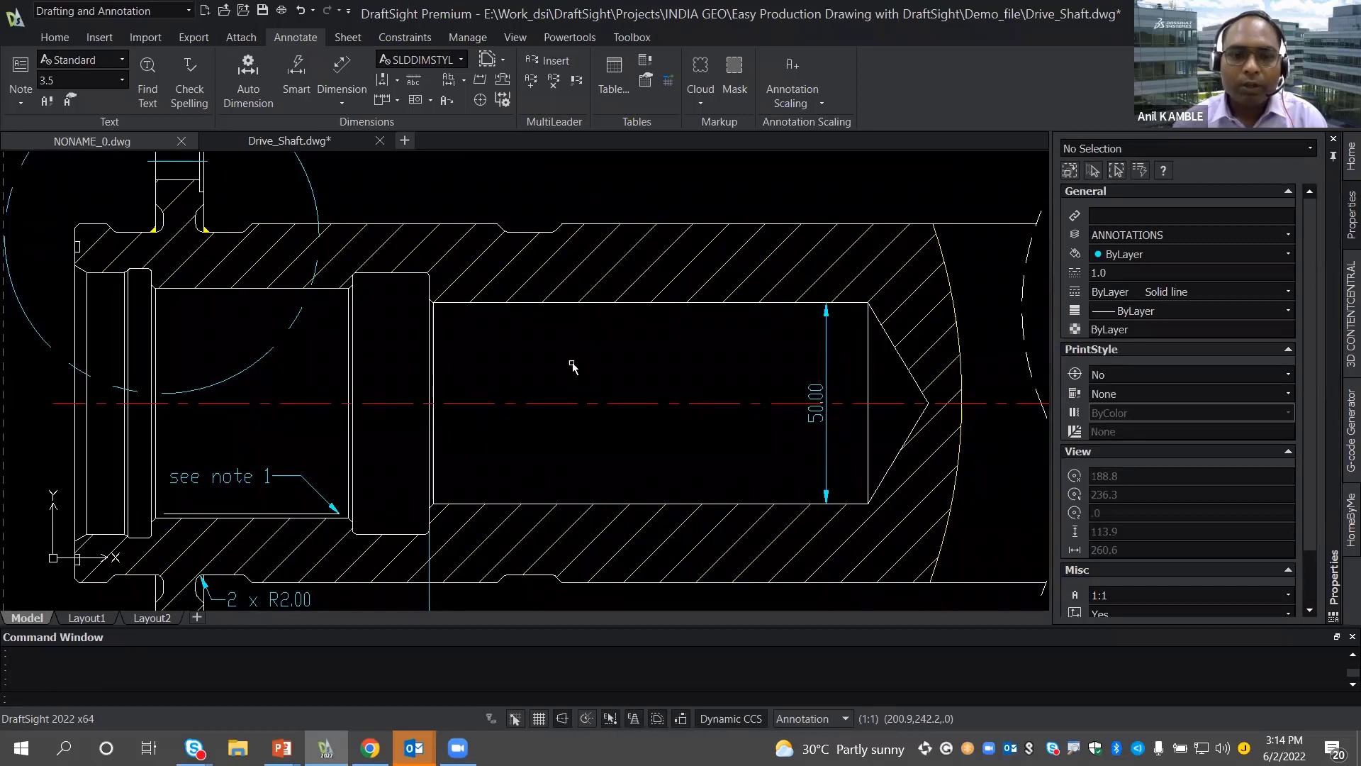
{"action": "scroll", "coordinate": [532, 202], "scroll_direction": "up", "scroll_amount": 3}
{"action": "middle_click_drag", "start_coordinate": [532, 202], "coordinate": [486, 274]}
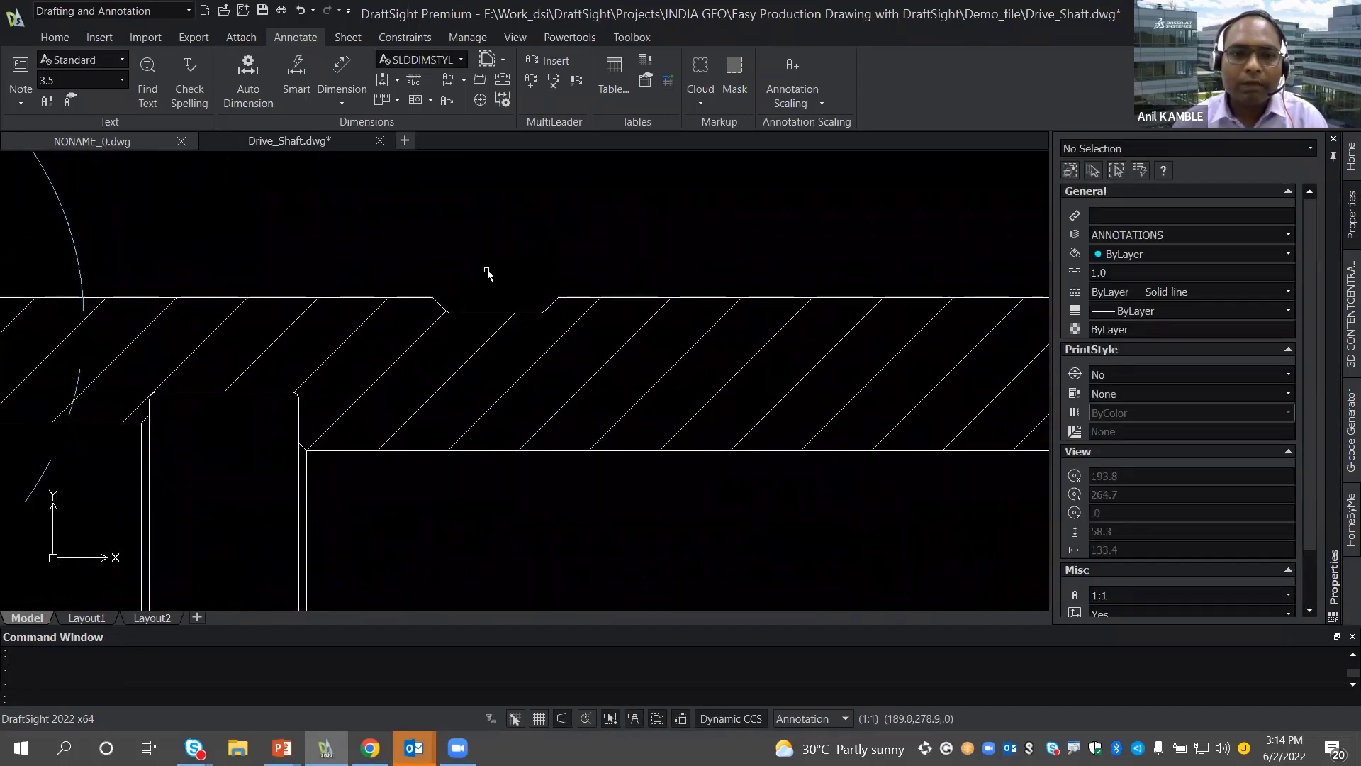
{"action": "scroll", "coordinate": [486, 273], "scroll_direction": "up", "scroll_amount": 1}
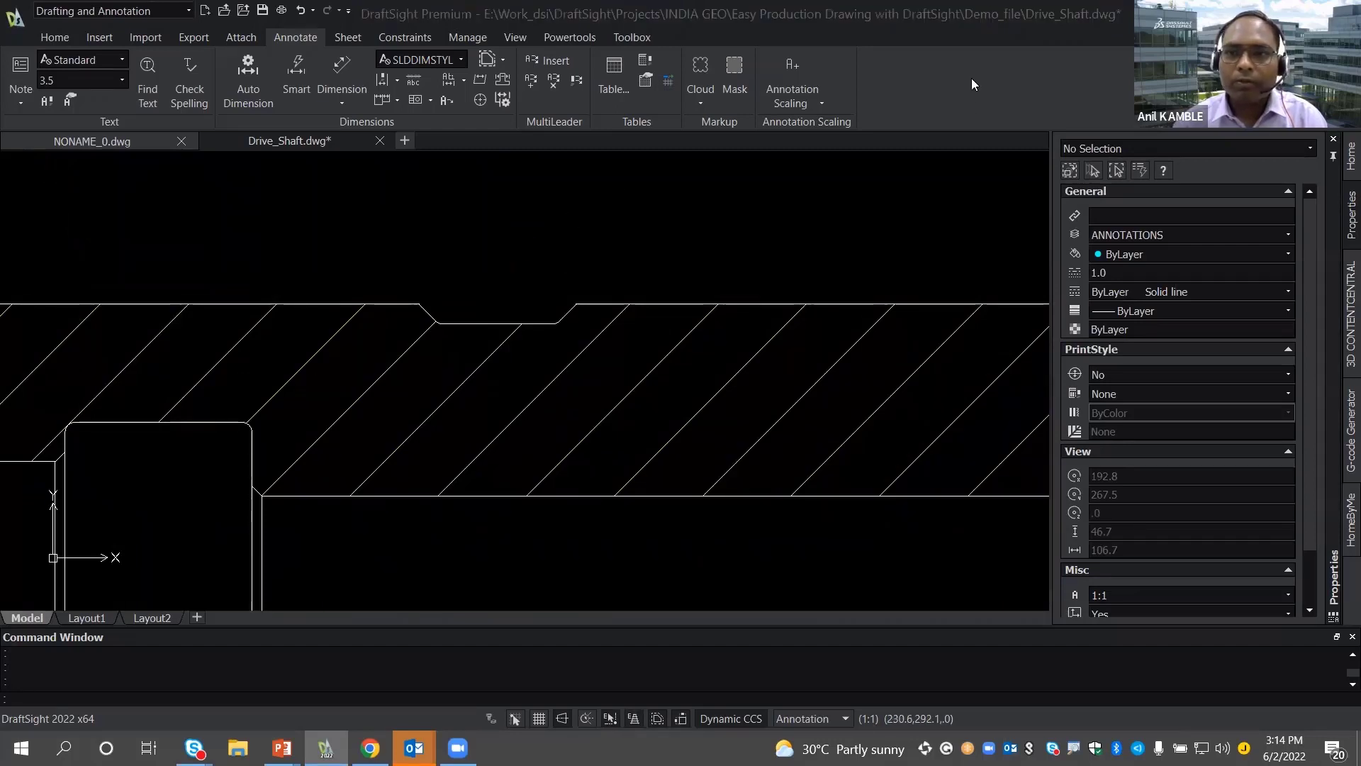
{"action": "left_click", "coordinate": [554, 68]}
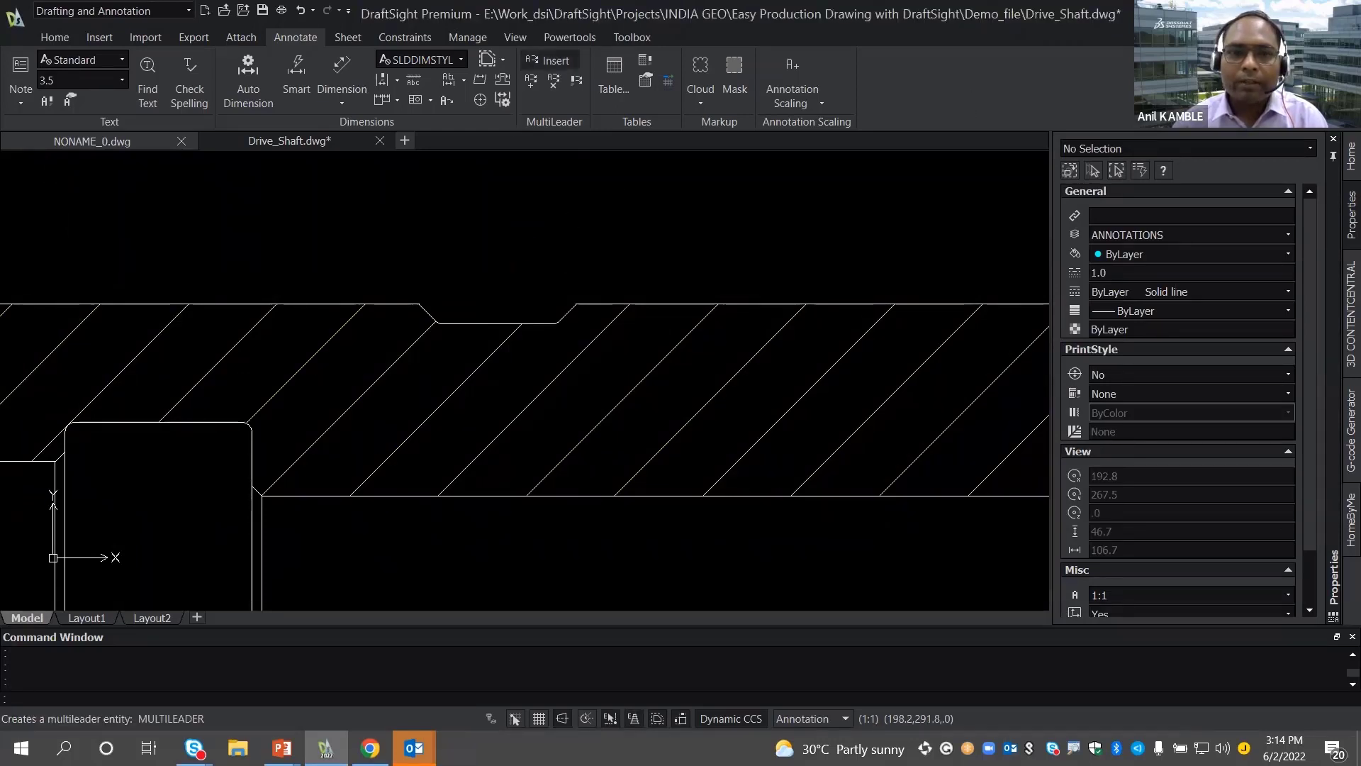
{"action": "middle_click_drag", "start_coordinate": [487, 201], "coordinate": [445, 273]}
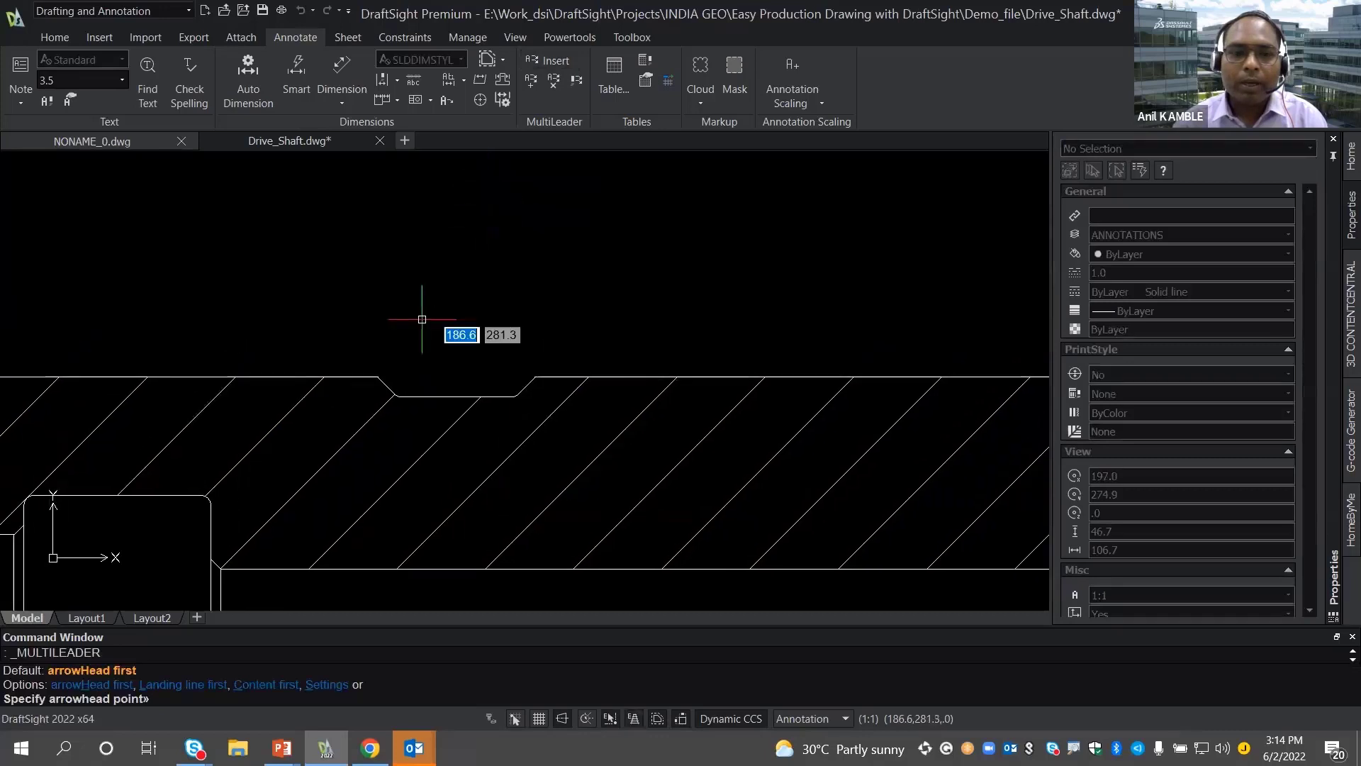
{"action": "left_click", "coordinate": [386, 385]}
{"action": "left_click", "coordinate": [563, 718]}
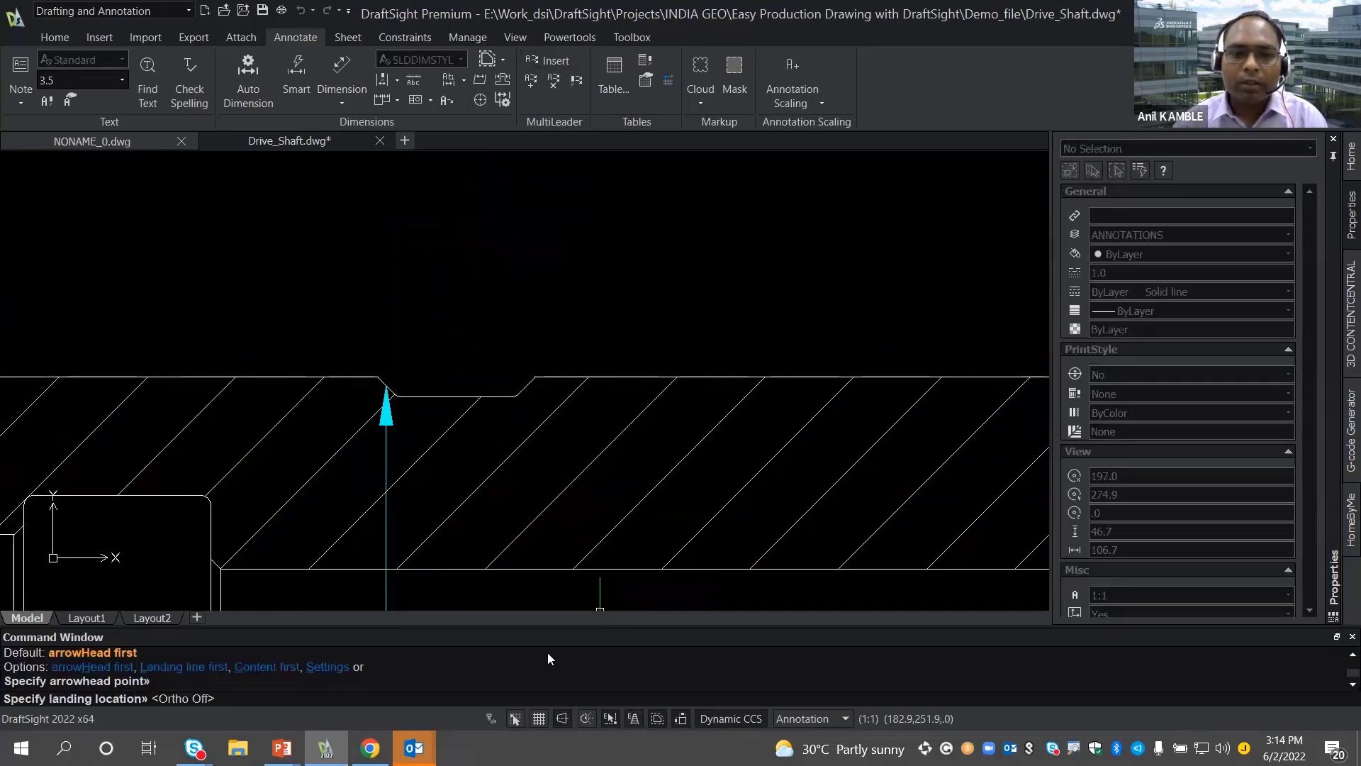
{"action": "left_click", "coordinate": [465, 210]}
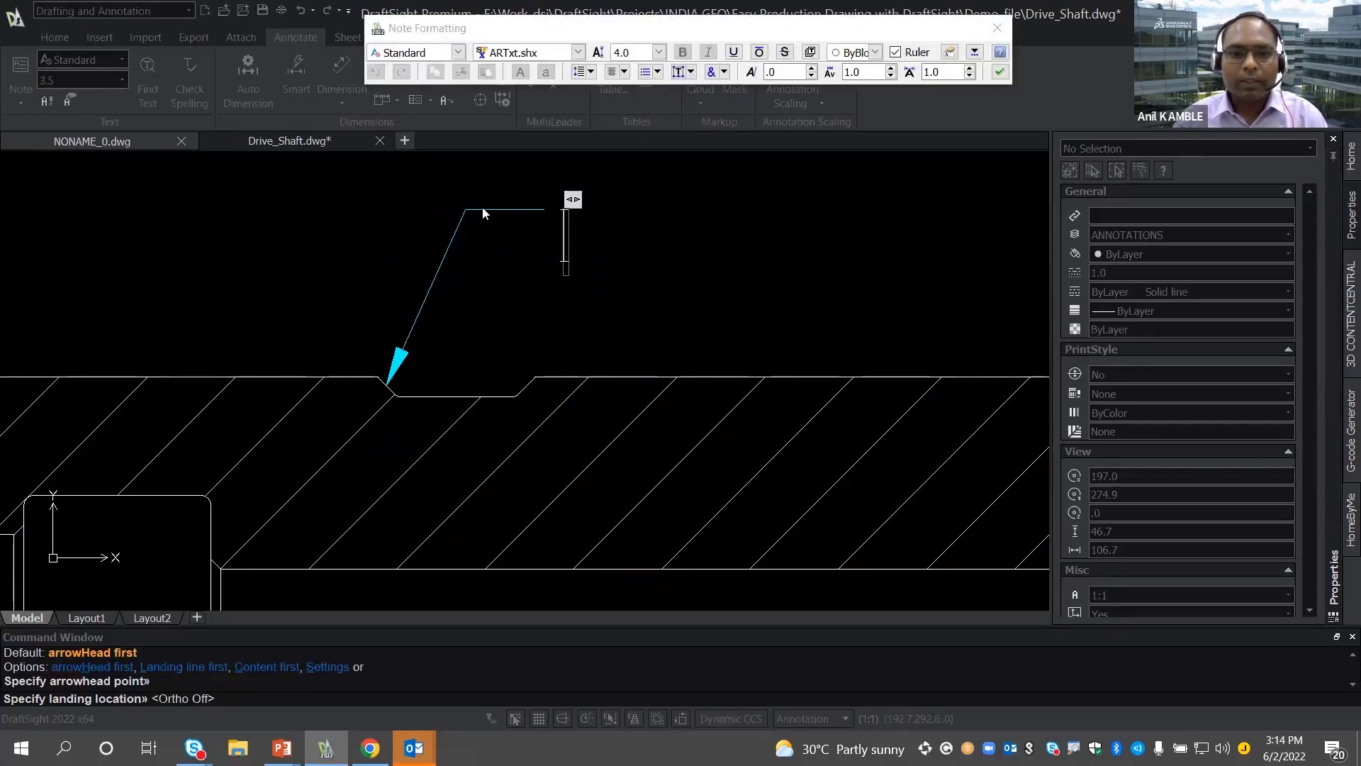
- Enter "2 x 45°" with "TYP 6 places" on a second line as the groove chamfer multileader's text and finish the note
{"action": "type", "text": "2 X "}
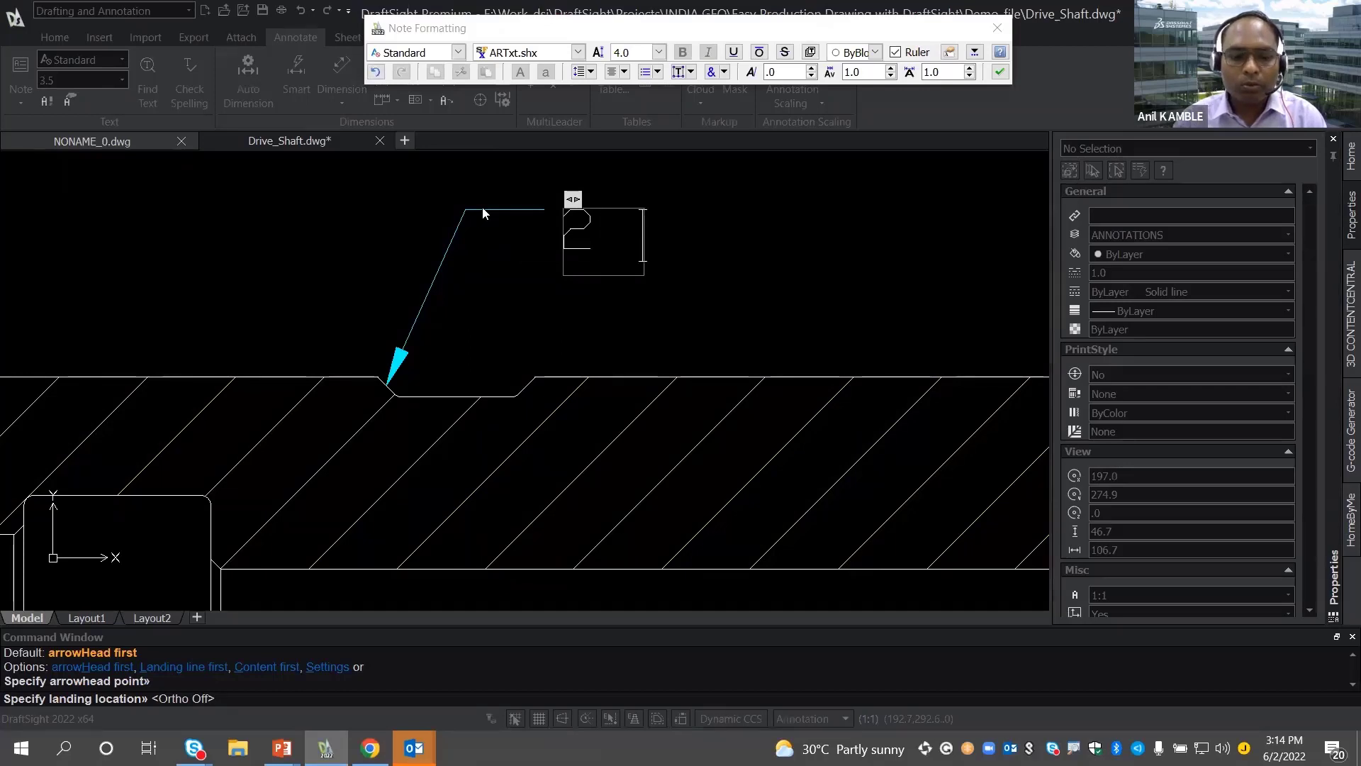
{"action": "type", "text": "45"}
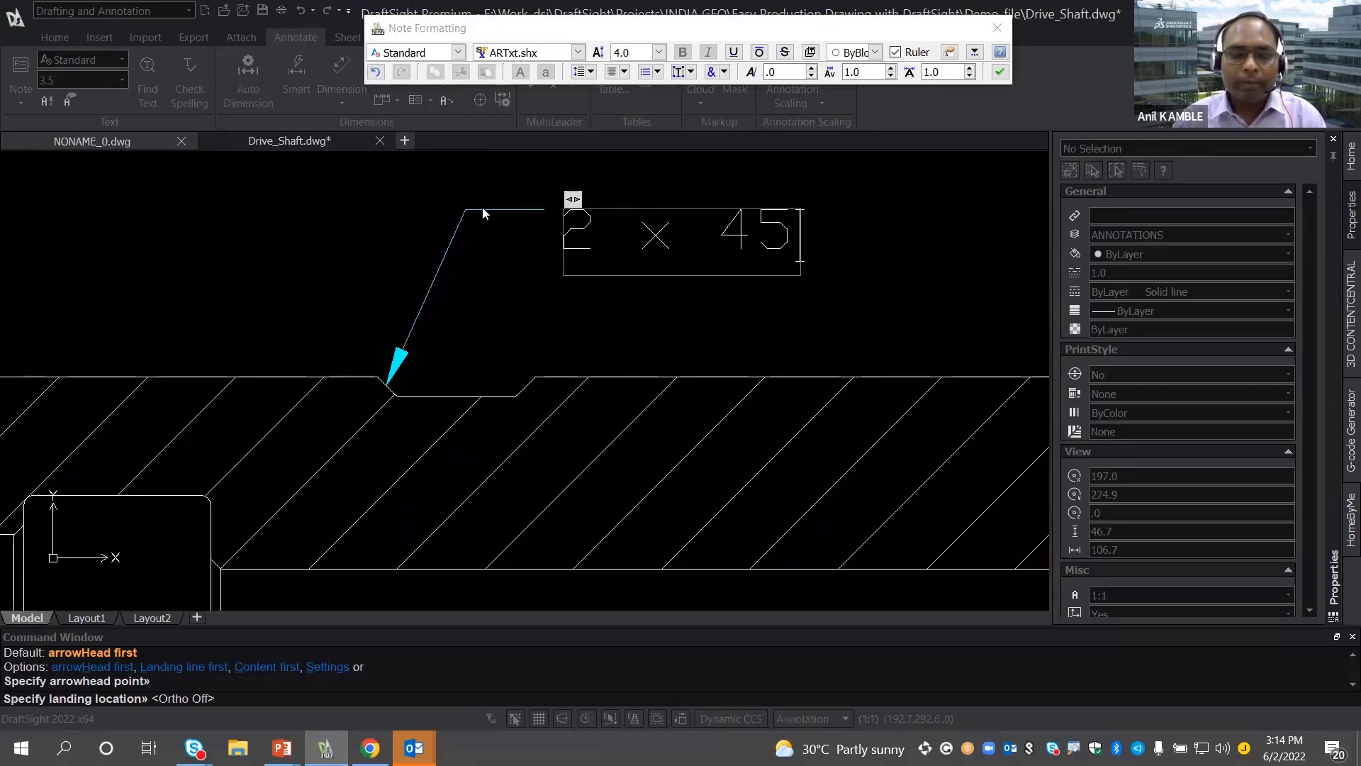
{"action": "type", "text": "%%"}
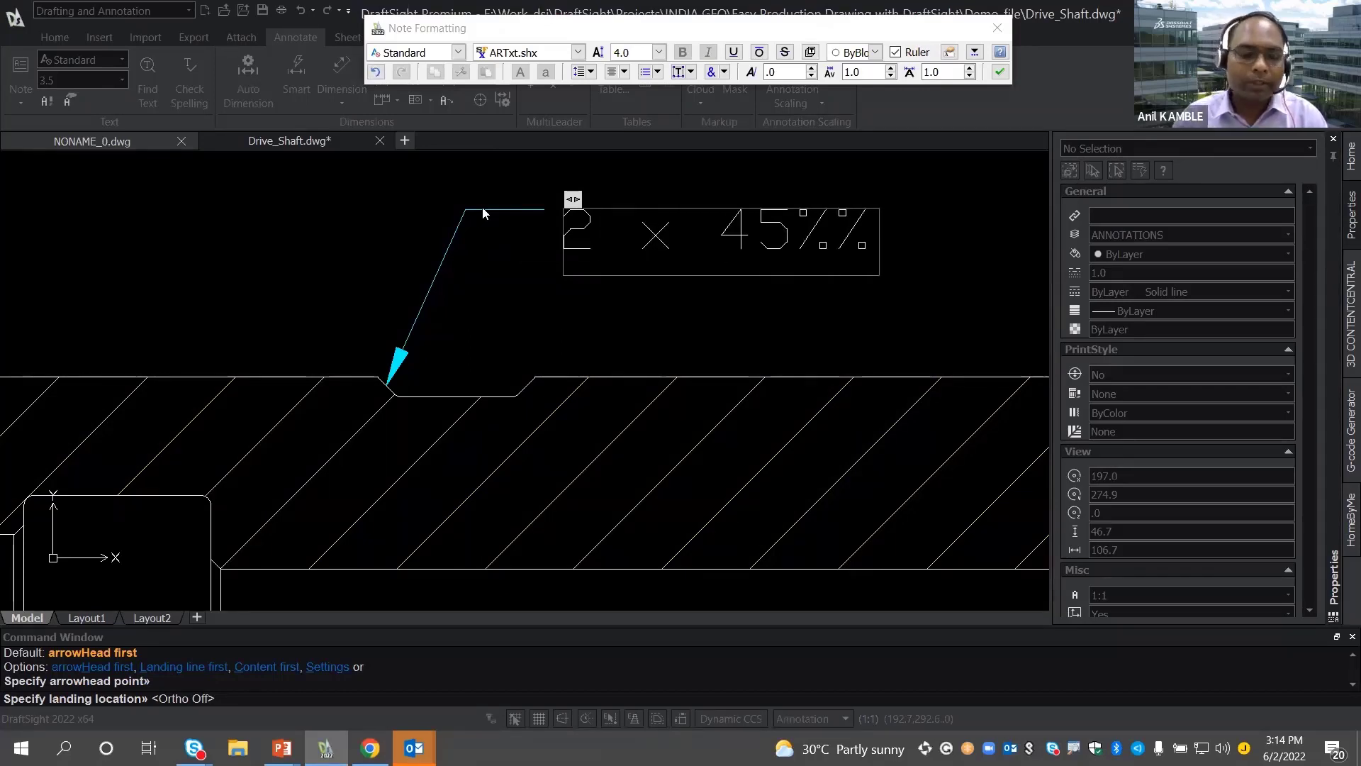
{"action": "type", "text": "d"}
{"action": "key", "text": "Return"}
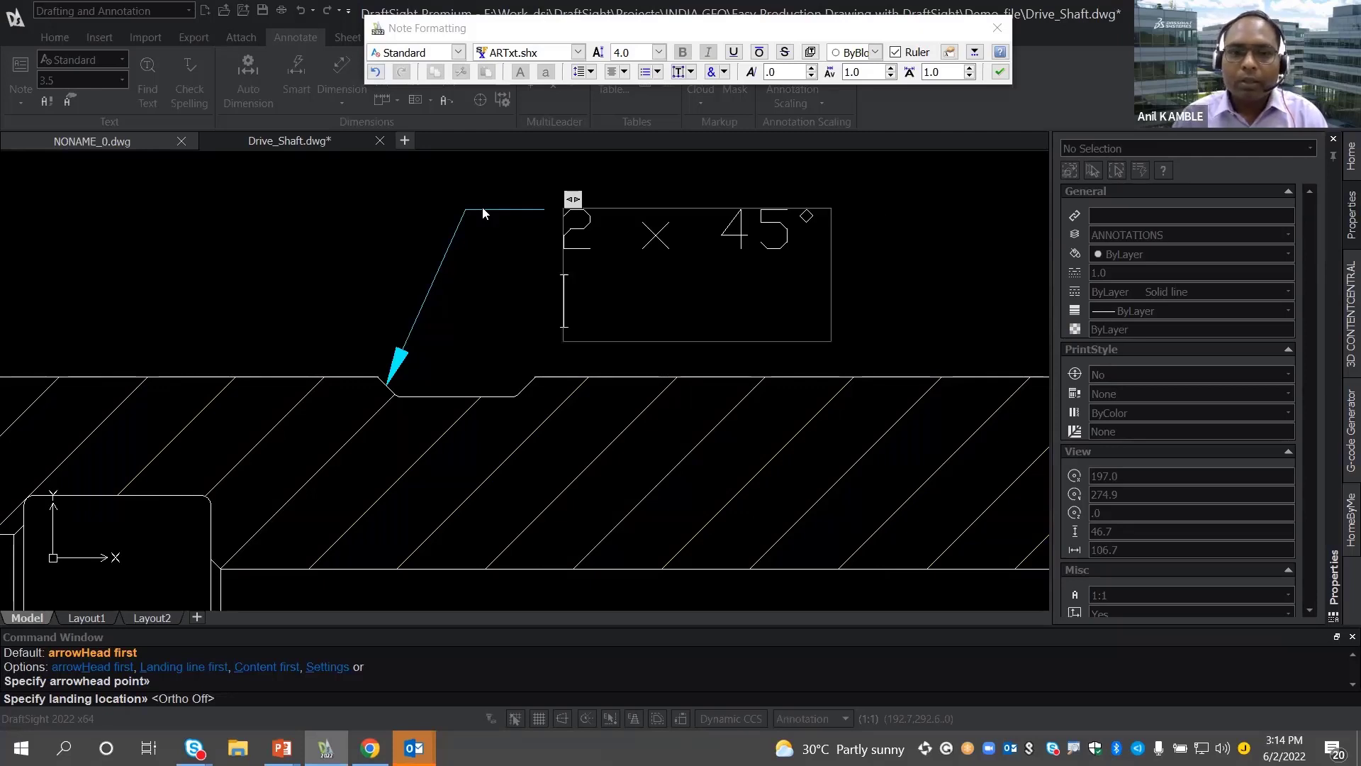
{"action": "type", "text": "TYP "}
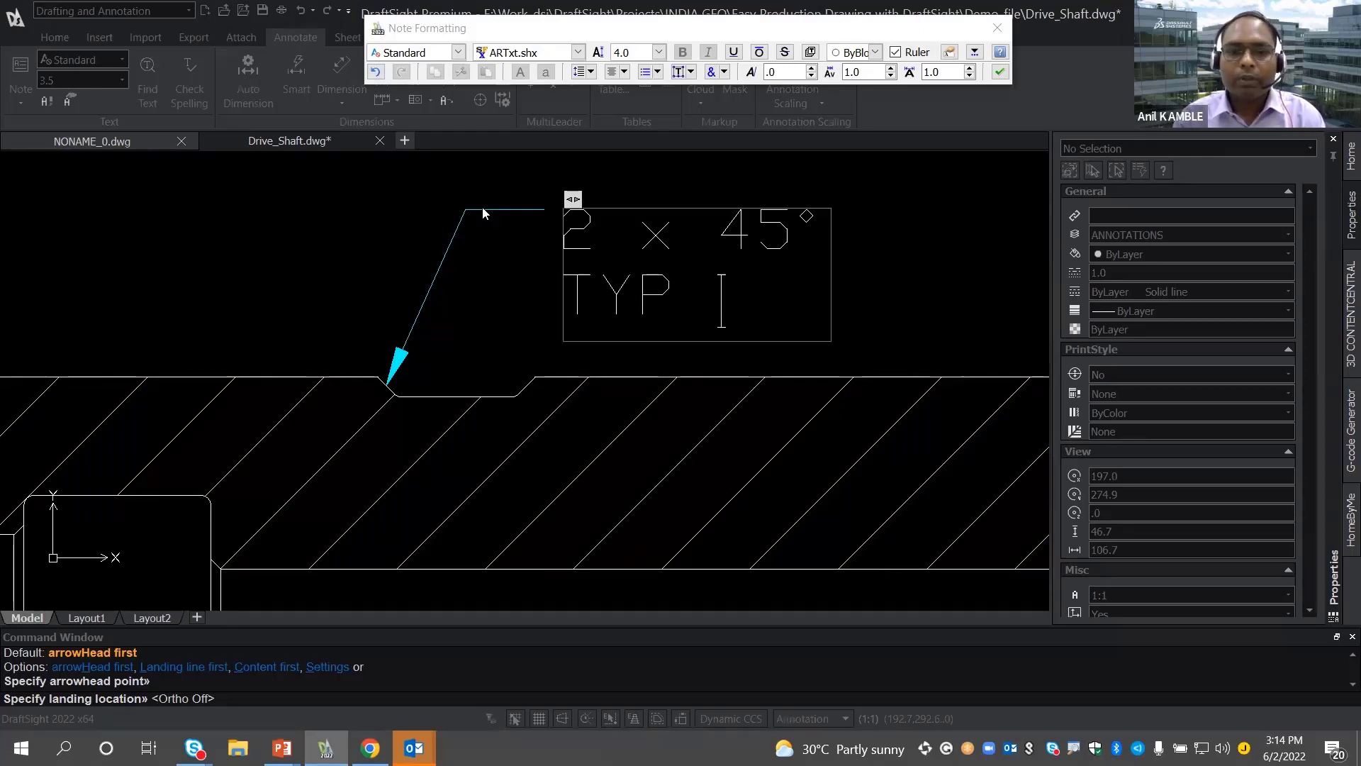
{"action": "type", "text": "6 pl"}
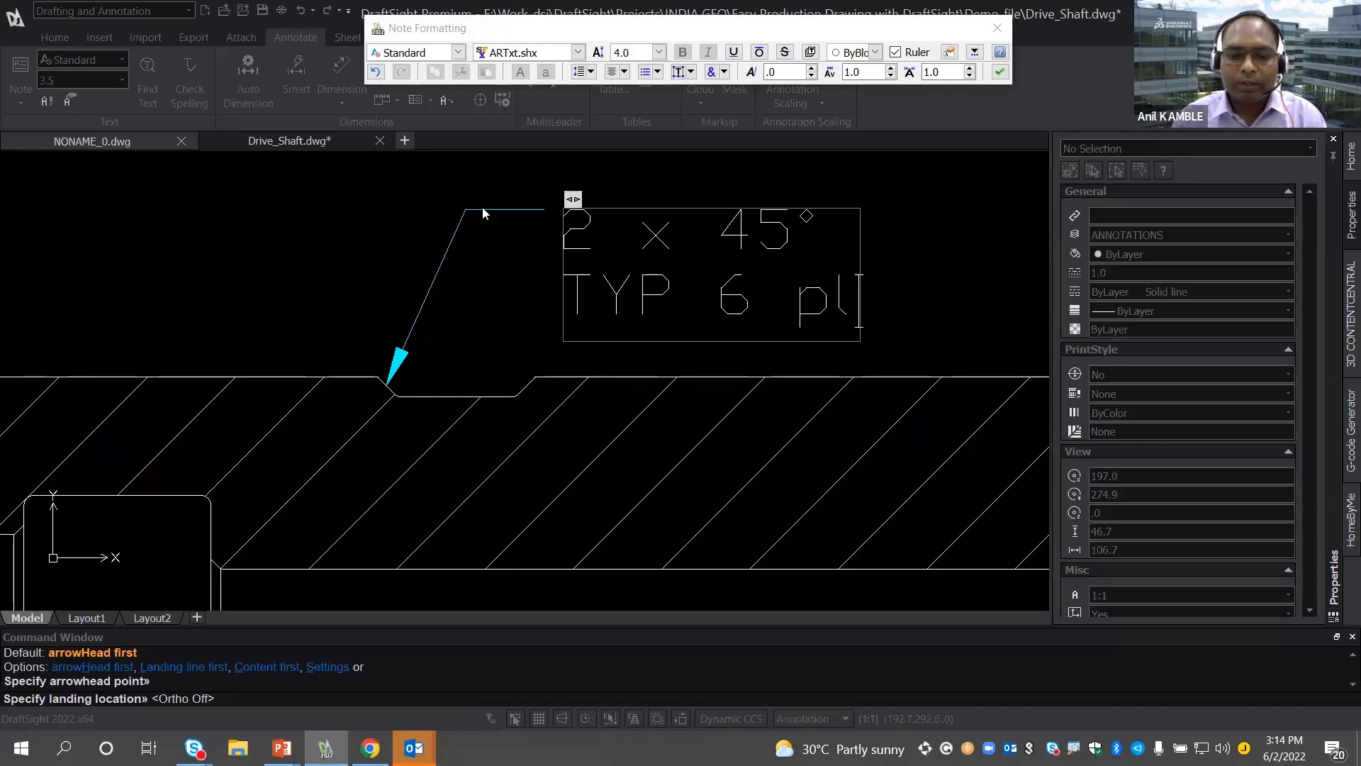
{"action": "type", "text": "aces"}
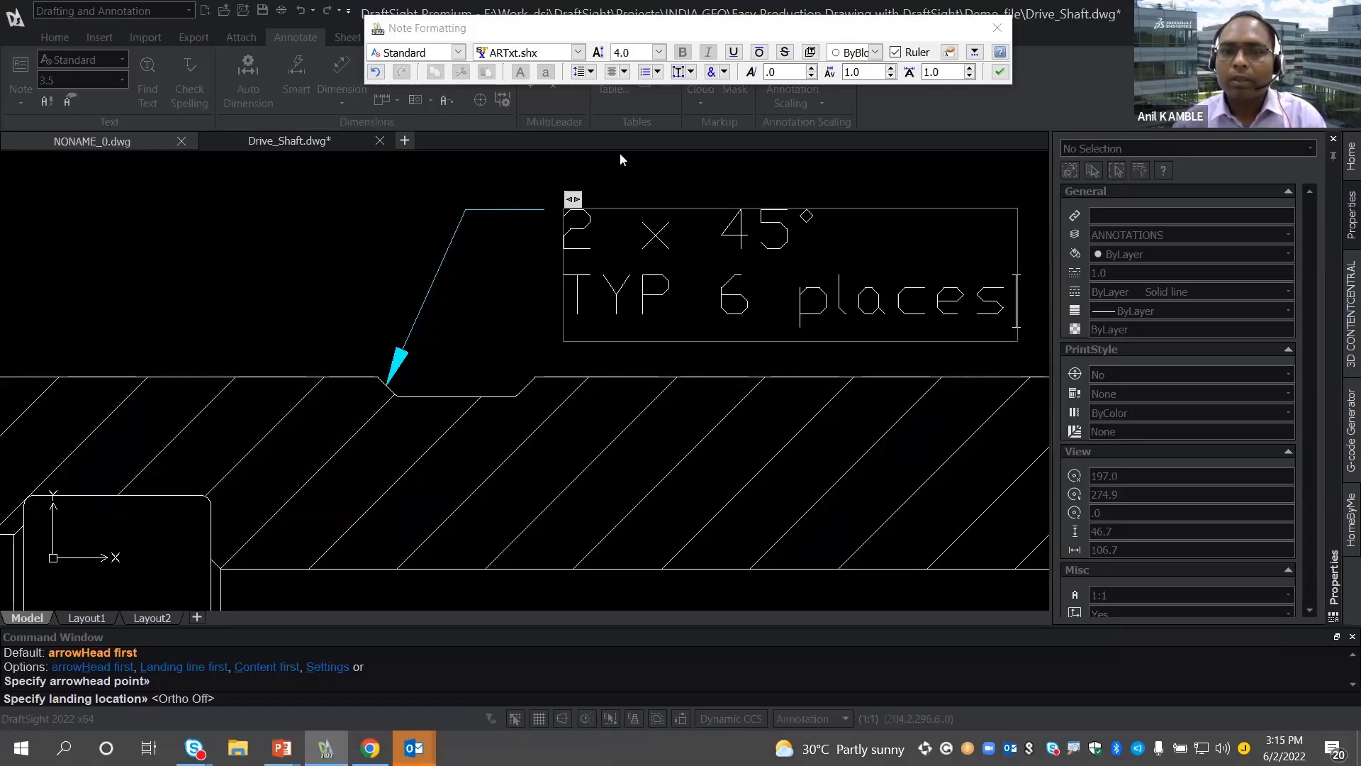
{"action": "left_click", "coordinate": [1000, 72]}
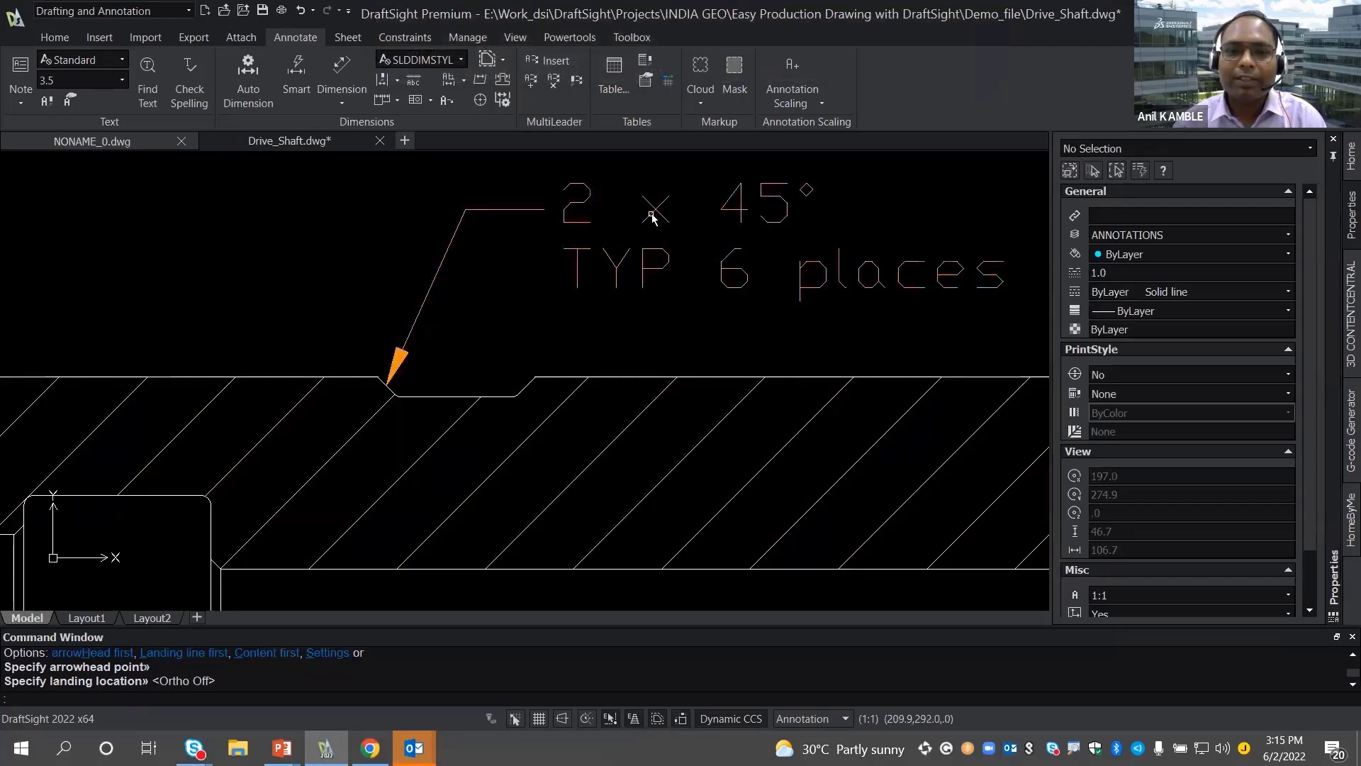
{"action": "middle_click_drag", "start_coordinate": [652, 217], "coordinate": [623, 231]}
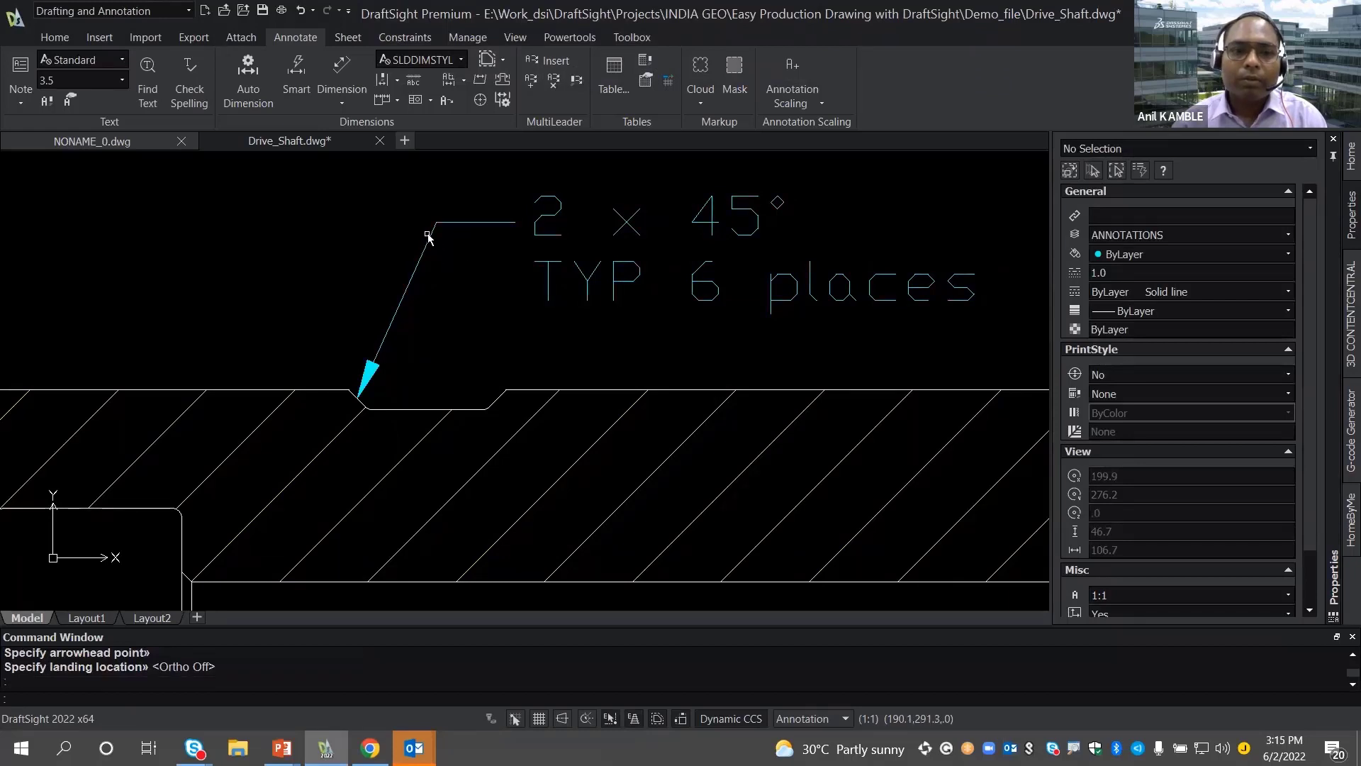
{"action": "scroll", "coordinate": [428, 237], "scroll_direction": "up", "scroll_amount": 1}
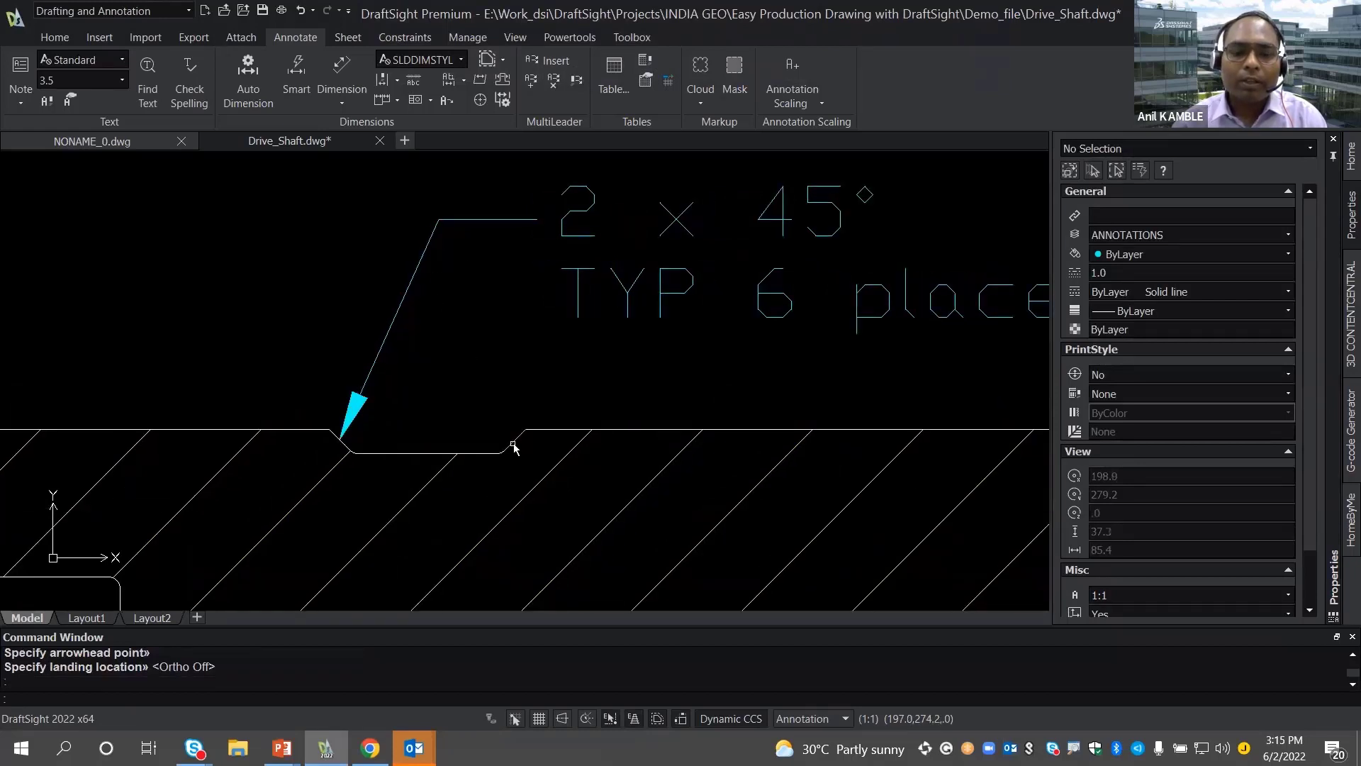
- Add a second leader to the groove chamfer multileader, with its arrowhead on the groove's right chamfer
{"action": "left_click", "coordinate": [531, 80]}
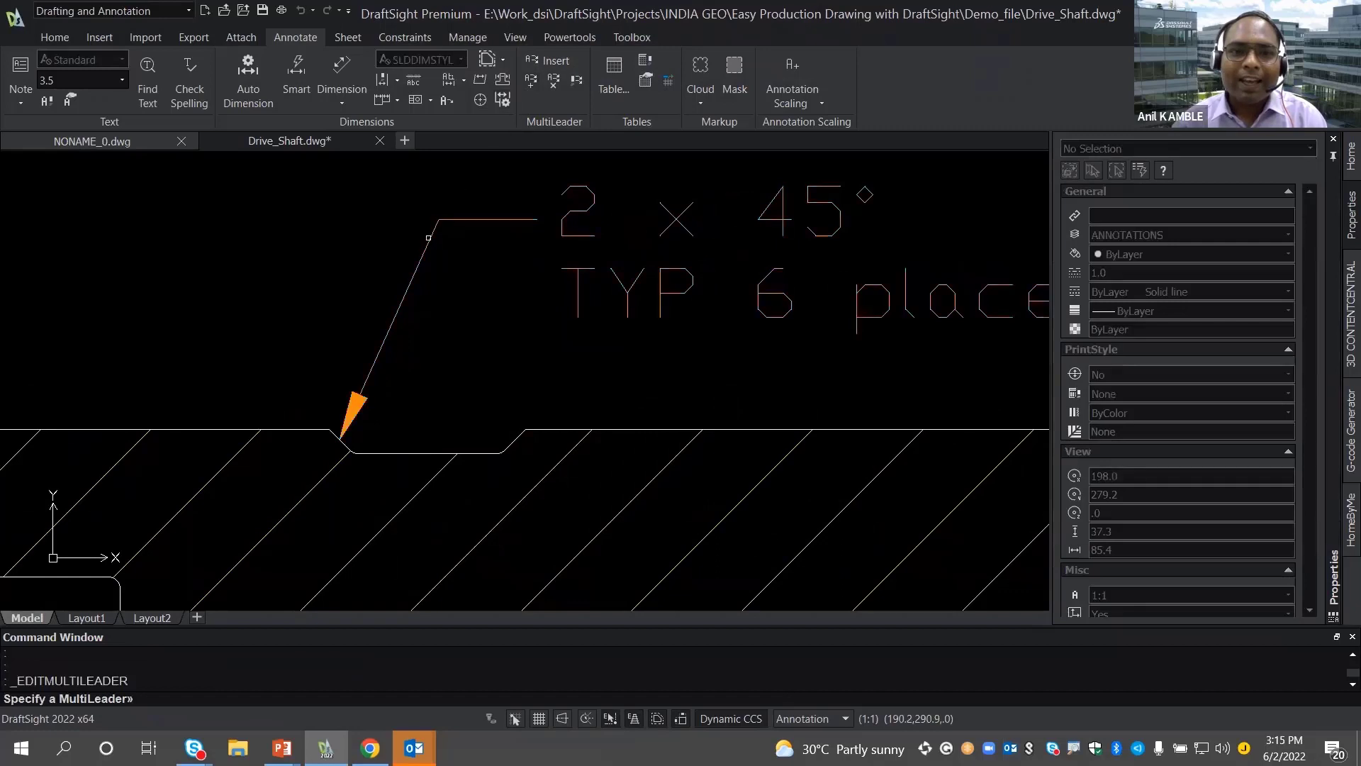
{"action": "left_click", "coordinate": [428, 236]}
{"action": "scroll", "coordinate": [511, 438], "scroll_direction": "up", "scroll_amount": 3}
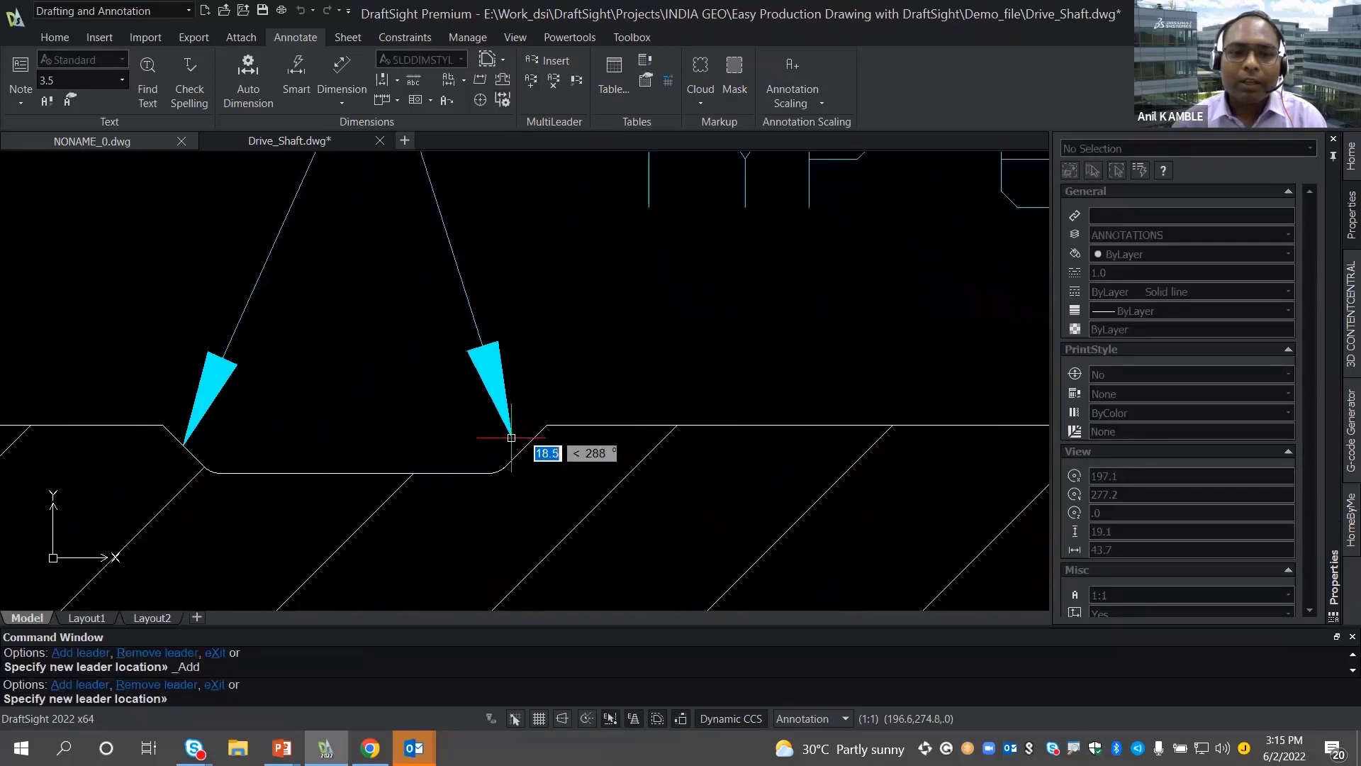
{"action": "left_click", "coordinate": [524, 444]}
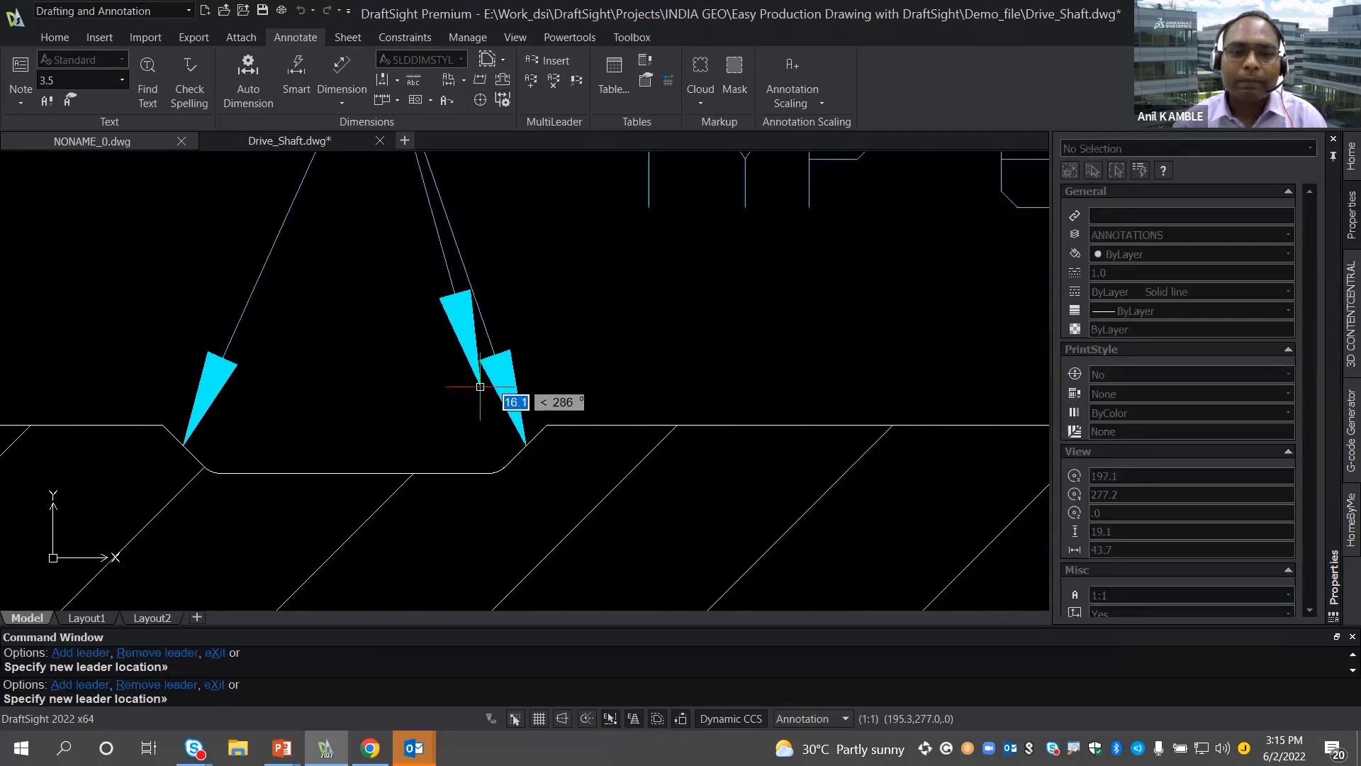
{"action": "key", "text": "Return"}
{"action": "scroll", "coordinate": [481, 380], "scroll_direction": "down", "scroll_amount": 4}
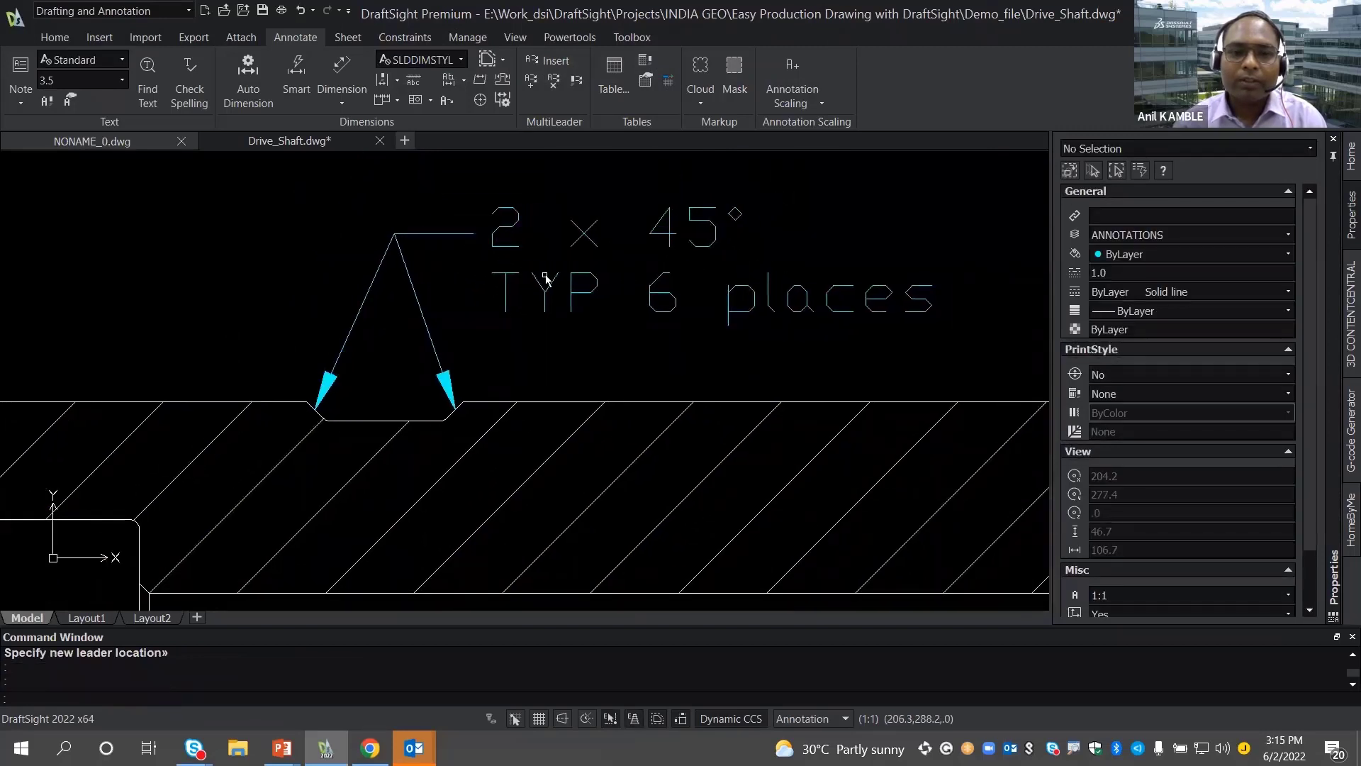
{"action": "scroll", "coordinate": [546, 274], "scroll_direction": "down", "scroll_amount": 3}
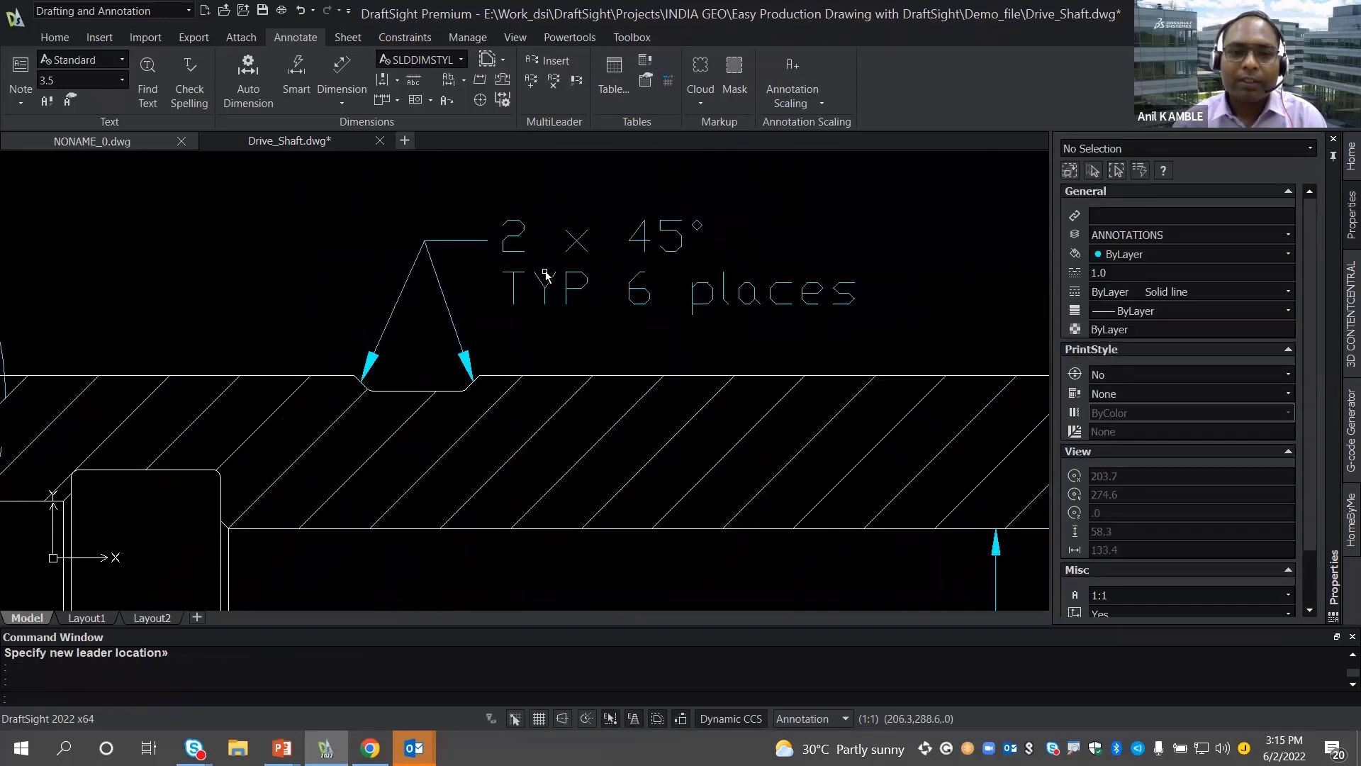
{"action": "scroll", "coordinate": [546, 274], "scroll_direction": "down", "scroll_amount": 5}
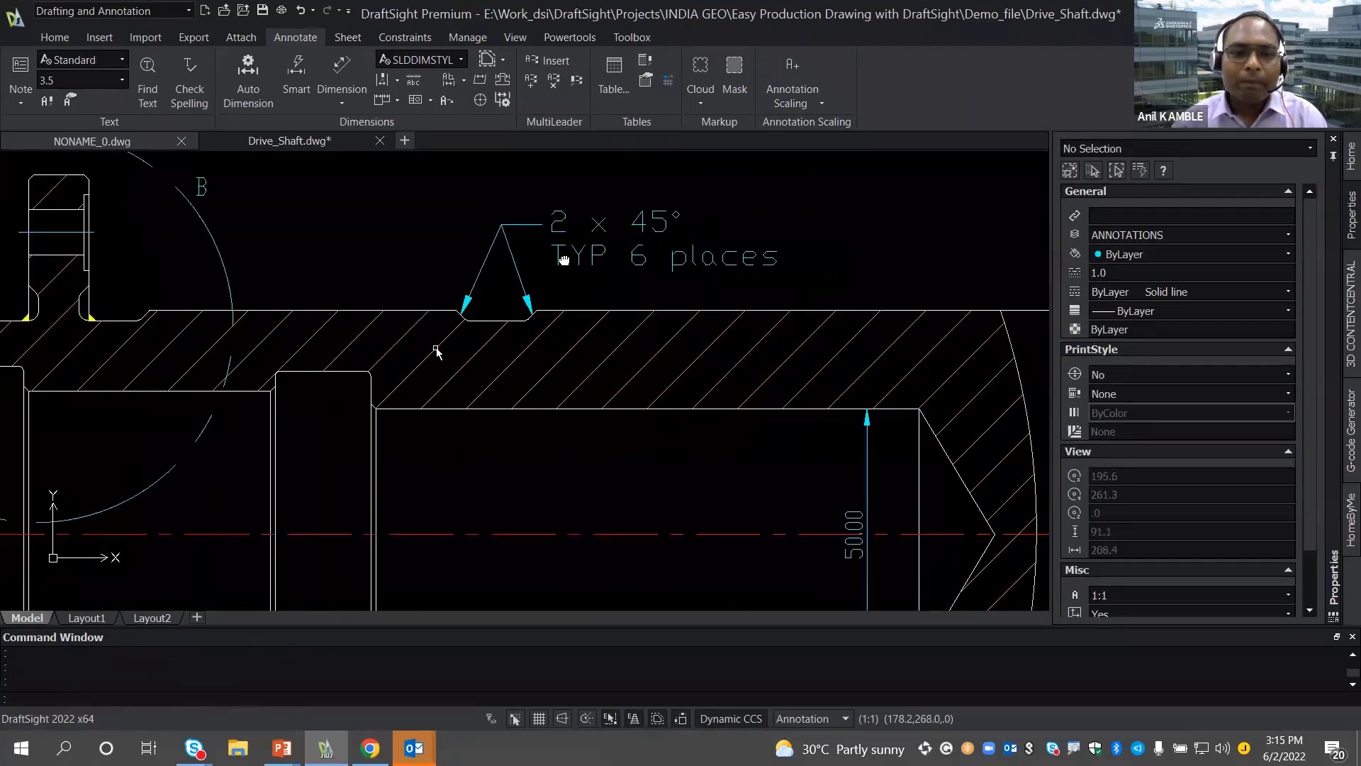
- Set the dimension style to SLDDIMSTYLE6 and place a vertical linear dimension across the outer diameter, just left of the shaft's left end
{"action": "middle_click_drag", "start_coordinate": [370, 329], "coordinate": [481, 304]}
{"action": "scroll", "coordinate": [457, 371], "scroll_direction": "down", "scroll_amount": 1}
{"action": "mouse_move", "coordinate": [457, 371]}
{"action": "middle_mouse_down"}
{"action": "mouse_move", "coordinate": [468, 319]}
{"action": "mouse_move", "coordinate": [439, 306]}
{"action": "mouse_move", "coordinate": [501, 339]}
{"action": "mouse_move", "coordinate": [554, 317]}
{"action": "mouse_move", "coordinate": [470, 349]}
{"action": "middle_mouse_up"}
{"action": "scroll", "coordinate": [467, 321], "scroll_direction": "up", "scroll_amount": 1}
{"action": "scroll", "coordinate": [510, 326], "scroll_direction": "down", "scroll_amount": 1}
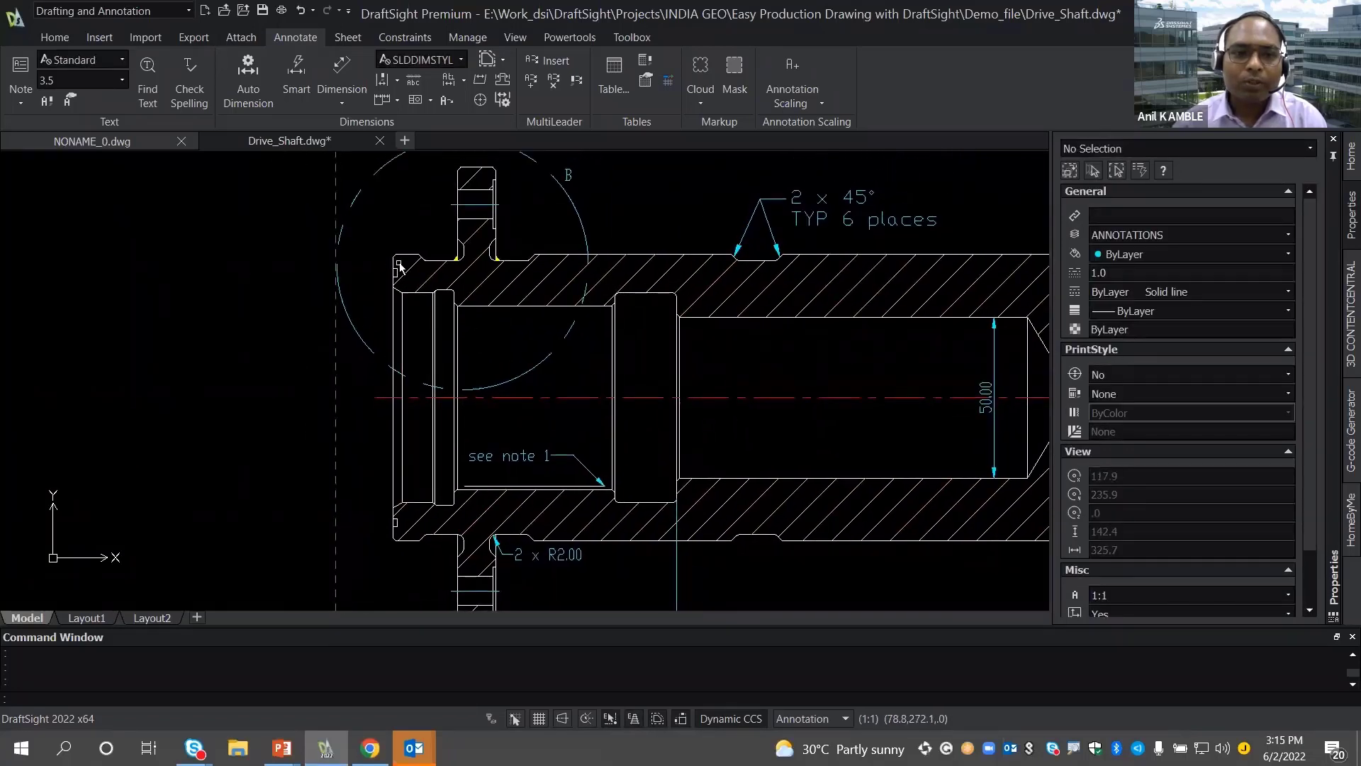
{"action": "left_click", "coordinate": [463, 58]}
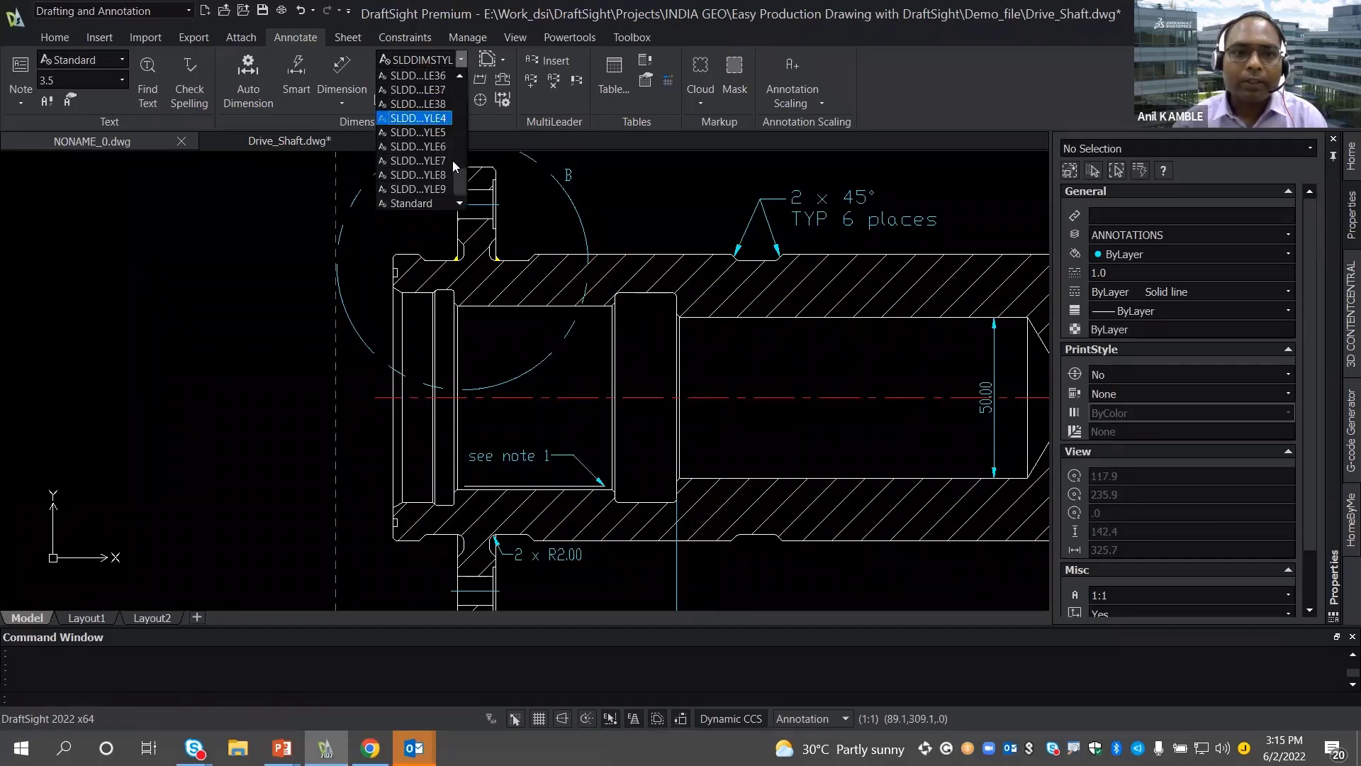
{"action": "left_click", "coordinate": [417, 147]}
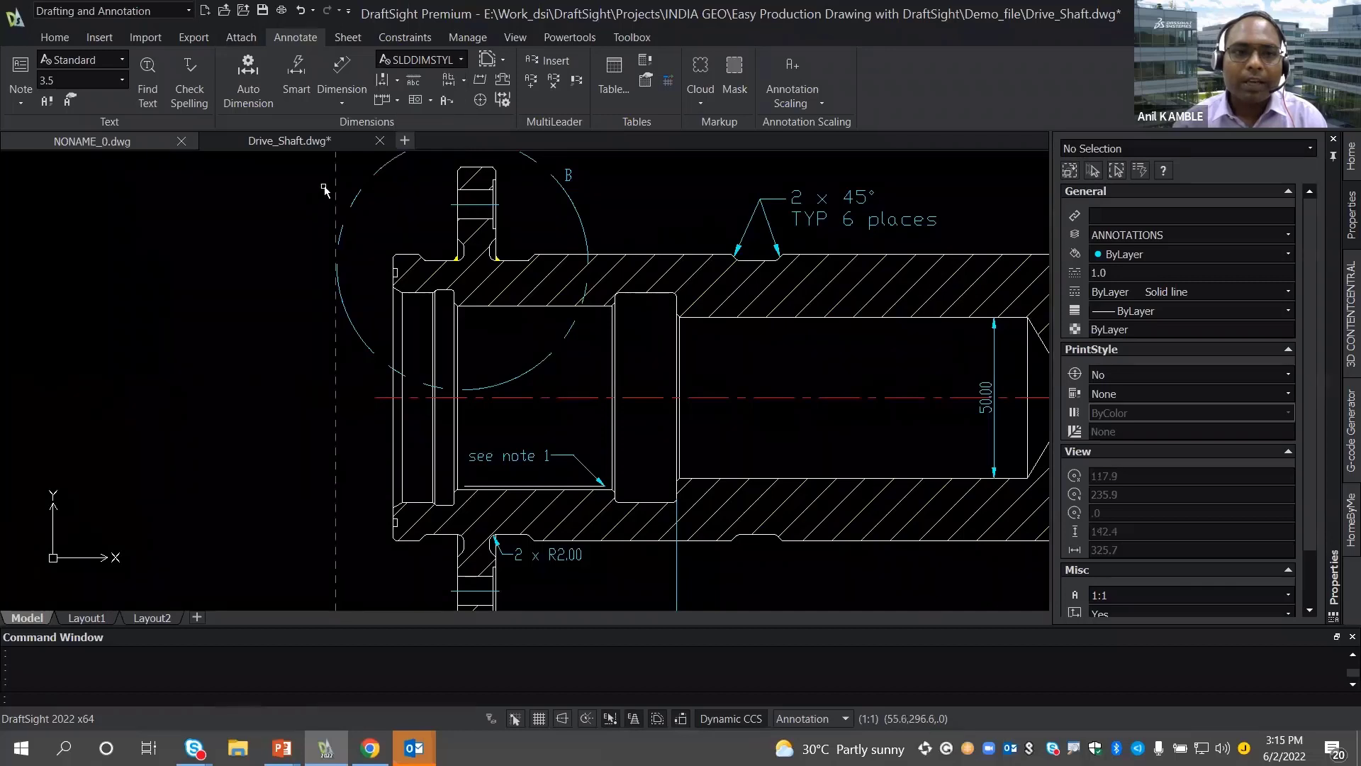
{"action": "left_click", "coordinate": [343, 103]}
{"action": "left_click", "coordinate": [351, 142]}
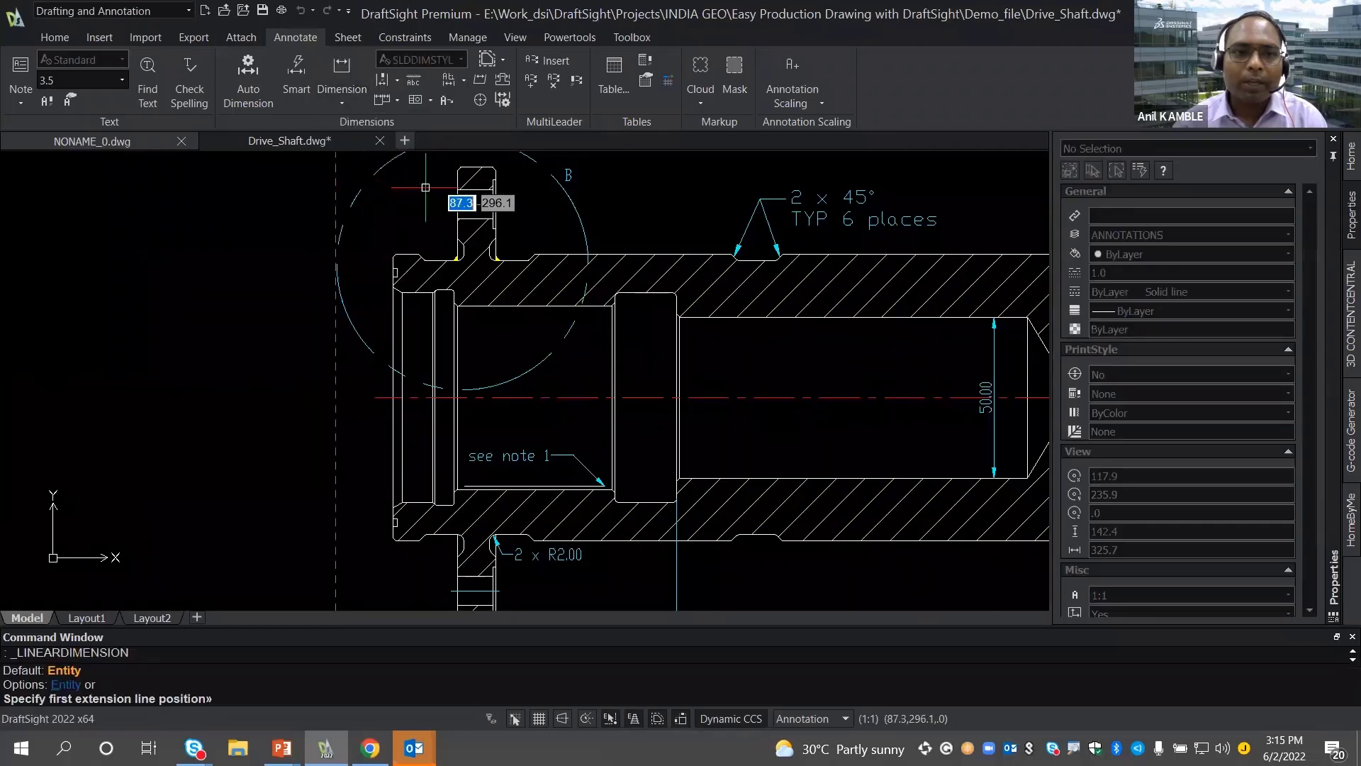
{"action": "scroll", "coordinate": [395, 258], "scroll_direction": "up", "scroll_amount": 2}
{"action": "left_click", "coordinate": [395, 258]}
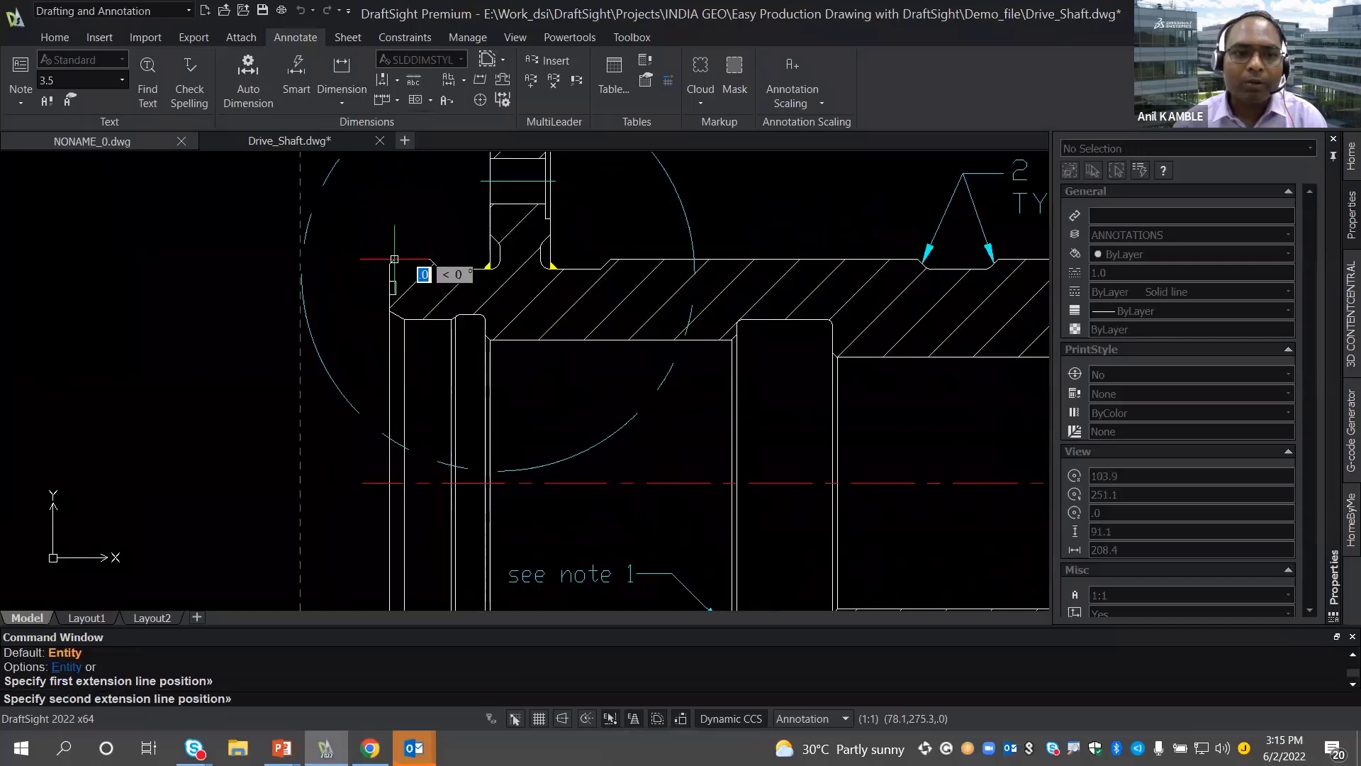
{"action": "scroll", "coordinate": [456, 234], "scroll_direction": "down", "scroll_amount": 3}
{"action": "scroll", "coordinate": [408, 478], "scroll_direction": "up", "scroll_amount": 4}
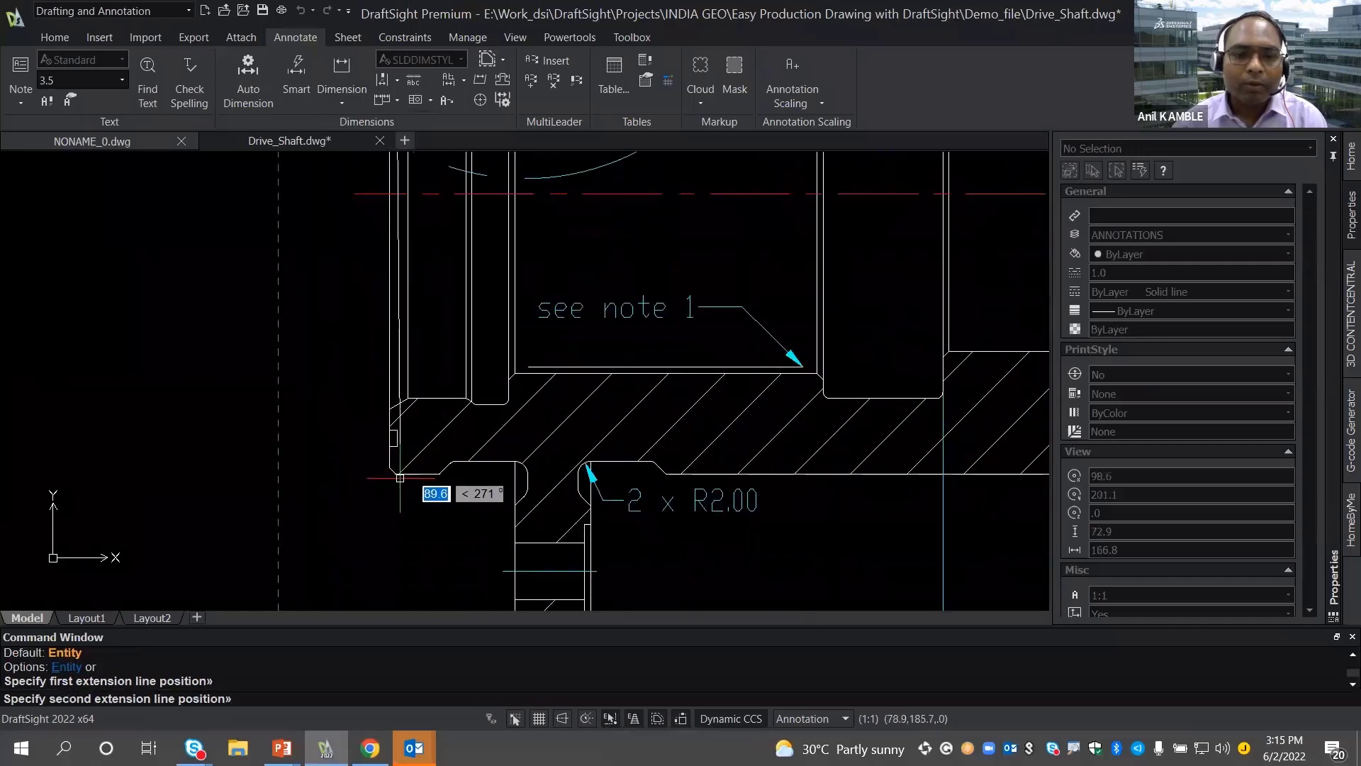
{"action": "left_click", "coordinate": [395, 471]}
{"action": "scroll", "coordinate": [398, 470], "scroll_direction": "down", "scroll_amount": 2}
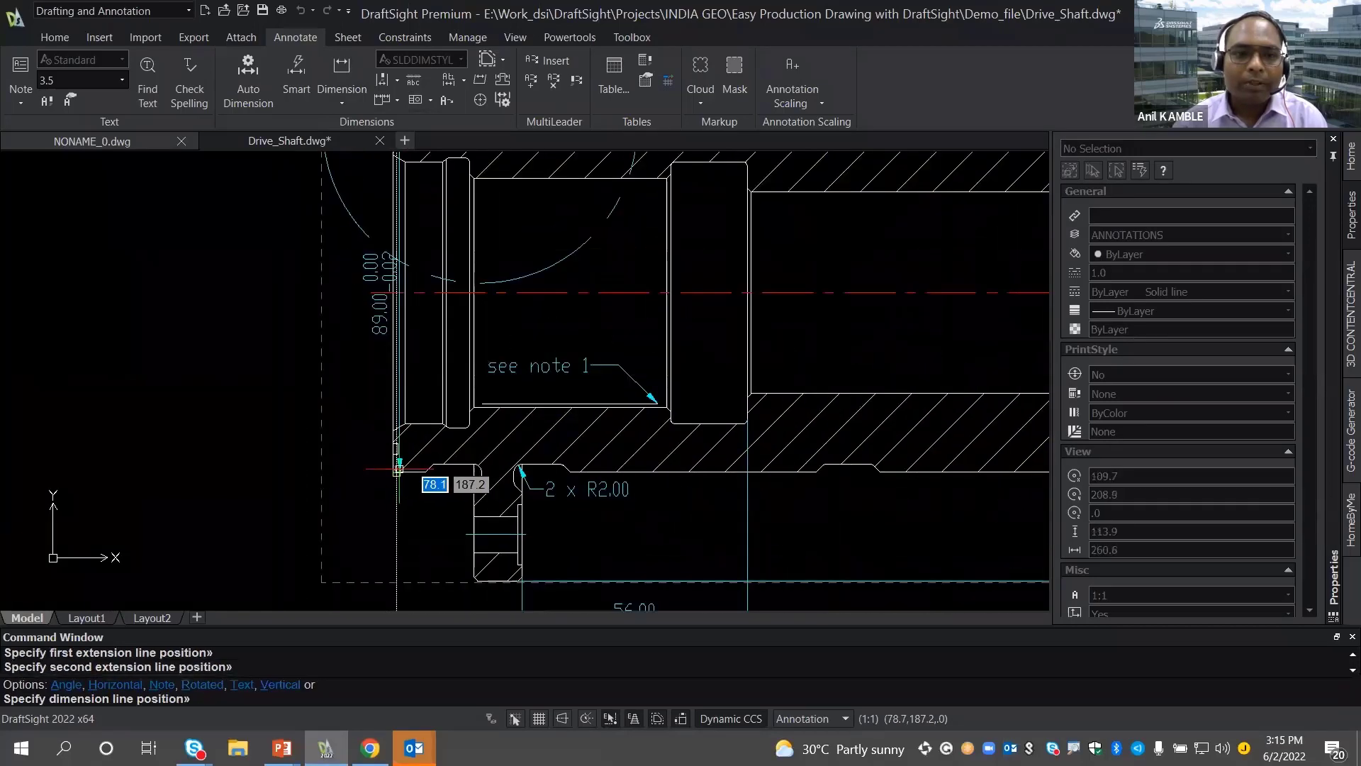
{"action": "left_click", "coordinate": [350, 444]}
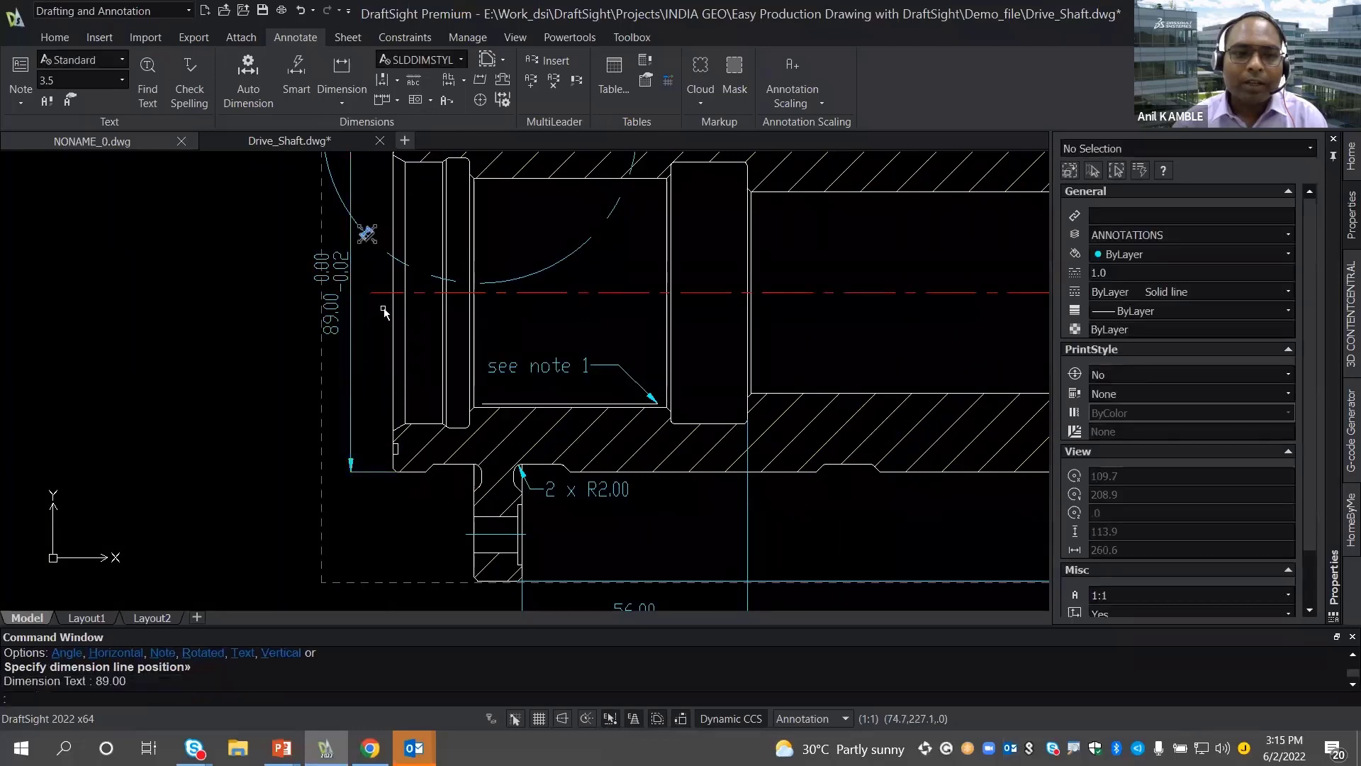
- Add a Ø prefix (%%c) and an h6 suffix to the outer-diameter dimension at the shaft's left end
{"action": "double_click", "coordinate": [382, 258]}
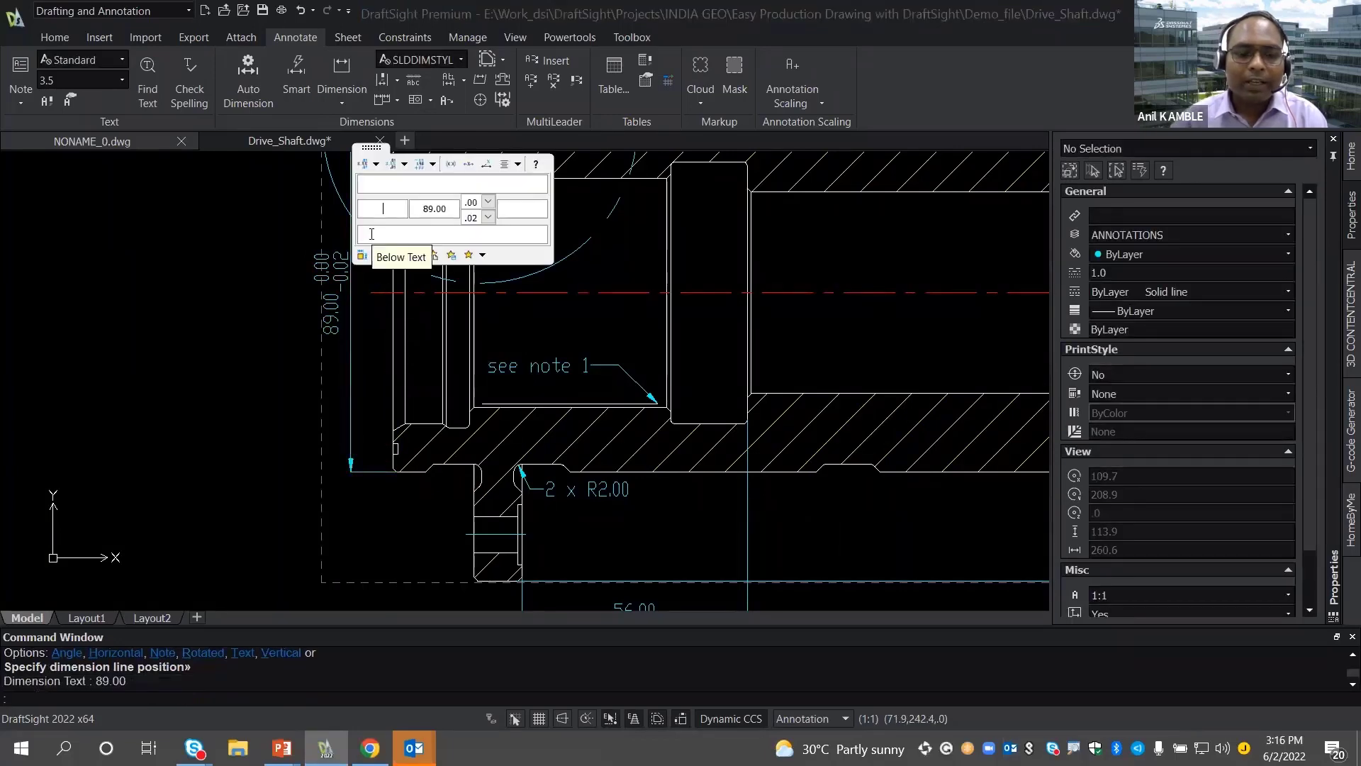
{"action": "type", "text": "%%"}
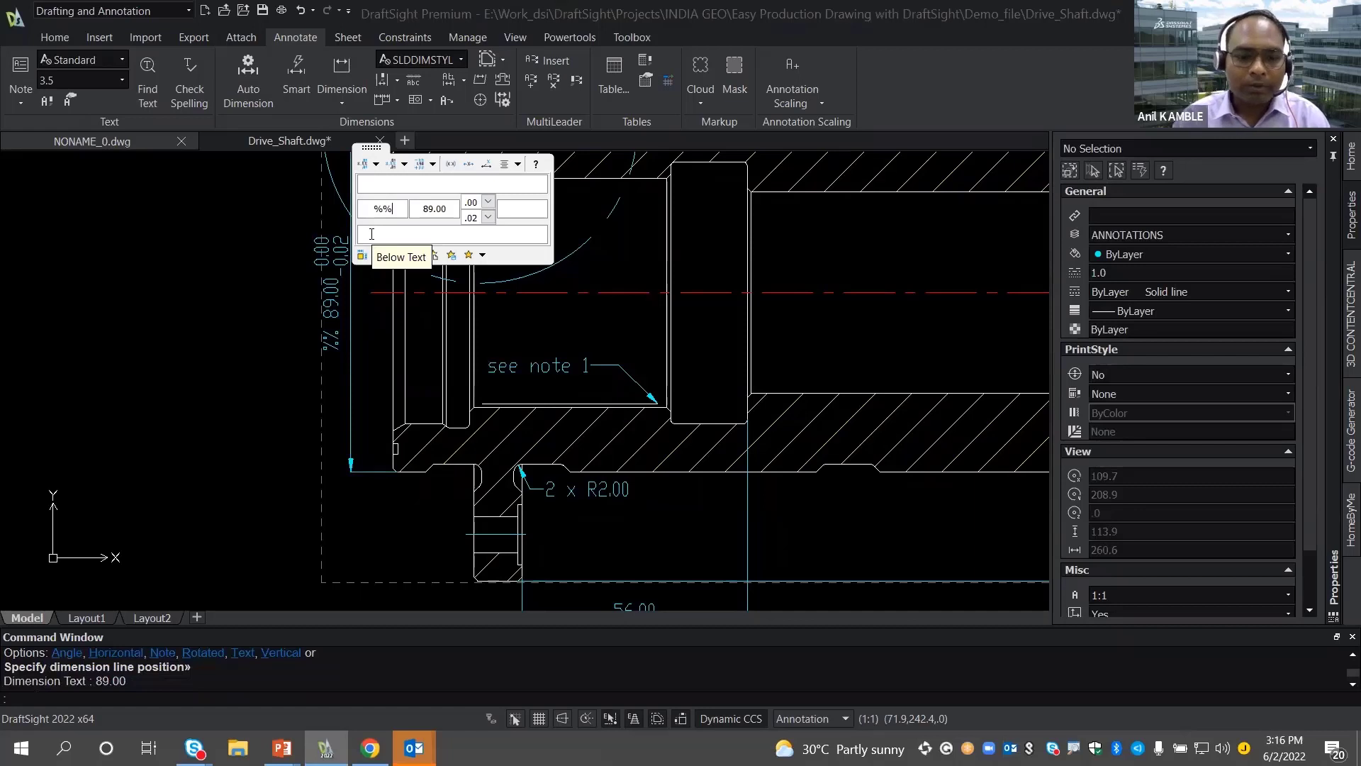
{"action": "type", "text": "c"}
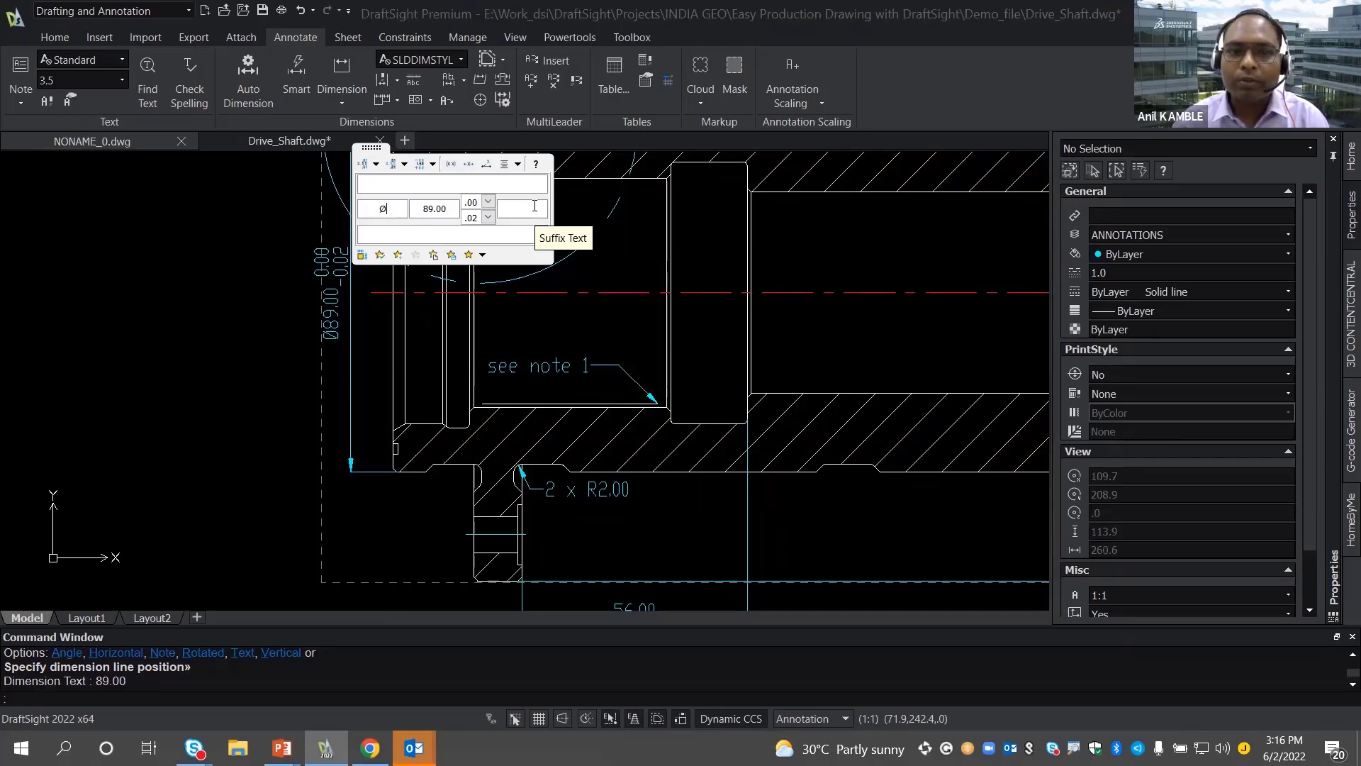
{"action": "left_click", "coordinate": [534, 206]}
{"action": "type", "text": "h6"}
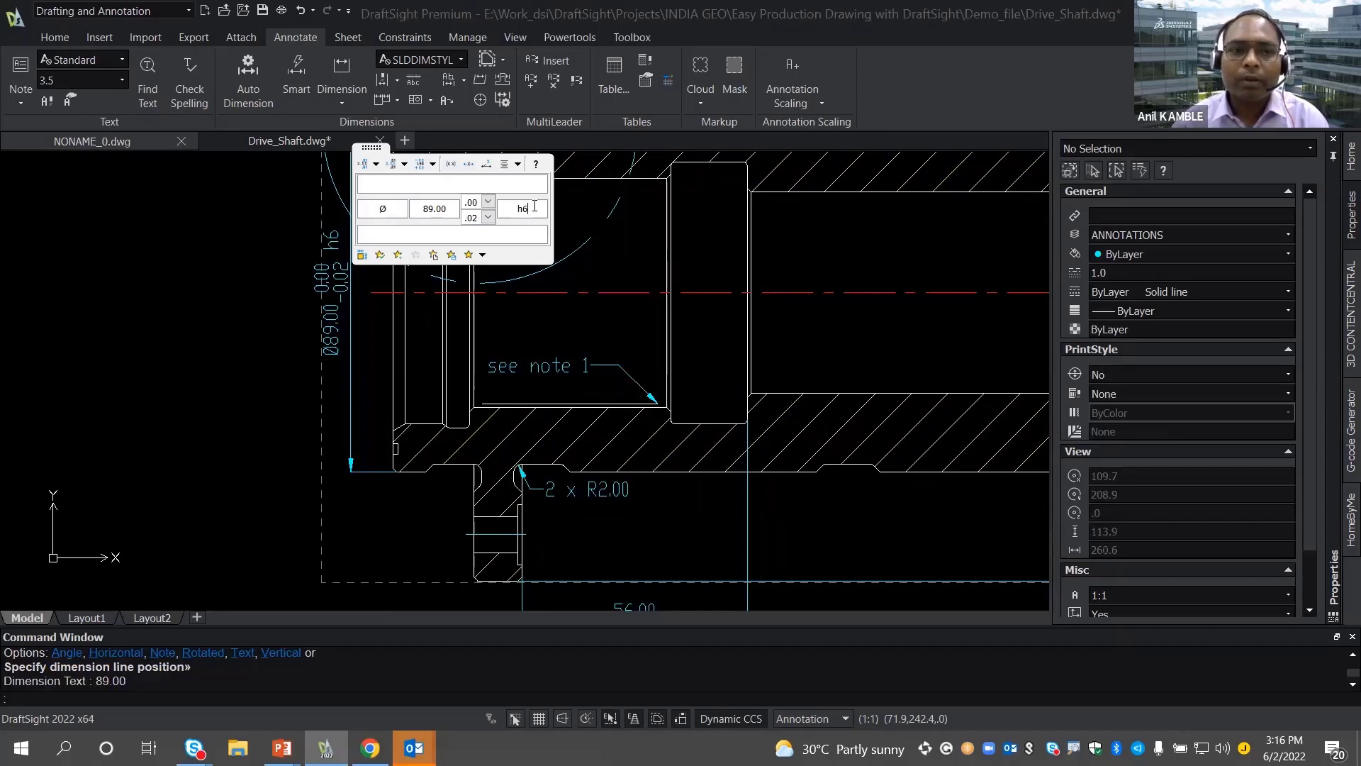
{"action": "left_click", "coordinate": [375, 164]}
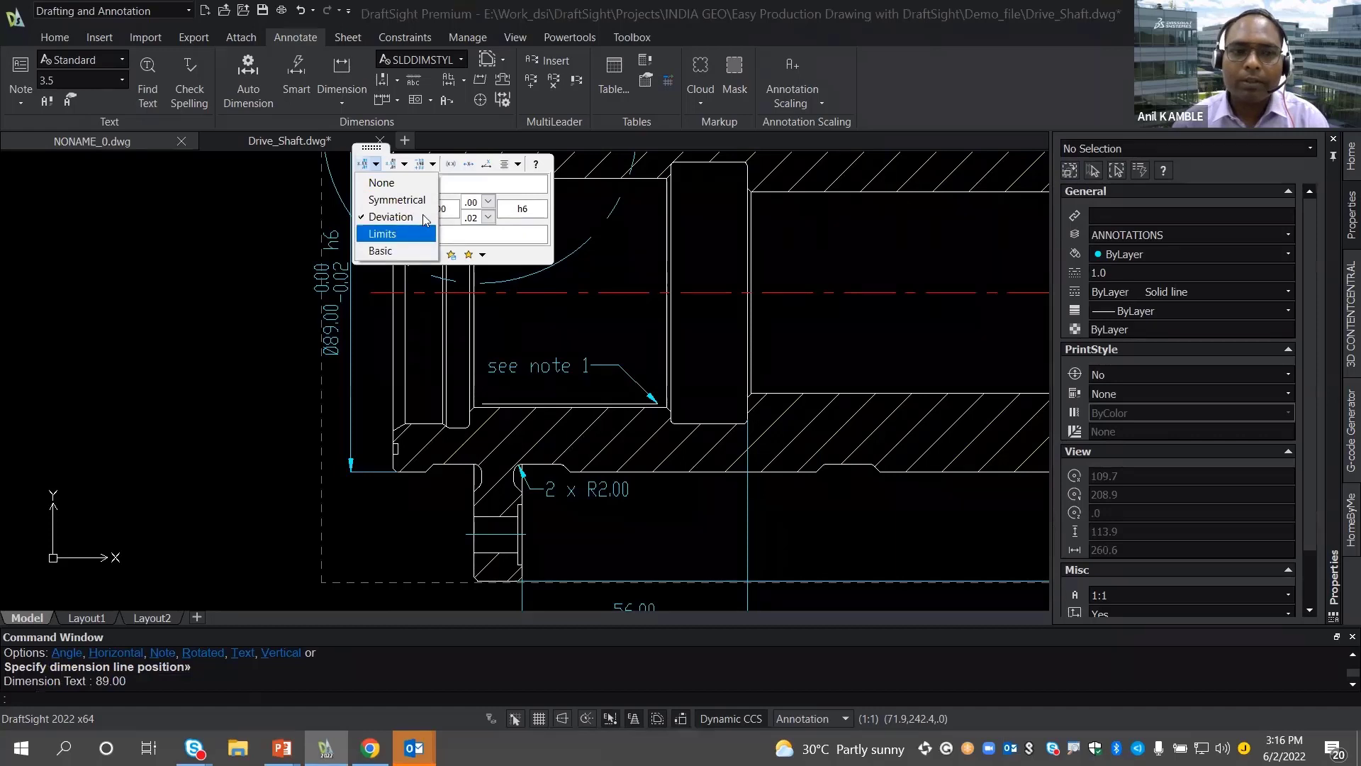
{"action": "left_click", "coordinate": [405, 166]}
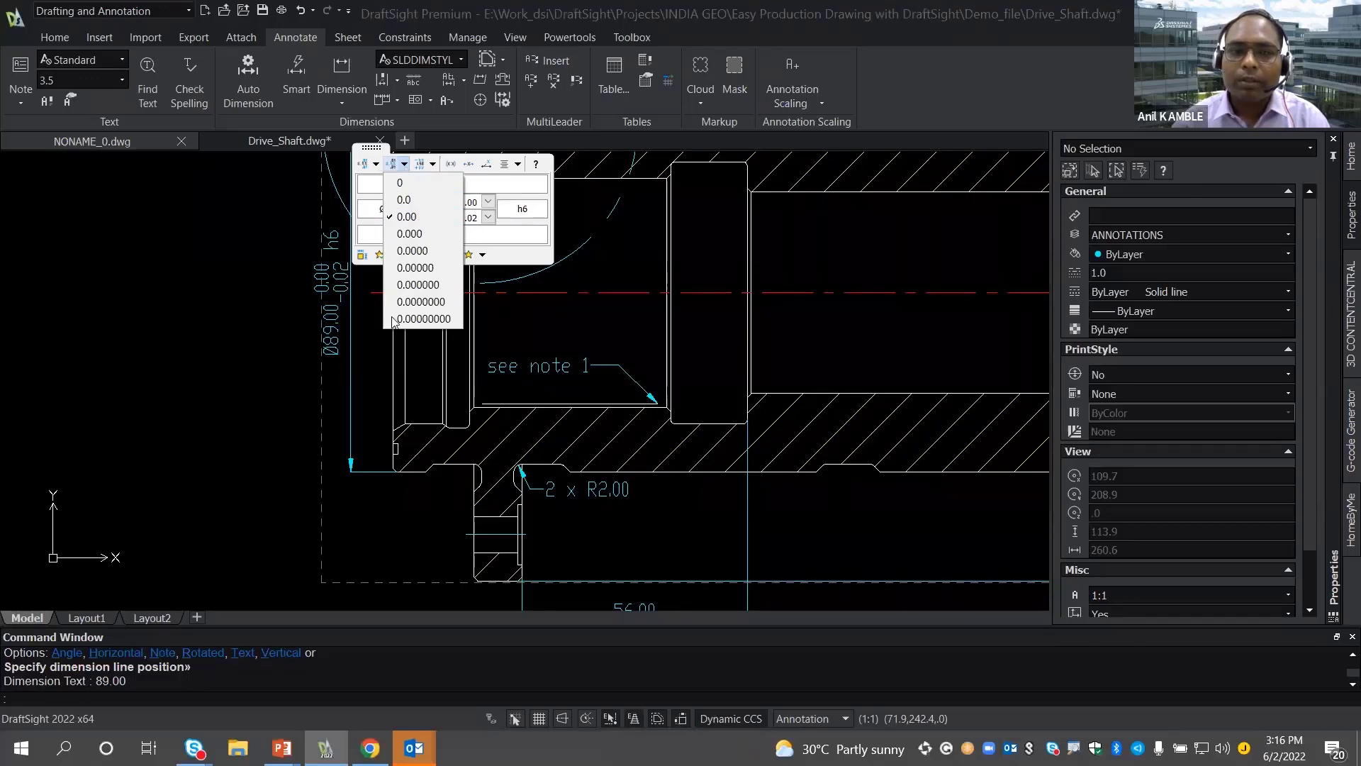
{"action": "key", "text": "Escape"}
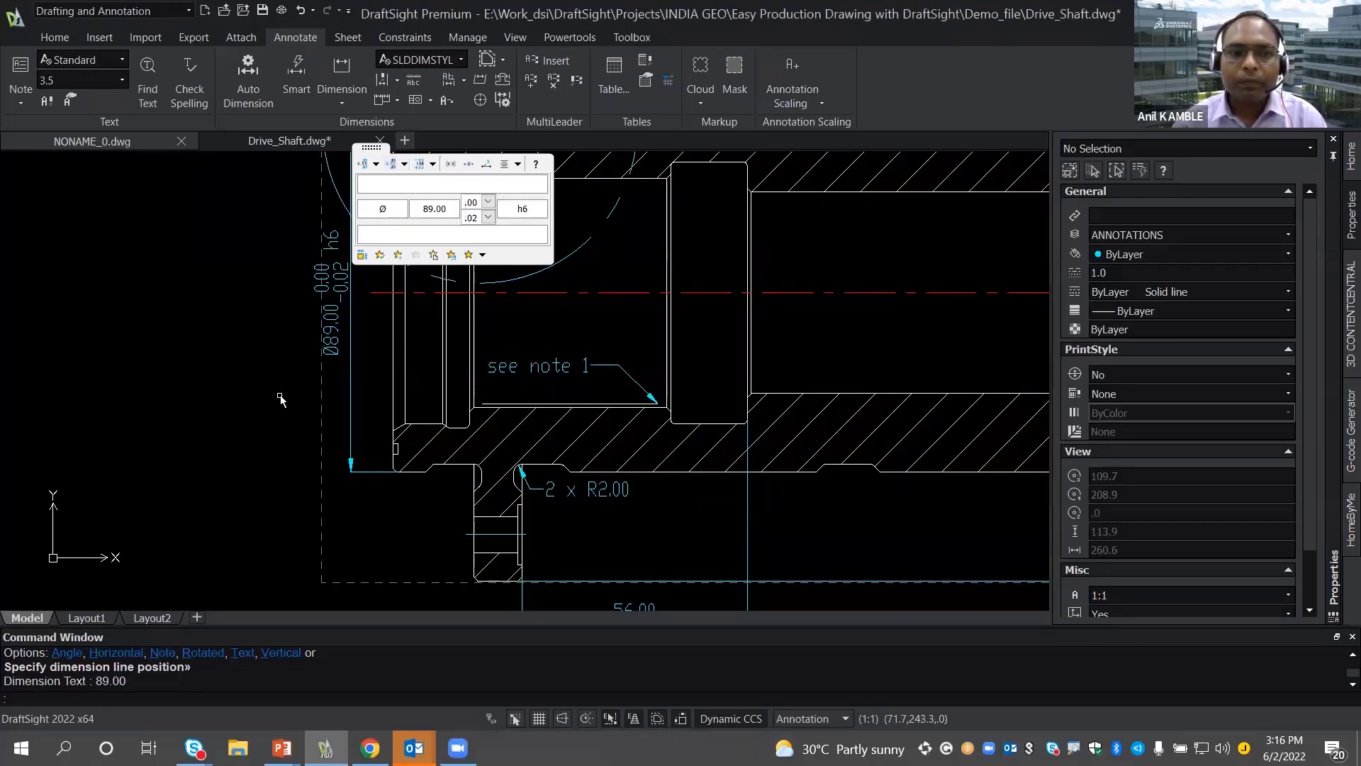
{"action": "key", "text": "Escape"}
- Examine the annotations along the shaft section view and the existing datum tag above the circular end view
{"action": "scroll", "coordinate": [276, 366], "scroll_direction": "down", "scroll_amount": 1}
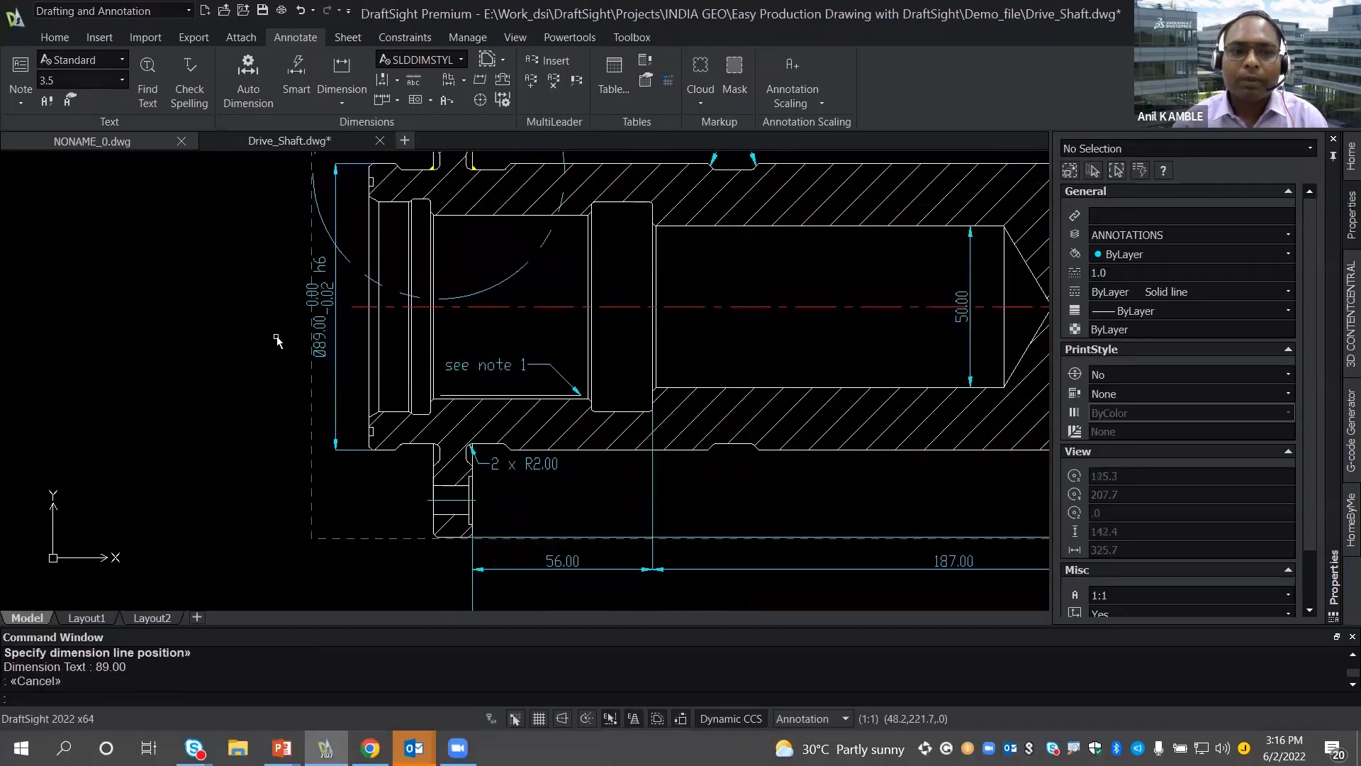
{"action": "scroll", "coordinate": [283, 344], "scroll_direction": "down", "scroll_amount": 1}
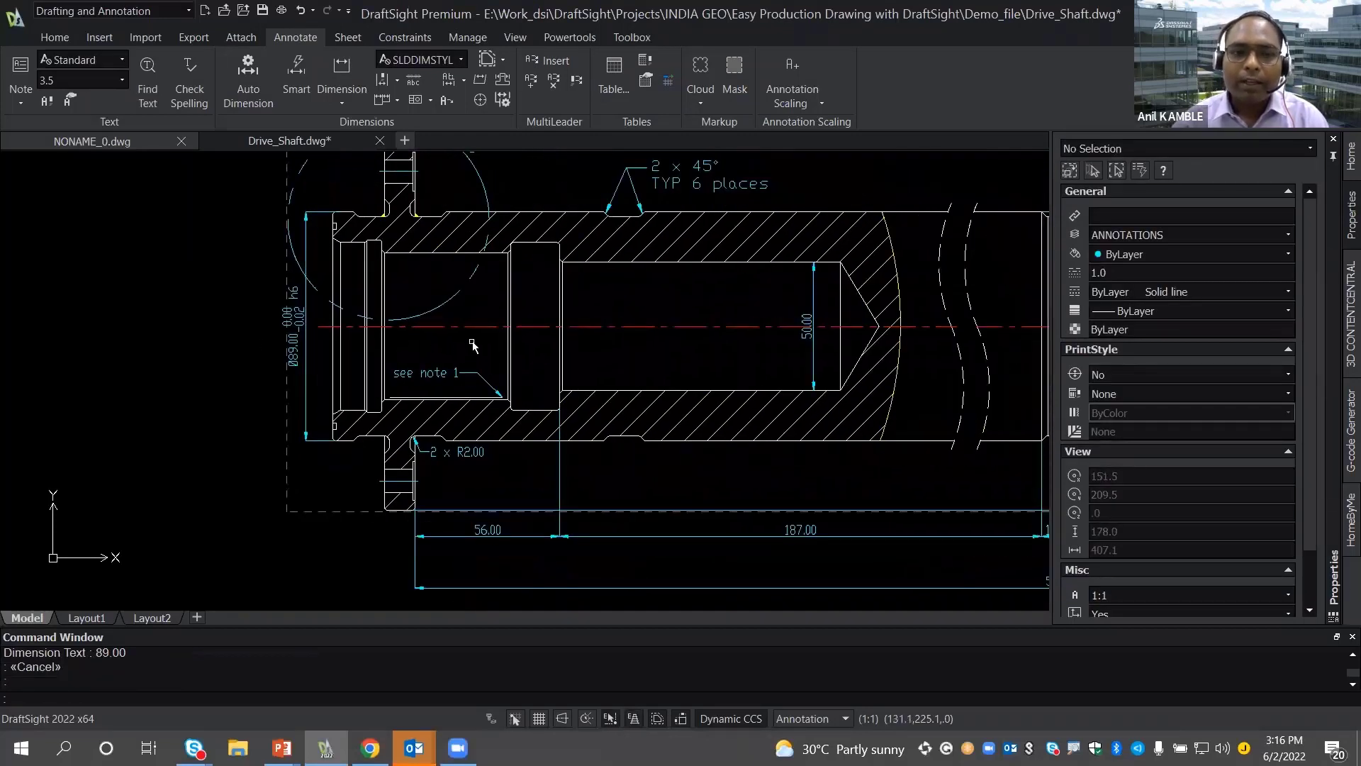
{"action": "middle_click_drag", "start_coordinate": [468, 336], "coordinate": [430, 368]}
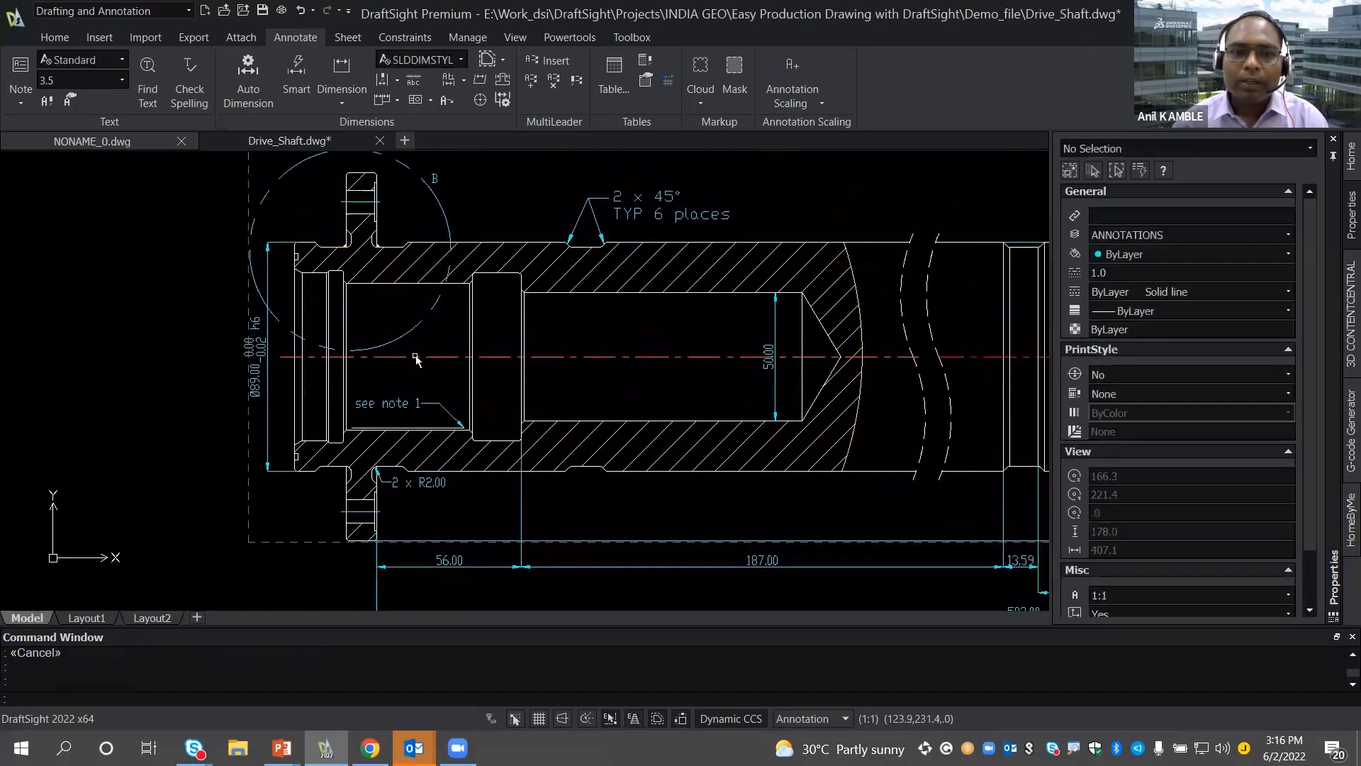
{"action": "scroll", "coordinate": [423, 358], "scroll_direction": "down", "scroll_amount": 1}
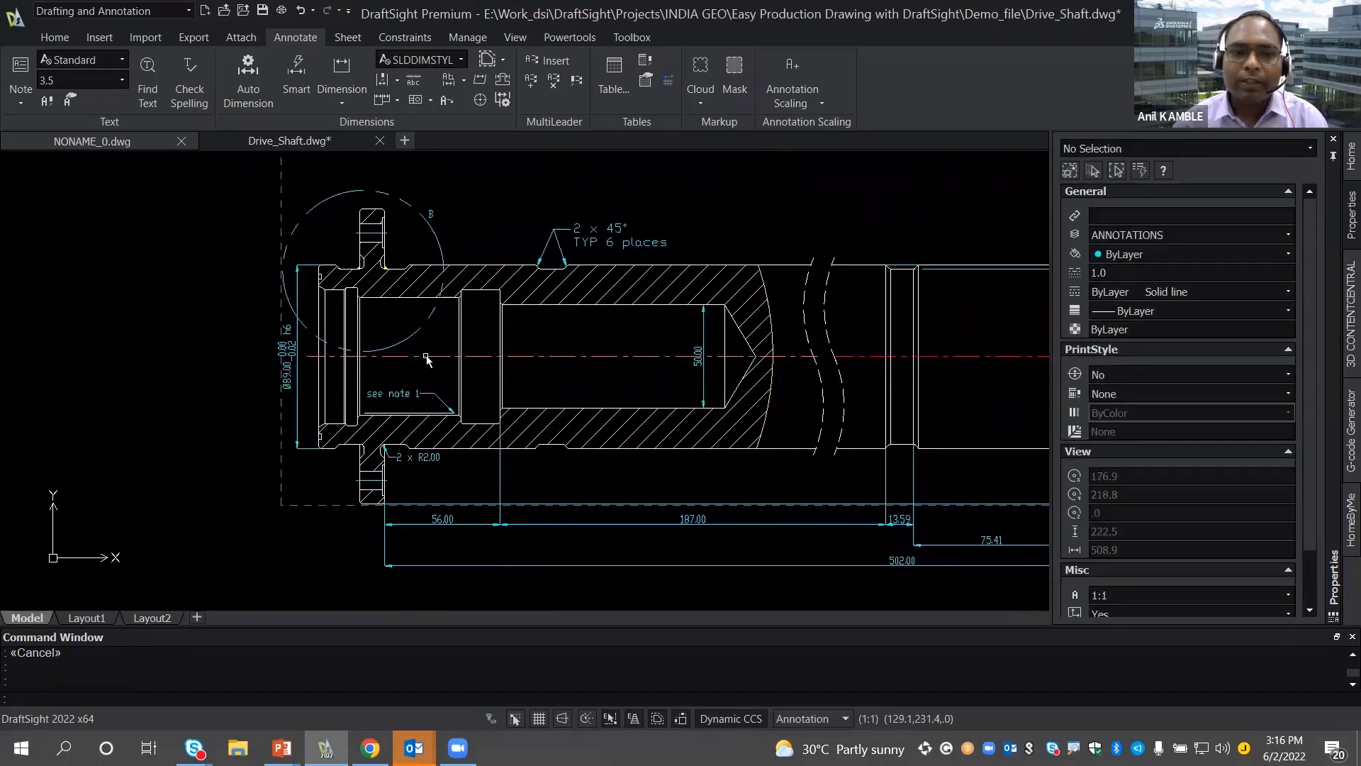
{"action": "scroll", "coordinate": [426, 361], "scroll_direction": "up", "scroll_amount": 1}
{"action": "middle_click_drag", "start_coordinate": [426, 358], "coordinate": [369, 348]}
{"action": "scroll", "coordinate": [369, 348], "scroll_direction": "down", "scroll_amount": 1}
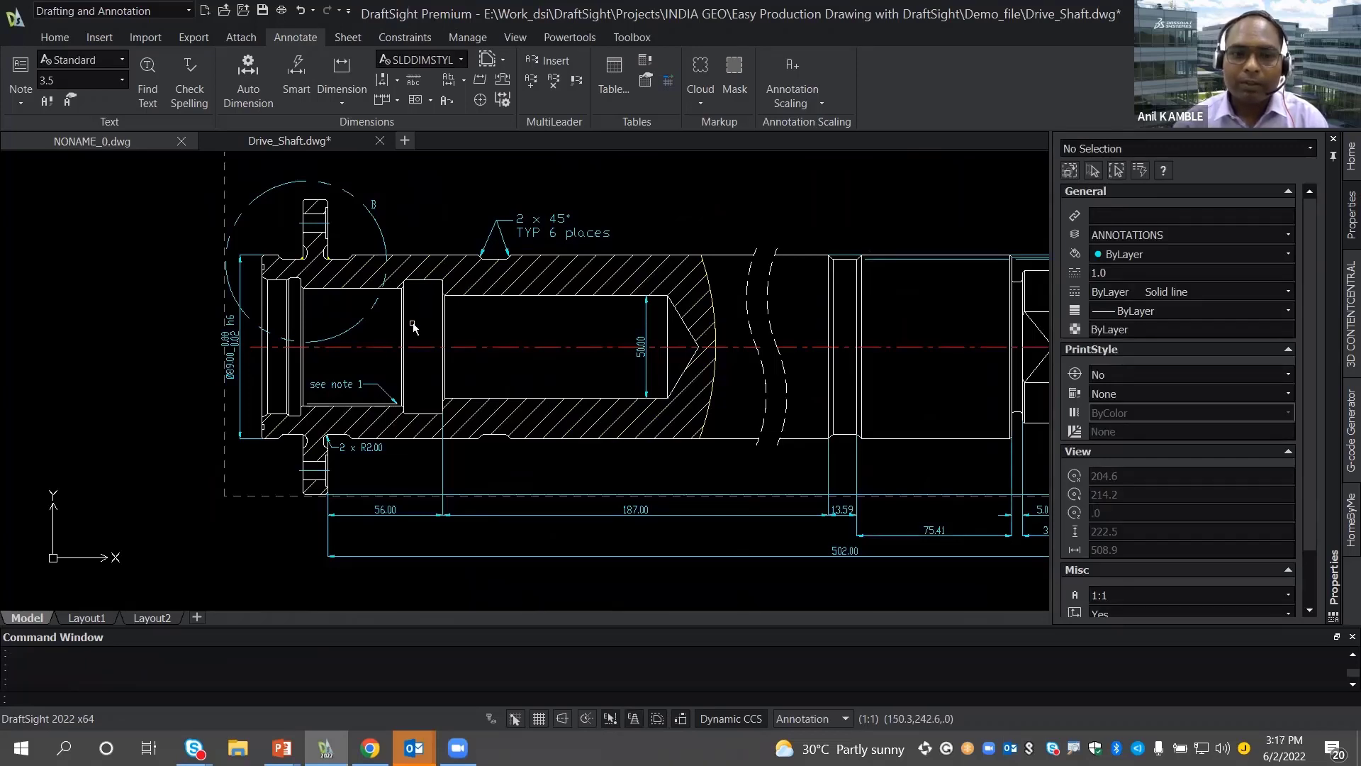
{"action": "scroll", "coordinate": [413, 326], "scroll_direction": "down", "scroll_amount": 4}
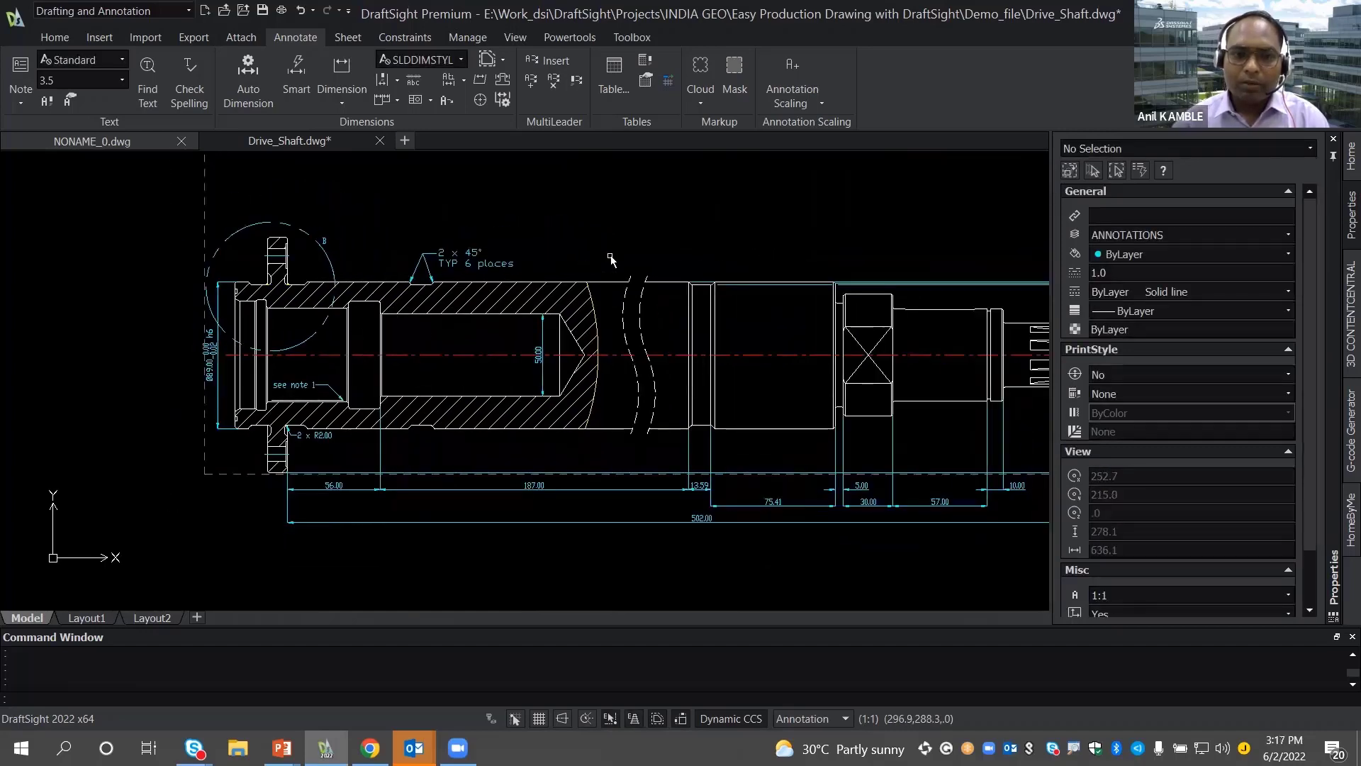
{"action": "middle_click_drag", "start_coordinate": [611, 260], "coordinate": [292, 272]}
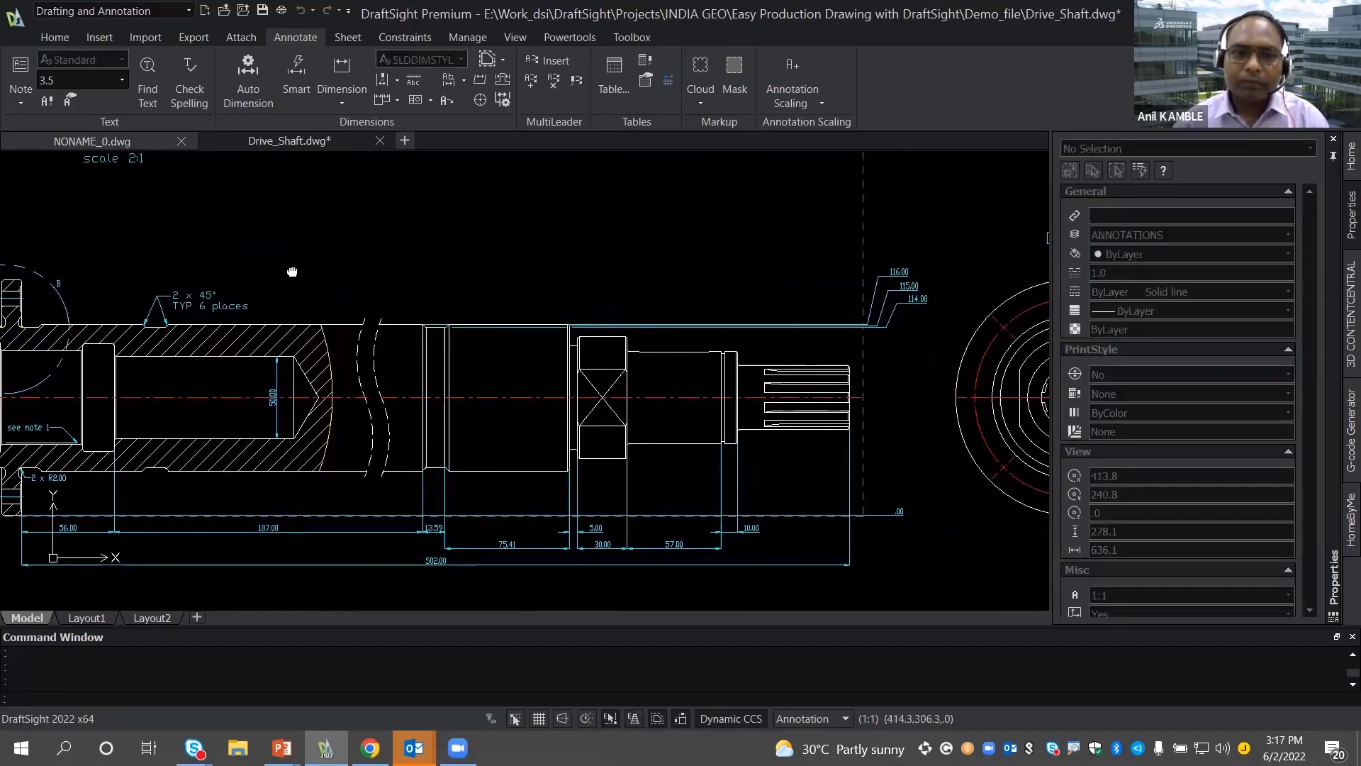
{"action": "scroll", "coordinate": [821, 242], "scroll_direction": "up", "scroll_amount": 8}
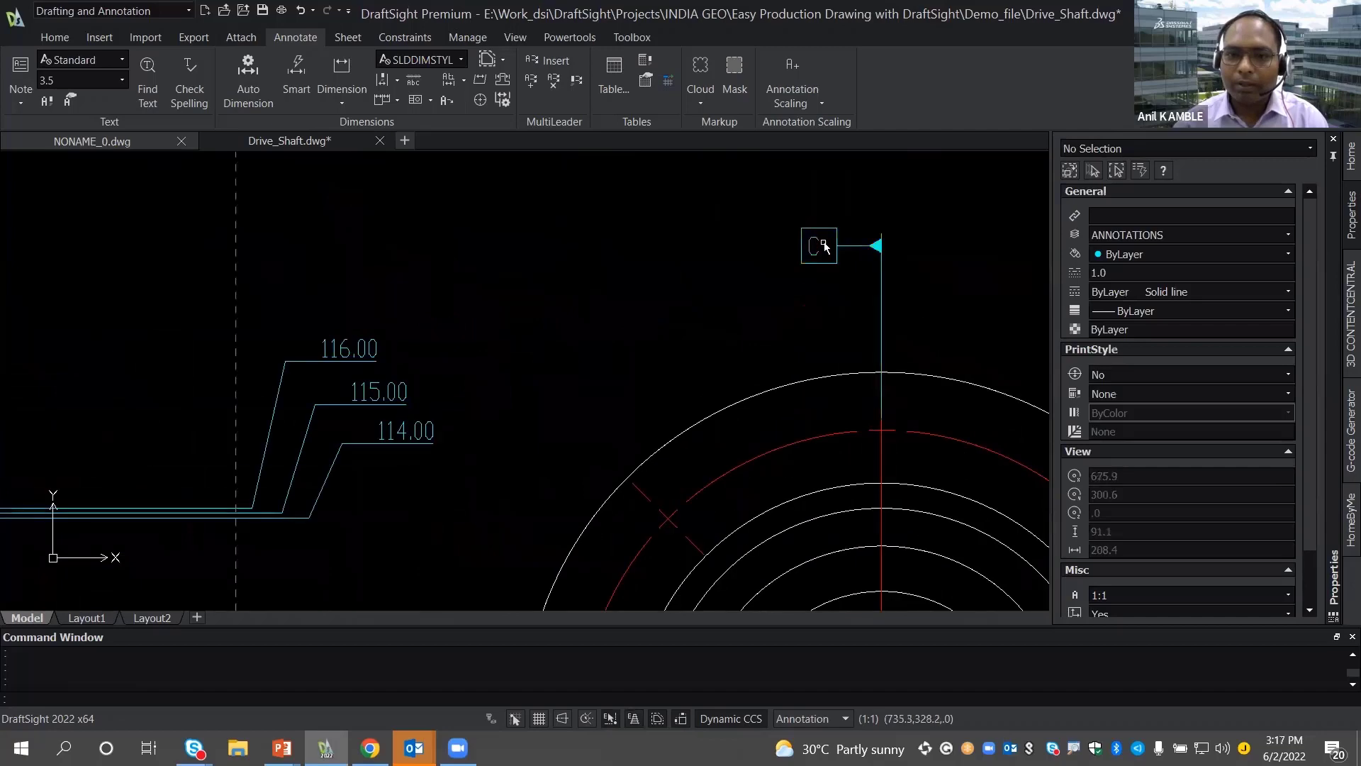
{"action": "scroll", "coordinate": [823, 247], "scroll_direction": "down", "scroll_amount": 1}
{"action": "scroll", "coordinate": [806, 258], "scroll_direction": "down", "scroll_amount": 1}
{"action": "middle_click_drag", "start_coordinate": [435, 263], "coordinate": [1327, 248]}
{"action": "scroll", "coordinate": [754, 267], "scroll_direction": "down", "scroll_amount": 2}
{"action": "middle_click_drag", "start_coordinate": [631, 239], "coordinate": [539, 220]}
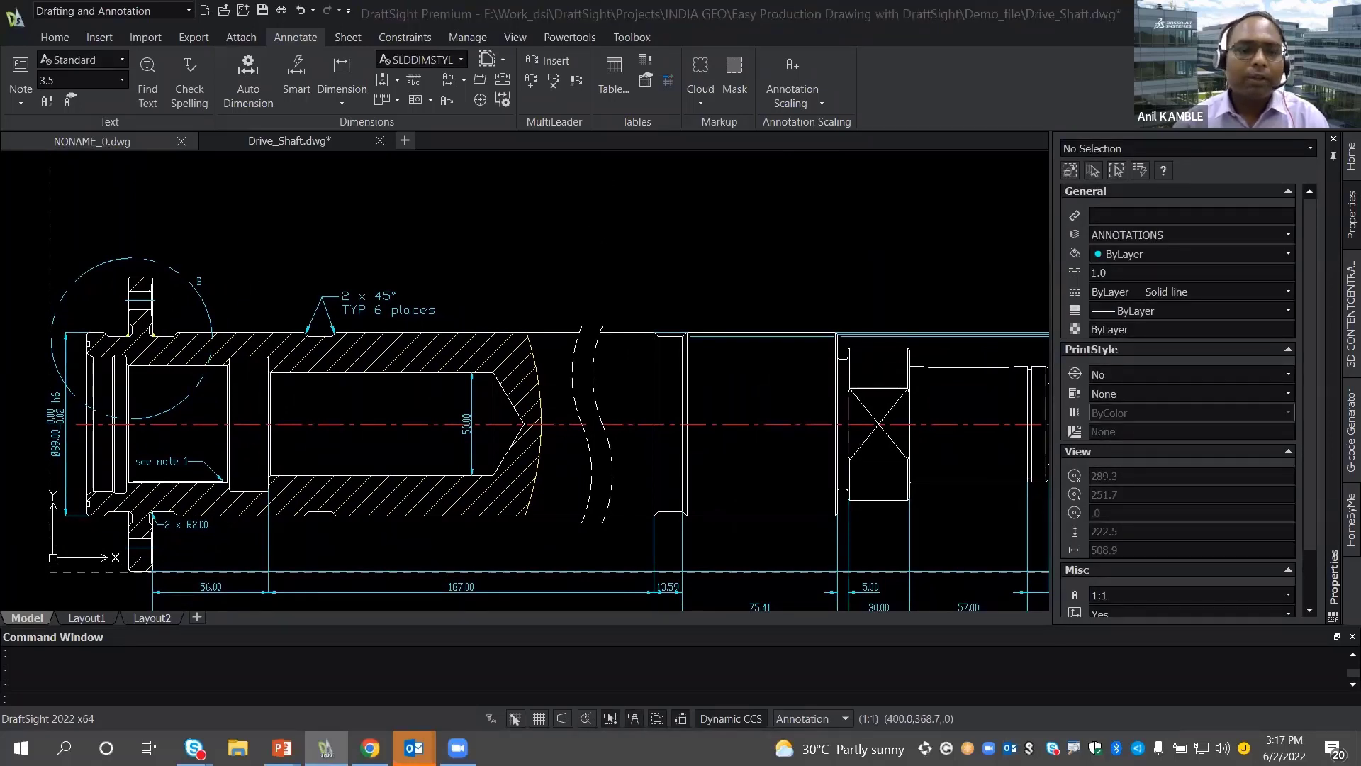
- Insert the SW_DATUMTAG_0 block at scale 1.0 and rotation 0 in the empty area above the shaft's break lines
{"action": "left_click", "coordinate": [99, 37]}
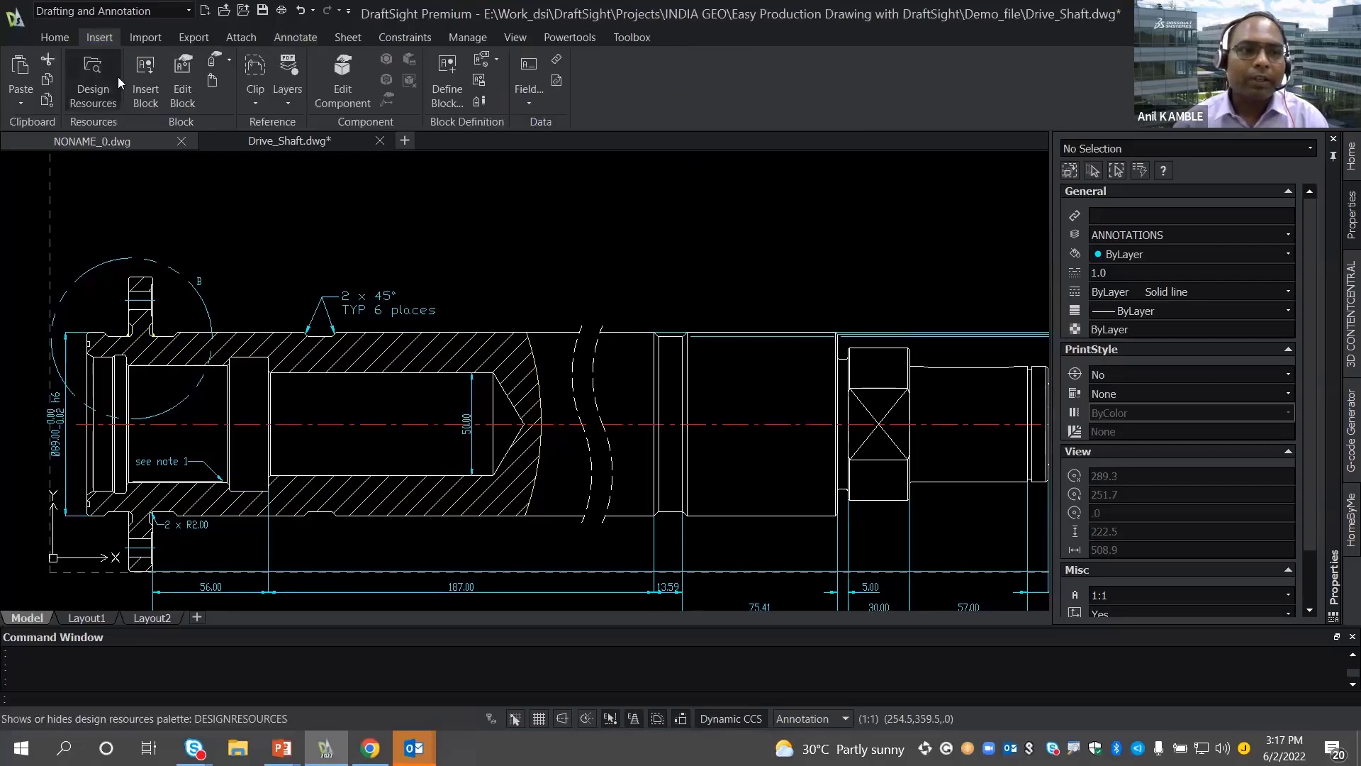
{"action": "left_click", "coordinate": [144, 85]}
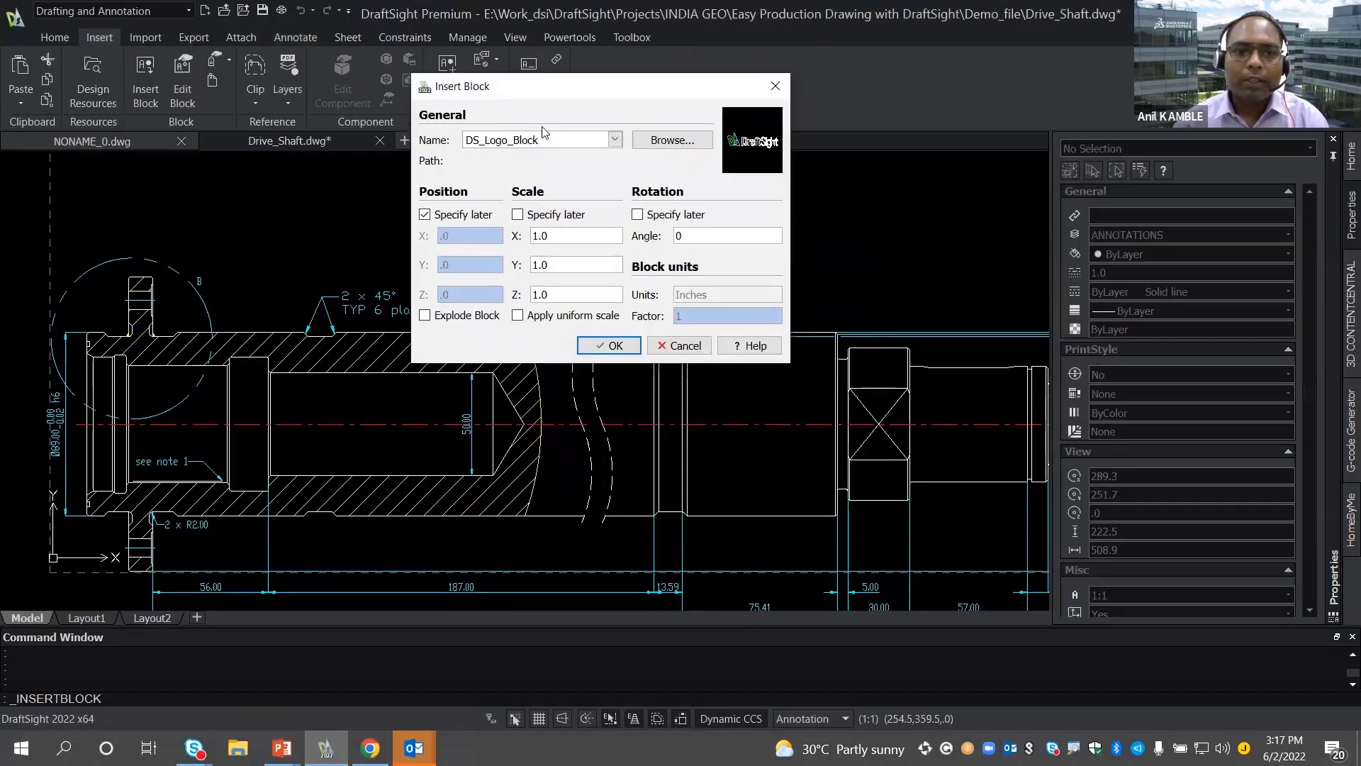
{"action": "left_click", "coordinate": [615, 139]}
{"action": "left_click", "coordinate": [538, 276]}
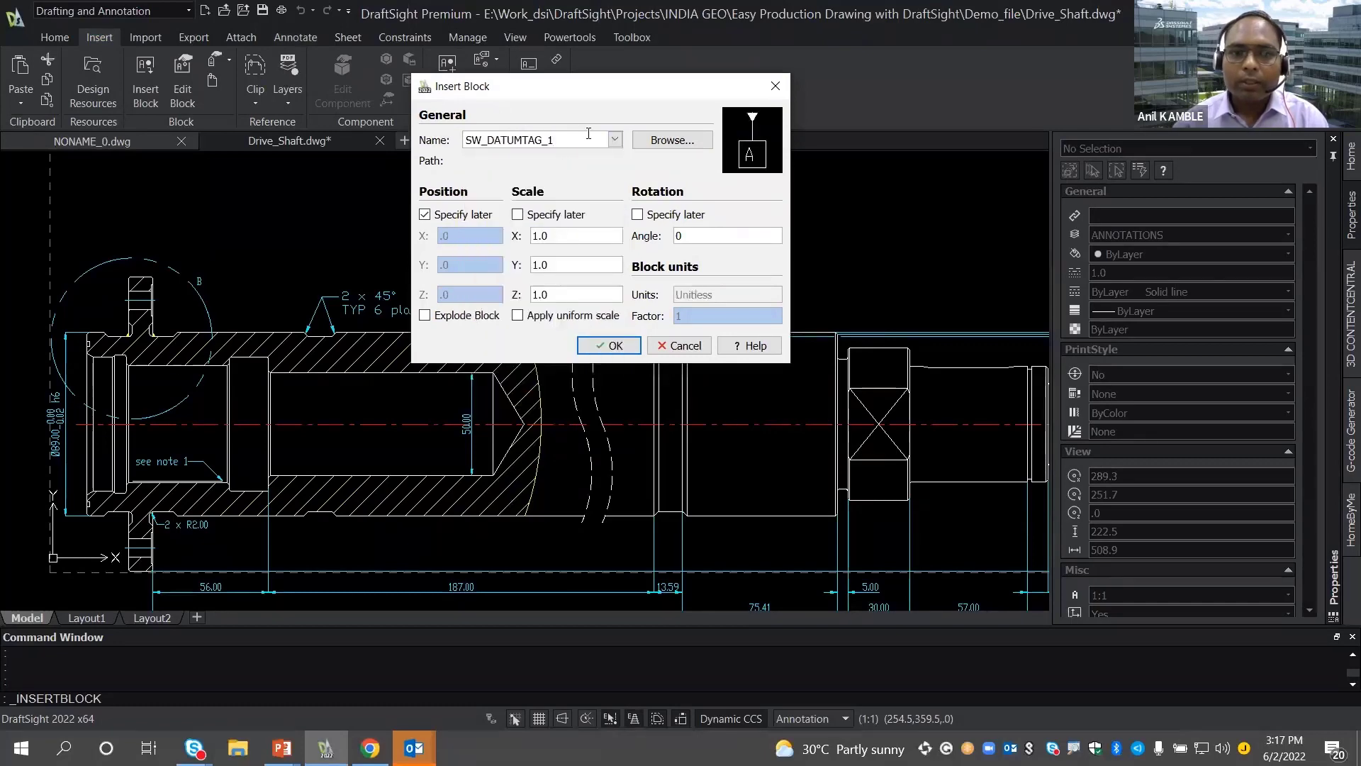
{"action": "left_click", "coordinate": [615, 139]}
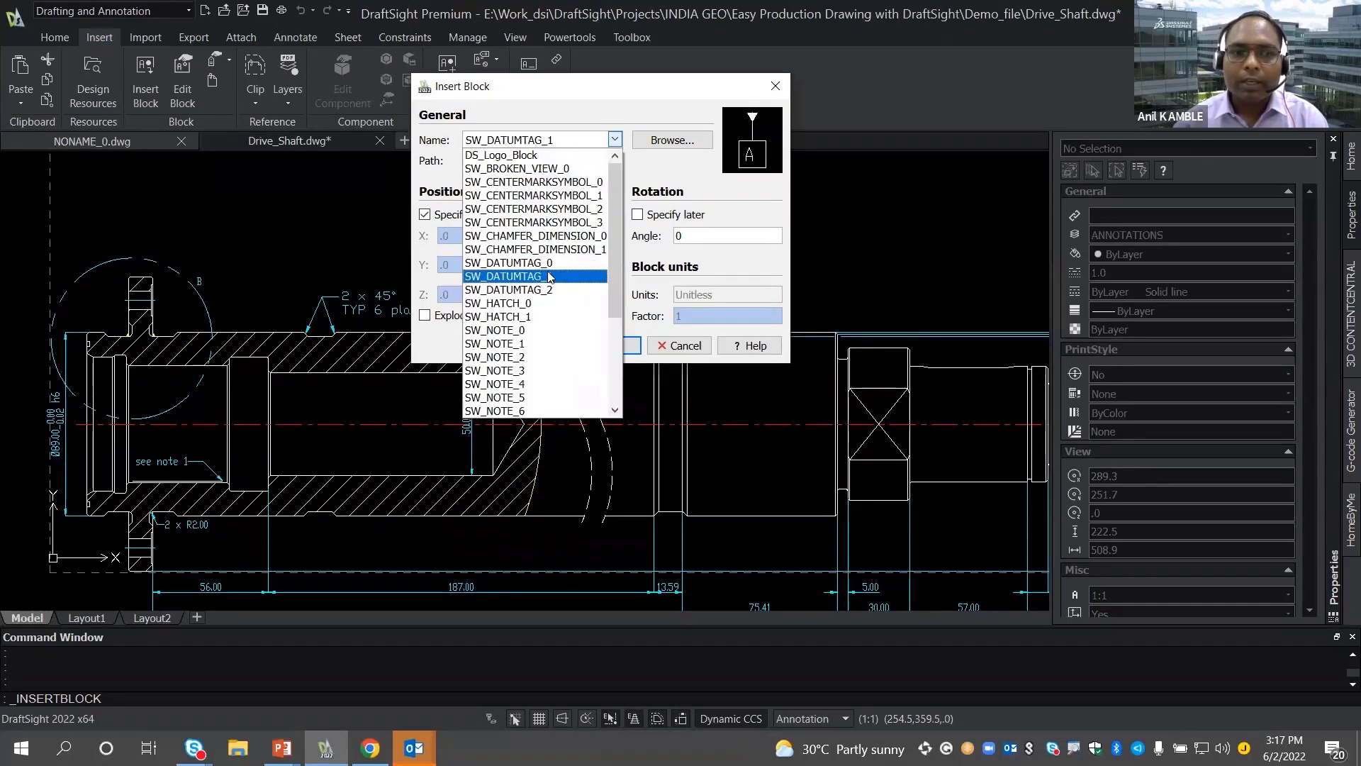
{"action": "left_click", "coordinate": [545, 264]}
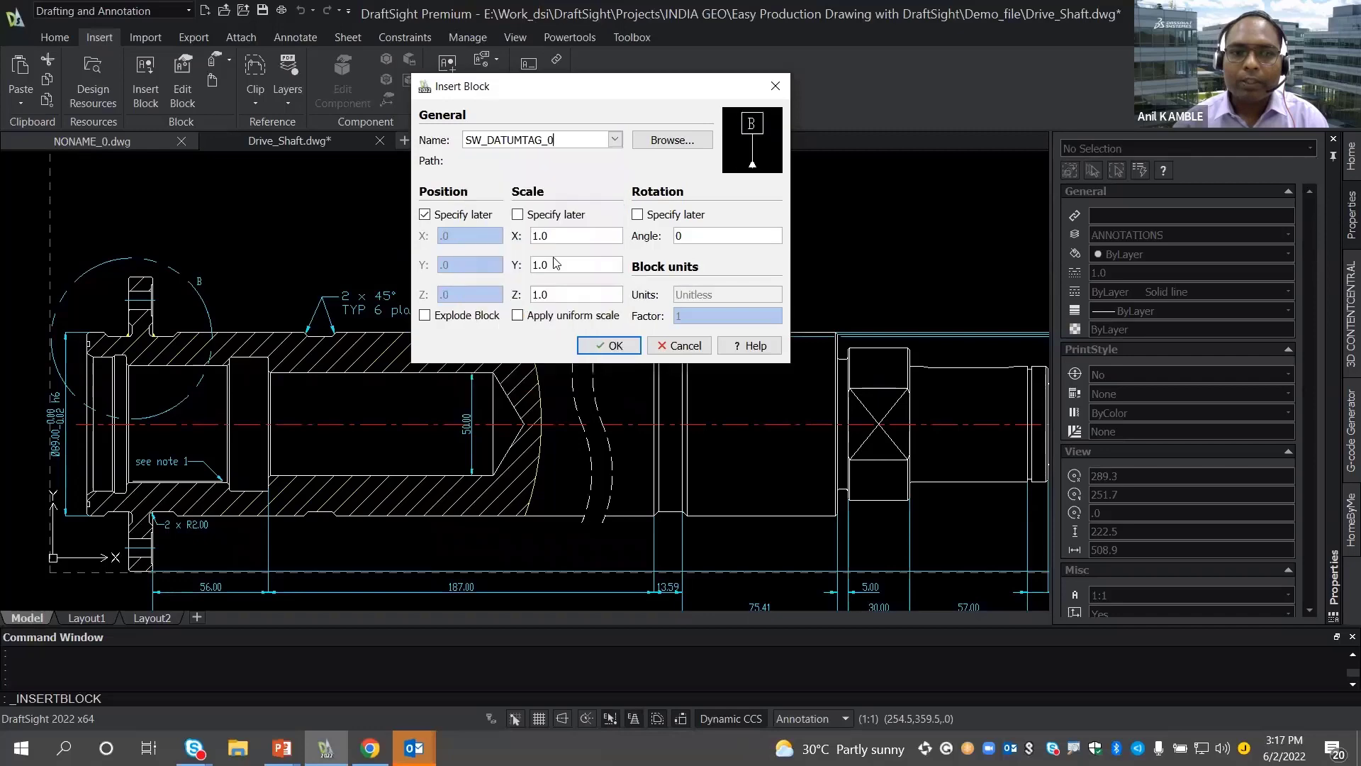
{"action": "left_click", "coordinate": [615, 346]}
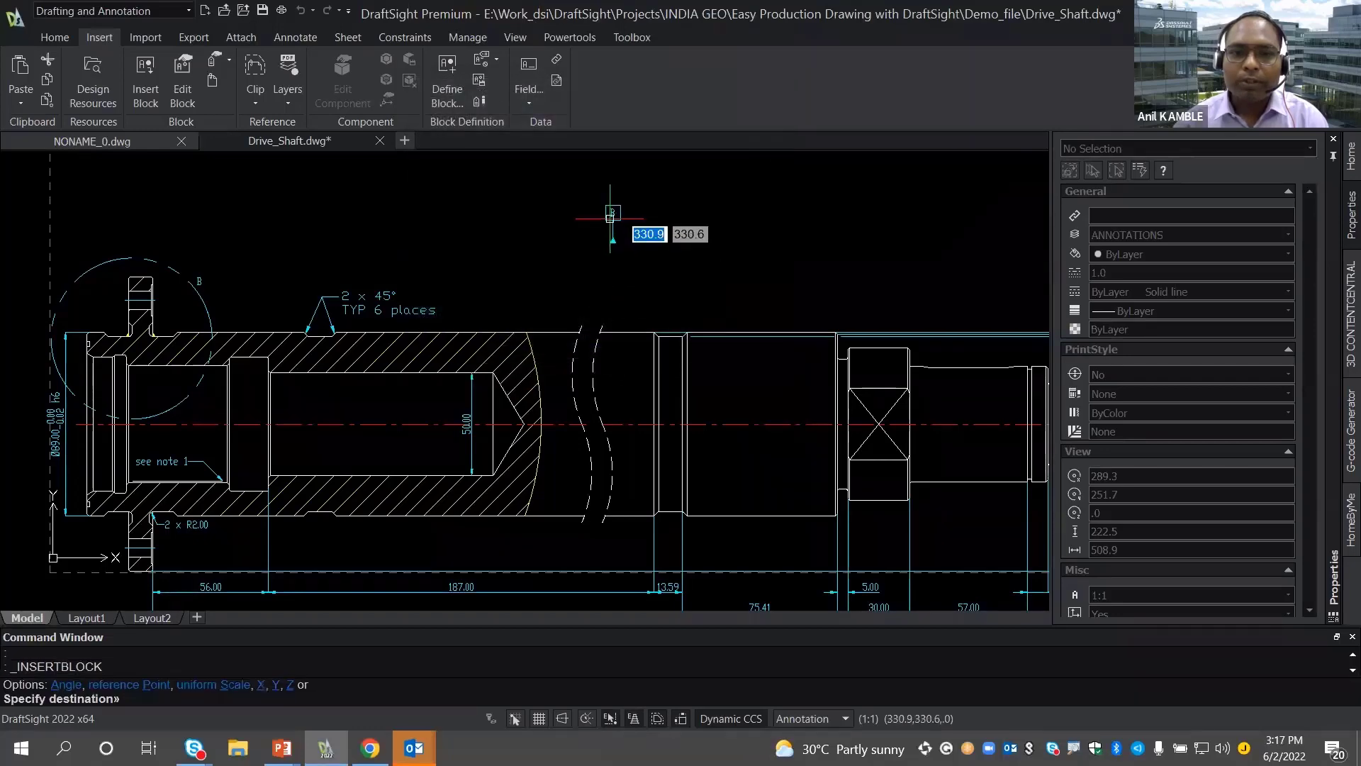
{"action": "scroll", "coordinate": [611, 214], "scroll_direction": "up", "scroll_amount": 5}
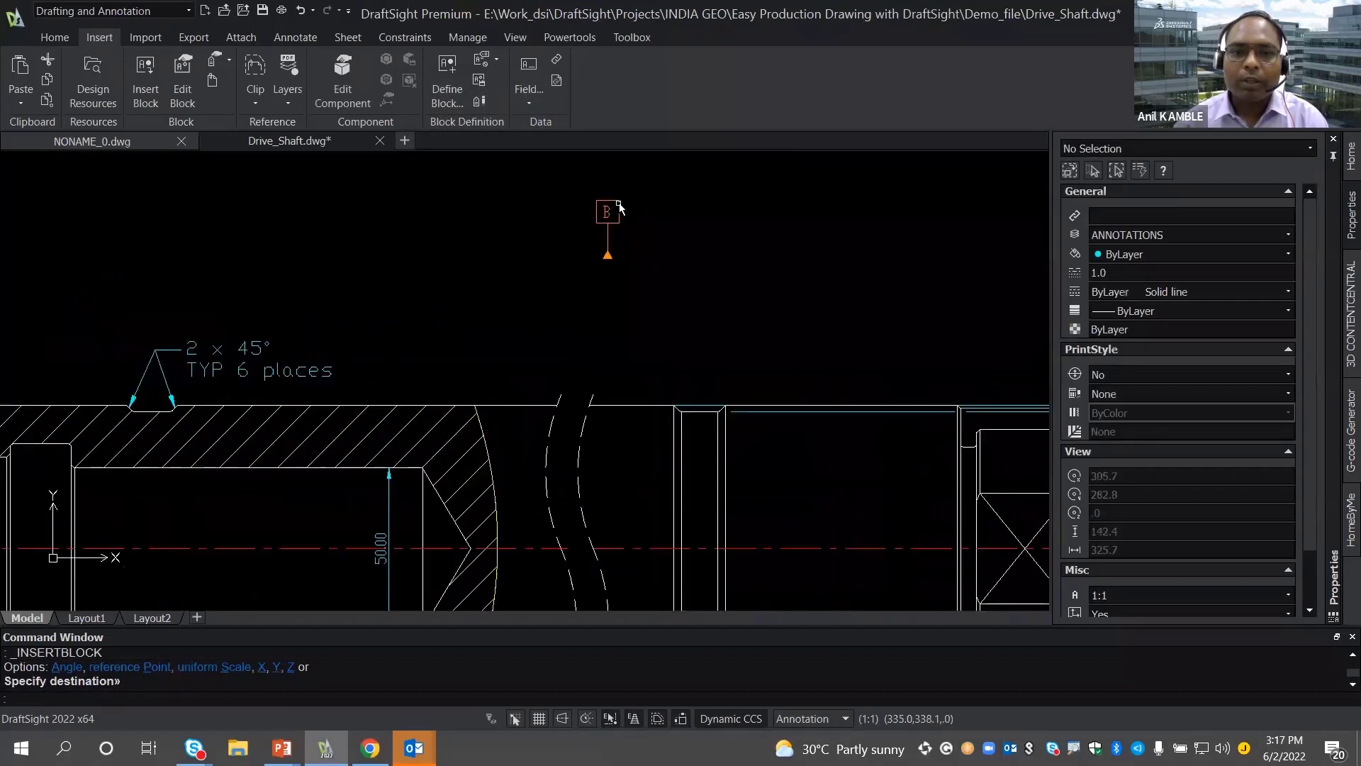
{"action": "left_click", "coordinate": [619, 207]}
{"action": "middle_click_drag", "start_coordinate": [619, 207], "coordinate": [568, 256]}
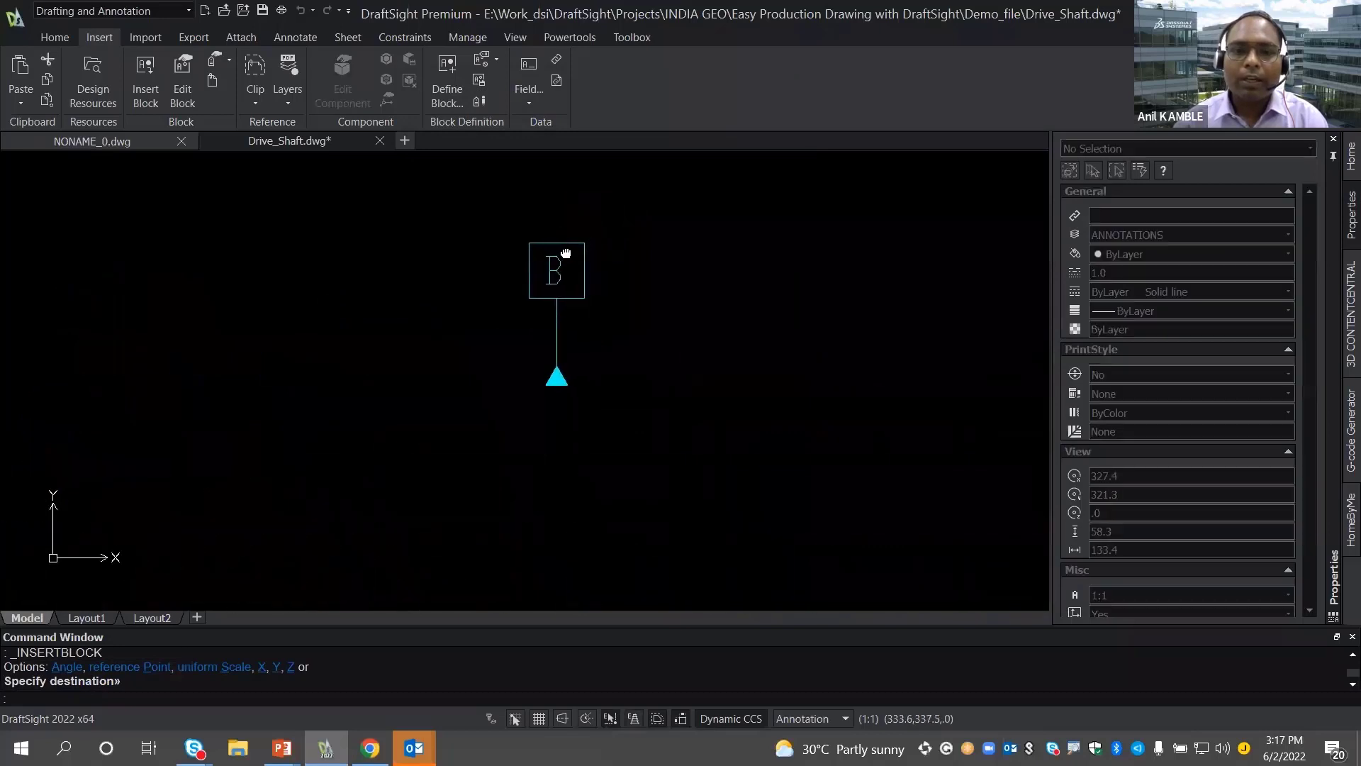
{"action": "scroll", "coordinate": [568, 256], "scroll_direction": "up", "scroll_amount": 2}
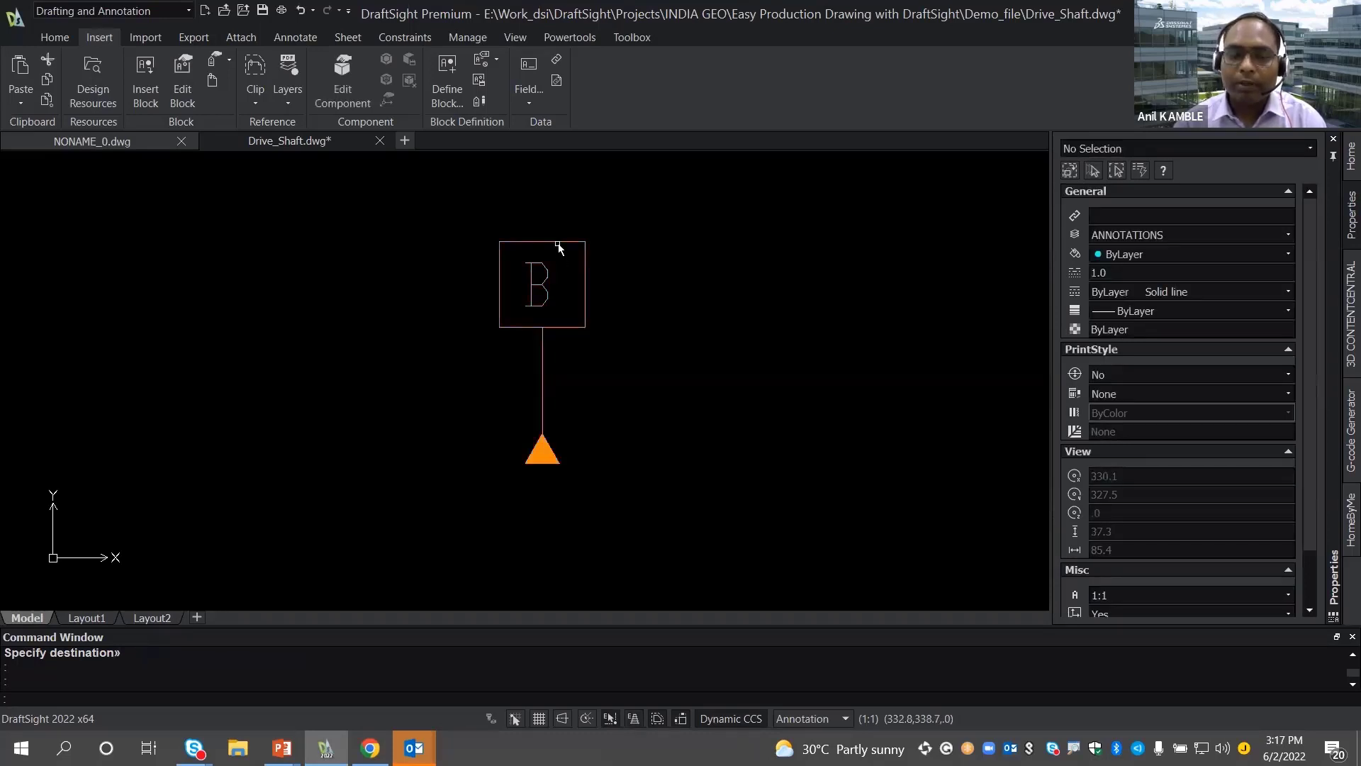
- Open the inserted datum tag block for editing and delete the fixed letter B inside its square frame
{"action": "double_click", "coordinate": [559, 245]}
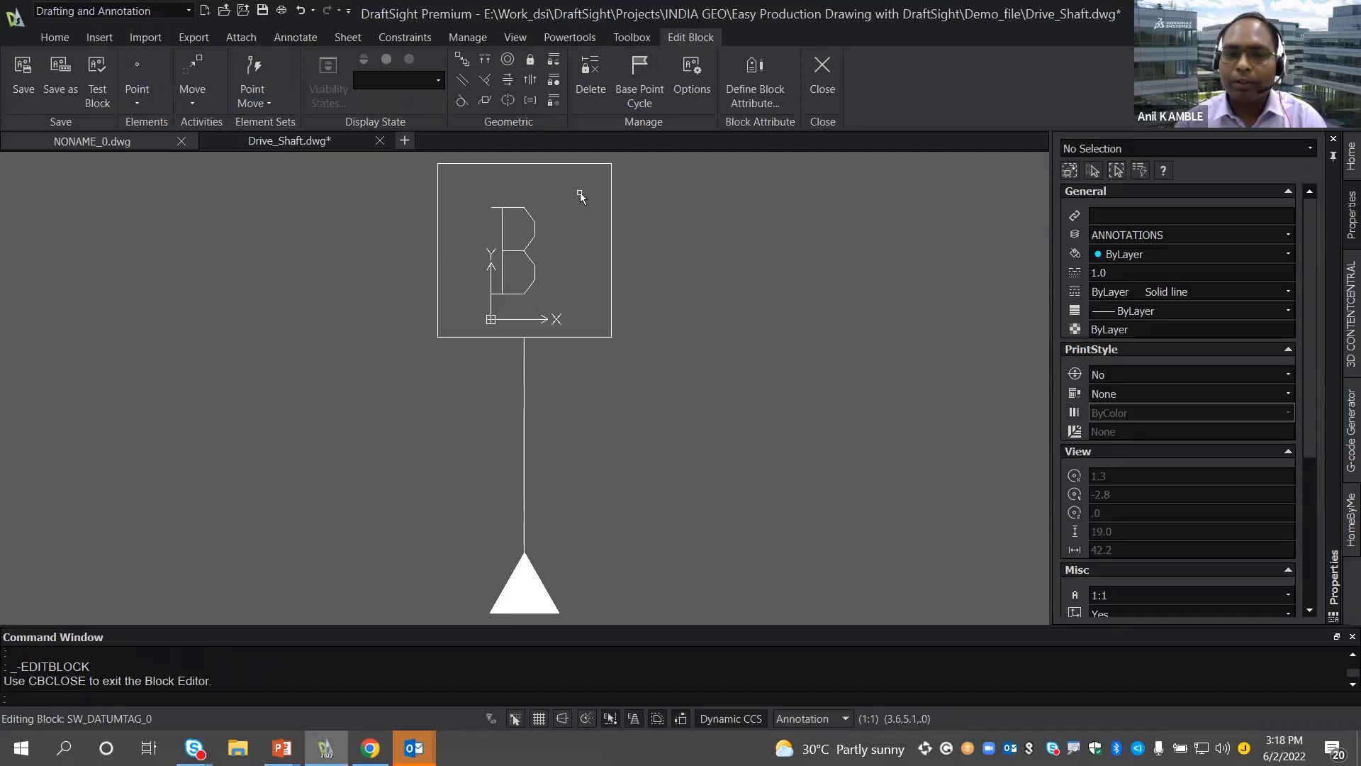
{"action": "scroll", "coordinate": [580, 196], "scroll_direction": "down", "scroll_amount": 1}
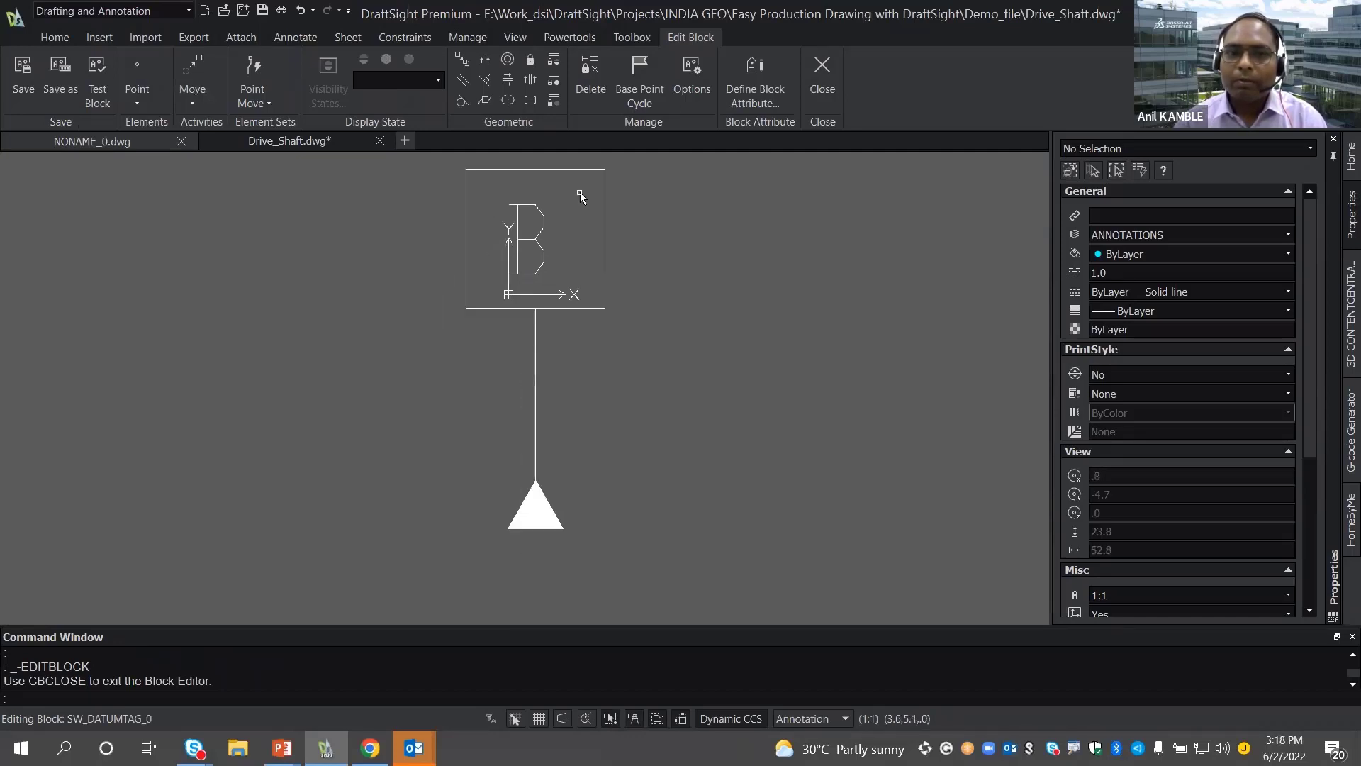
{"action": "scroll", "coordinate": [566, 219], "scroll_direction": "up", "scroll_amount": 1}
{"action": "scroll", "coordinate": [566, 222], "scroll_direction": "down", "scroll_amount": 1}
{"action": "scroll", "coordinate": [550, 217], "scroll_direction": "up", "scroll_amount": 1}
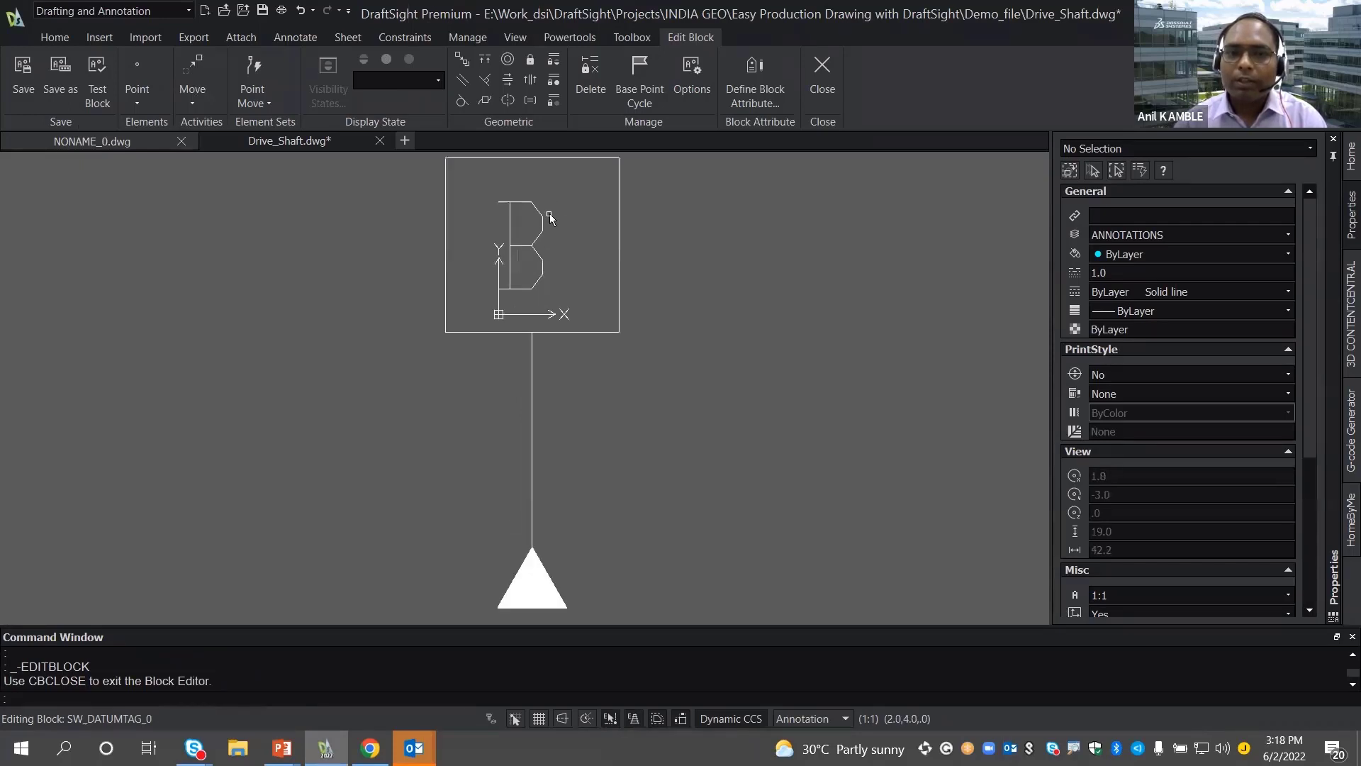
{"action": "middle_click_drag", "start_coordinate": [553, 214], "coordinate": [568, 216]}
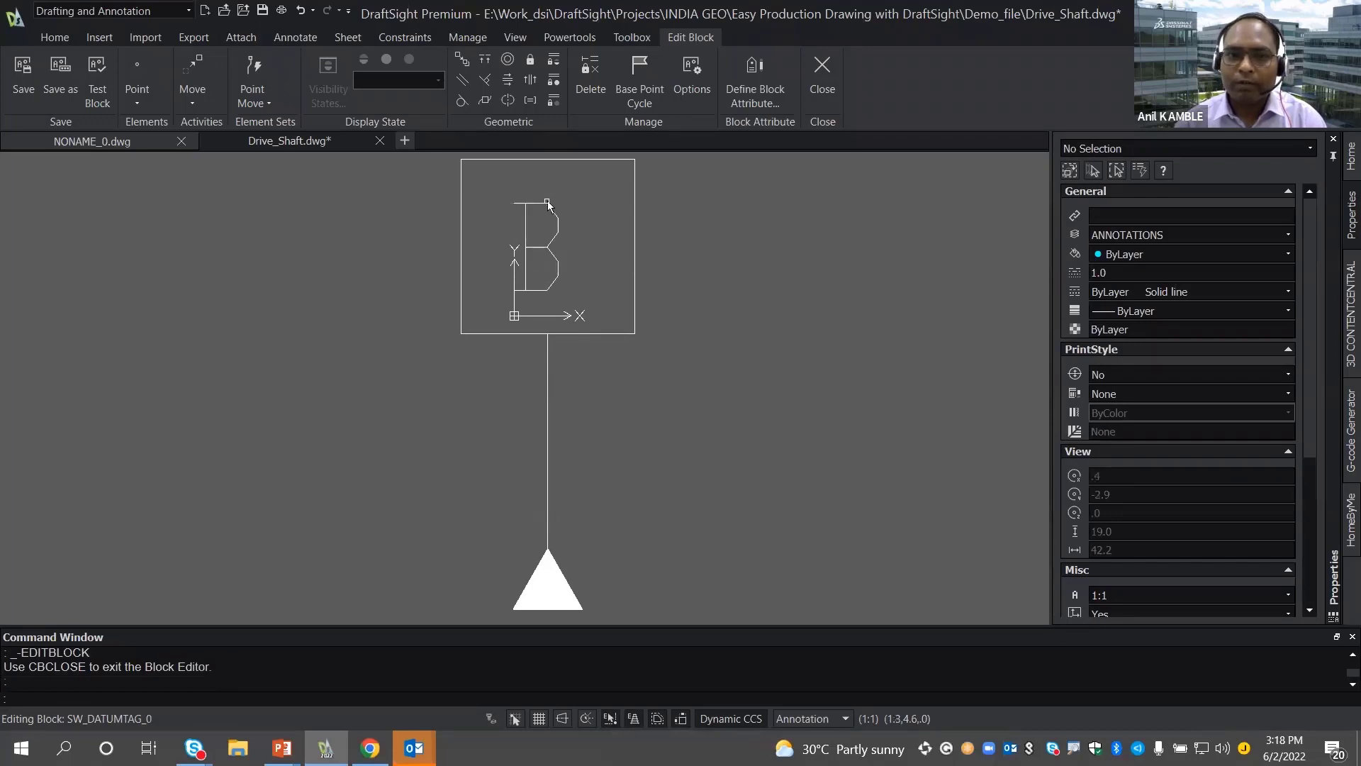
{"action": "left_click", "coordinate": [552, 207]}
{"action": "key", "text": "Delete"}
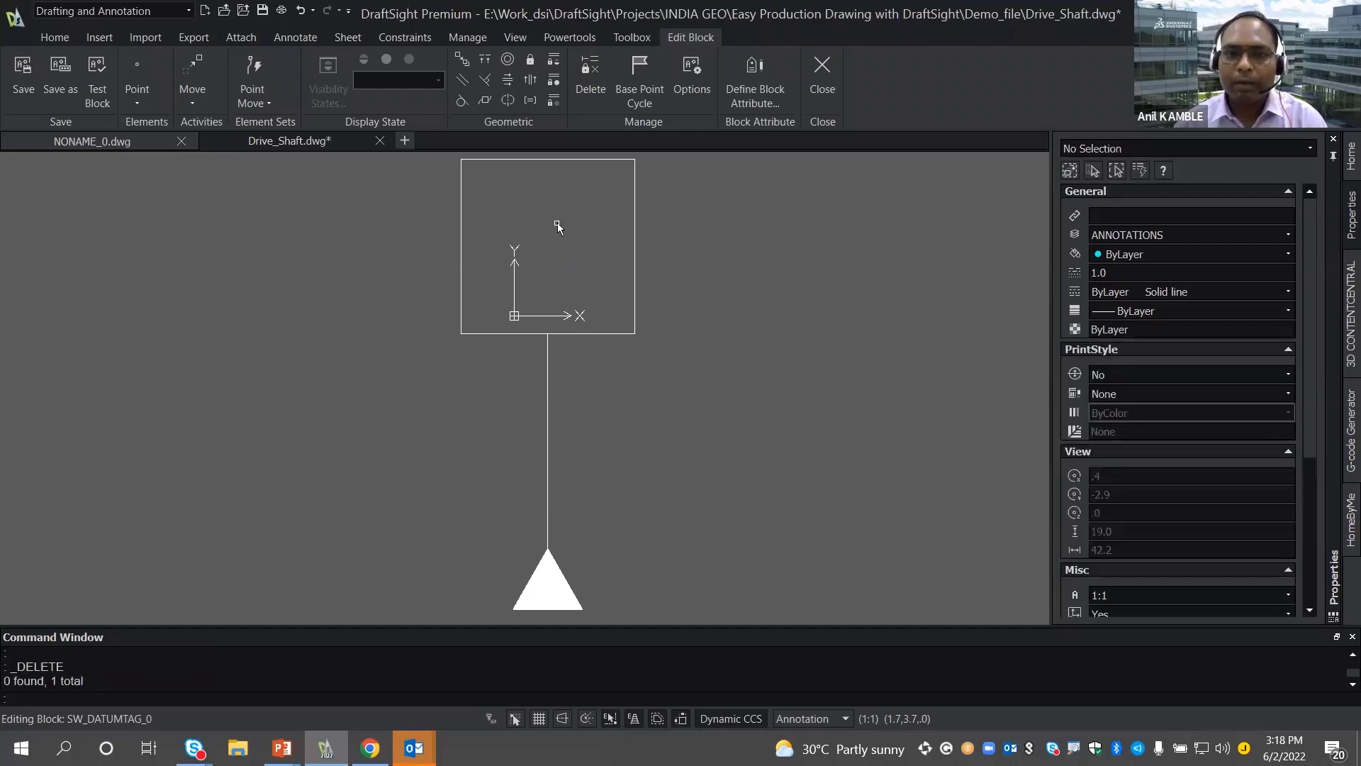
- Start a block attribute definition named Datum_Name with the caption Datum and the default value X
{"action": "left_click", "coordinate": [755, 76]}
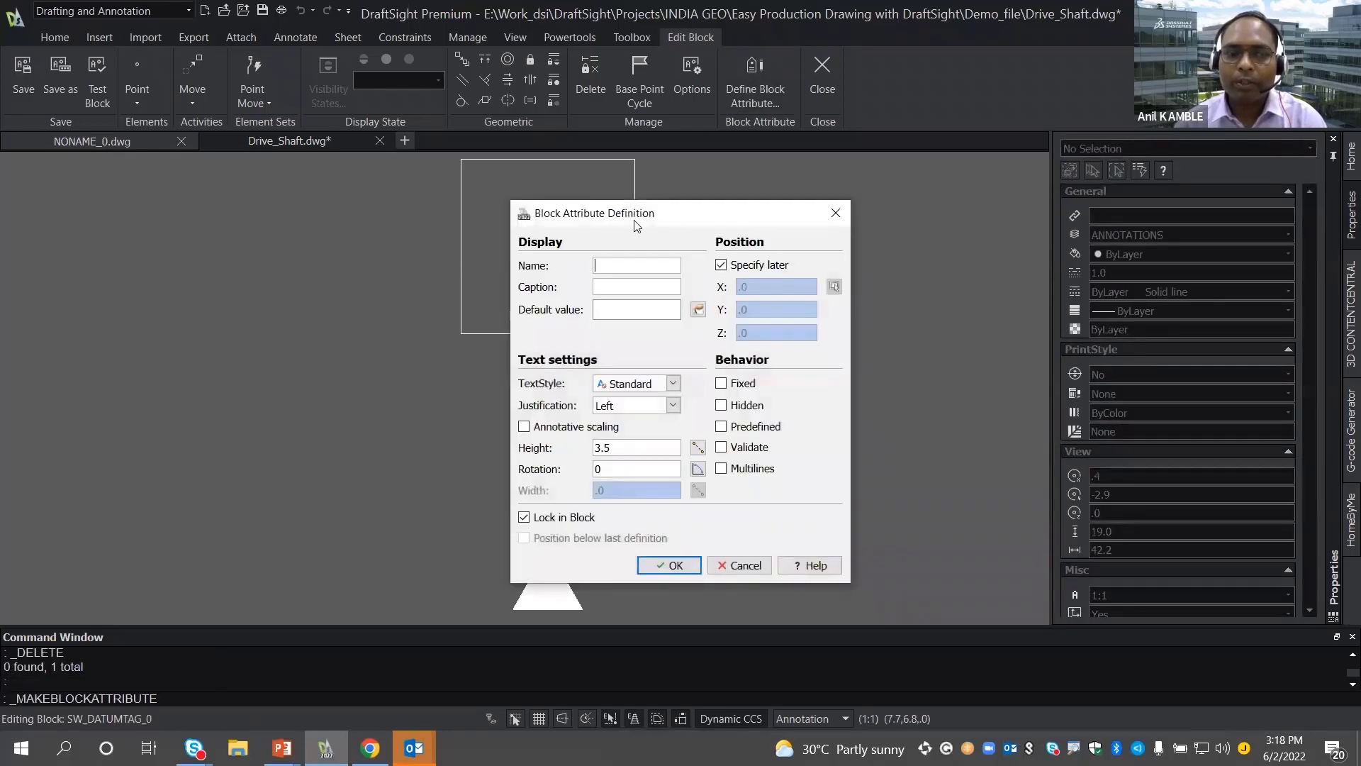
{"action": "type", "text": "D"}
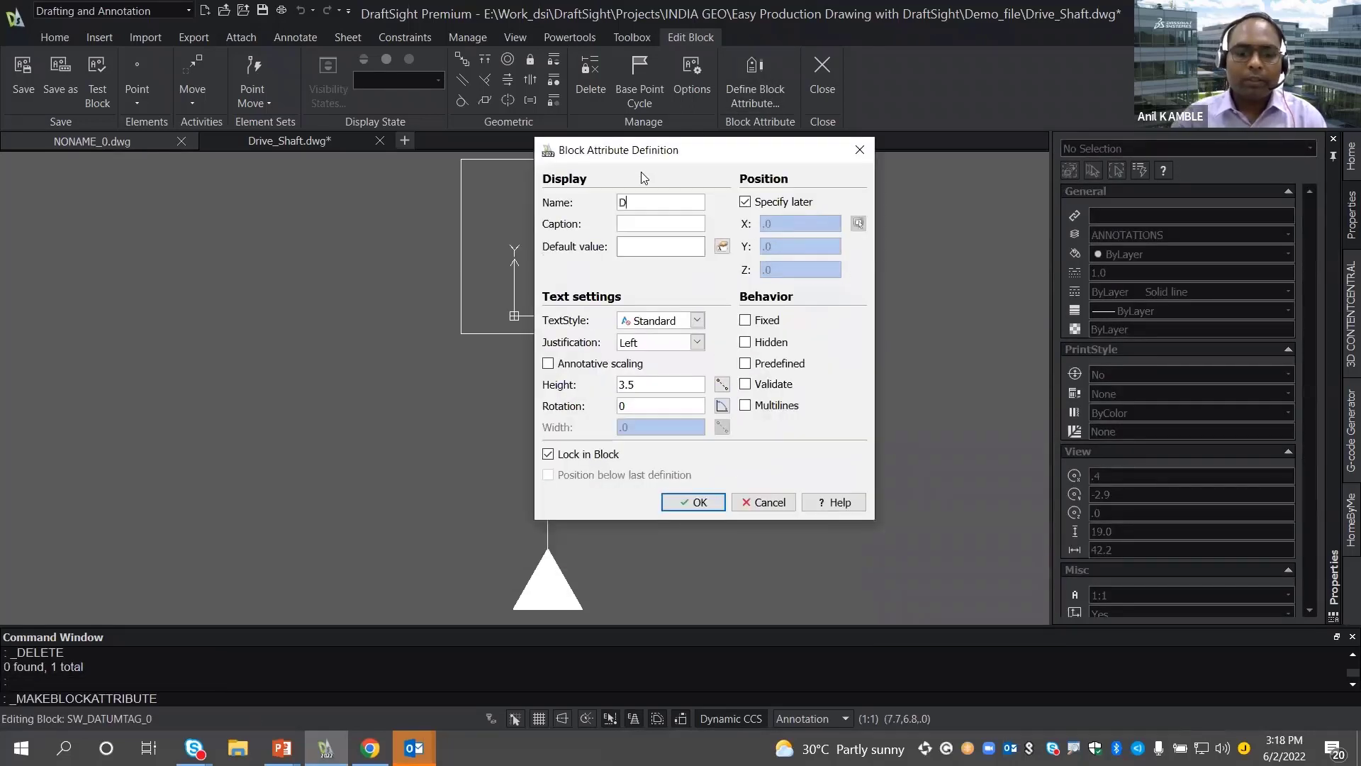
{"action": "type", "text": "atu"}
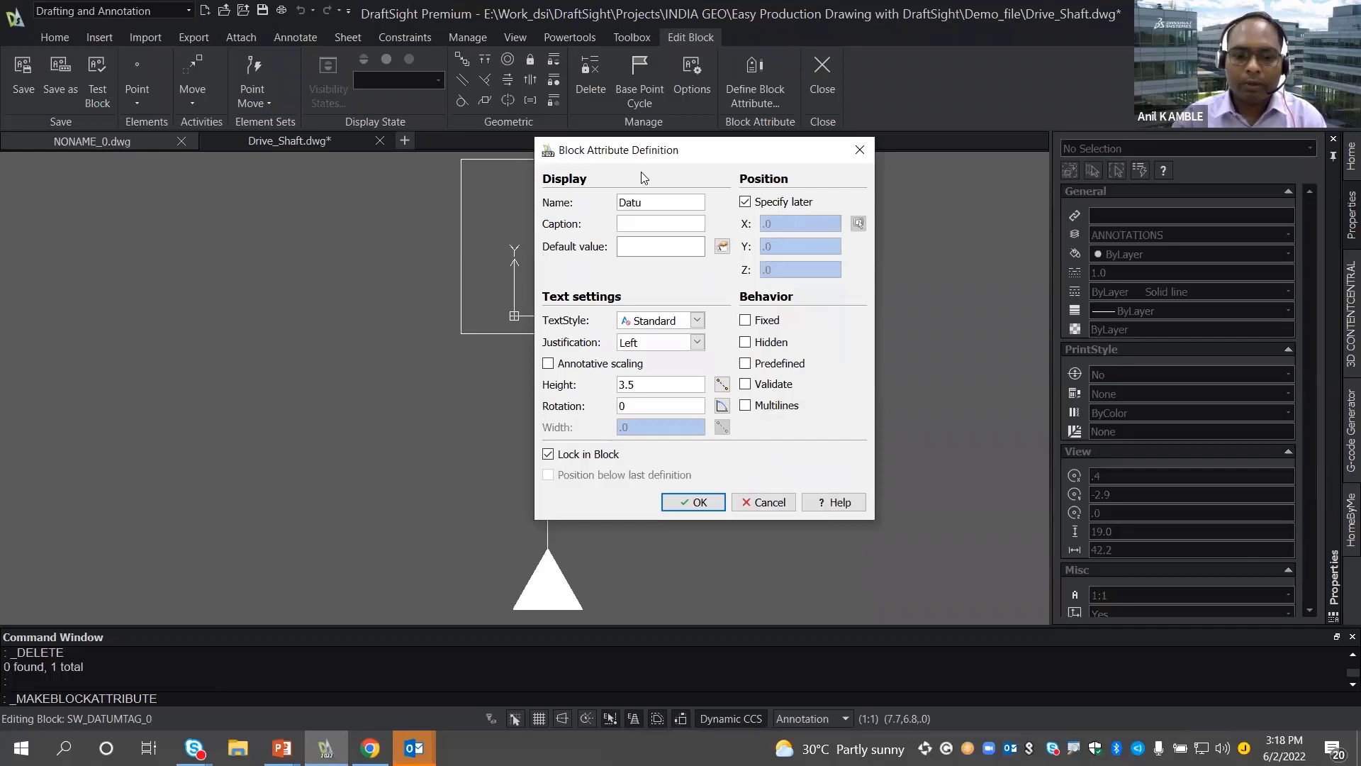
{"action": "type", "text": "m_Name"}
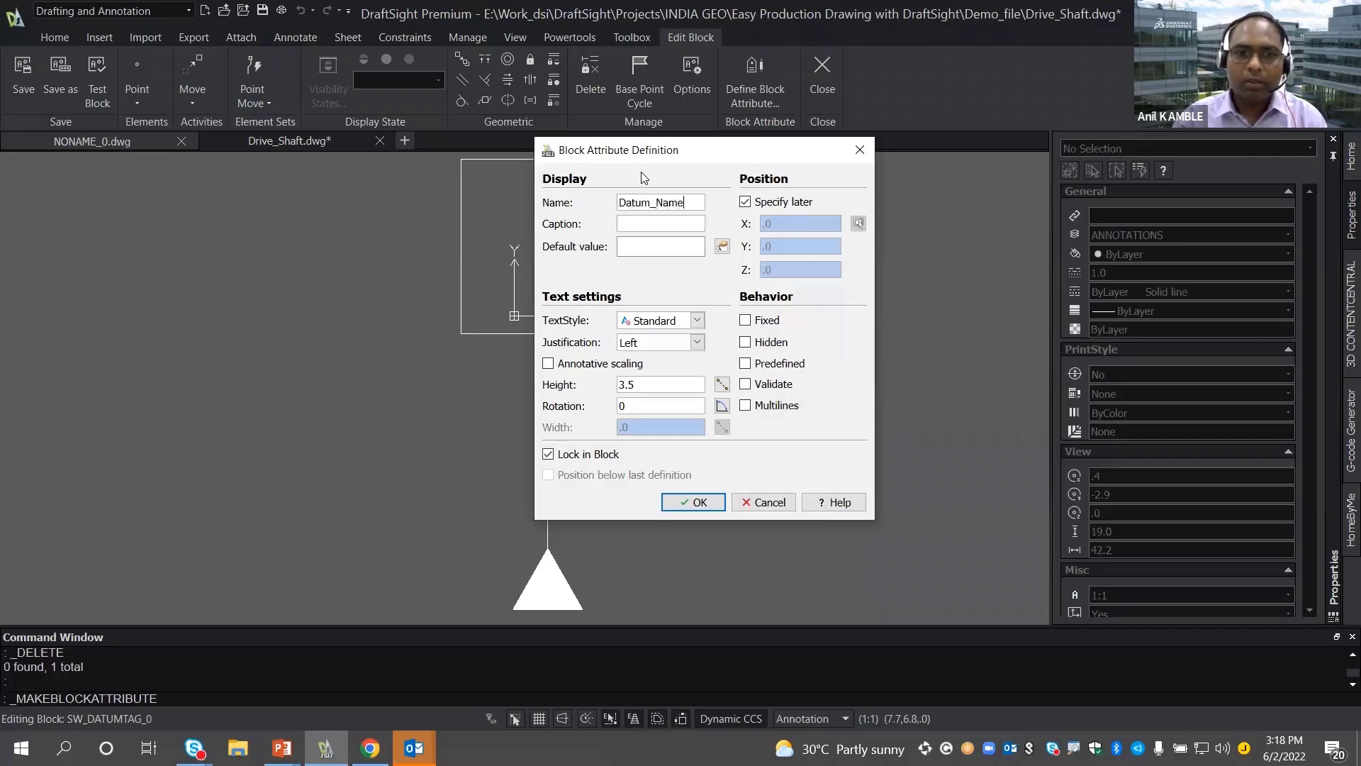
{"action": "type", "text": "Datu"}
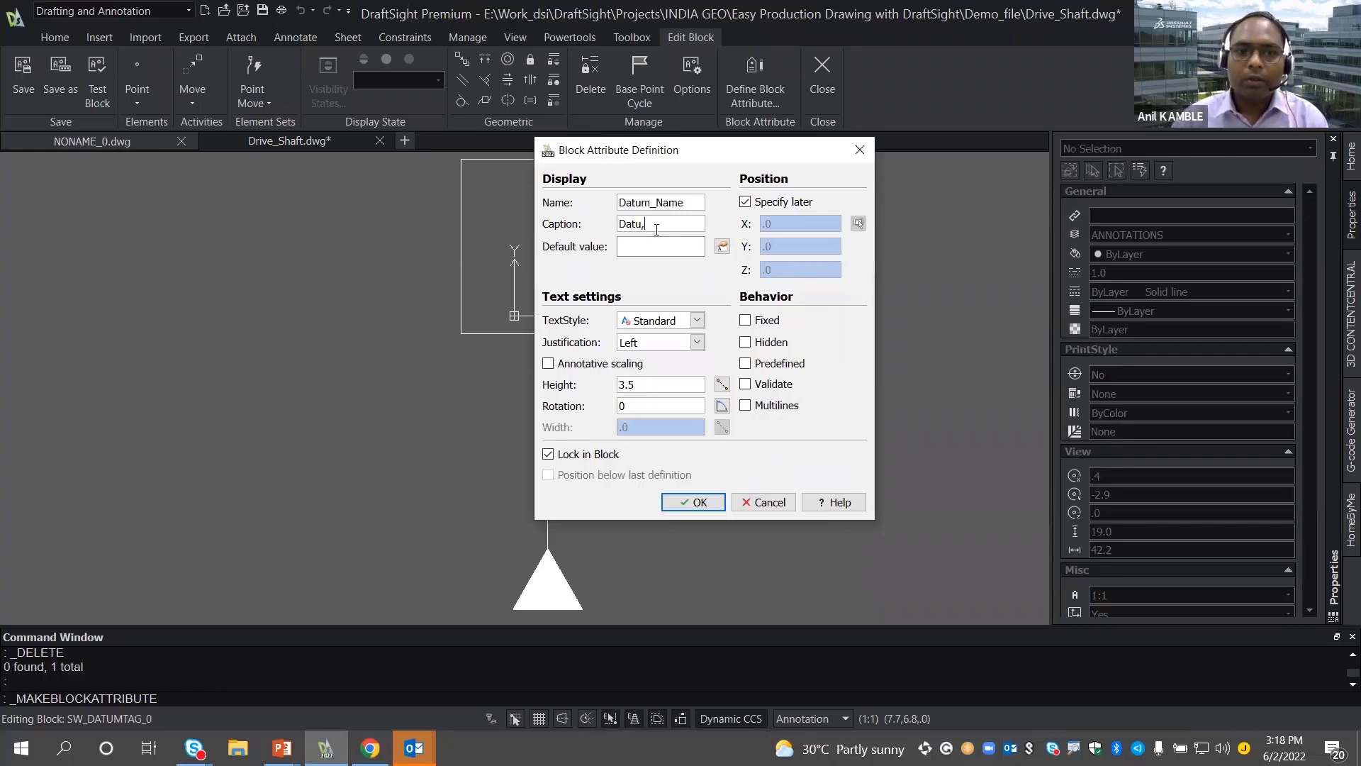
{"action": "type", "text": "m"}
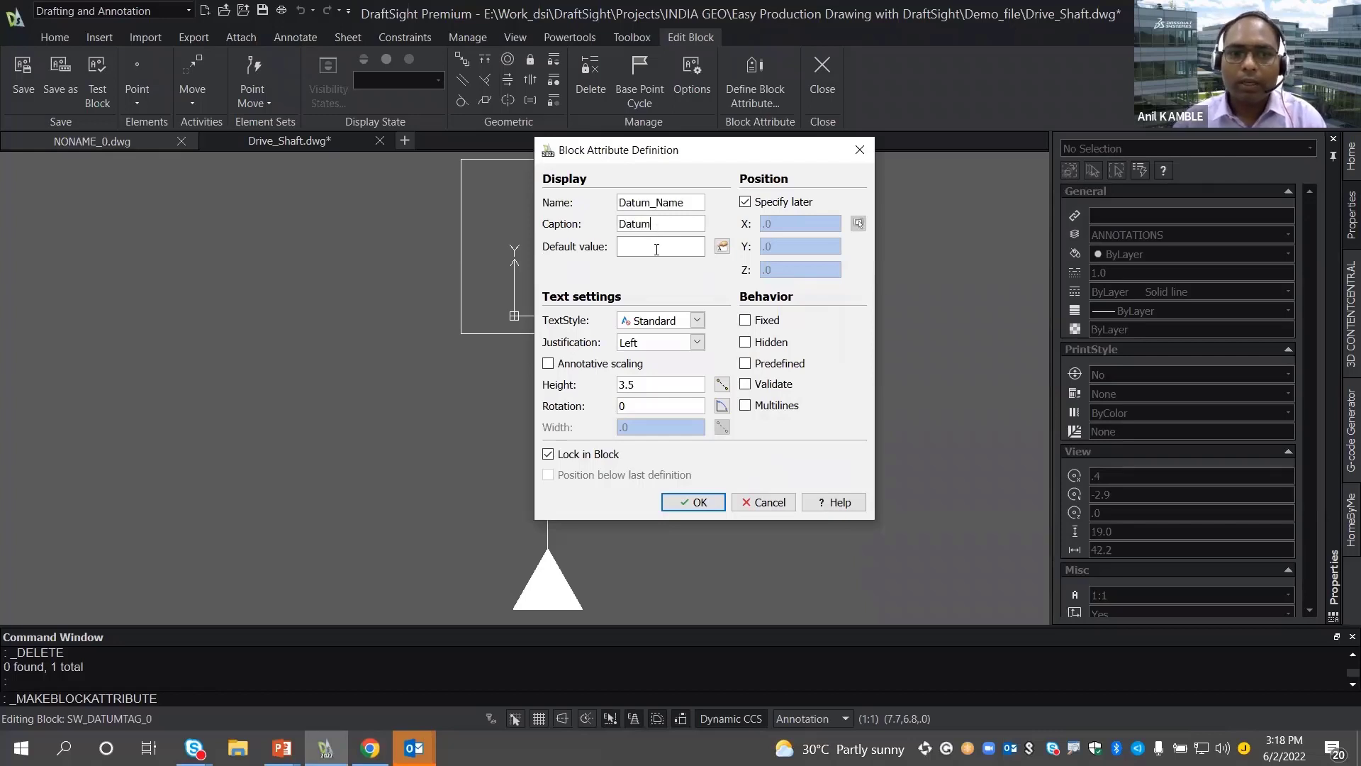
{"action": "type", "text": "X"}
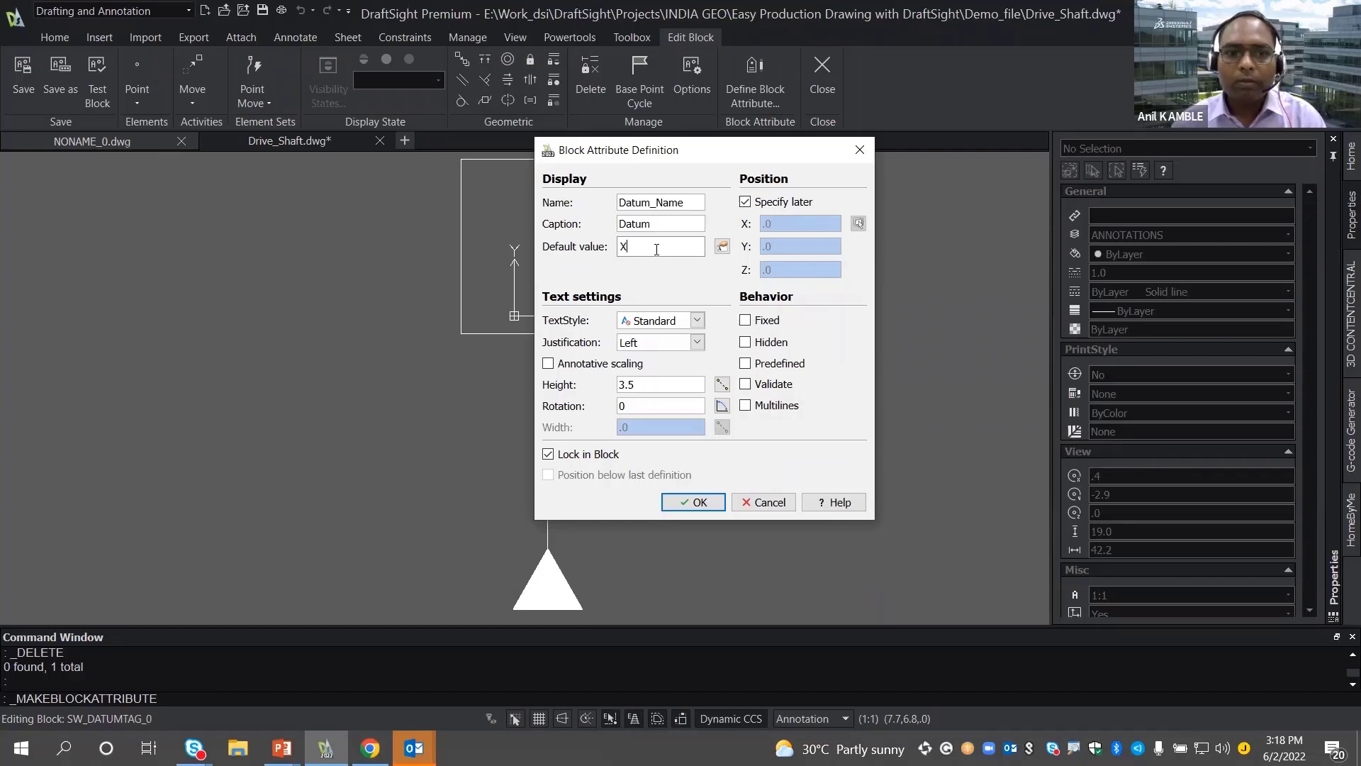
- Set the attribute's justification to Middle center and place it at the center of the datum tag's square frame
{"action": "left_click", "coordinate": [692, 344]}
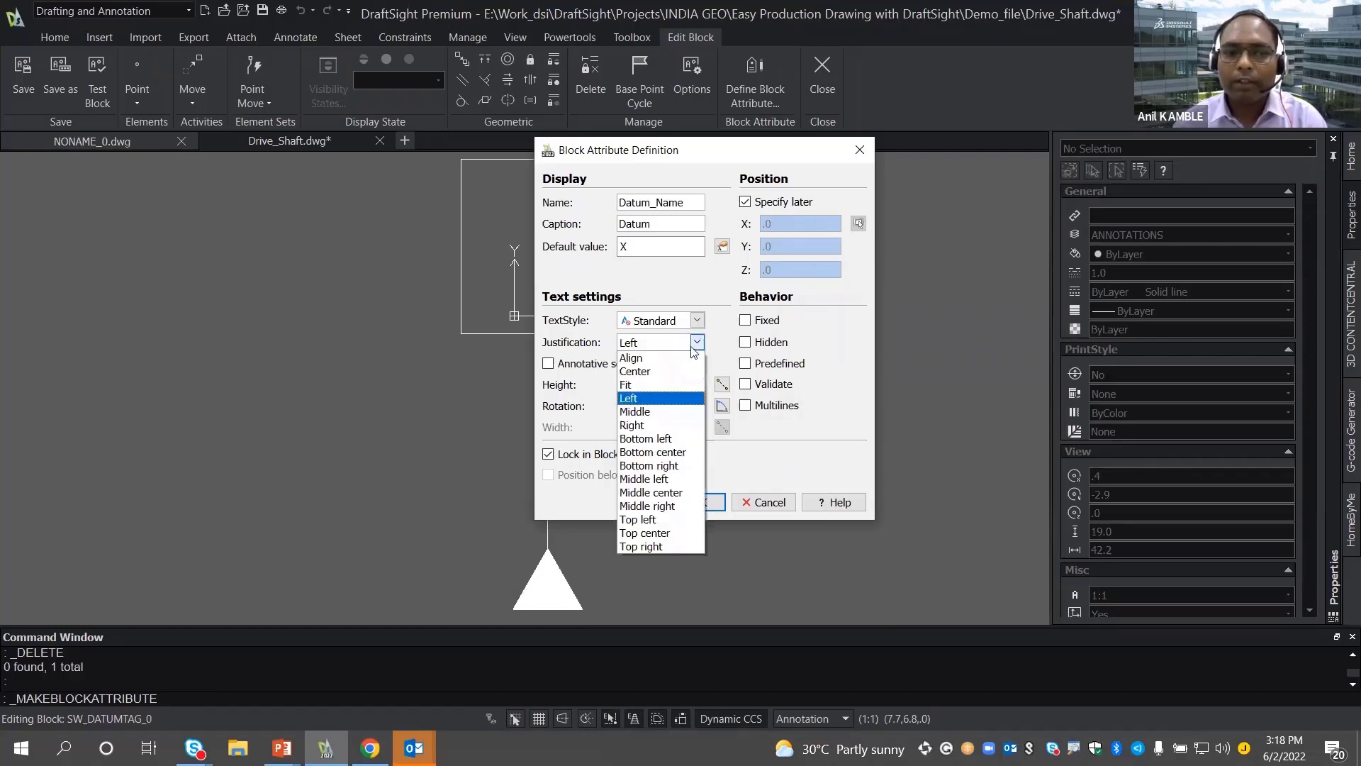
{"action": "left_click", "coordinate": [653, 492]}
{"action": "left_click", "coordinate": [691, 502]}
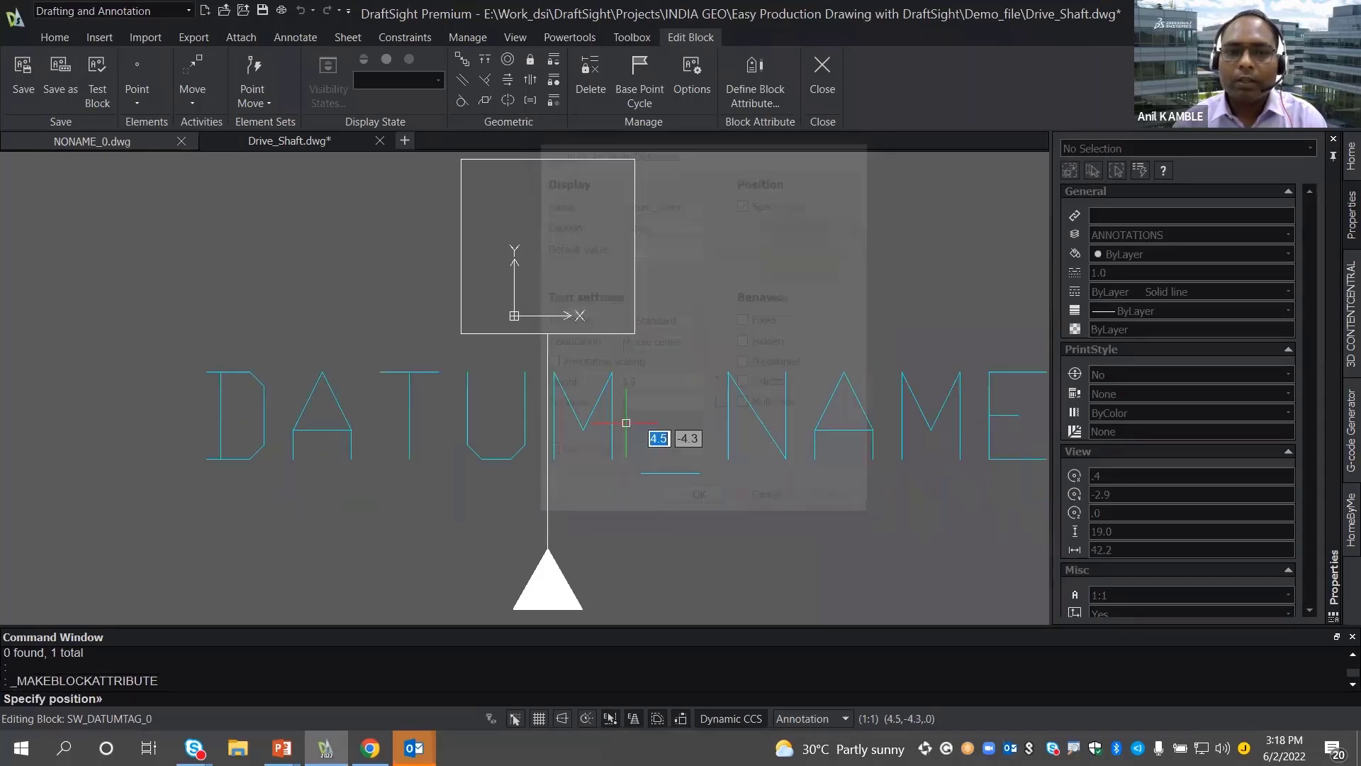
{"action": "left_click", "coordinate": [543, 244]}
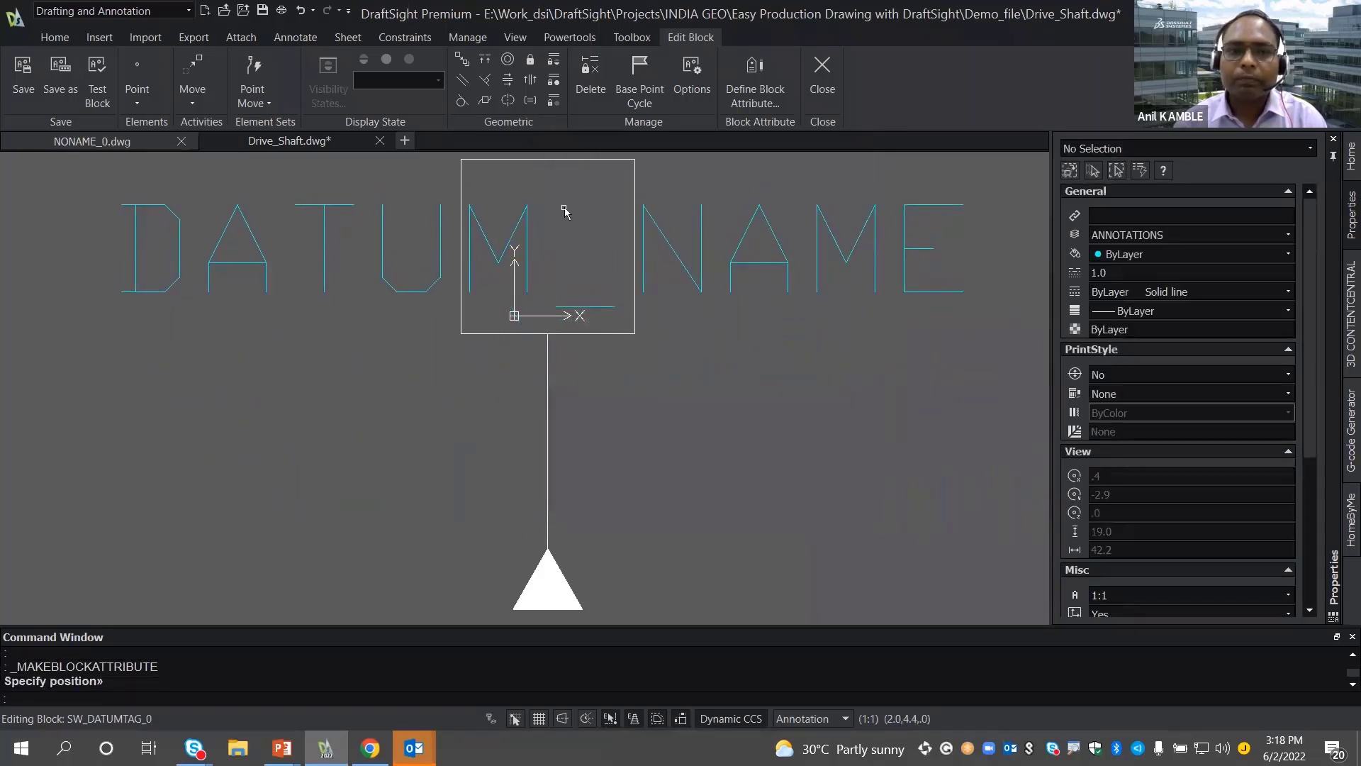
{"action": "middle_click_drag", "start_coordinate": [562, 212], "coordinate": [523, 229]}
{"action": "scroll", "coordinate": [528, 226], "scroll_direction": "down", "scroll_amount": 1}
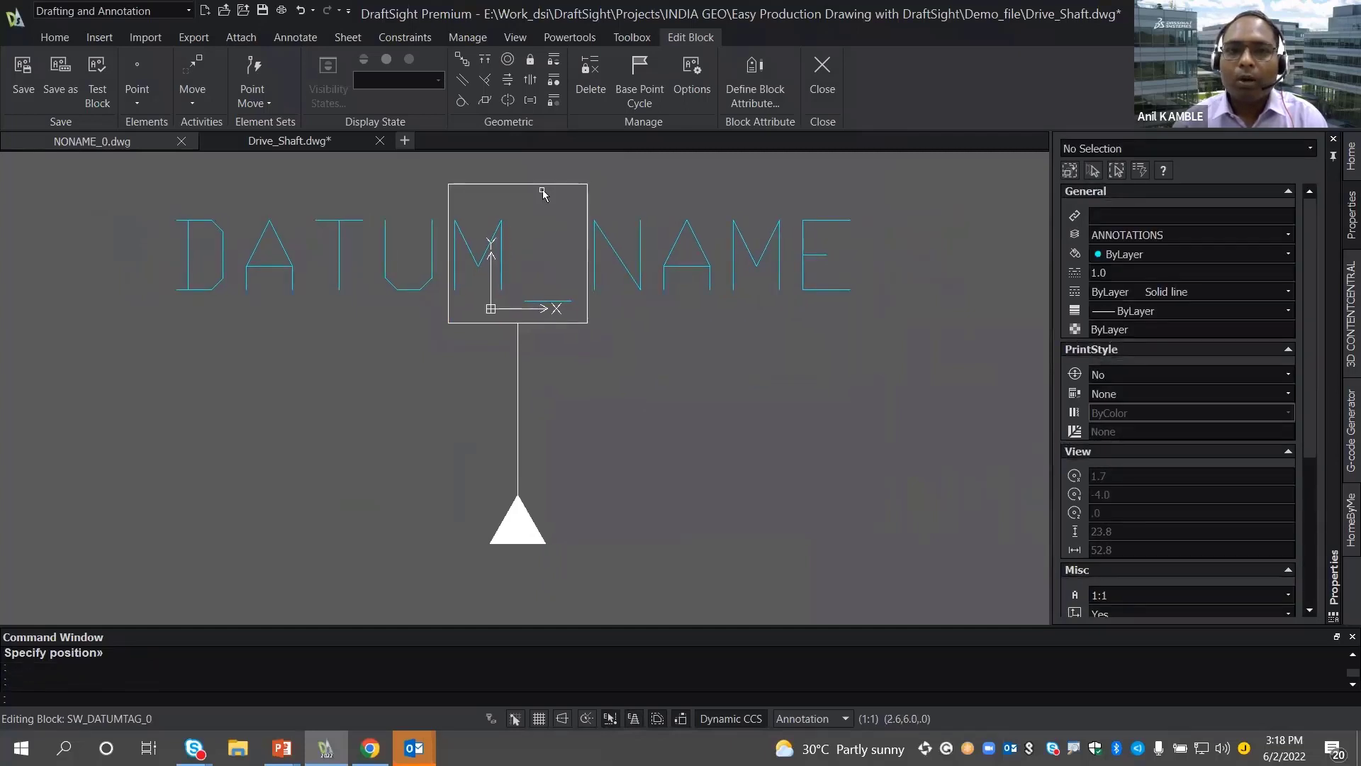
{"action": "middle_click_drag", "start_coordinate": [537, 220], "coordinate": [526, 213]}
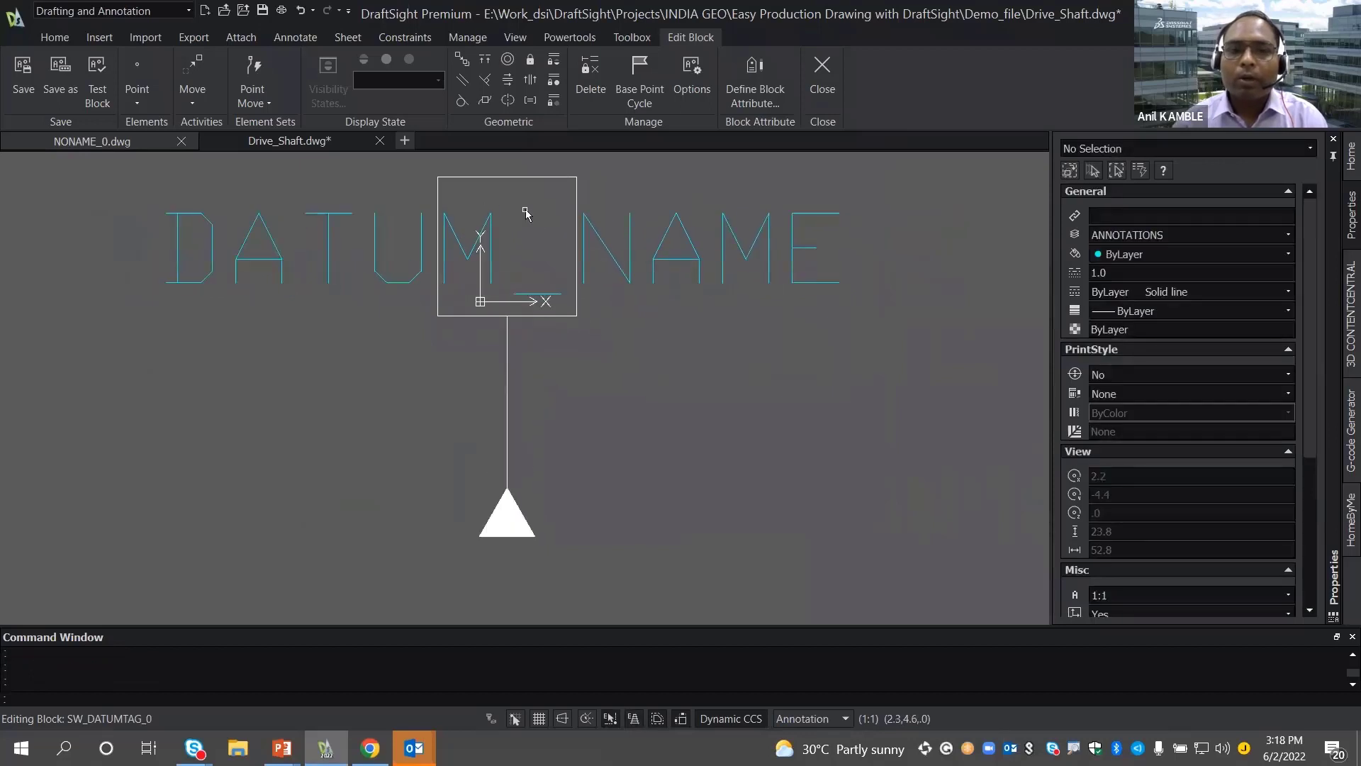
- Add a Basepoint element to the datum tag block at the midpoint of the triangle's base
{"action": "left_click", "coordinate": [136, 106]}
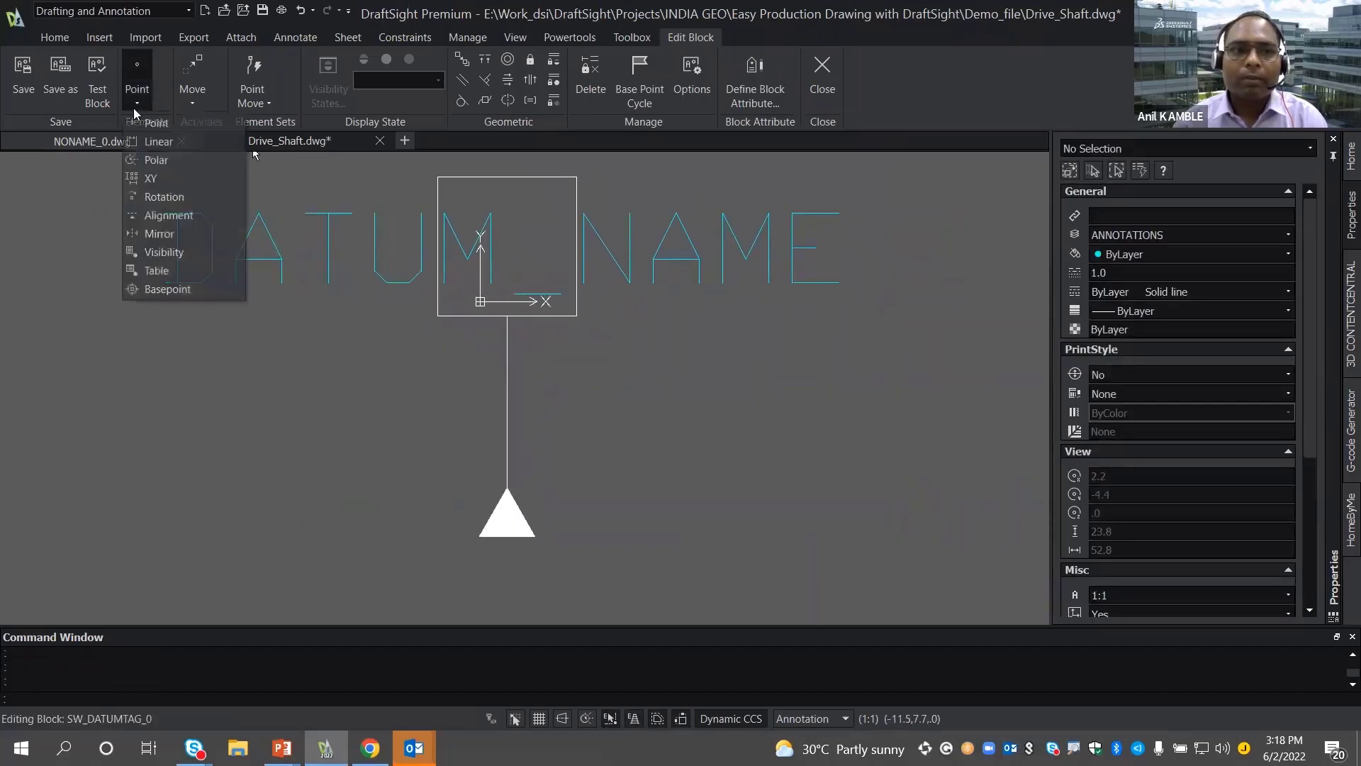
{"action": "left_click", "coordinate": [172, 289]}
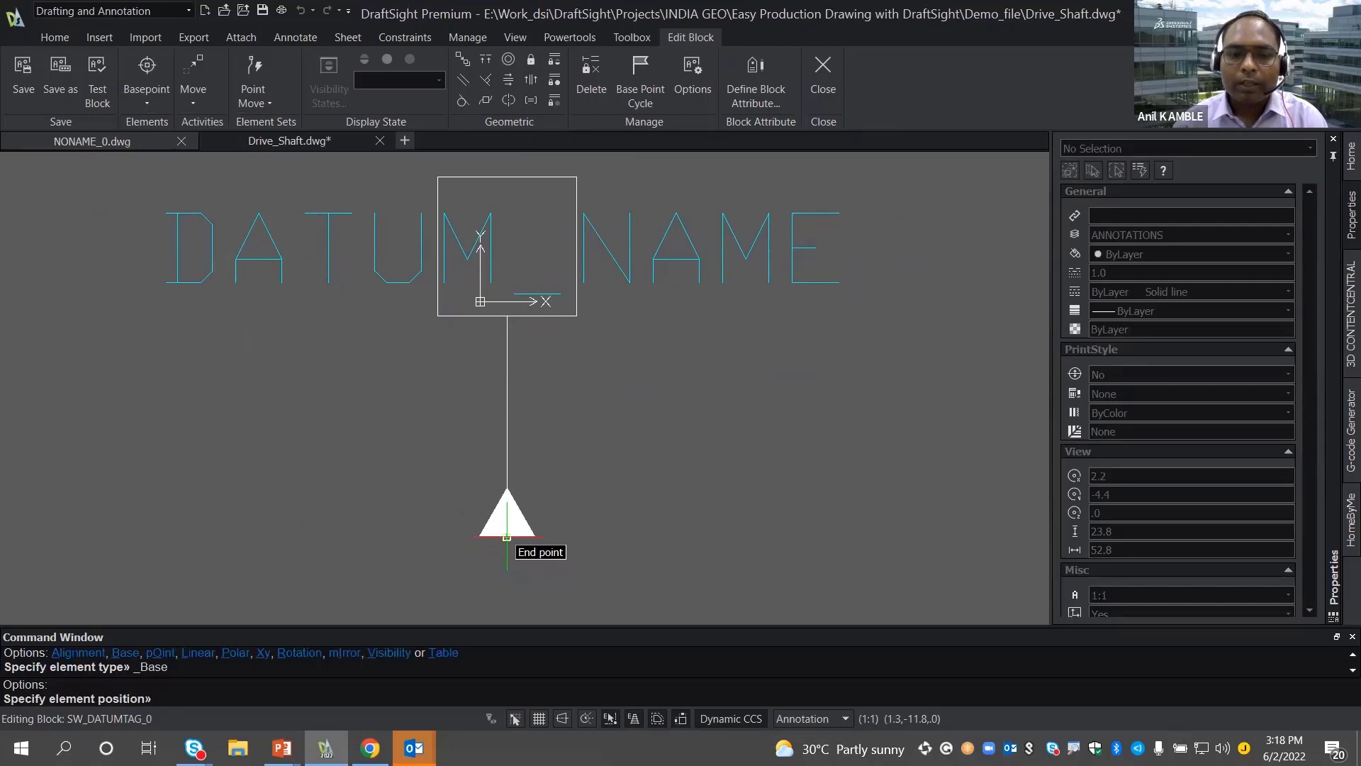
{"action": "left_click", "coordinate": [507, 536]}
{"action": "middle_click_drag", "start_coordinate": [433, 491], "coordinate": [438, 459]}
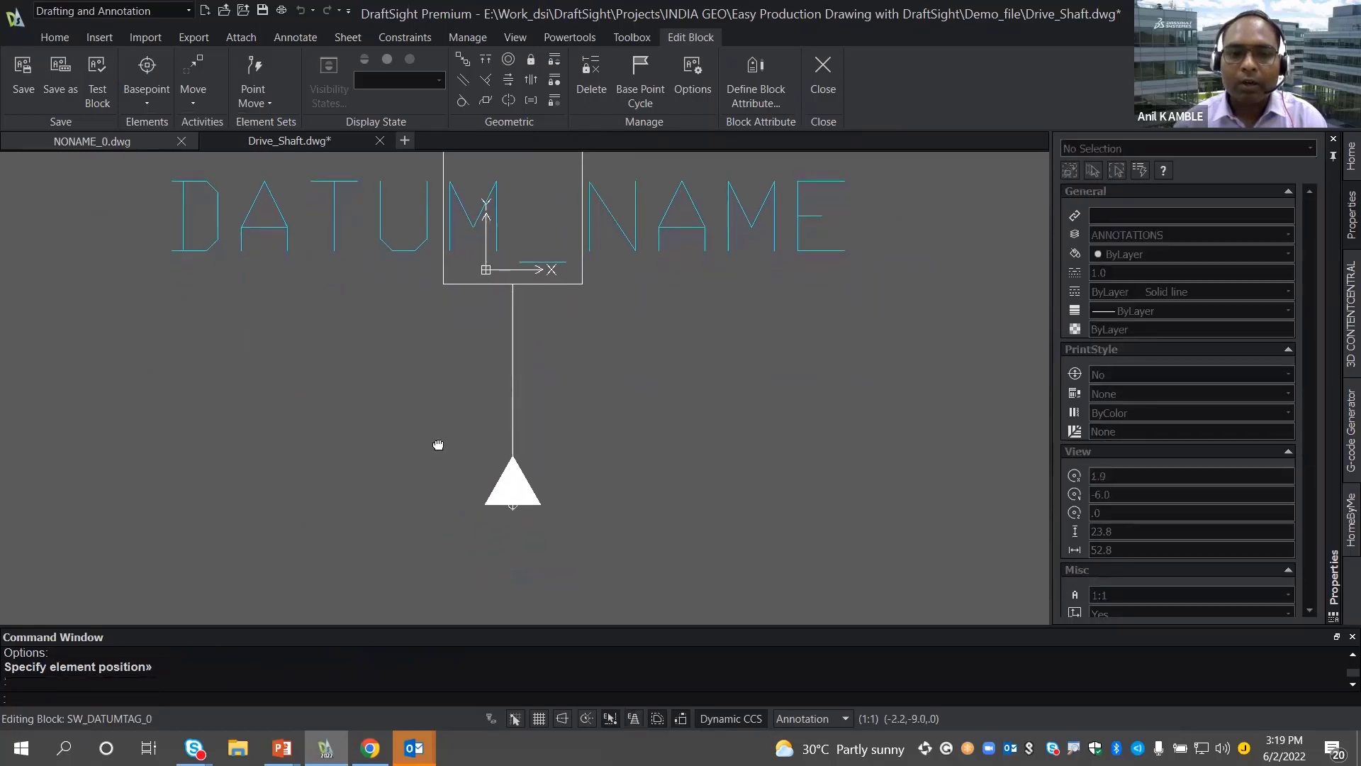
- Add a horizontal Alignment element at the midpoint of the triangle's base, using Ortho, and open the block in the test window
{"action": "left_click", "coordinate": [145, 105]}
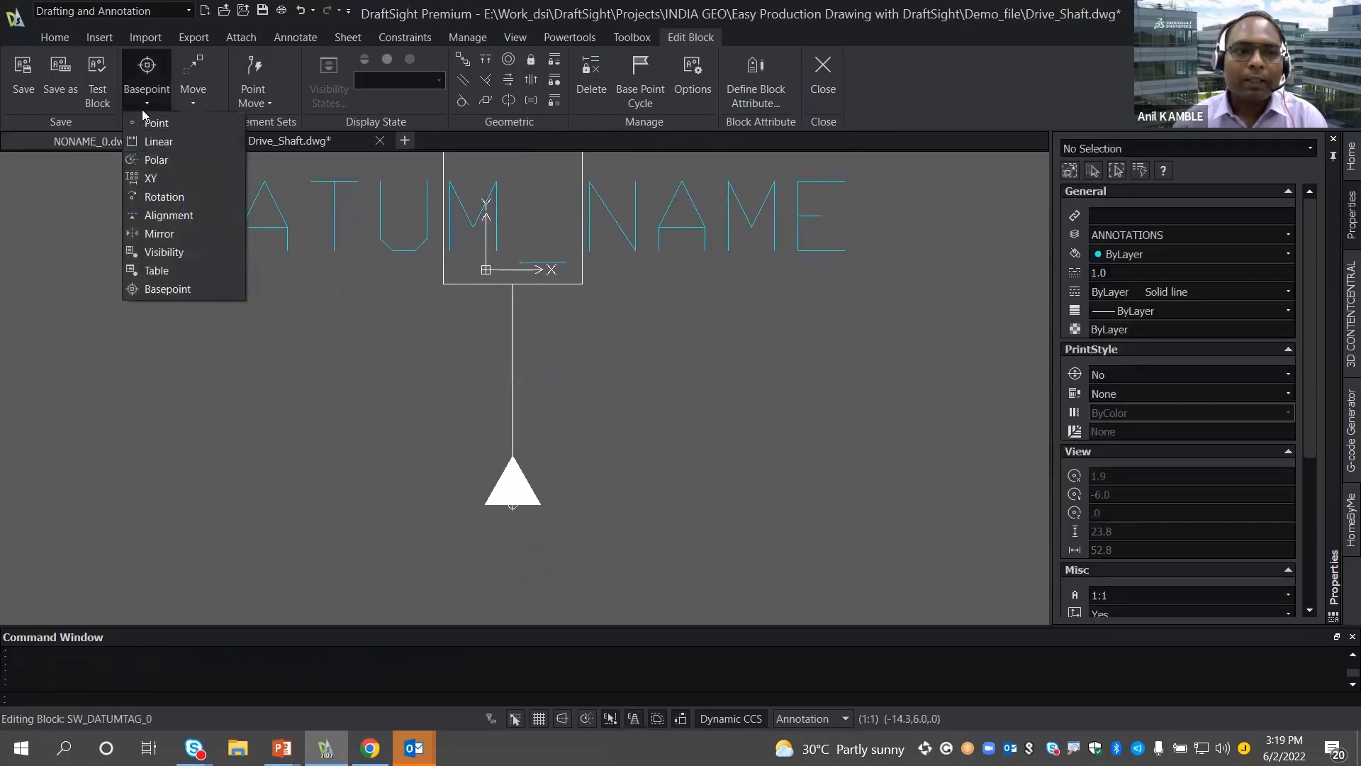
{"action": "left_click", "coordinate": [170, 217]}
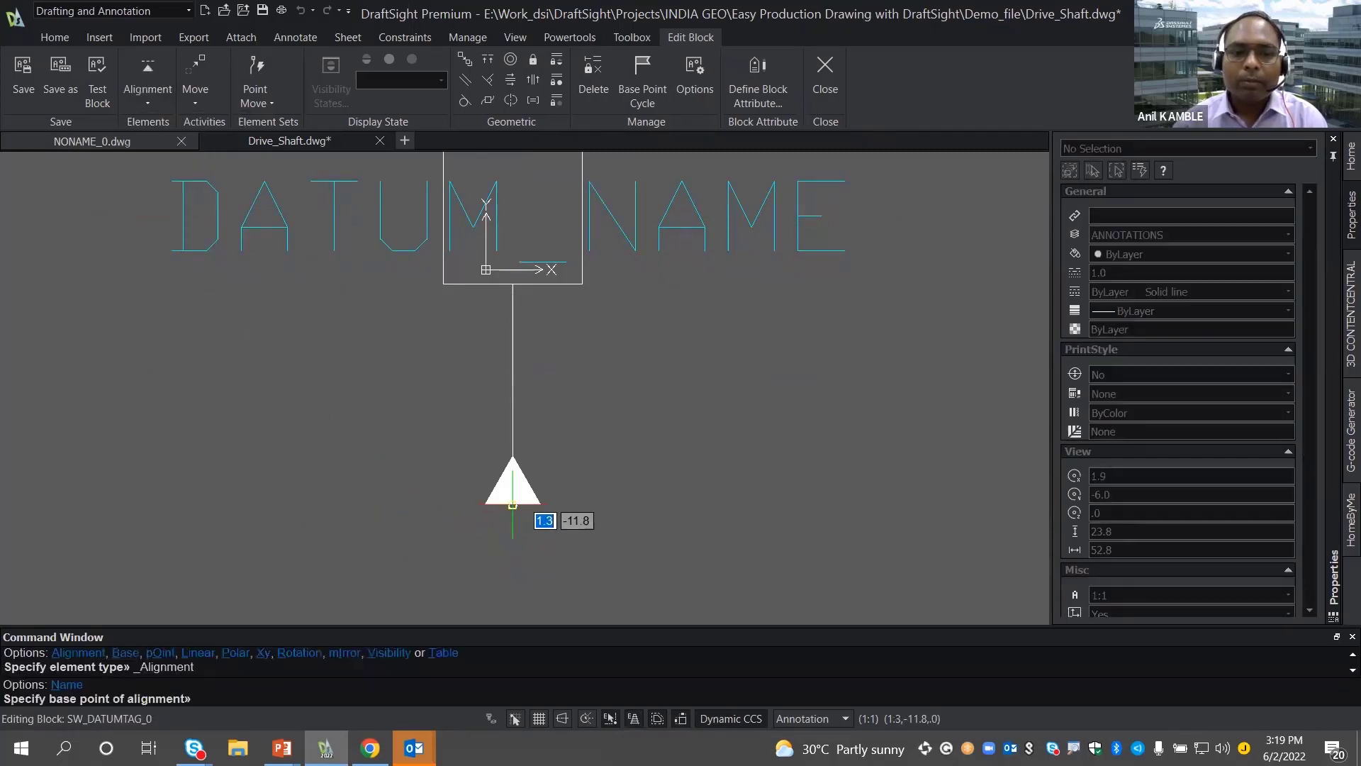
{"action": "left_click", "coordinate": [512, 506]}
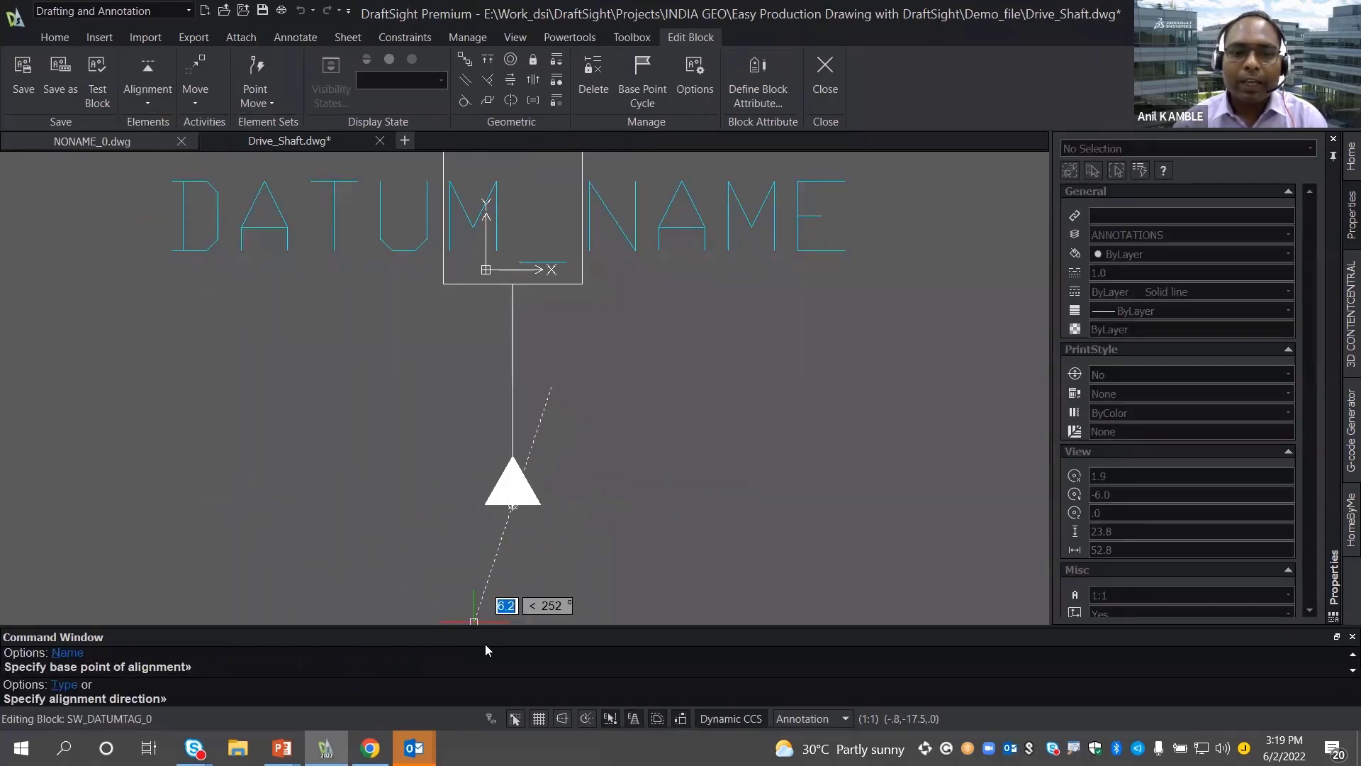
{"action": "left_click", "coordinate": [562, 720]}
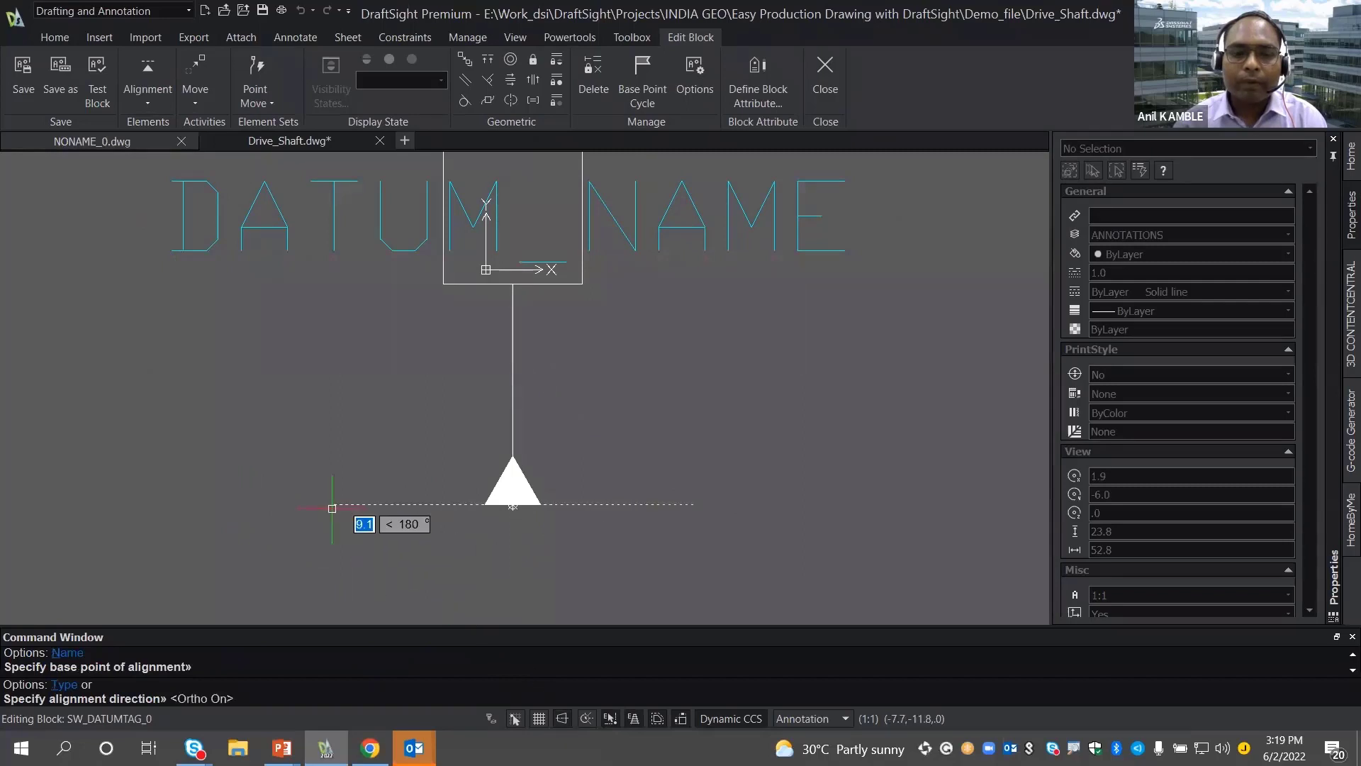
{"action": "left_click", "coordinate": [224, 492]}
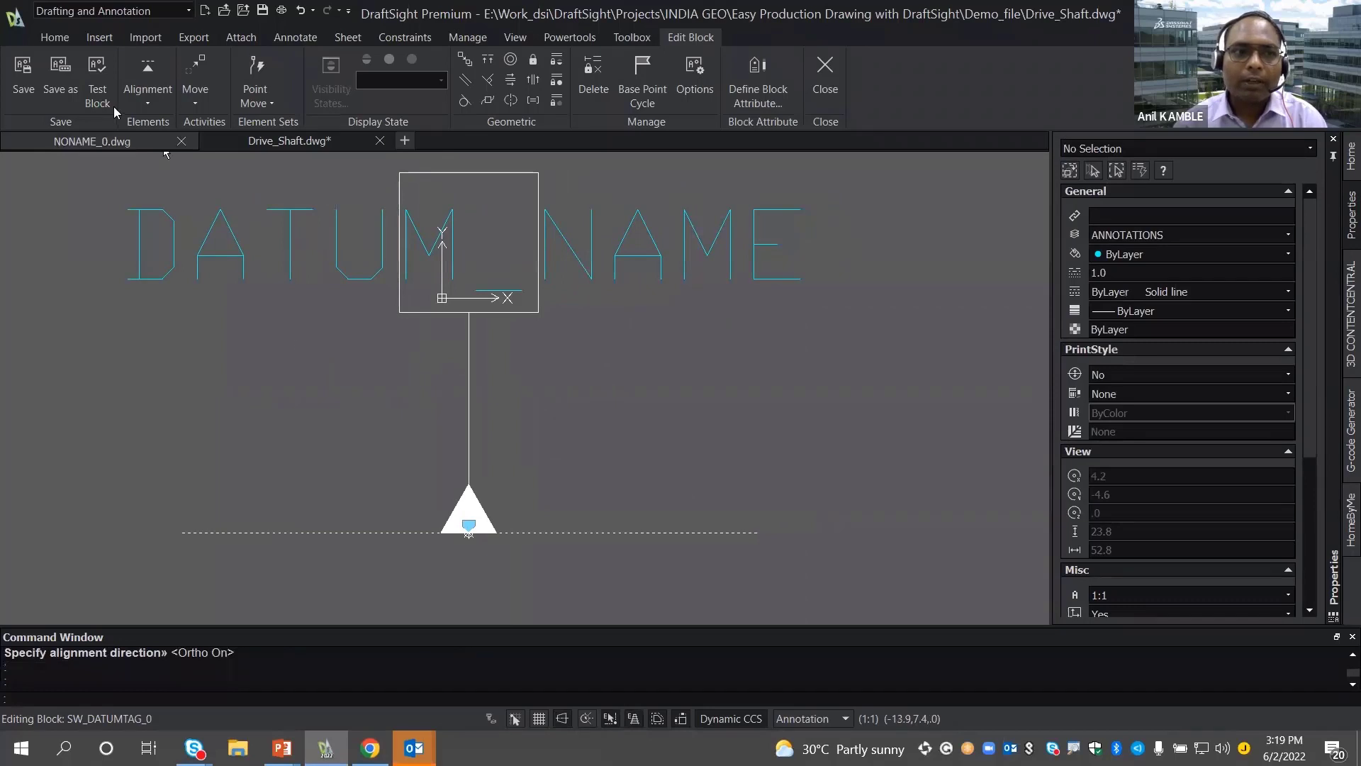
{"action": "left_click", "coordinate": [98, 86]}
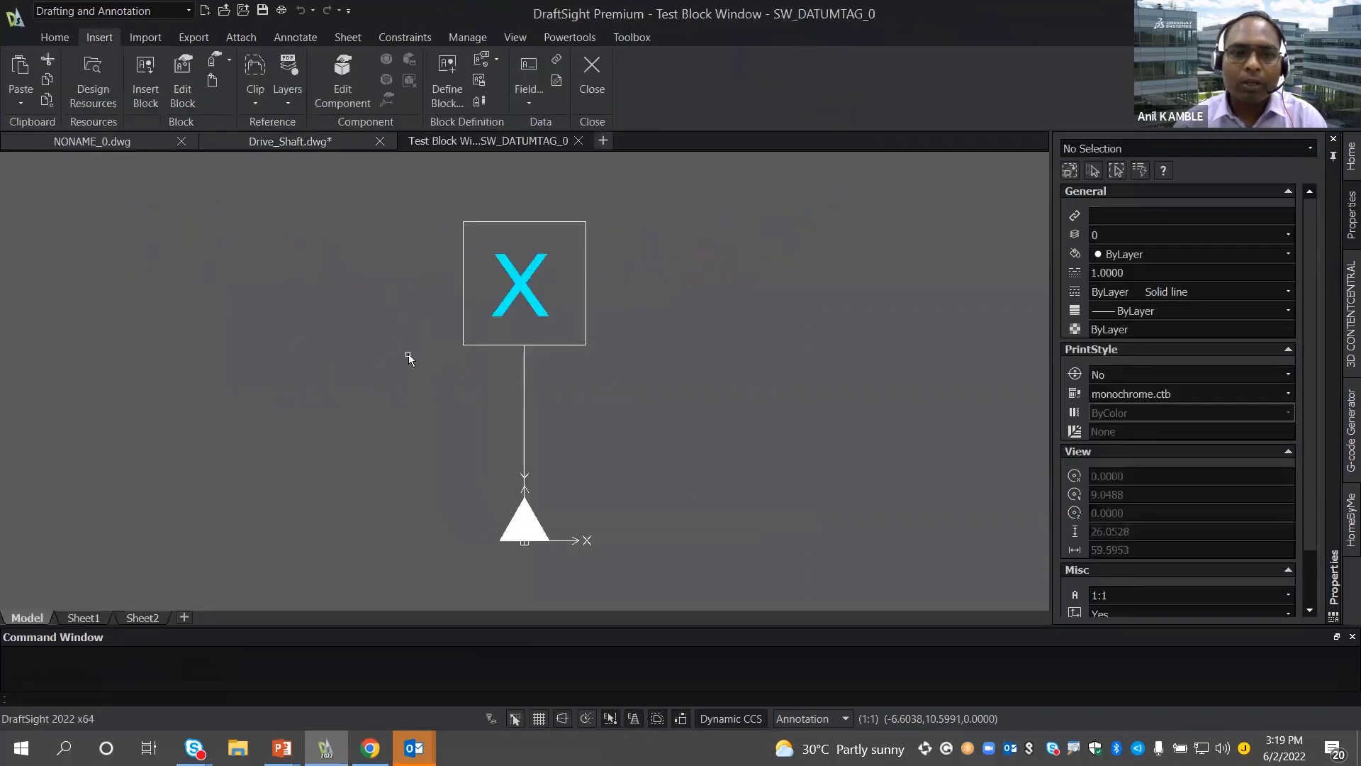
- Draw a rectangle beside the datum tag in the block test window as alignment test geometry
{"action": "mouse_move", "coordinate": [407, 355]}
{"action": "middle_mouse_down"}
{"action": "mouse_move", "coordinate": [185, 292]}
{"action": "mouse_move", "coordinate": [137, 300]}
{"action": "middle_mouse_up"}
{"action": "scroll", "coordinate": [142, 299], "scroll_direction": "down", "scroll_amount": 1}
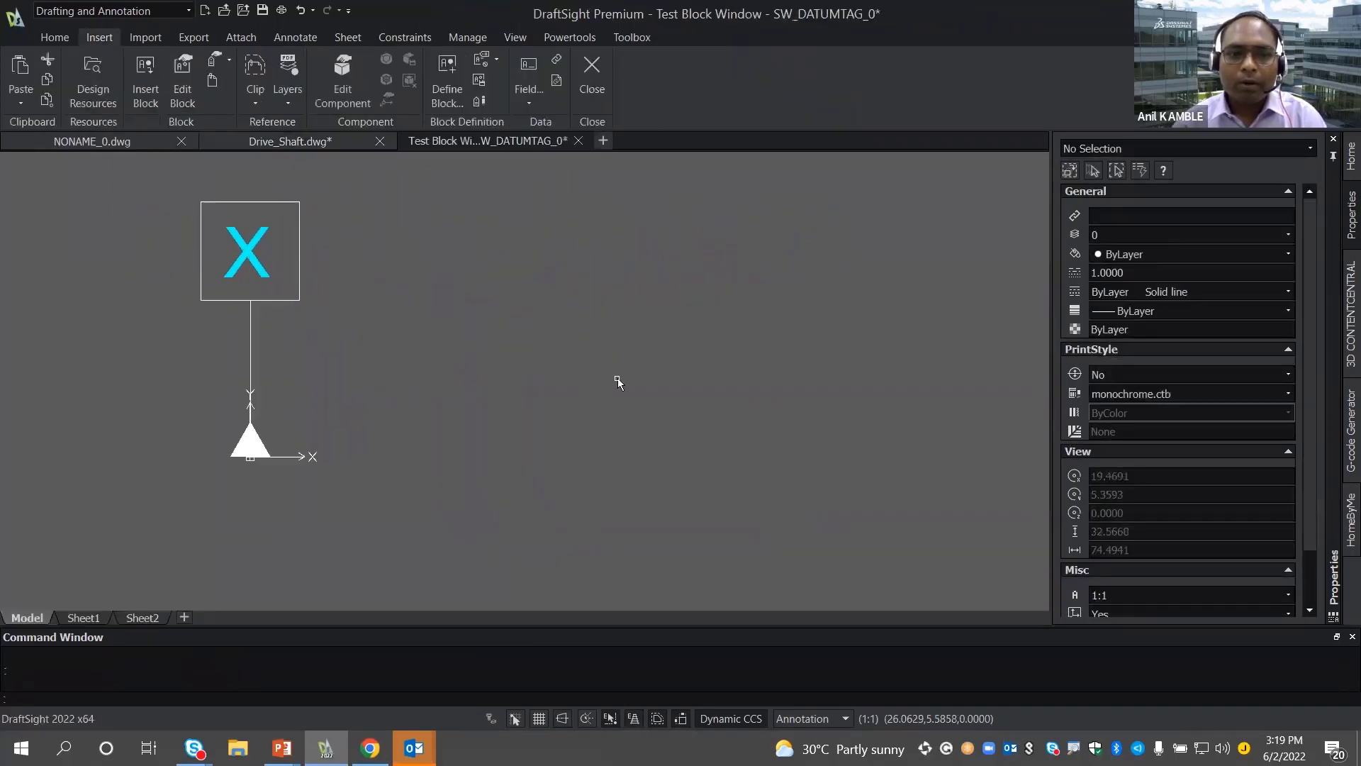
{"action": "type", "text": "REC"}
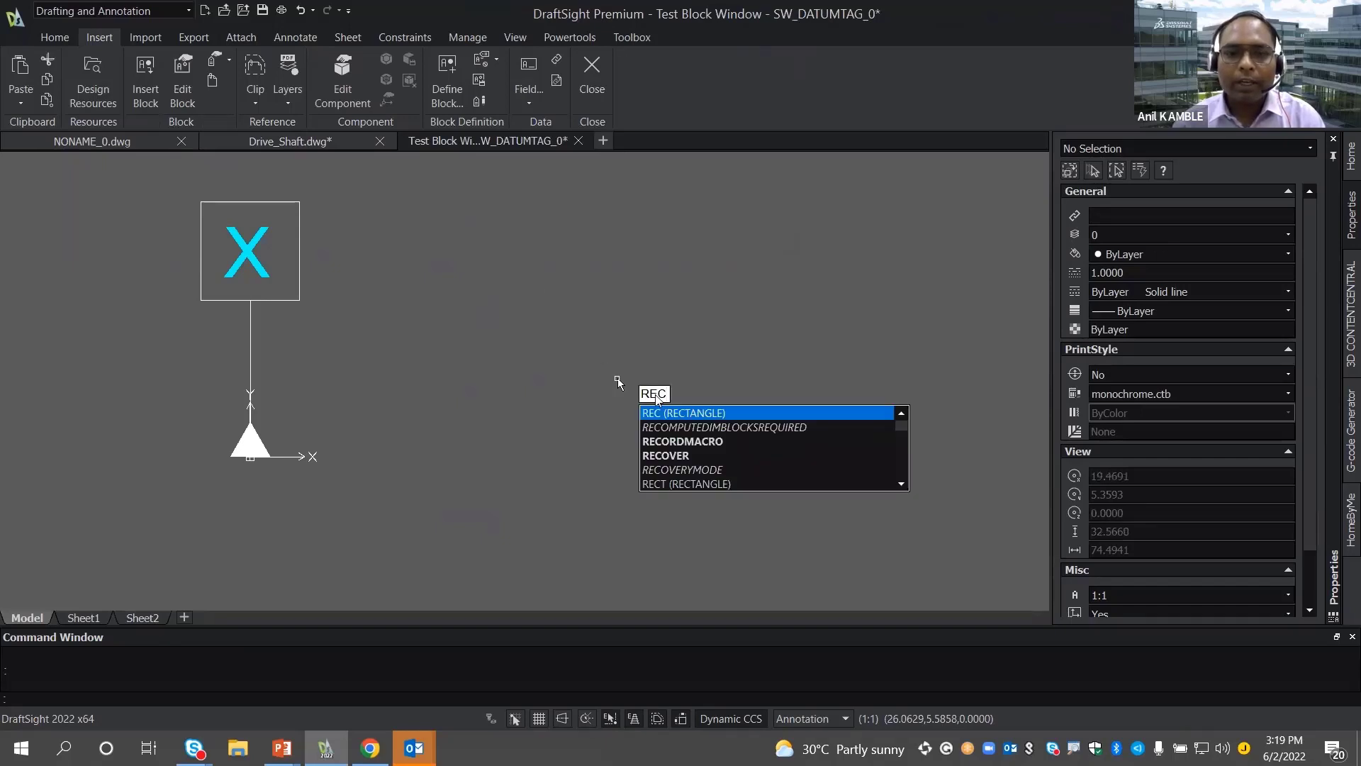
{"action": "left_click", "coordinate": [679, 414]}
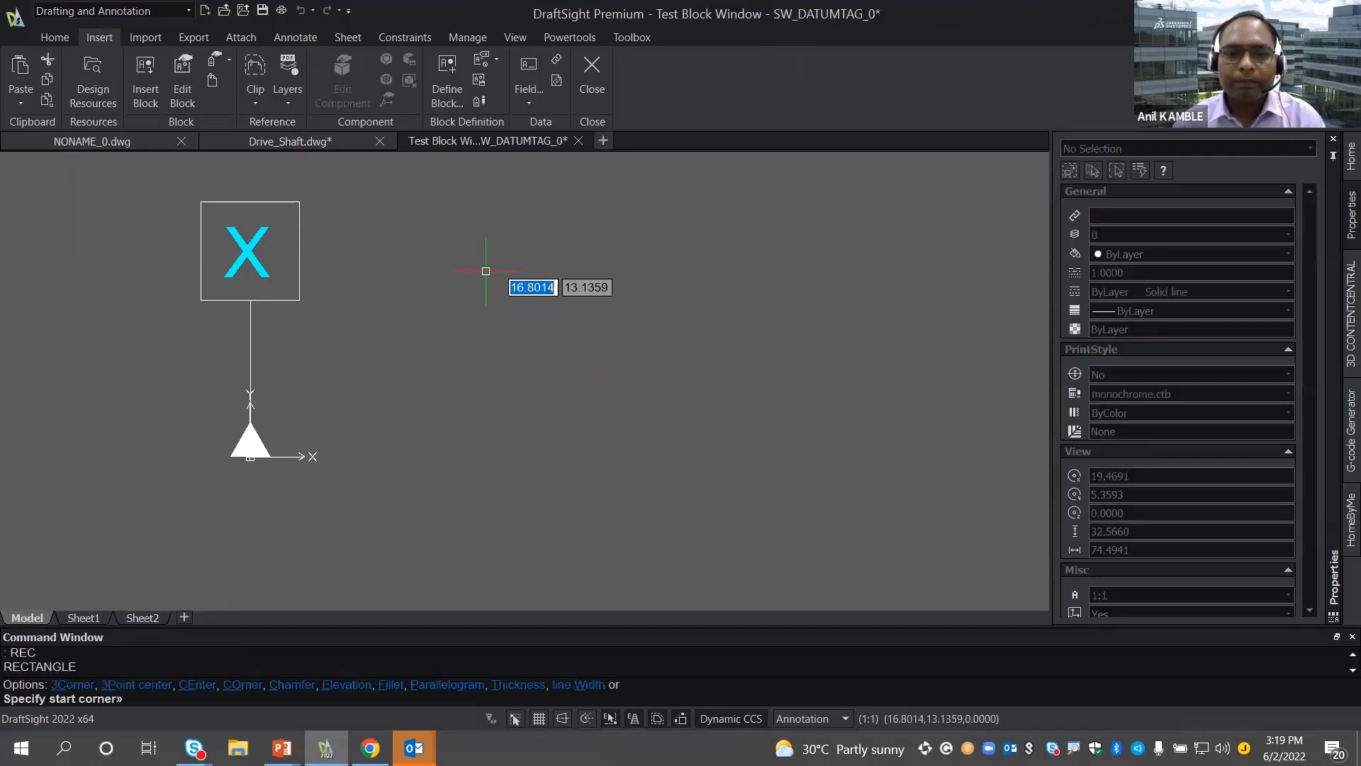
{"action": "left_click", "coordinate": [890, 542]}
- Test the datum tag's alignment by moving it from its base point onto the rectangle's upper edge, and cancel the move
{"action": "left_click", "coordinate": [255, 452]}
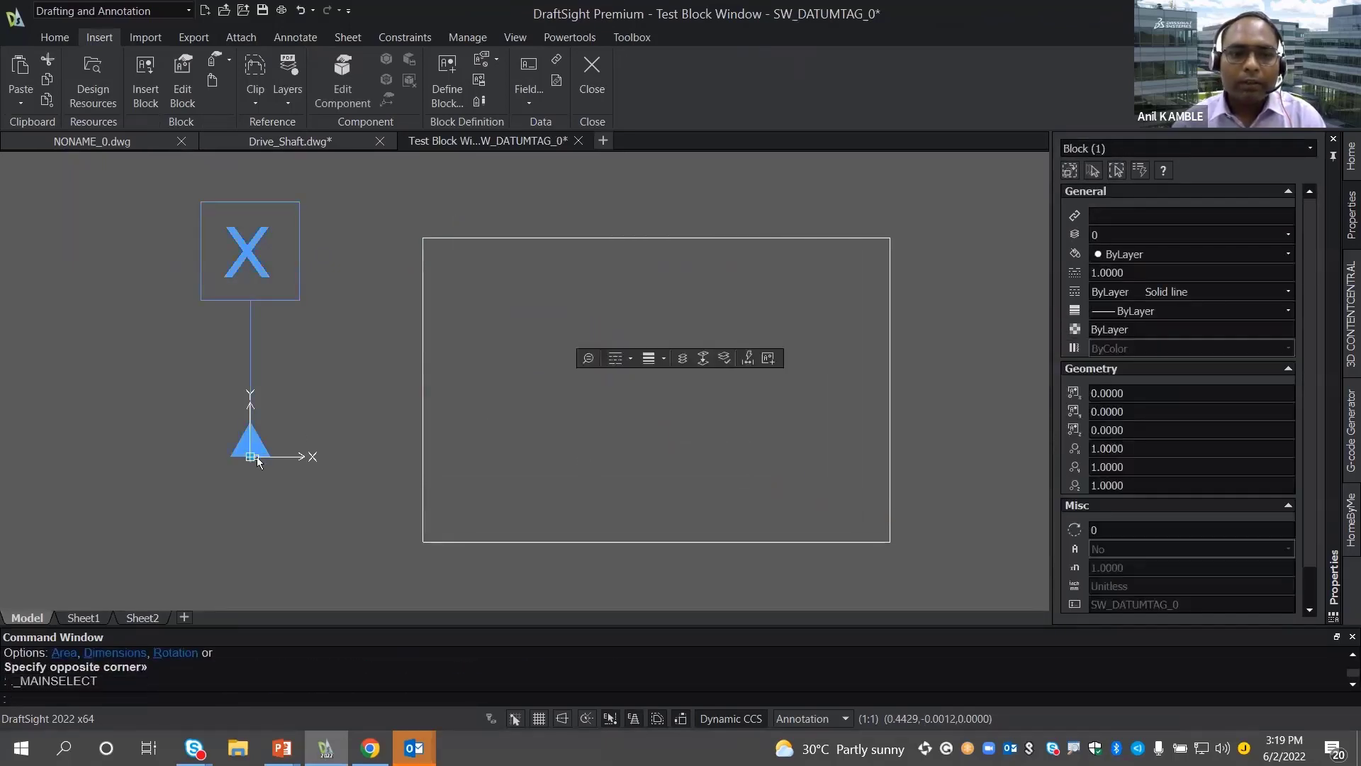
{"action": "left_click", "coordinate": [251, 456]}
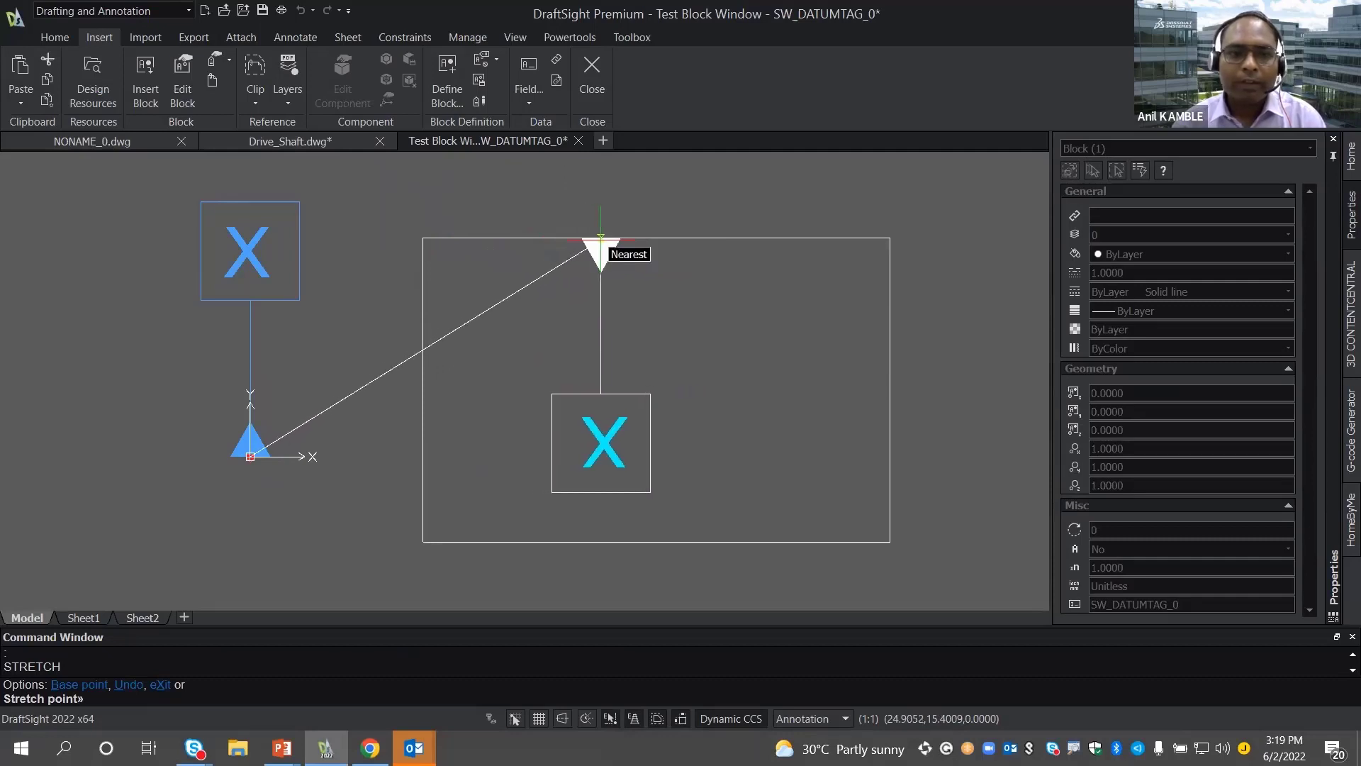
{"action": "key", "text": "Escape"}
{"action": "key", "text": "Escape"}
- Delete the test rectangle and close the block test window
{"action": "left_click", "coordinate": [549, 288]}
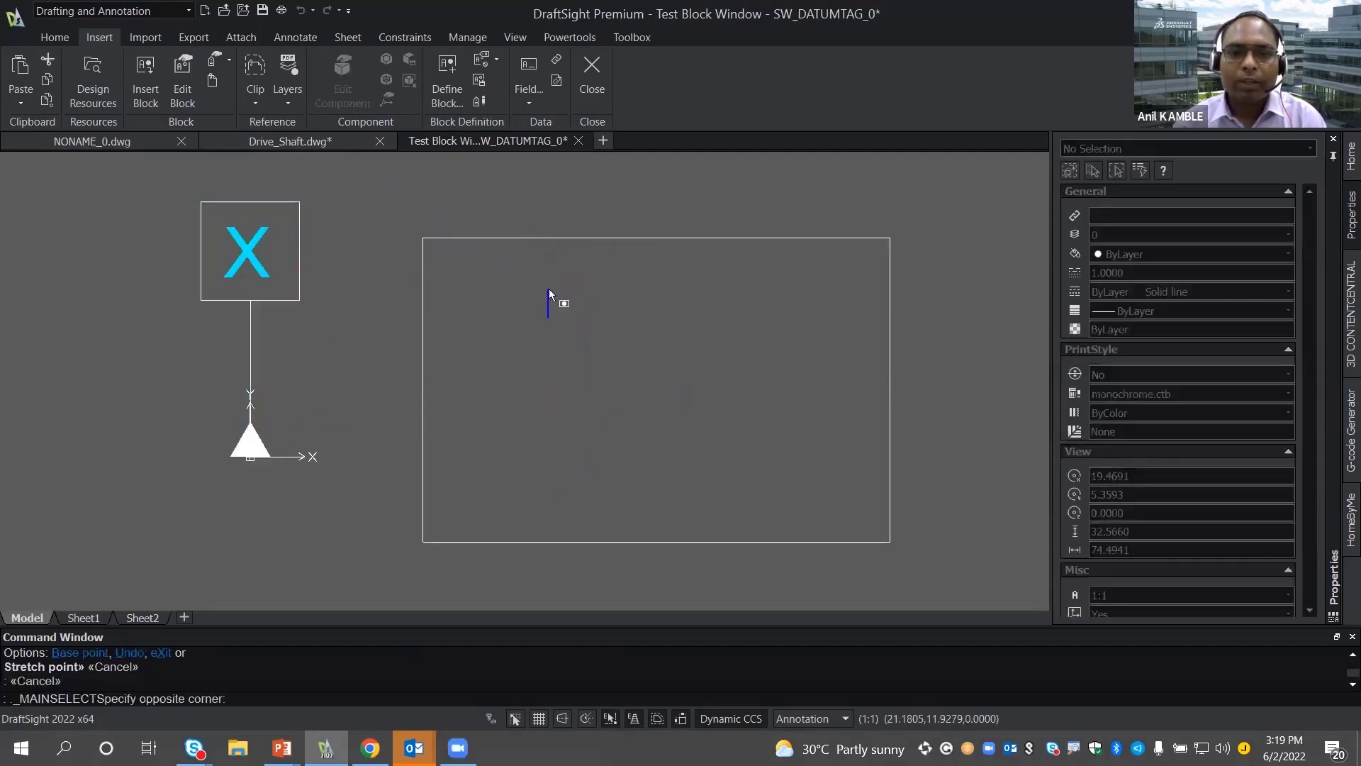
{"action": "left_click", "coordinate": [534, 219]}
{"action": "key", "text": "Delete"}
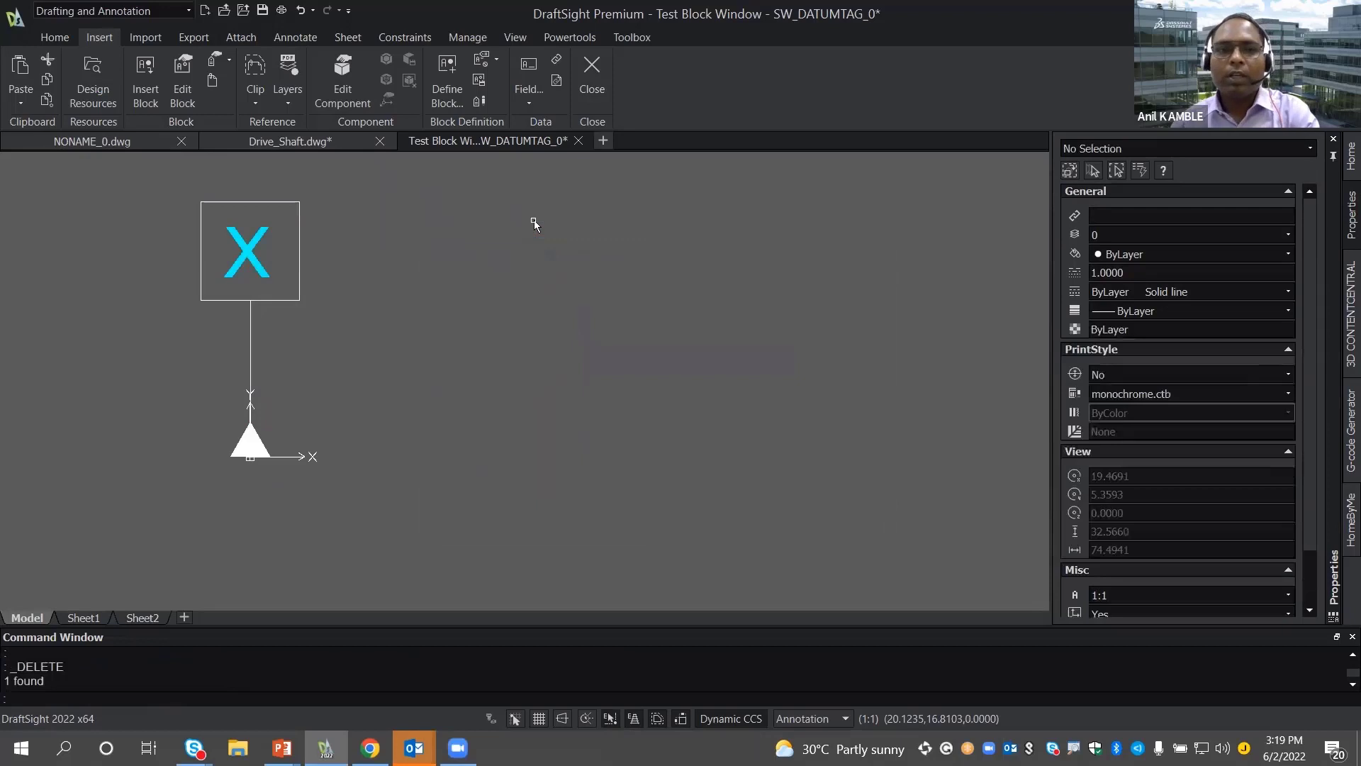
{"action": "left_click", "coordinate": [592, 99]}
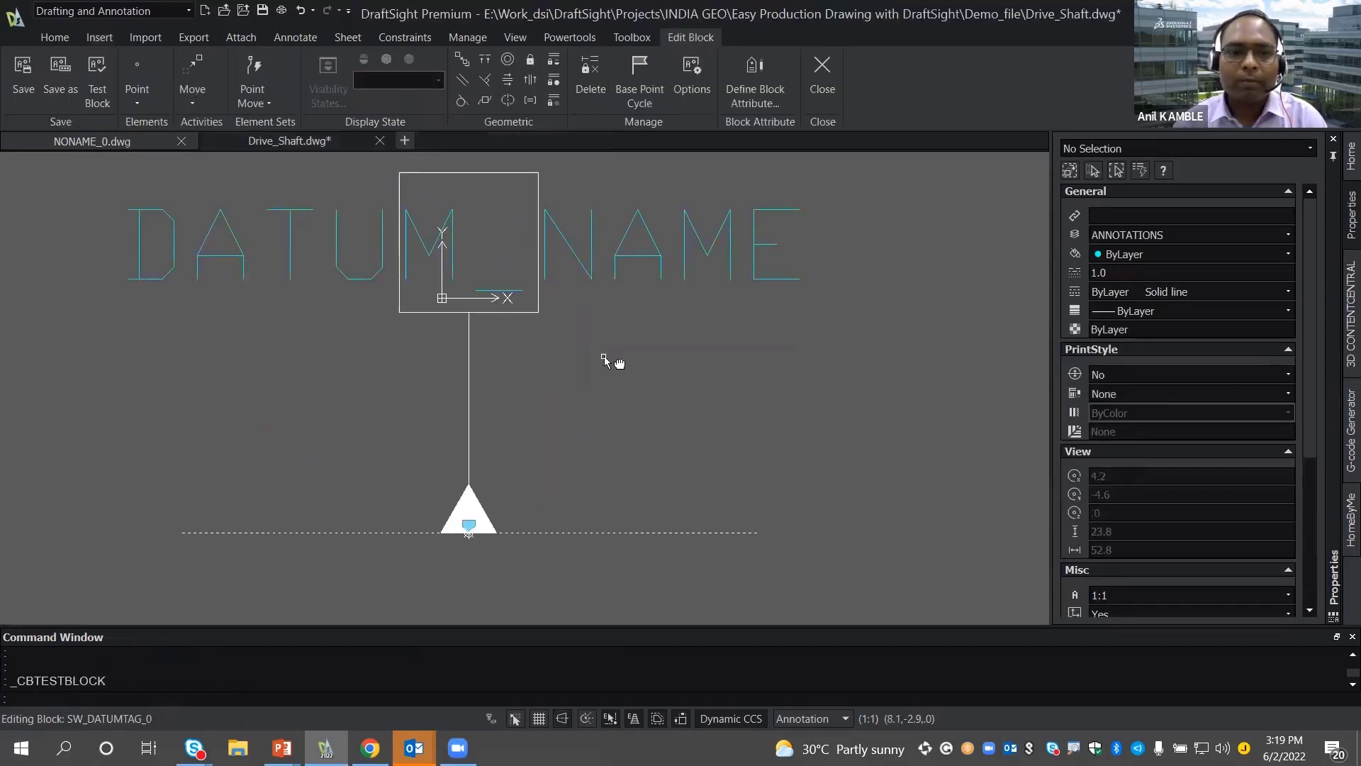
{"action": "scroll", "coordinate": [645, 379], "scroll_direction": "down", "scroll_amount": 2}
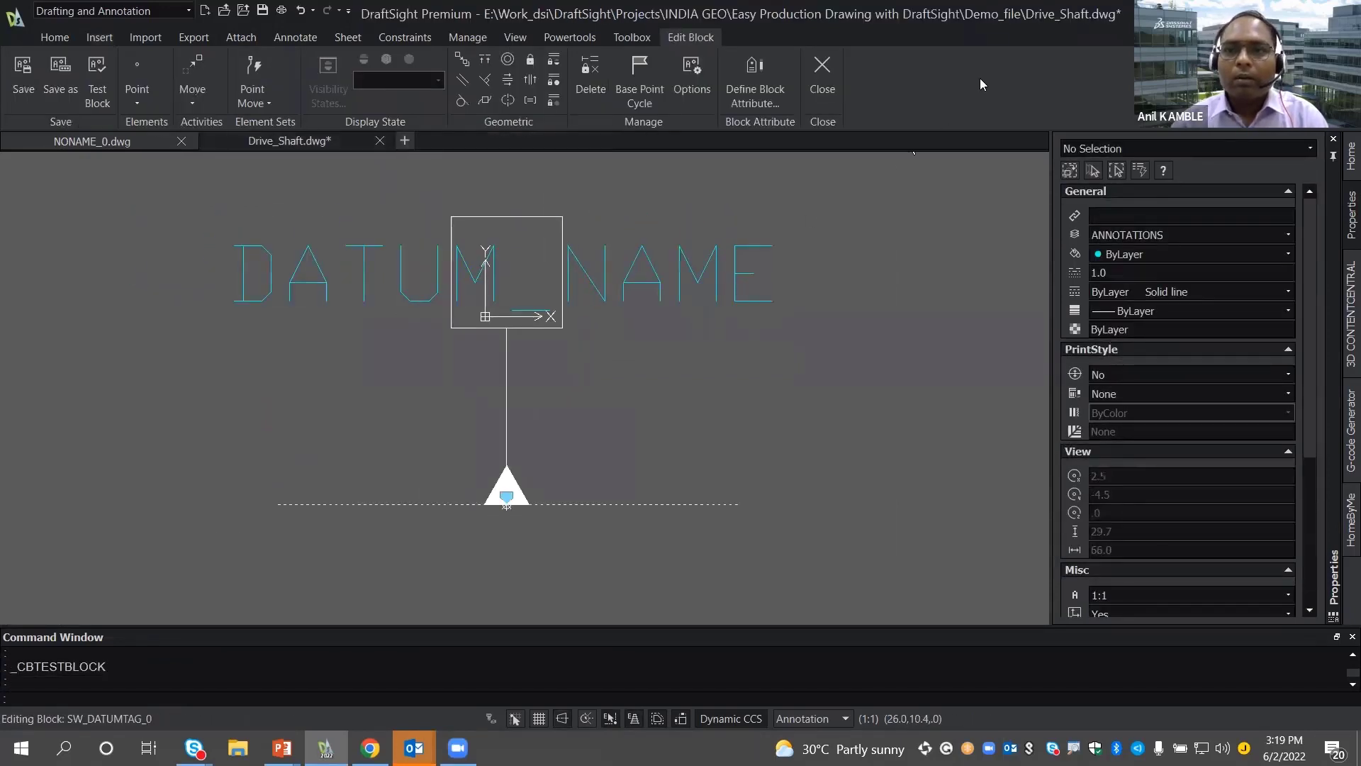
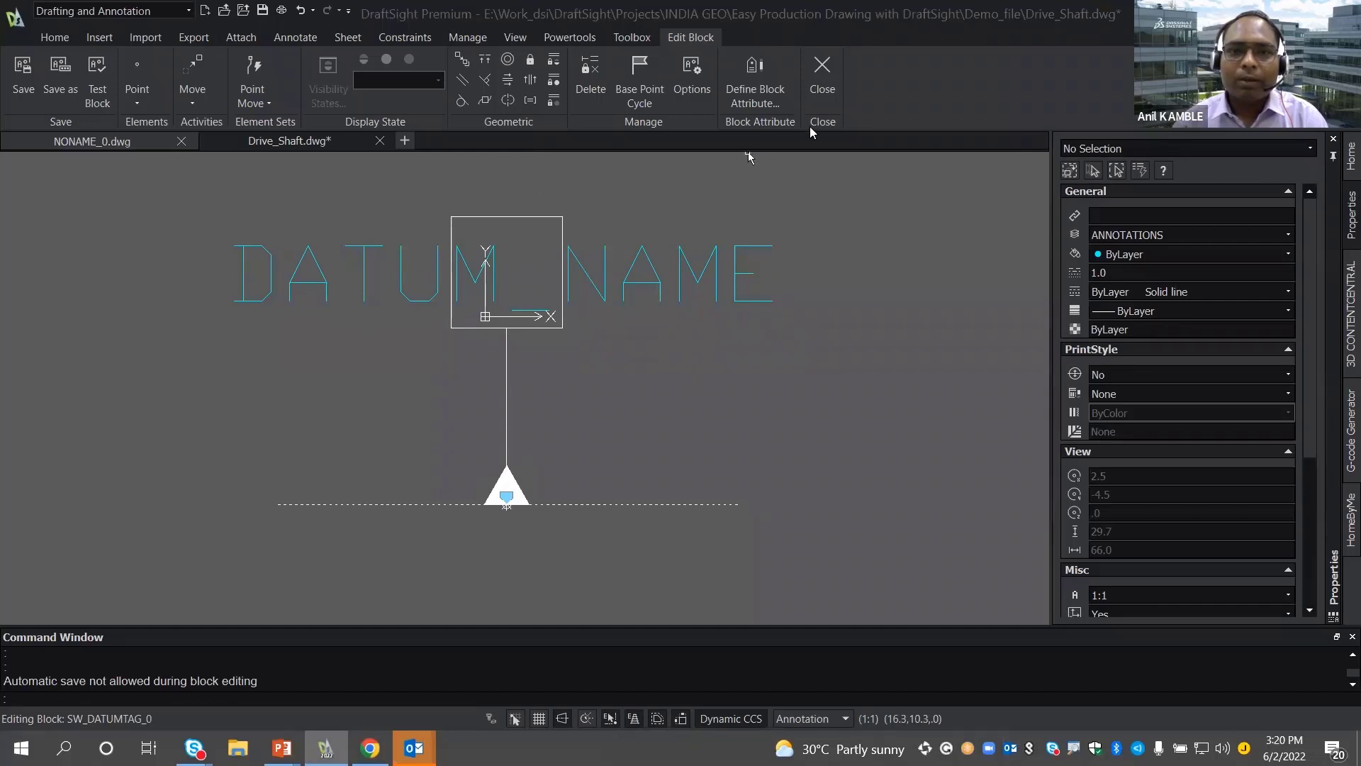
- Close the block editor and save the changes to the SW_DATUMTAG_0 block
{"action": "left_click", "coordinate": [817, 108]}
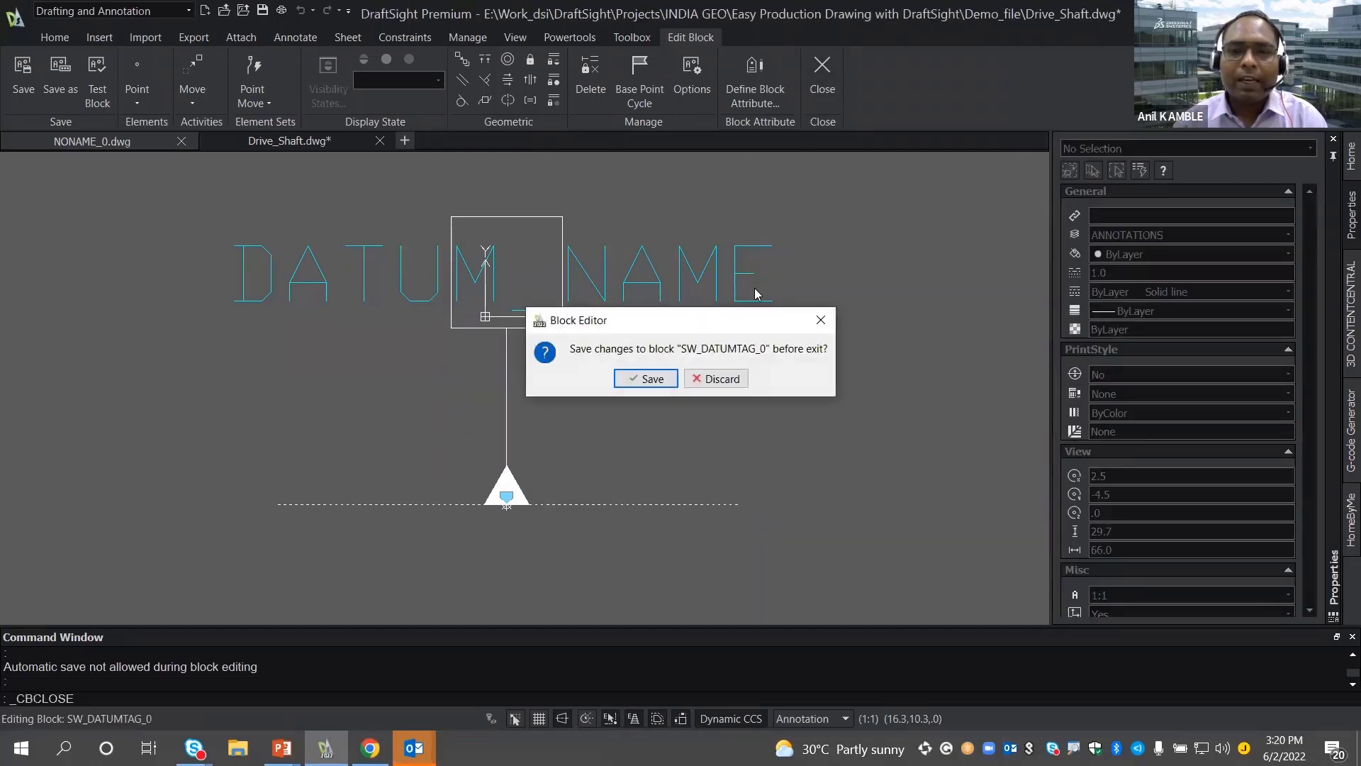
{"action": "left_click_drag", "start_coordinate": [738, 317], "coordinate": [775, 217]}
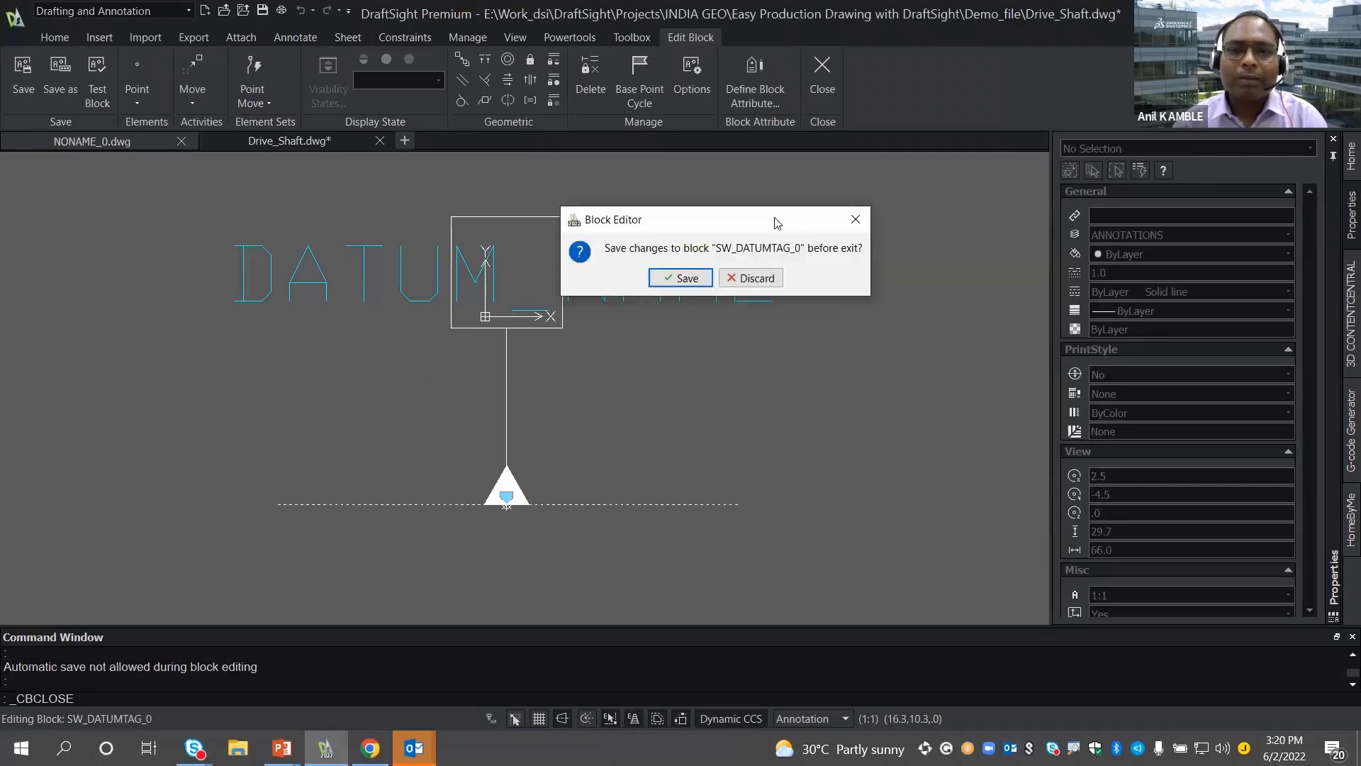
{"action": "left_click", "coordinate": [674, 280]}
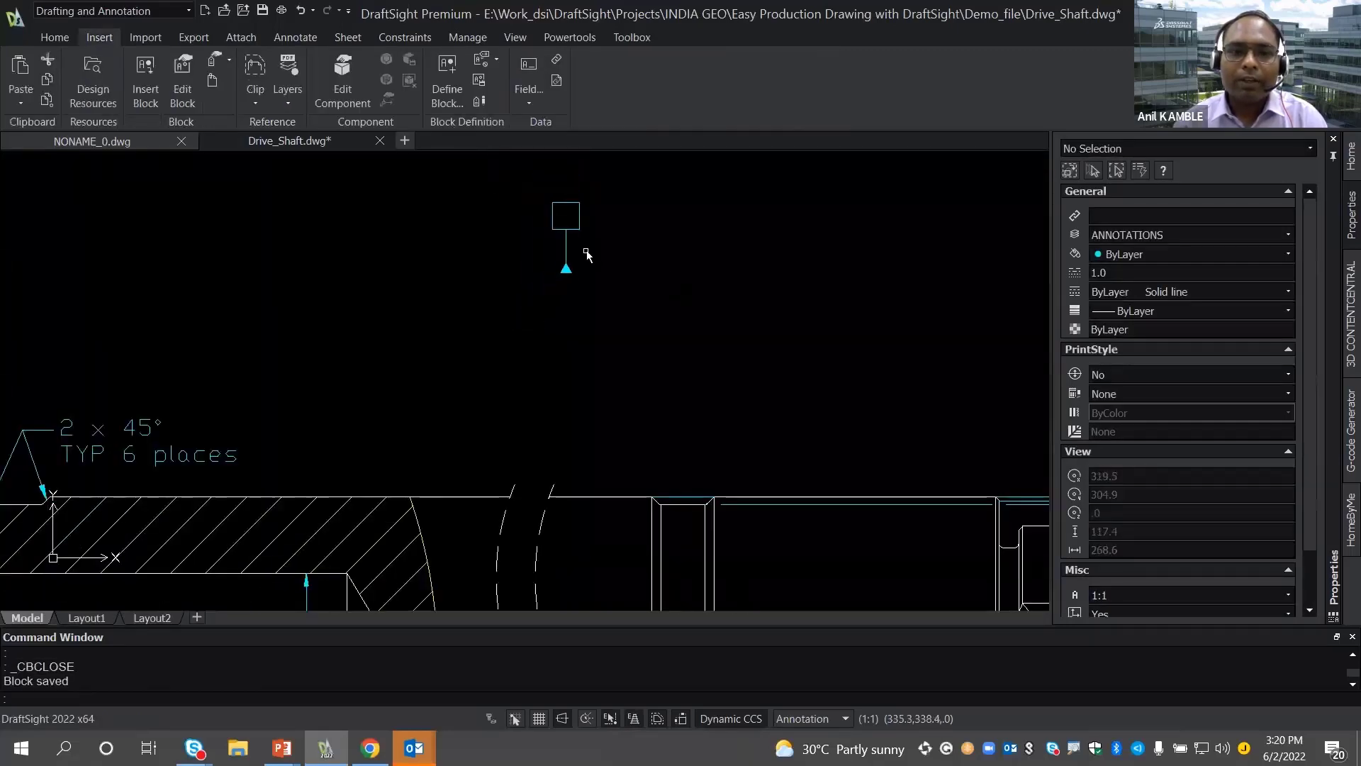
- Insert the SW_DATUMTAG_0 block on the upper extension line of the shaft's Ø89.00 h6 dimension with the Datum value B
{"action": "scroll", "coordinate": [586, 253], "scroll_direction": "down", "scroll_amount": 3}
{"action": "middle_click_drag", "start_coordinate": [636, 252], "coordinate": [852, 228]}
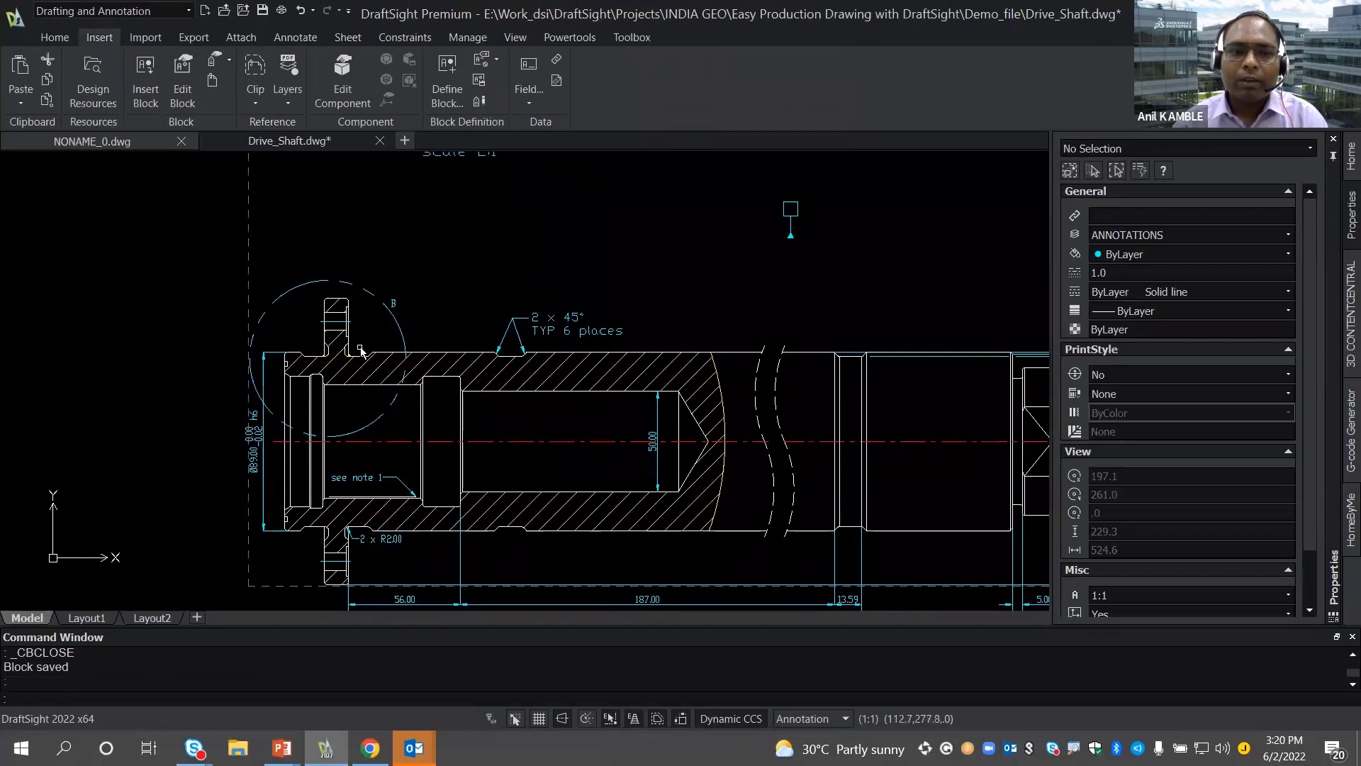
{"action": "middle_click_drag", "start_coordinate": [427, 287], "coordinate": [480, 214]}
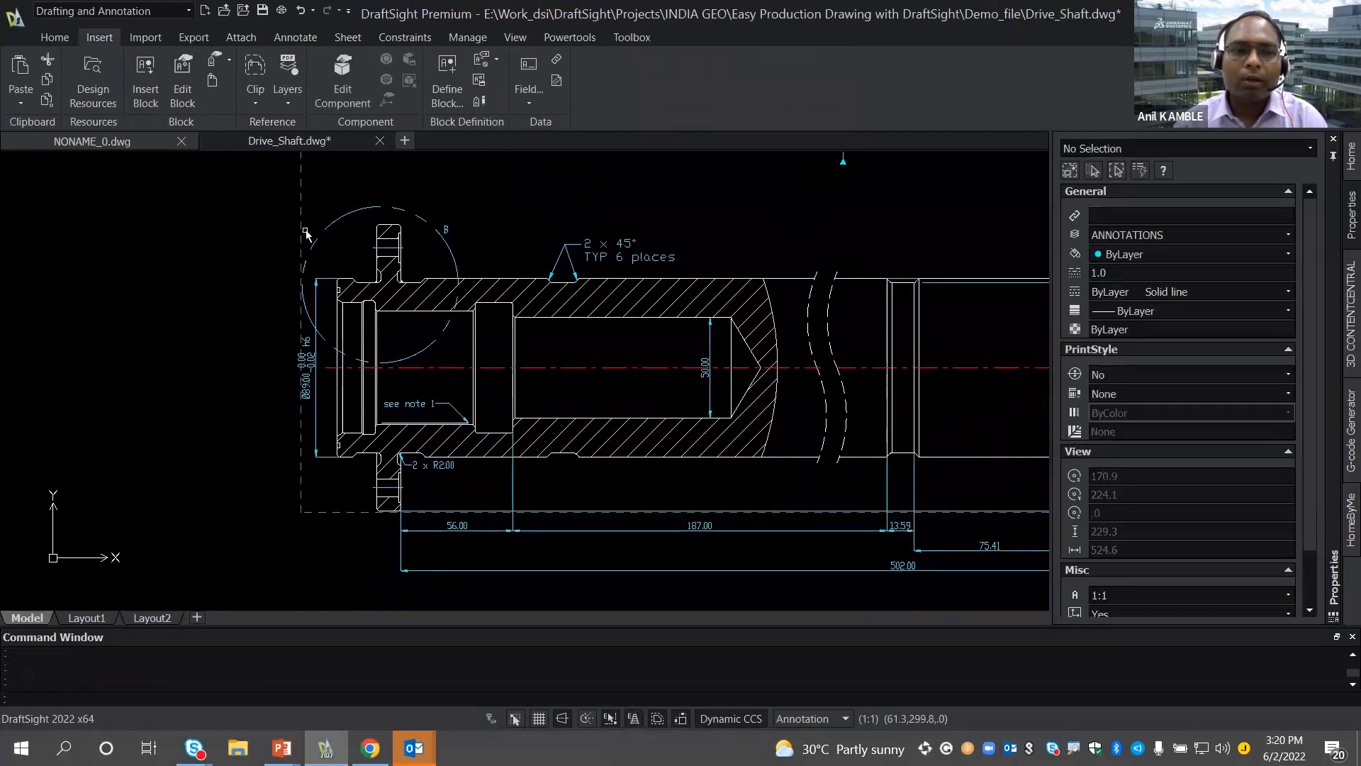
{"action": "scroll", "coordinate": [306, 234], "scroll_direction": "up", "scroll_amount": 1}
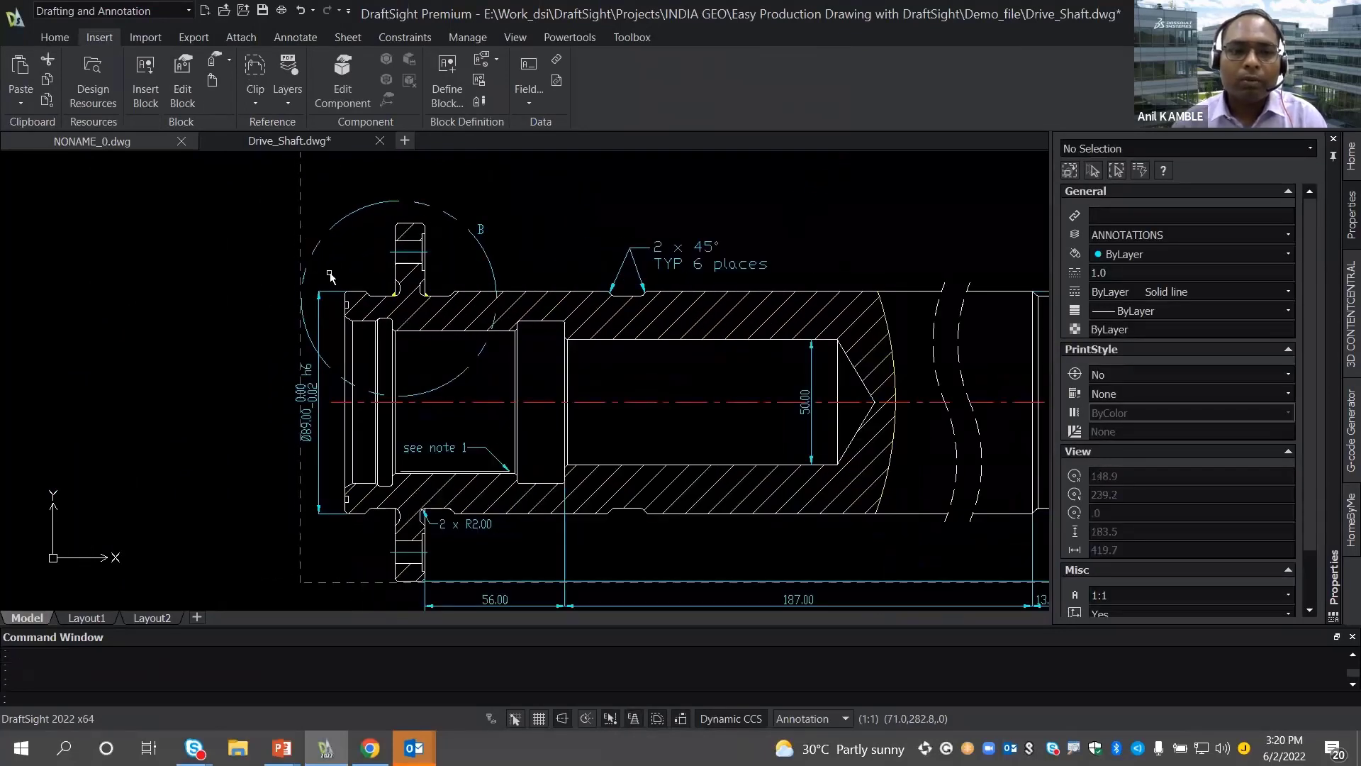
{"action": "scroll", "coordinate": [338, 285], "scroll_direction": "up", "scroll_amount": 1}
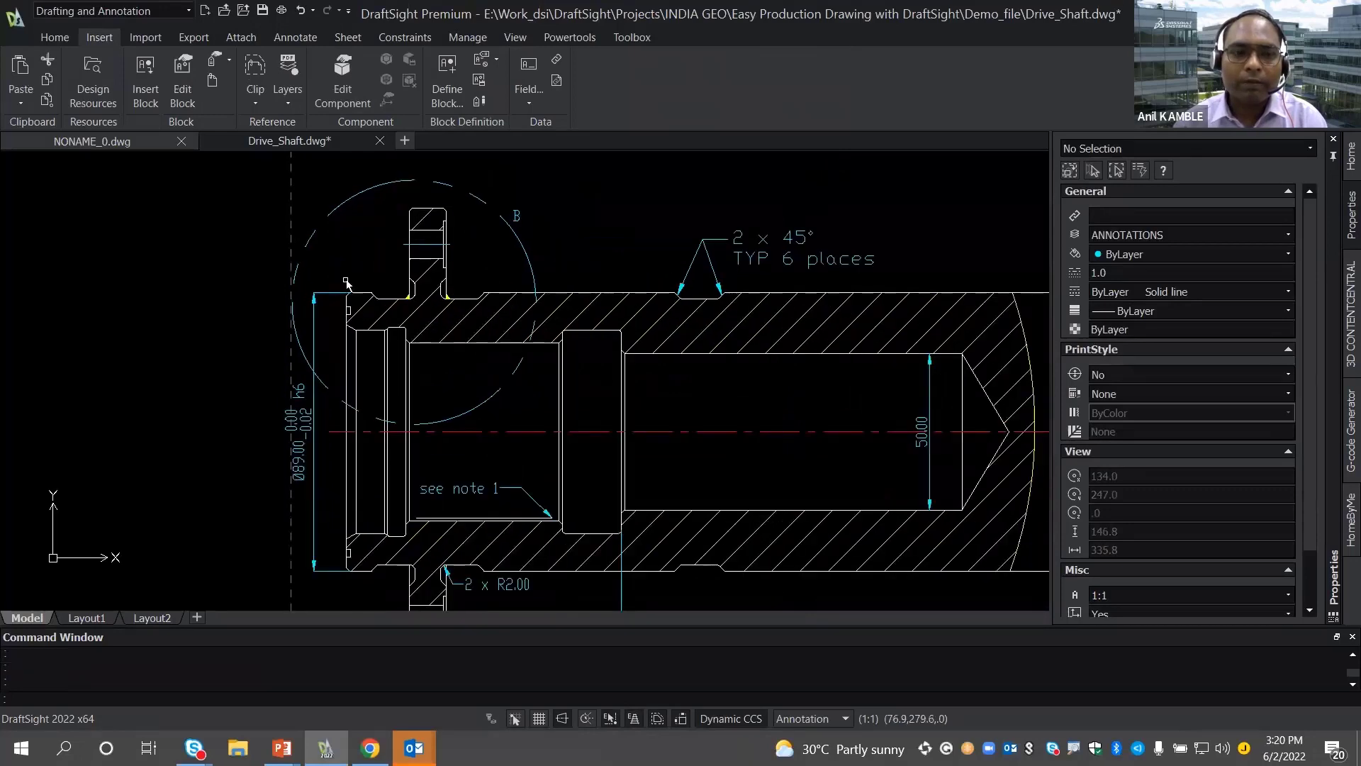
{"action": "left_click", "coordinate": [144, 84]}
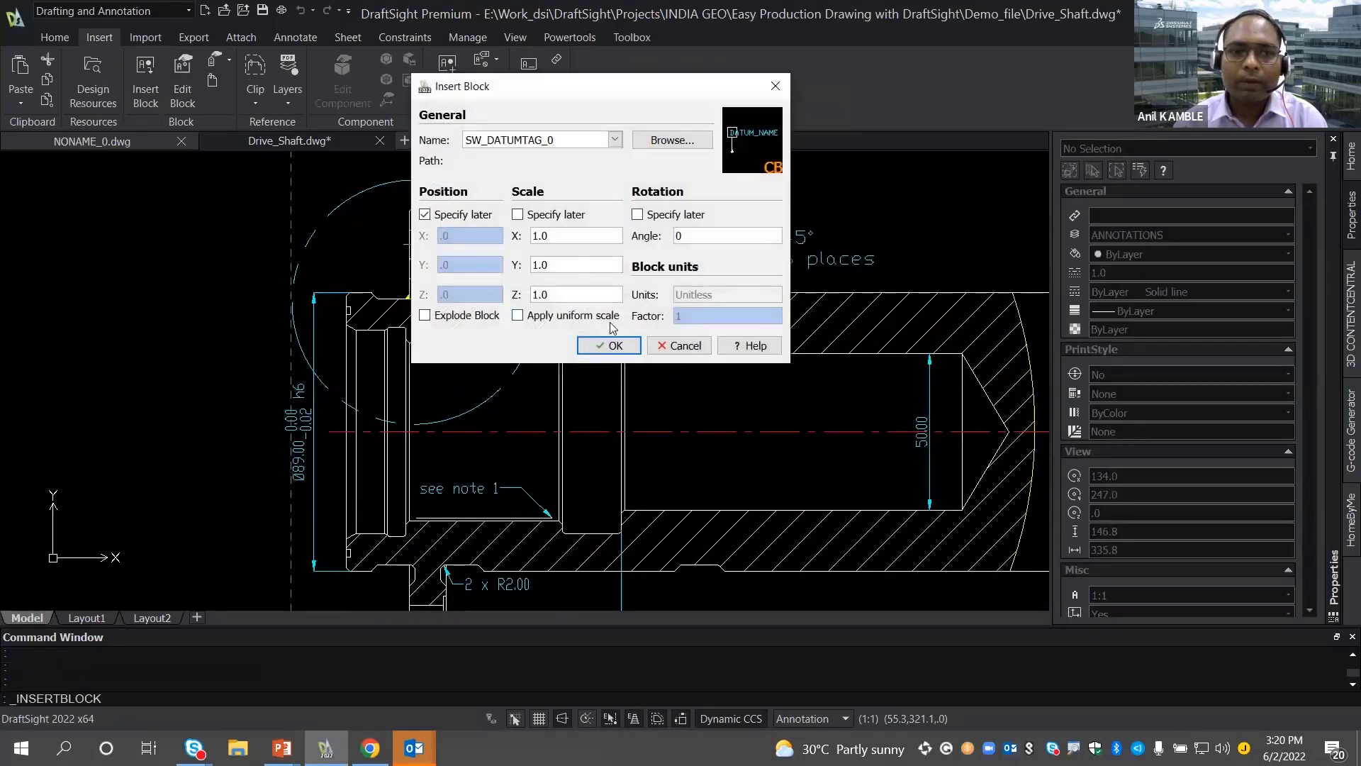
{"action": "left_click", "coordinate": [609, 345]}
{"action": "scroll", "coordinate": [425, 263], "scroll_direction": "up", "scroll_amount": 2}
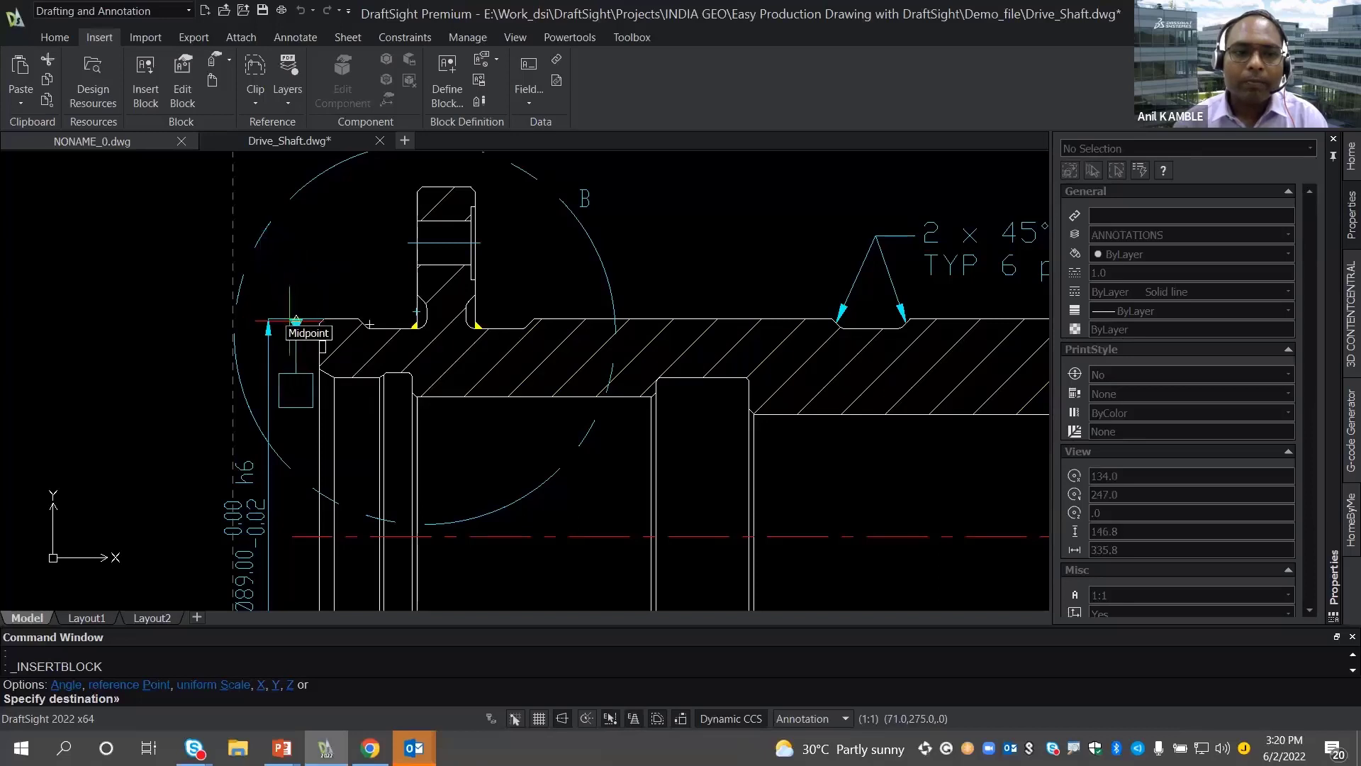
{"action": "left_click", "coordinate": [288, 319]}
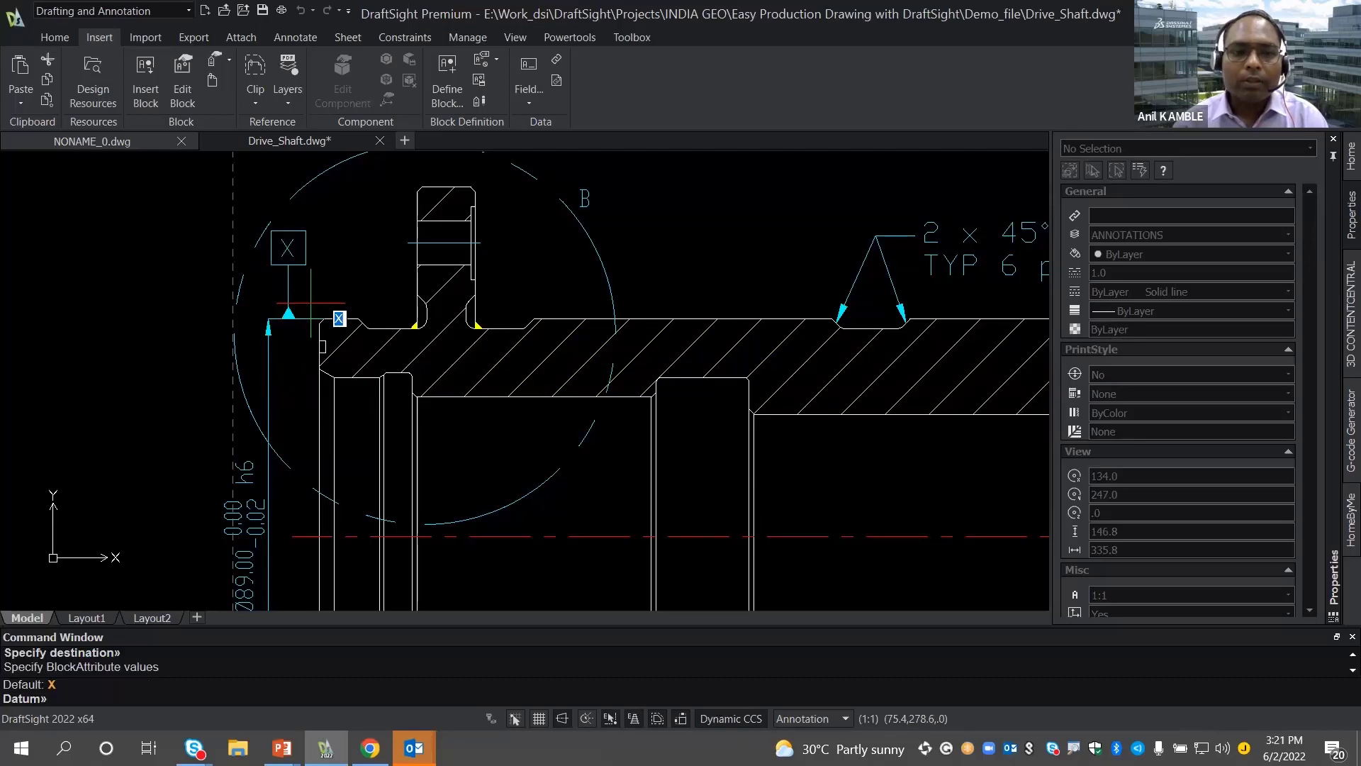
{"action": "type", "text": "B"}
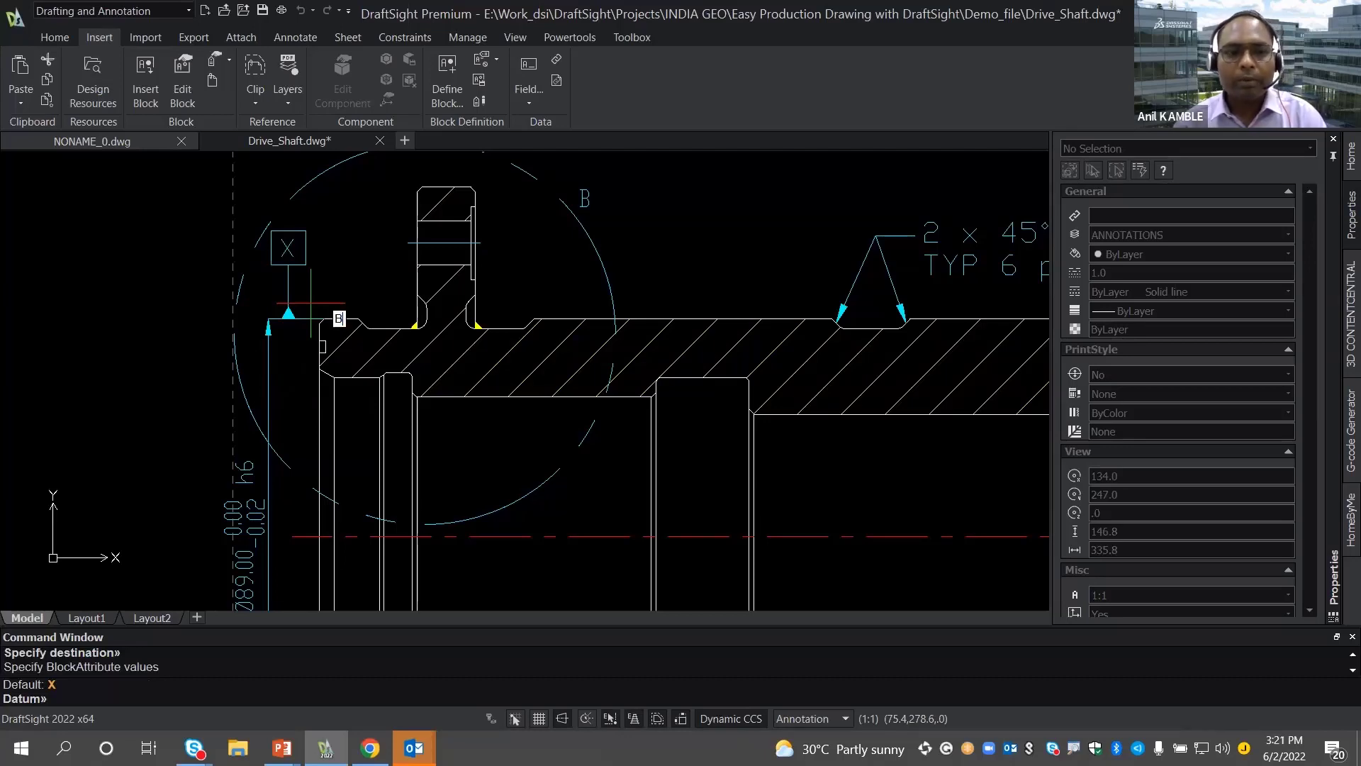
{"action": "key", "text": "Return"}
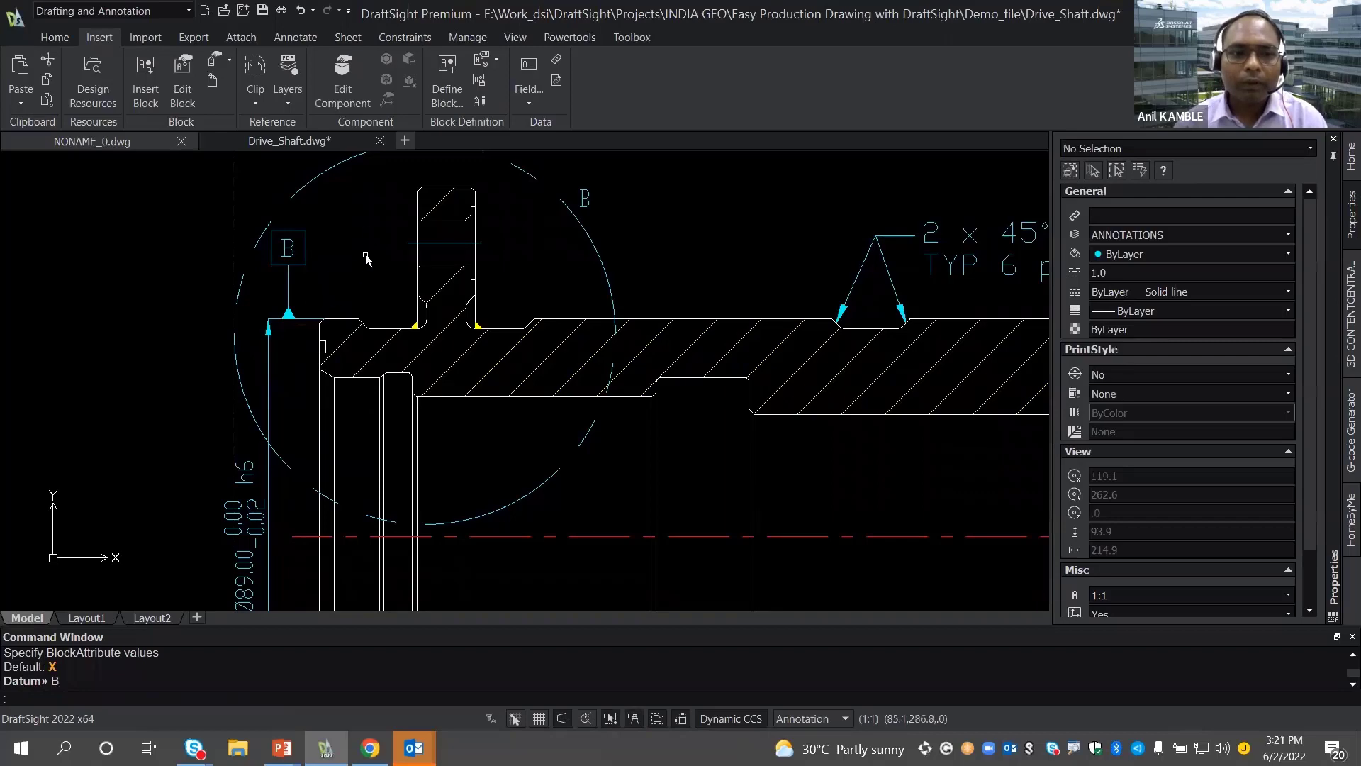
- Insert another SW_DATUMTAG_0 block on the flange-side extension line of the 56.00 dimension, aligned to that line, with the Datum value A
{"action": "scroll", "coordinate": [367, 260], "scroll_direction": "down", "scroll_amount": 3}
{"action": "key", "text": "Return"}
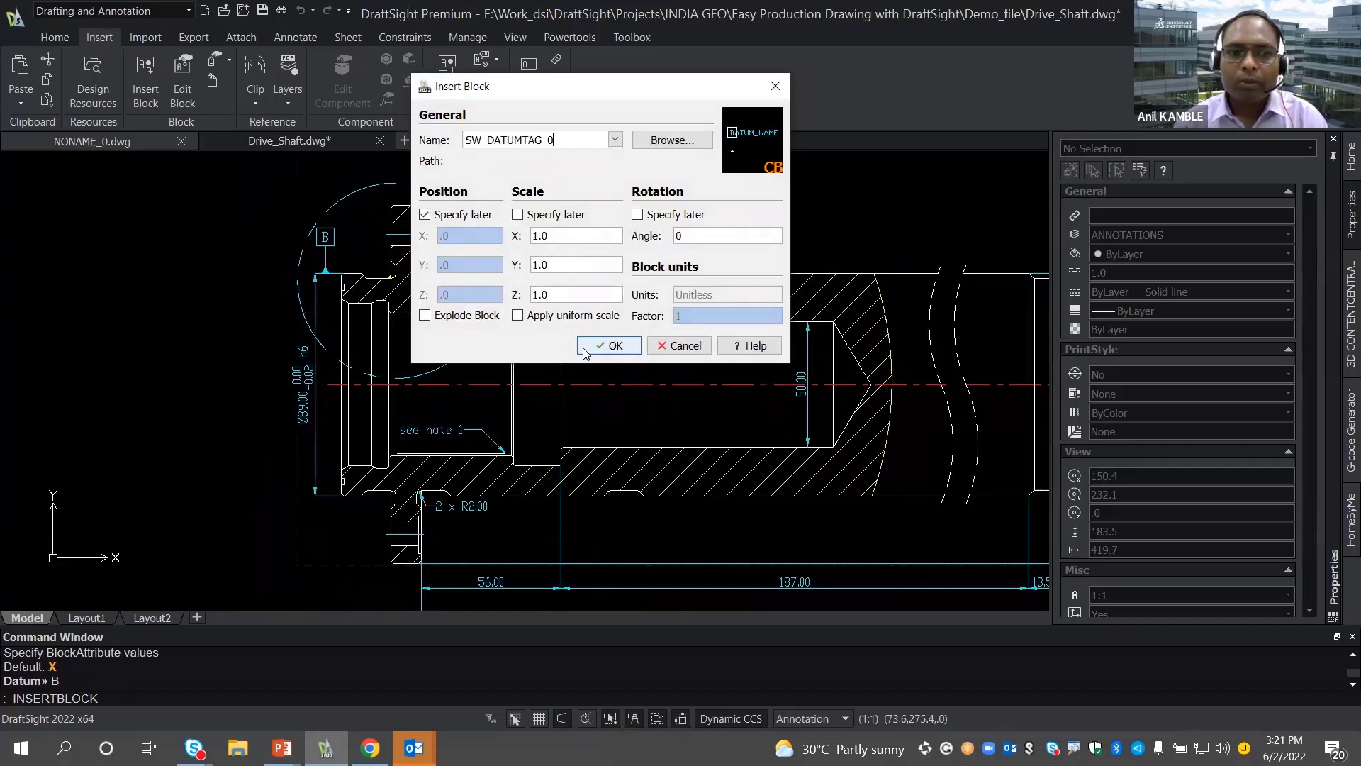
{"action": "left_click", "coordinate": [609, 345]}
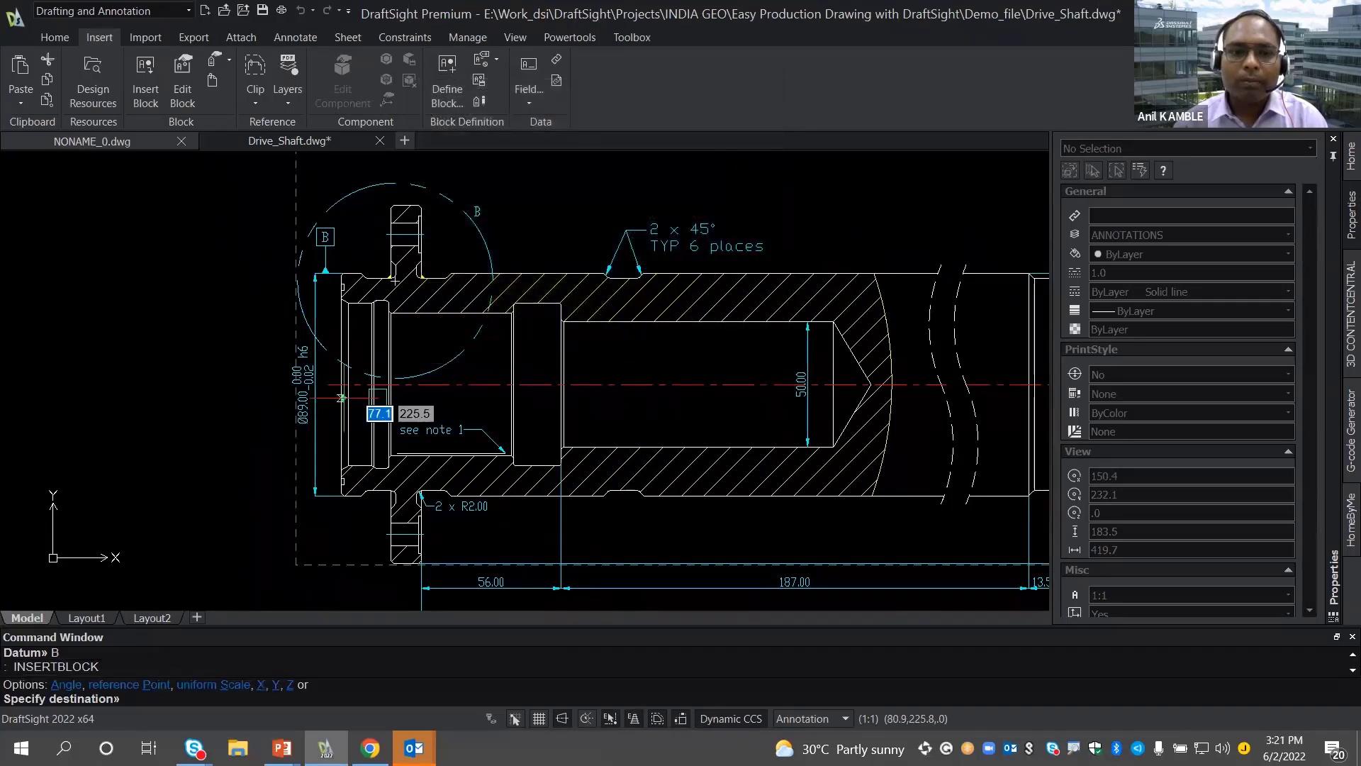
{"action": "scroll", "coordinate": [443, 415], "scroll_direction": "up", "scroll_amount": 4}
{"action": "middle_click_drag", "start_coordinate": [509, 521], "coordinate": [476, 441]}
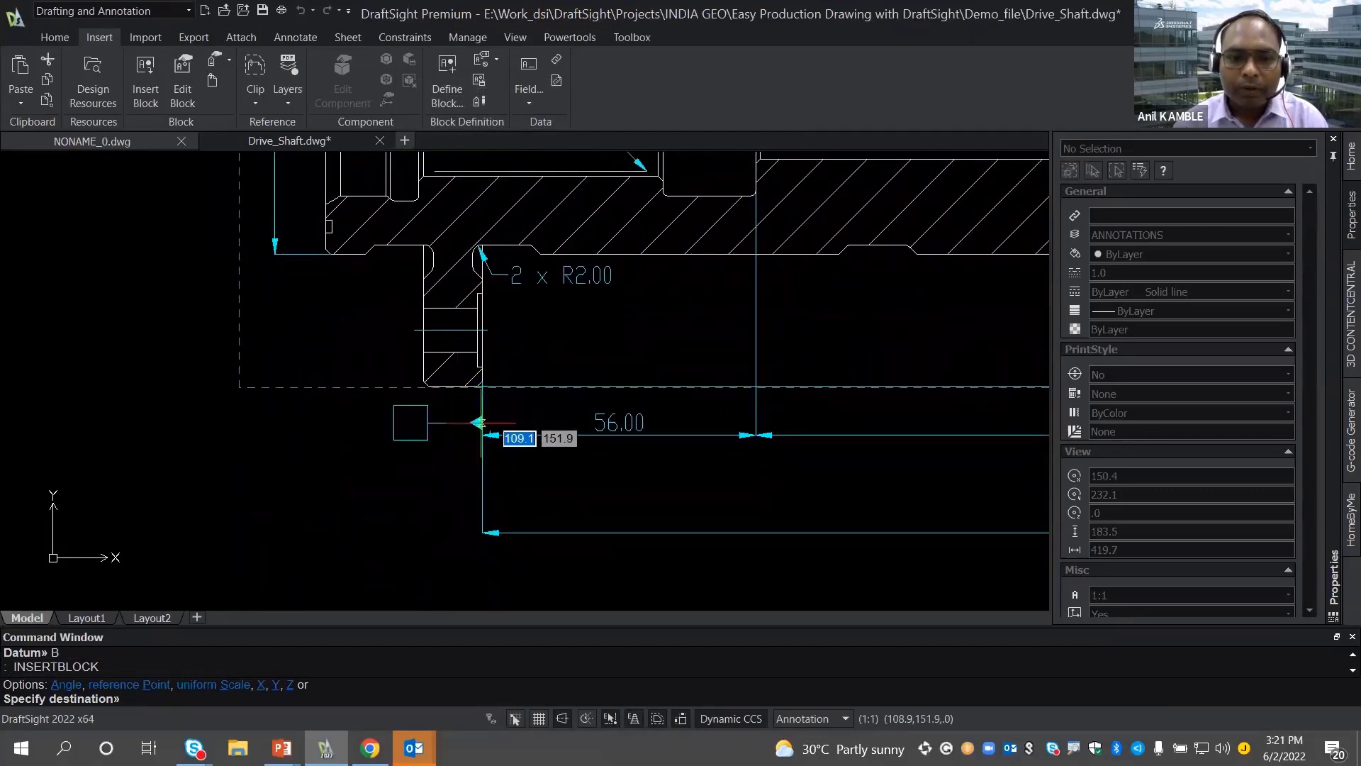
{"action": "left_click", "coordinate": [482, 424]}
{"action": "type", "text": "A"}
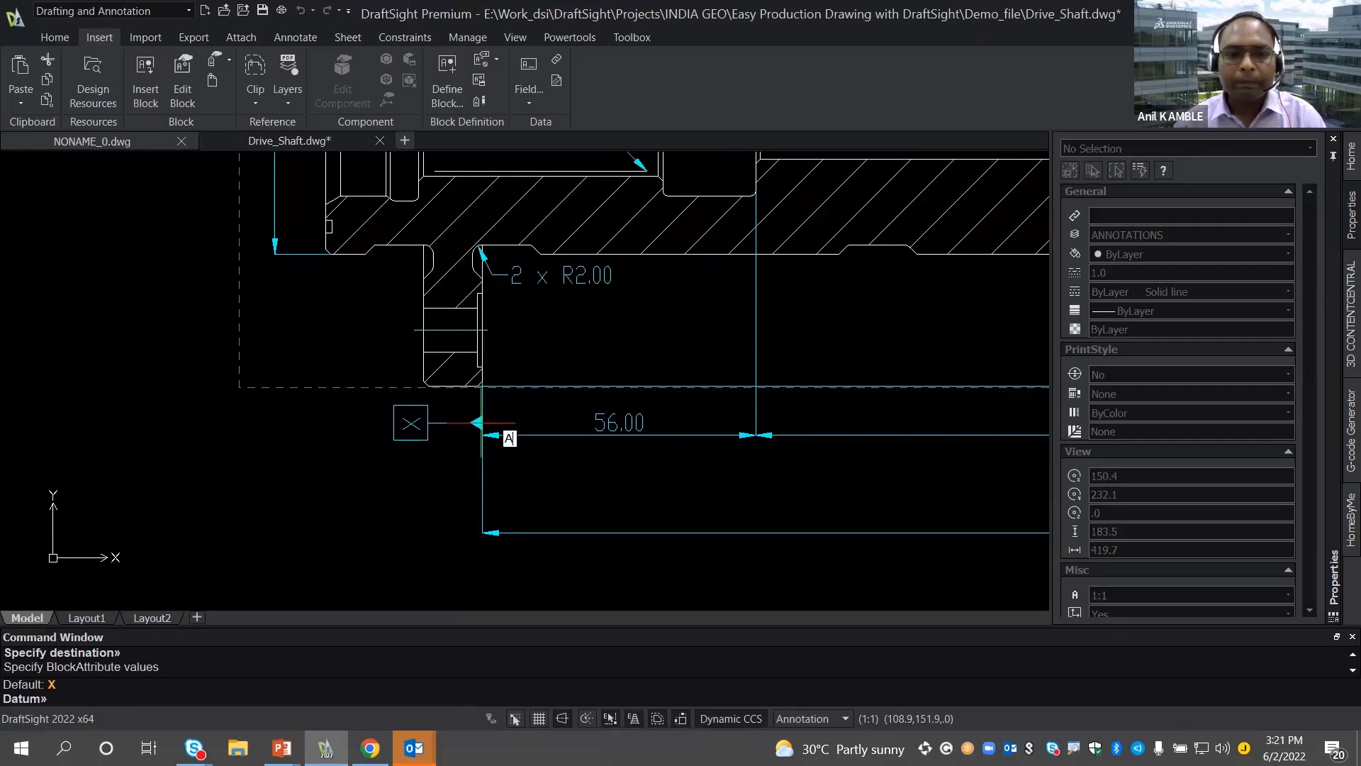
{"action": "key", "text": "Return"}
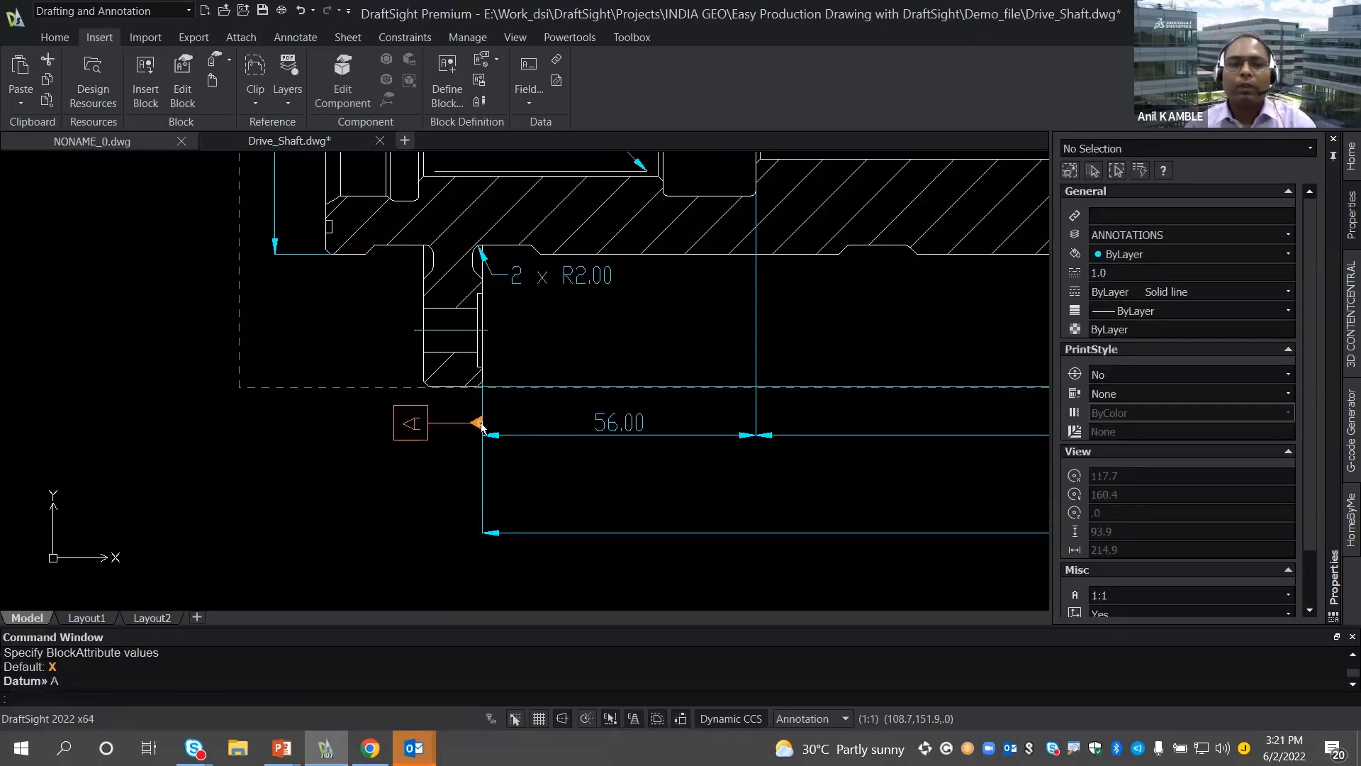
- Choose an SLDDIMSTYLE style as the active dimension style for dimensioning Section A-A
{"action": "scroll", "coordinate": [482, 424], "scroll_direction": "down", "scroll_amount": 2}
{"action": "middle_click_drag", "start_coordinate": [581, 367], "coordinate": [367, 444]}
{"action": "scroll", "coordinate": [454, 417], "scroll_direction": "down", "scroll_amount": 2}
{"action": "scroll", "coordinate": [359, 448], "scroll_direction": "down", "scroll_amount": 2}
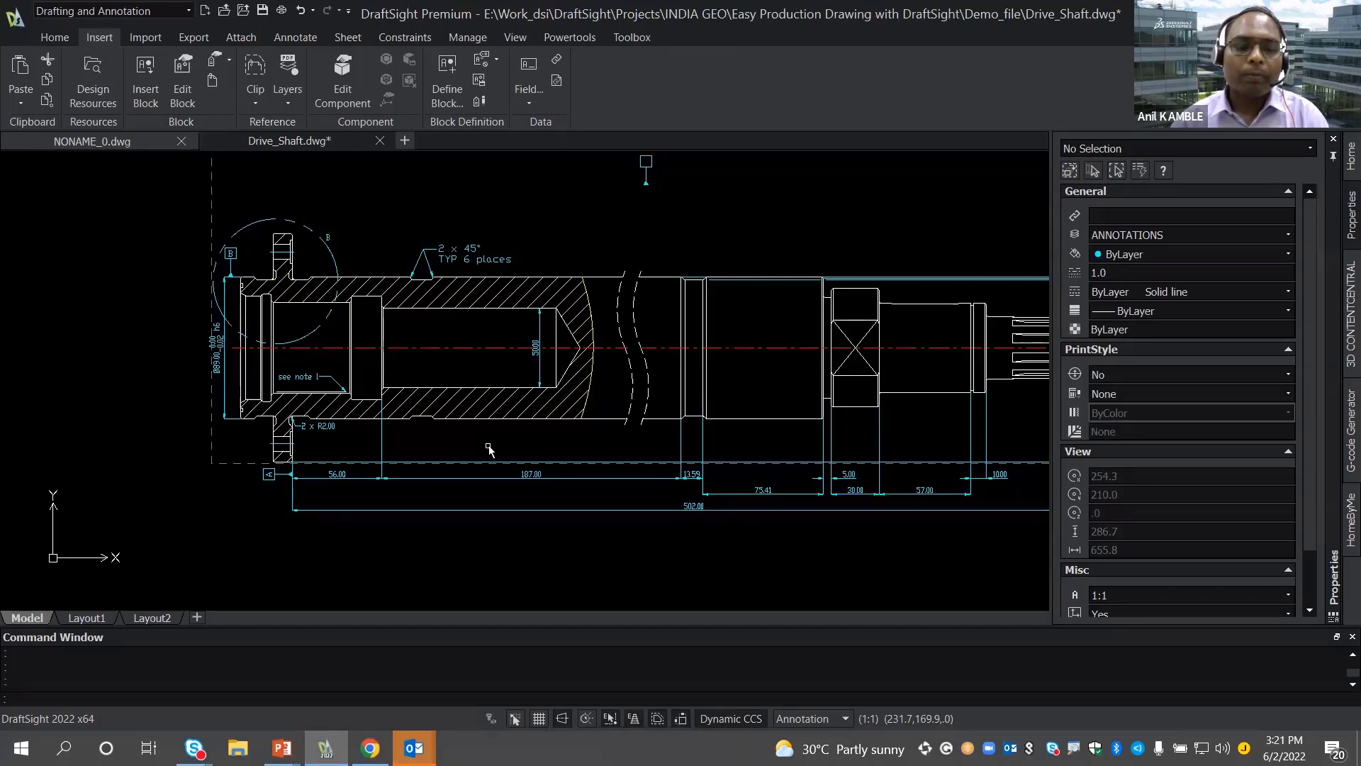
{"action": "middle_click_drag", "start_coordinate": [456, 449], "coordinate": [371, 452]}
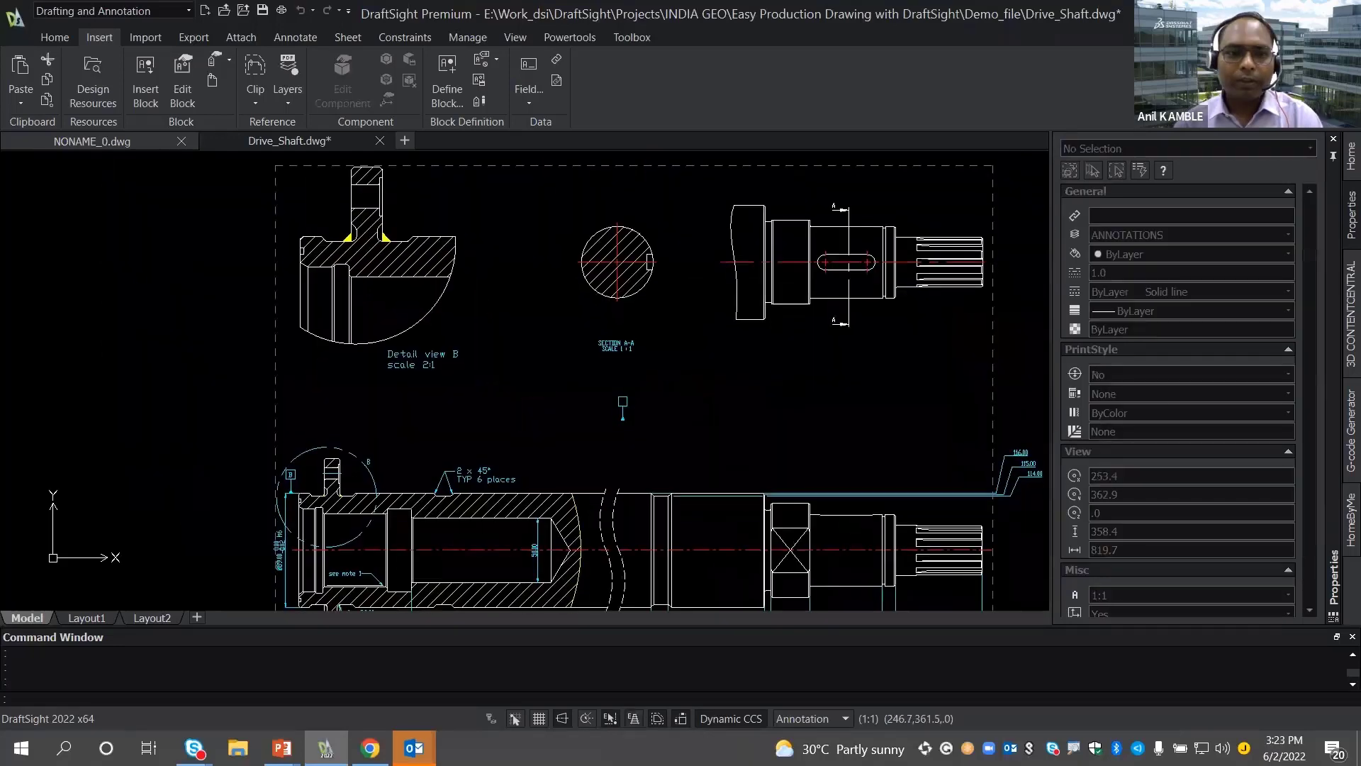
{"action": "scroll", "coordinate": [470, 310], "scroll_direction": "up", "scroll_amount": 4}
{"action": "scroll", "coordinate": [470, 310], "scroll_direction": "up", "scroll_amount": 2}
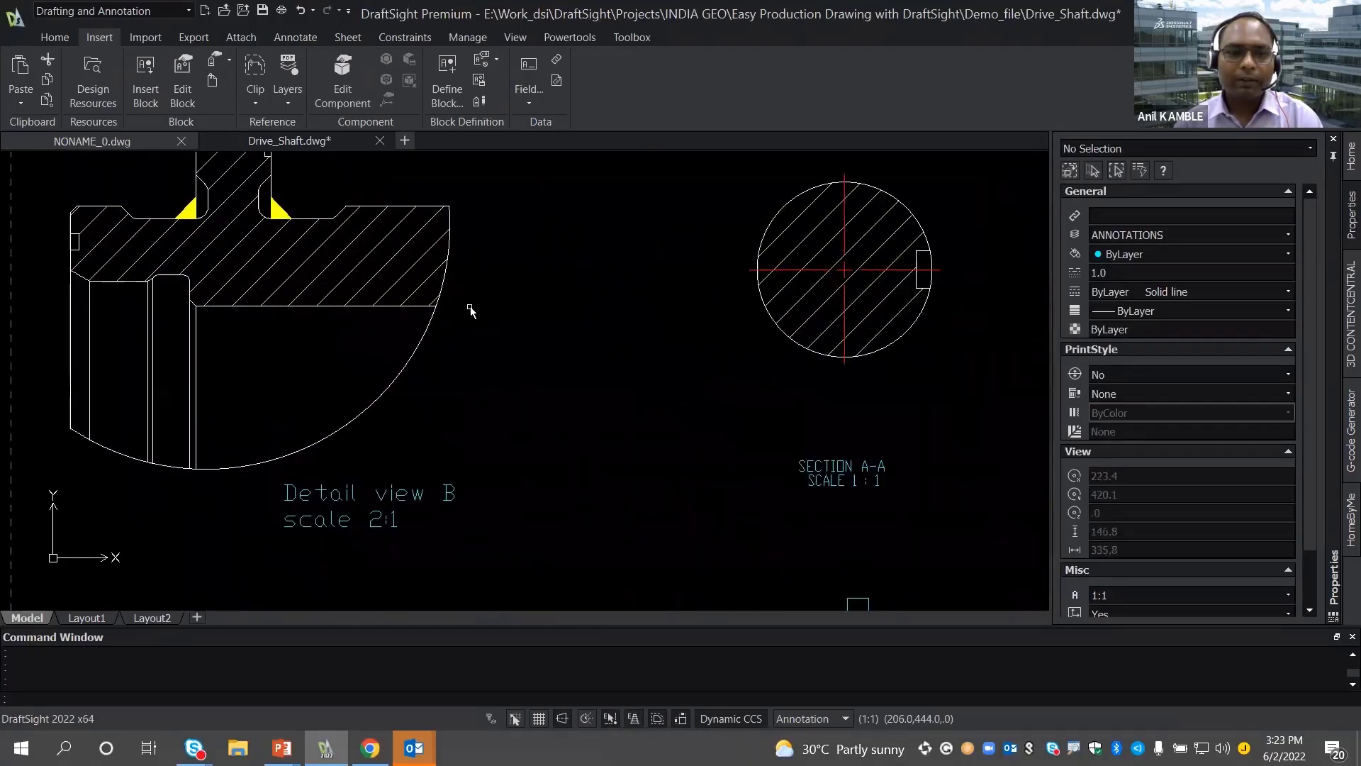
{"action": "scroll", "coordinate": [470, 310], "scroll_direction": "down", "scroll_amount": 1}
{"action": "middle_click_drag", "start_coordinate": [789, 375], "coordinate": [486, 390]}
{"action": "scroll", "coordinate": [475, 336], "scroll_direction": "up", "scroll_amount": 2}
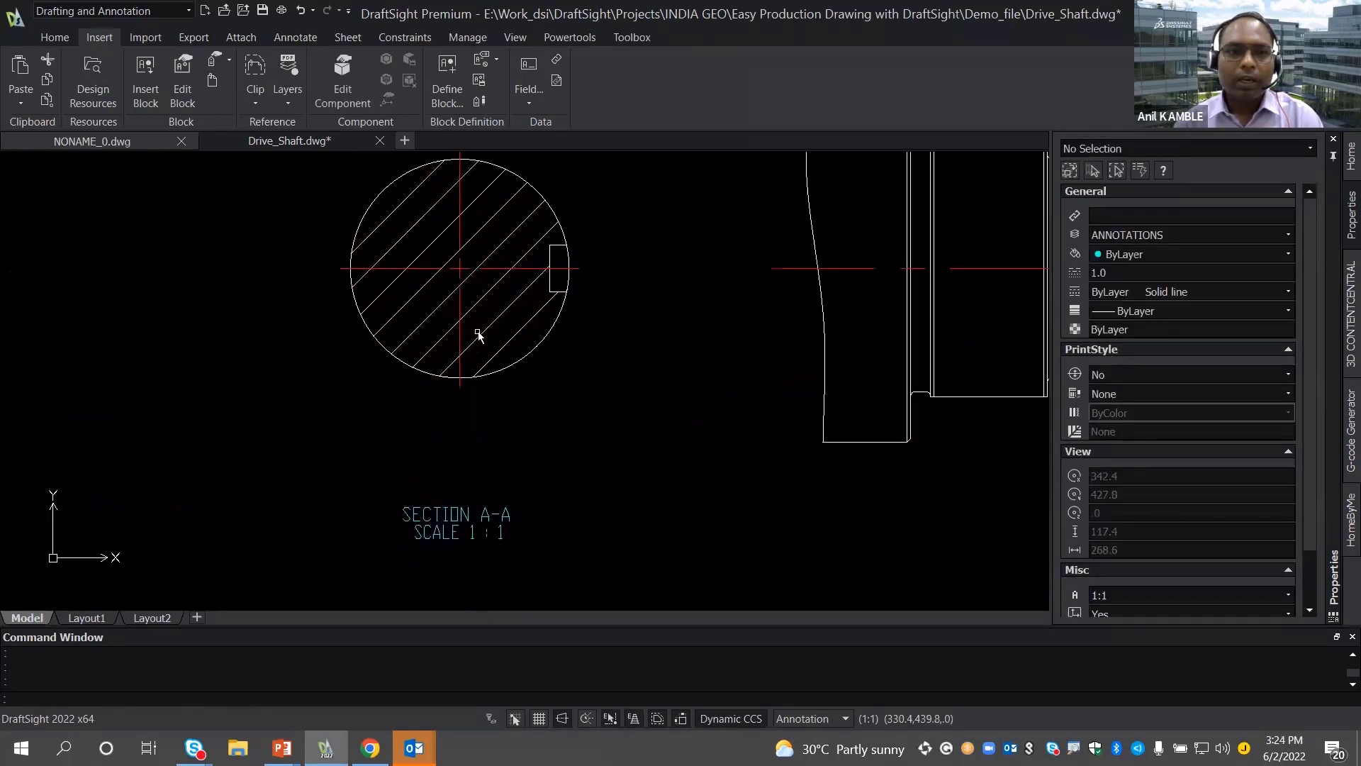
{"action": "left_click", "coordinate": [309, 39]}
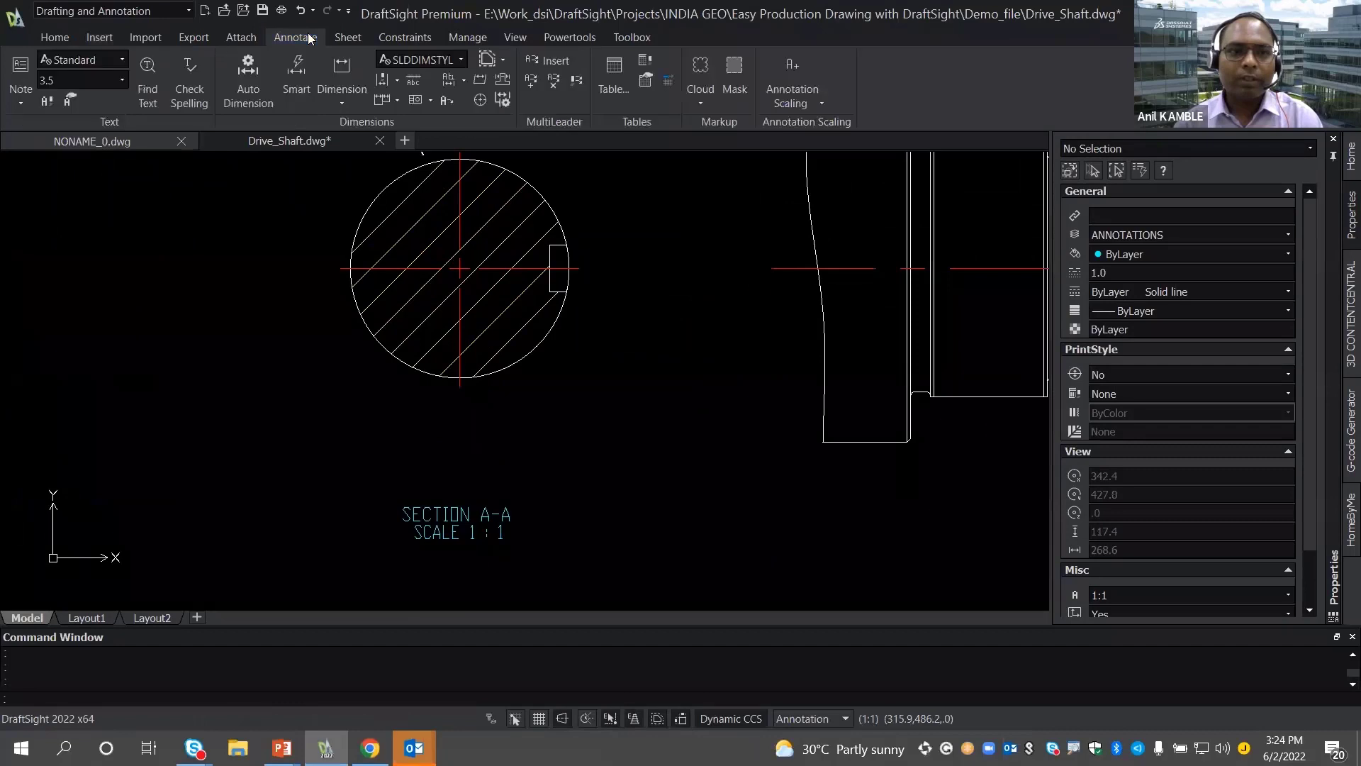
{"action": "left_click", "coordinate": [460, 60]}
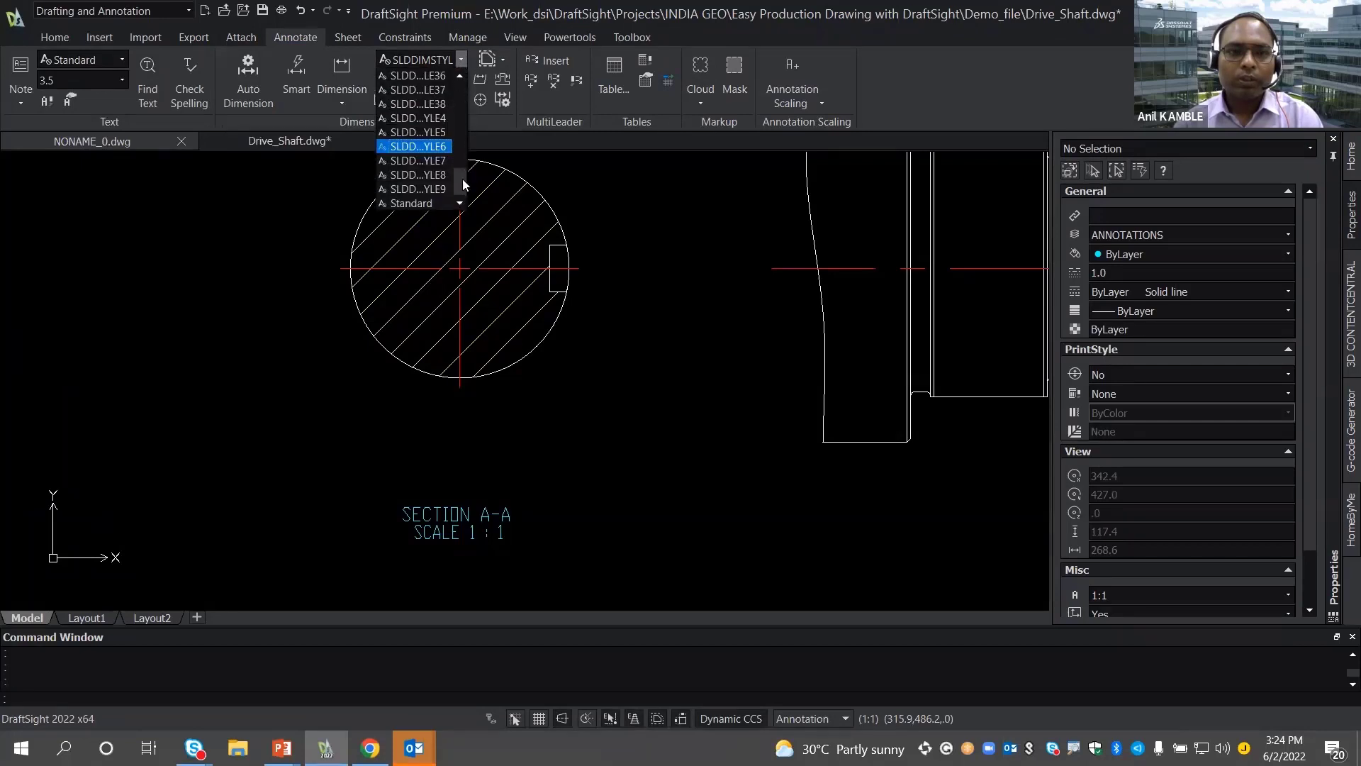
{"action": "left_click_drag", "start_coordinate": [462, 179], "coordinate": [464, 144]}
{"action": "left_click", "coordinate": [418, 73]}
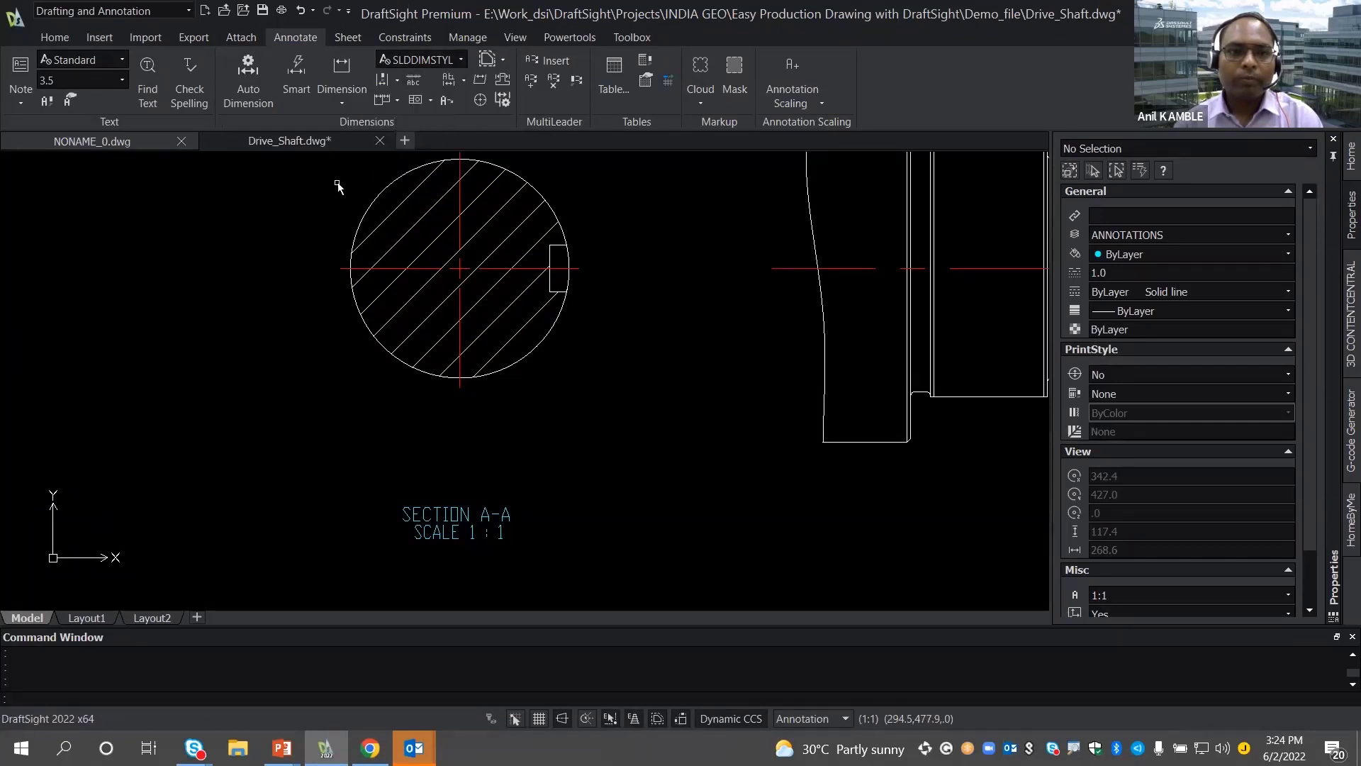
- Start a dimension with its first extension line at the left quadrant of the Section A-A circle
{"action": "left_click", "coordinate": [342, 71]}
{"action": "left_click", "coordinate": [350, 267]}
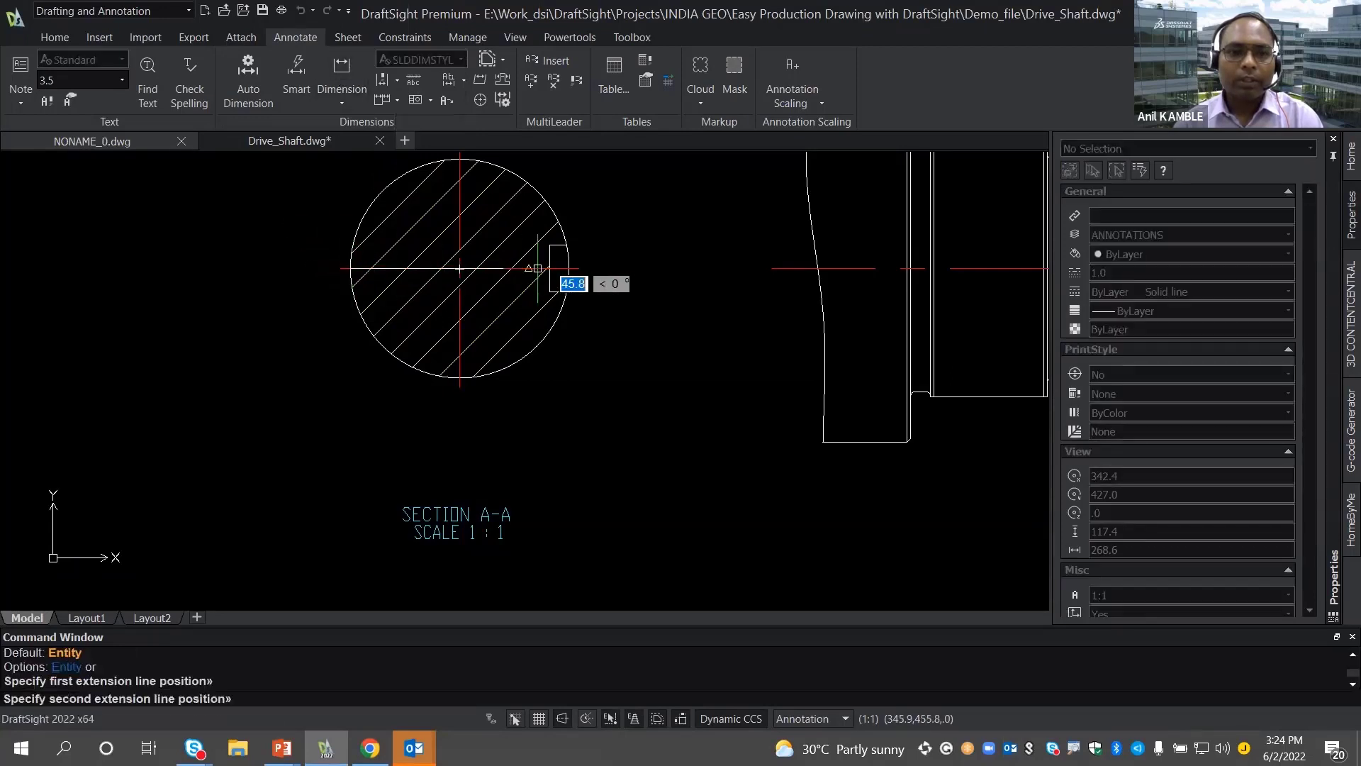
- Dimension the full width of the Section A-A circle, placing the dimension between the circle and the section label
{"action": "left_click", "coordinate": [568, 268]}
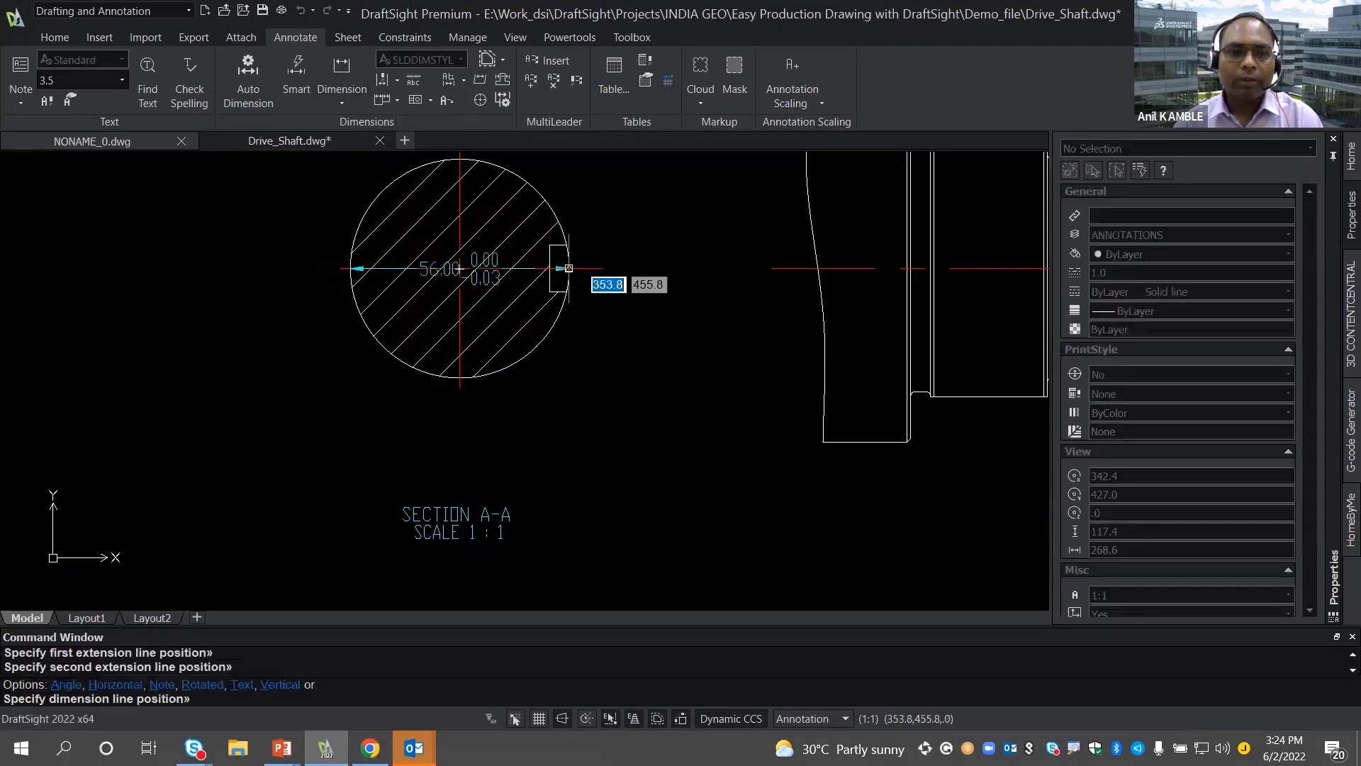
{"action": "left_click", "coordinate": [489, 469]}
{"action": "double_click", "coordinate": [489, 469]}
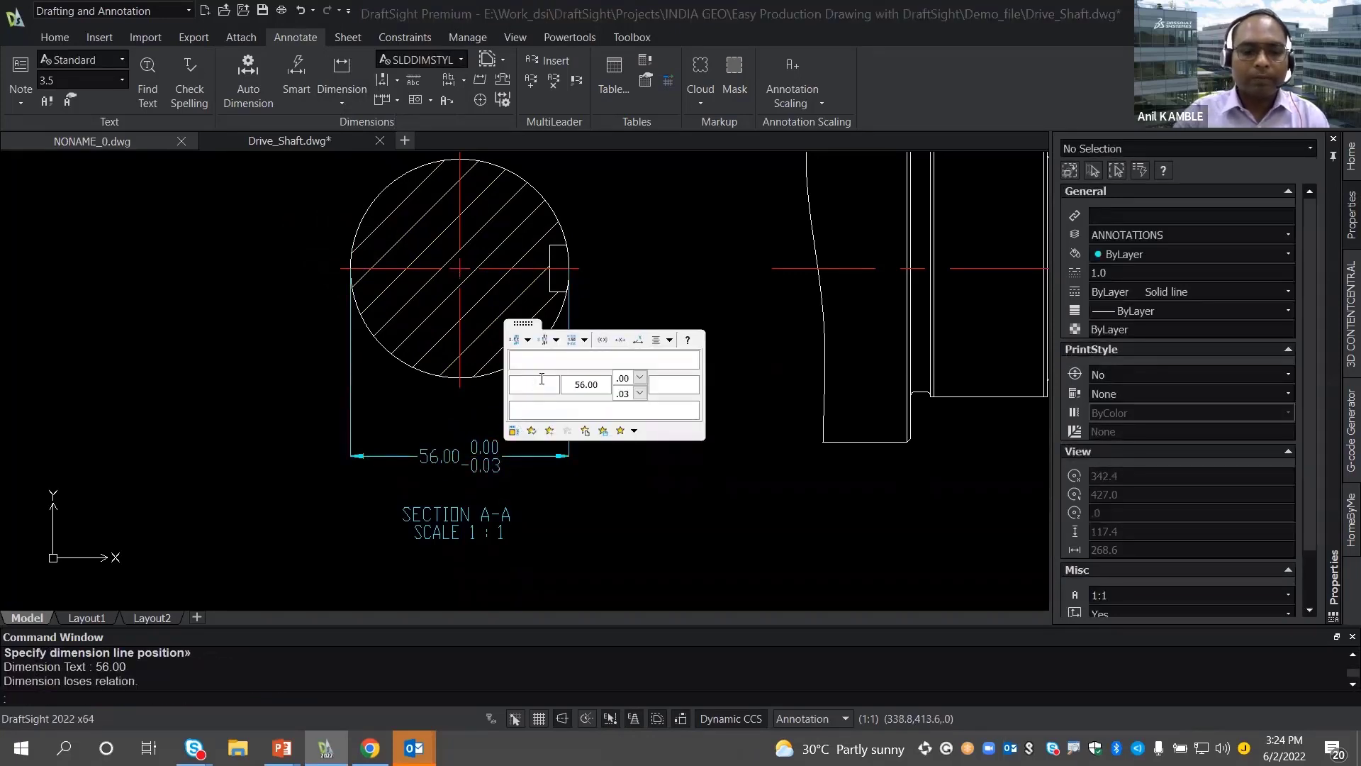
- Add a Ø prefix and an H7 suffix to the Section A-A diameter dimension
{"action": "left_click", "coordinate": [542, 378]}
{"action": "type", "text": "%%"}
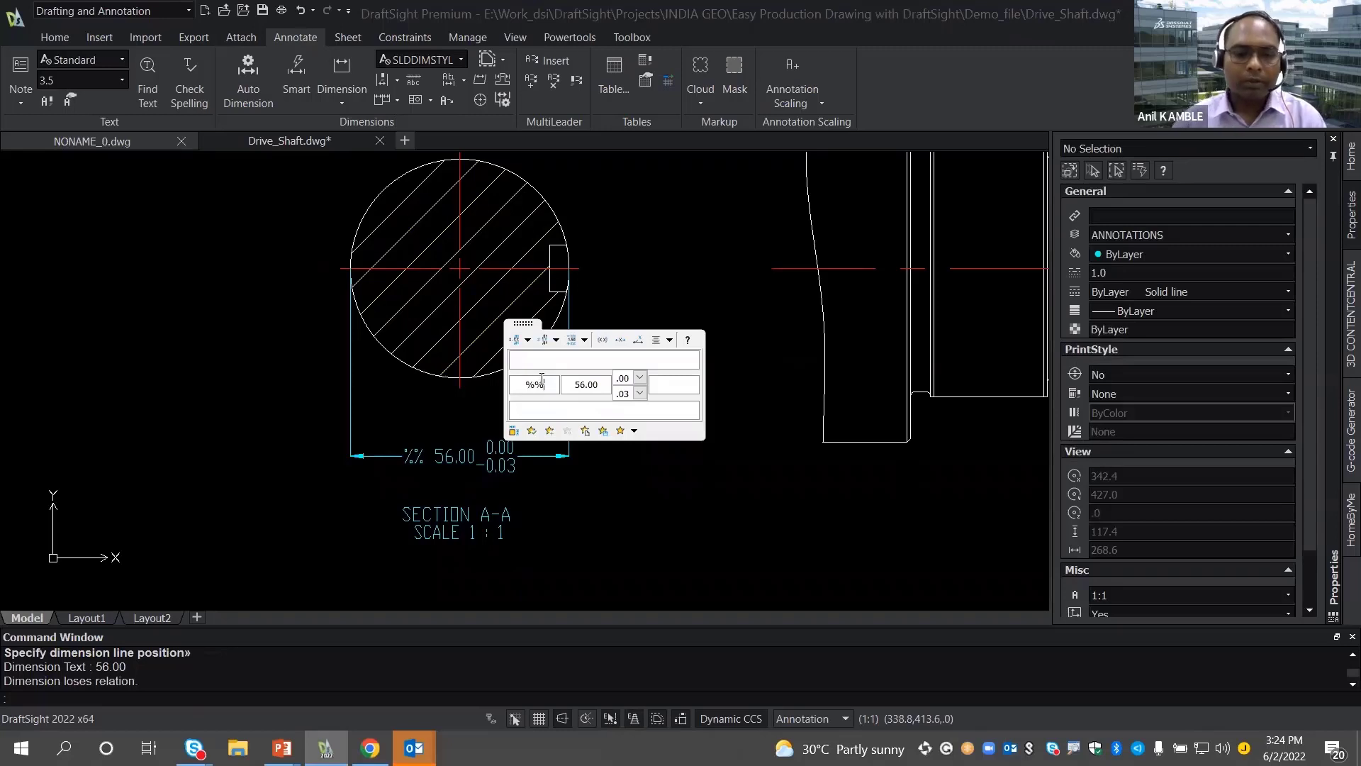
{"action": "type", "text": "c"}
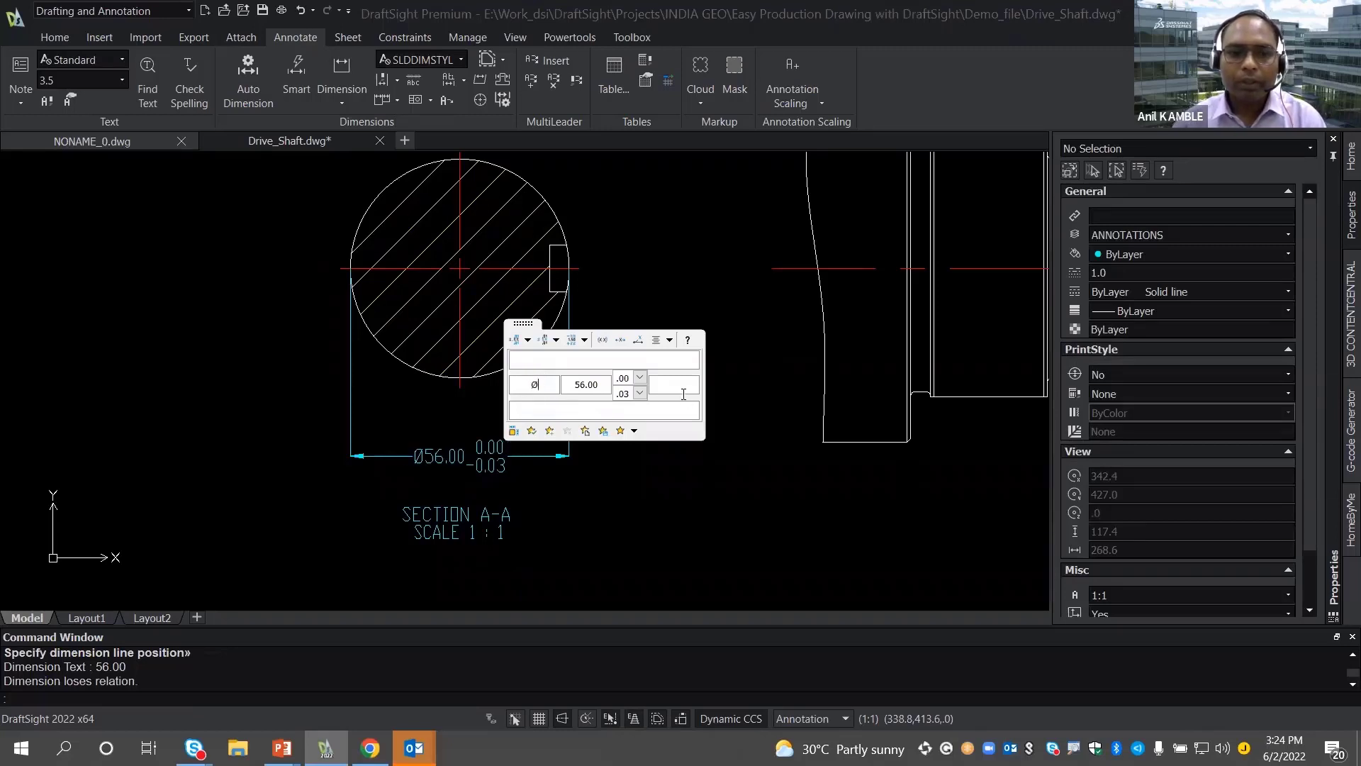
{"action": "left_click", "coordinate": [684, 389]}
{"action": "type", "text": "H"}
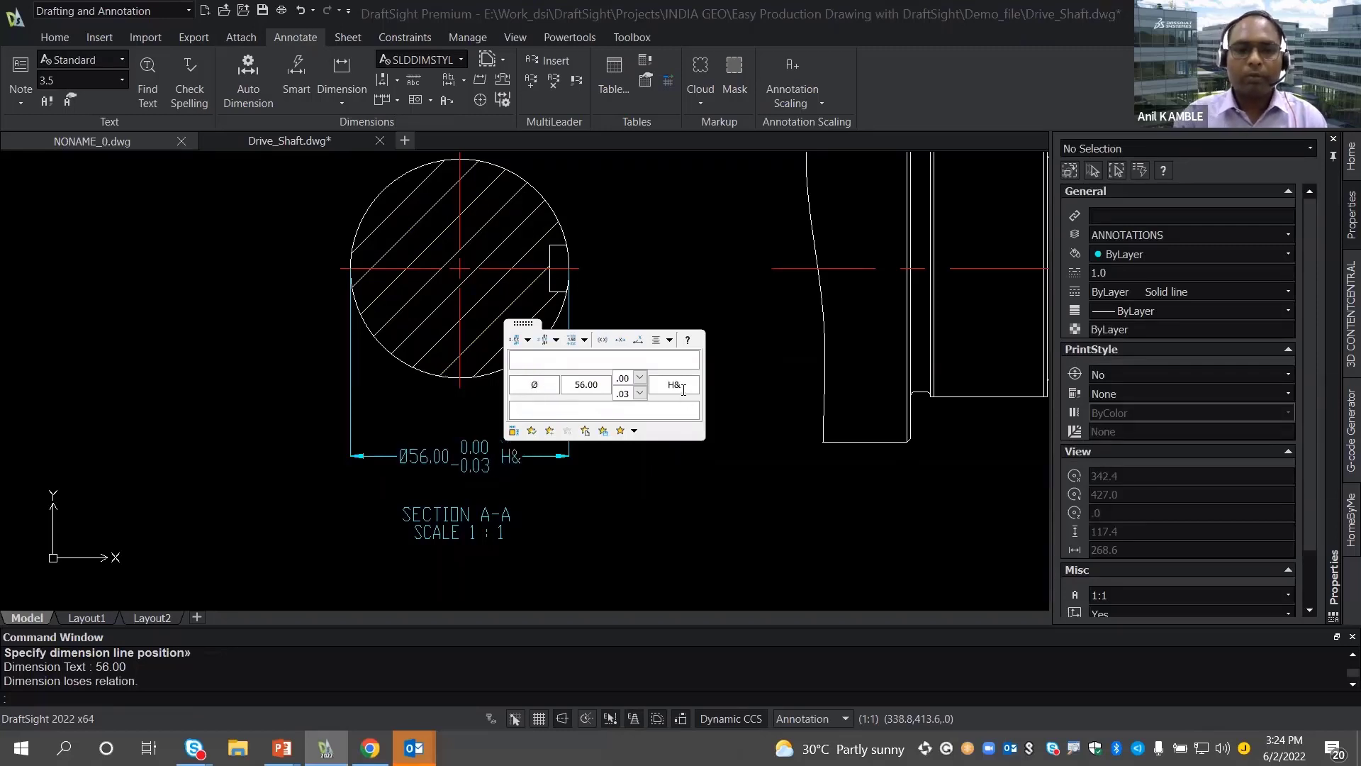
{"action": "type", "text": "7"}
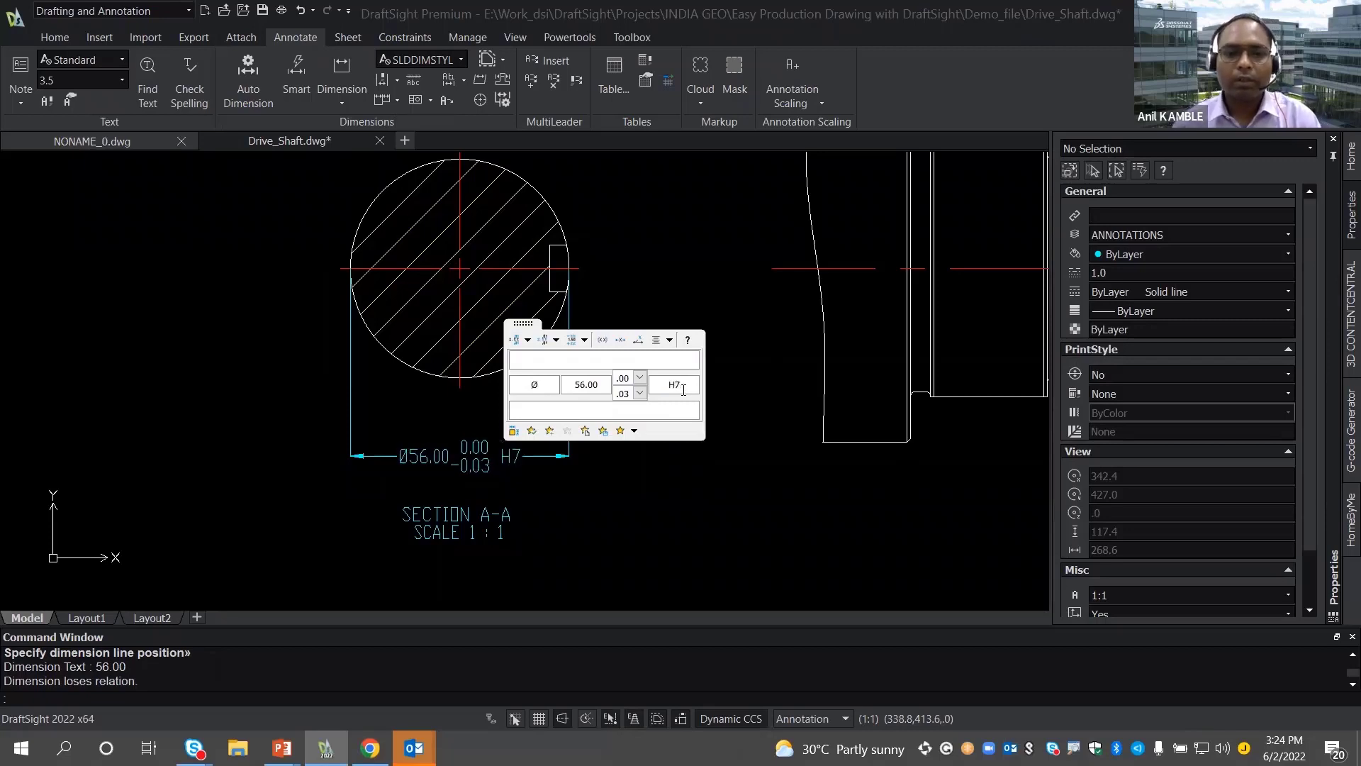
{"action": "left_click", "coordinate": [682, 464]}
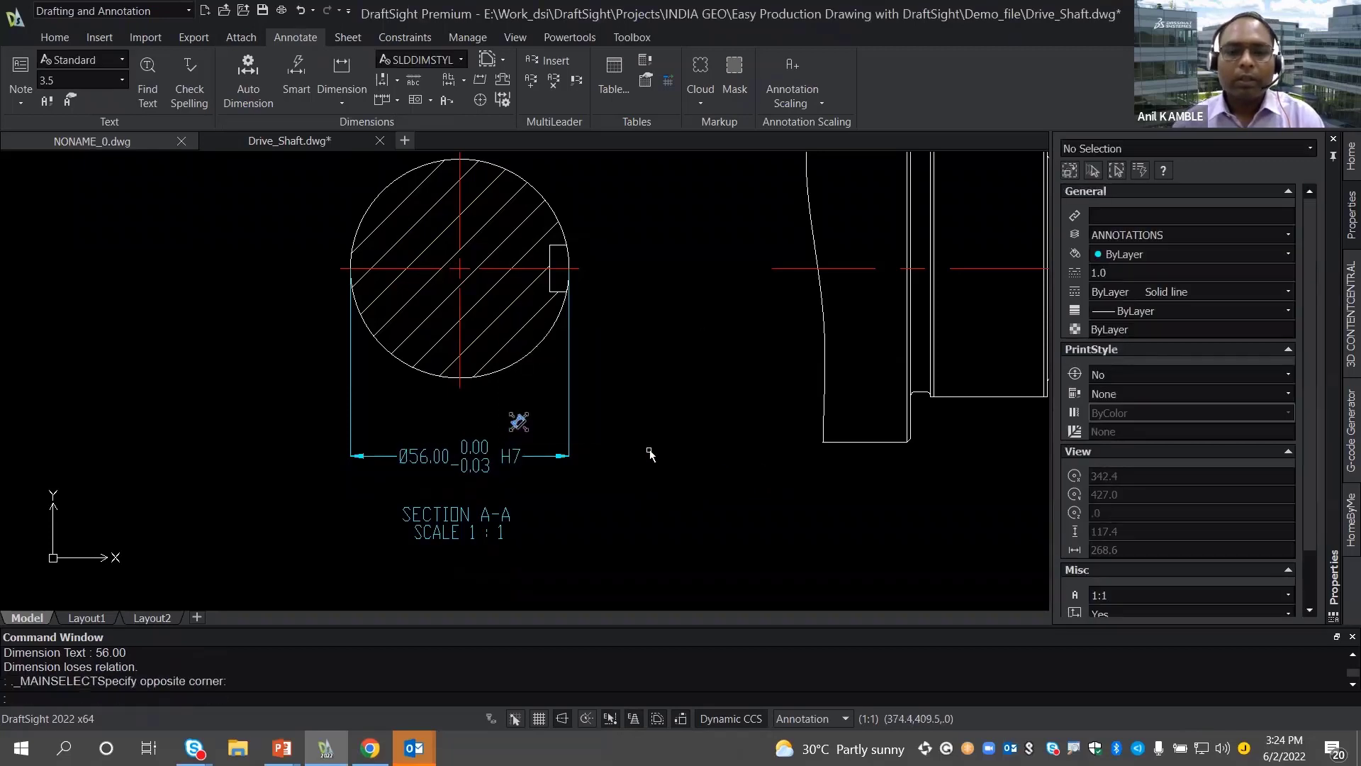
{"action": "scroll", "coordinate": [645, 388], "scroll_direction": "down", "scroll_amount": 1}
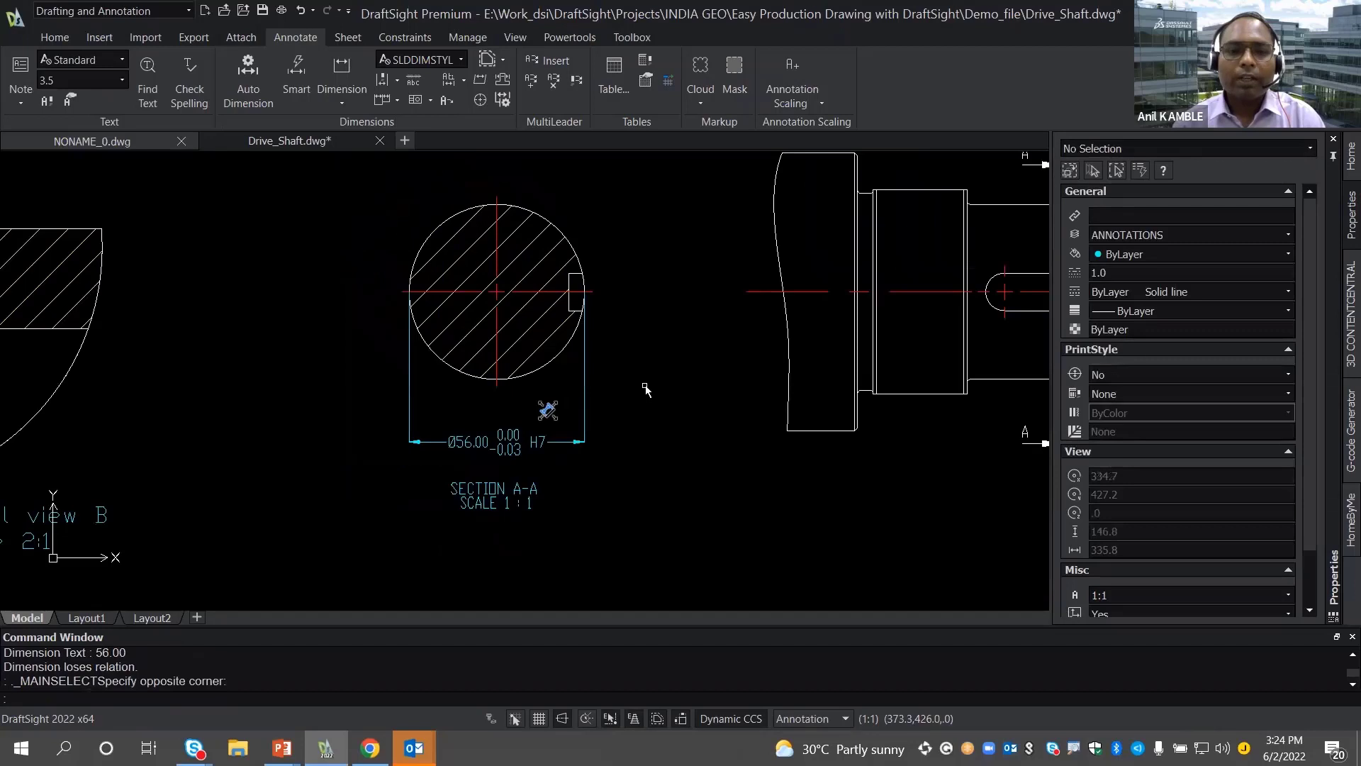
{"action": "scroll", "coordinate": [646, 388], "scroll_direction": "up", "scroll_amount": 1}
{"action": "middle_click_drag", "start_coordinate": [623, 364], "coordinate": [641, 370]}
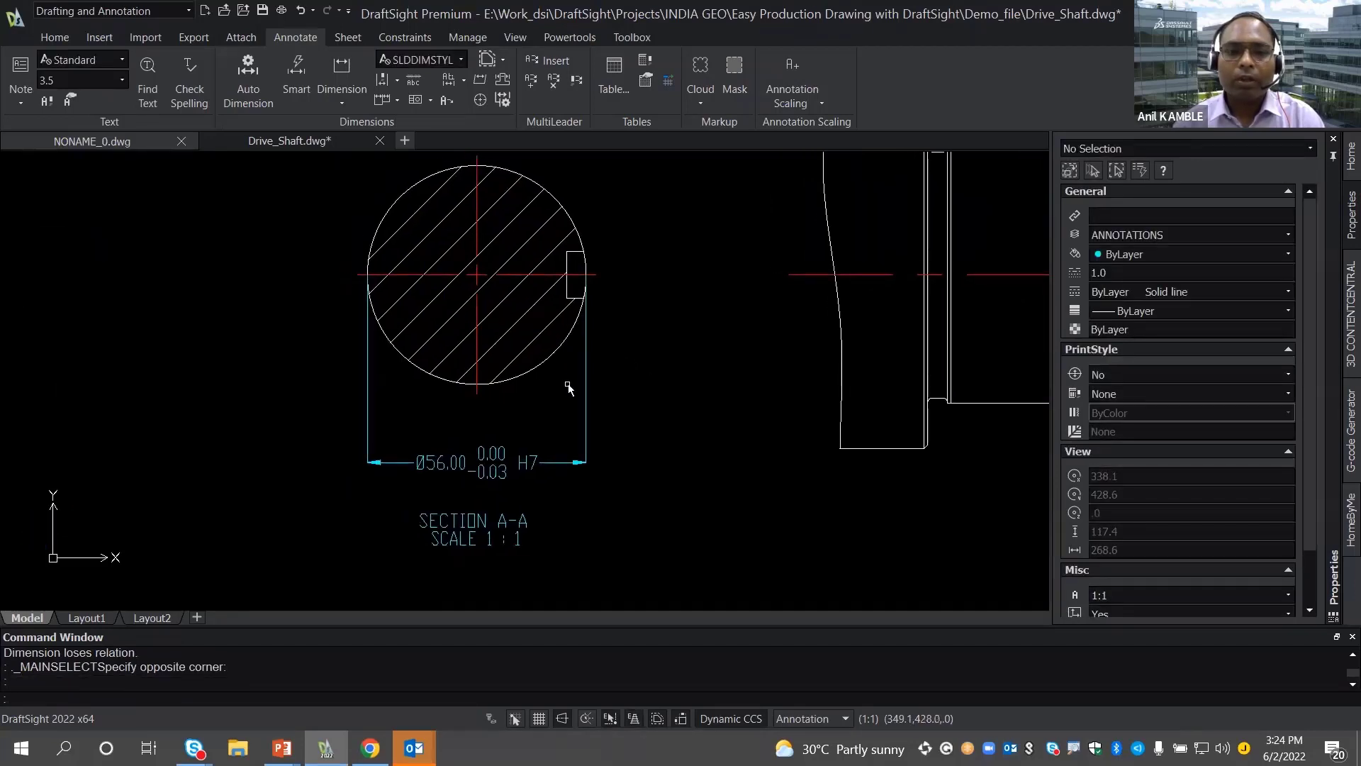
{"action": "scroll", "coordinate": [570, 388], "scroll_direction": "down", "scroll_amount": 1}
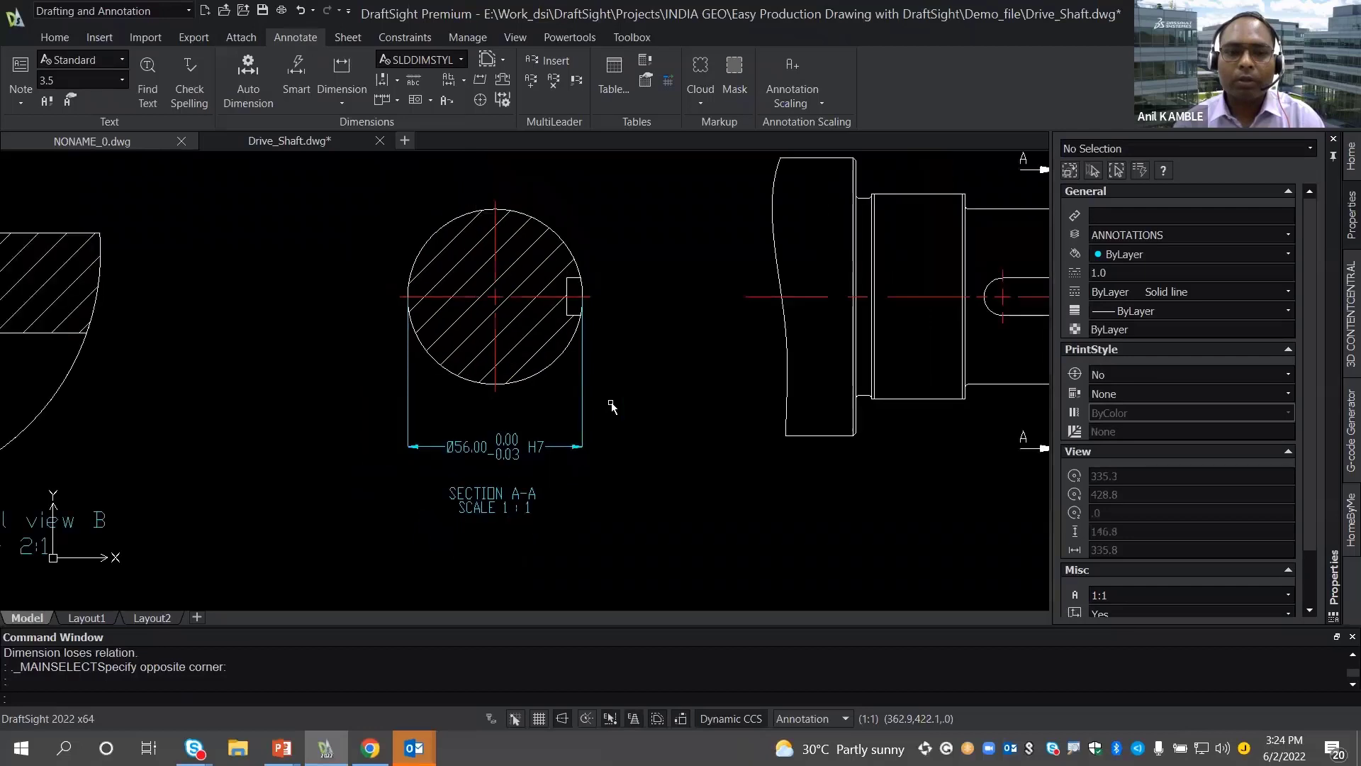
{"action": "middle_click_drag", "start_coordinate": [607, 398], "coordinate": [586, 392]}
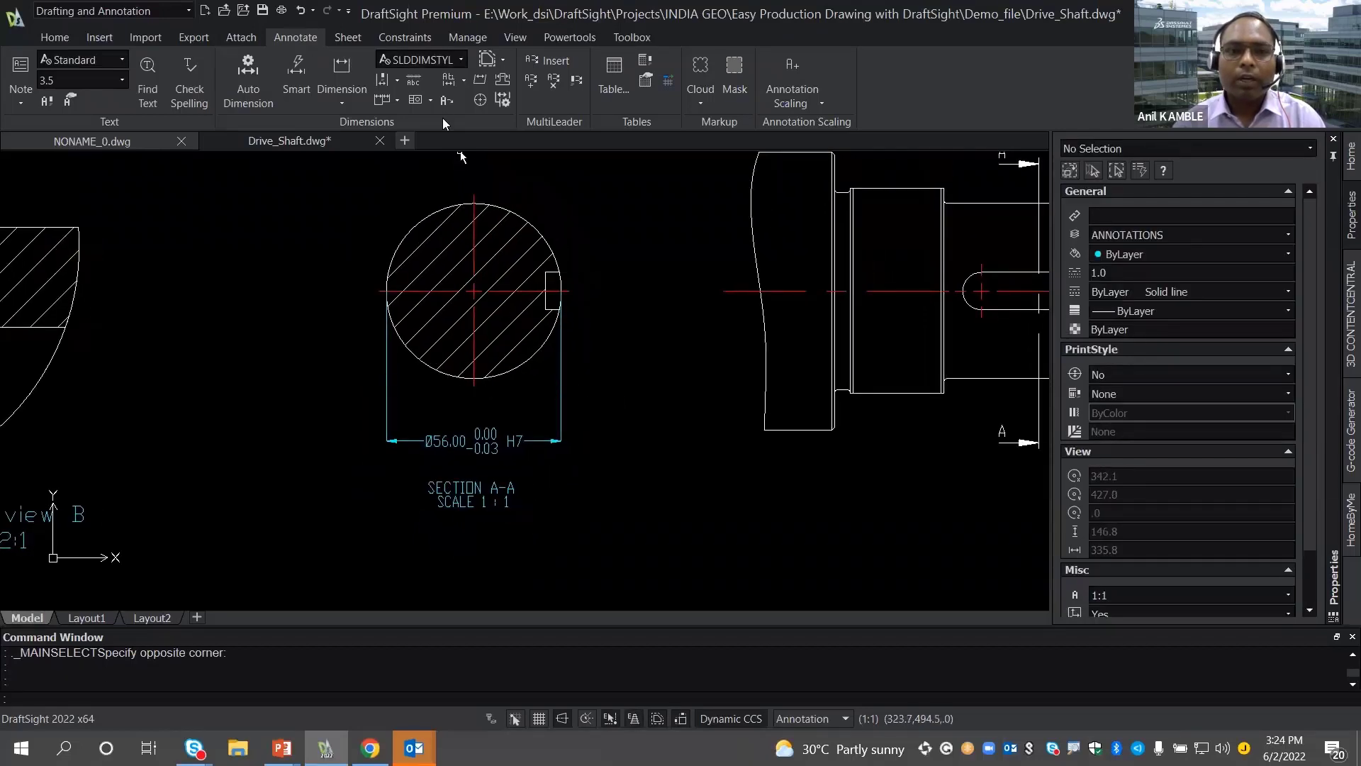
- Place a concentricity tolerance frame of Ø0.04 with datum identifier B directly under the Section A-A diameter dimension
{"action": "left_click", "coordinate": [417, 101]}
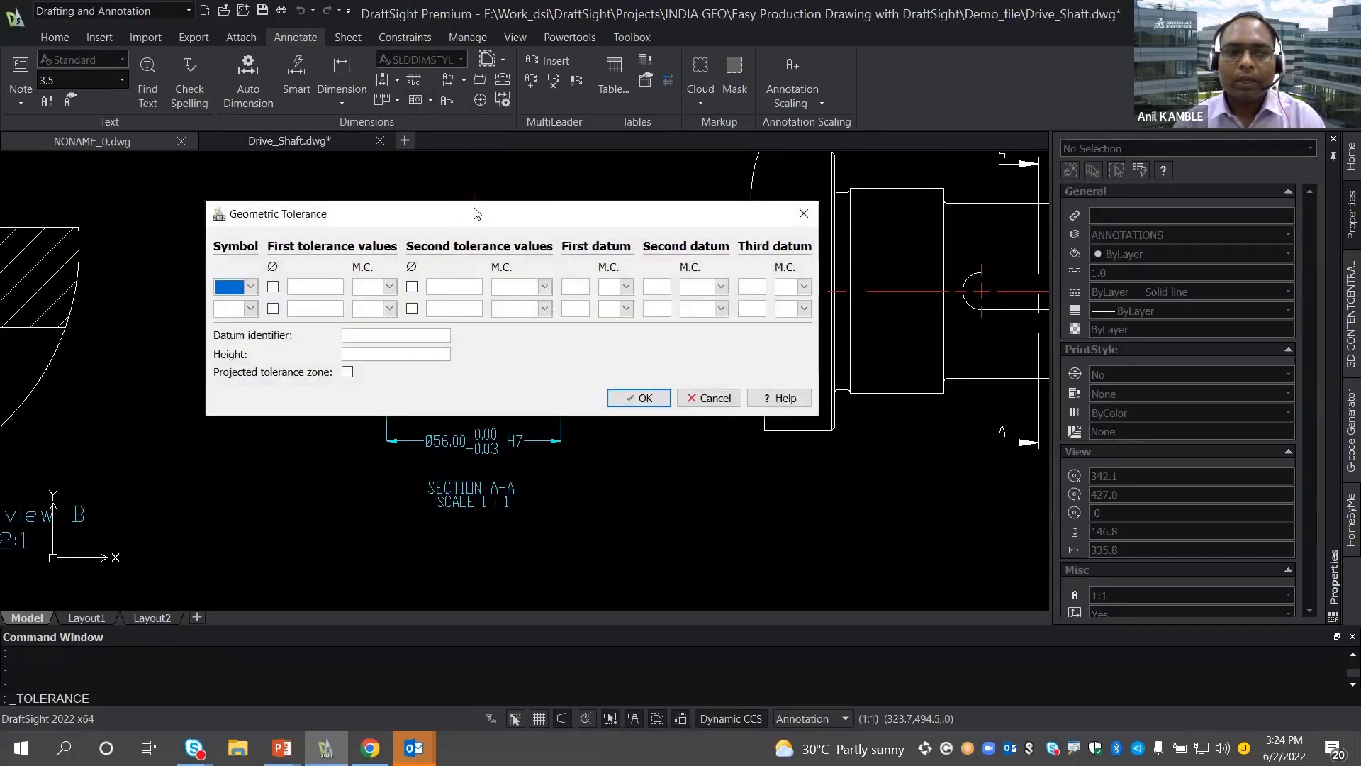
{"action": "left_click_drag", "start_coordinate": [475, 213], "coordinate": [601, 99]}
{"action": "left_click", "coordinate": [377, 173]}
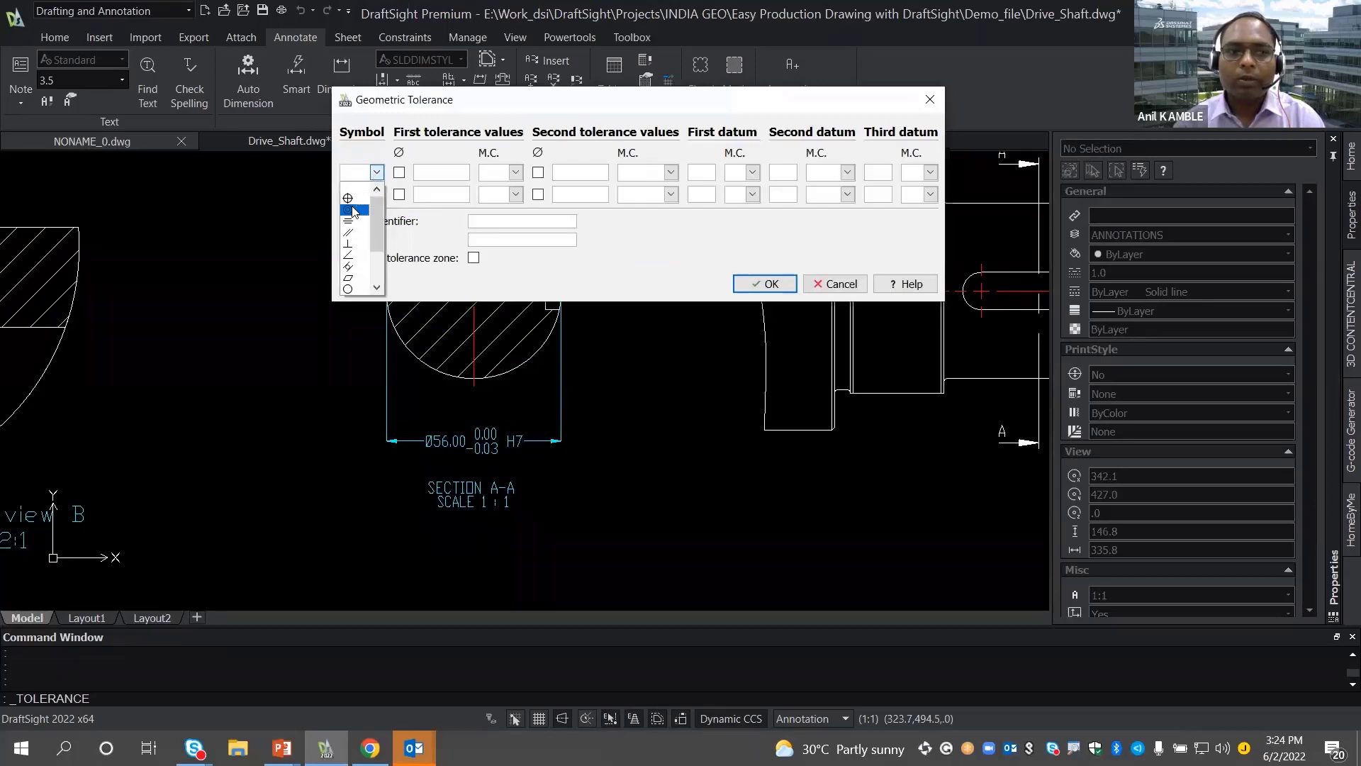
{"action": "left_click", "coordinate": [353, 210]}
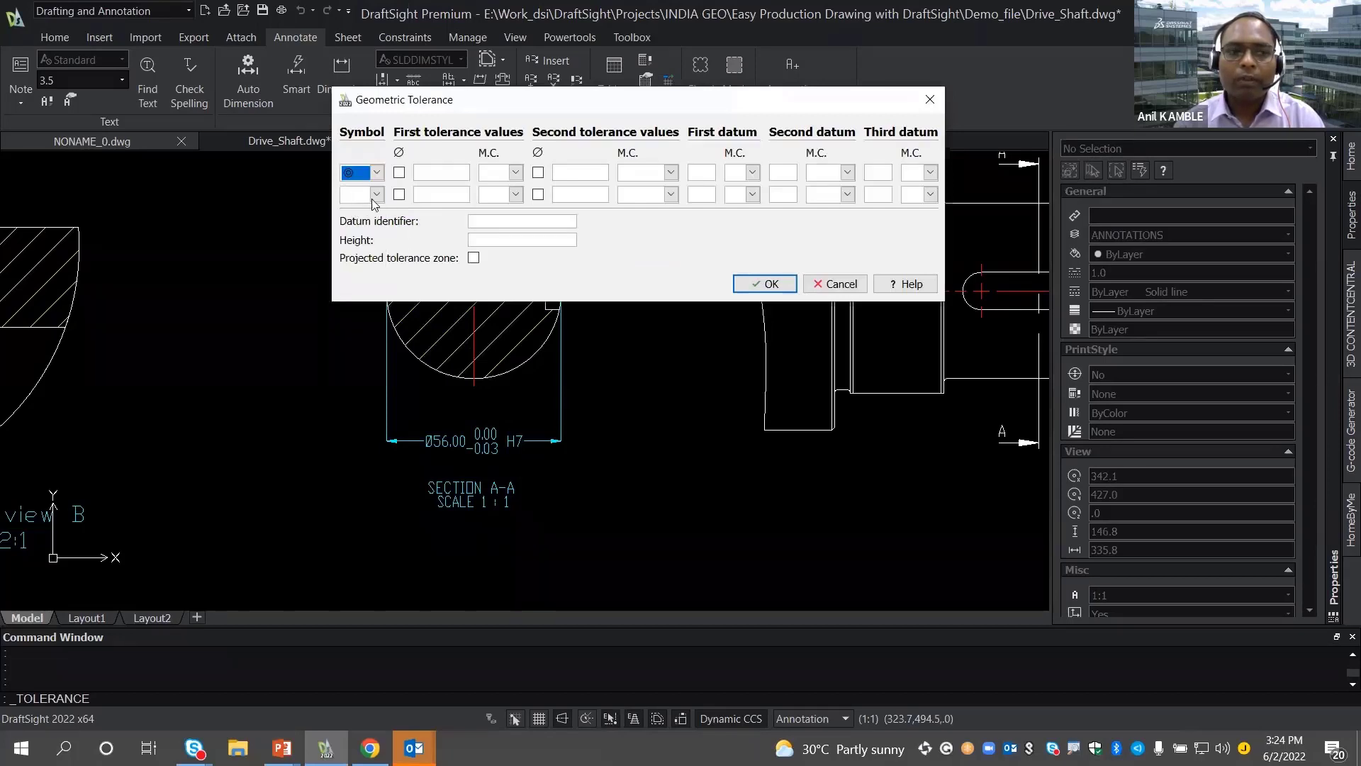
{"action": "left_click", "coordinate": [399, 172]}
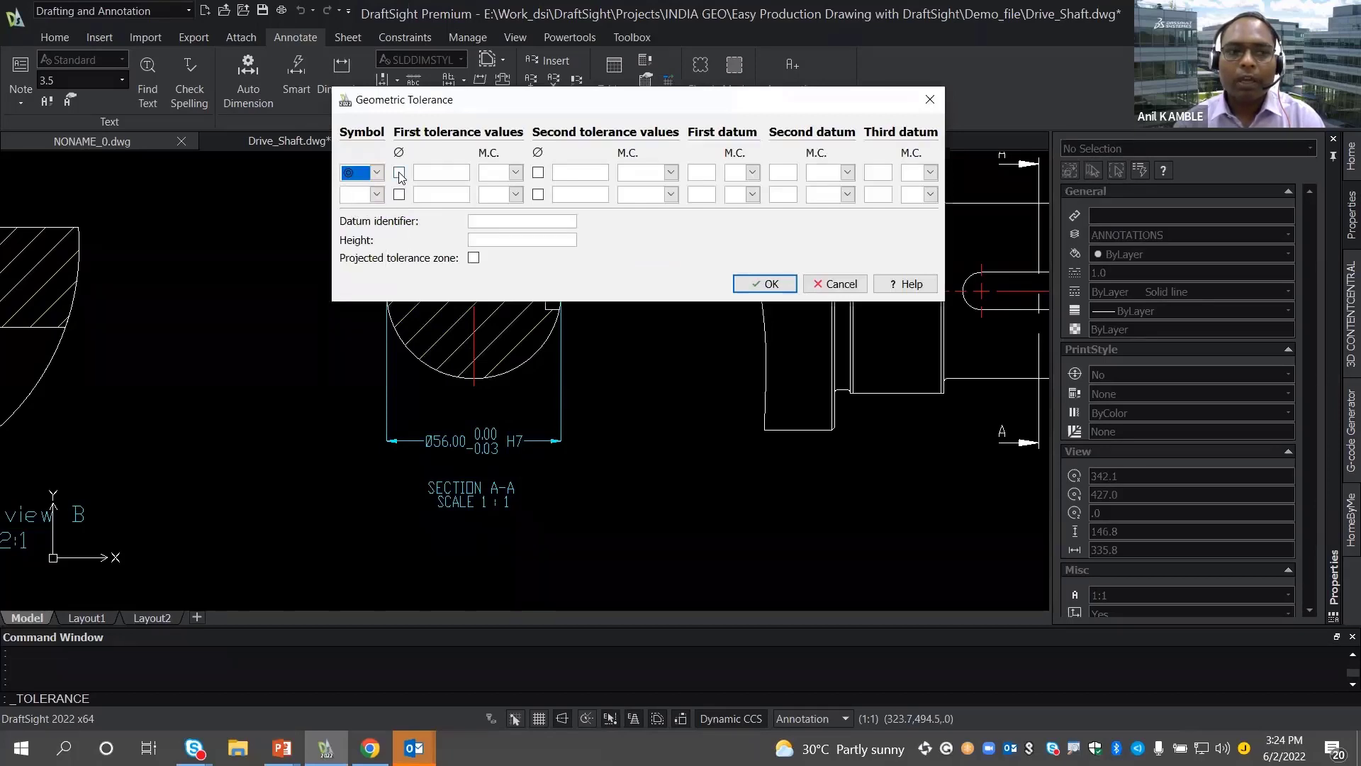
{"action": "left_click", "coordinate": [443, 175]}
{"action": "type", "text": "0.04"}
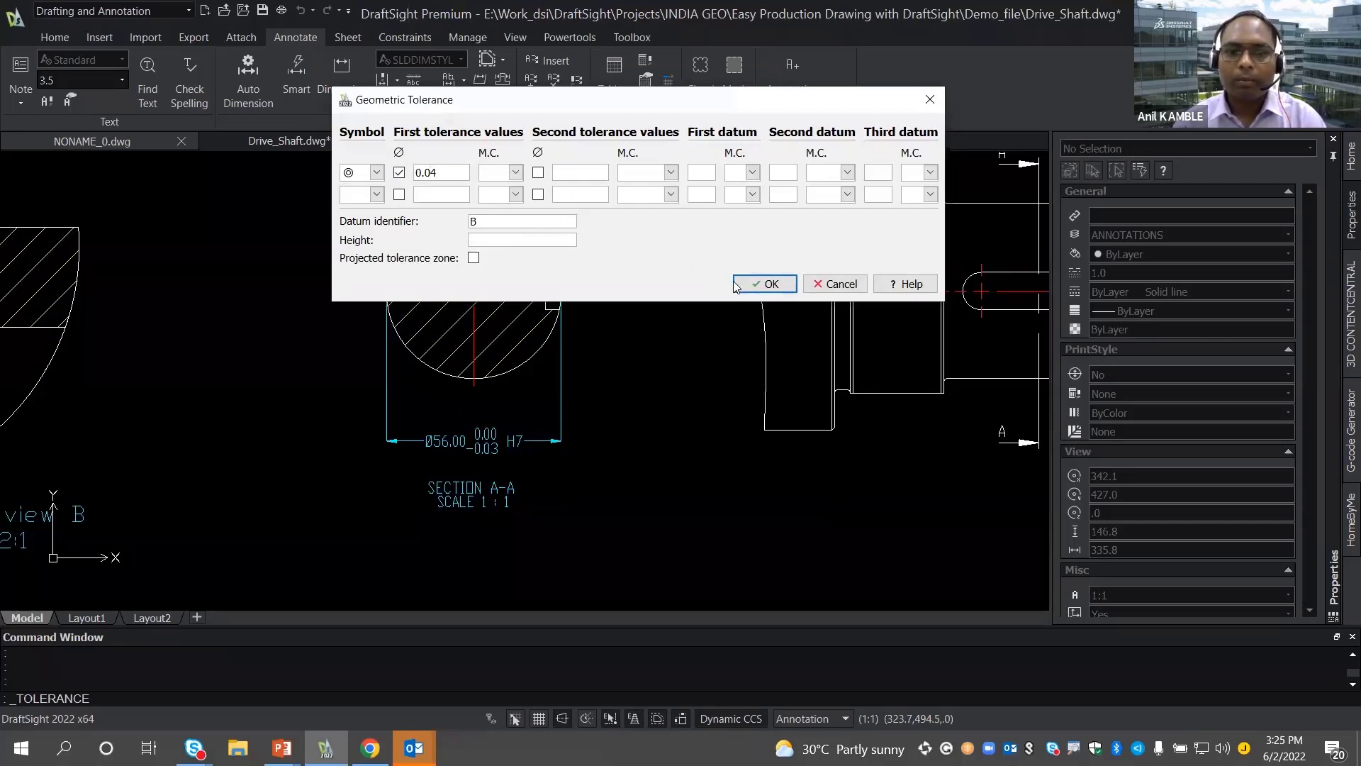
{"action": "left_click", "coordinate": [758, 283]}
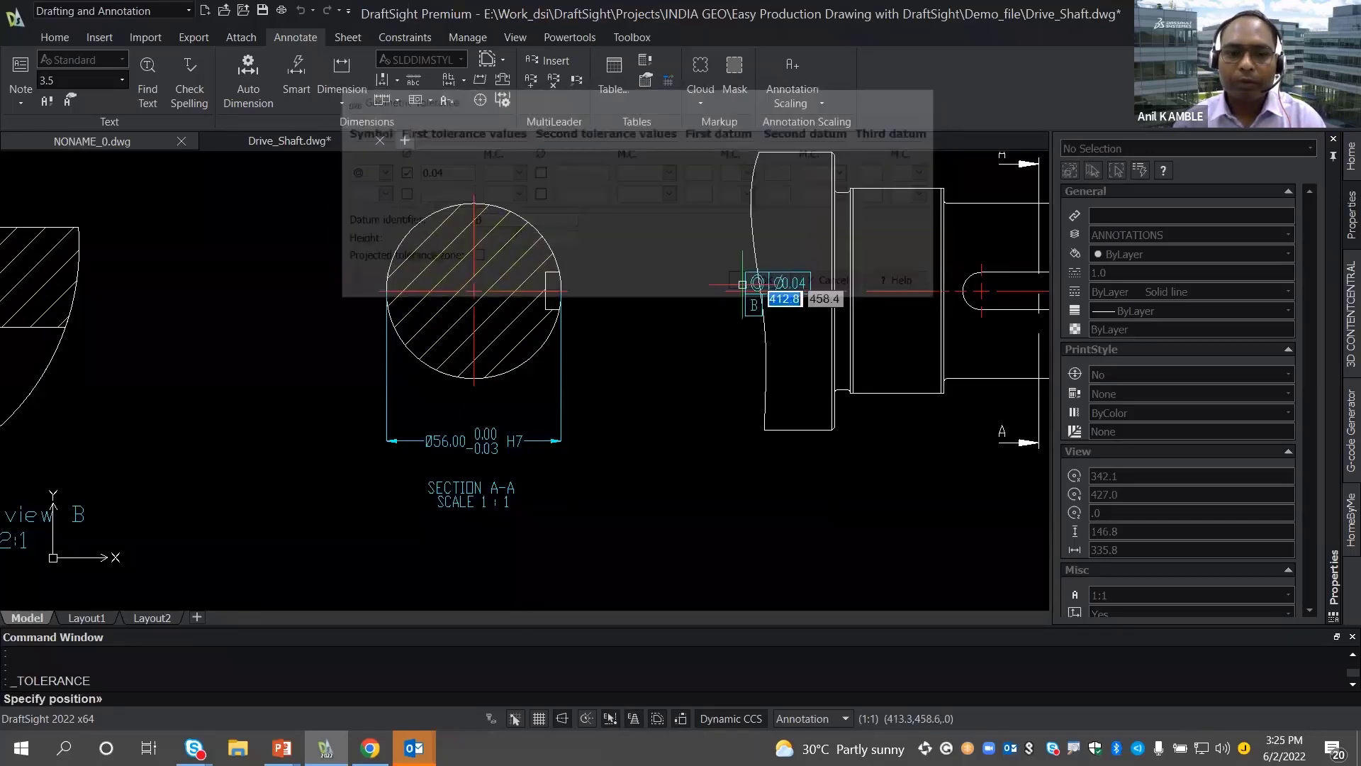
{"action": "left_click", "coordinate": [440, 465]}
- Move the Section A-A label block straight down so that it clears the tolerance frame
{"action": "scroll", "coordinate": [501, 530], "scroll_direction": "up", "scroll_amount": 1}
{"action": "left_click", "coordinate": [501, 530]}
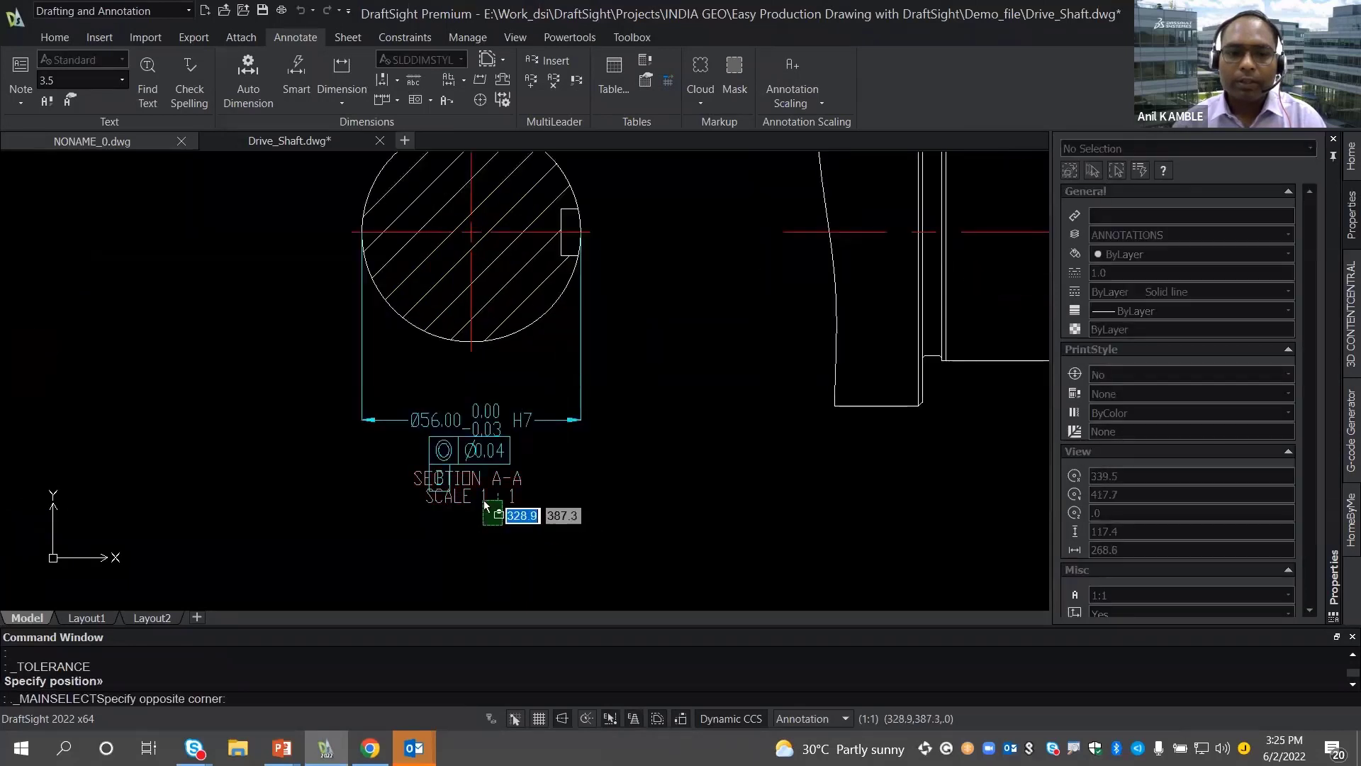
{"action": "left_click", "coordinate": [460, 502]}
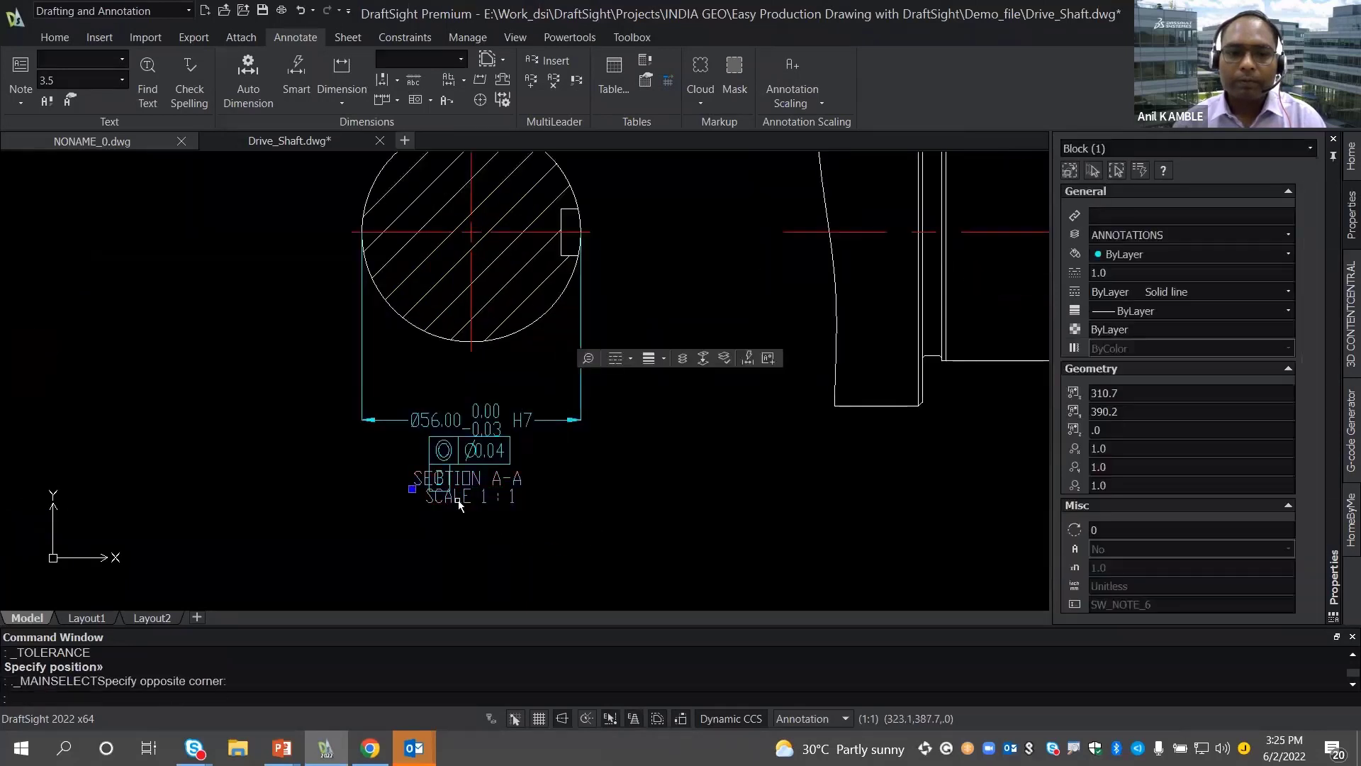
{"action": "left_click", "coordinate": [412, 489]}
{"action": "left_click", "coordinate": [408, 532]}
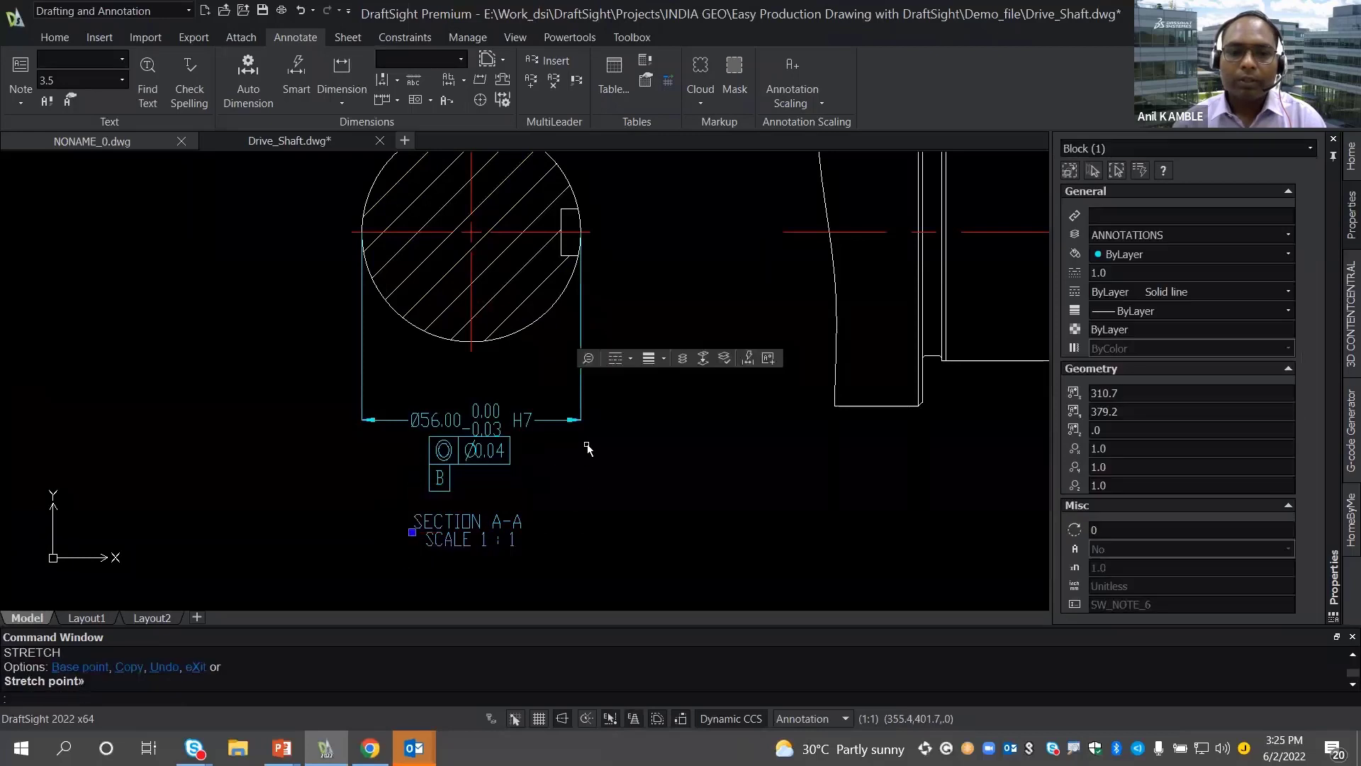
- Go from Section A-A to the shaft's circular end view and examine its bolt circle up close
{"action": "scroll", "coordinate": [587, 448], "scroll_direction": "down", "scroll_amount": 2}
{"action": "middle_click_drag", "start_coordinate": [539, 447], "coordinate": [432, 431]}
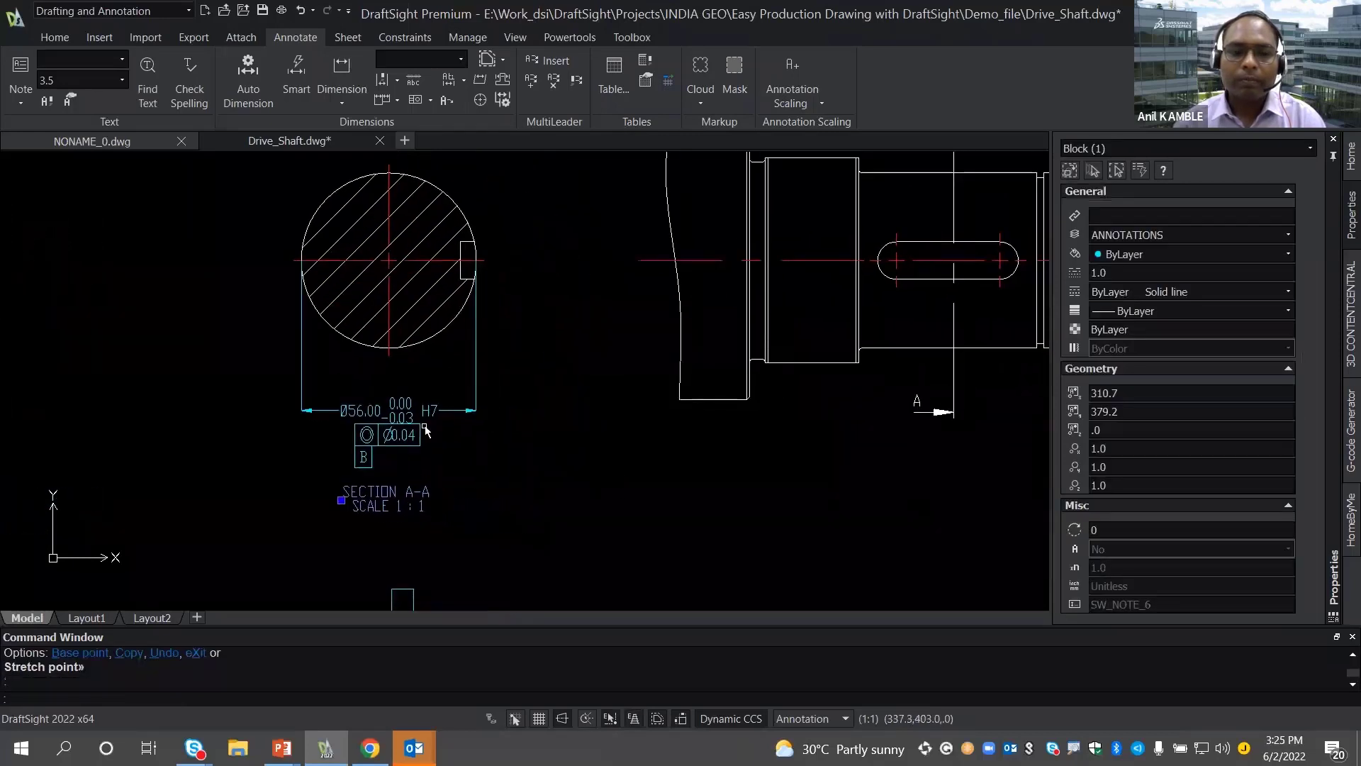
{"action": "scroll", "coordinate": [425, 430], "scroll_direction": "down", "scroll_amount": 1}
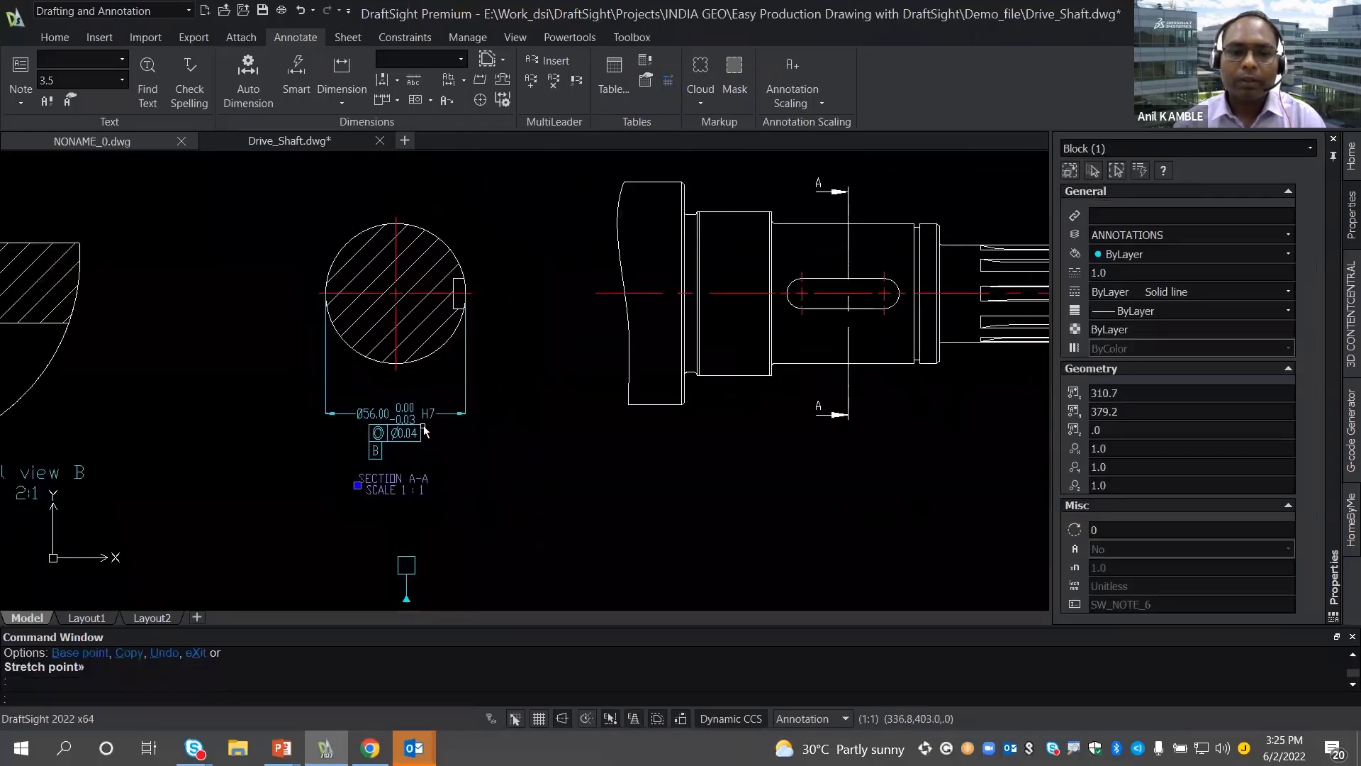
{"action": "middle_click_drag", "start_coordinate": [558, 424], "coordinate": [332, 363]}
{"action": "scroll", "coordinate": [509, 309], "scroll_direction": "down", "scroll_amount": 2}
{"action": "middle_click_drag", "start_coordinate": [377, 288], "coordinate": [206, 199]}
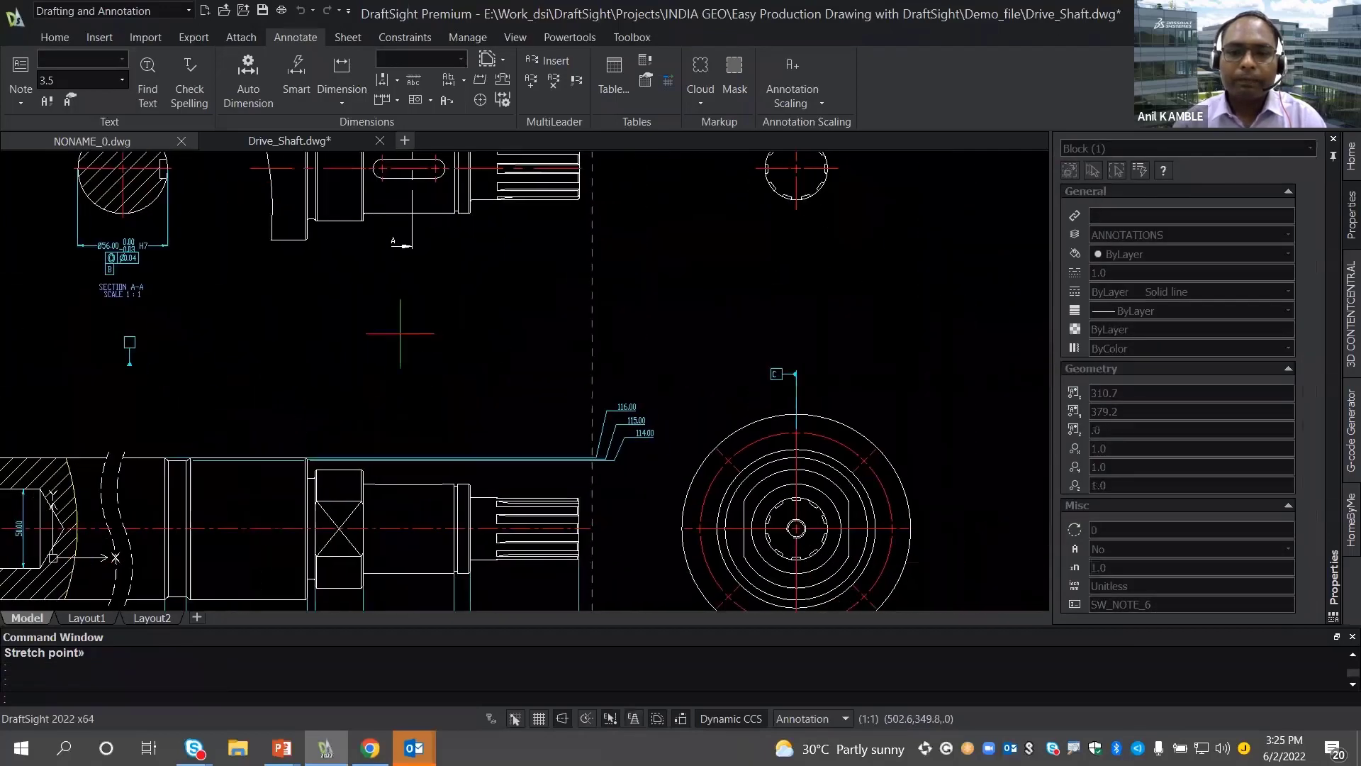
{"action": "mouse_move", "coordinate": [649, 517]}
{"action": "middle_mouse_down"}
{"action": "mouse_move", "coordinate": [594, 439]}
{"action": "mouse_move", "coordinate": [461, 477]}
{"action": "middle_mouse_up"}
{"action": "mouse_move", "coordinate": [622, 547]}
{"action": "middle_mouse_down"}
{"action": "mouse_move", "coordinate": [623, 449]}
{"action": "mouse_move", "coordinate": [598, 444]}
{"action": "middle_mouse_up"}
{"action": "scroll", "coordinate": [622, 449], "scroll_direction": "up", "scroll_amount": 2}
{"action": "left_click", "coordinate": [342, 66]}
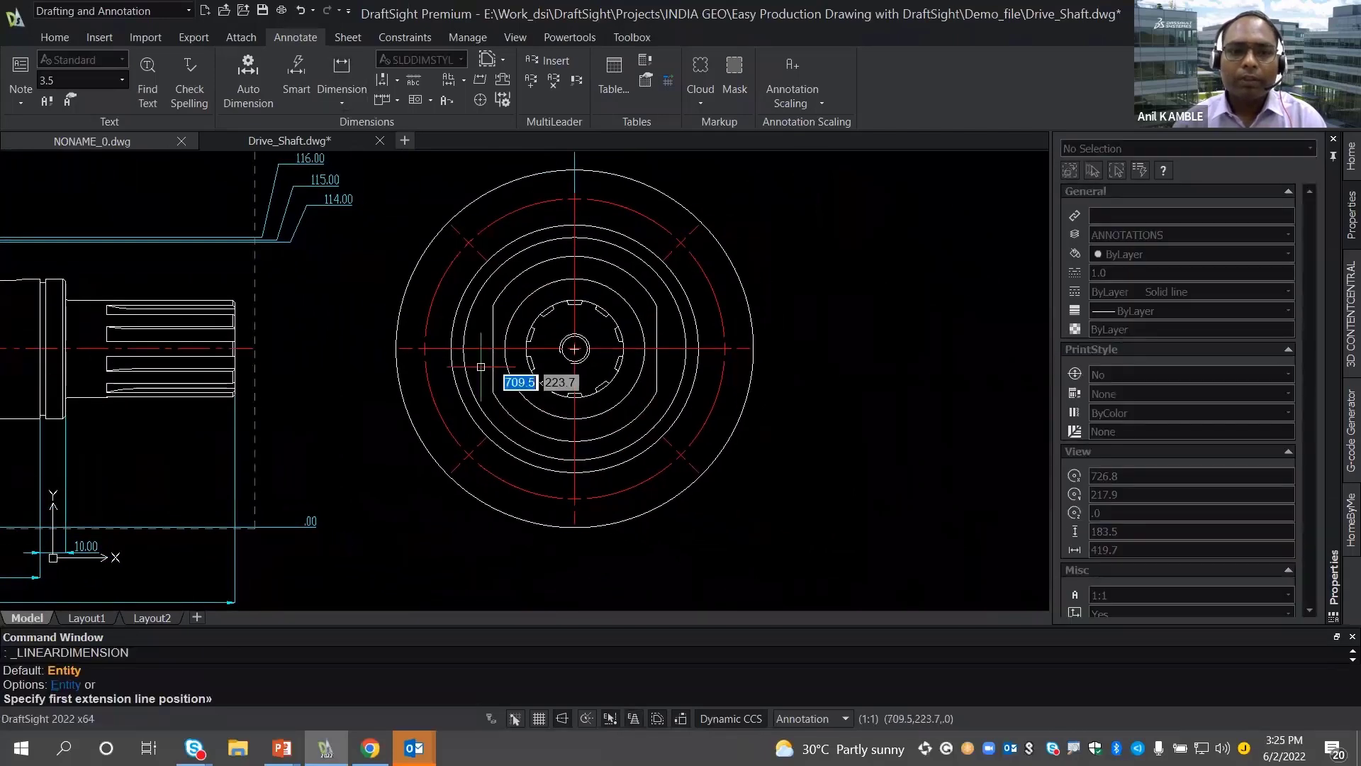
{"action": "left_click", "coordinate": [424, 349]}
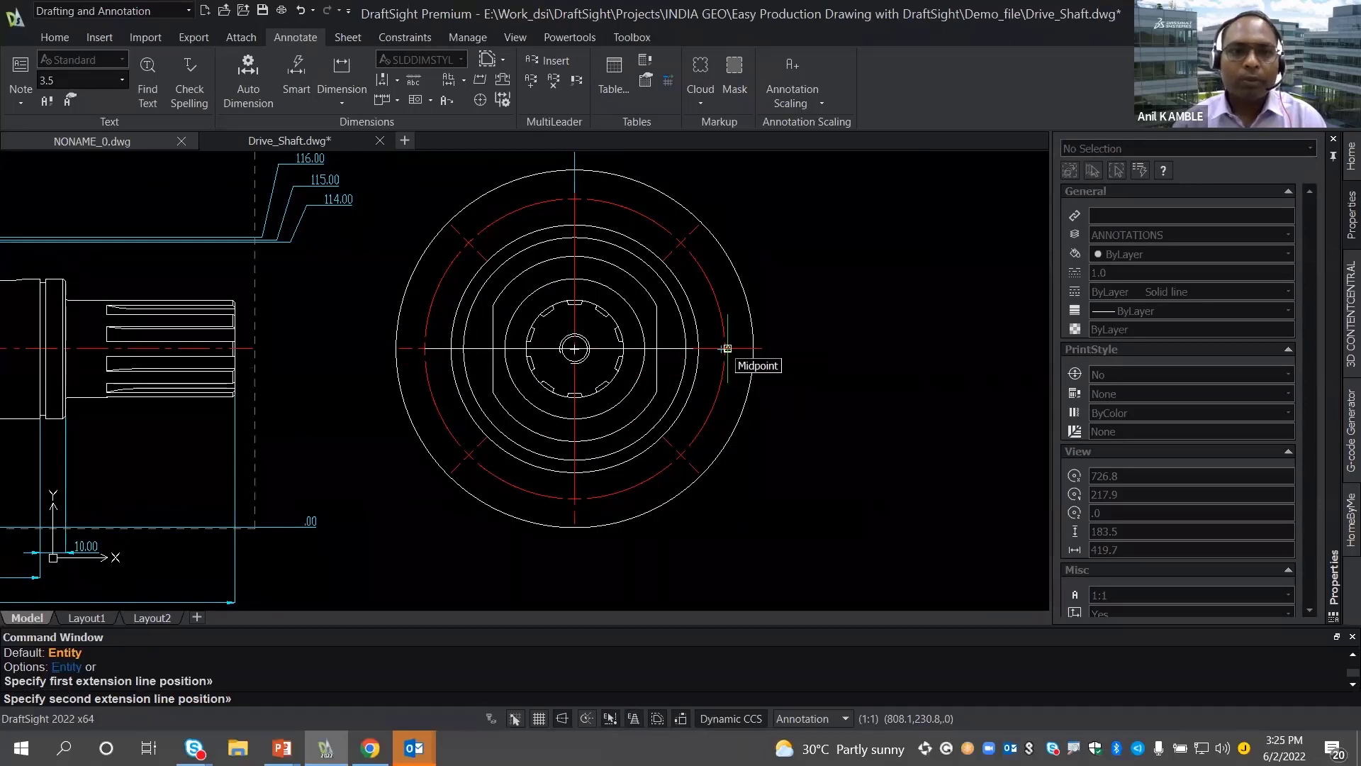
{"action": "key", "text": "Escape"}
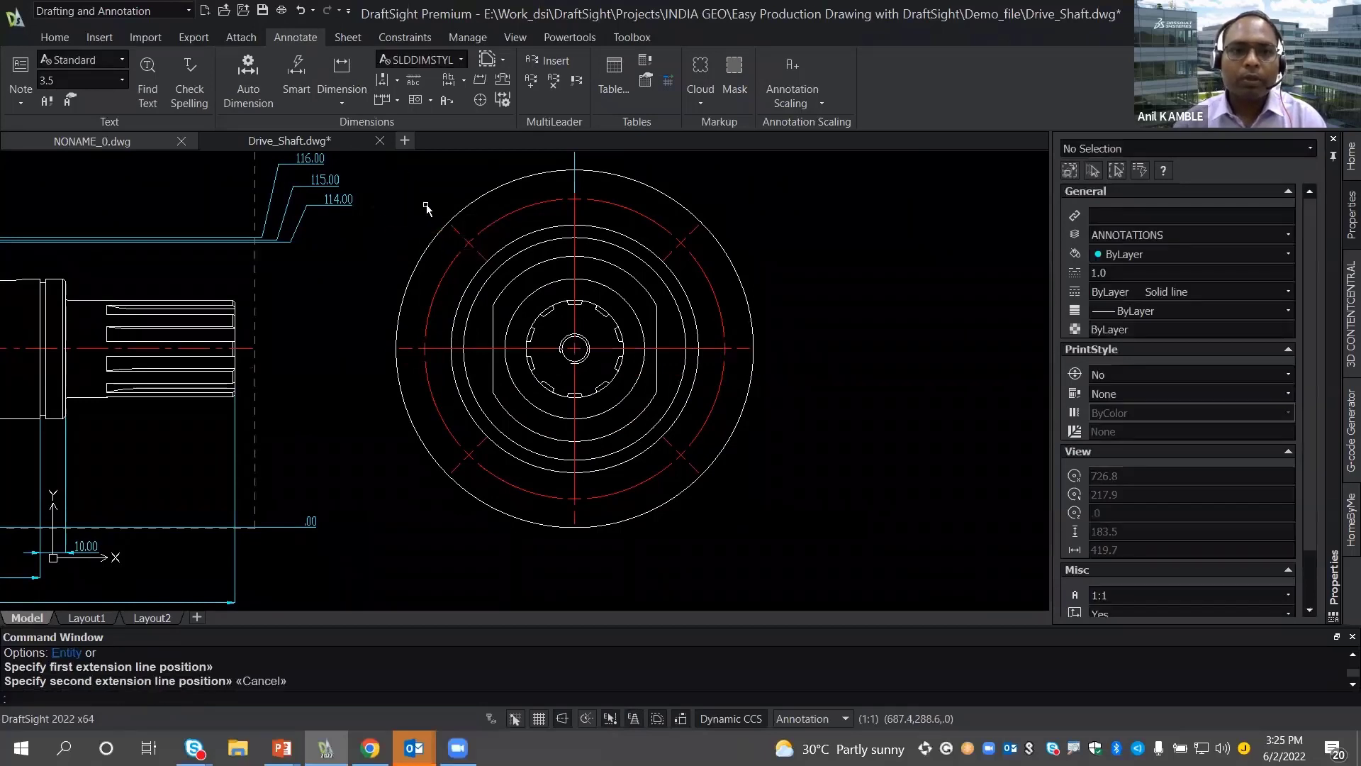
- Make SLDDIMSTYLE11 the active dimension style
{"action": "left_click", "coordinate": [461, 62]}
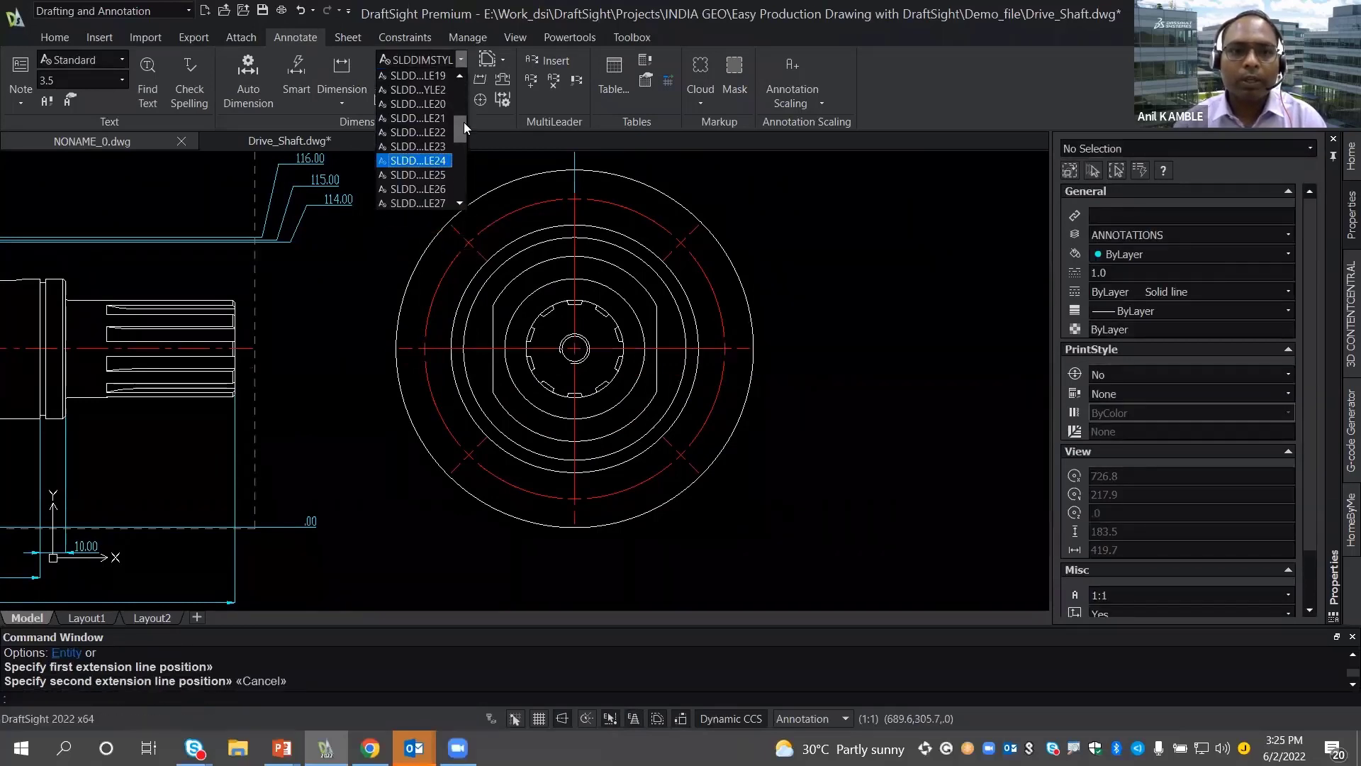
{"action": "left_click_drag", "start_coordinate": [467, 109], "coordinate": [467, 92]}
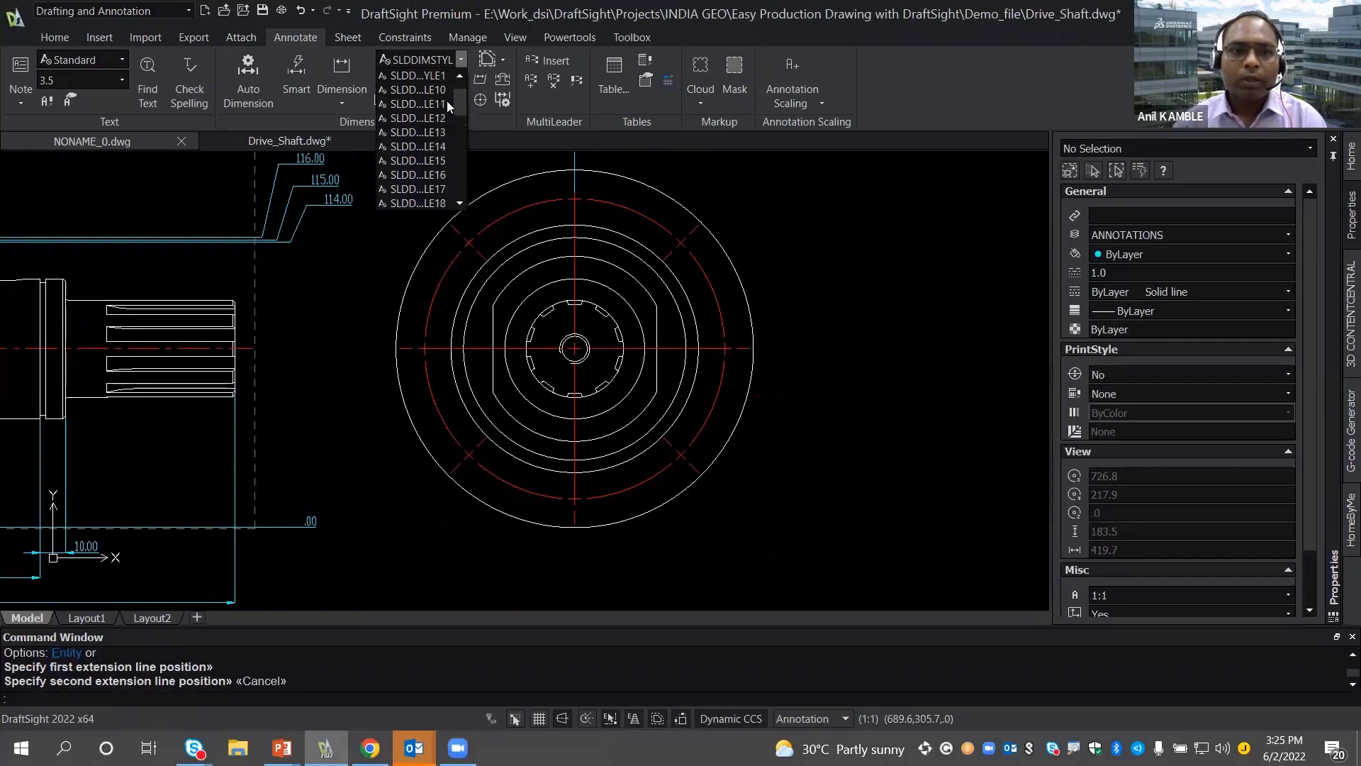
{"action": "left_click", "coordinate": [426, 105]}
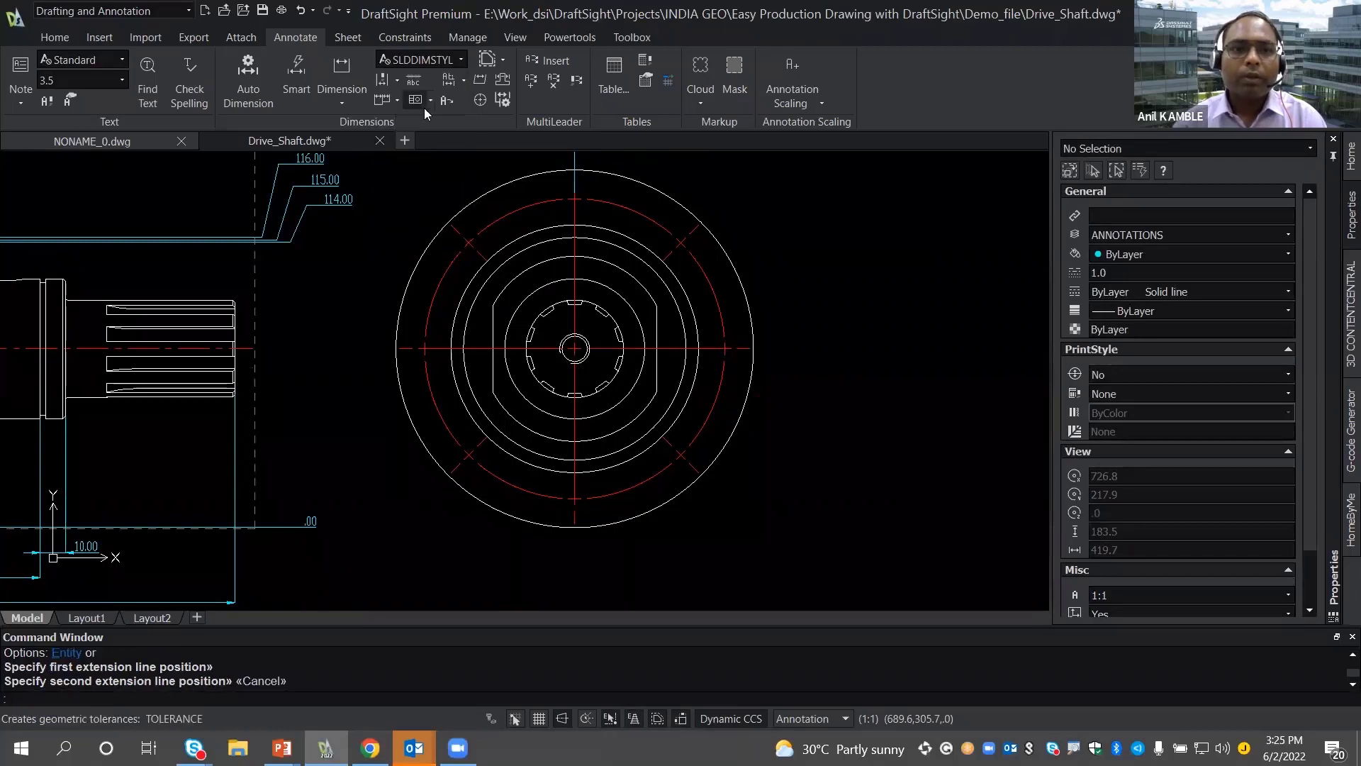
- Add a horizontal linear dimension across the red bolt circle of the end view, placed below the outer circle
{"action": "left_click", "coordinate": [342, 78]}
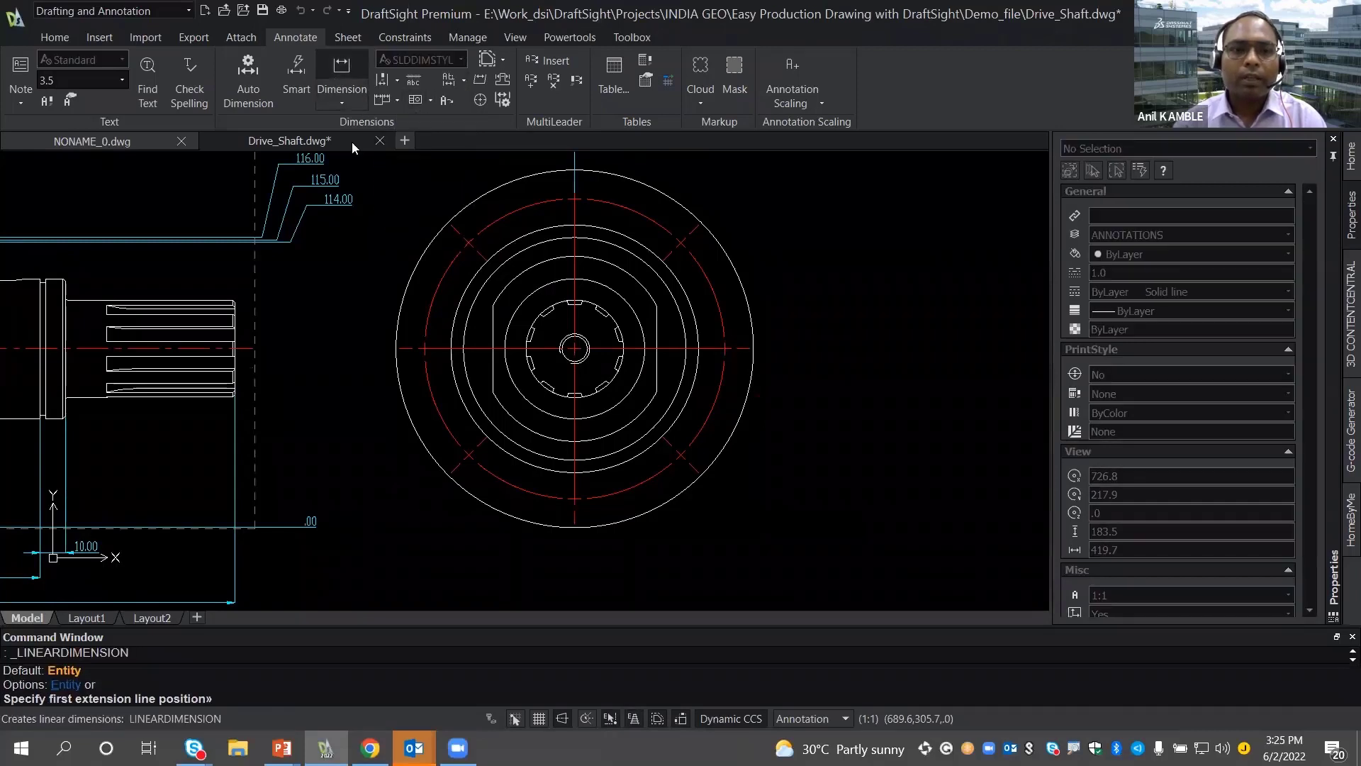
{"action": "scroll", "coordinate": [427, 353], "scroll_direction": "up", "scroll_amount": 2}
{"action": "left_click", "coordinate": [426, 351]}
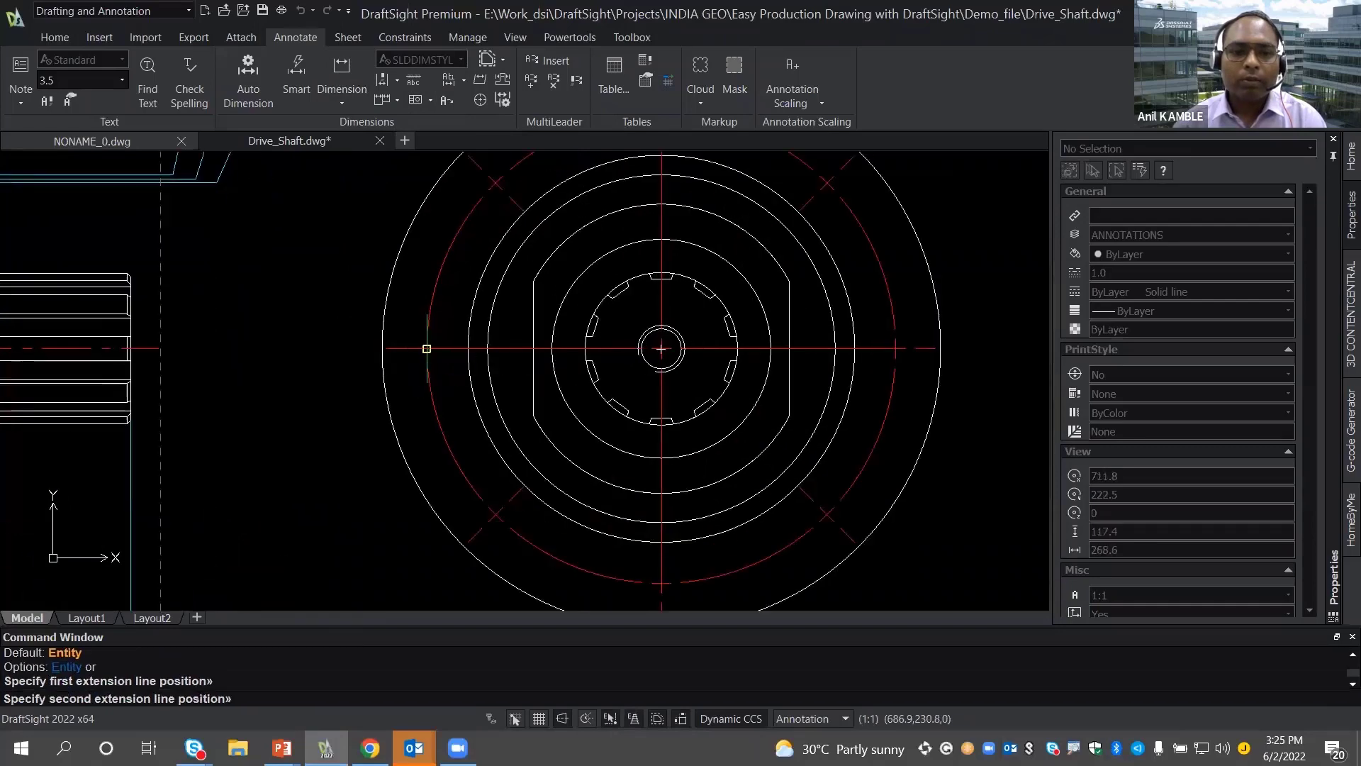
{"action": "left_click", "coordinate": [895, 348]}
{"action": "scroll", "coordinate": [892, 351], "scroll_direction": "down", "scroll_amount": 2}
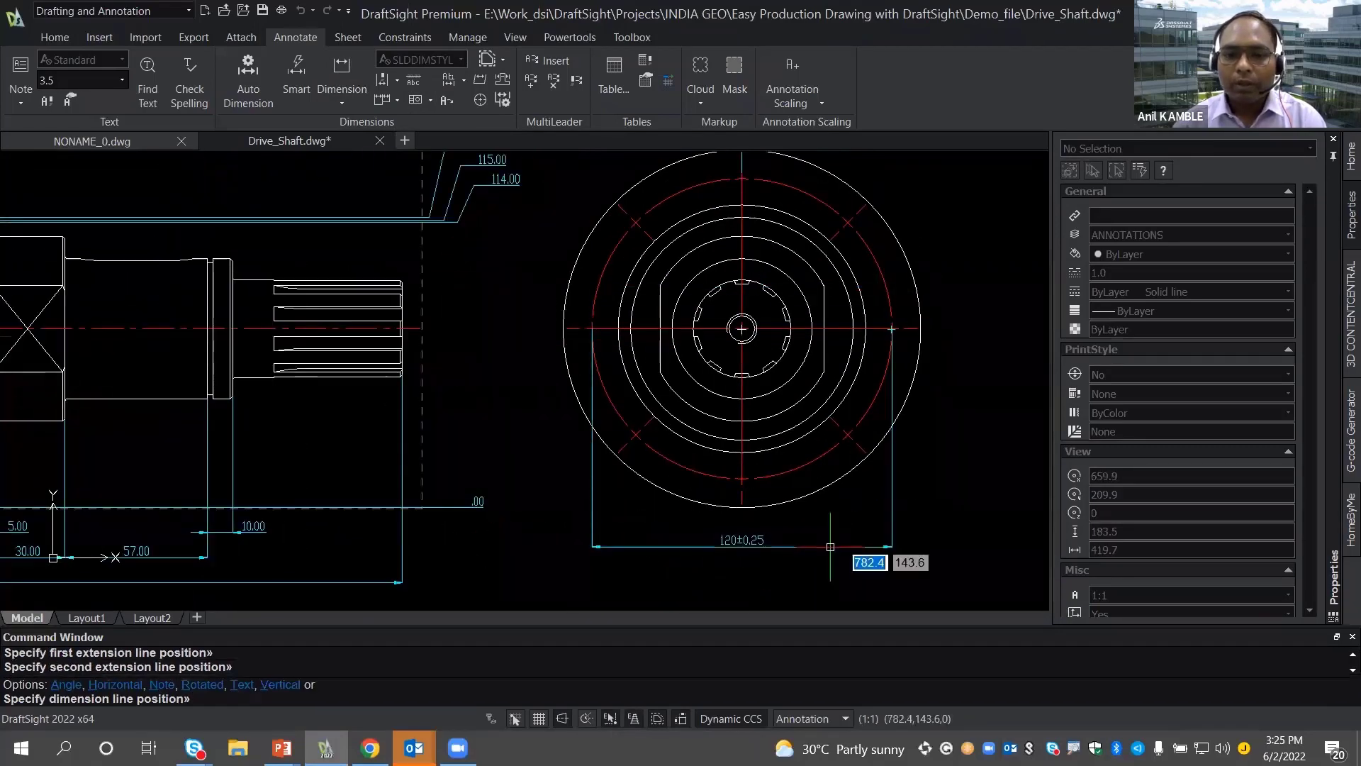
{"action": "left_click", "coordinate": [830, 547]}
- Add the suffix text PCD to the 120±0.25 bolt circle dimension below the end view
{"action": "middle_click_drag", "start_coordinate": [757, 546], "coordinate": [630, 462]}
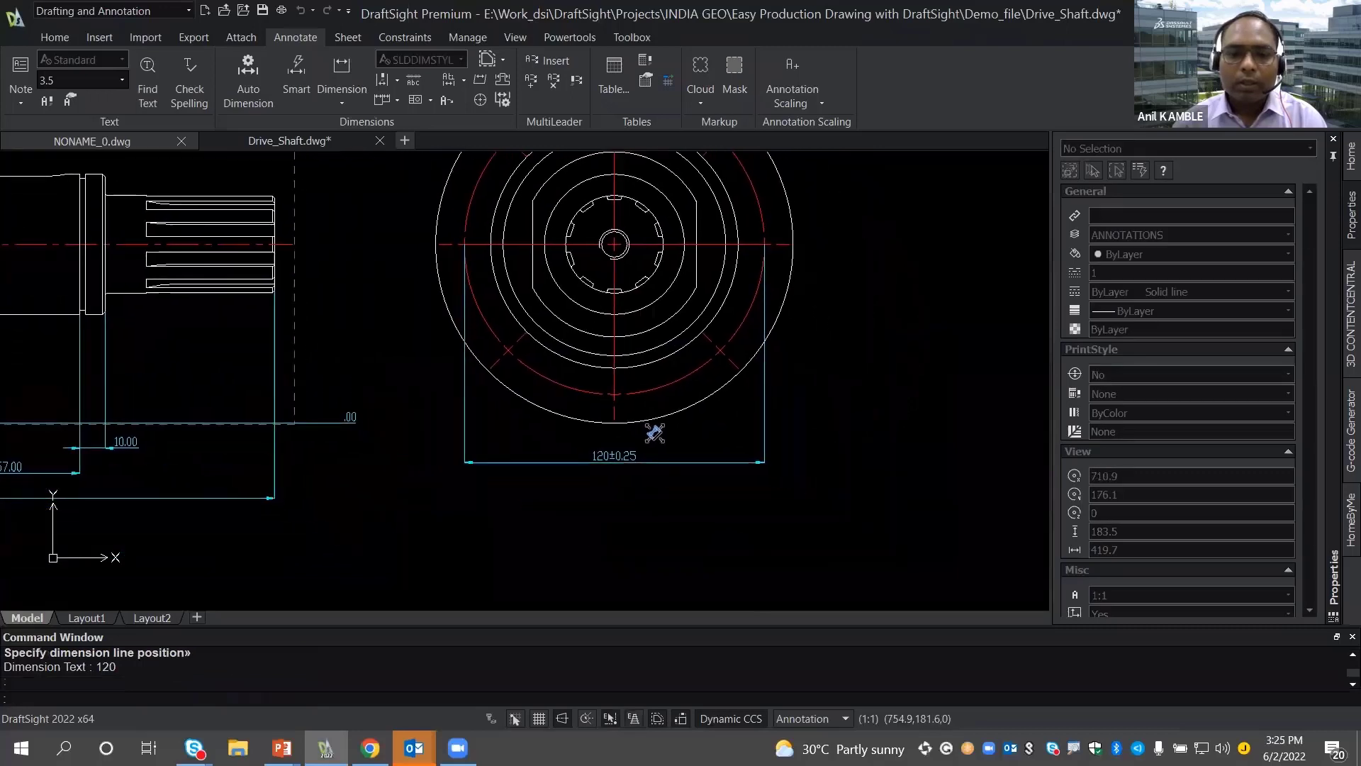
{"action": "scroll", "coordinate": [630, 463], "scroll_direction": "up", "scroll_amount": 1}
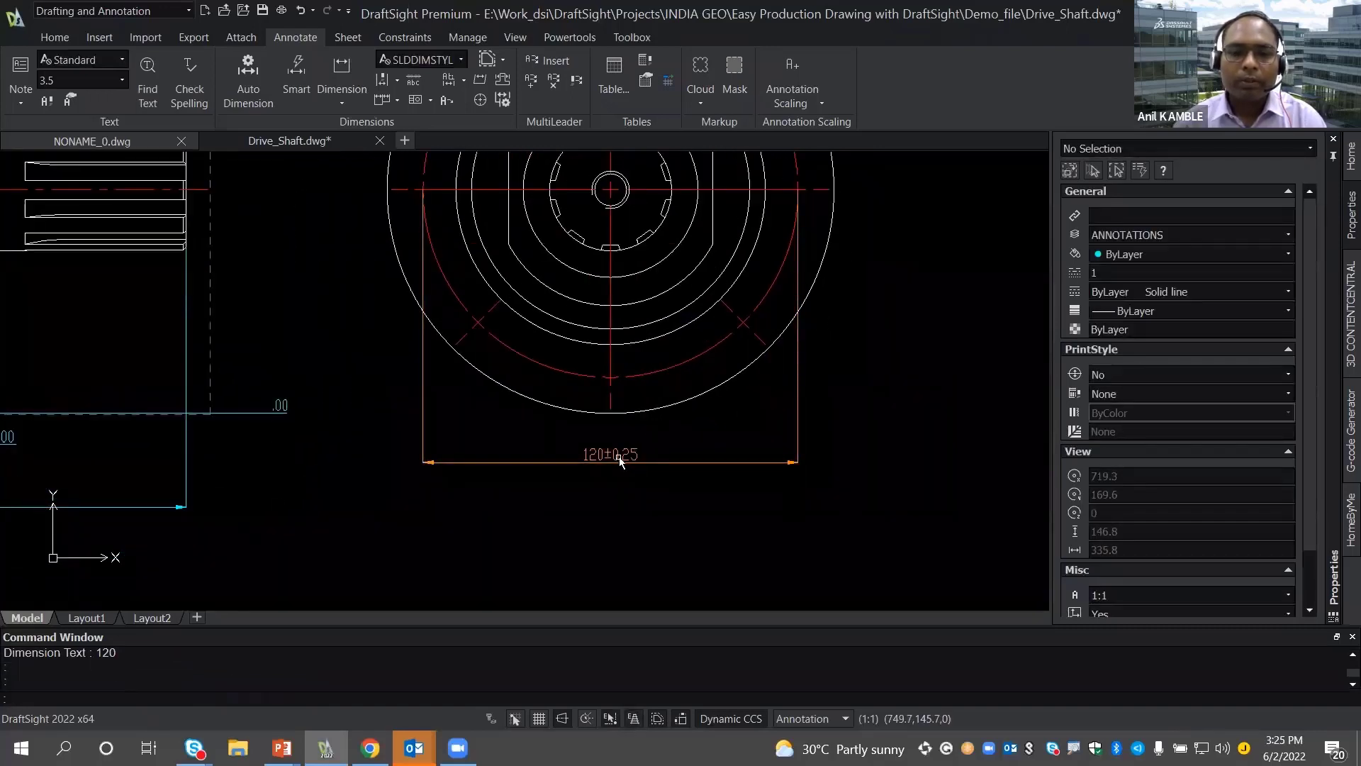
{"action": "left_click", "coordinate": [620, 462]}
{"action": "double_click", "coordinate": [656, 447]}
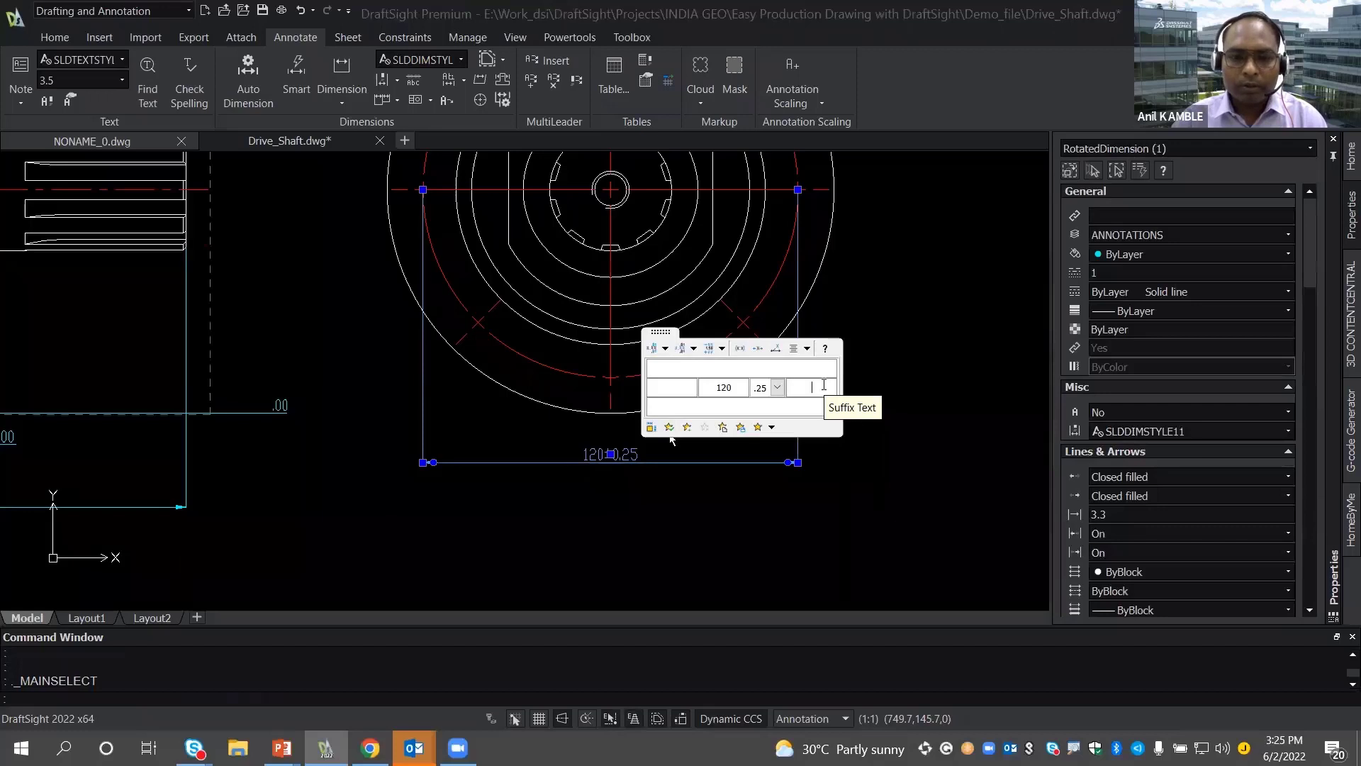
{"action": "type", "text": "PCD"}
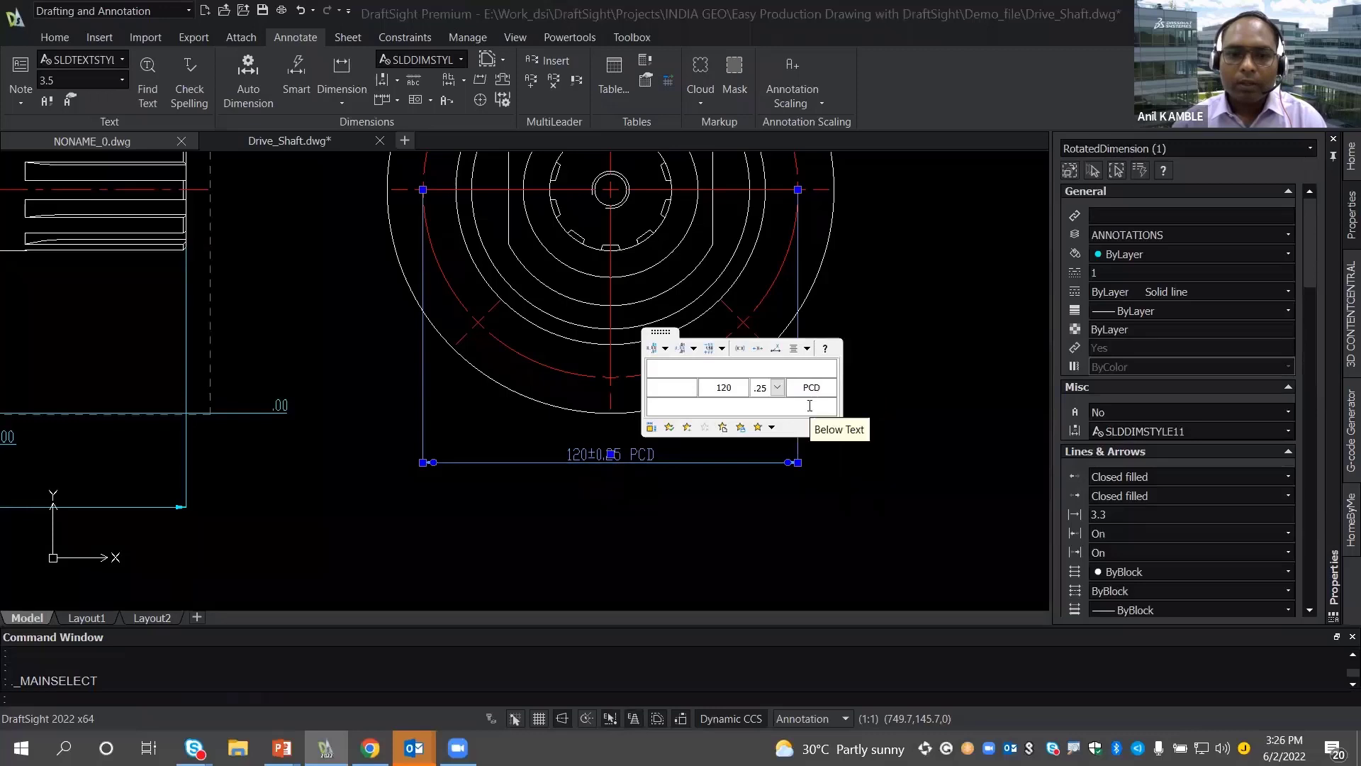
- Try the placeholder text qwdwd below the bolt circle dimension's value and clear it again
{"action": "left_click", "coordinate": [810, 406]}
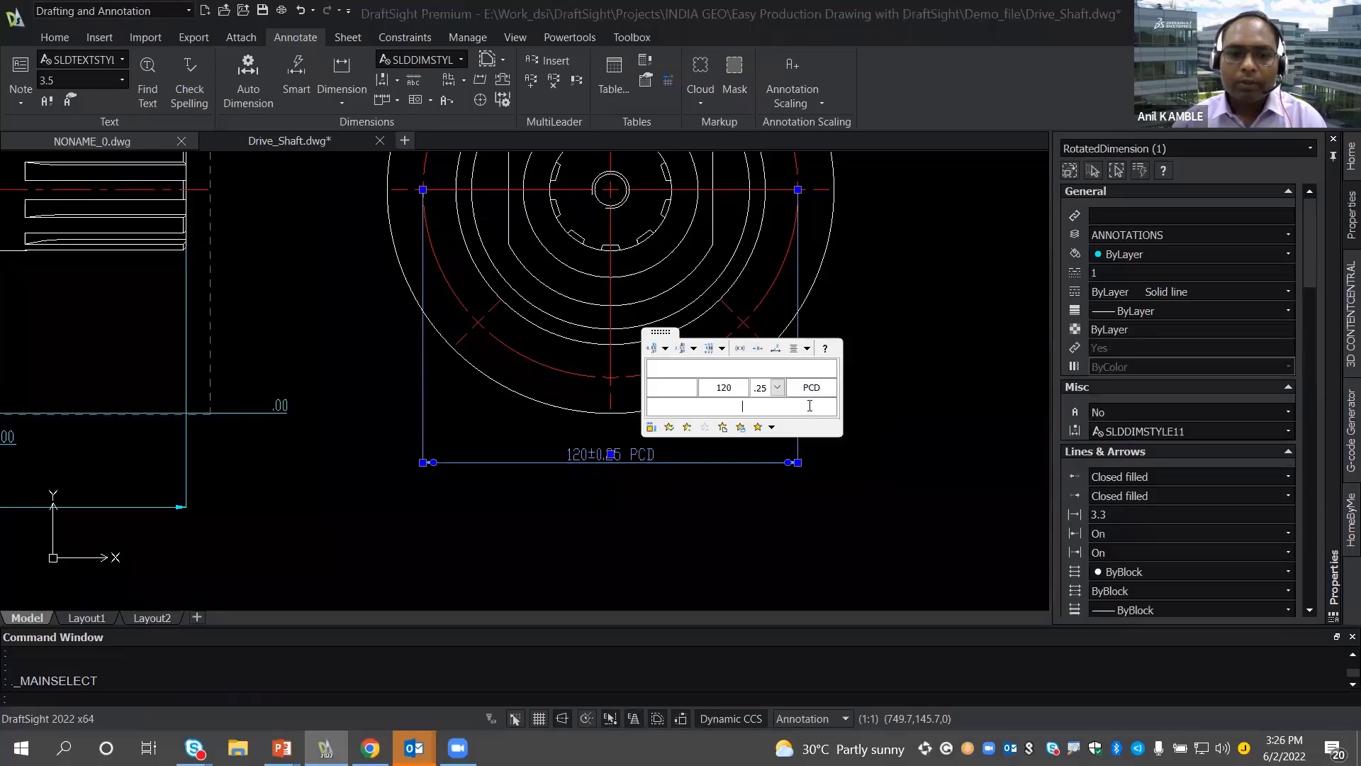
{"action": "type", "text": "qwdwd"}
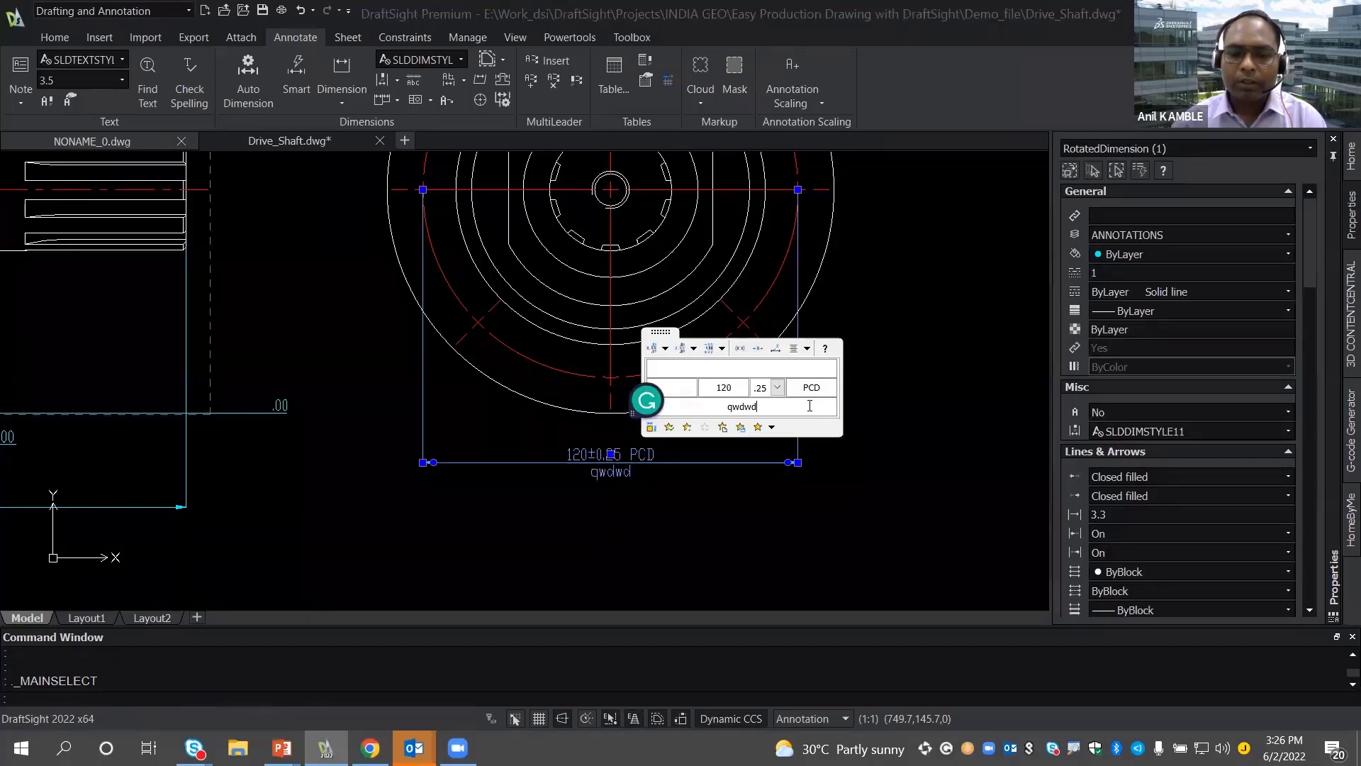
{"action": "key", "text": "BackSpace"}
{"action": "key", "text": "BackSpace"}
{"action": "key", "text": "BackSpace"}
{"action": "key", "text": "BackSpace"}
{"action": "key", "text": "BackSpace"}
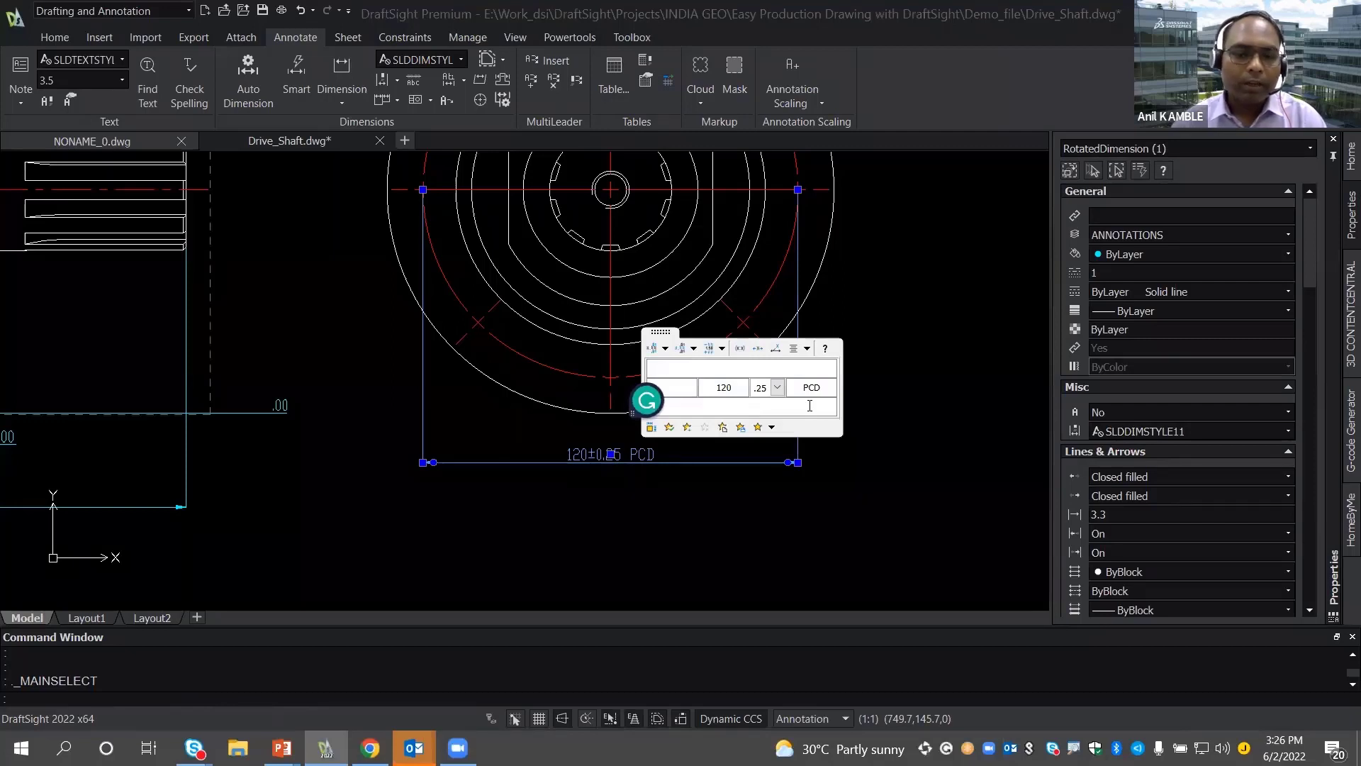
- Confirm the bolt circle dimension's text edit, deselect the dimension and return to an overview of all shaft views
{"action": "key", "text": "Return"}
{"action": "key", "text": "Escape"}
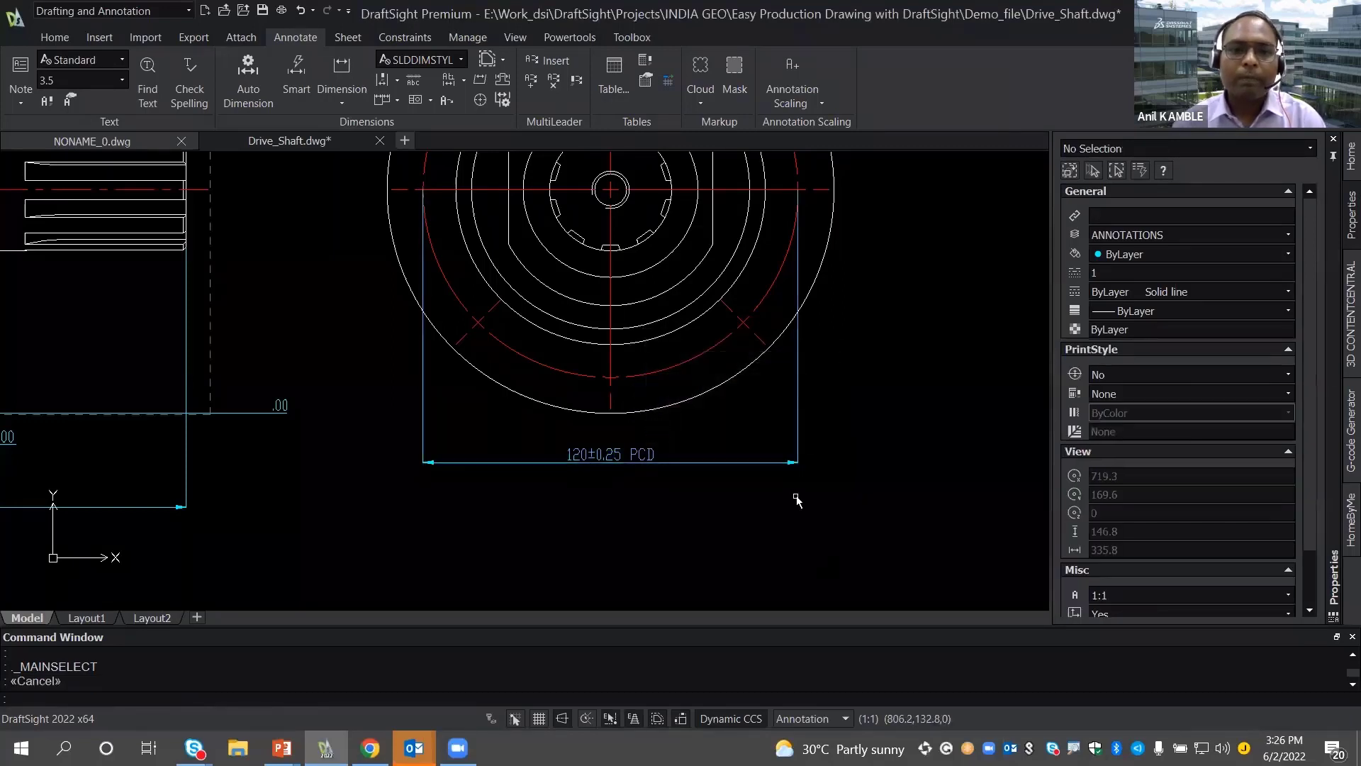
{"action": "scroll", "coordinate": [792, 486], "scroll_direction": "down", "scroll_amount": 3}
{"action": "scroll", "coordinate": [769, 408], "scroll_direction": "down", "scroll_amount": 4}
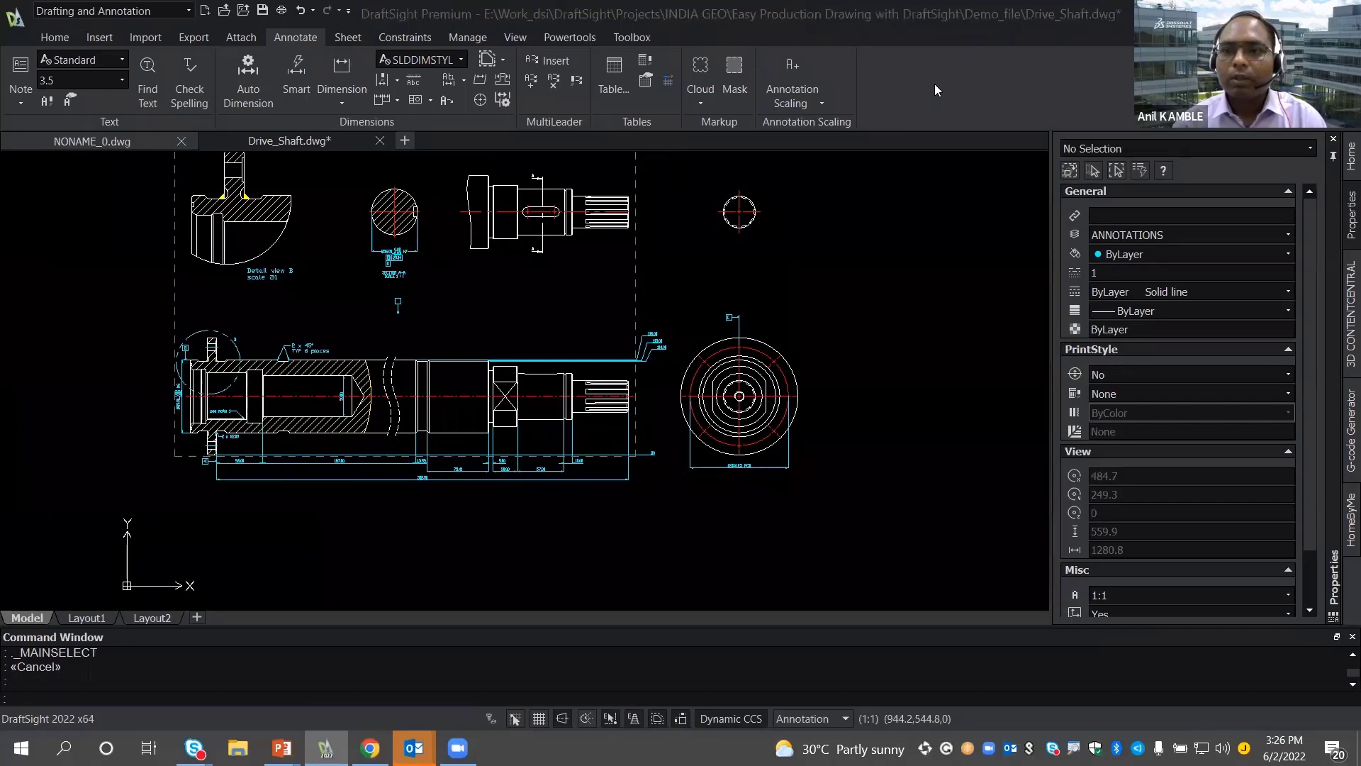
{"action": "middle_click_drag", "start_coordinate": [575, 277], "coordinate": [613, 309]}
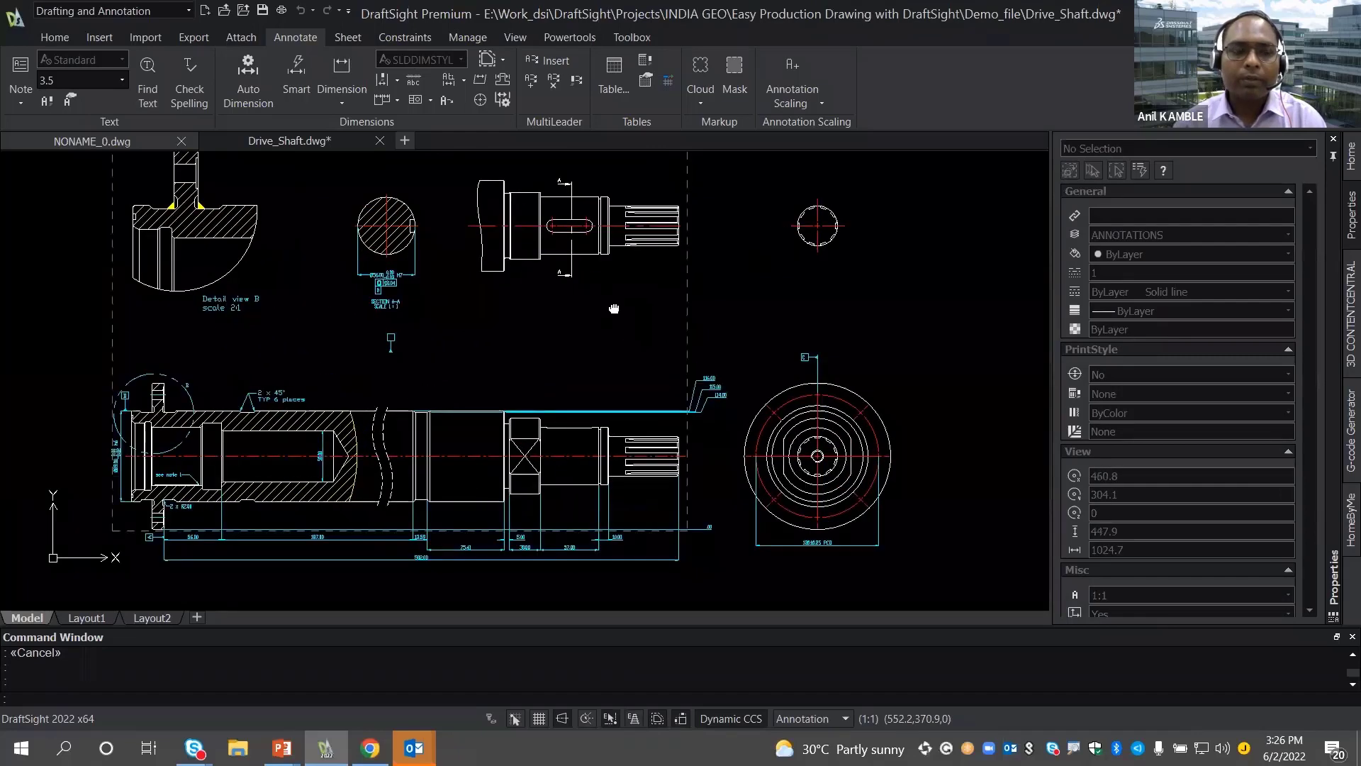
{"action": "middle_click_drag", "start_coordinate": [614, 308], "coordinate": [612, 318]}
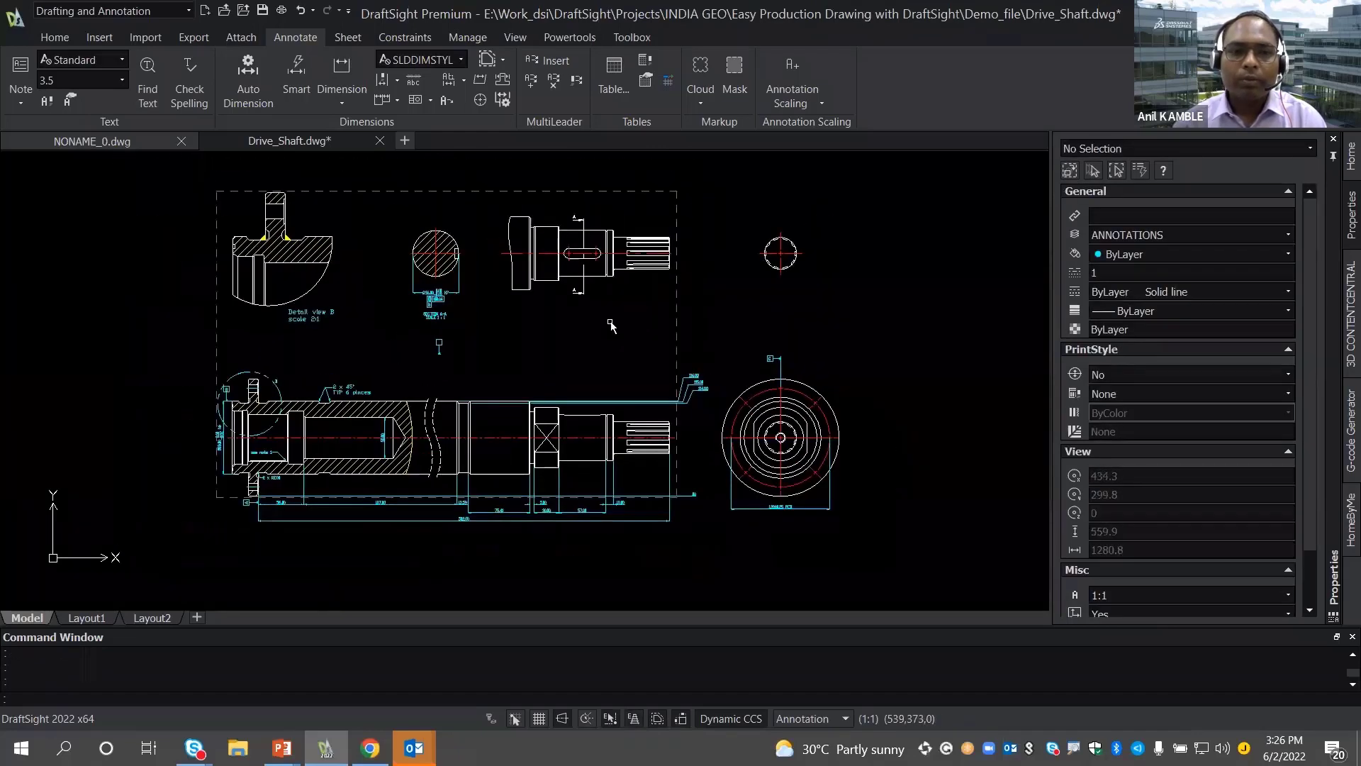
- Open the Toolbox standards and go through the basic standards ANSI Inch, ANSI Metric, BSI, DIN, ISO and JIS
{"action": "left_click", "coordinate": [633, 38]}
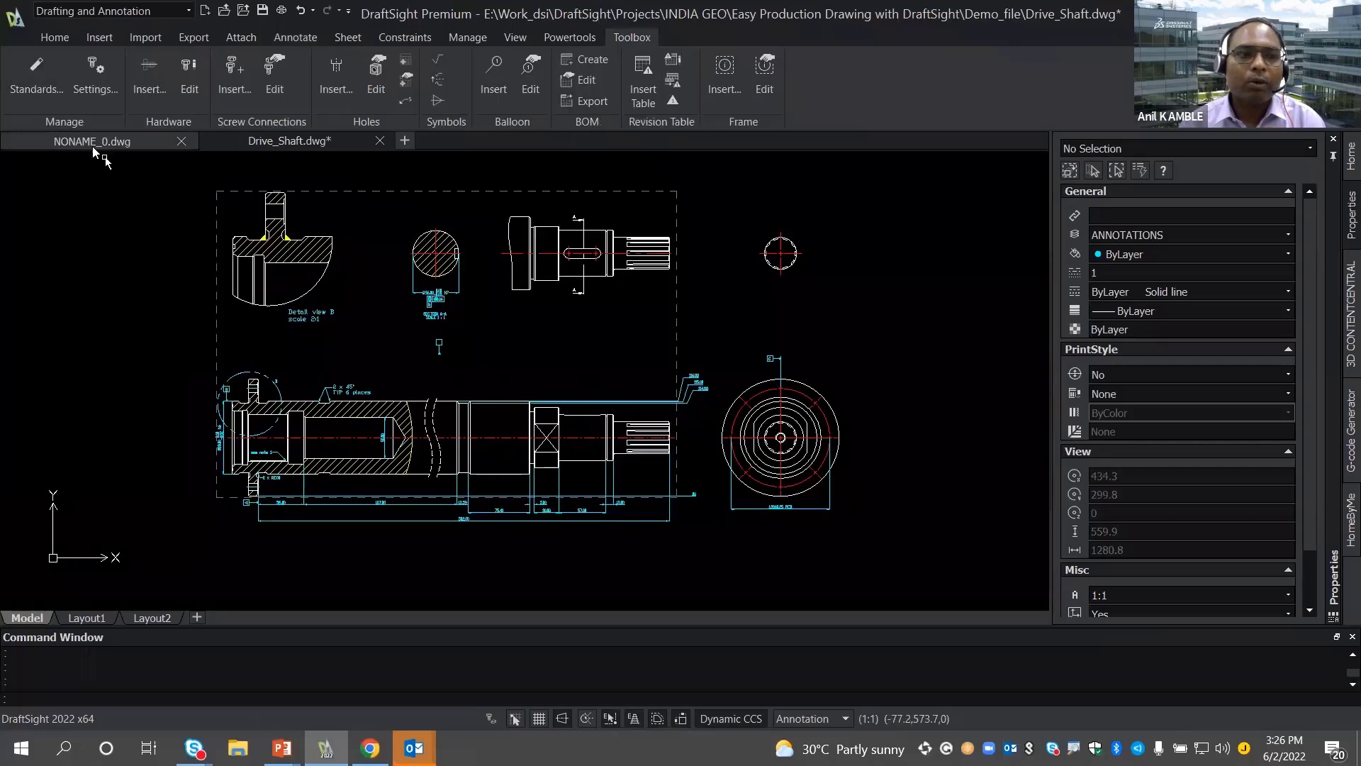
{"action": "left_click", "coordinate": [37, 85]}
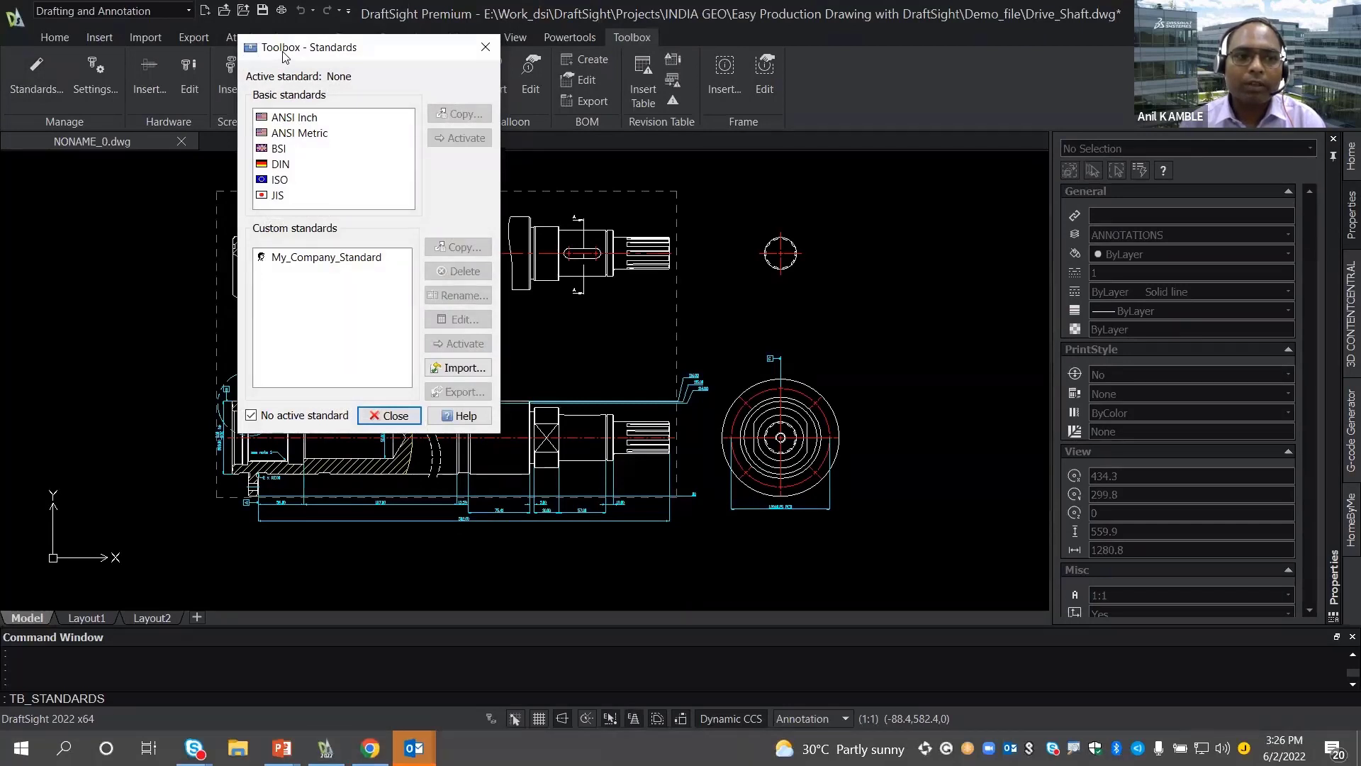
{"action": "left_click", "coordinate": [295, 119]}
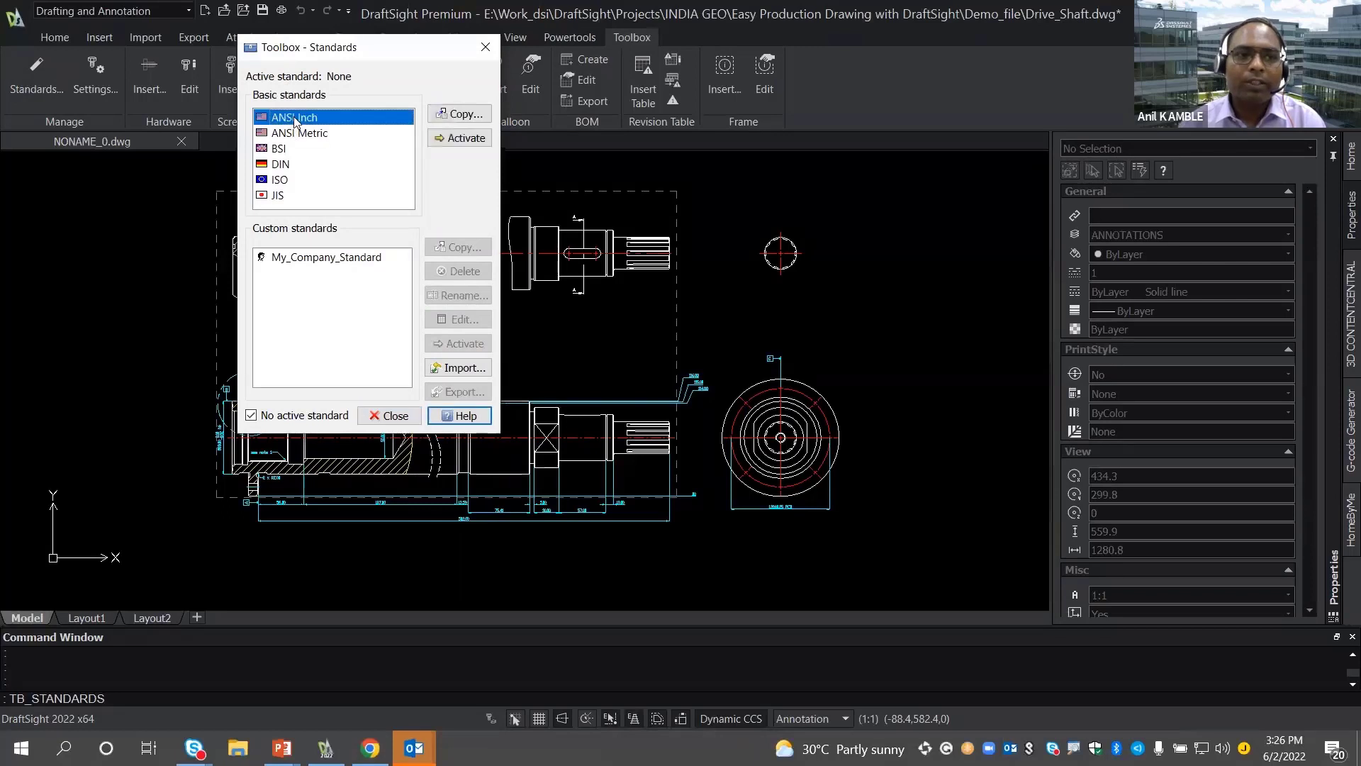
{"action": "left_click", "coordinate": [296, 135]}
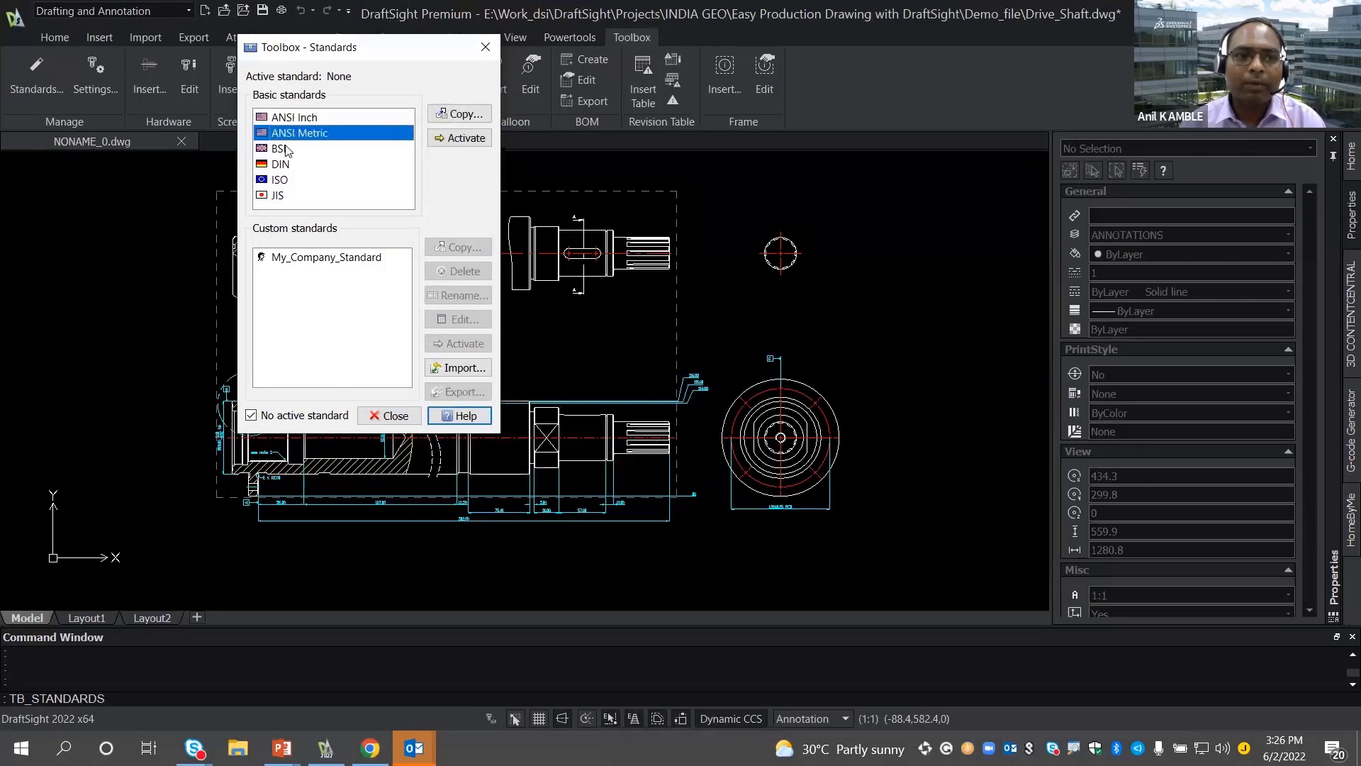
{"action": "left_click", "coordinate": [290, 149]}
{"action": "left_click", "coordinate": [285, 165]}
{"action": "left_click", "coordinate": [282, 179]}
{"action": "left_click", "coordinate": [281, 197]}
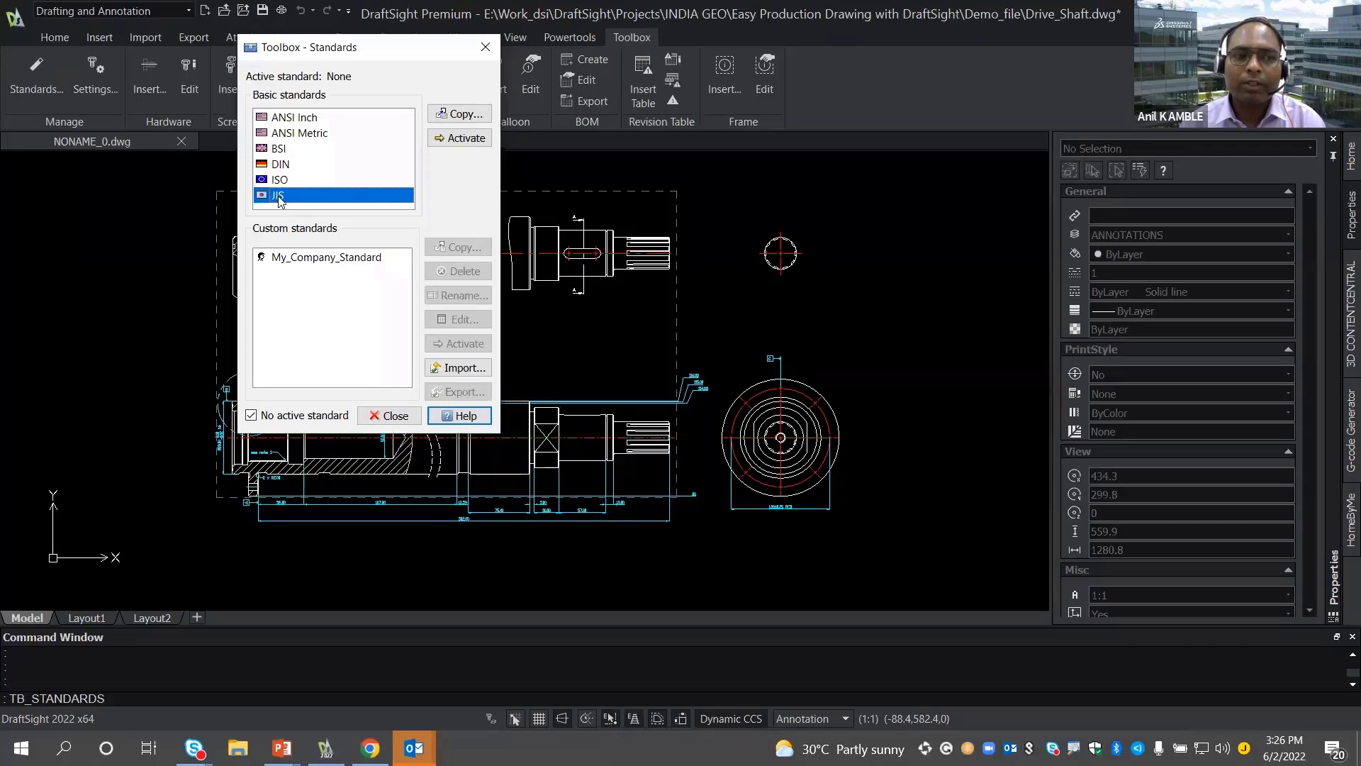
{"action": "left_click", "coordinate": [304, 133]}
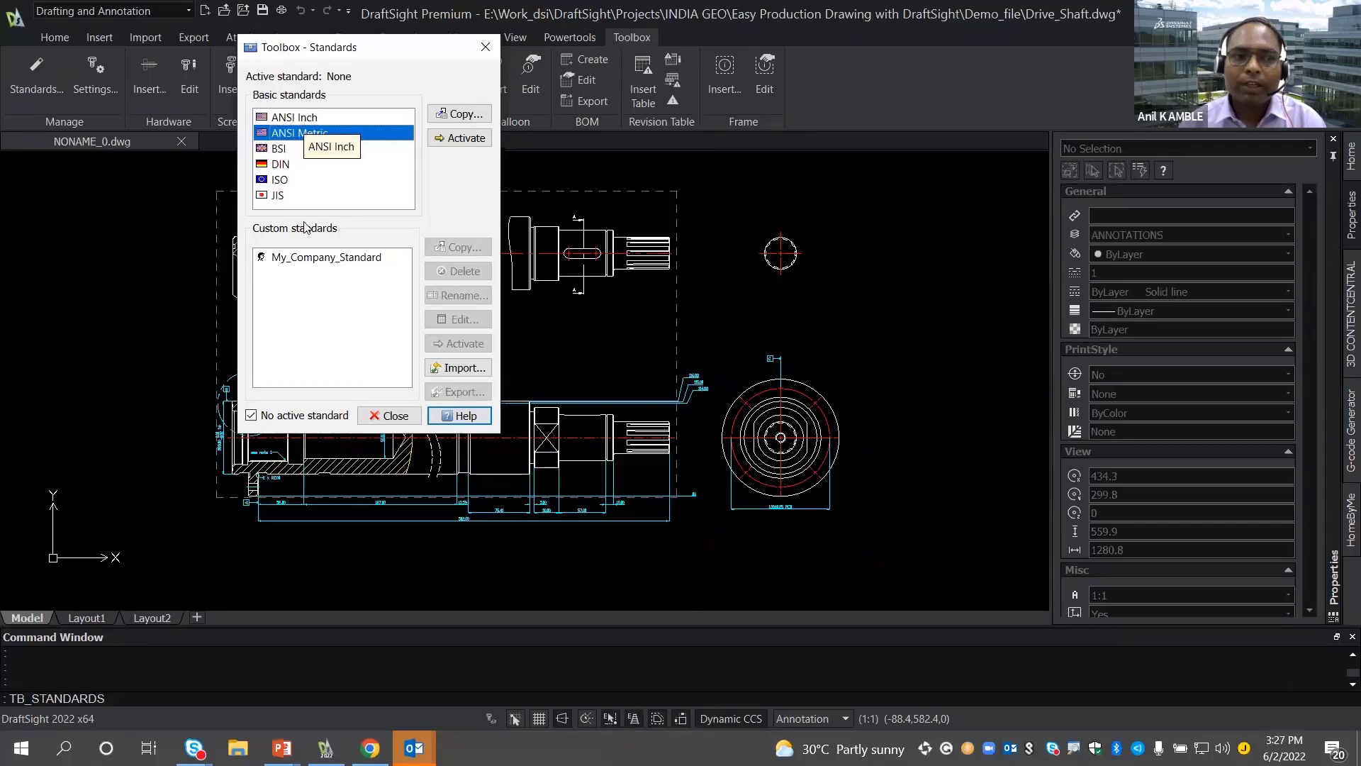
- Open the custom standard My_Company_Standard for editing and examine the M20 row of its counterbore Hex Bolt table
{"action": "left_click", "coordinate": [311, 257]}
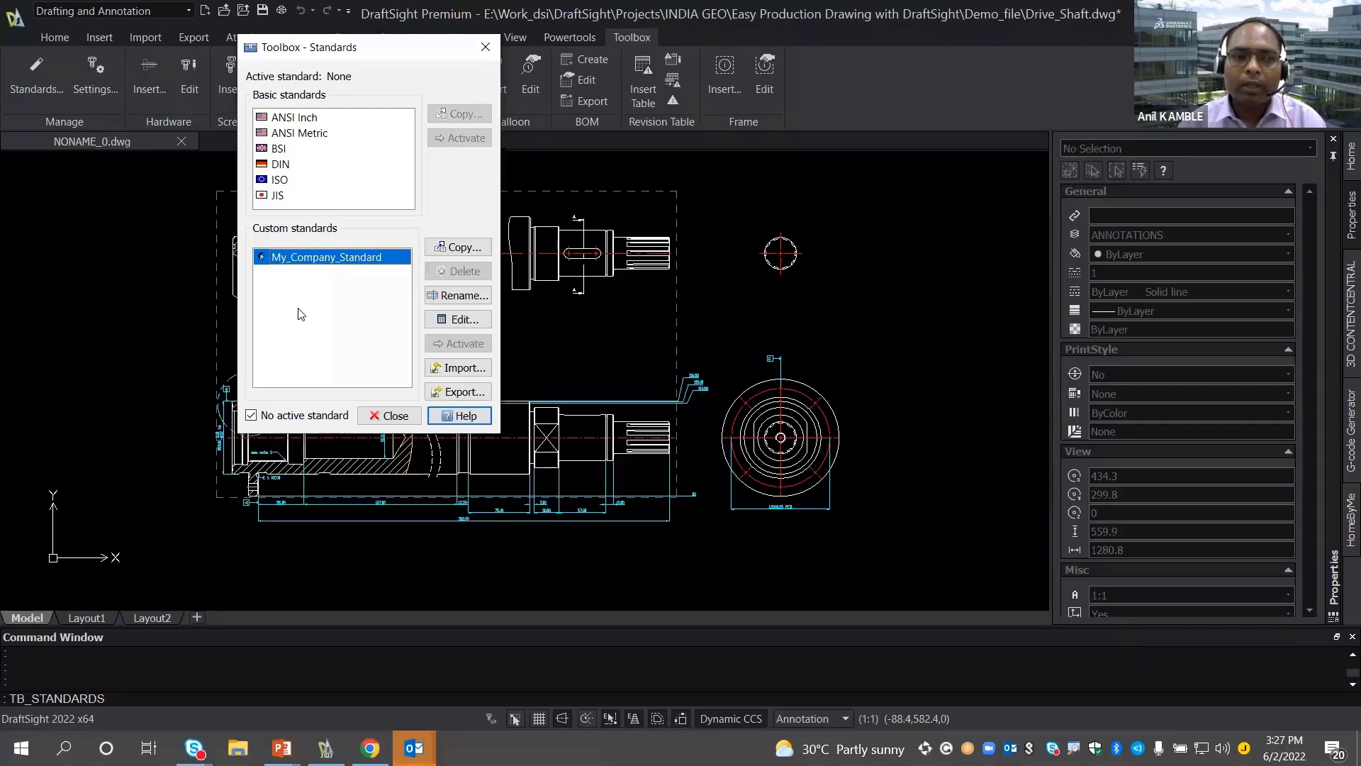
{"action": "left_click", "coordinate": [458, 320]}
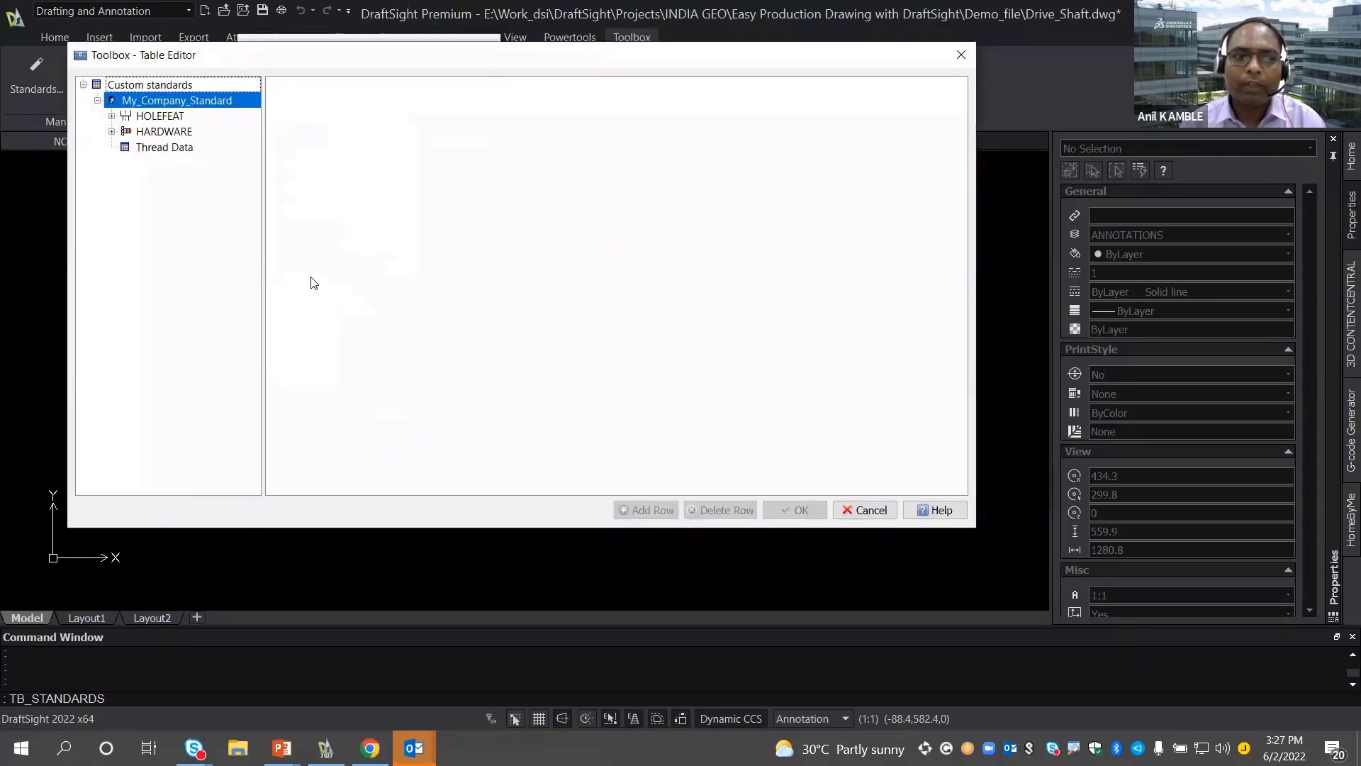
{"action": "left_click", "coordinate": [111, 116]}
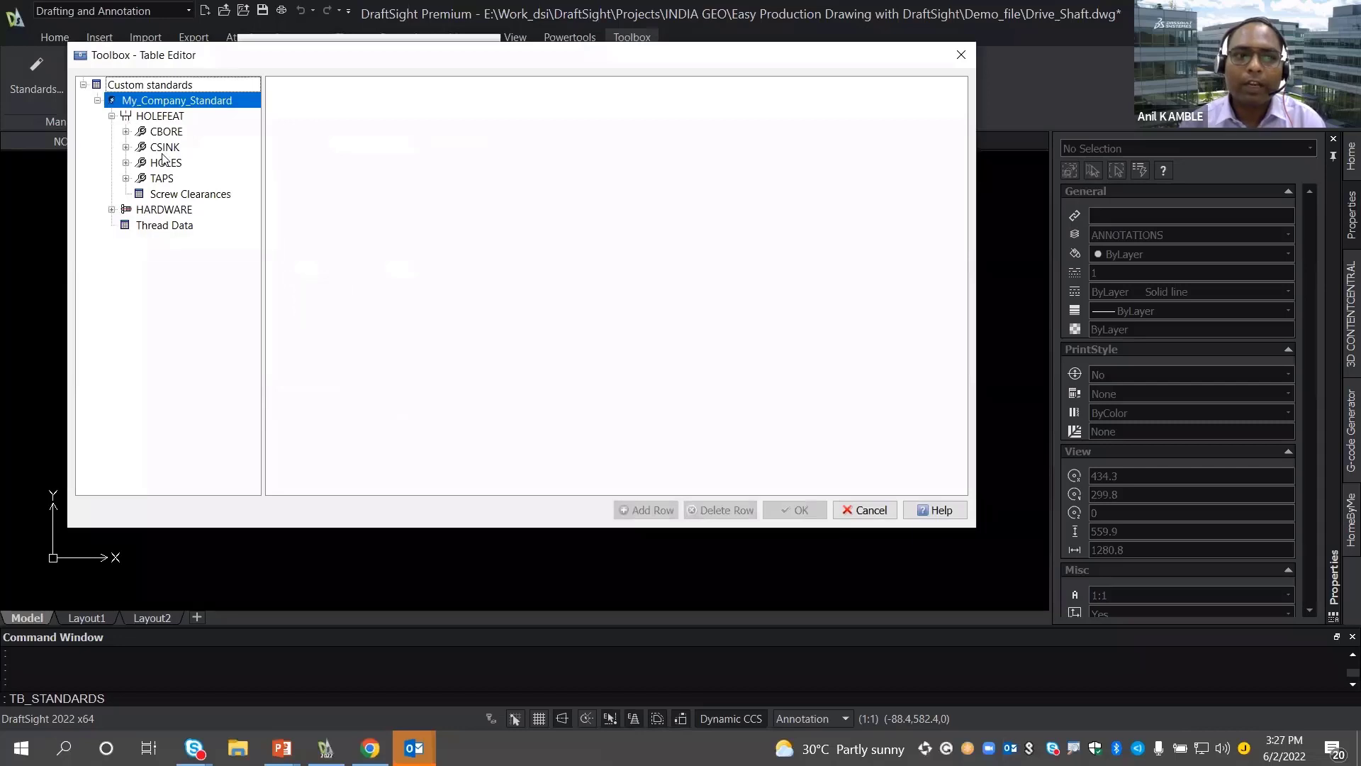
{"action": "left_click", "coordinate": [126, 132]}
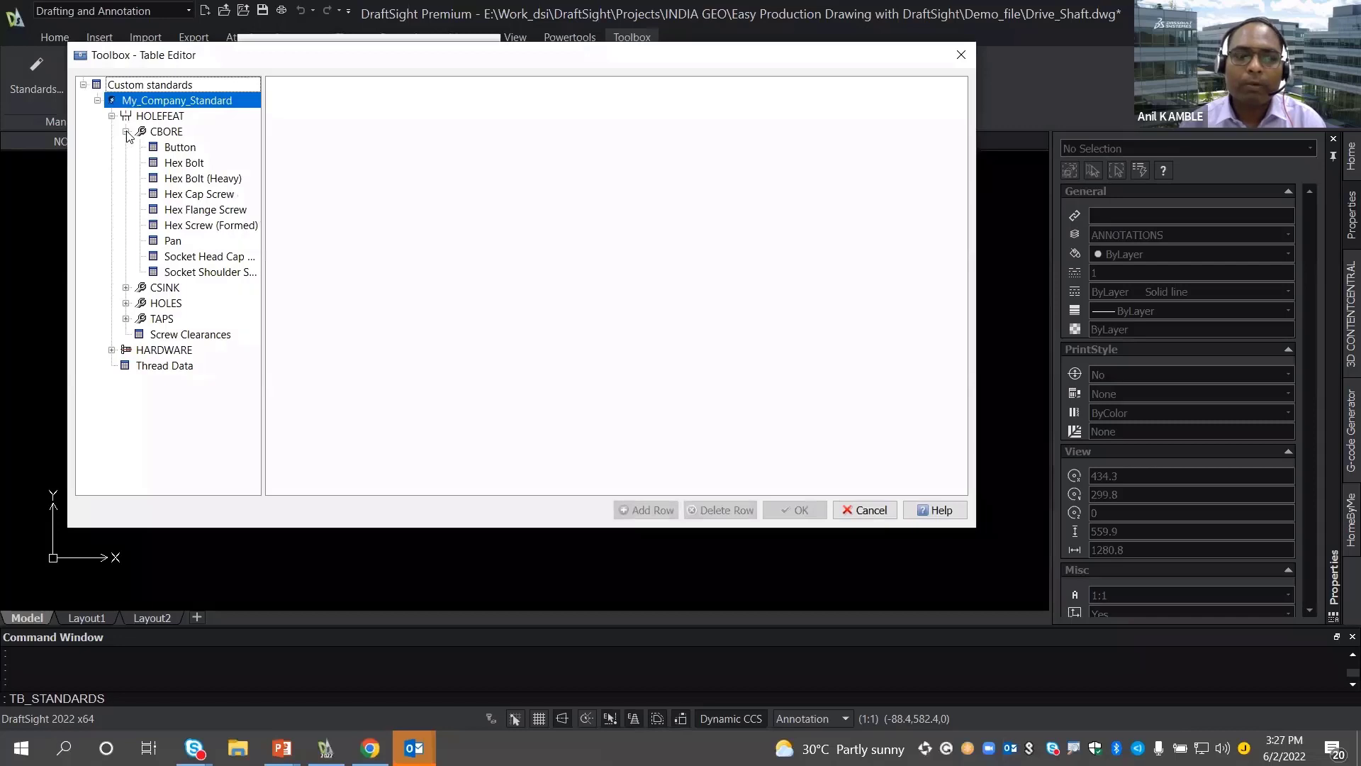
{"action": "left_click", "coordinate": [185, 165]}
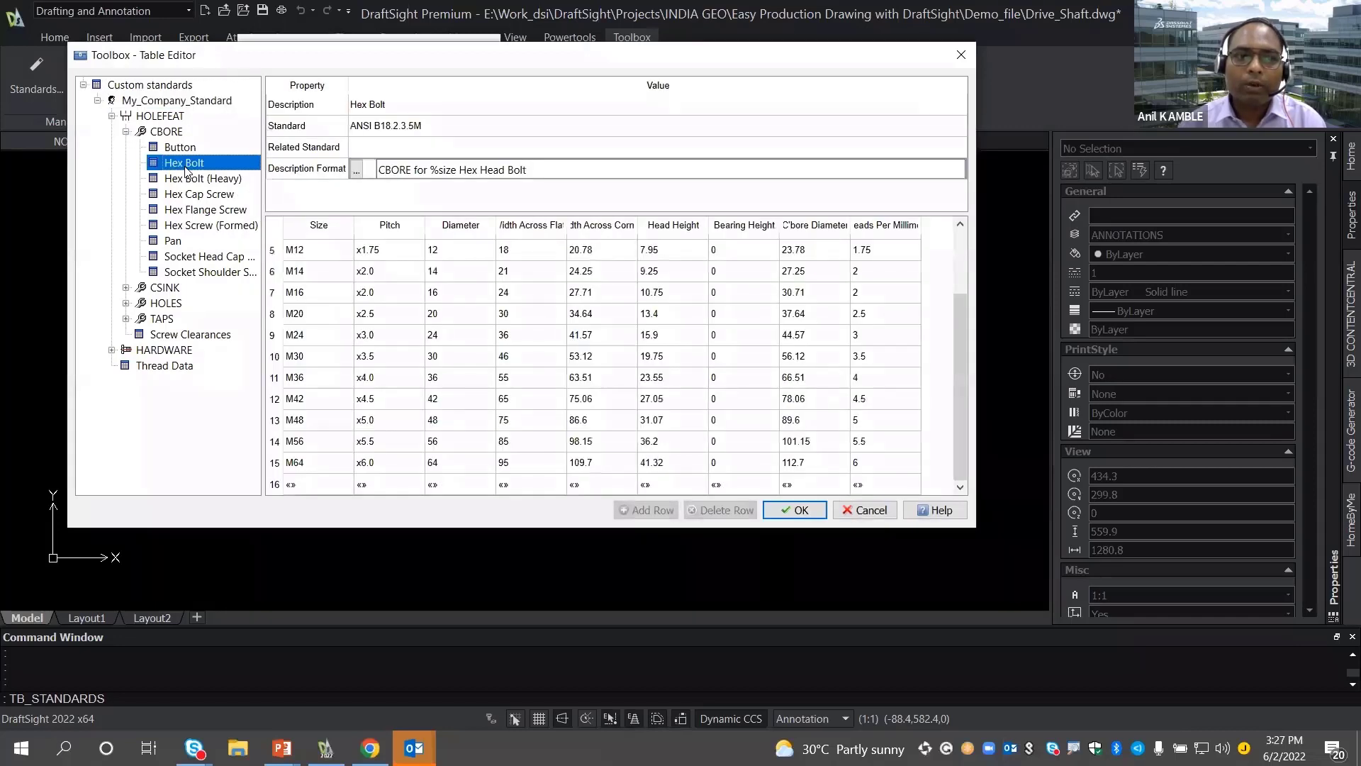
{"action": "left_click", "coordinate": [307, 317]}
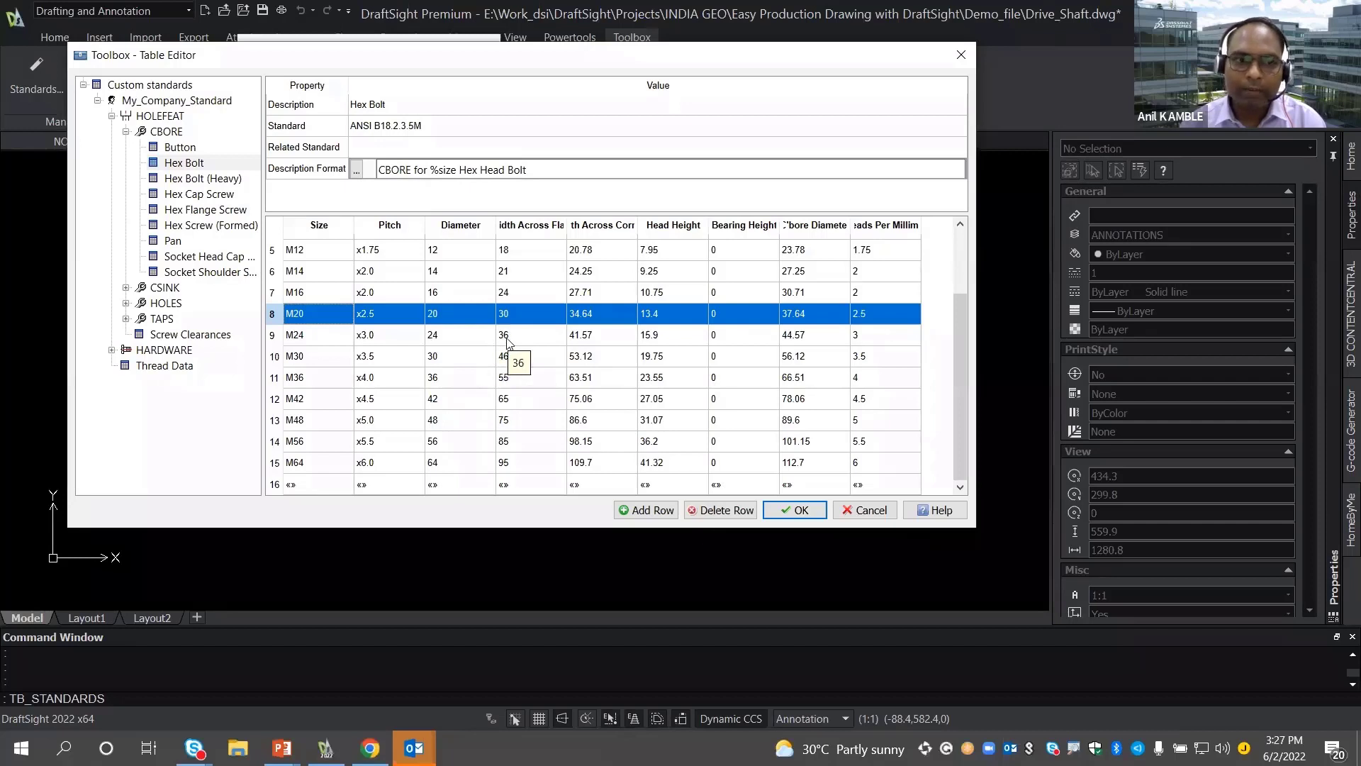
- Examine the Flat Head (90) bolt table under the standard's hardware, then leave the table editor and standards without changes
{"action": "left_click", "coordinate": [125, 132]}
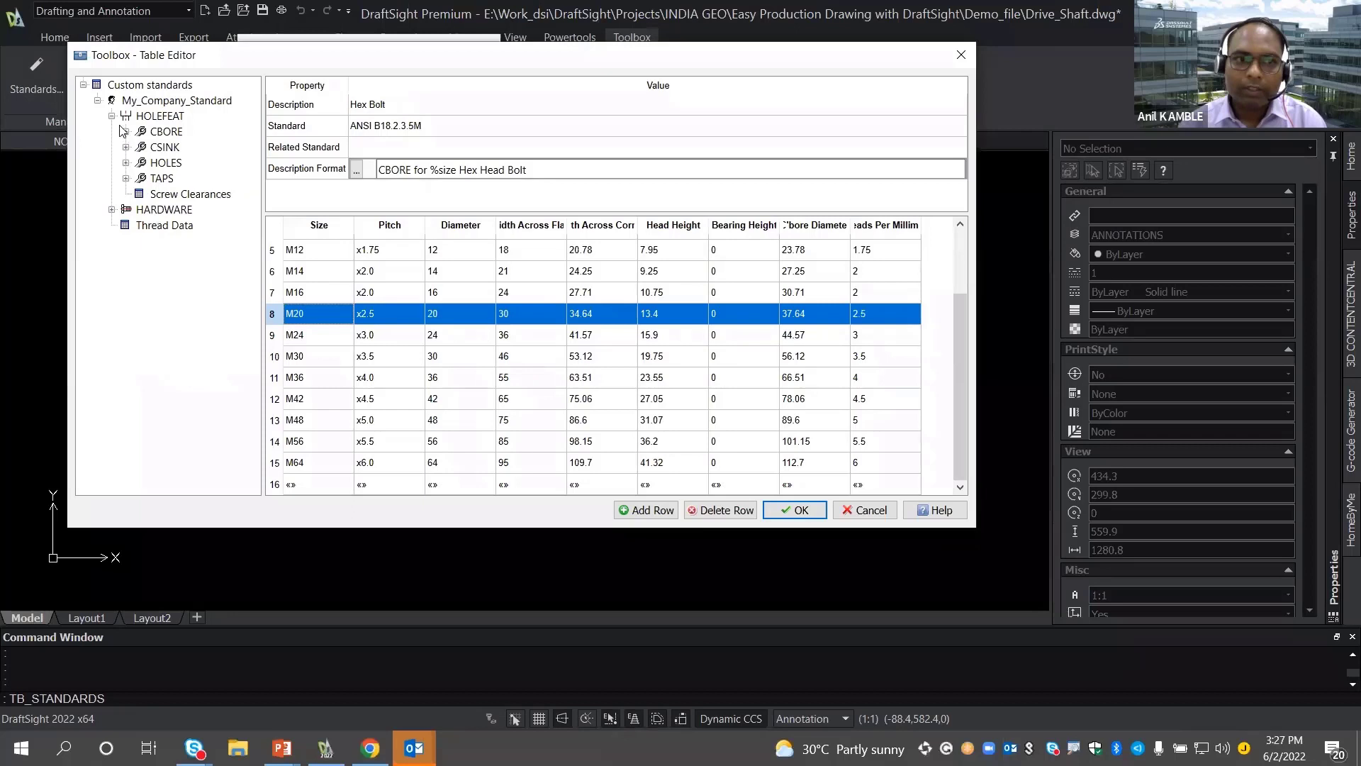
{"action": "left_click", "coordinate": [112, 210]}
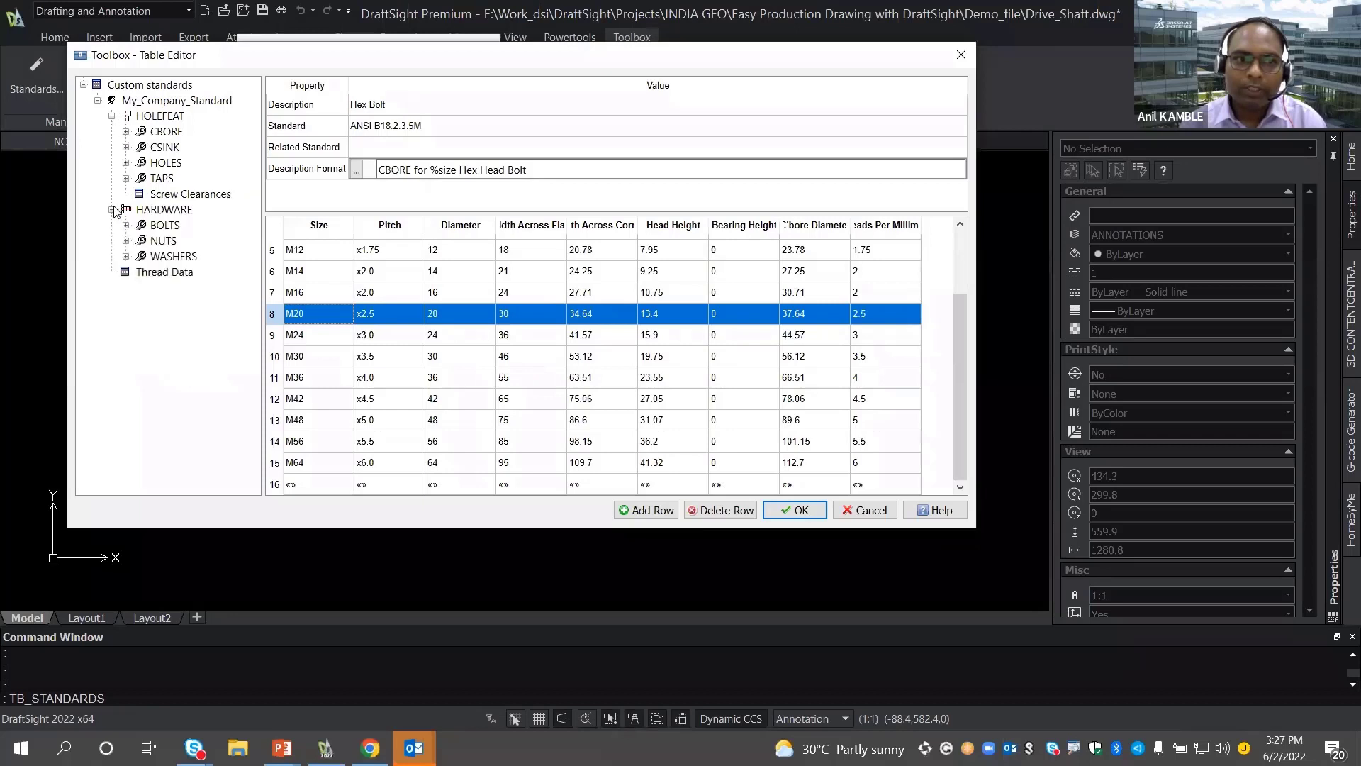
{"action": "left_click", "coordinate": [157, 227]}
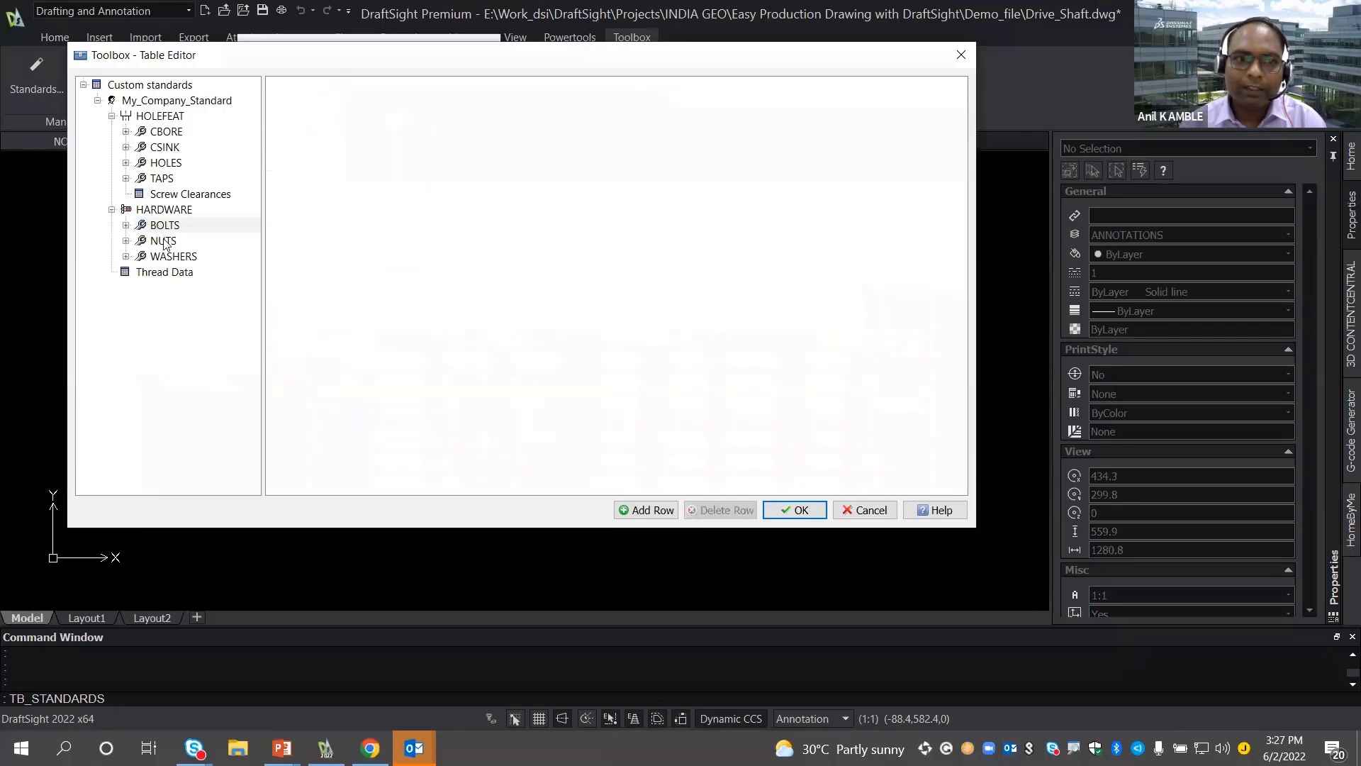
{"action": "left_click", "coordinate": [126, 226]}
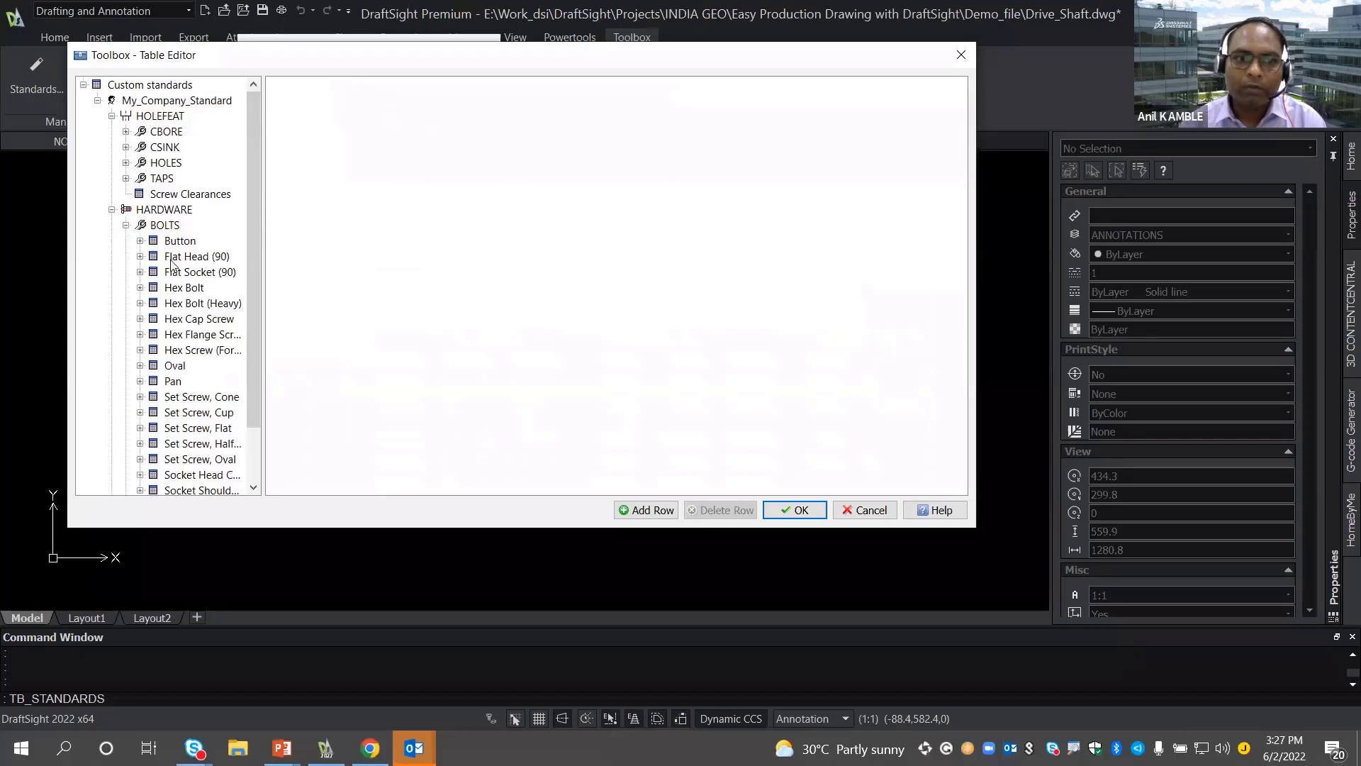
{"action": "left_click", "coordinate": [172, 257]}
{"action": "left_click", "coordinate": [125, 225]}
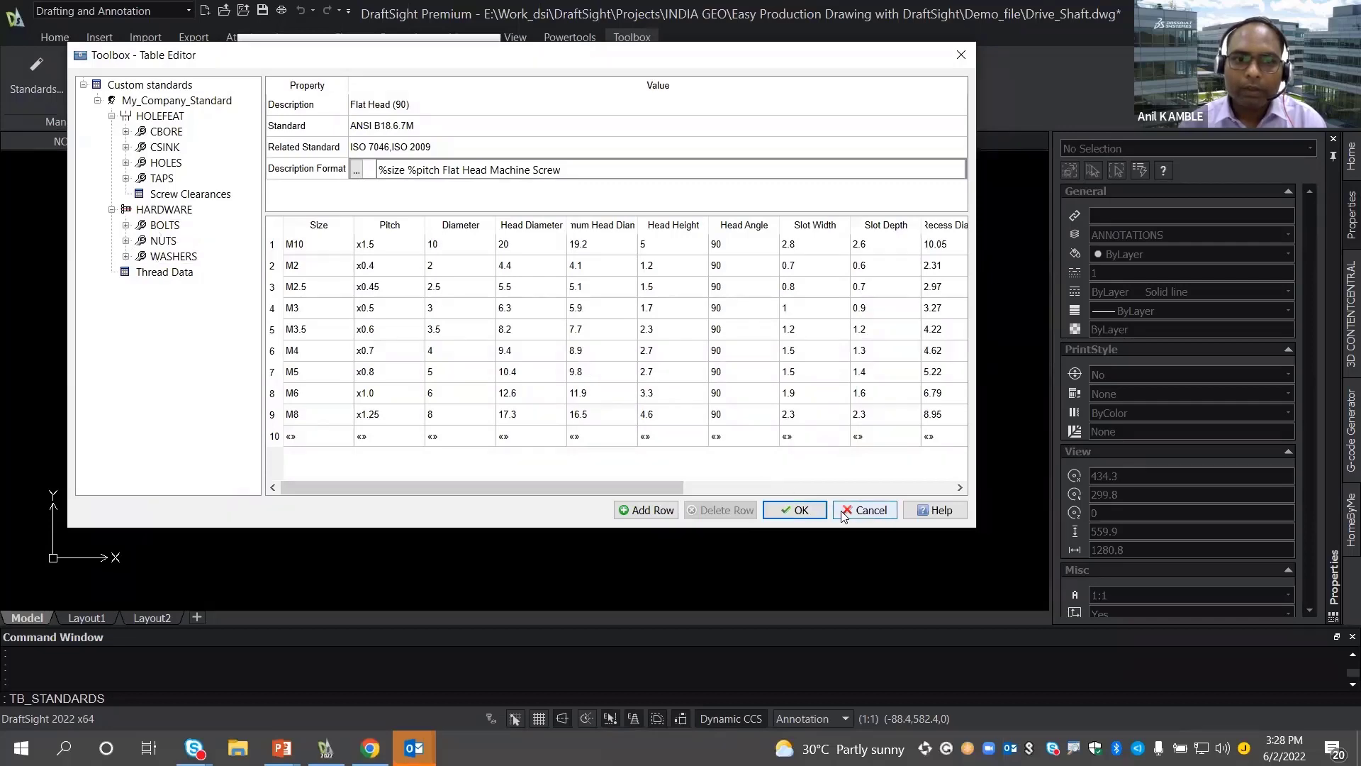
{"action": "left_click", "coordinate": [865, 510]}
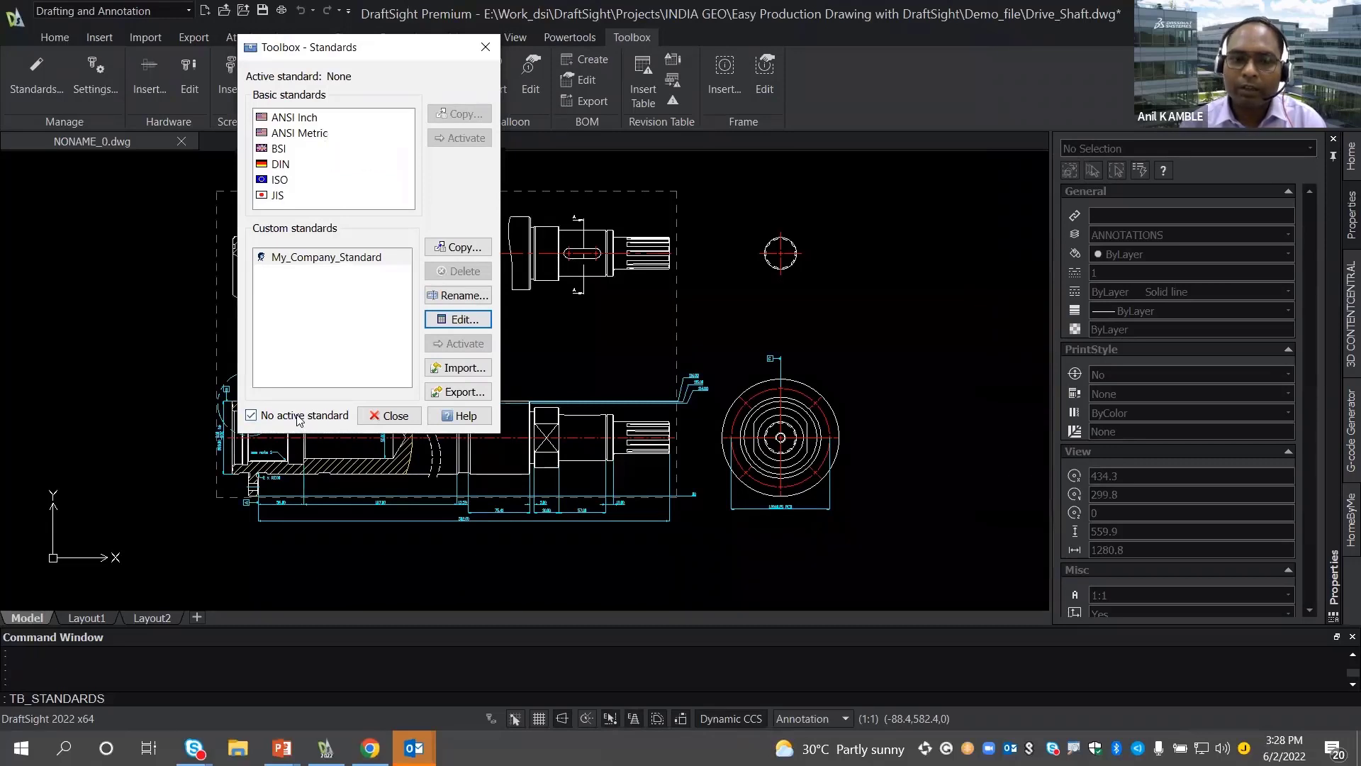
{"action": "left_click", "coordinate": [383, 416]}
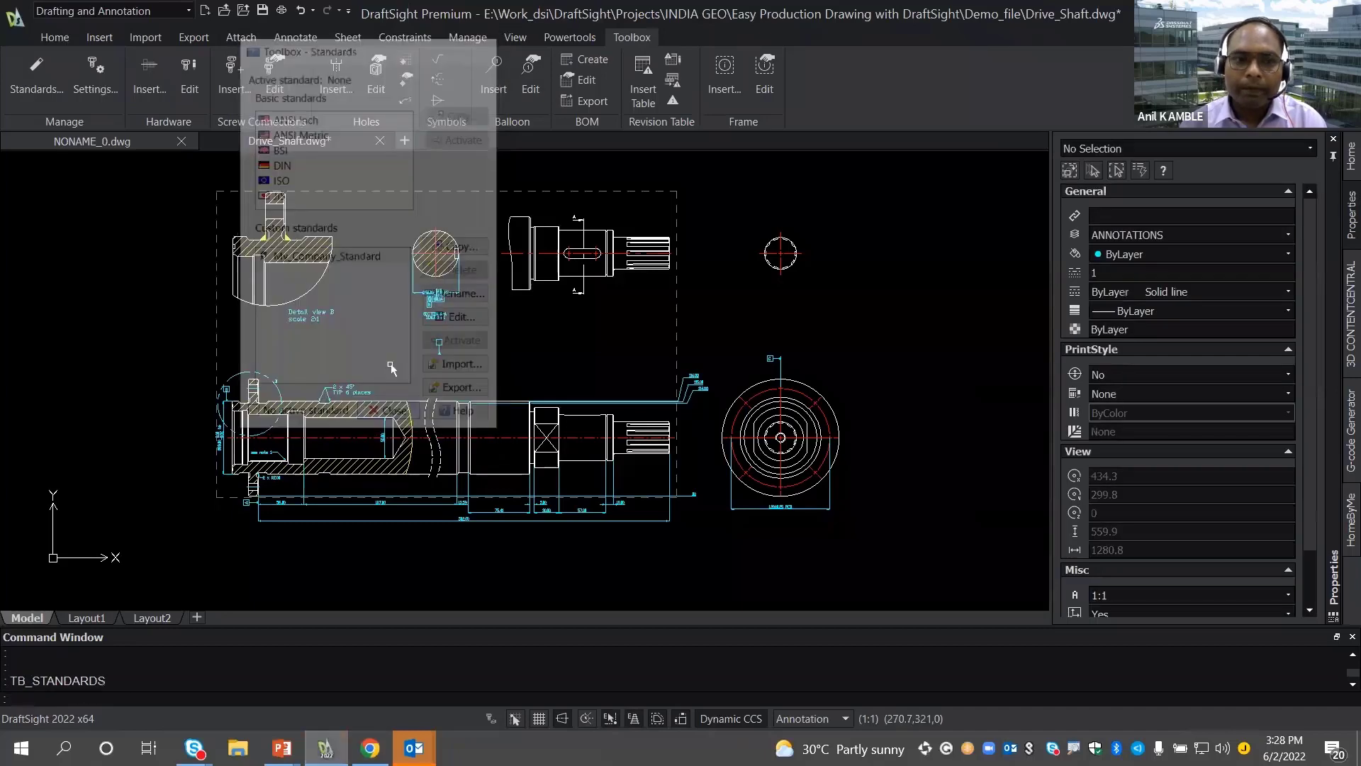
- Start a Toolbox screw connection for the flange hole in detail view B using My_Company_Standard, type Hex Bolt and size M8x1.25
{"action": "middle_click_drag", "start_coordinate": [362, 355], "coordinate": [400, 361]}
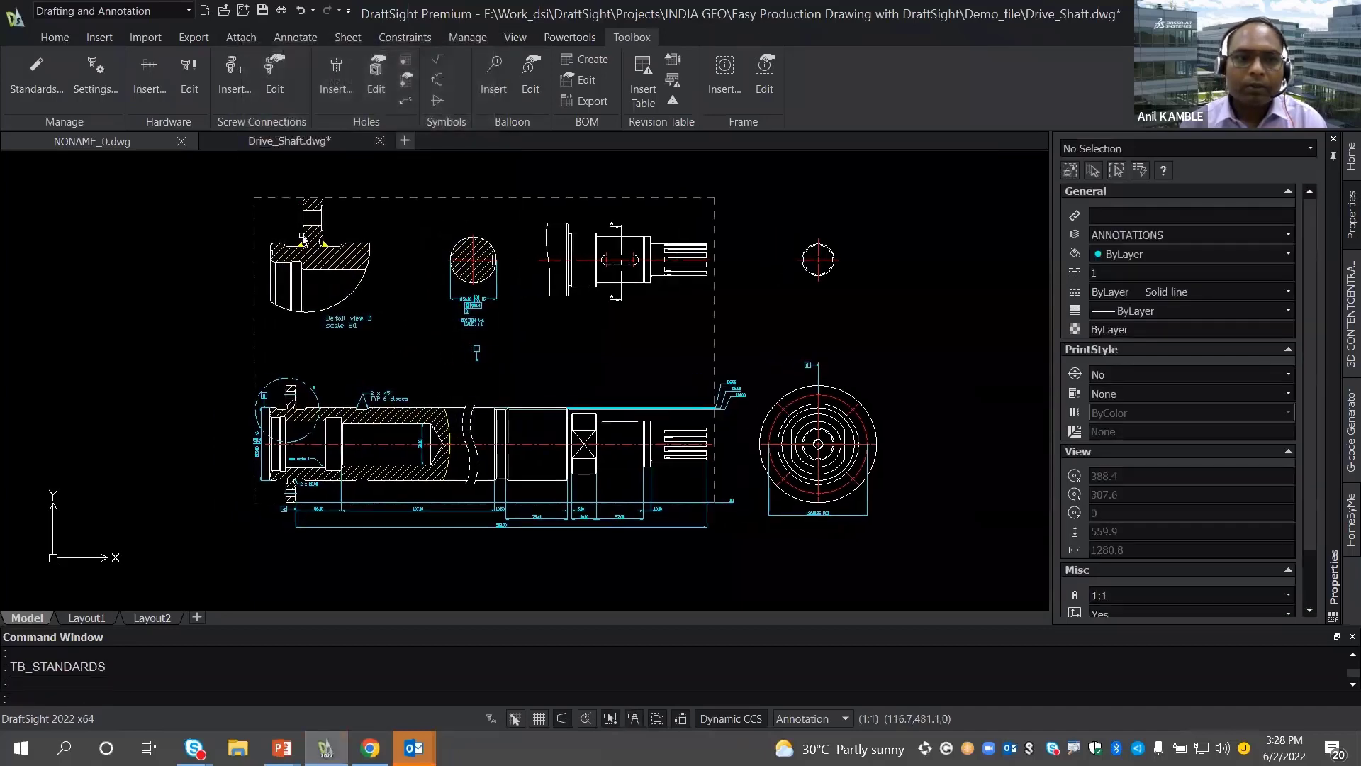
{"action": "scroll", "coordinate": [303, 241], "scroll_direction": "up", "scroll_amount": 5}
{"action": "middle_click_drag", "start_coordinate": [267, 222], "coordinate": [277, 283]}
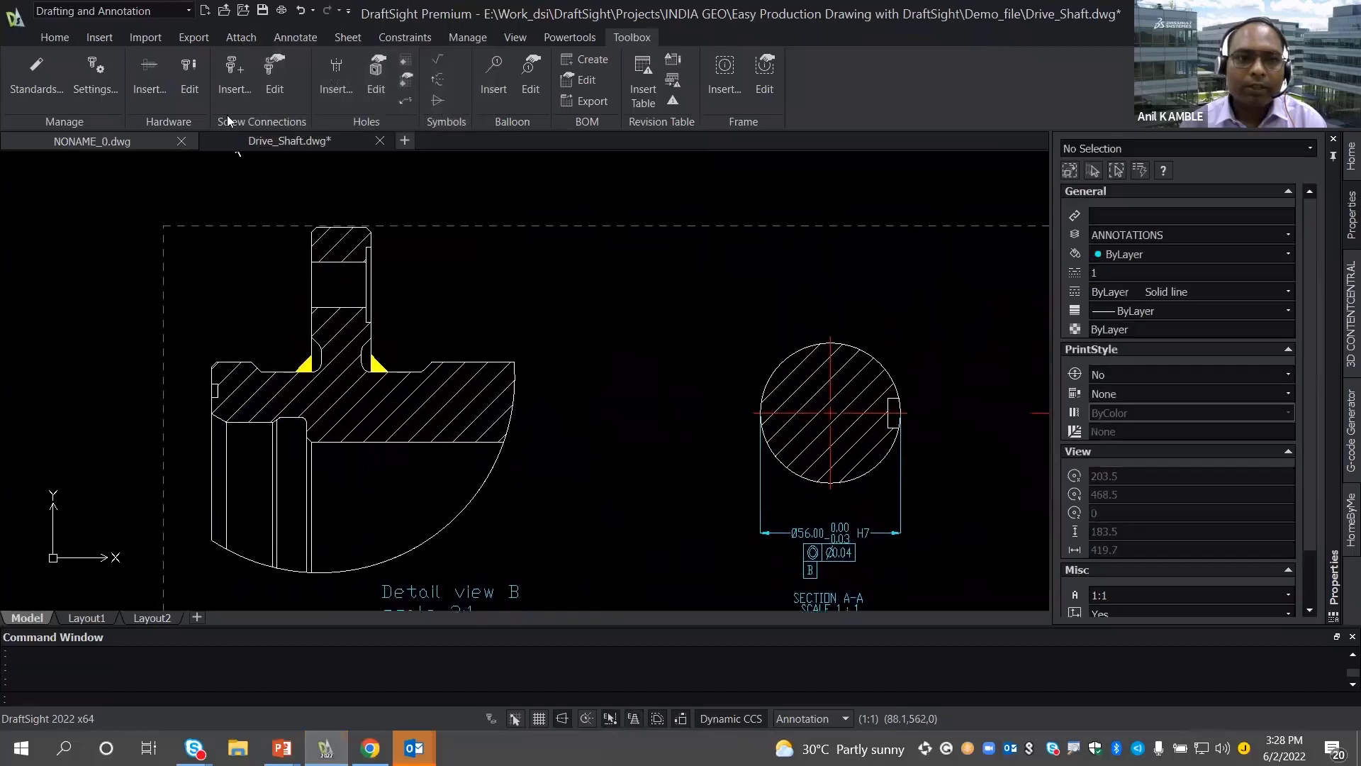
{"action": "left_click", "coordinate": [226, 74]}
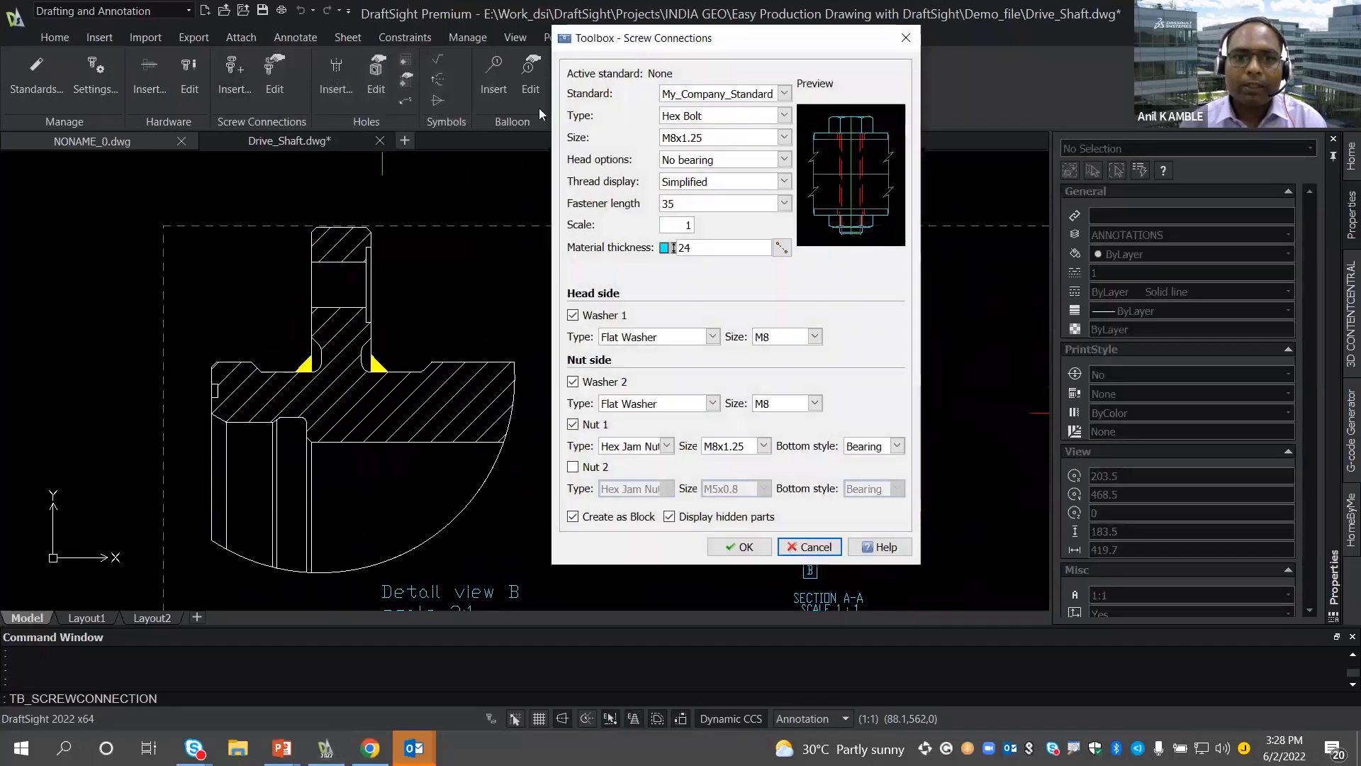
{"action": "left_click", "coordinate": [706, 97]}
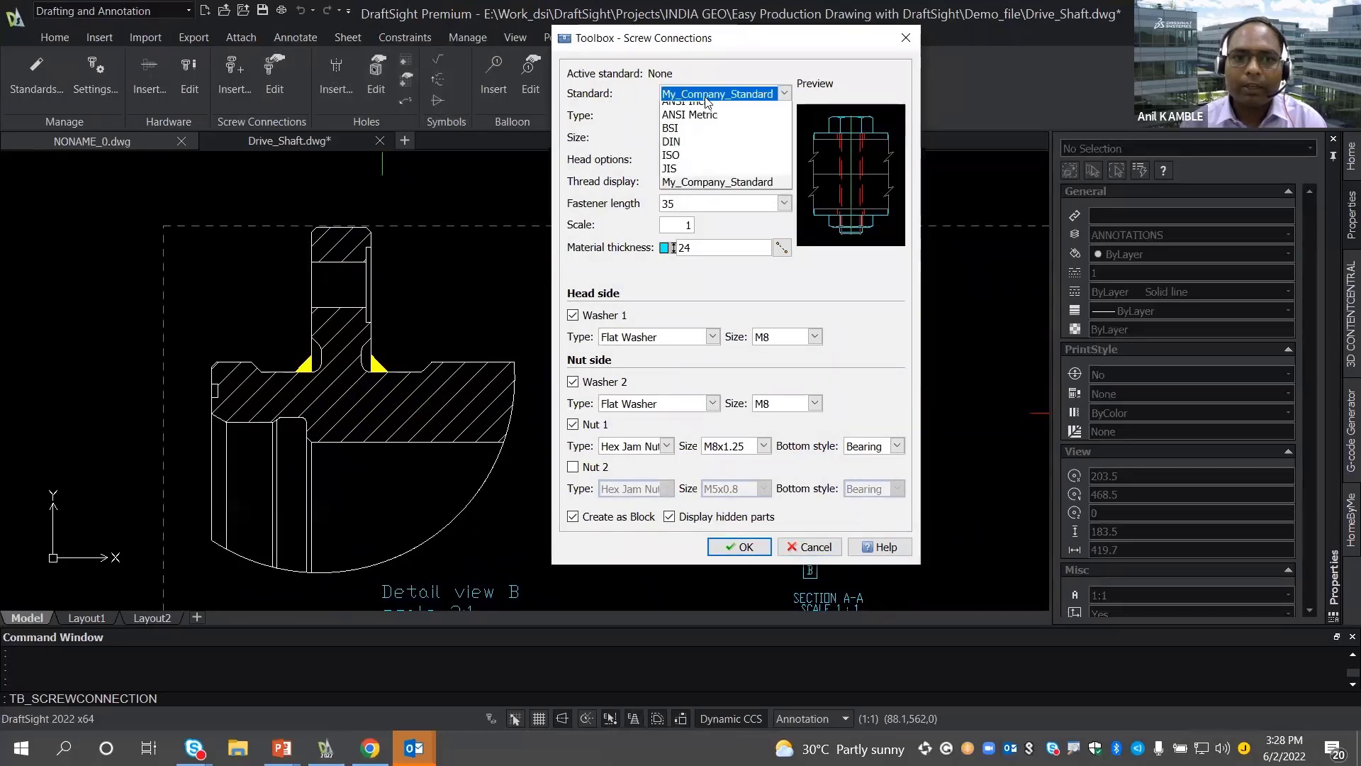
{"action": "left_click", "coordinate": [700, 112]}
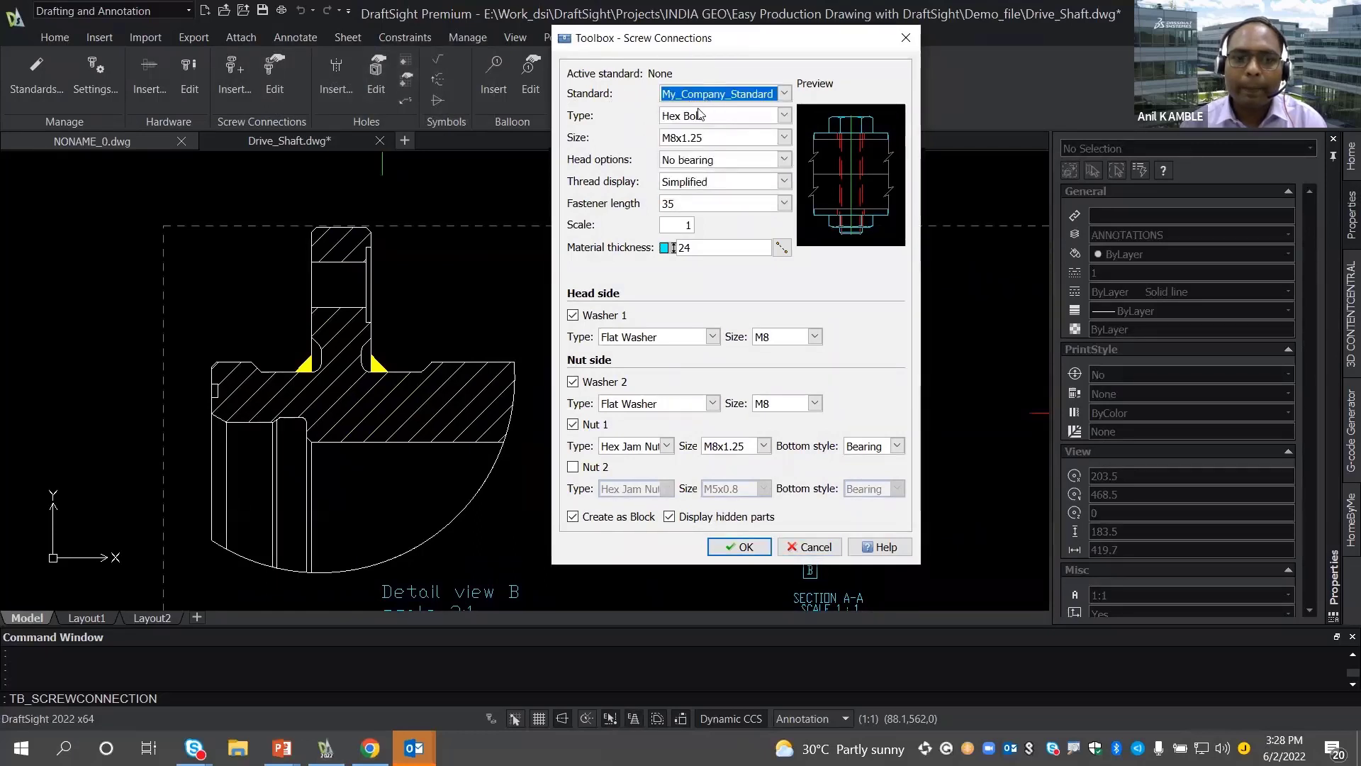
{"action": "left_click", "coordinate": [721, 119]}
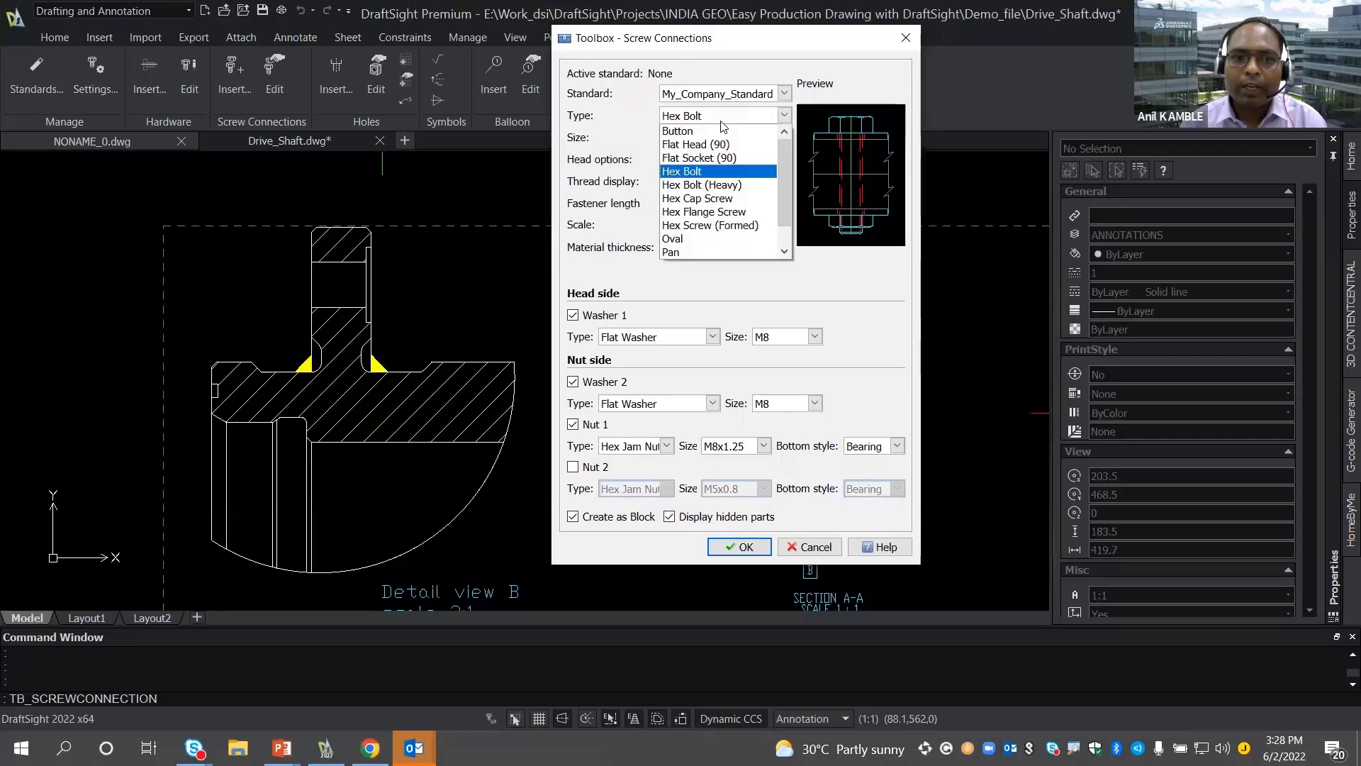
{"action": "left_click", "coordinate": [721, 122]}
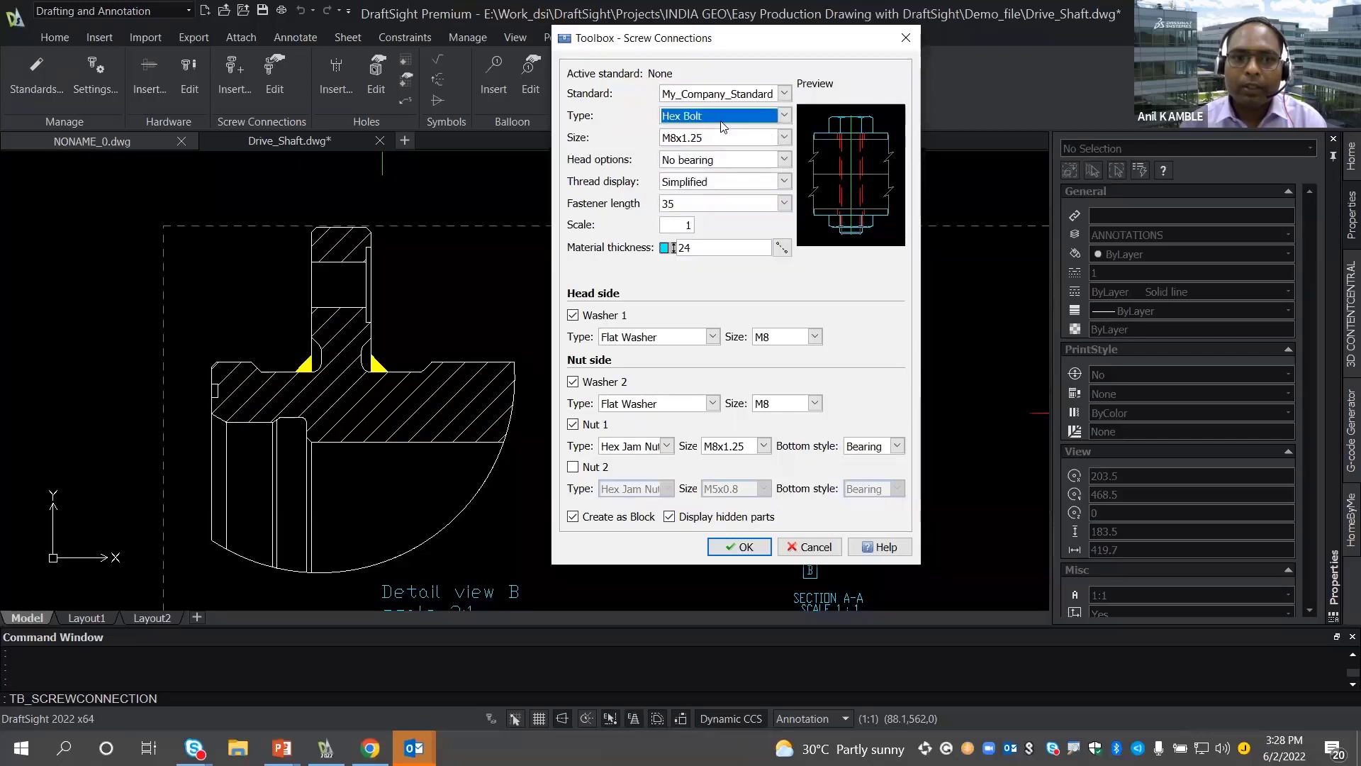
{"action": "left_click", "coordinate": [707, 139]}
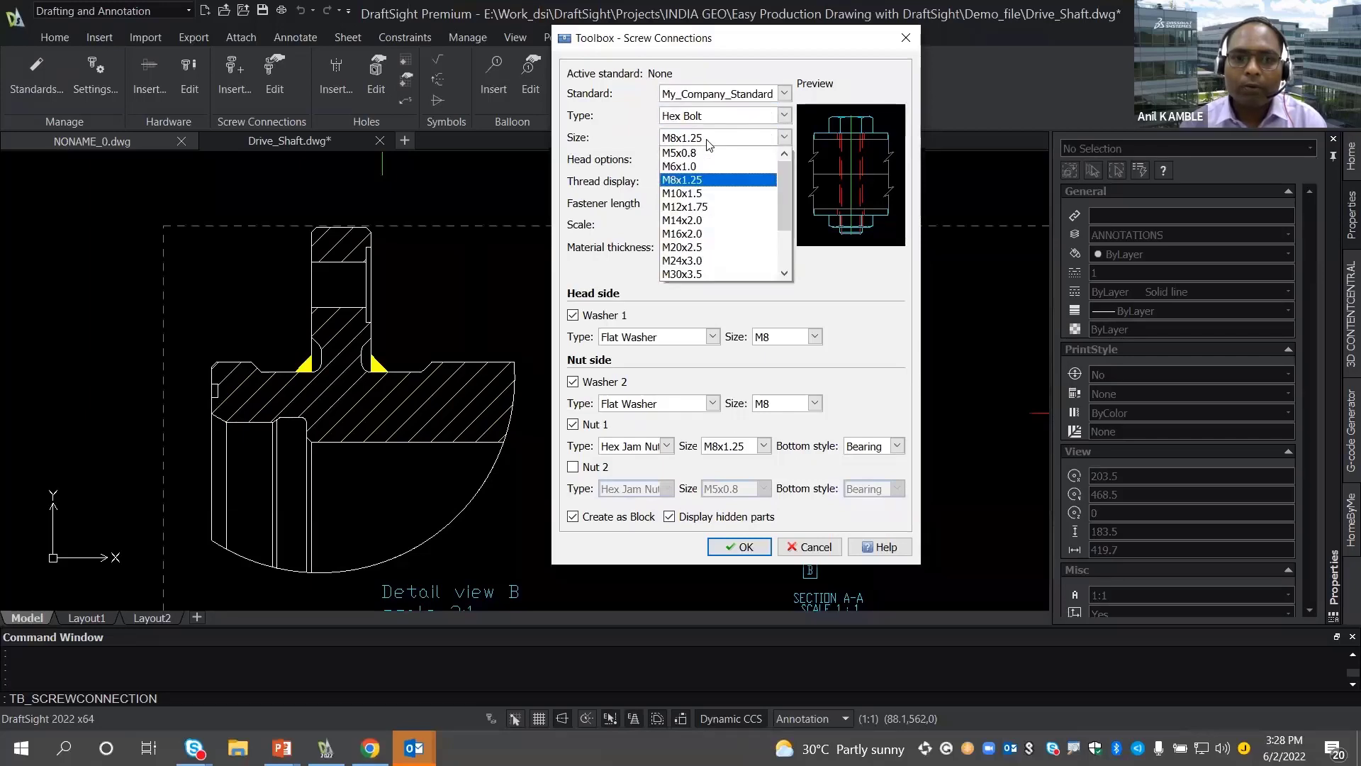
{"action": "left_click", "coordinate": [707, 141]}
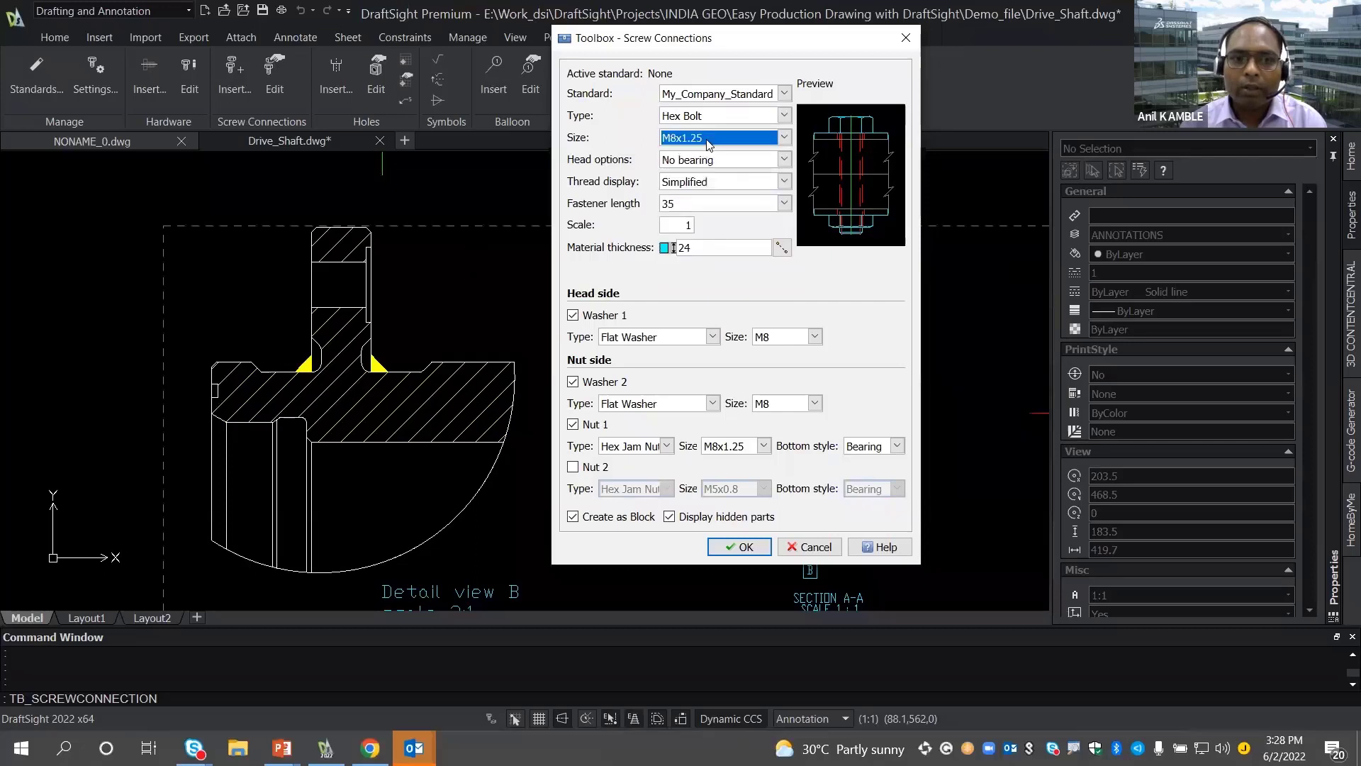
- Compare the Schematic, Detailed and Profile thread displays in the preview, and end with the thread display set to Simplified
{"action": "left_click", "coordinate": [703, 183]}
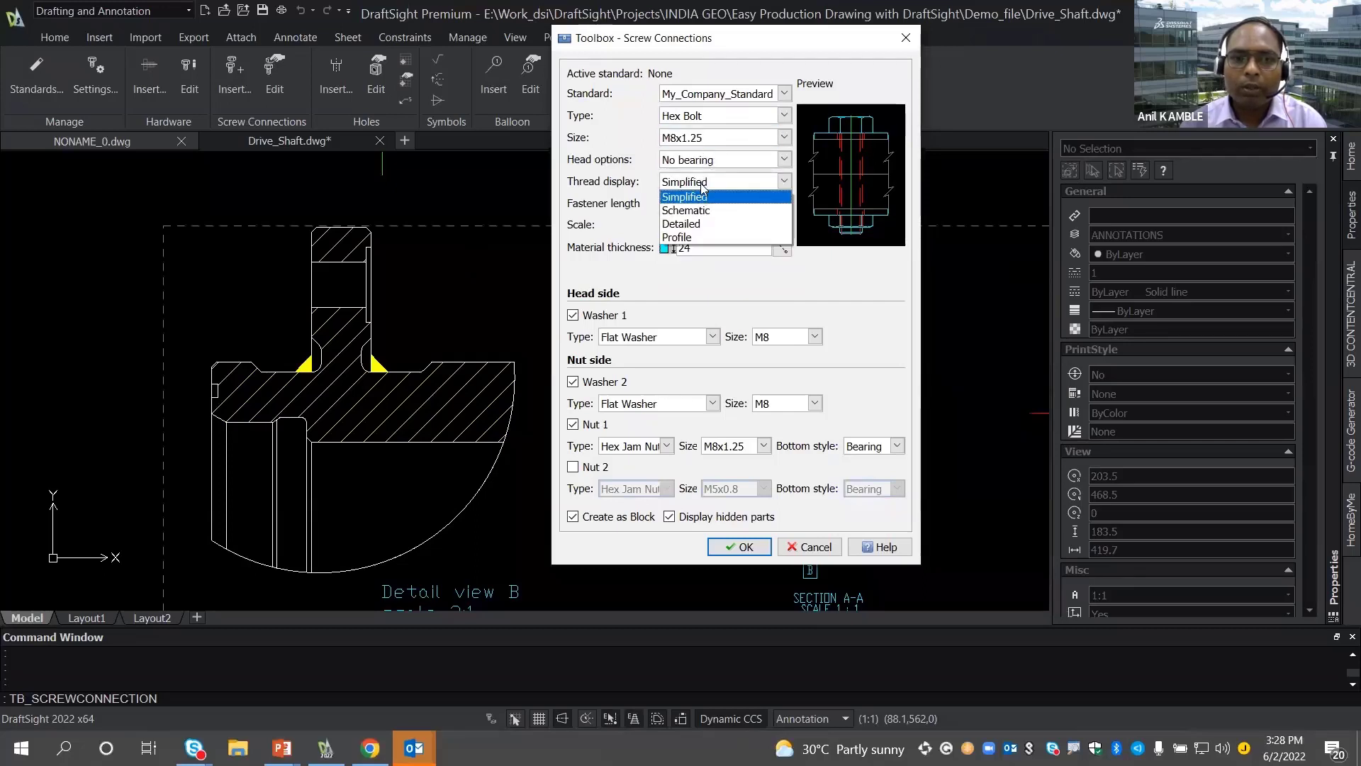
{"action": "left_click", "coordinate": [694, 211]}
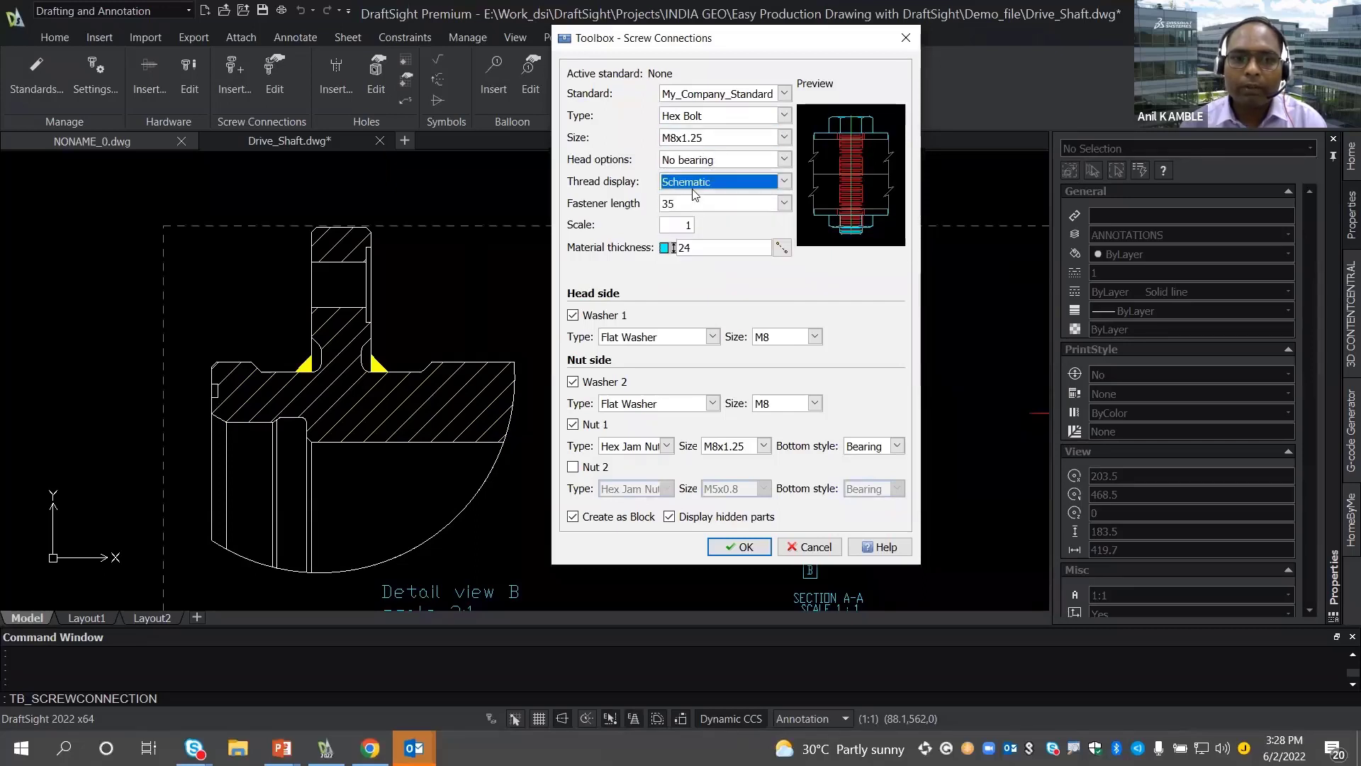
{"action": "left_click", "coordinate": [694, 186]}
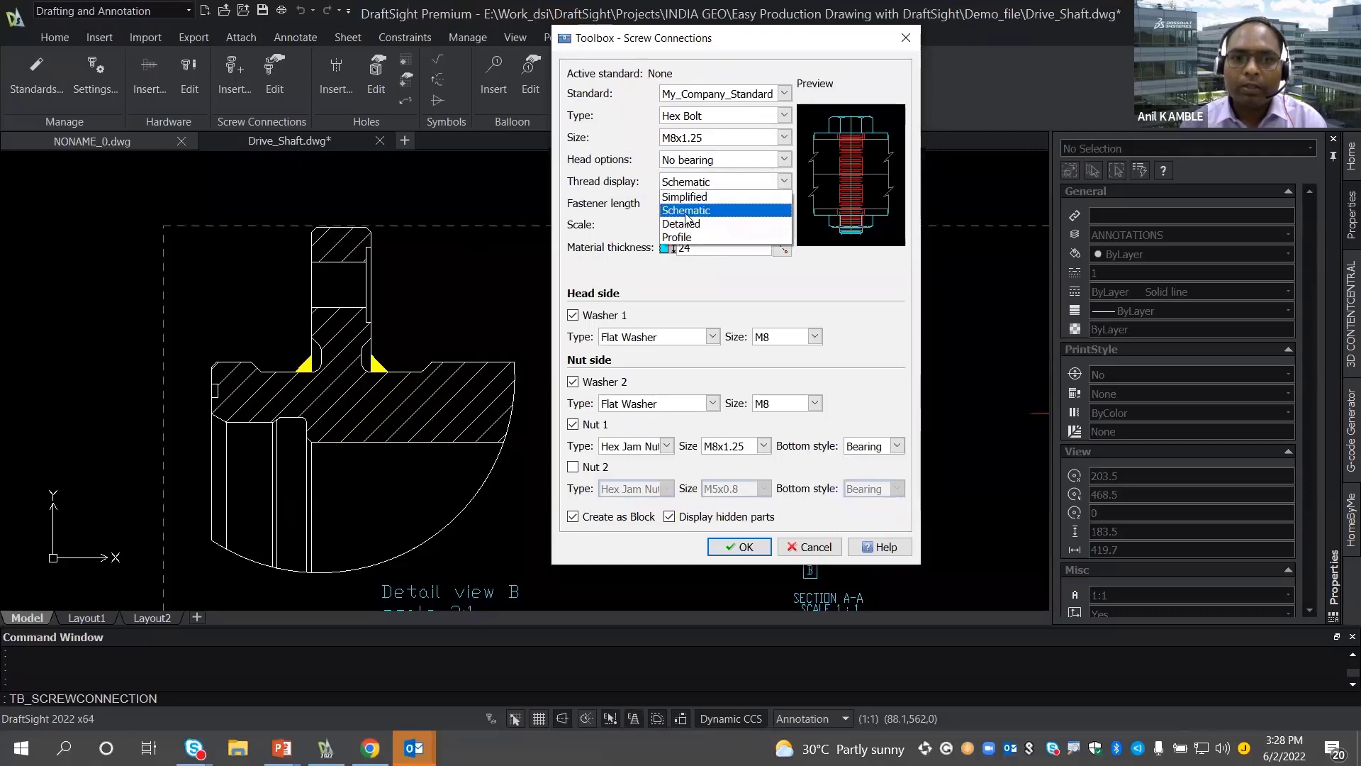
{"action": "left_click", "coordinate": [686, 213]}
{"action": "left_click", "coordinate": [685, 183]}
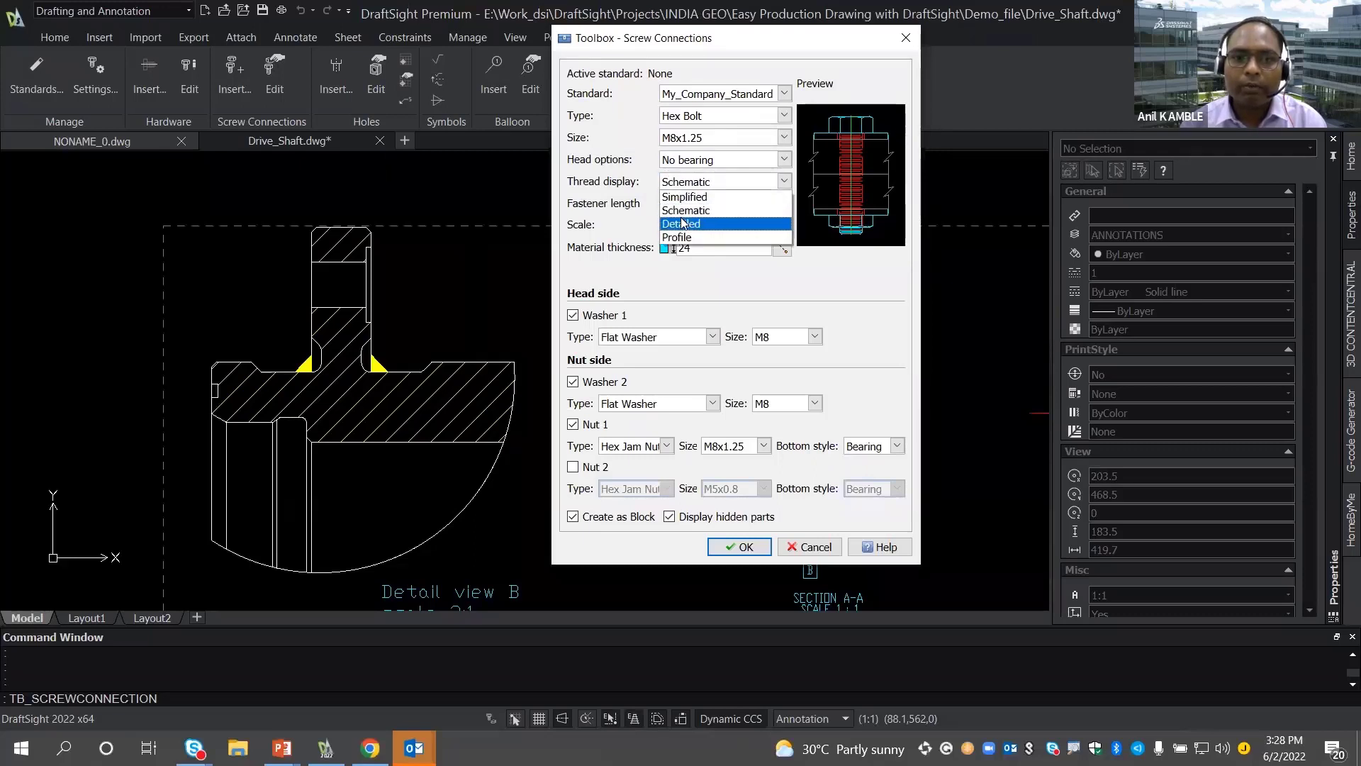
{"action": "left_click", "coordinate": [682, 223]}
{"action": "left_click", "coordinate": [685, 183]}
{"action": "left_click", "coordinate": [679, 237]}
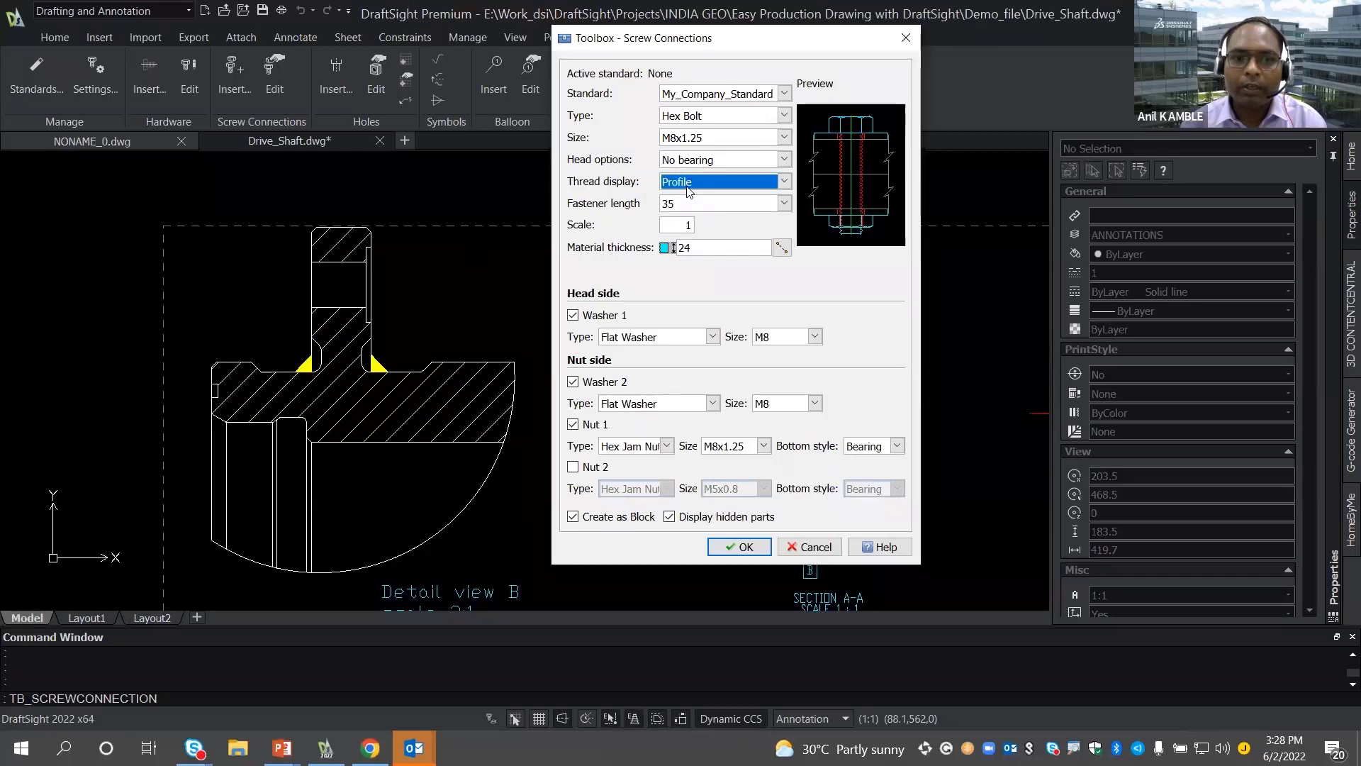
{"action": "left_click", "coordinate": [686, 183]}
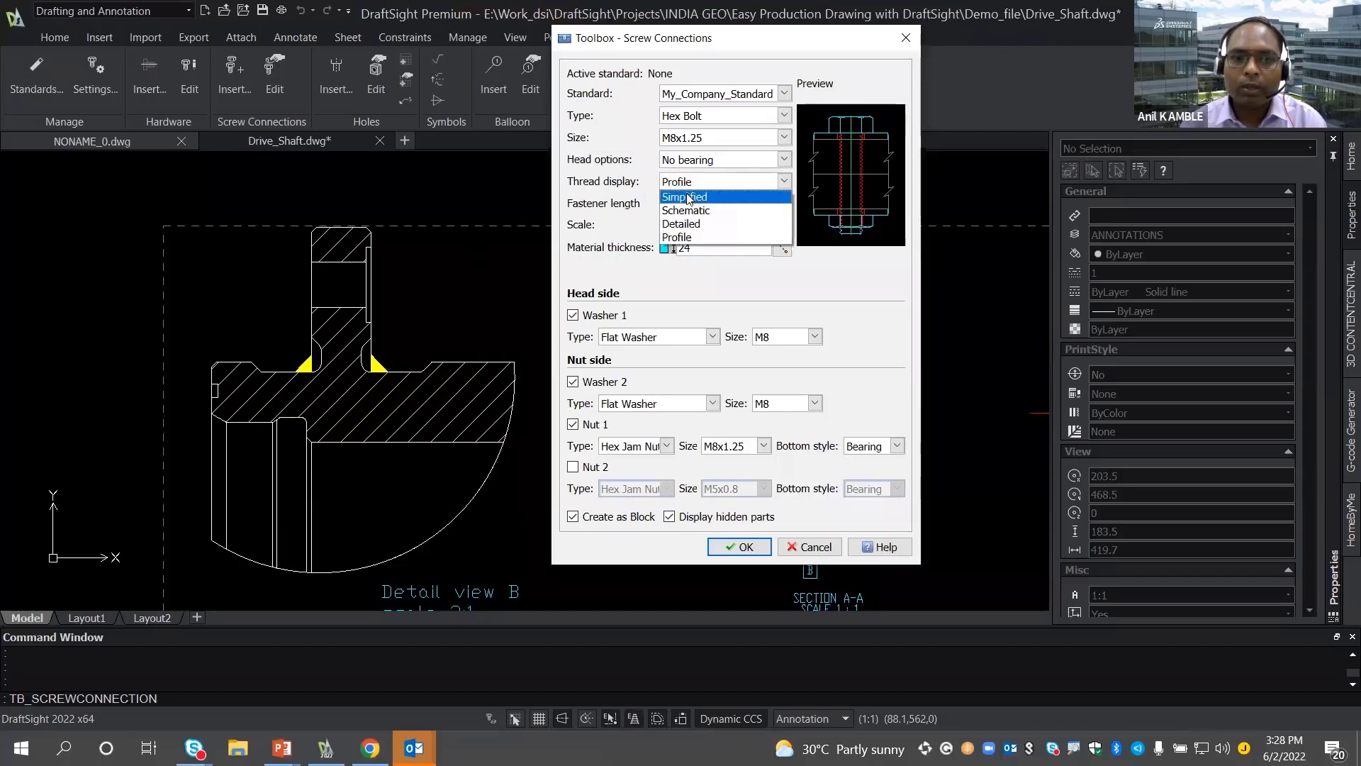
{"action": "left_click", "coordinate": [687, 197]}
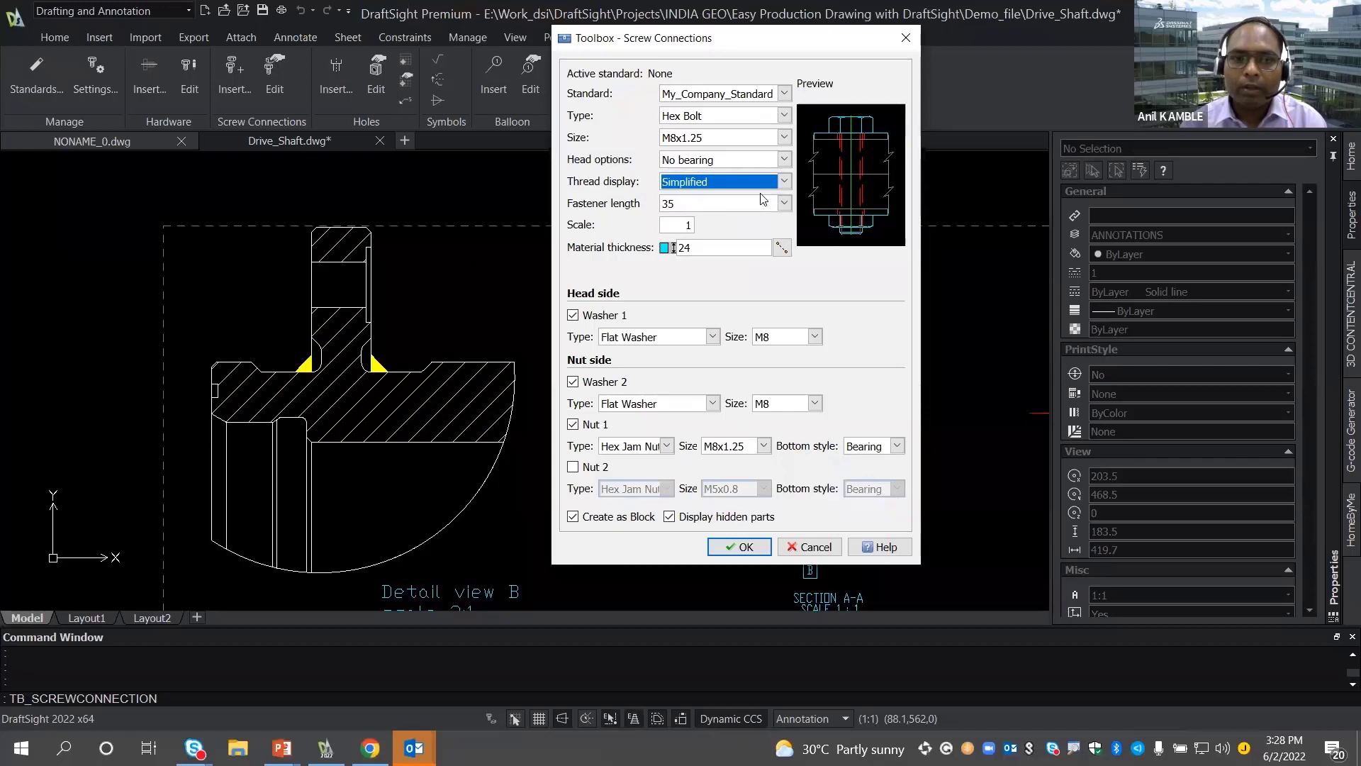
- Keep the fastener length at 35 and pick the material thickness between the two faces of the flange at its hole
{"action": "left_click", "coordinate": [784, 204]}
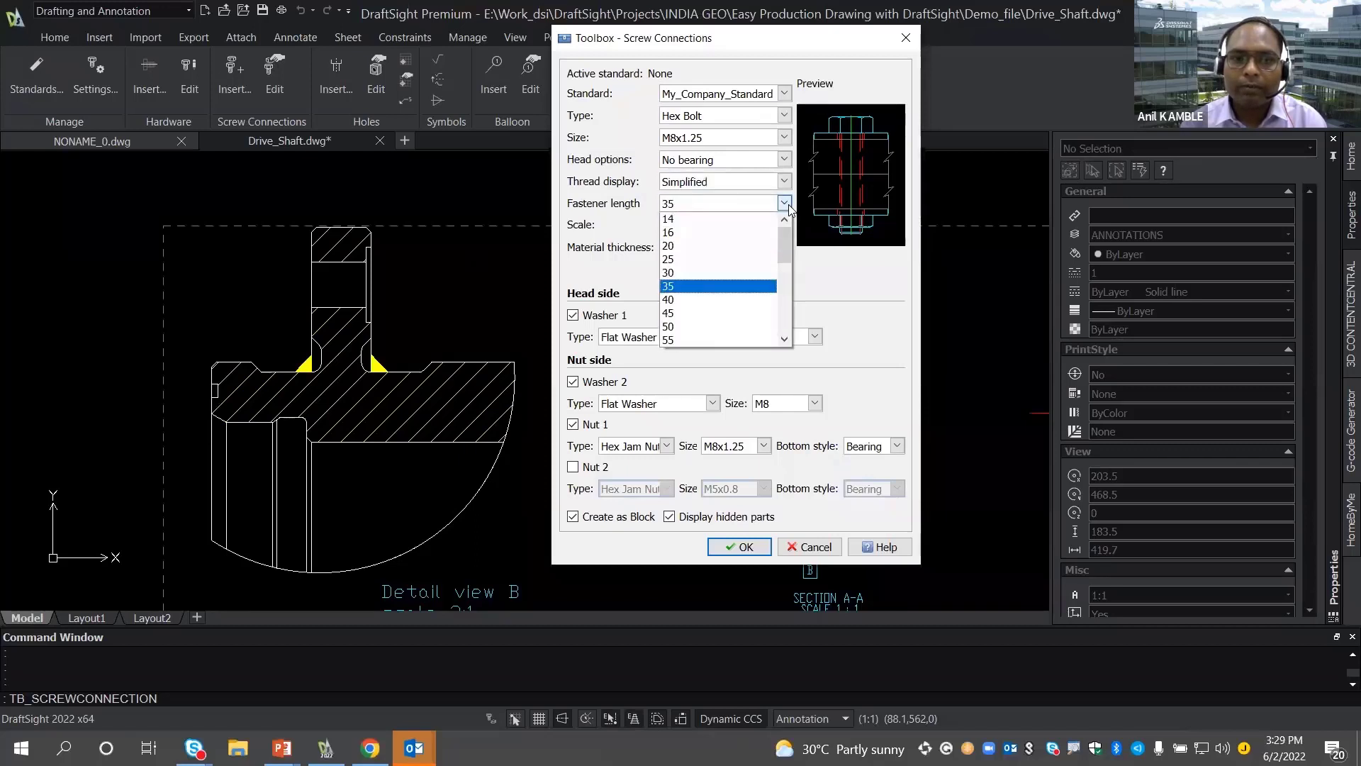
{"action": "left_click", "coordinate": [784, 204]}
{"action": "left_click", "coordinate": [768, 206]}
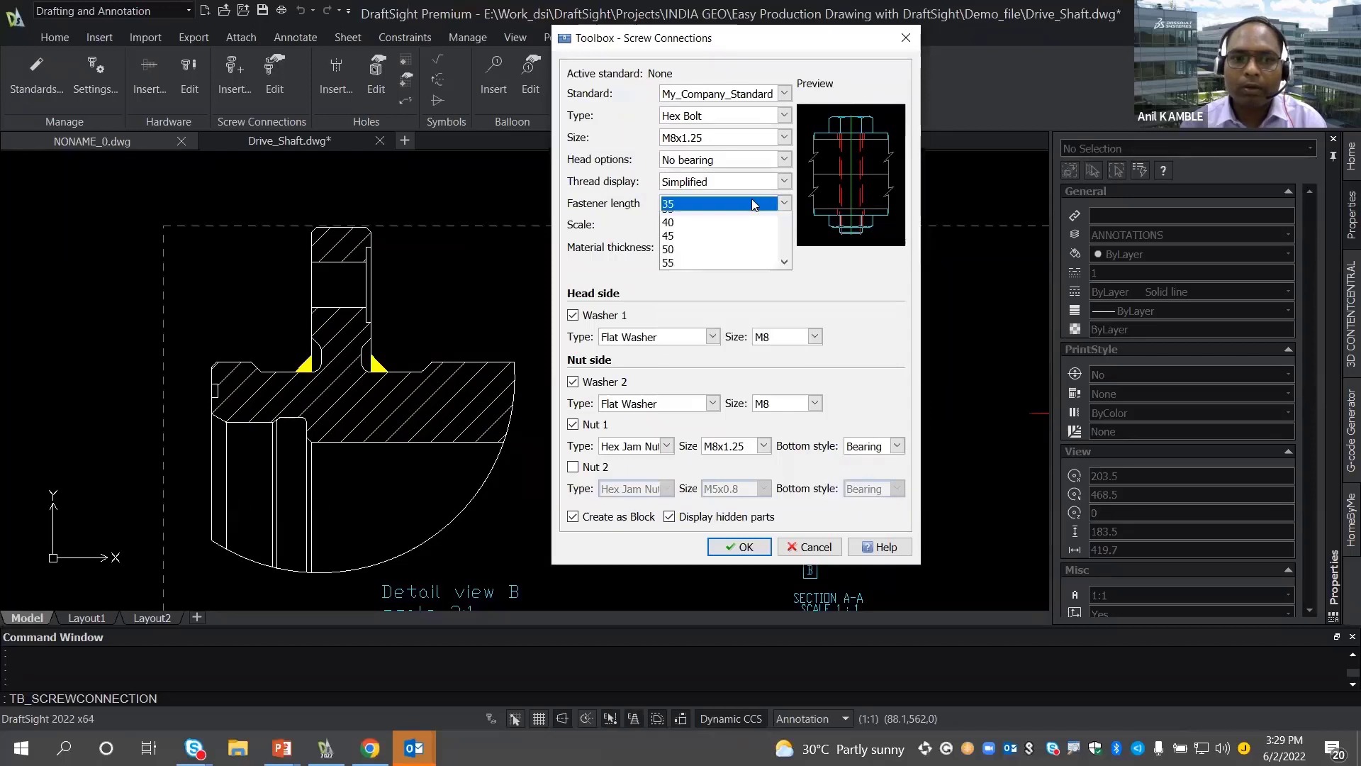
{"action": "left_click", "coordinate": [754, 204]}
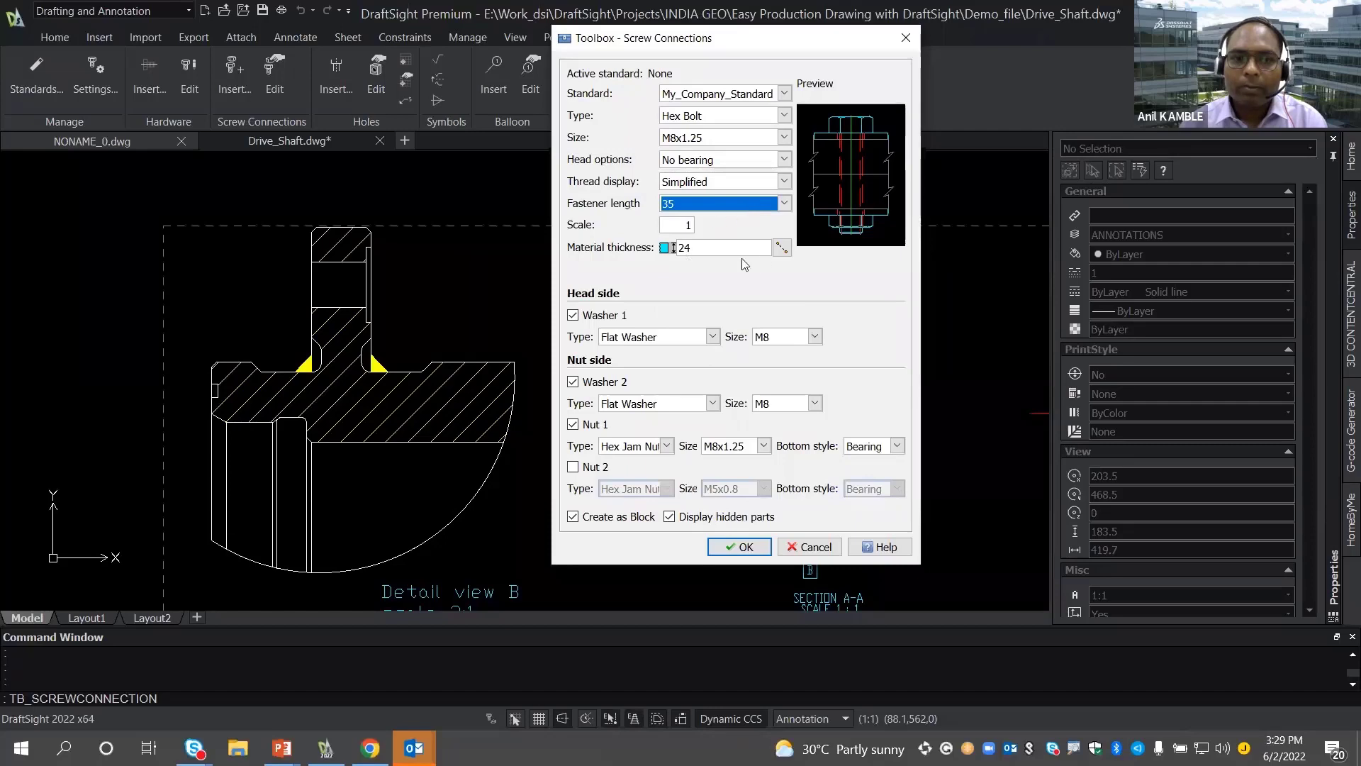
{"action": "left_click", "coordinate": [782, 246]}
{"action": "scroll", "coordinate": [344, 297], "scroll_direction": "up", "scroll_amount": 3}
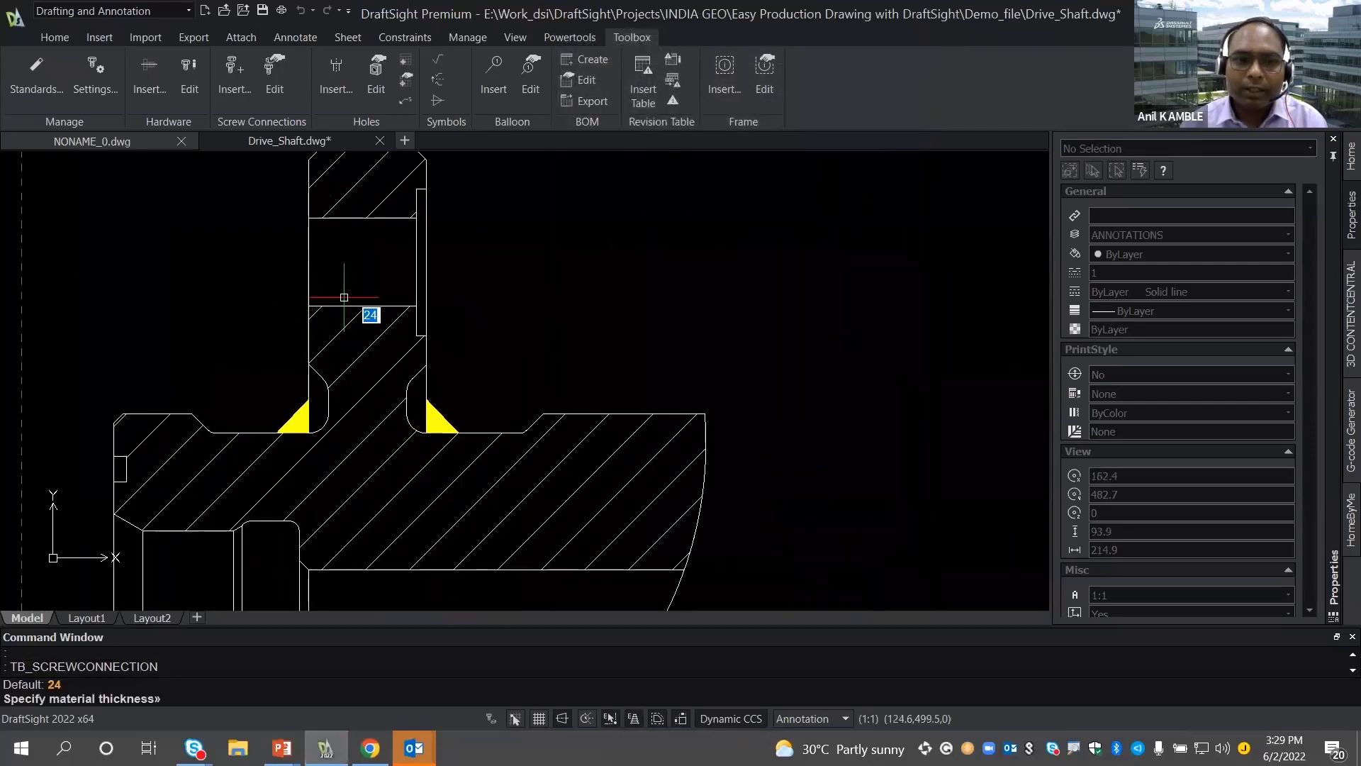
{"action": "left_click", "coordinate": [426, 262]}
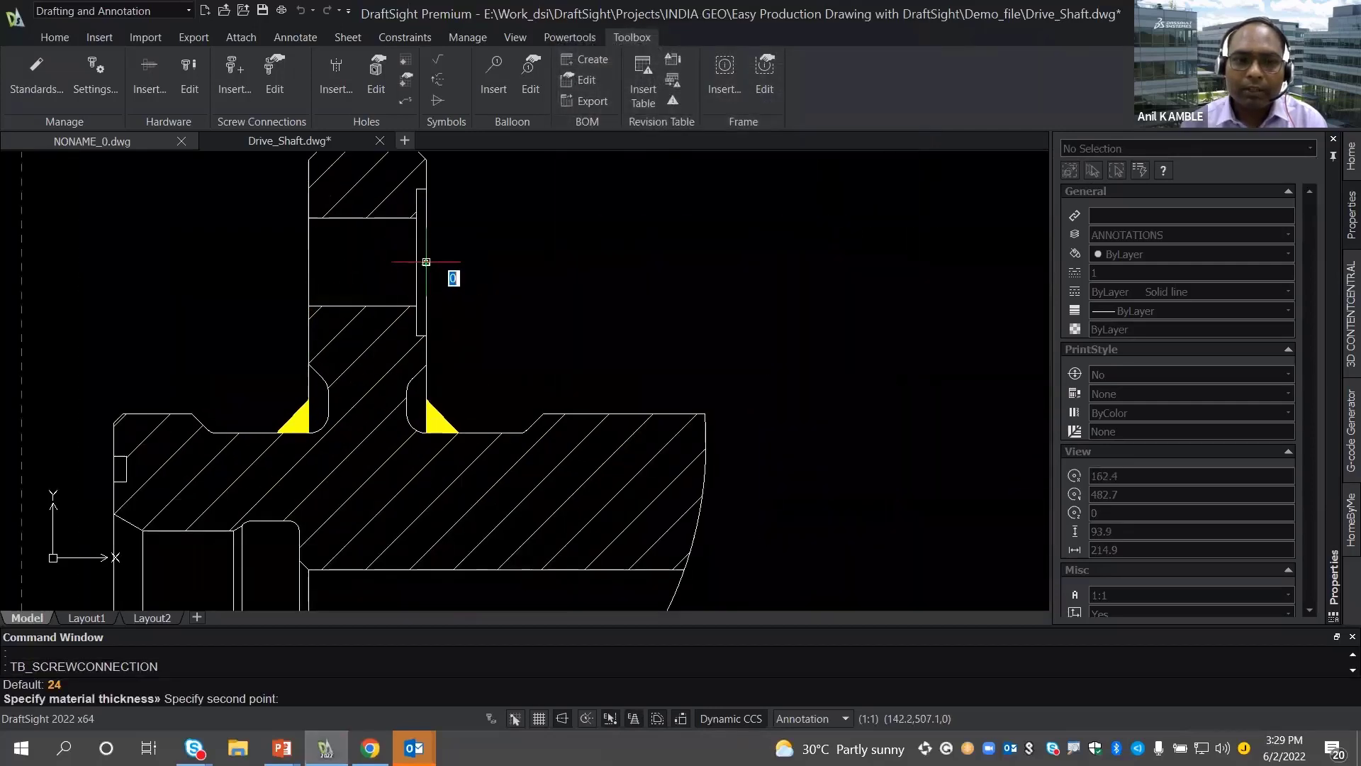
{"action": "left_click", "coordinate": [309, 261]}
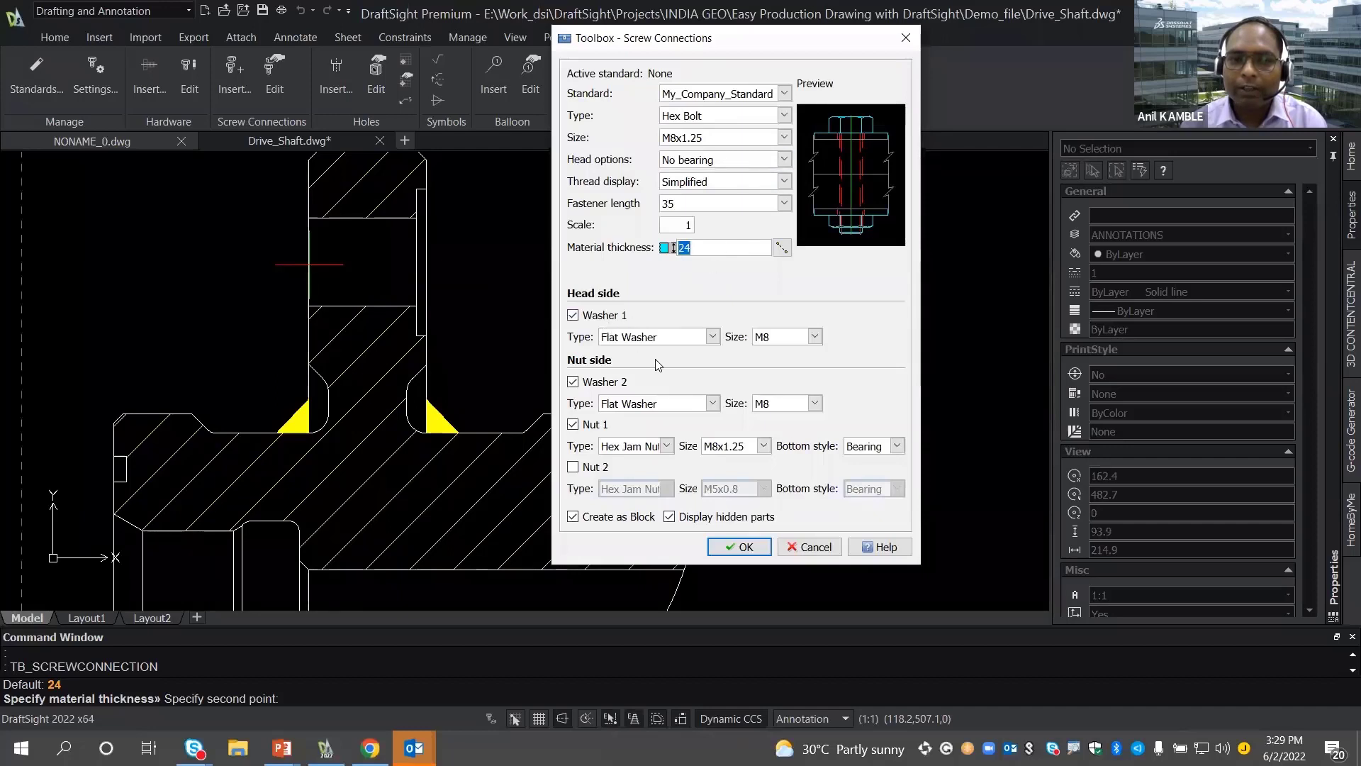
- Keep Flat Washer on the head side and Hex Jam Nut for Nut 1, and set that nut's bottom style to Chamfer
{"action": "left_click", "coordinate": [713, 338]}
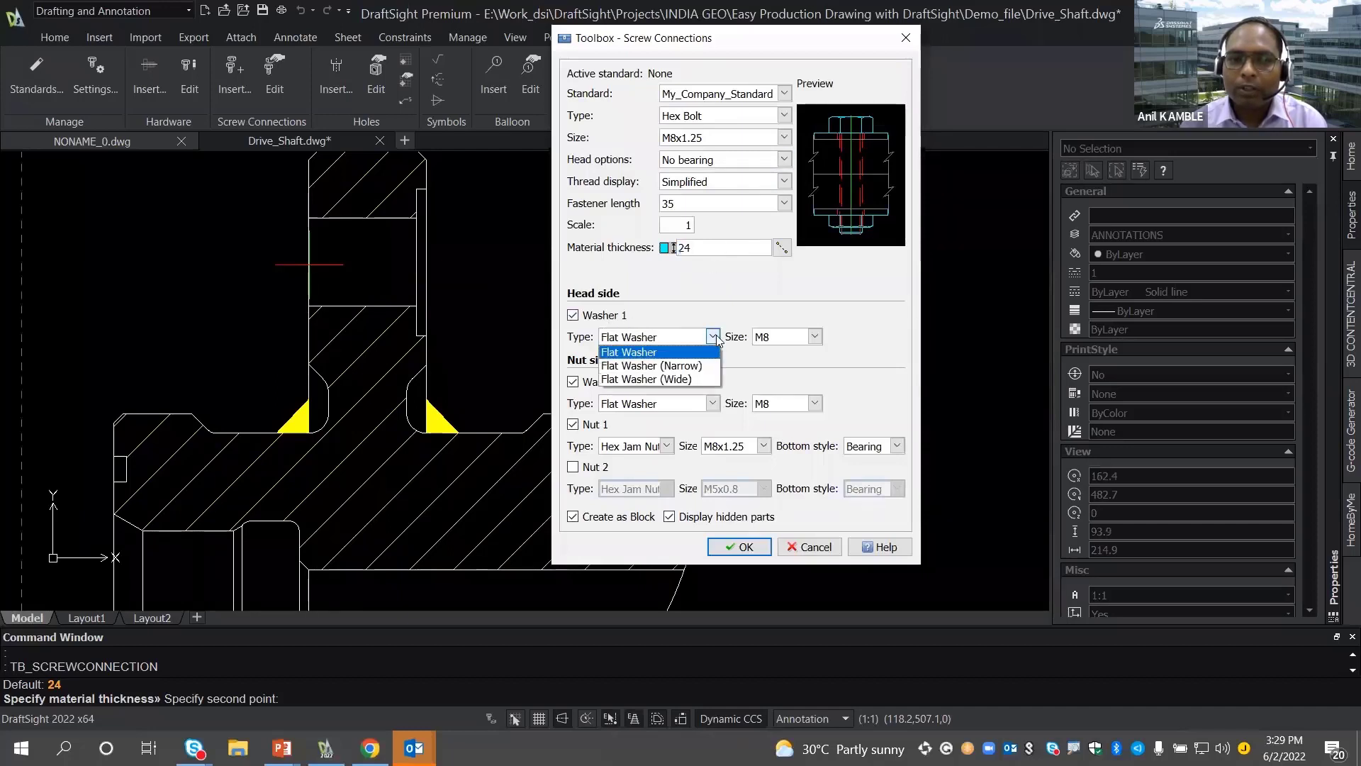
{"action": "left_click", "coordinate": [715, 338]}
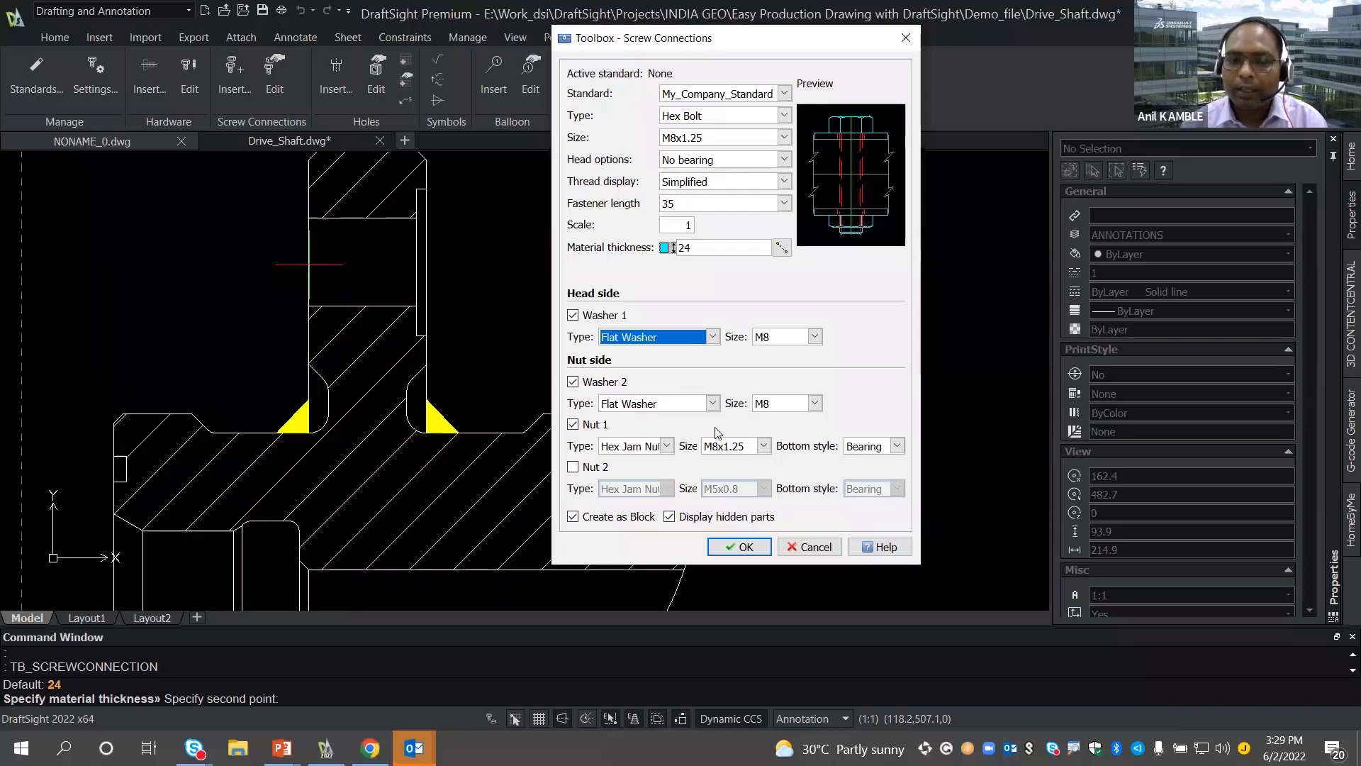
{"action": "left_click", "coordinate": [666, 446]}
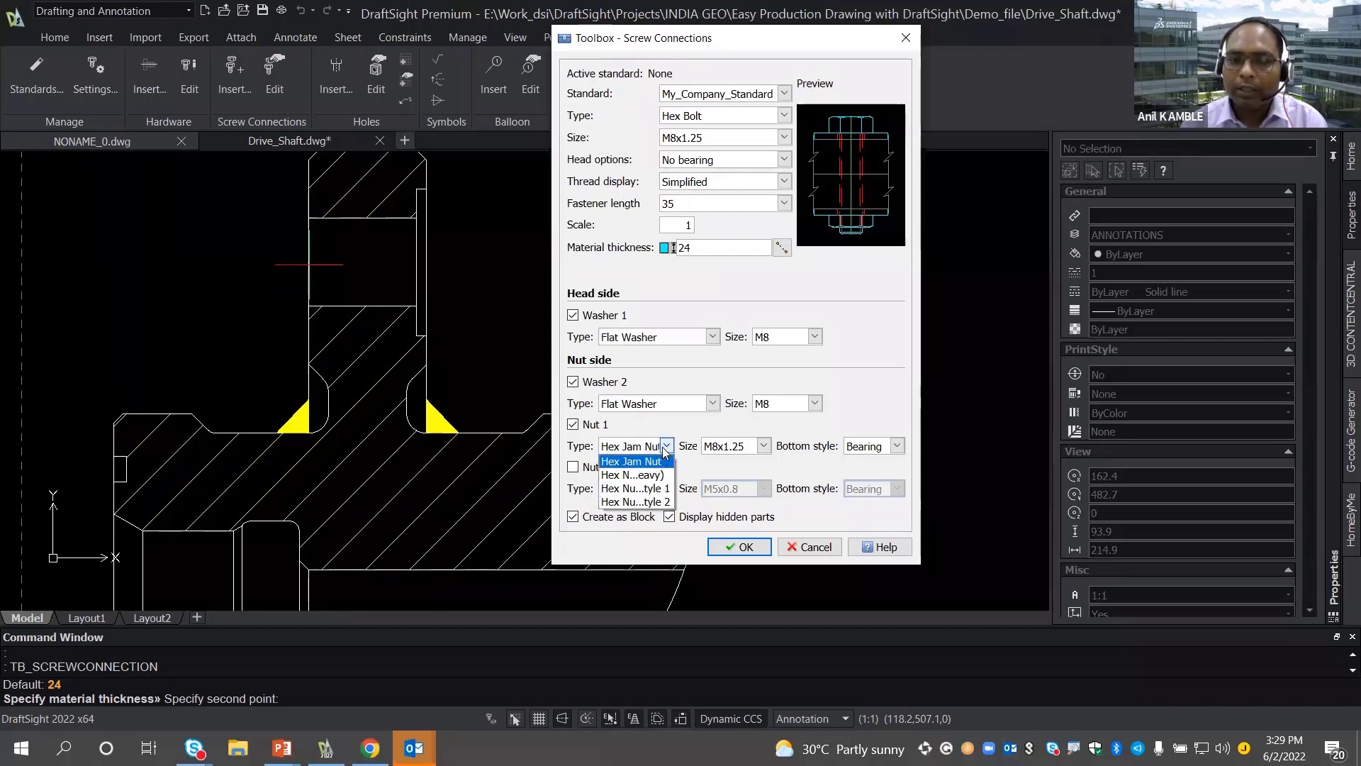
{"action": "left_click", "coordinate": [666, 451]}
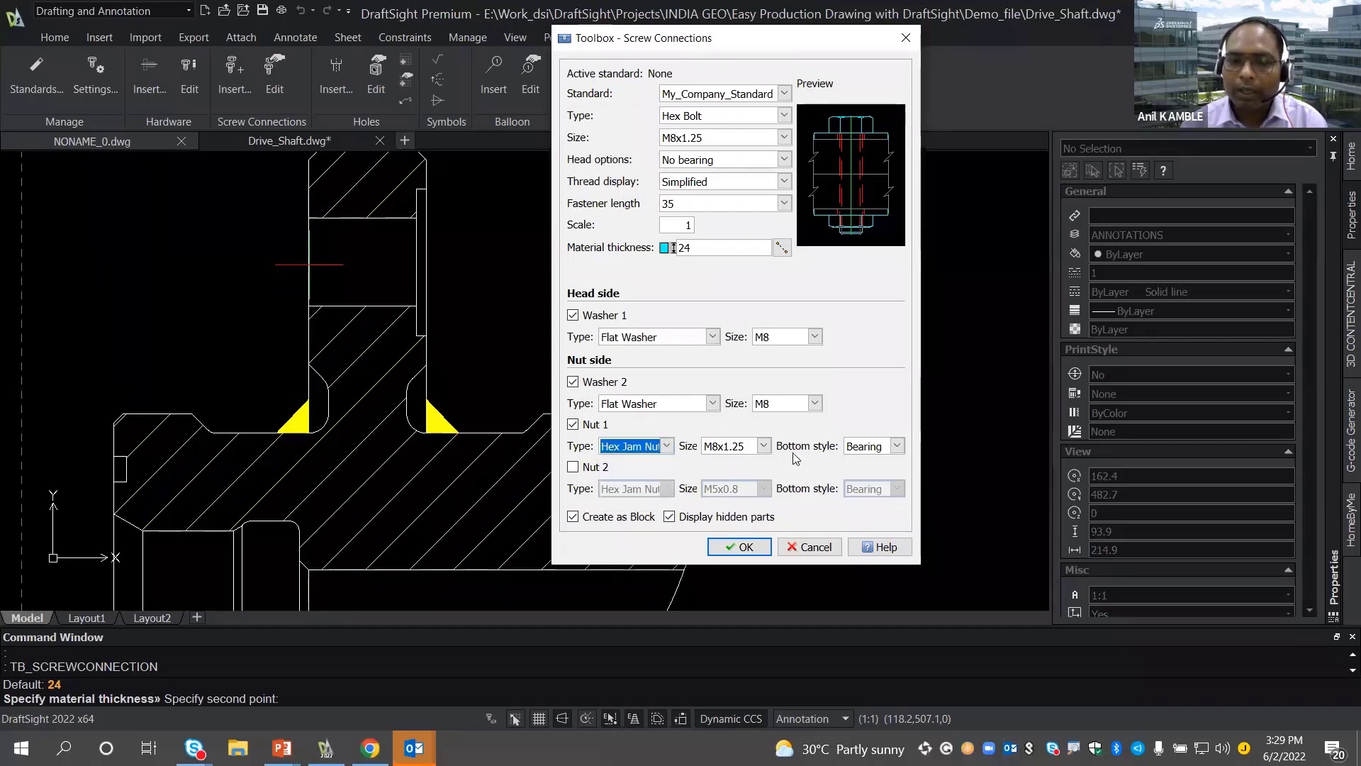
{"action": "left_click", "coordinate": [852, 453]}
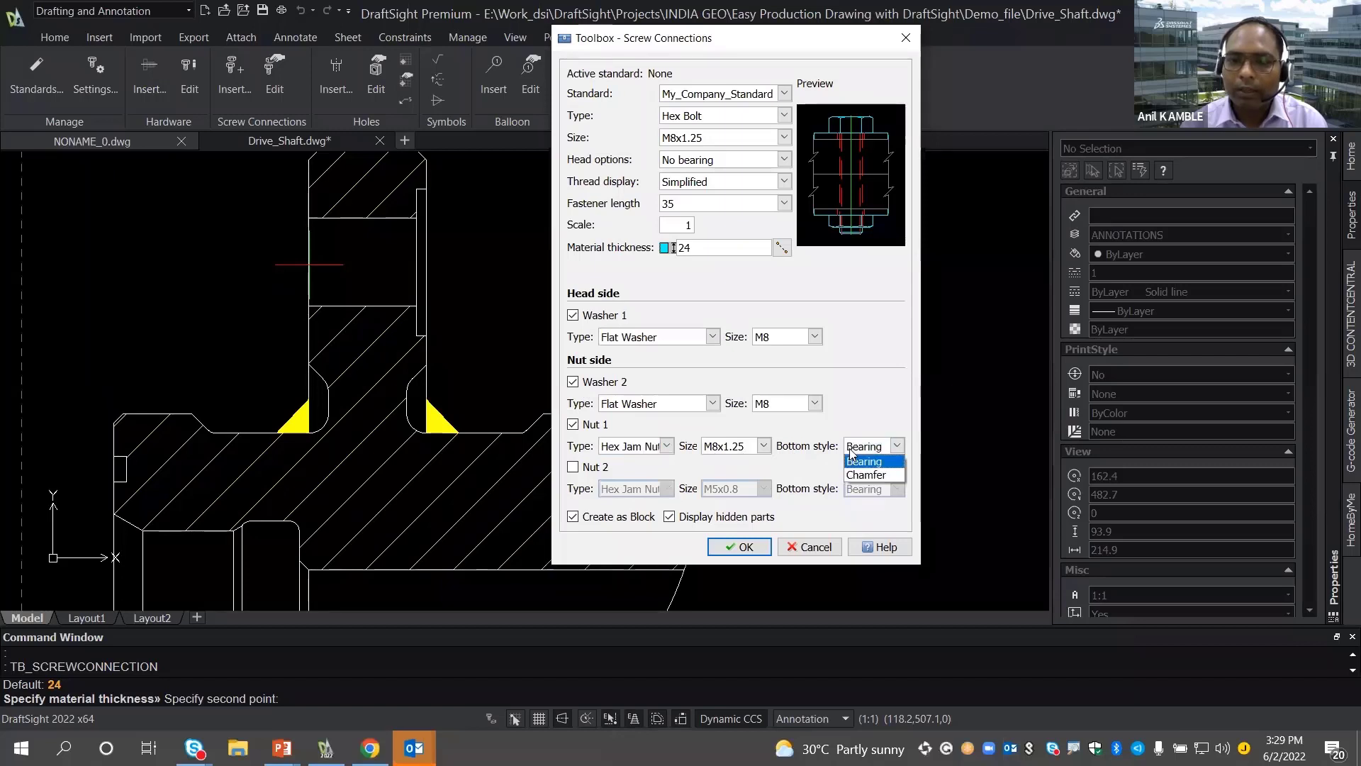
{"action": "left_click", "coordinate": [851, 475]}
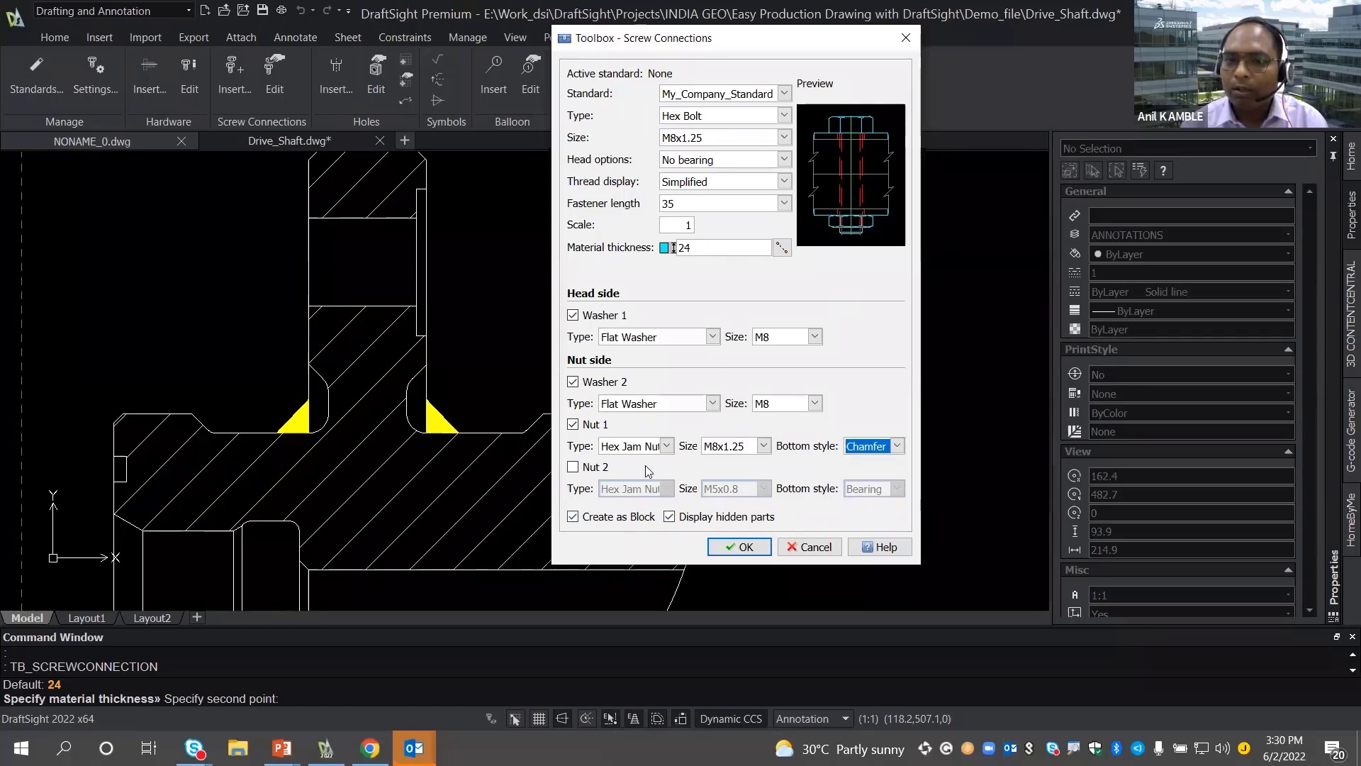
- Insert one screw connection through the flange hole with the bolt head on the recessed face and the nut on the opposite face
{"action": "left_click", "coordinate": [730, 547]}
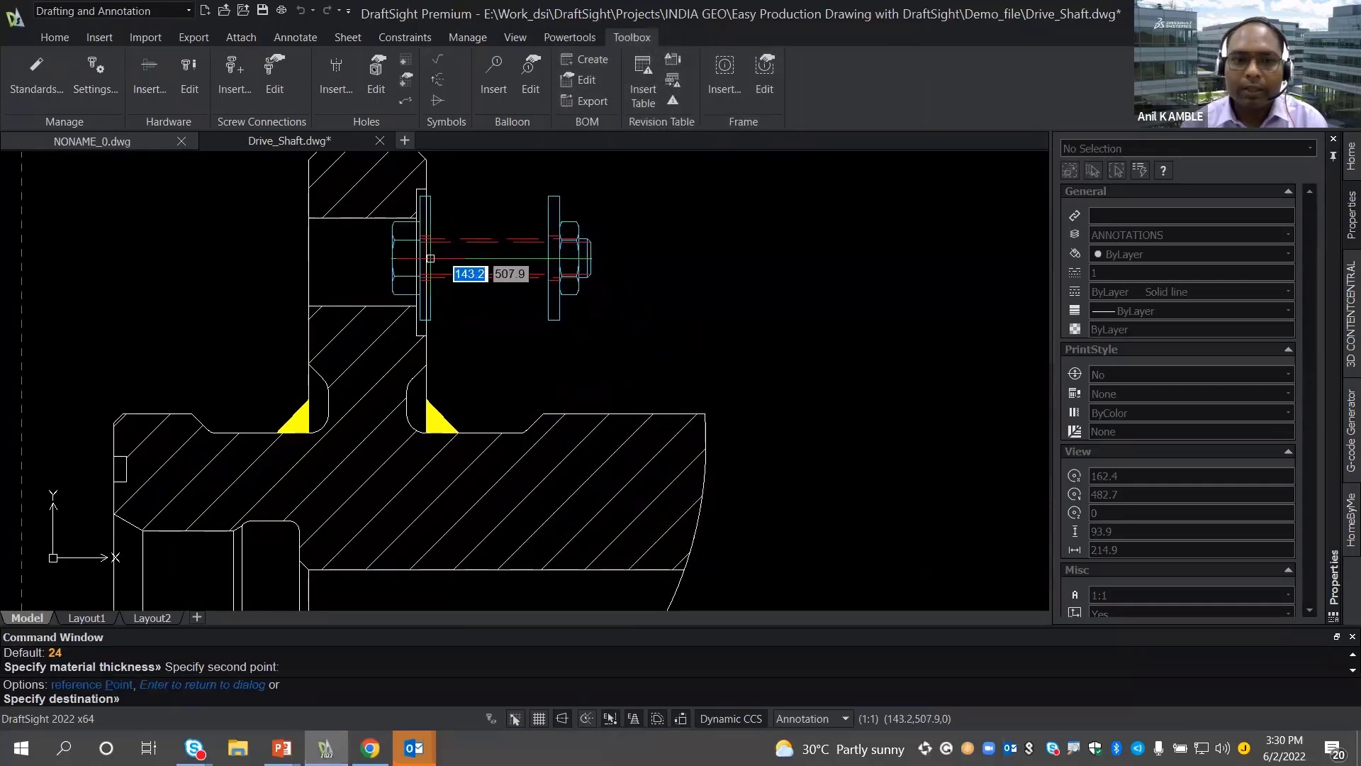
{"action": "left_click", "coordinate": [302, 263]}
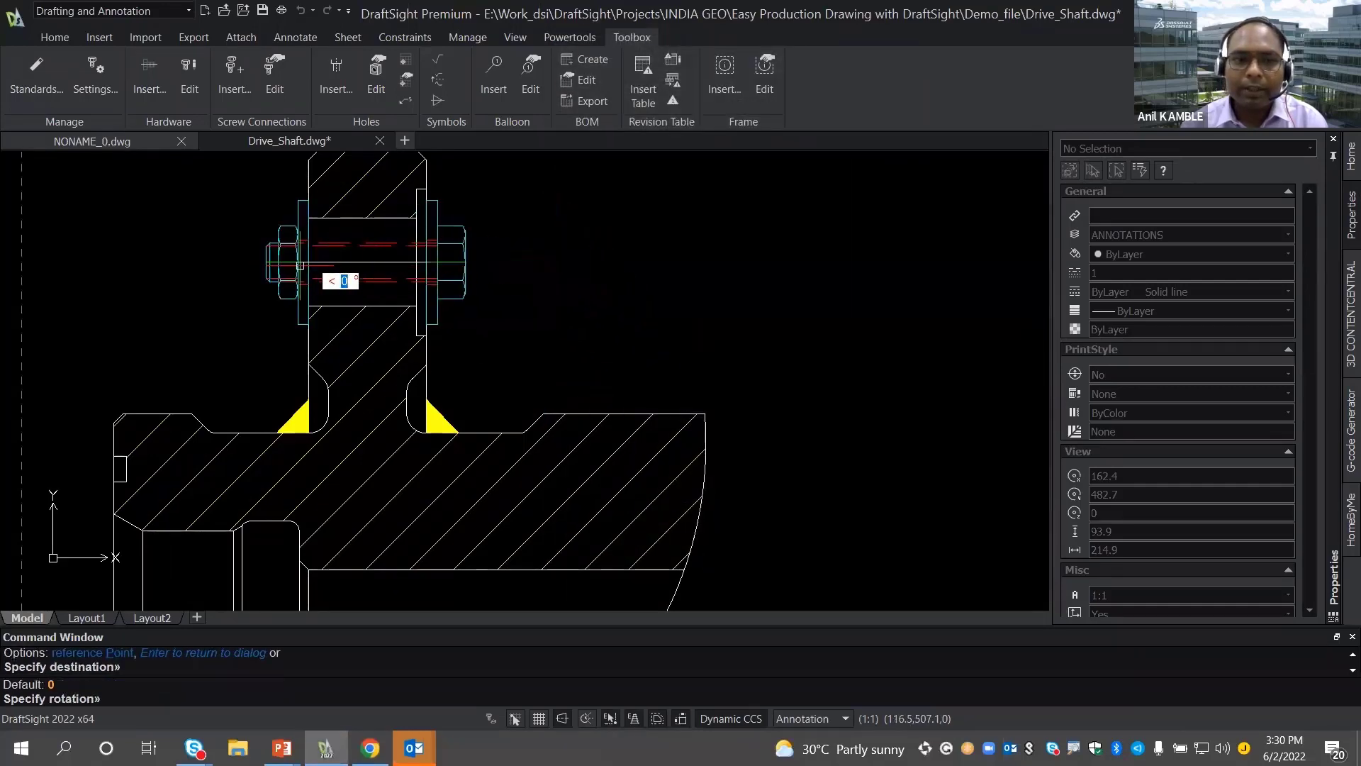
{"action": "key", "text": "Return"}
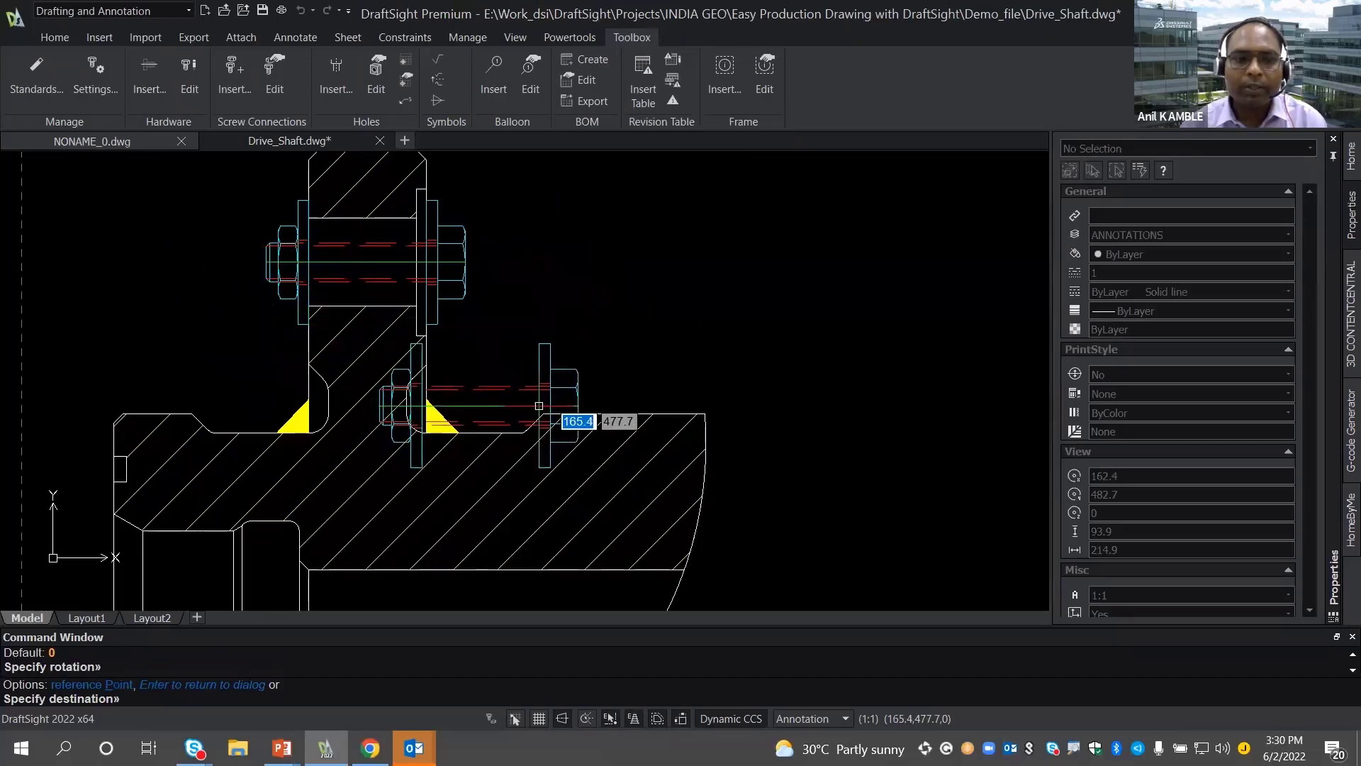
{"action": "key", "text": "Escape"}
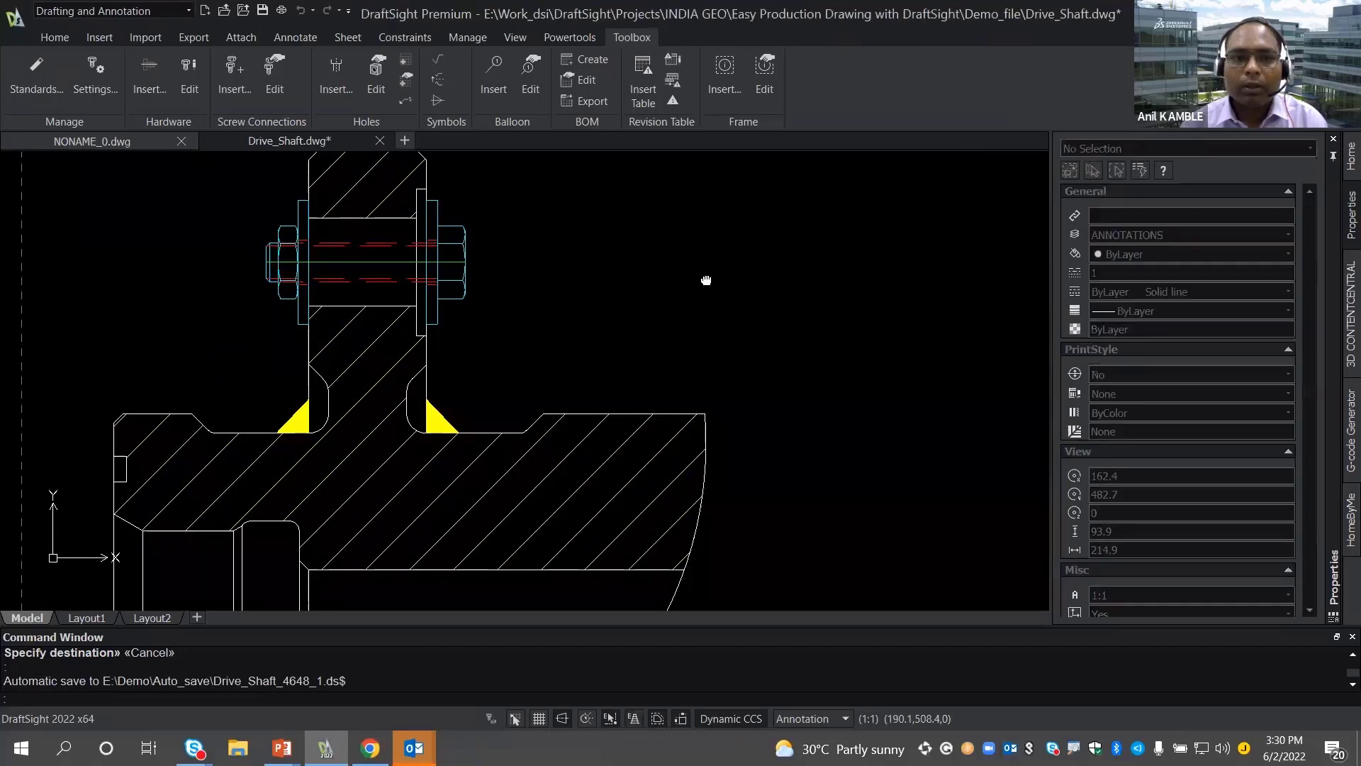
- Examine the drawing from the flange's screw connection across the keyed shaft to the splined end view
{"action": "mouse_move", "coordinate": [705, 279]}
{"action": "middle_mouse_down"}
{"action": "mouse_move", "coordinate": [744, 298]}
{"action": "mouse_move", "coordinate": [593, 231]}
{"action": "mouse_move", "coordinate": [419, 235]}
{"action": "middle_mouse_up"}
{"action": "scroll", "coordinate": [593, 231], "scroll_direction": "down", "scroll_amount": 2}
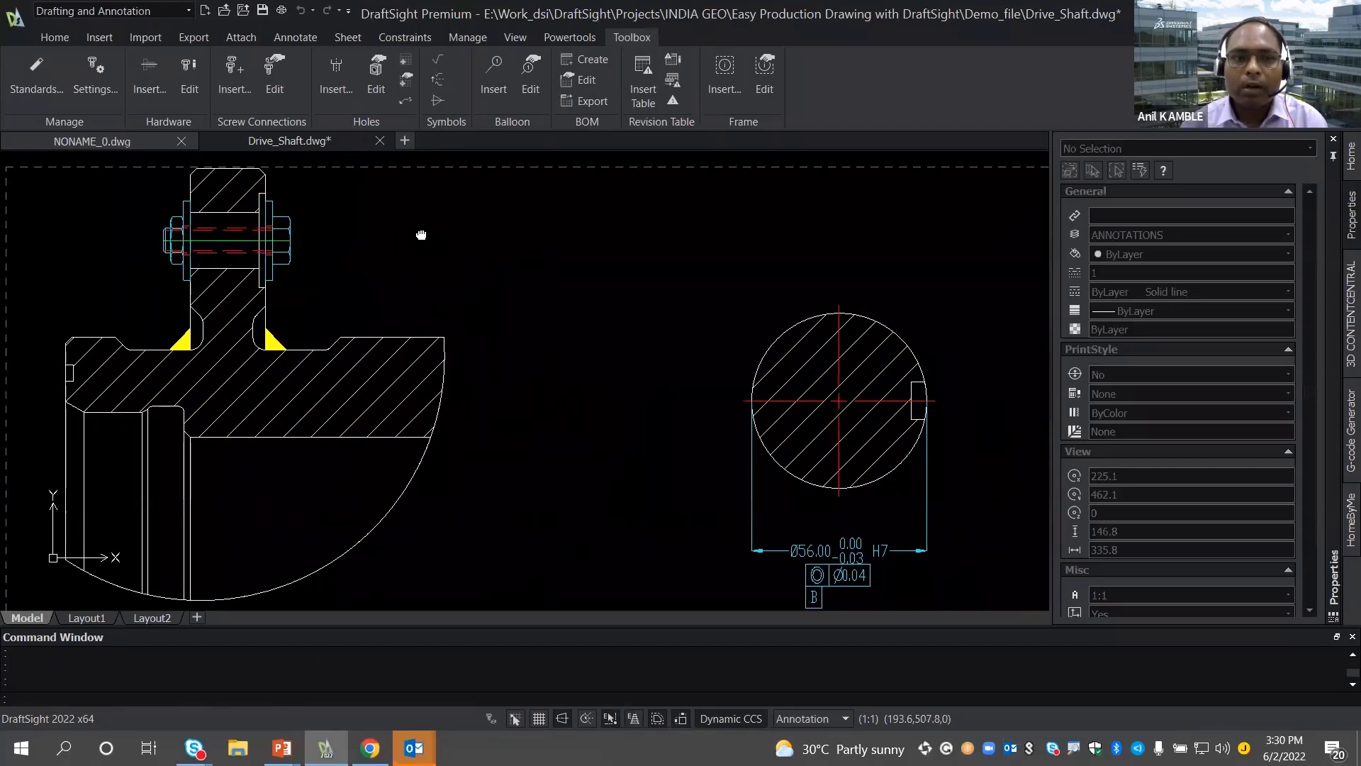
{"action": "scroll", "coordinate": [422, 236], "scroll_direction": "down", "scroll_amount": 2}
{"action": "mouse_move", "coordinate": [674, 252]}
{"action": "middle_mouse_down"}
{"action": "mouse_move", "coordinate": [334, 219]}
{"action": "mouse_move", "coordinate": [517, 258]}
{"action": "middle_mouse_up"}
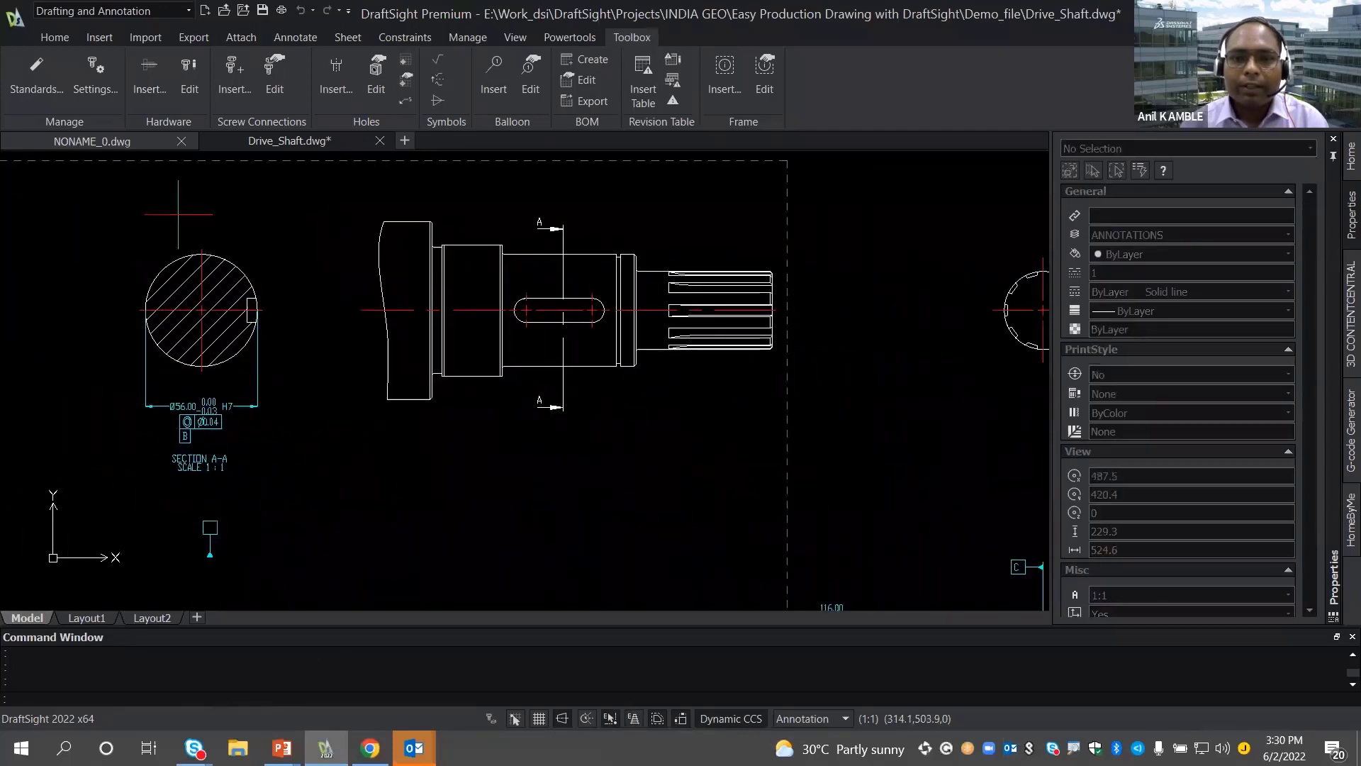
{"action": "mouse_move", "coordinate": [794, 298]}
{"action": "middle_mouse_down"}
{"action": "mouse_move", "coordinate": [453, 291]}
{"action": "mouse_move", "coordinate": [587, 294]}
{"action": "middle_mouse_up"}
{"action": "scroll", "coordinate": [534, 298], "scroll_direction": "up", "scroll_amount": 1}
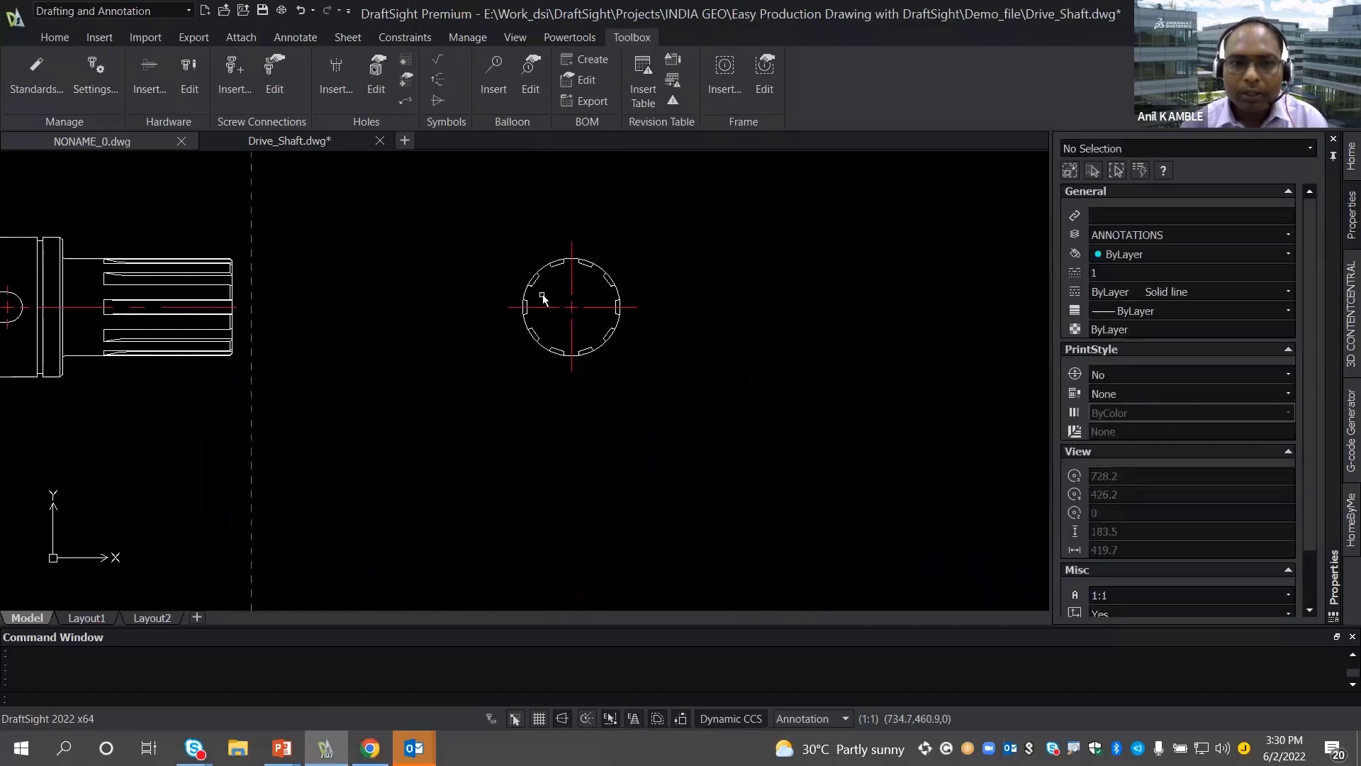
{"action": "scroll", "coordinate": [583, 294], "scroll_direction": "up", "scroll_amount": 3}
{"action": "scroll", "coordinate": [641, 340], "scroll_direction": "down", "scroll_amount": 3}
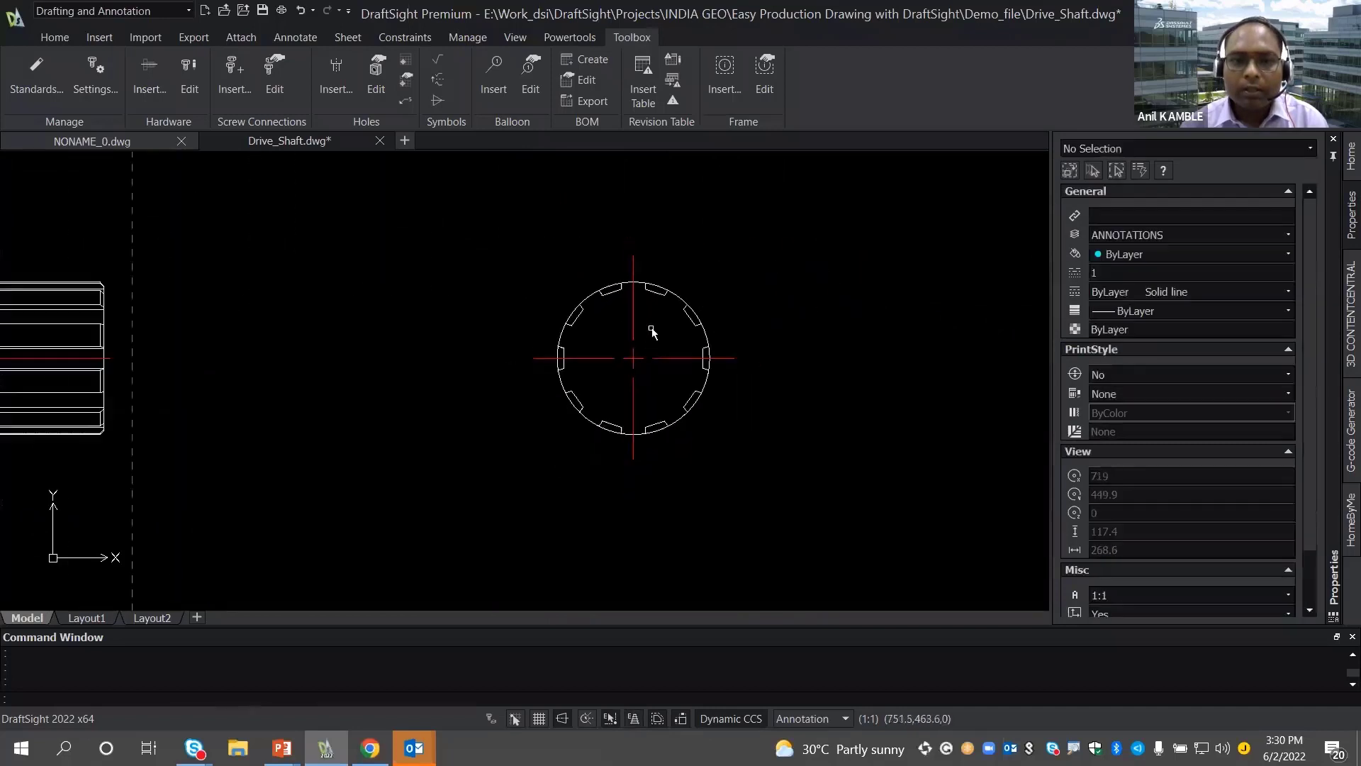
{"action": "scroll", "coordinate": [618, 324], "scroll_direction": "up", "scroll_amount": 2}
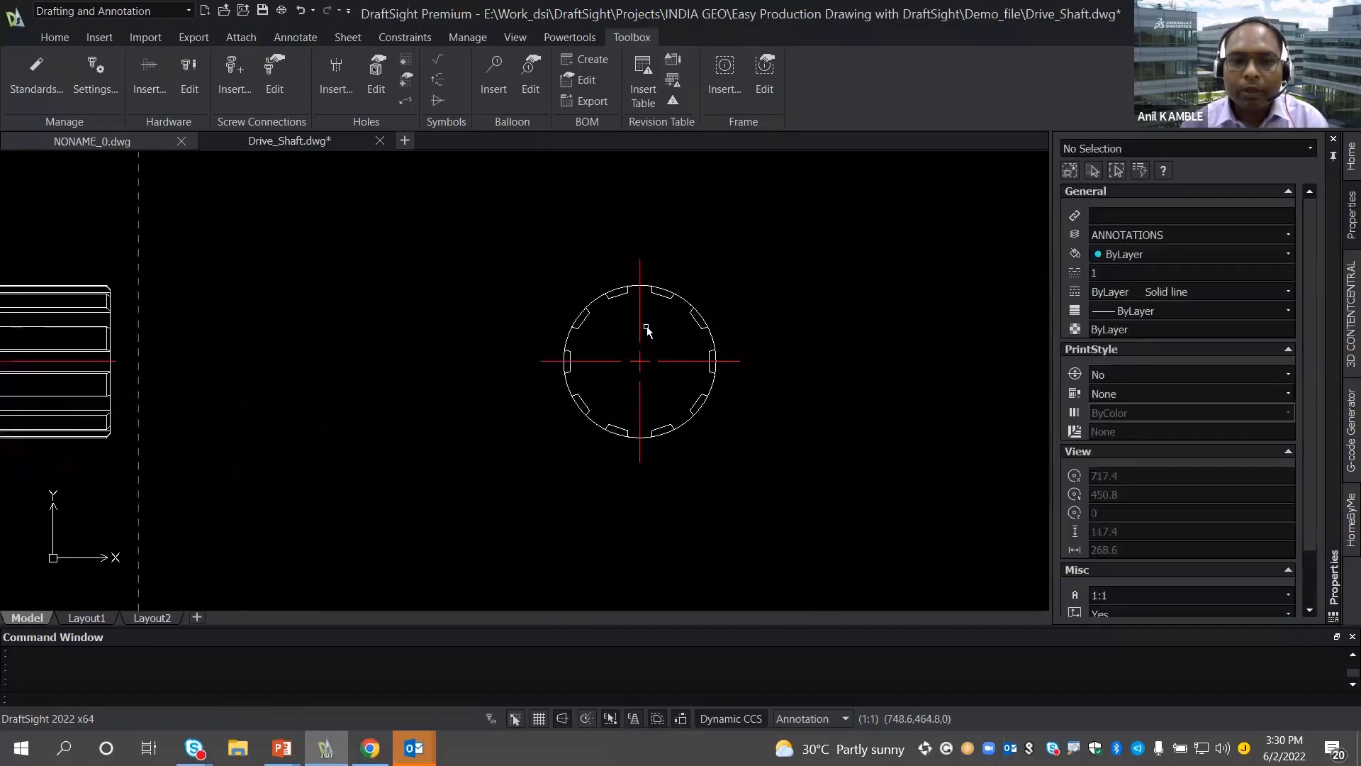
{"action": "middle_click_drag", "start_coordinate": [630, 374], "coordinate": [520, 373]}
{"action": "scroll", "coordinate": [520, 374], "scroll_direction": "up", "scroll_amount": 2}
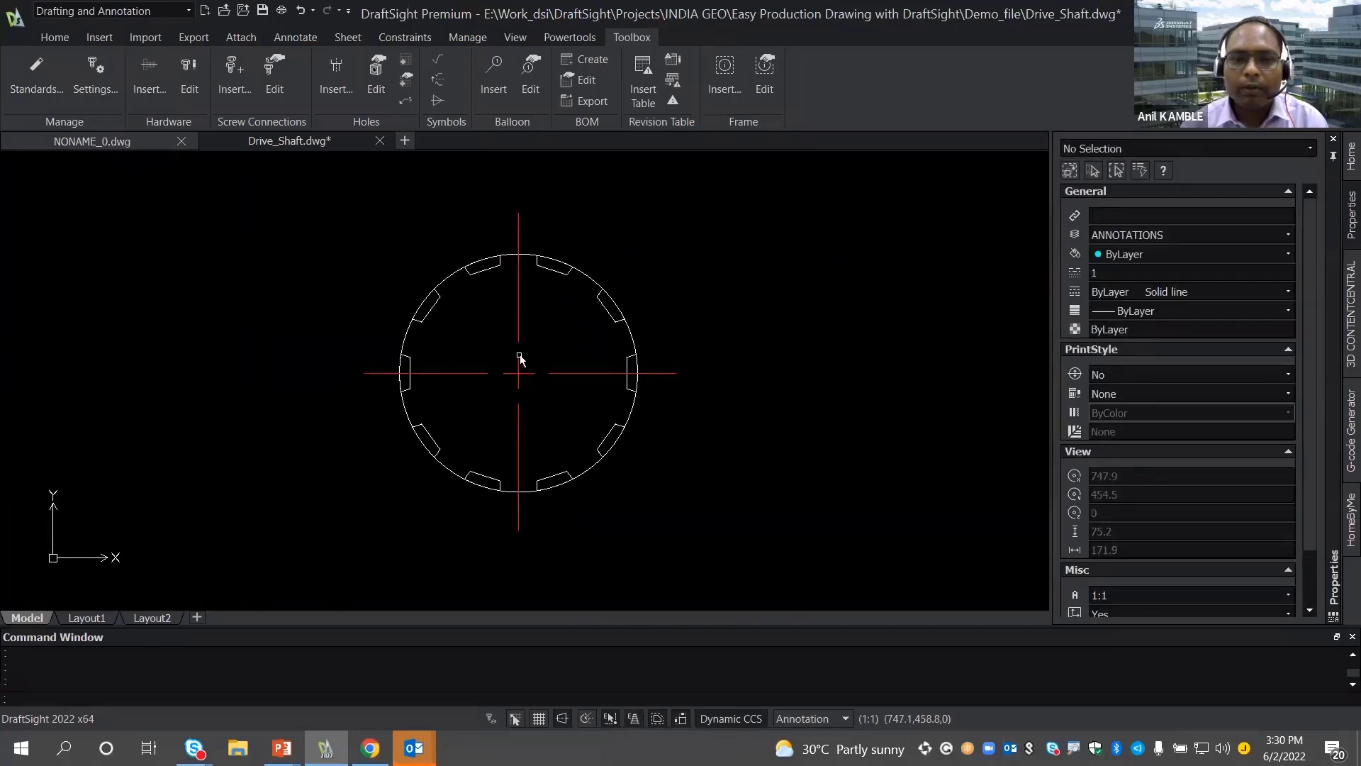
{"action": "middle_click_drag", "start_coordinate": [537, 325], "coordinate": [449, 302]}
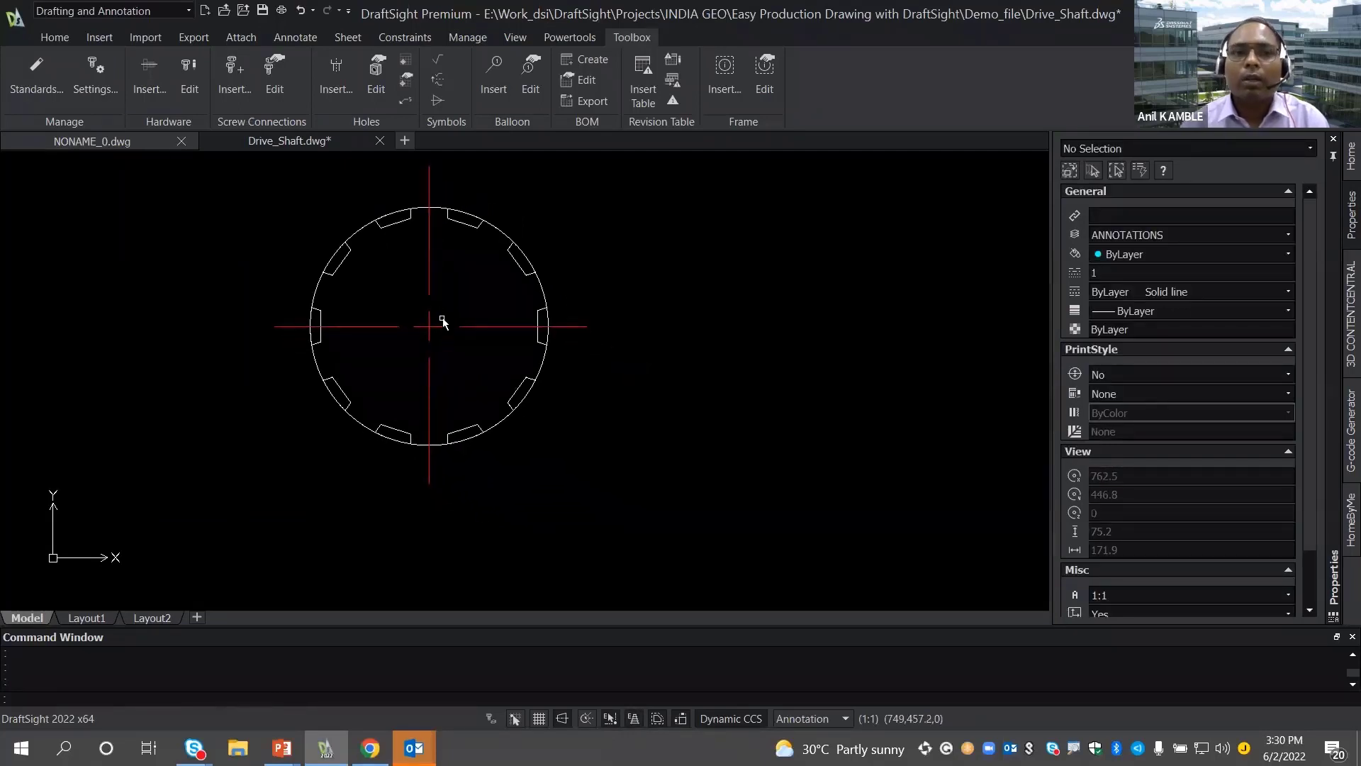
- Start a Toolbox hole in ANSI Metric, keep the type Tapped Hole, and set the size to M12x1.75
{"action": "left_click", "coordinate": [345, 95]}
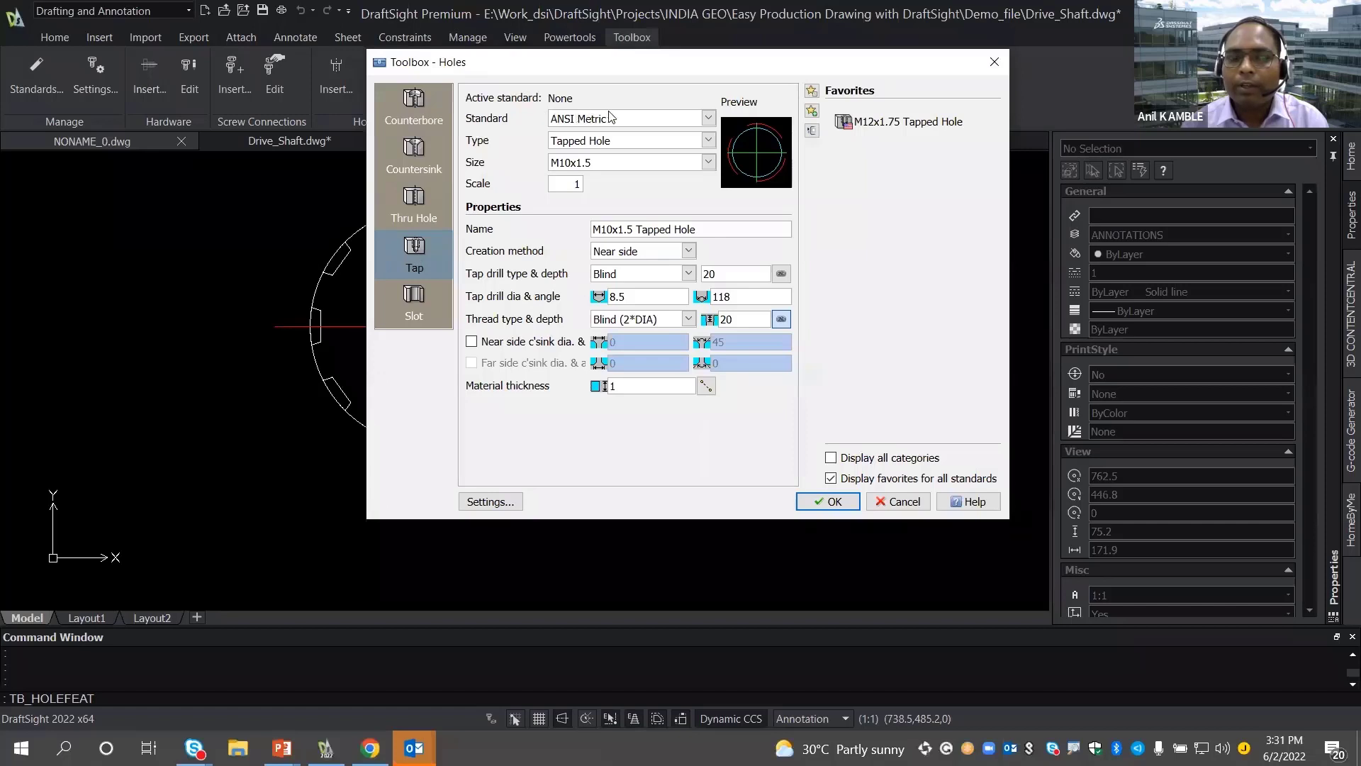
{"action": "left_click", "coordinate": [603, 142]}
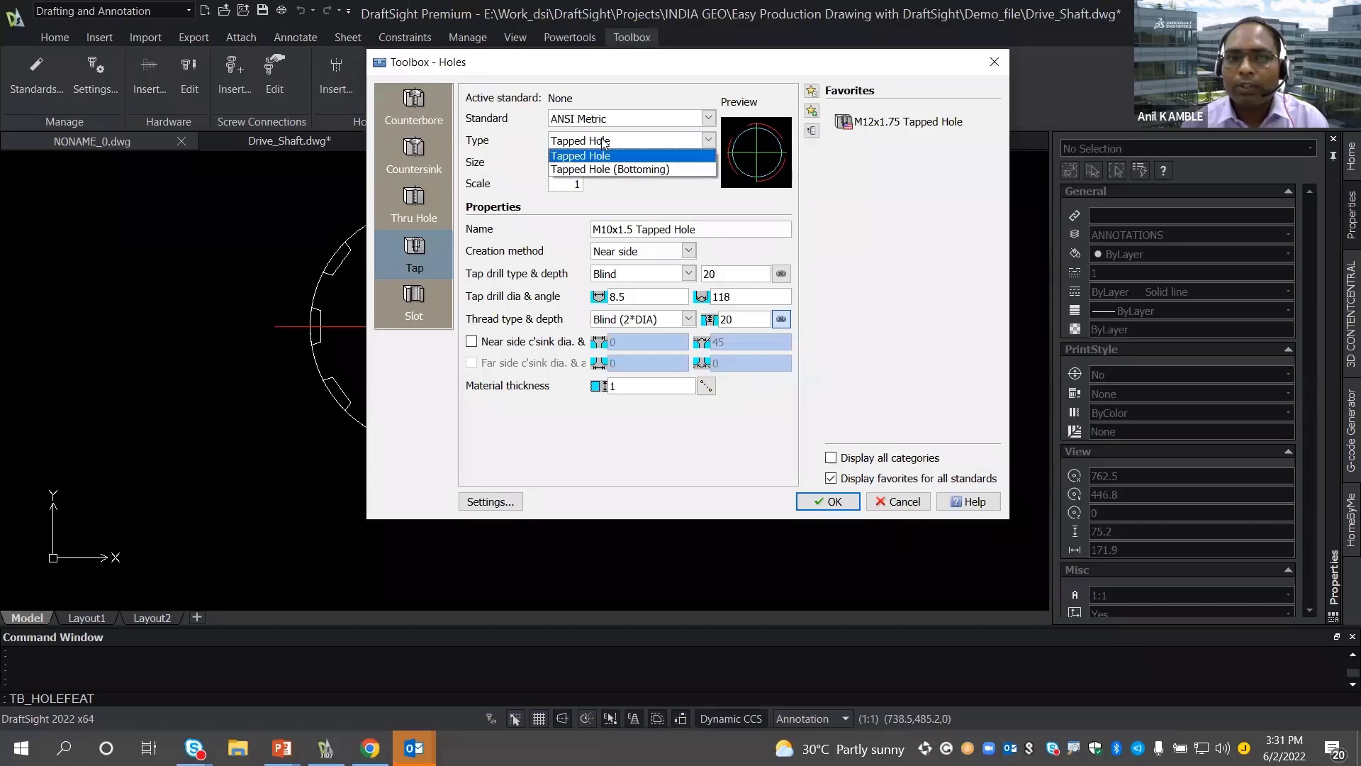
{"action": "left_click", "coordinate": [604, 143]}
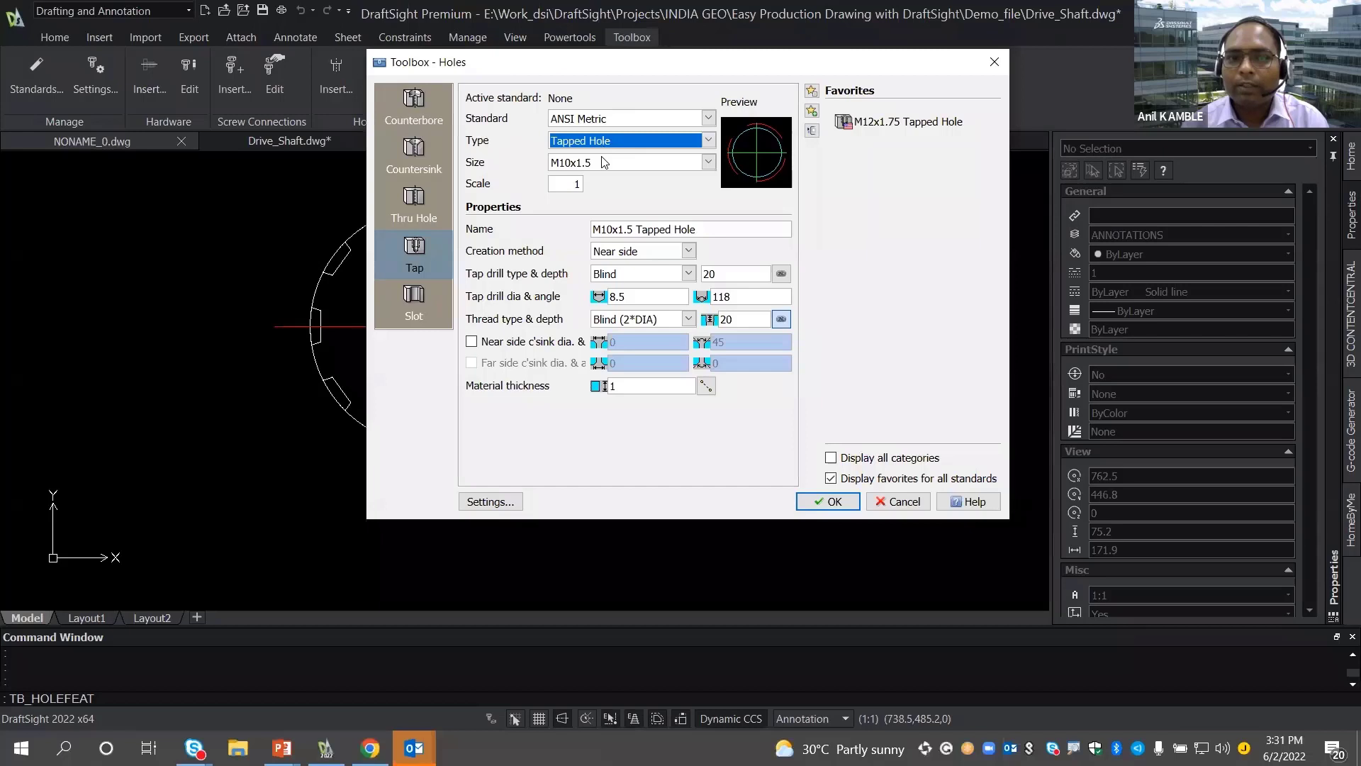
{"action": "left_click", "coordinate": [604, 163]}
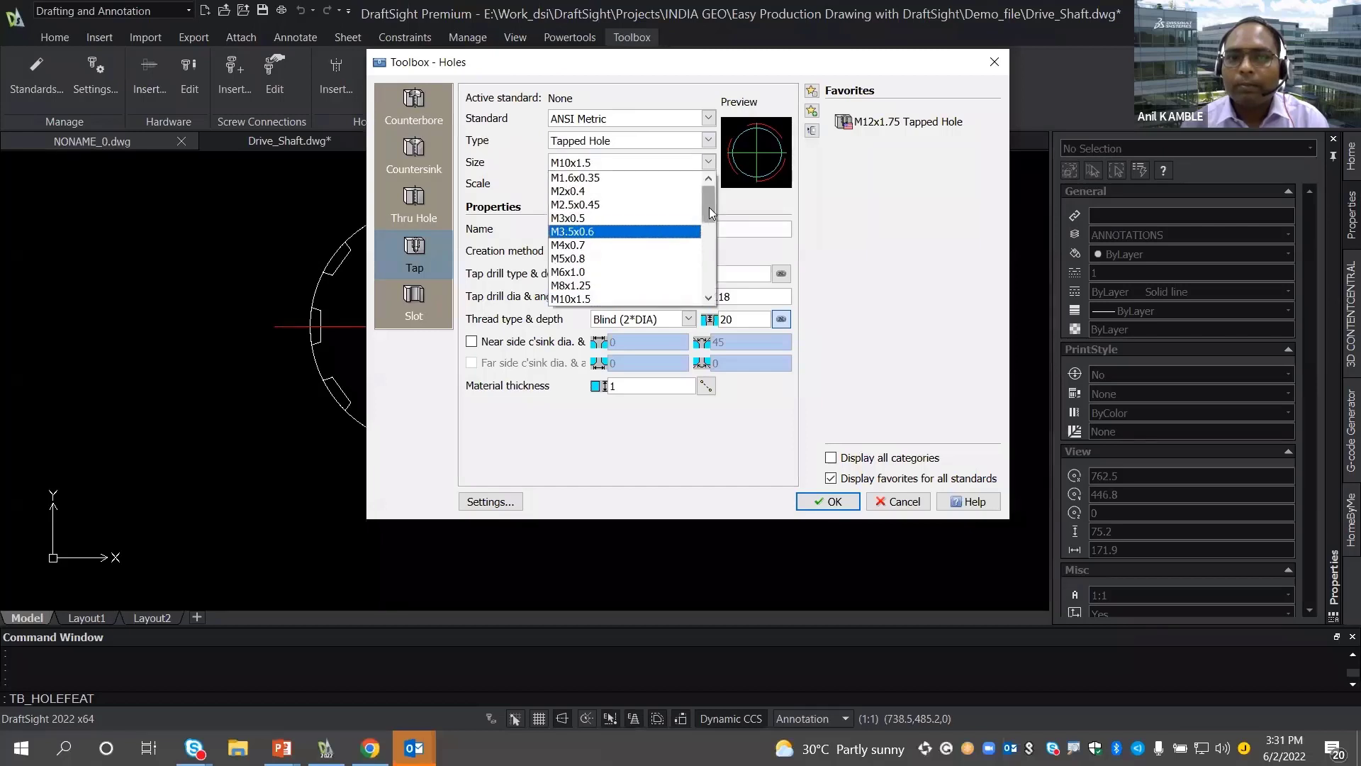
{"action": "left_click_drag", "start_coordinate": [709, 207], "coordinate": [709, 216]}
{"action": "left_click", "coordinate": [607, 287]}
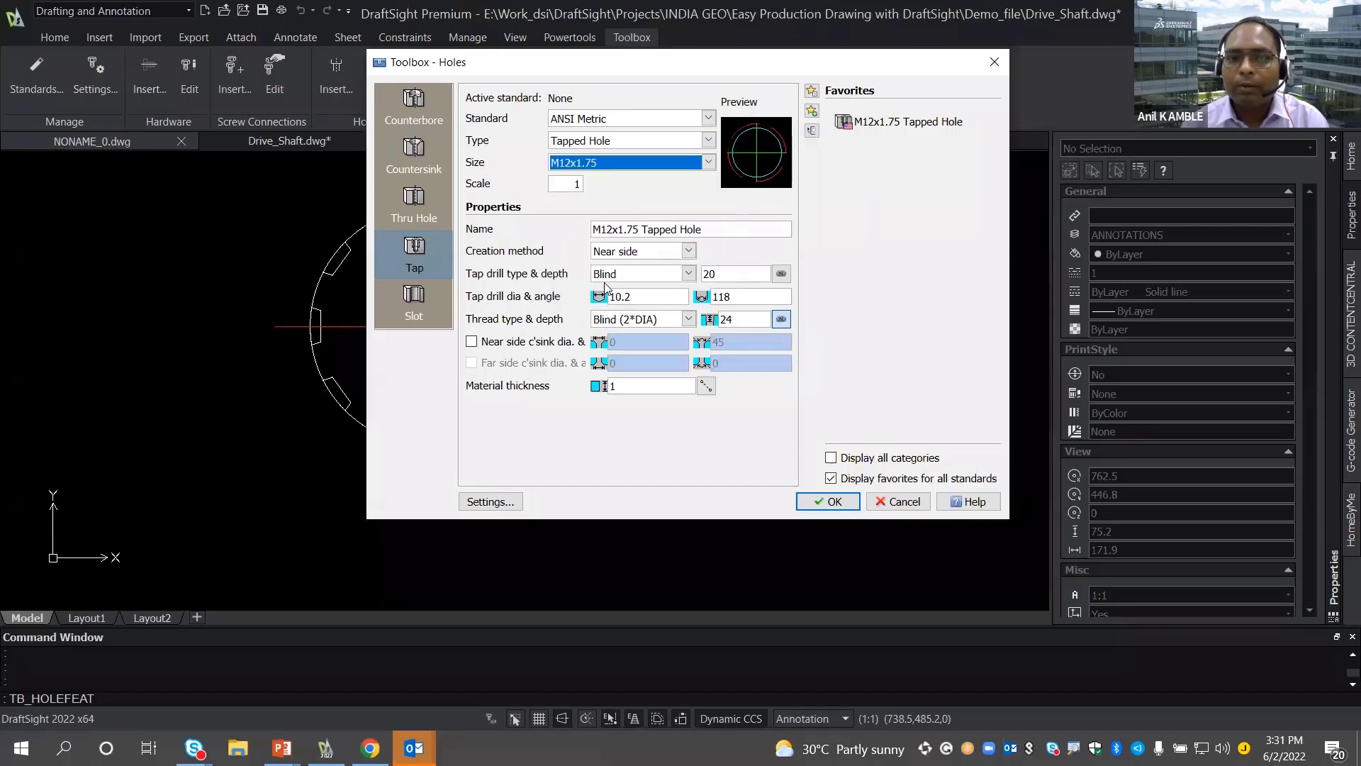
- Compare the Far side, Hidden and Section creation methods in the hole preview, and end with Far side
{"action": "left_click", "coordinate": [641, 251]}
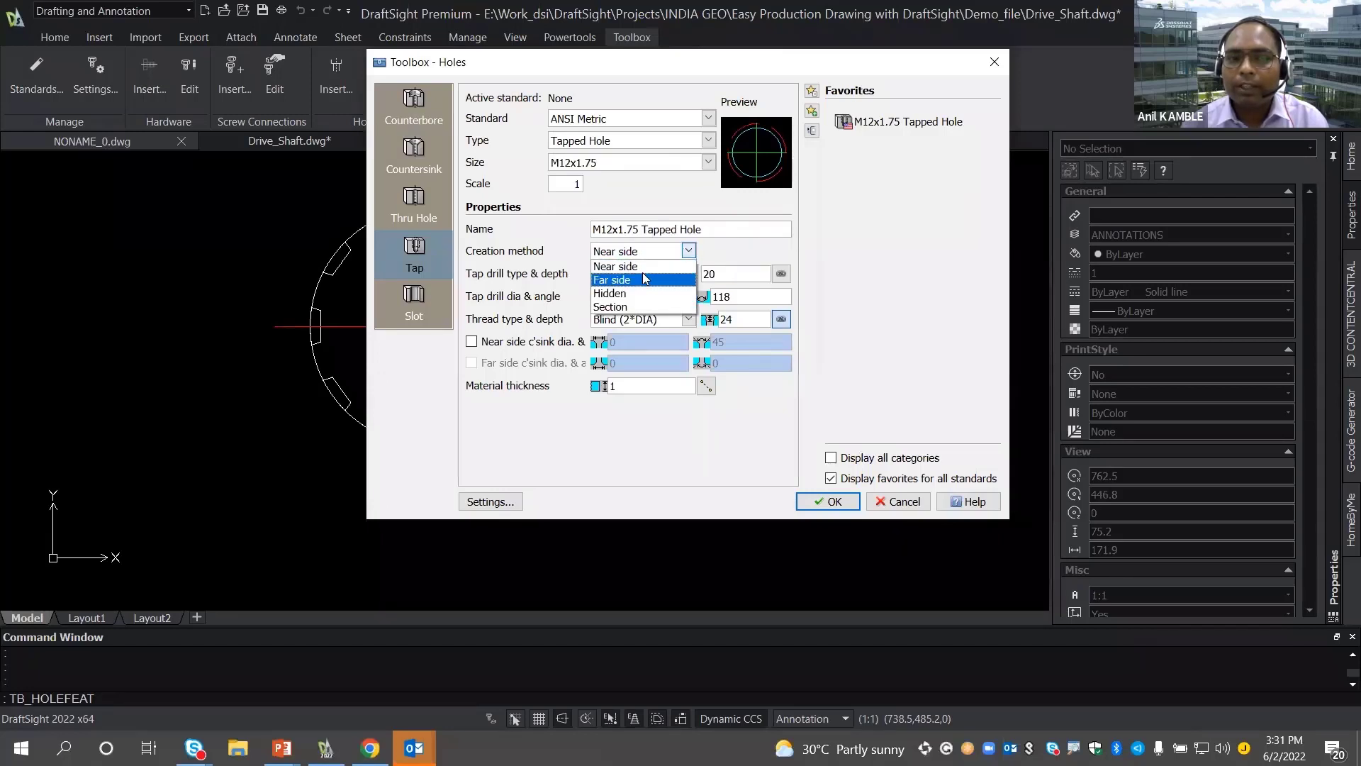
{"action": "left_click", "coordinate": [642, 280]}
{"action": "left_click", "coordinate": [642, 251]}
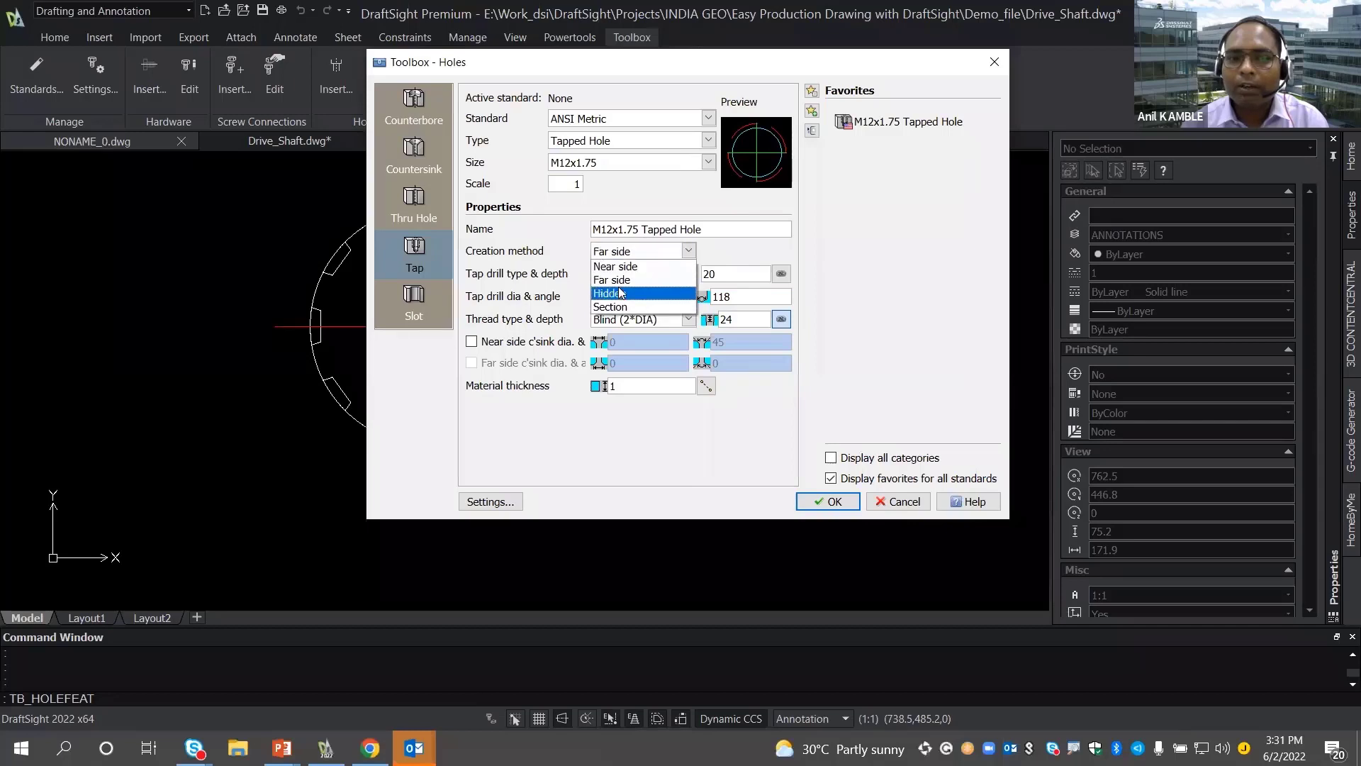
{"action": "left_click", "coordinate": [621, 293]}
{"action": "left_click", "coordinate": [631, 253]}
{"action": "left_click", "coordinate": [624, 306]}
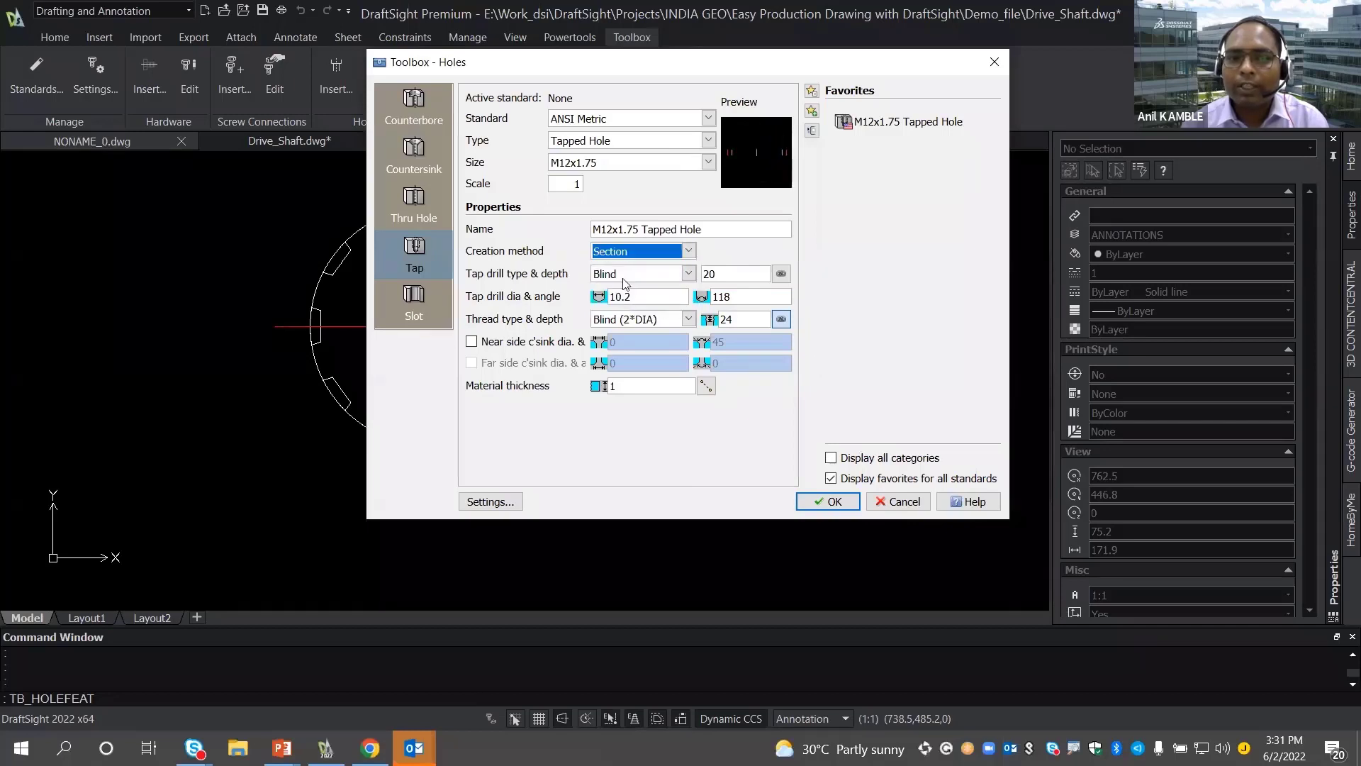
{"action": "left_click", "coordinate": [630, 253]}
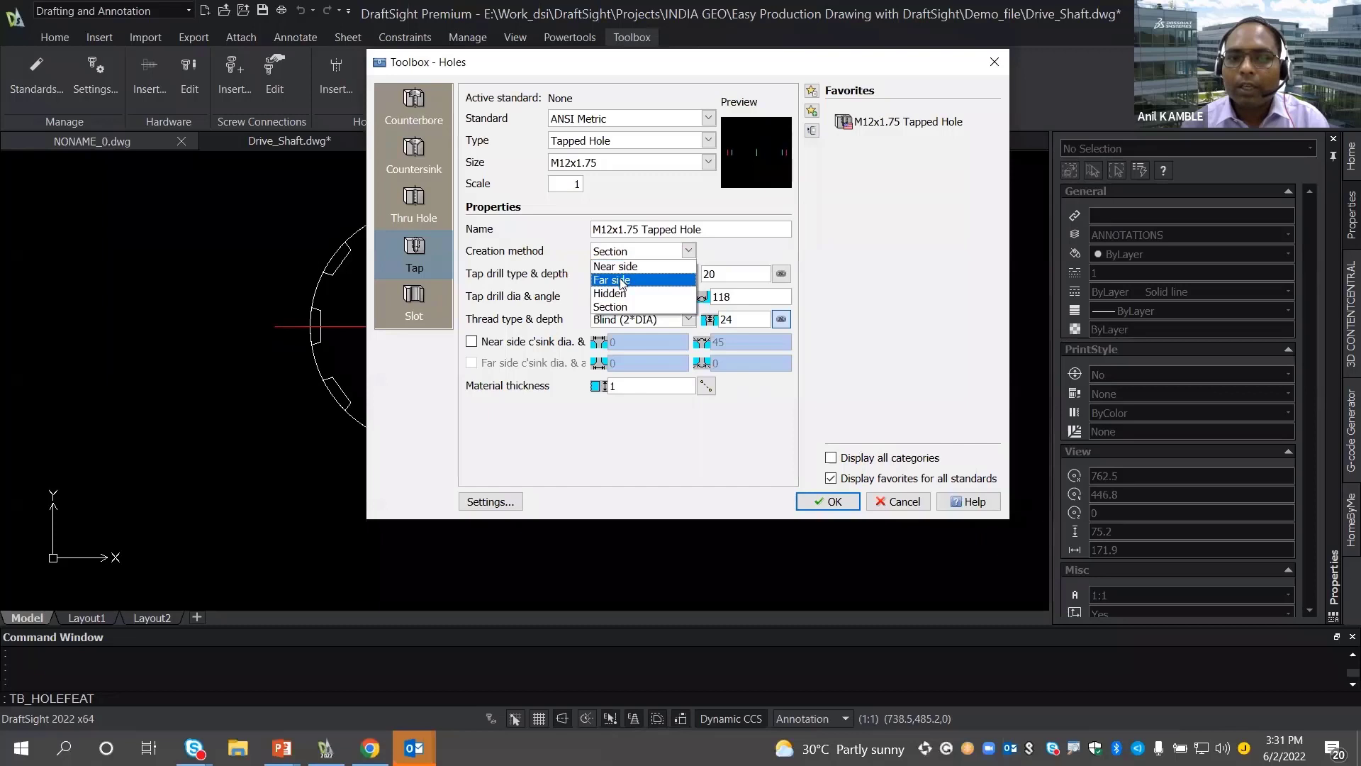
{"action": "left_click", "coordinate": [621, 281]}
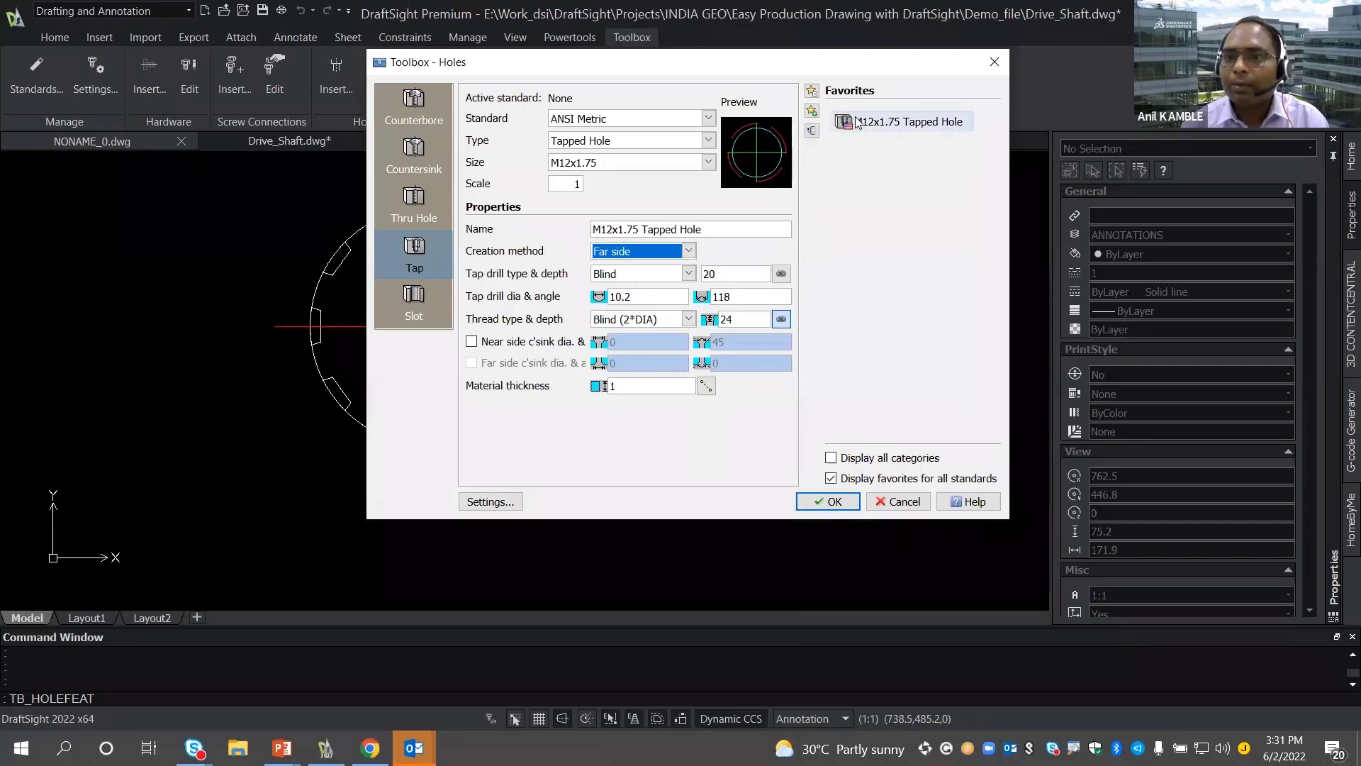
- Change the tapped hole's size to M8x1.25 and accept the hole settings
{"action": "mouse_move", "coordinate": [857, 137]}
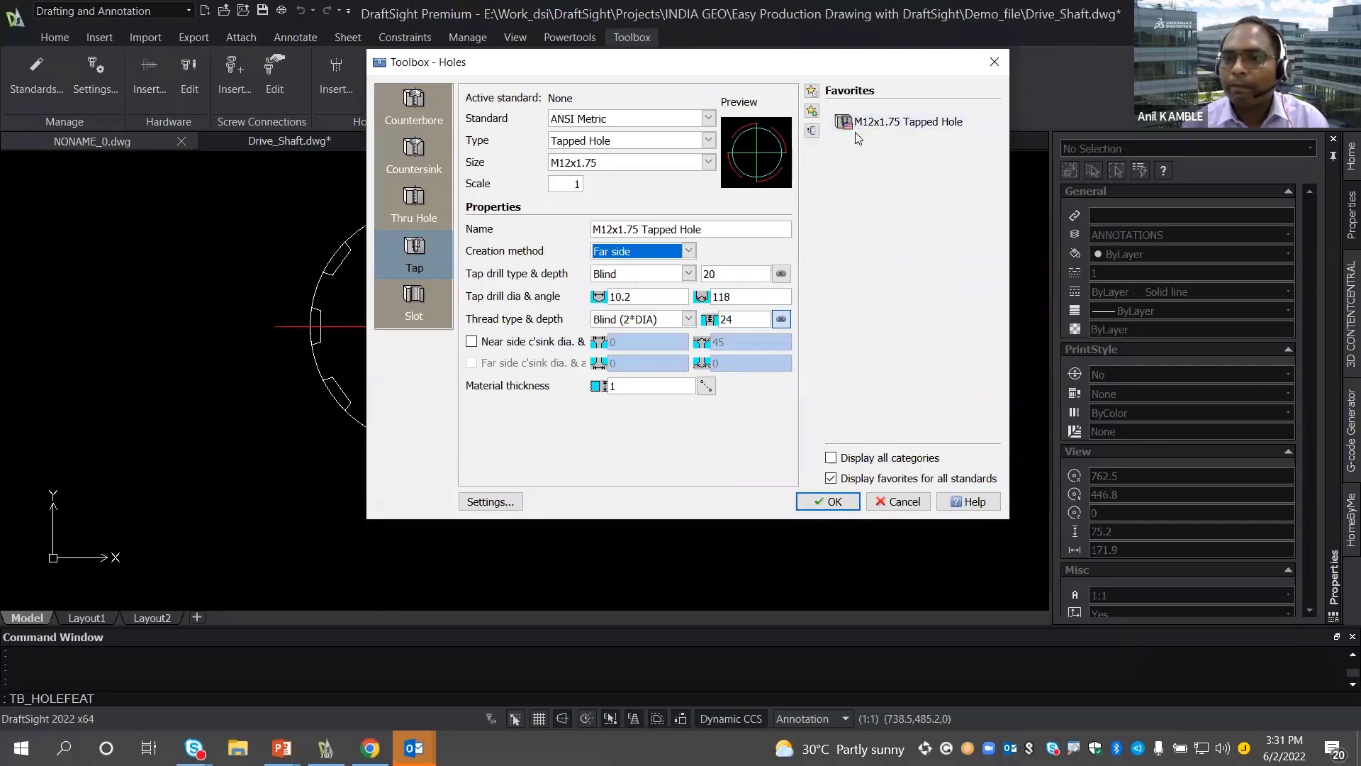
{"action": "left_click", "coordinate": [828, 501]}
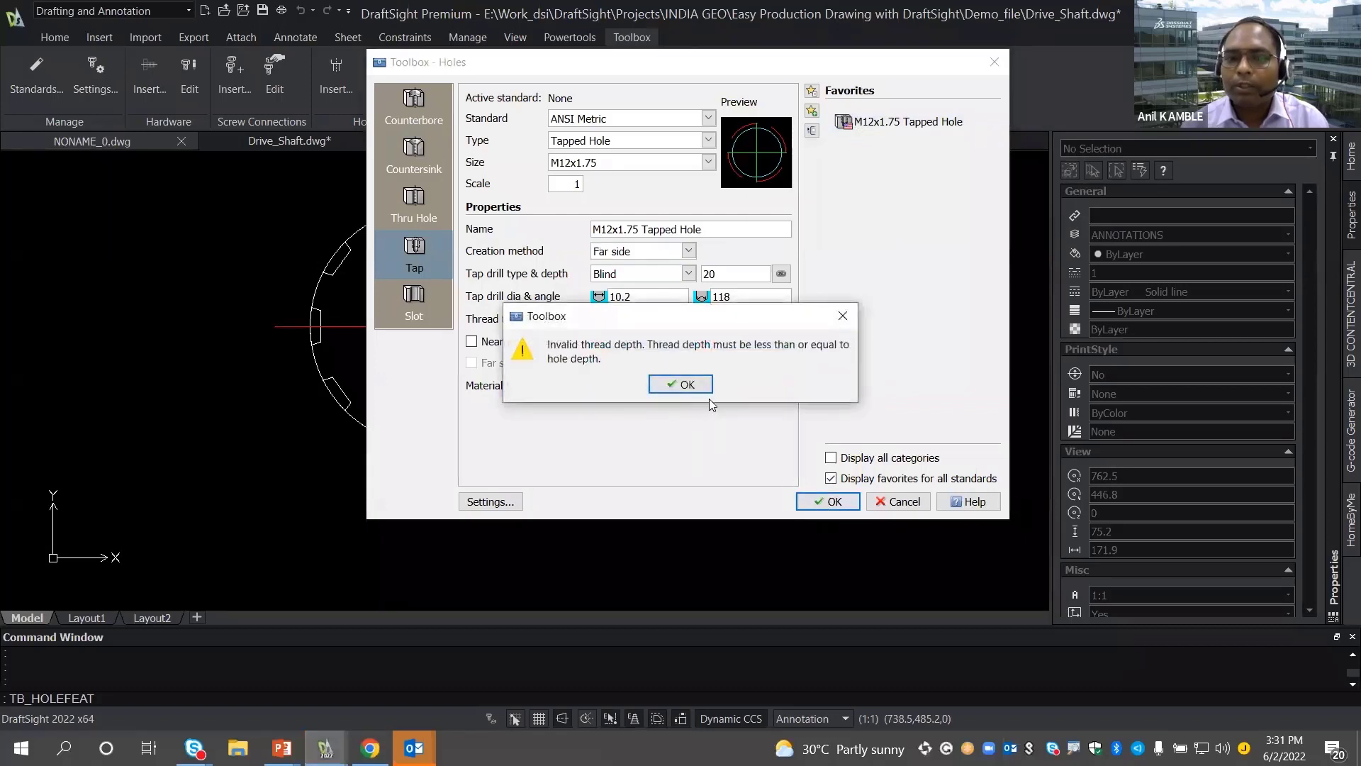
{"action": "left_click", "coordinate": [844, 317]}
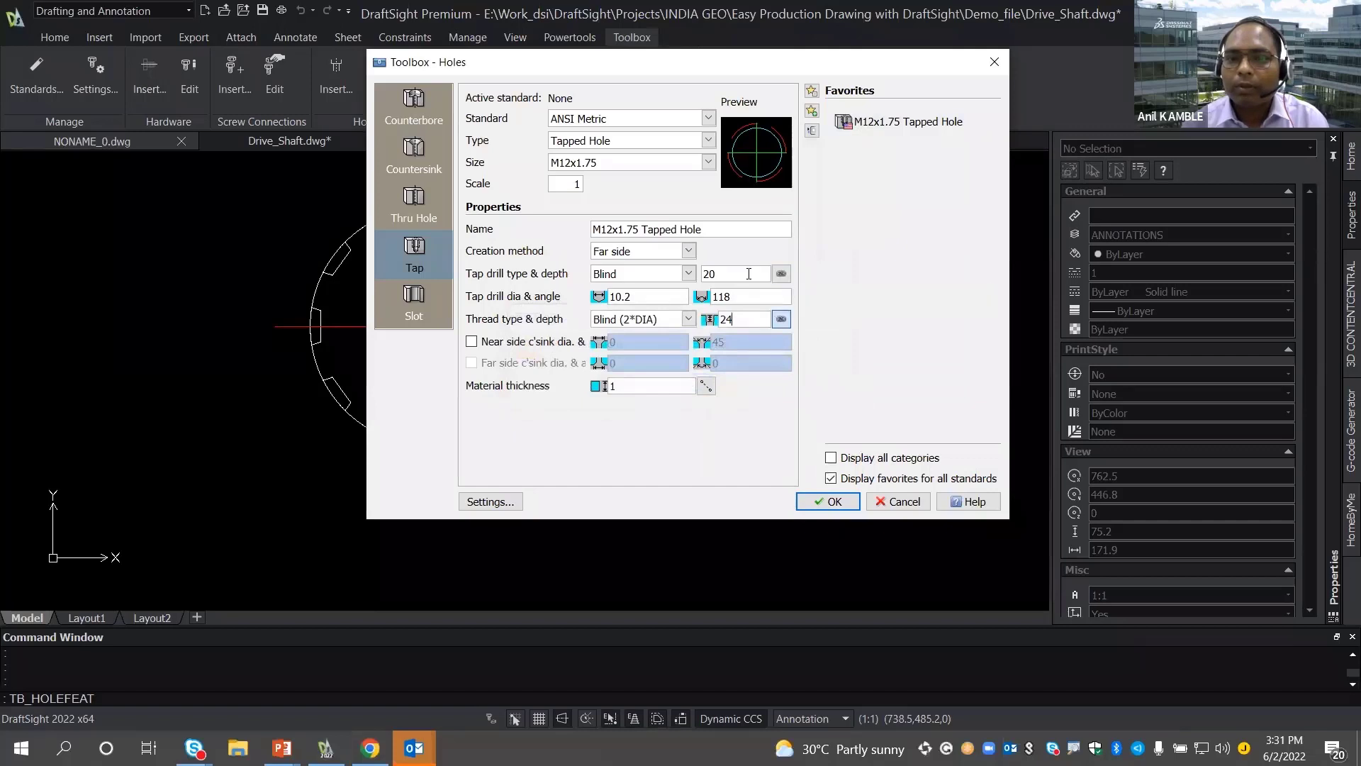
{"action": "left_click", "coordinate": [707, 162]}
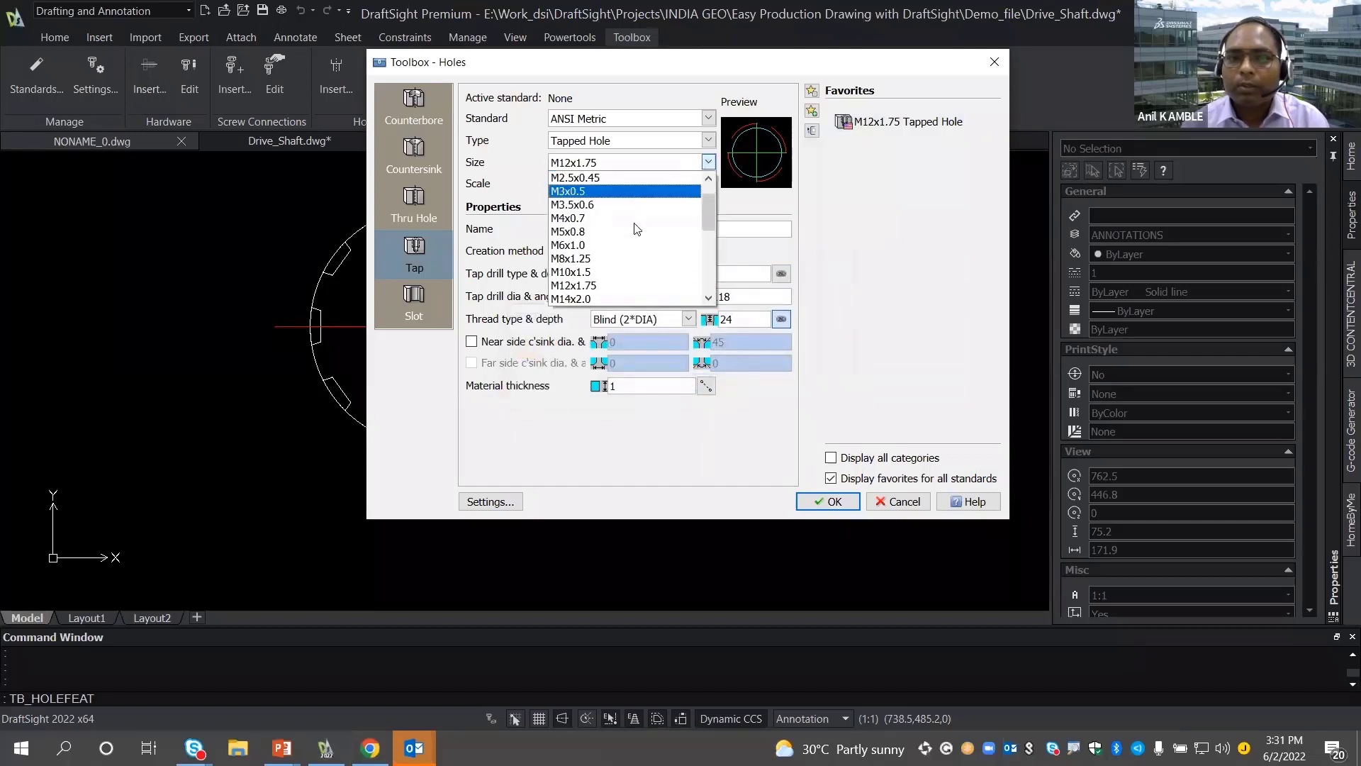
{"action": "left_click", "coordinate": [624, 258]}
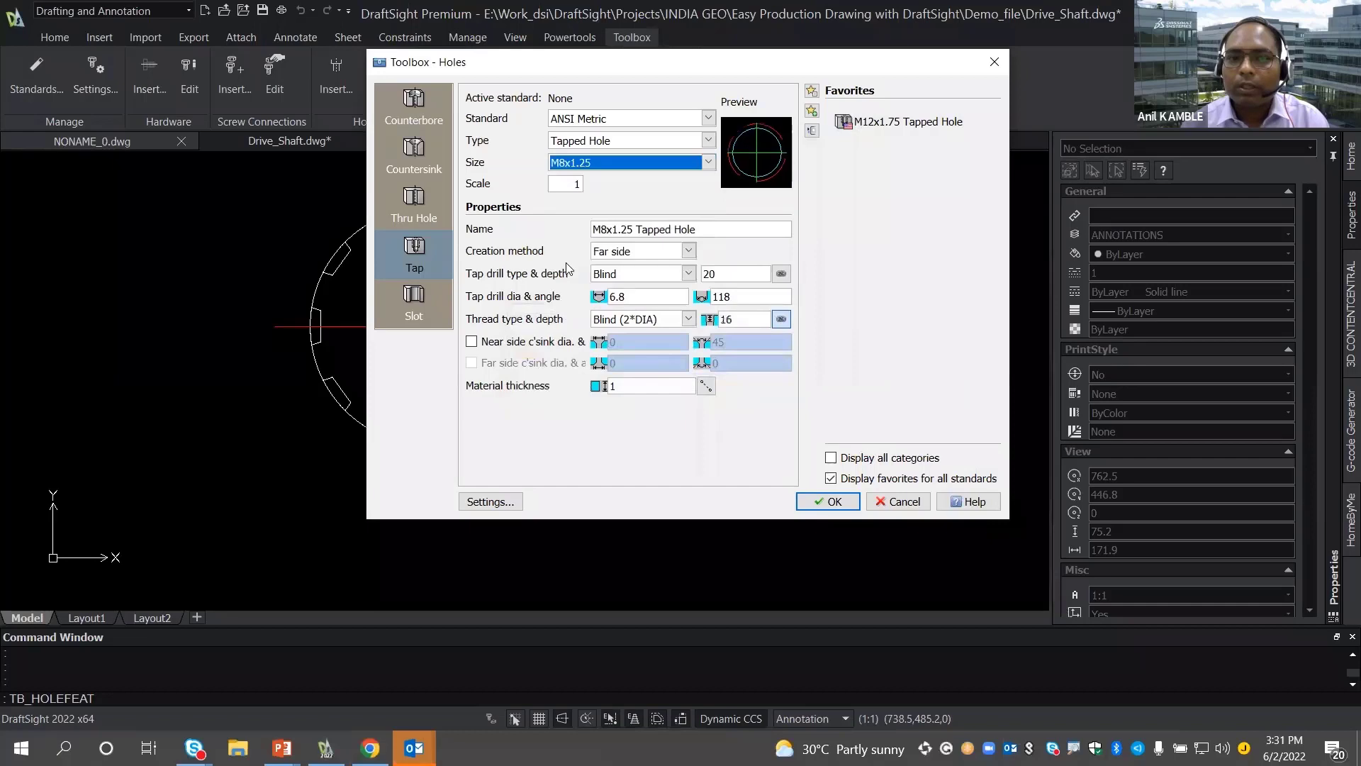
{"action": "left_click", "coordinate": [838, 501]}
- Place one tapped hole, unrotated, at the centre of the splined end view and finish the insertion
{"action": "scroll", "coordinate": [423, 339], "scroll_direction": "up", "scroll_amount": 3}
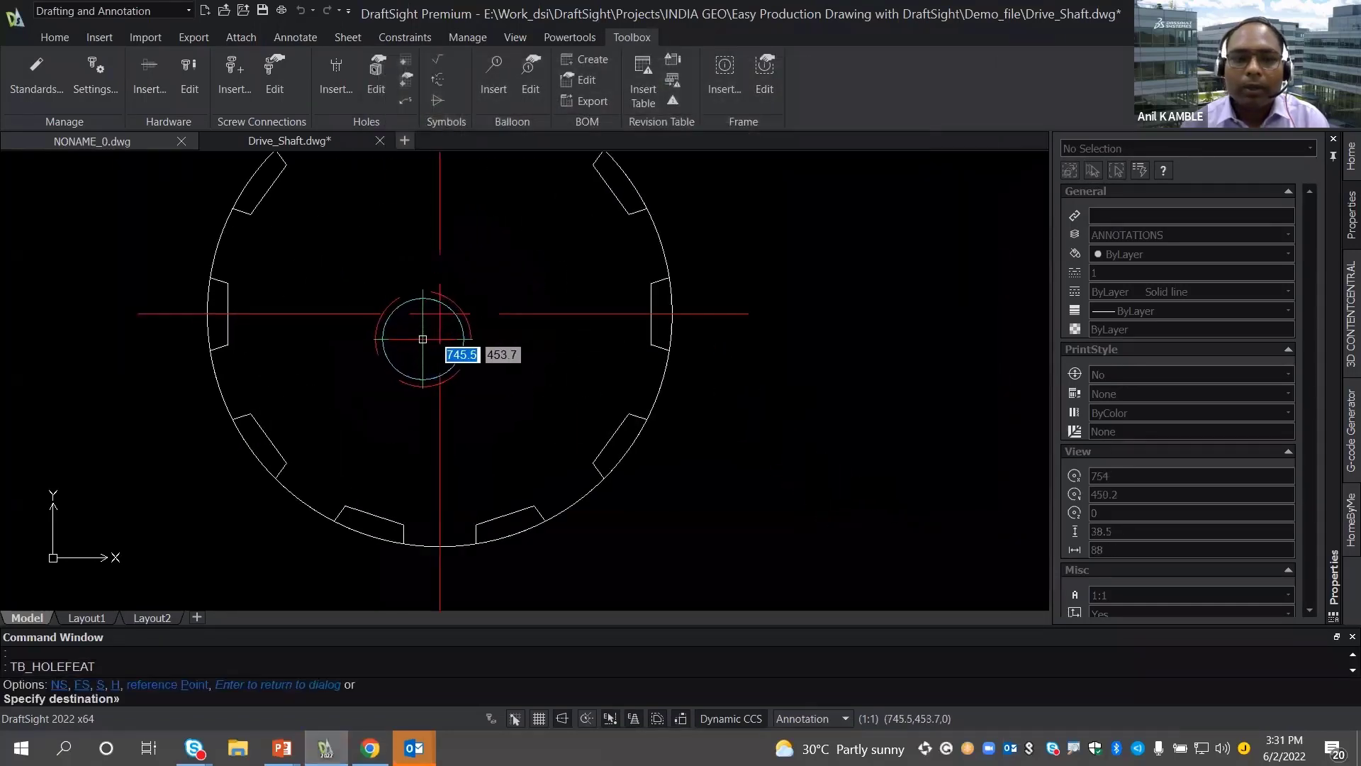
{"action": "left_click", "coordinate": [439, 313]}
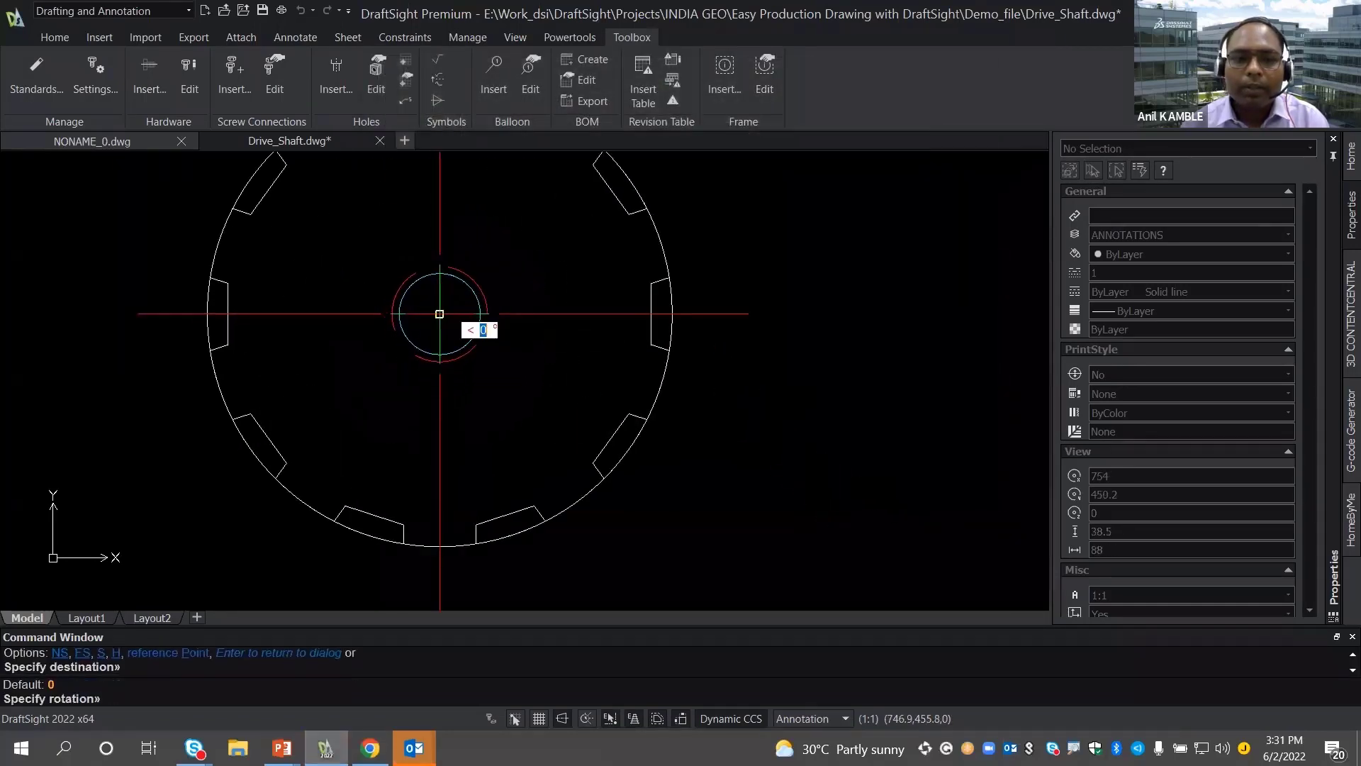
{"action": "left_click", "coordinate": [564, 340]}
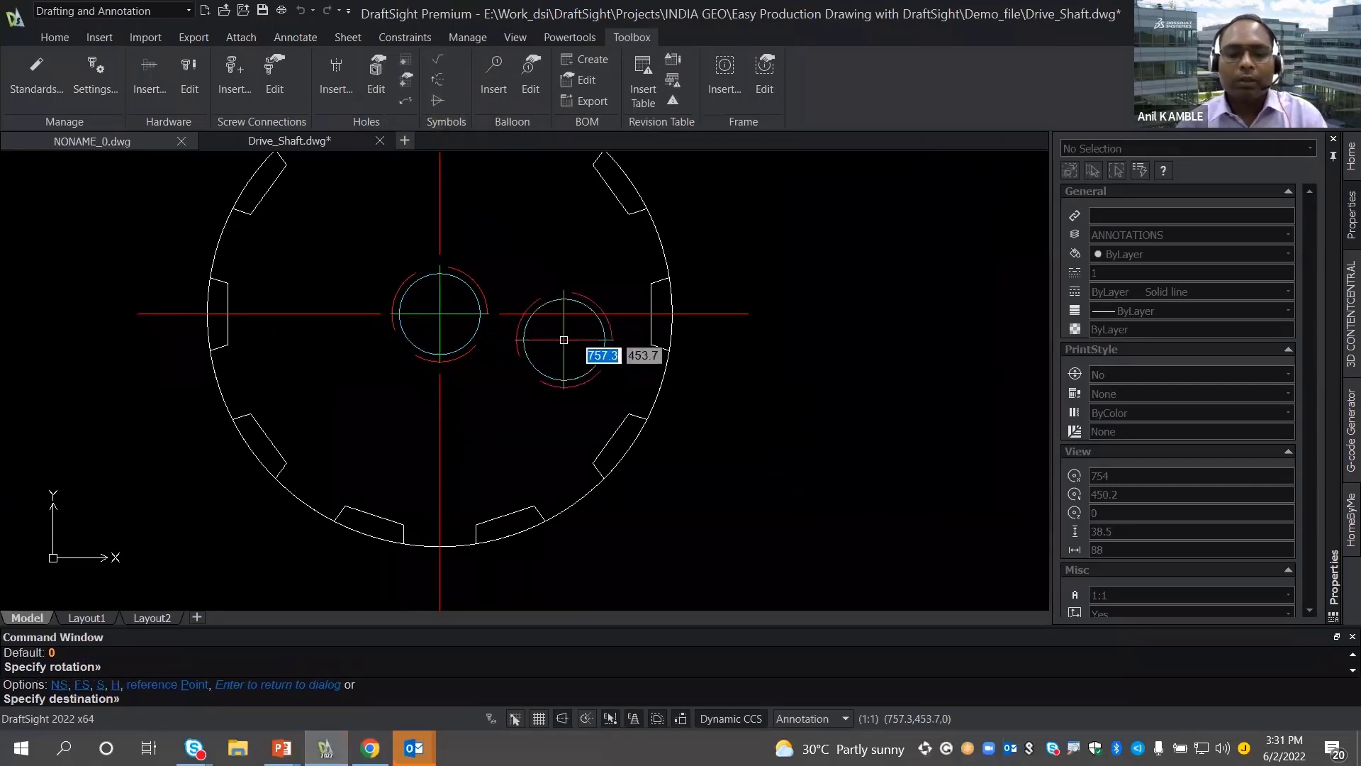
{"action": "key", "text": "Escape"}
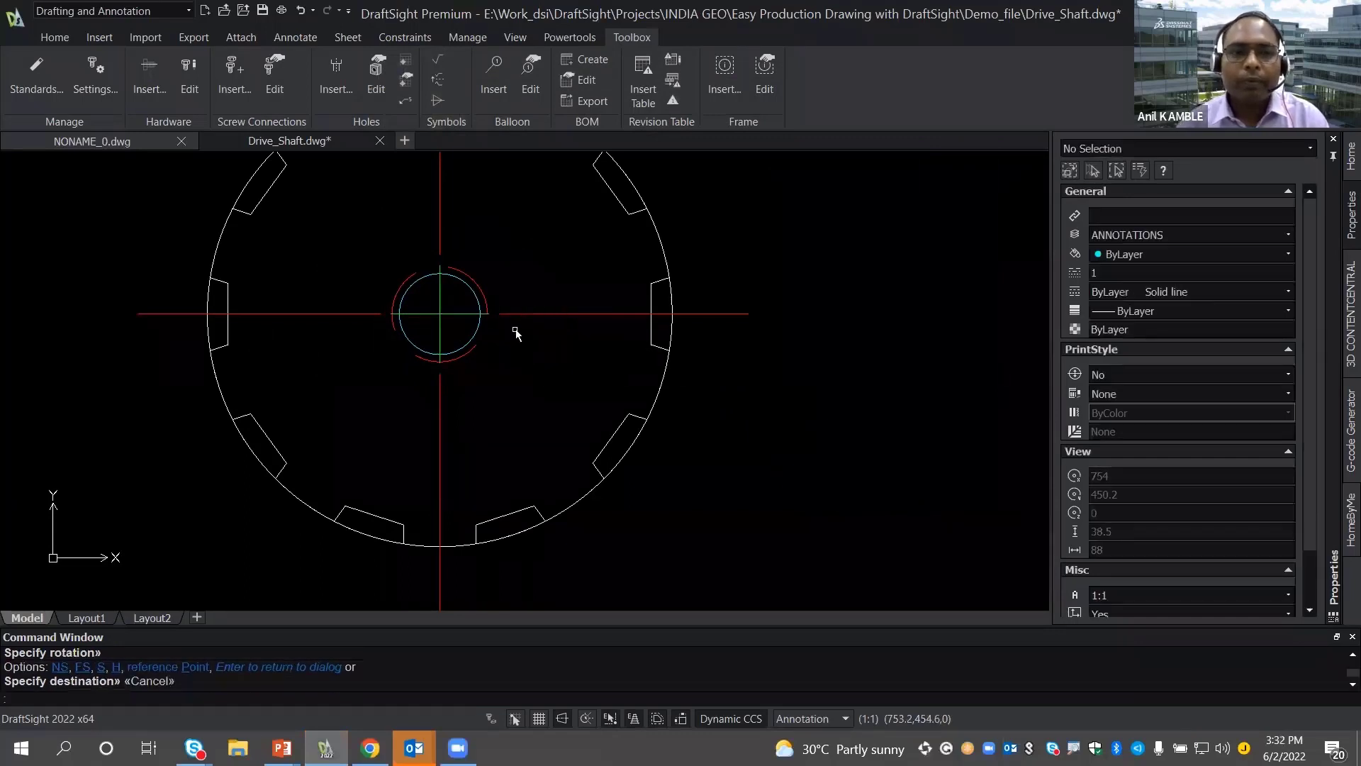
- Add a hole callout to the tapped hole, with an angled leader from its centre to below and right of the splined outline
{"action": "scroll", "coordinate": [524, 328], "scroll_direction": "down", "scroll_amount": 1}
{"action": "middle_click_drag", "start_coordinate": [528, 327], "coordinate": [485, 303]}
{"action": "left_click", "coordinate": [408, 102]}
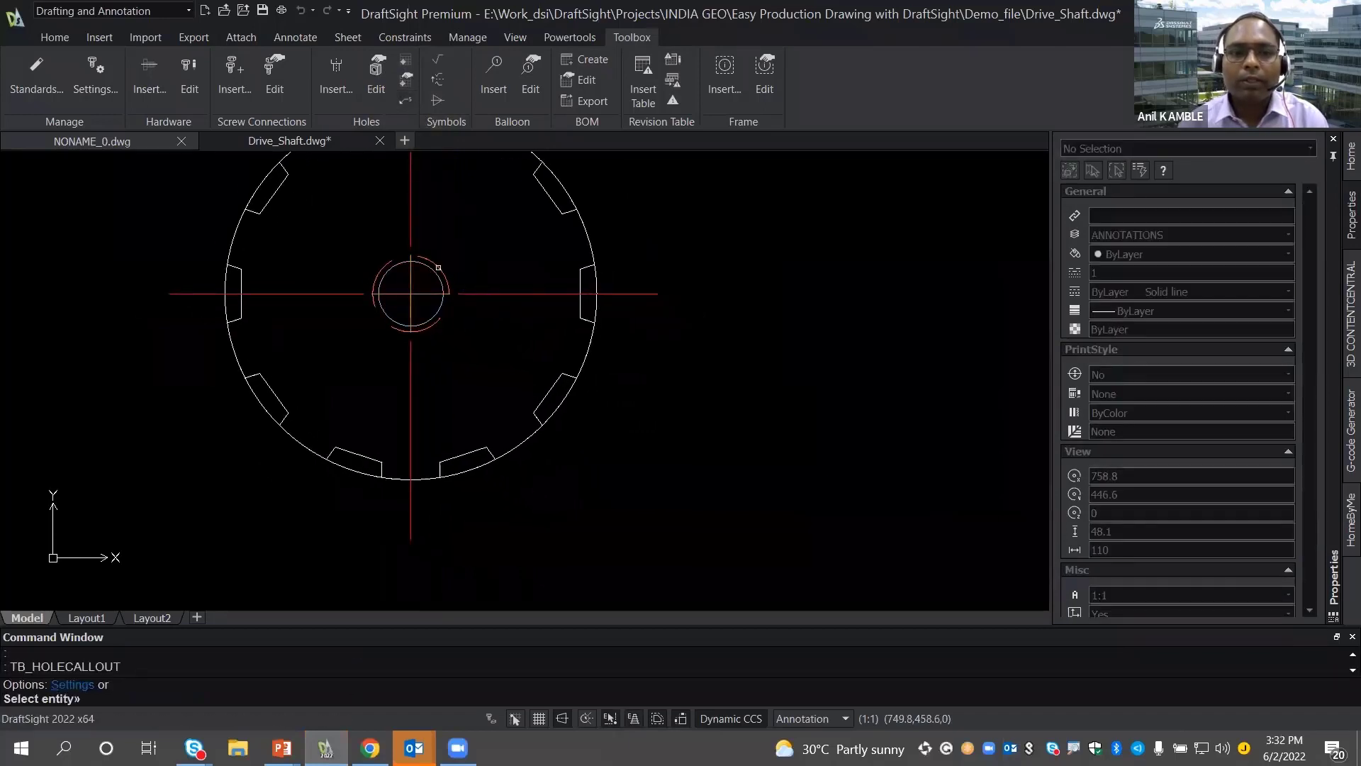
{"action": "left_click", "coordinate": [432, 271]}
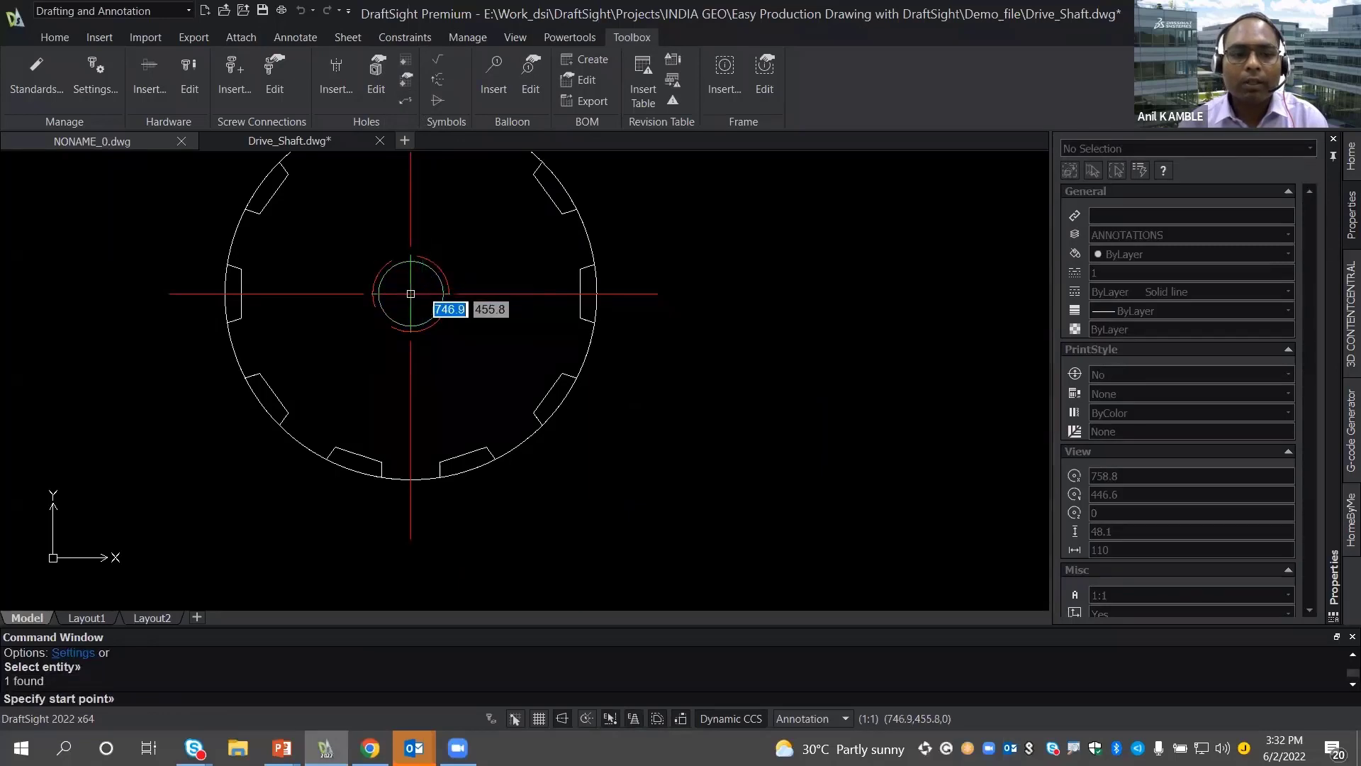
{"action": "left_click", "coordinate": [411, 293]}
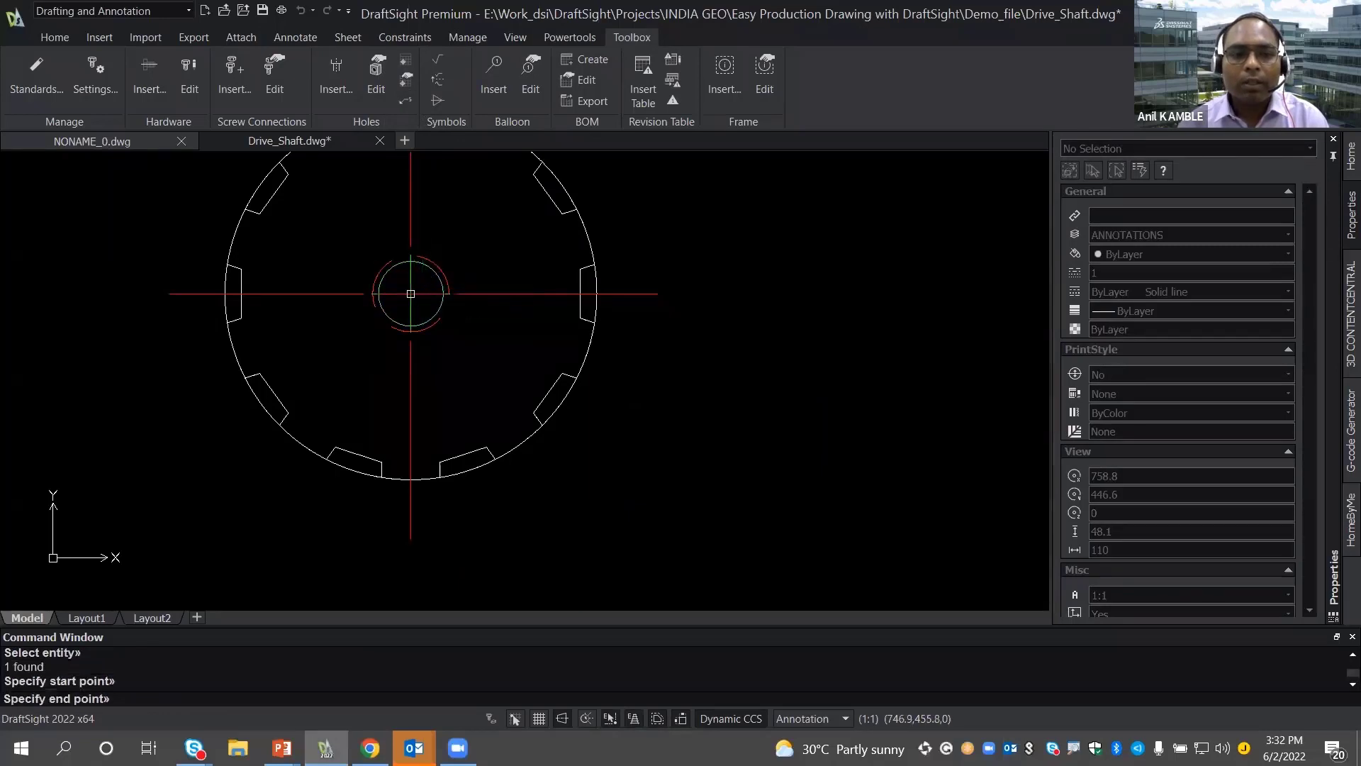
{"action": "left_click", "coordinate": [562, 718]}
{"action": "left_click", "coordinate": [602, 464]}
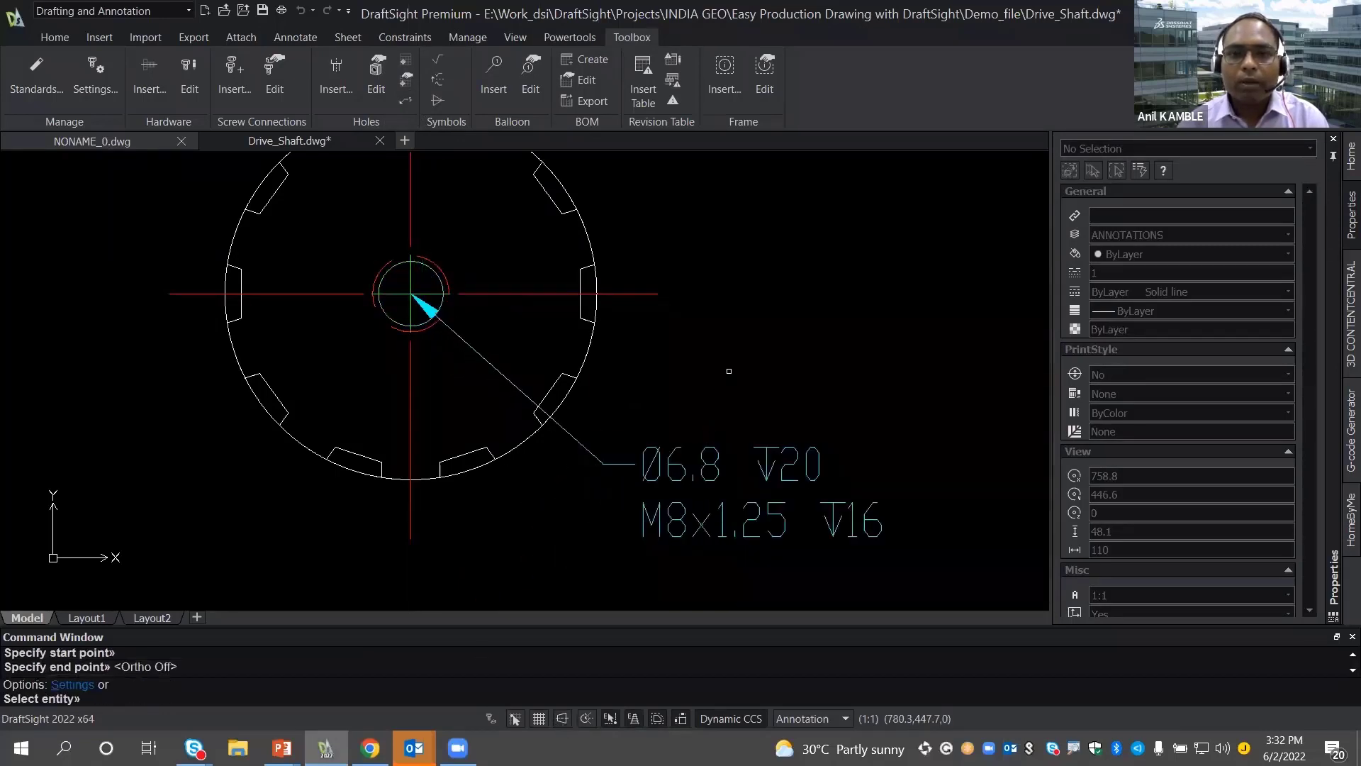
- Examine the tapped hole's callout and the keyed shaft view with the A-A section line beside it
{"action": "scroll", "coordinate": [728, 370], "scroll_direction": "down", "scroll_amount": 2}
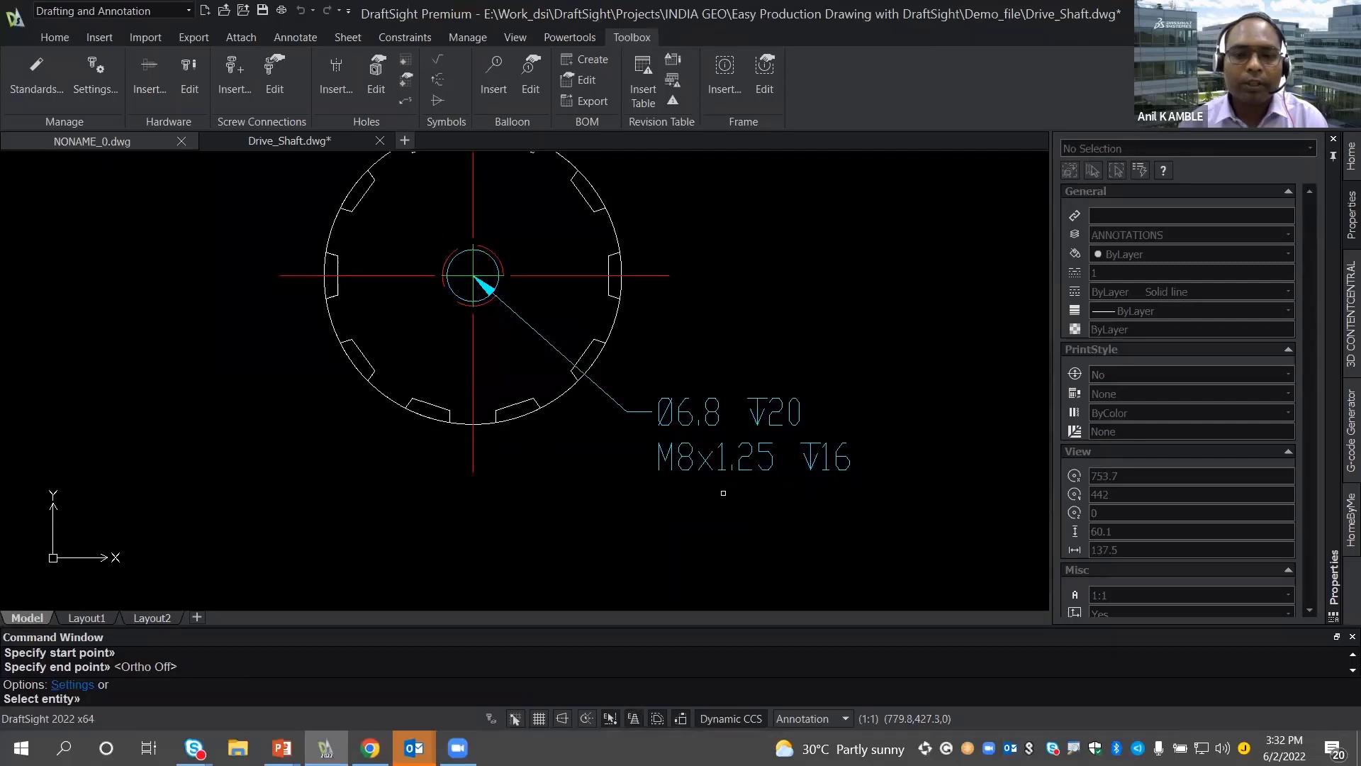
{"action": "scroll", "coordinate": [723, 493], "scroll_direction": "down", "scroll_amount": 1}
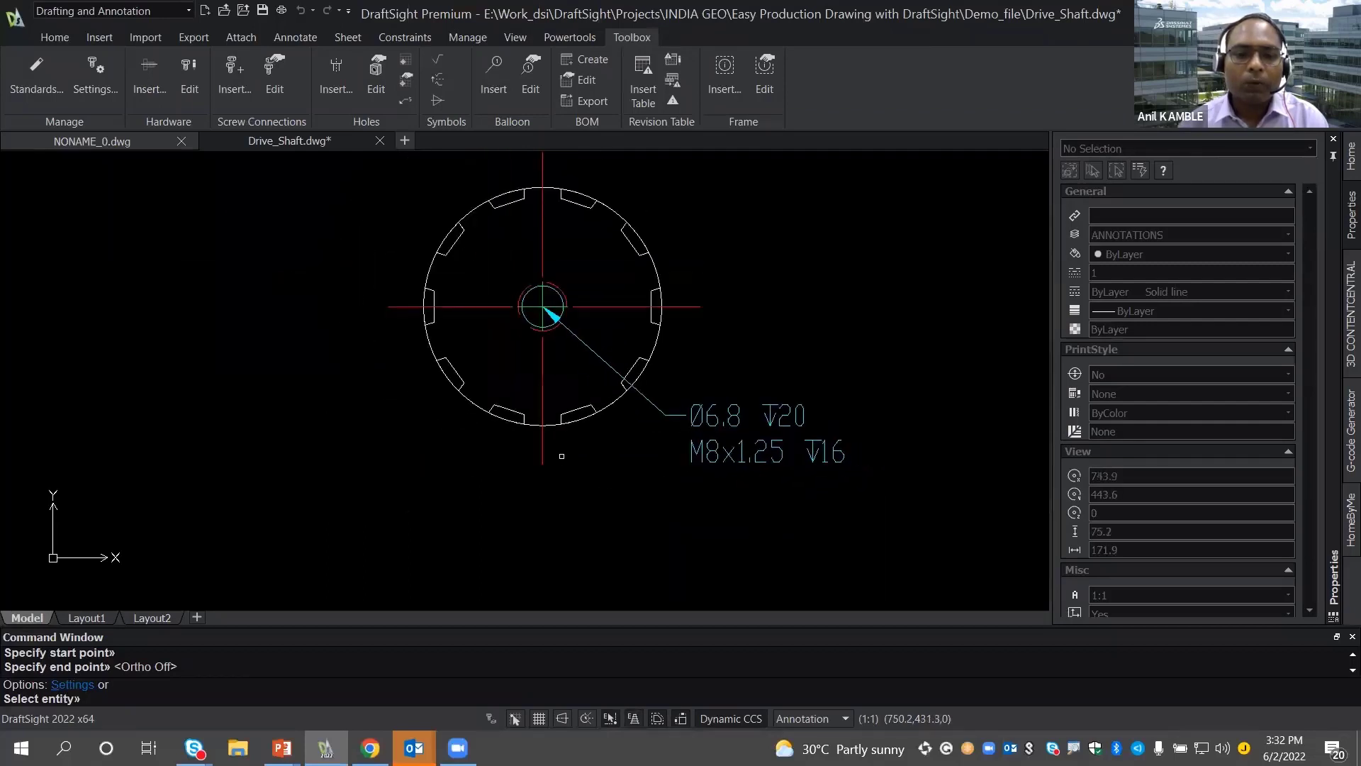
{"action": "scroll", "coordinate": [561, 455], "scroll_direction": "down", "scroll_amount": 2}
{"action": "middle_click_drag", "start_coordinate": [538, 388], "coordinate": [567, 380]}
{"action": "scroll", "coordinate": [592, 389], "scroll_direction": "down", "scroll_amount": 1}
{"action": "scroll", "coordinate": [570, 379], "scroll_direction": "down", "scroll_amount": 1}
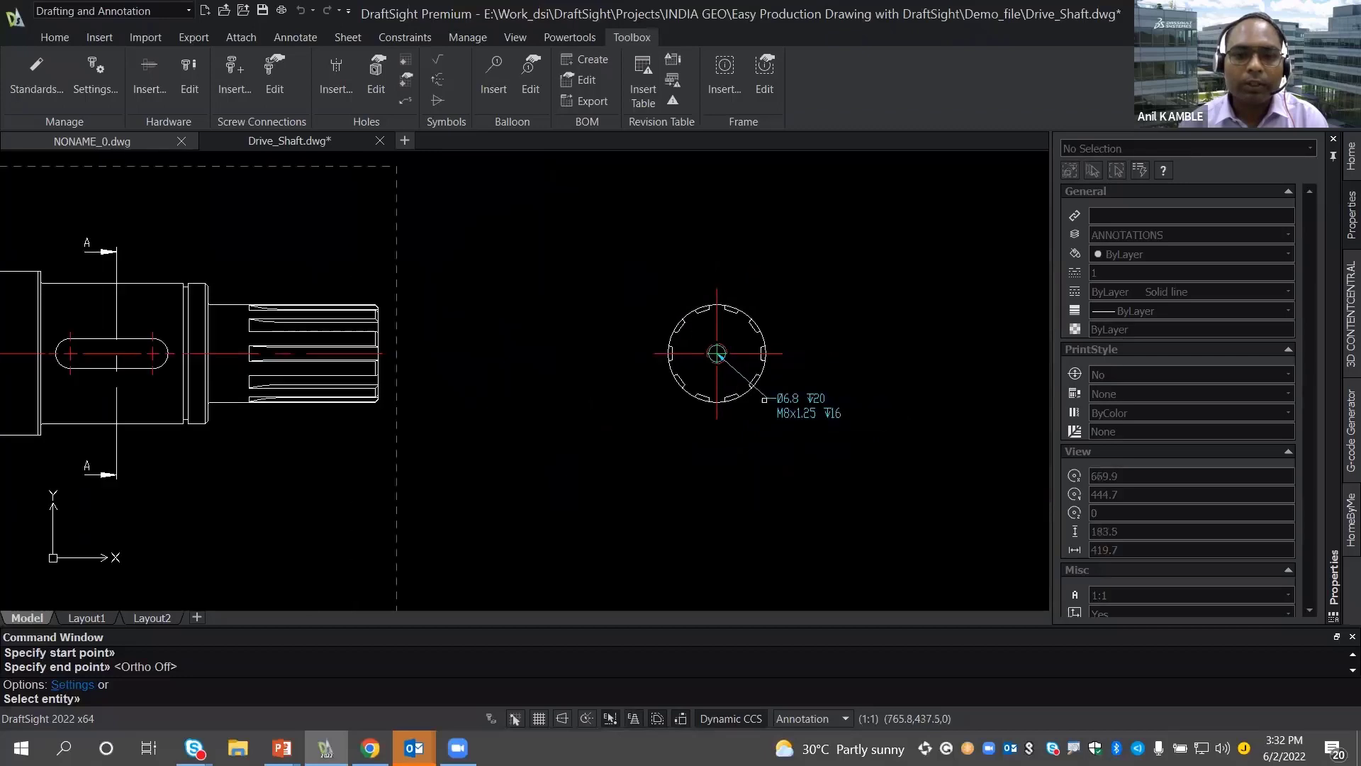
{"action": "scroll", "coordinate": [471, 404], "scroll_direction": "up", "scroll_amount": 1}
{"action": "scroll", "coordinate": [386, 358], "scroll_direction": "down", "scroll_amount": 1}
{"action": "middle_click_drag", "start_coordinate": [386, 358], "coordinate": [602, 335]}
{"action": "scroll", "coordinate": [602, 334], "scroll_direction": "down", "scroll_amount": 1}
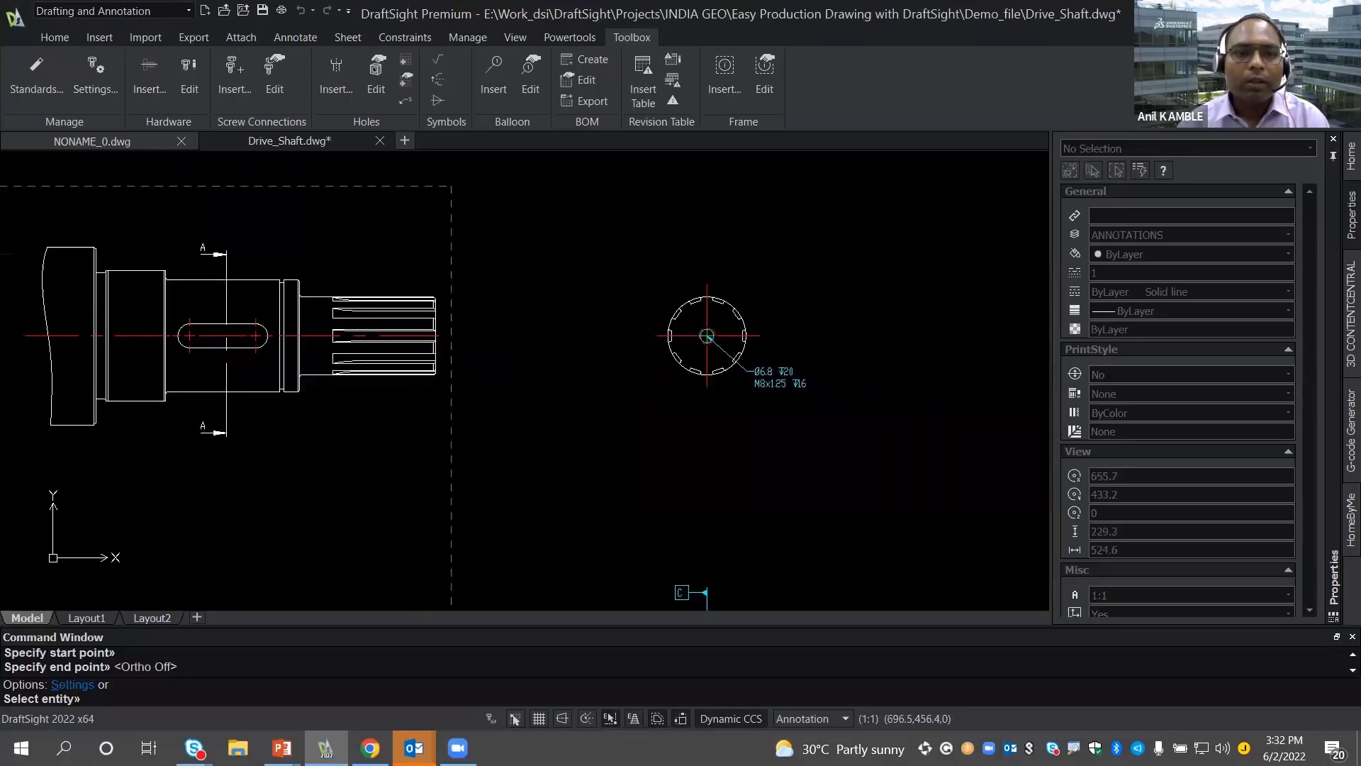
{"action": "middle_click_drag", "start_coordinate": [336, 419], "coordinate": [497, 392]}
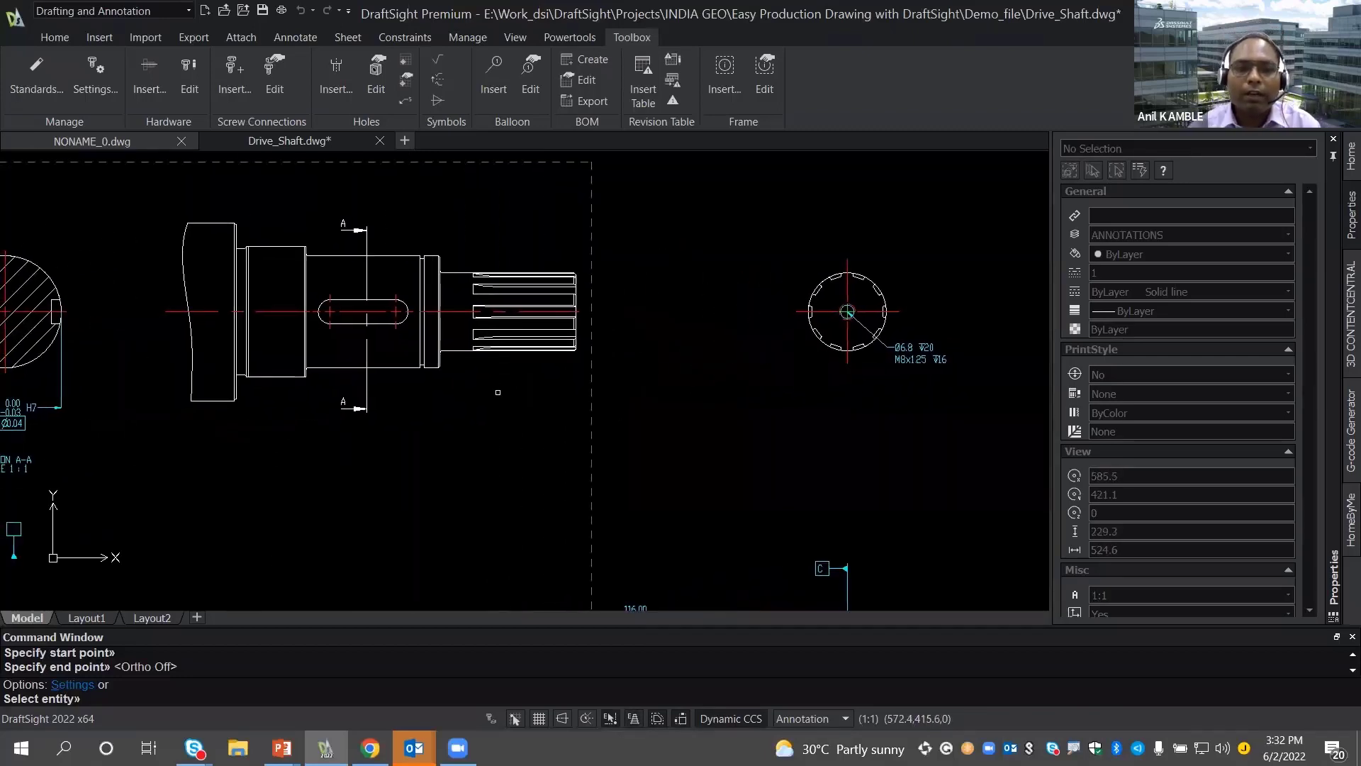
- Define a Toolbox surface finish symbol with Machining Required style, circular lay direction and 1.6 minimum roughness
{"action": "scroll", "coordinate": [497, 392], "scroll_direction": "down", "scroll_amount": 1}
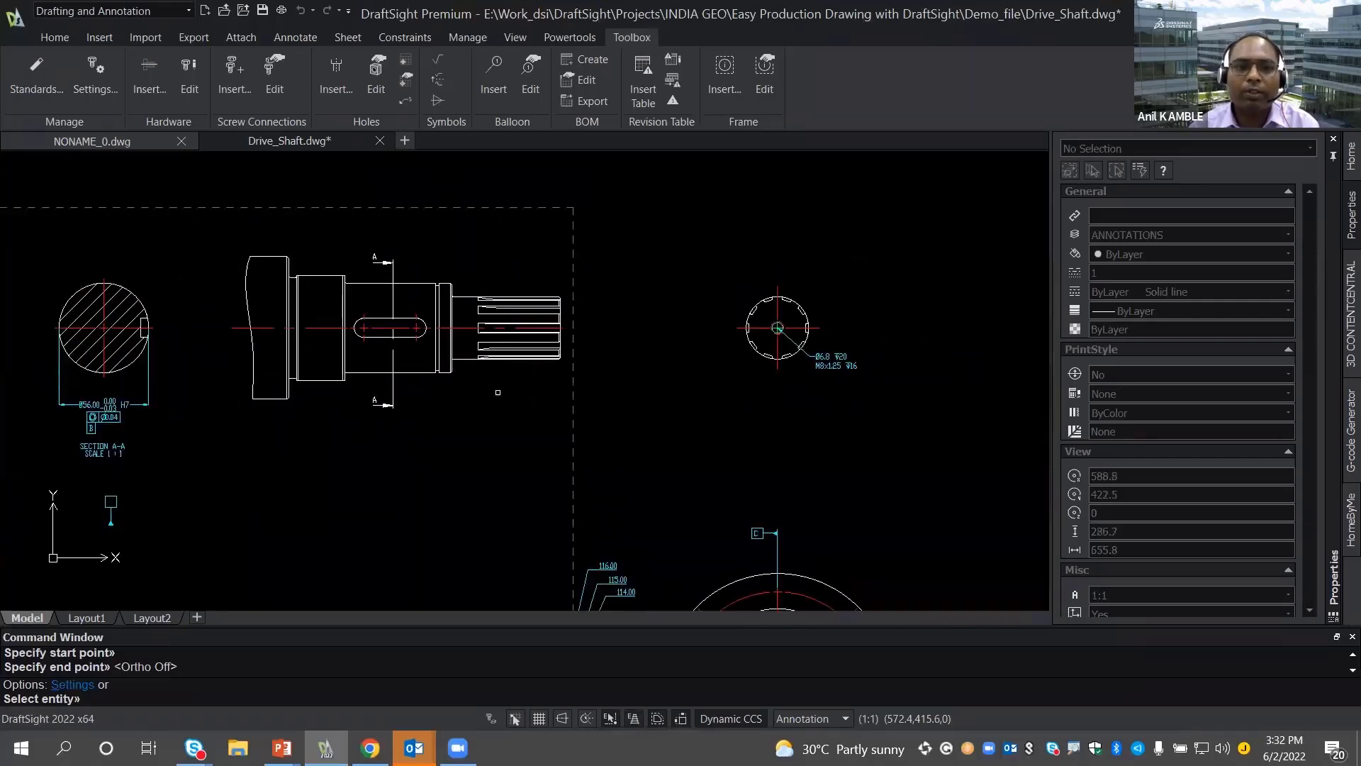
{"action": "middle_click_drag", "start_coordinate": [403, 454], "coordinate": [641, 387]}
{"action": "scroll", "coordinate": [606, 412], "scroll_direction": "down", "scroll_amount": 1}
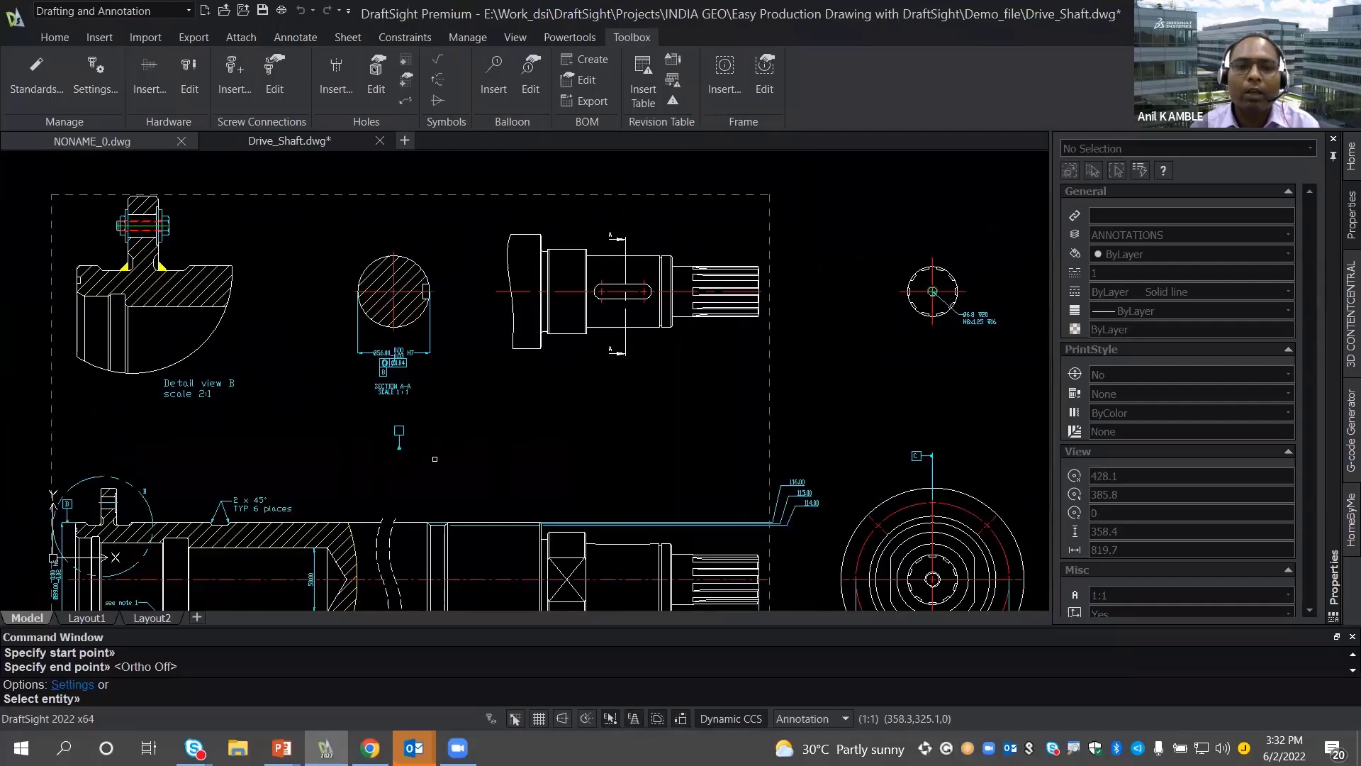
{"action": "mouse_move", "coordinate": [434, 459]}
{"action": "middle_mouse_down"}
{"action": "mouse_move", "coordinate": [507, 422]}
{"action": "mouse_move", "coordinate": [538, 369]}
{"action": "mouse_move", "coordinate": [583, 340]}
{"action": "middle_mouse_up"}
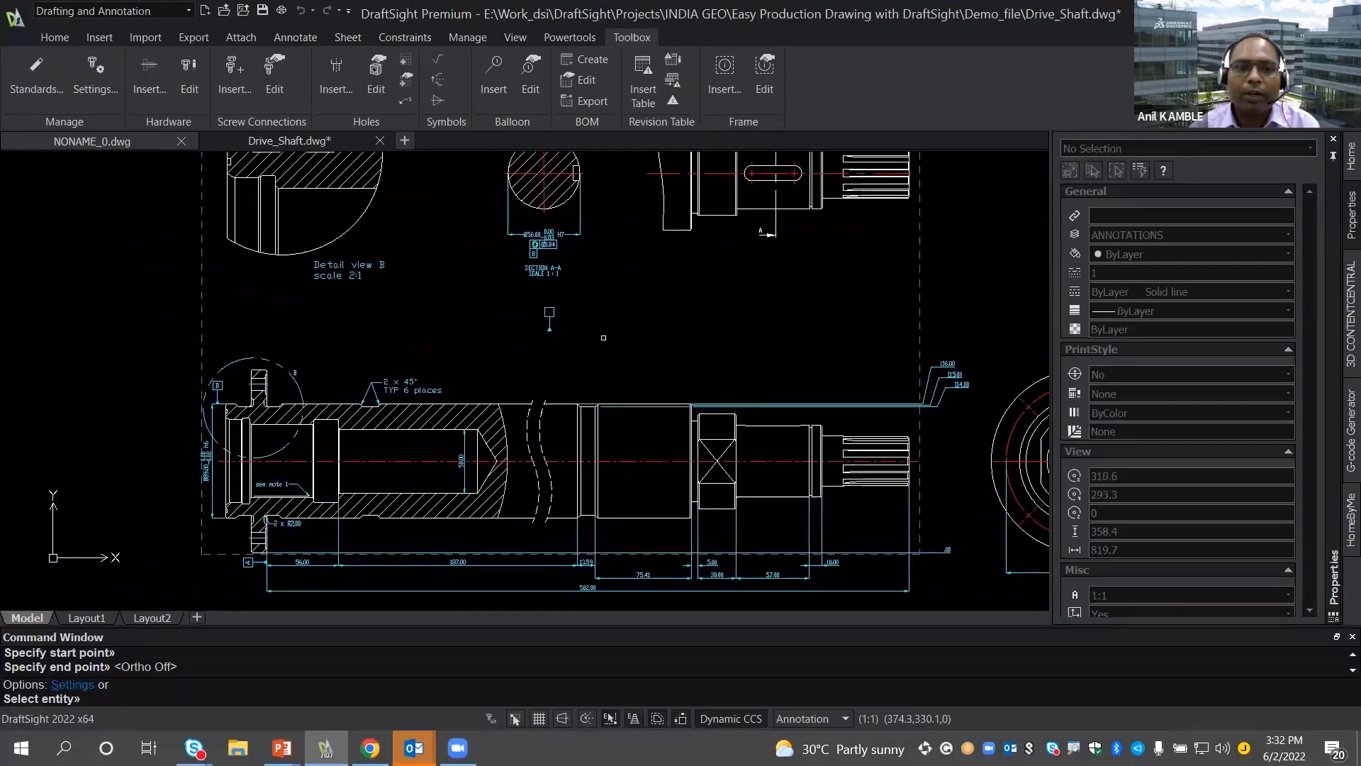
{"action": "scroll", "coordinate": [364, 482], "scroll_direction": "up", "scroll_amount": 2}
{"action": "middle_click_drag", "start_coordinate": [376, 479], "coordinate": [546, 467]}
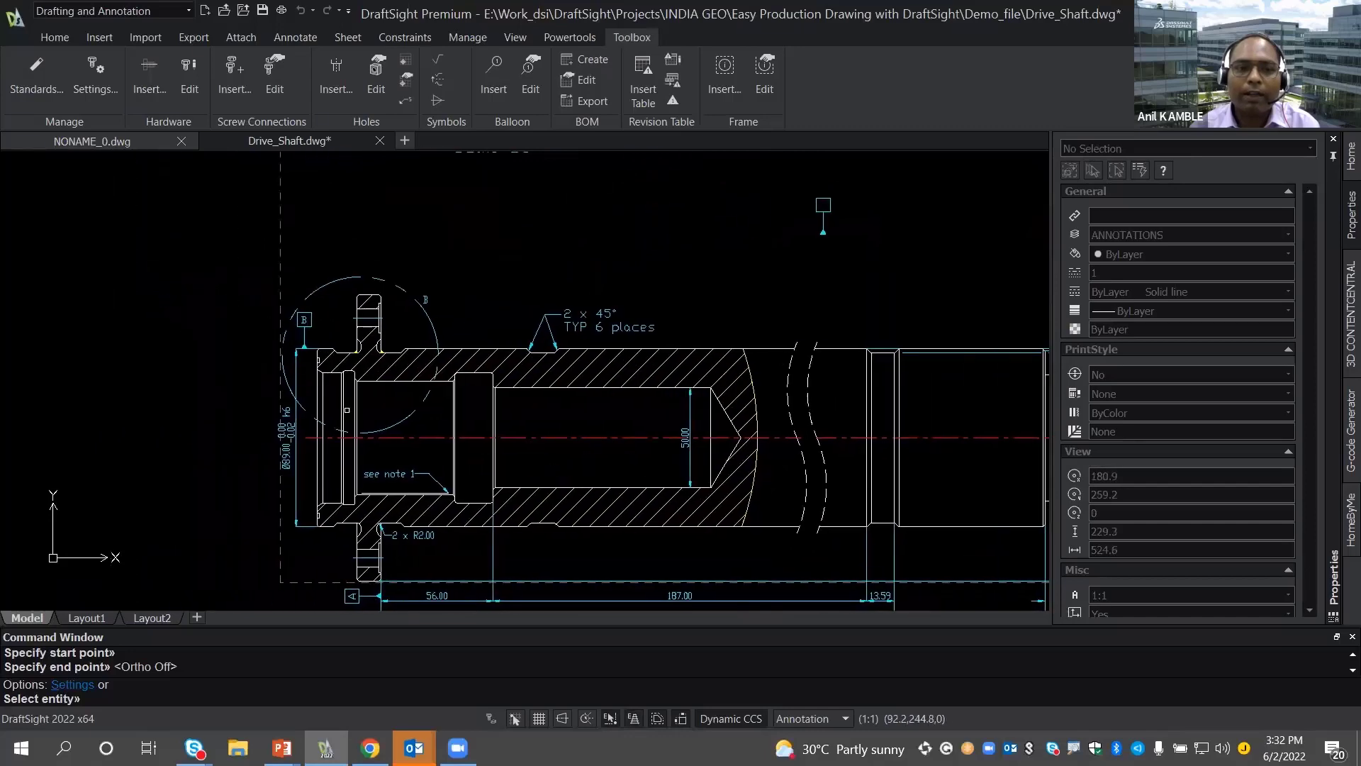
{"action": "scroll", "coordinate": [348, 410], "scroll_direction": "up", "scroll_amount": 3}
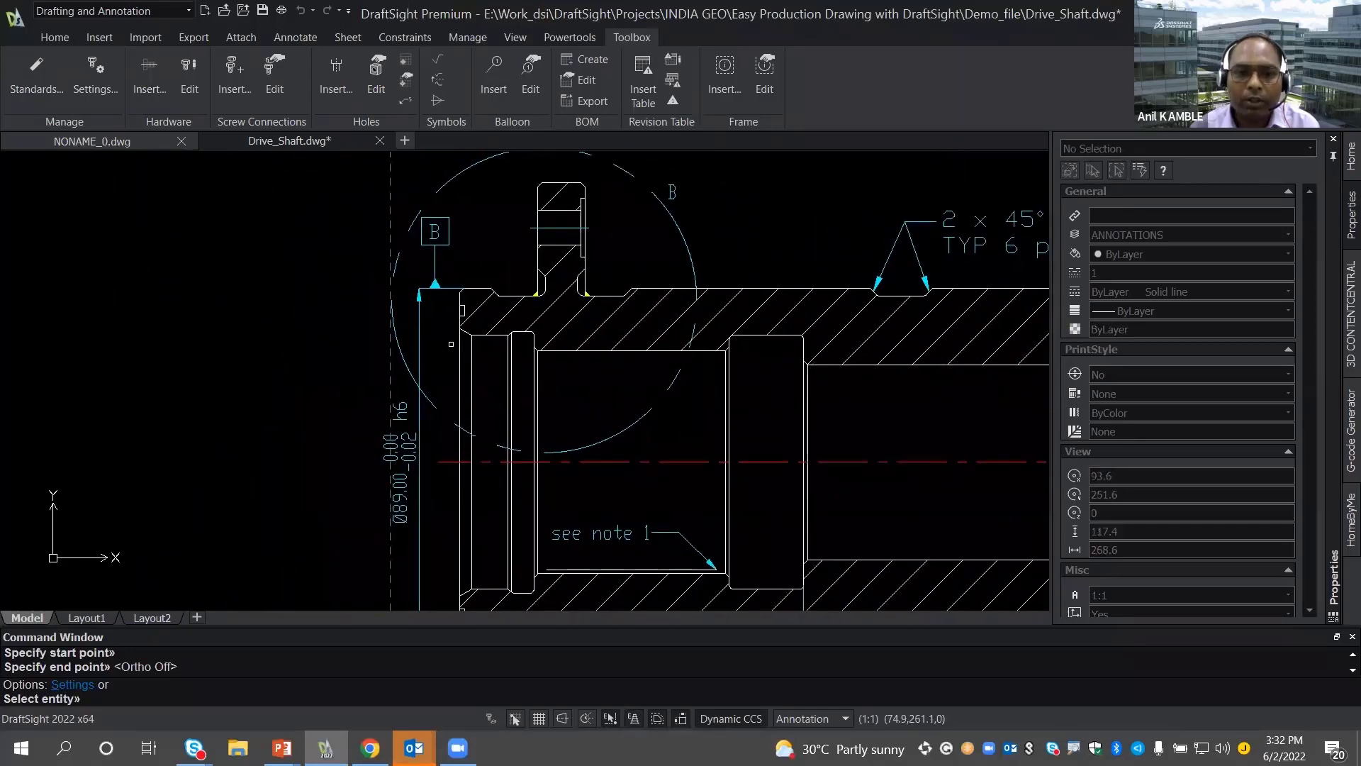
{"action": "scroll", "coordinate": [451, 344], "scroll_direction": "up", "scroll_amount": 1}
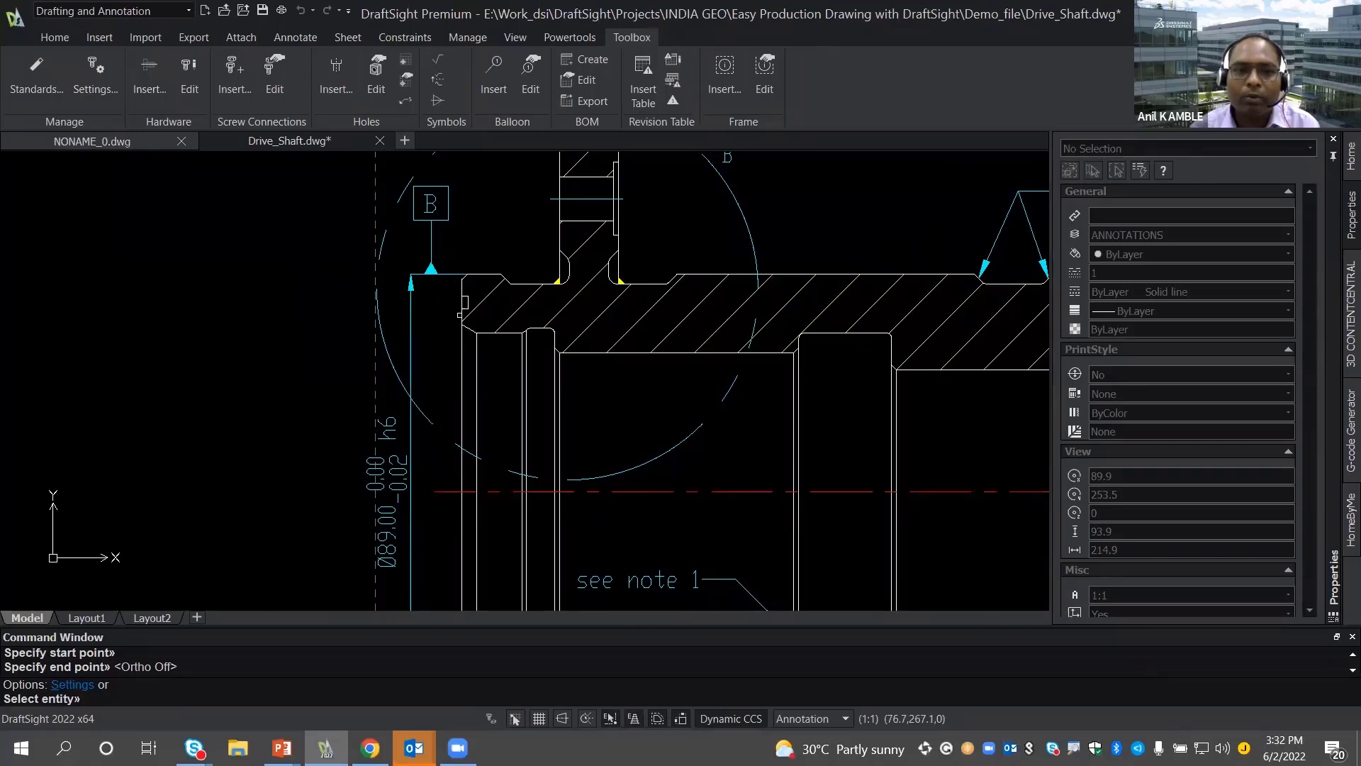
{"action": "scroll", "coordinate": [476, 376], "scroll_direction": "up", "scroll_amount": 1}
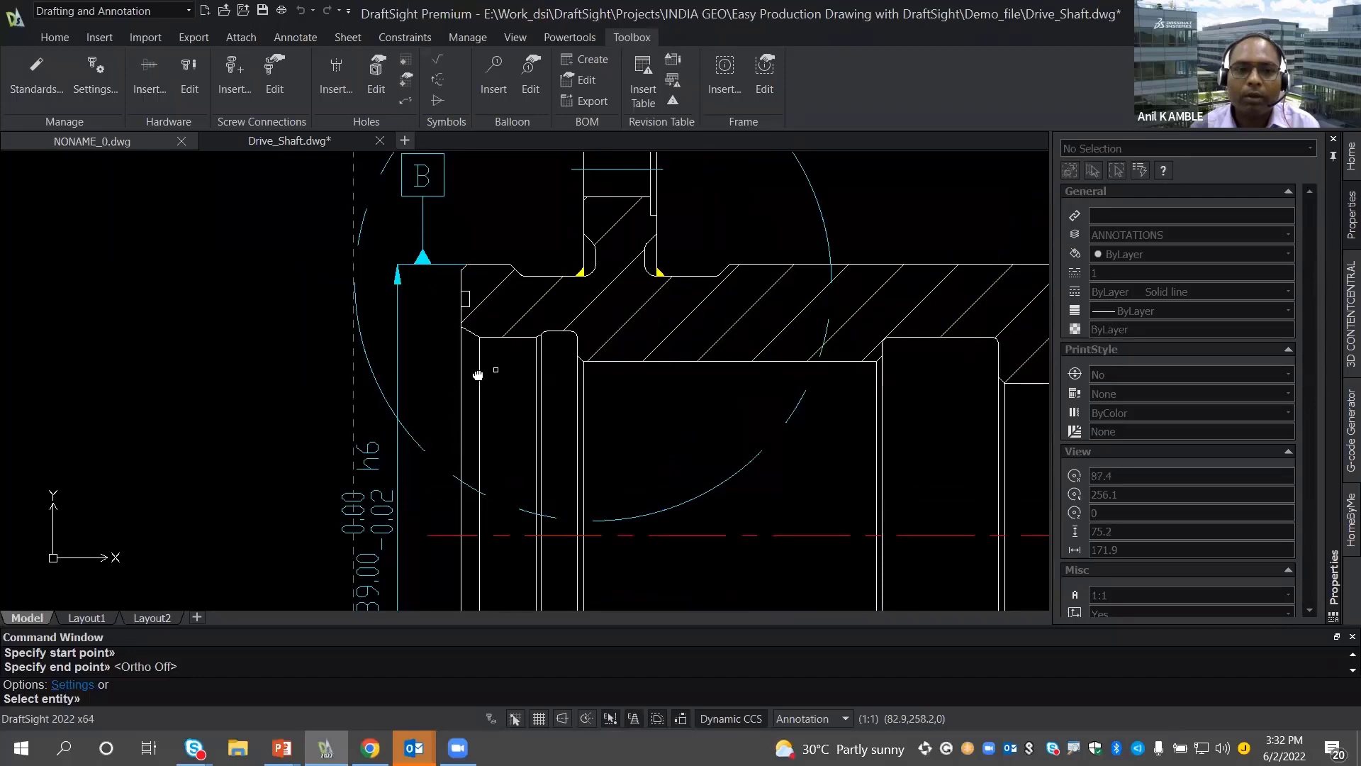
{"action": "middle_click_drag", "start_coordinate": [476, 375], "coordinate": [373, 427]}
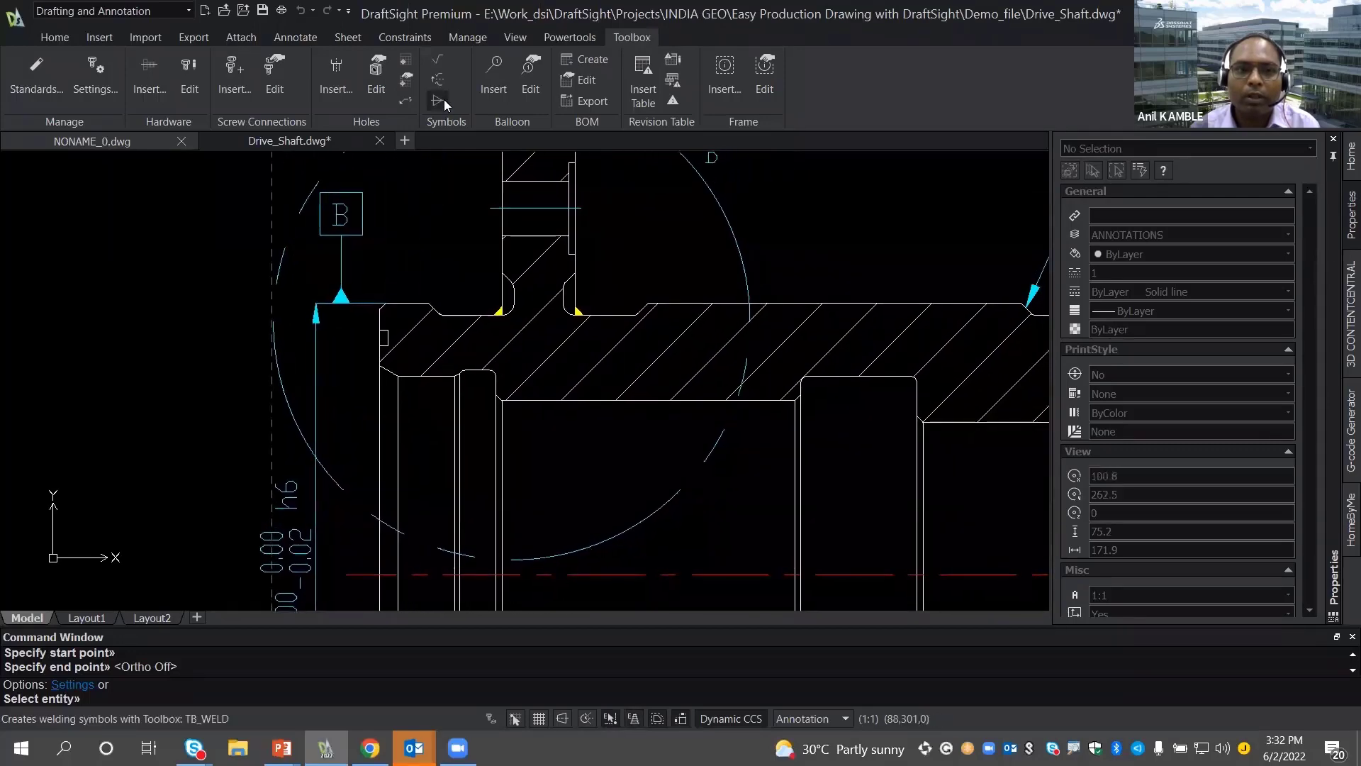
{"action": "left_click", "coordinate": [437, 59]}
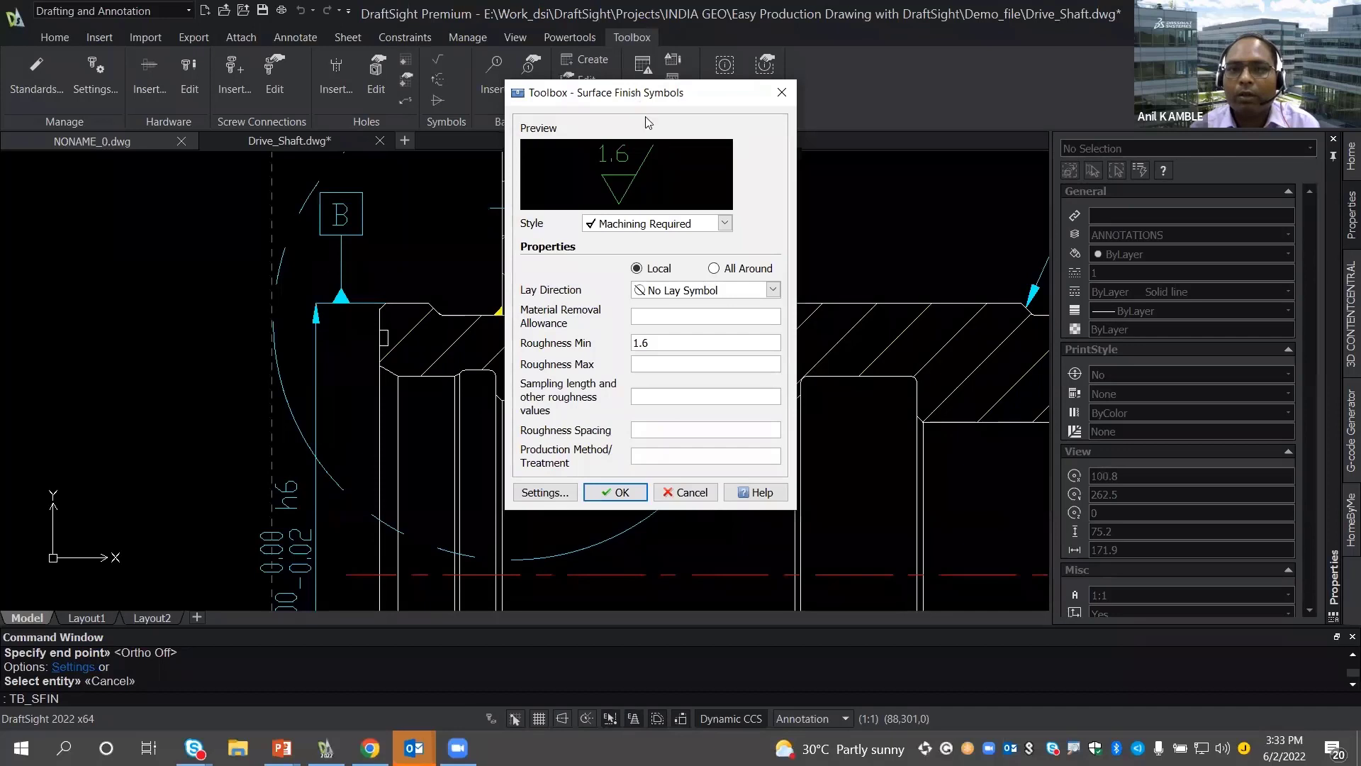
{"action": "left_click", "coordinate": [724, 224]}
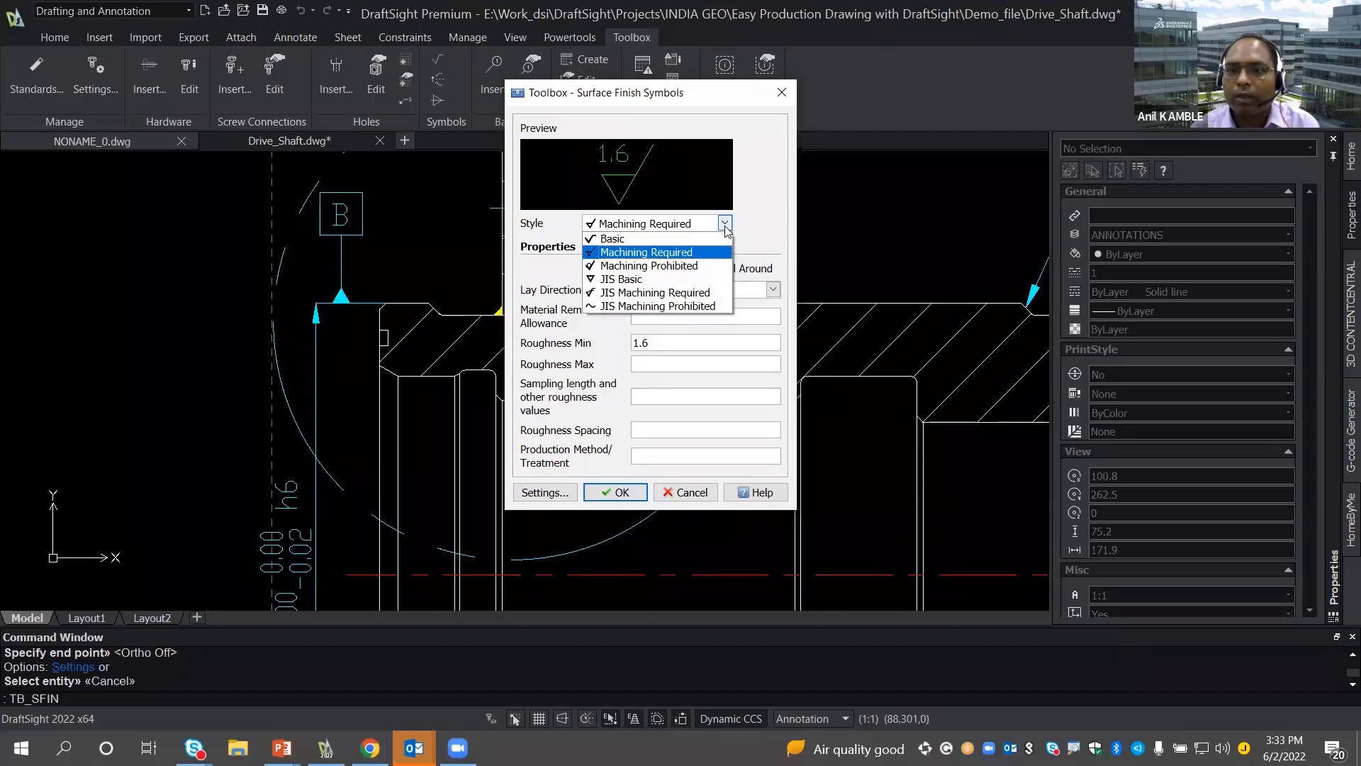
{"action": "left_click", "coordinate": [702, 253]}
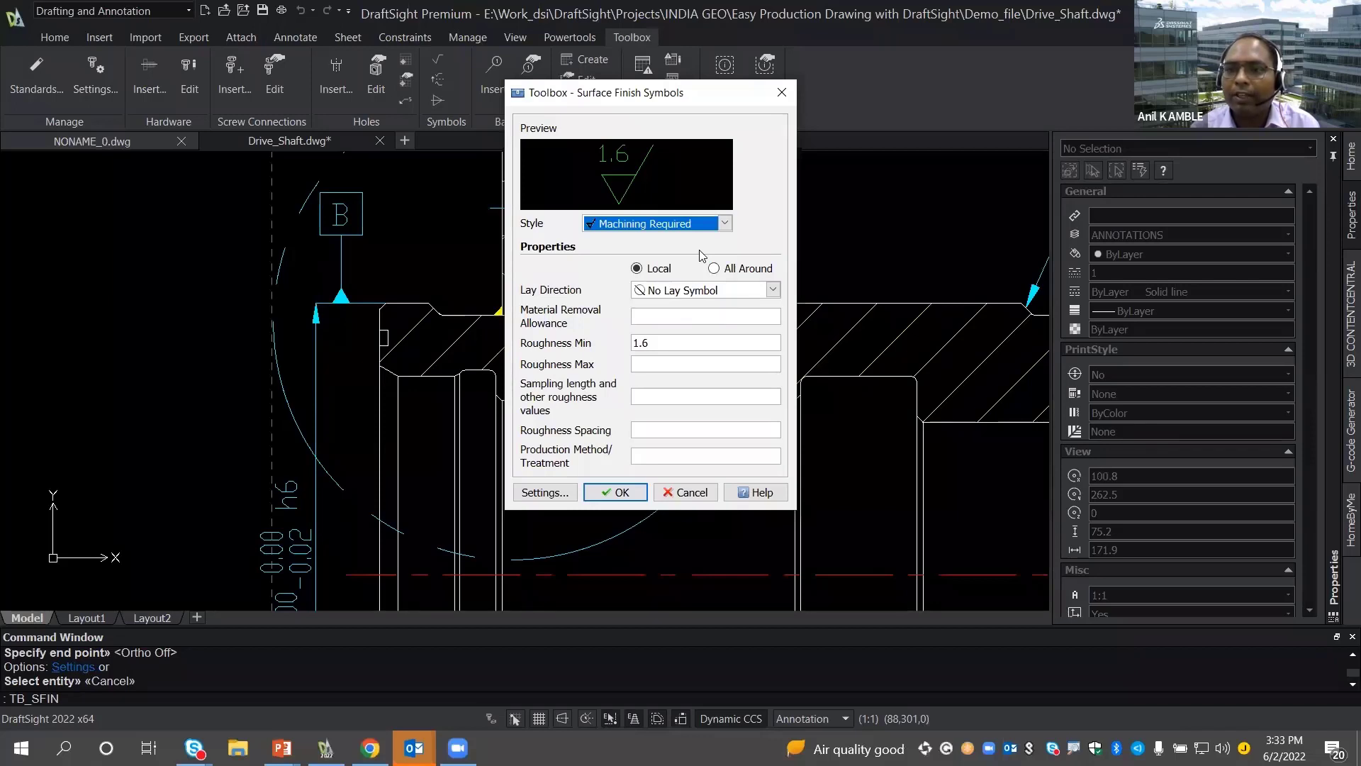
{"action": "left_click", "coordinate": [773, 291]}
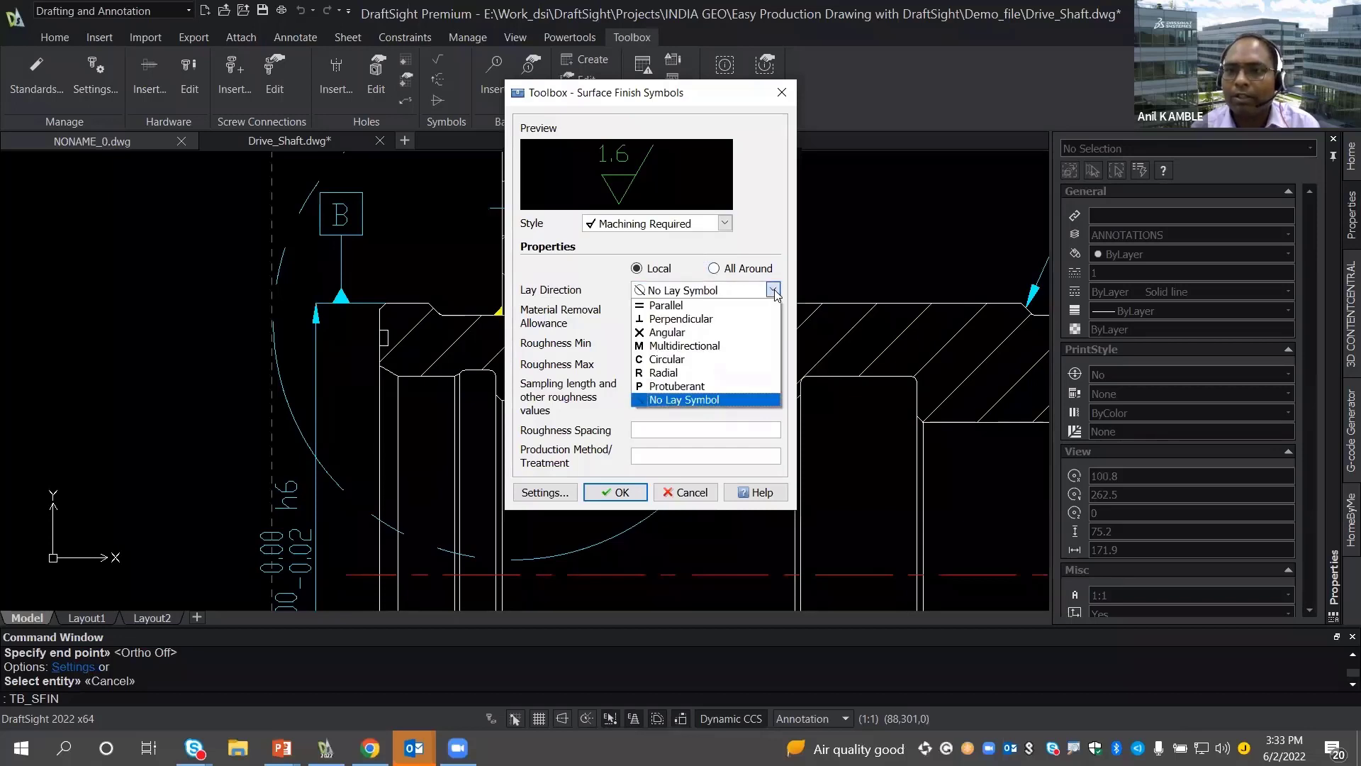
{"action": "left_click", "coordinate": [674, 359]}
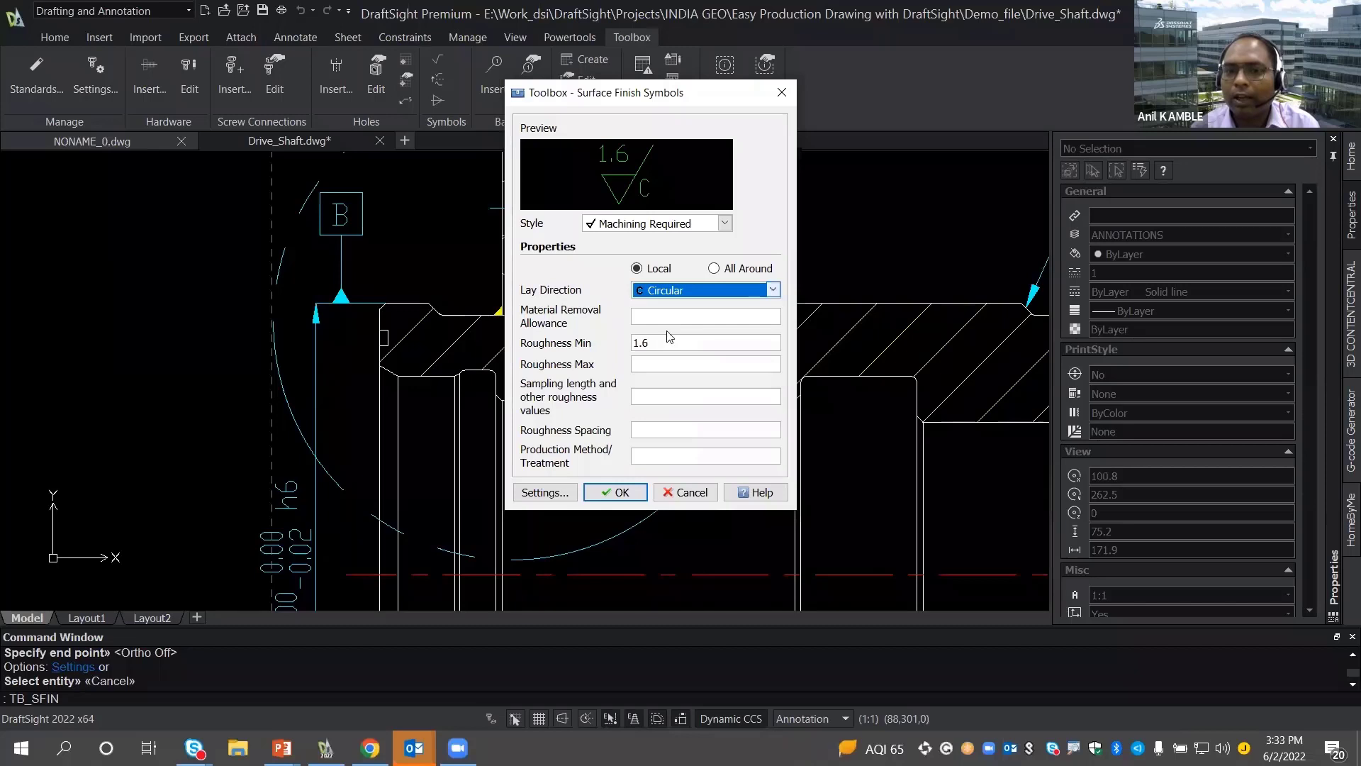
{"action": "left_click", "coordinate": [615, 492]}
- Place the surface finish symbol on the vertical end face beside datum B in the main section view, rotated to align with that face
{"action": "middle_click_drag", "start_coordinate": [524, 361], "coordinate": [586, 326]}
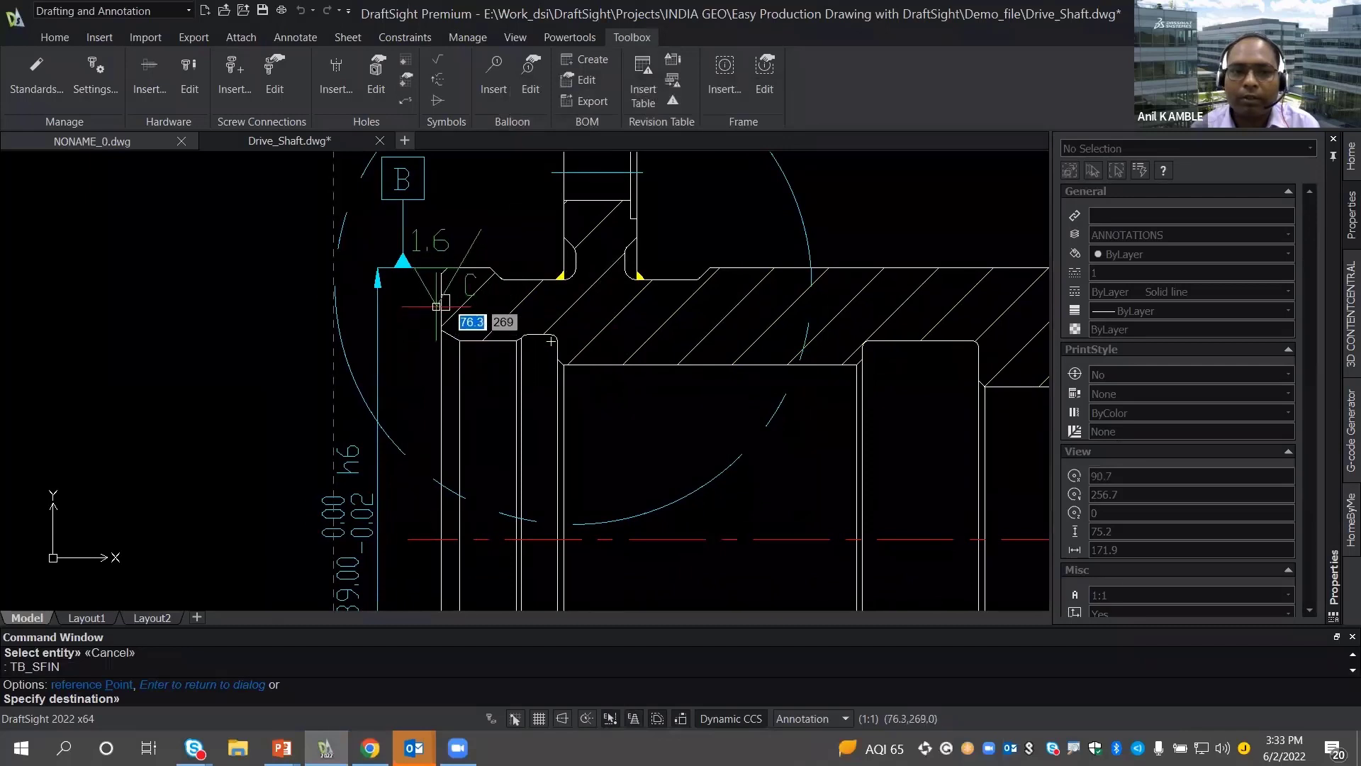
{"action": "left_click", "coordinate": [441, 268]}
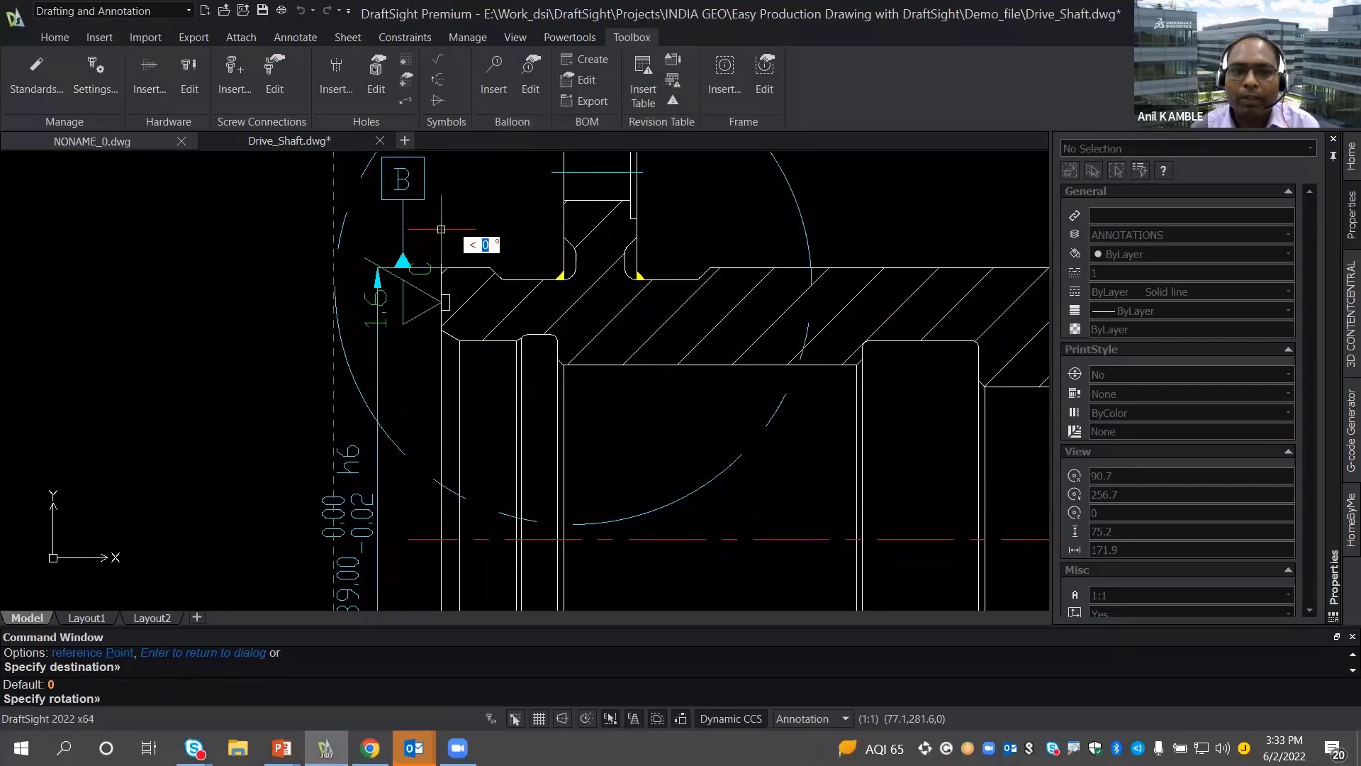
{"action": "key", "text": "Return"}
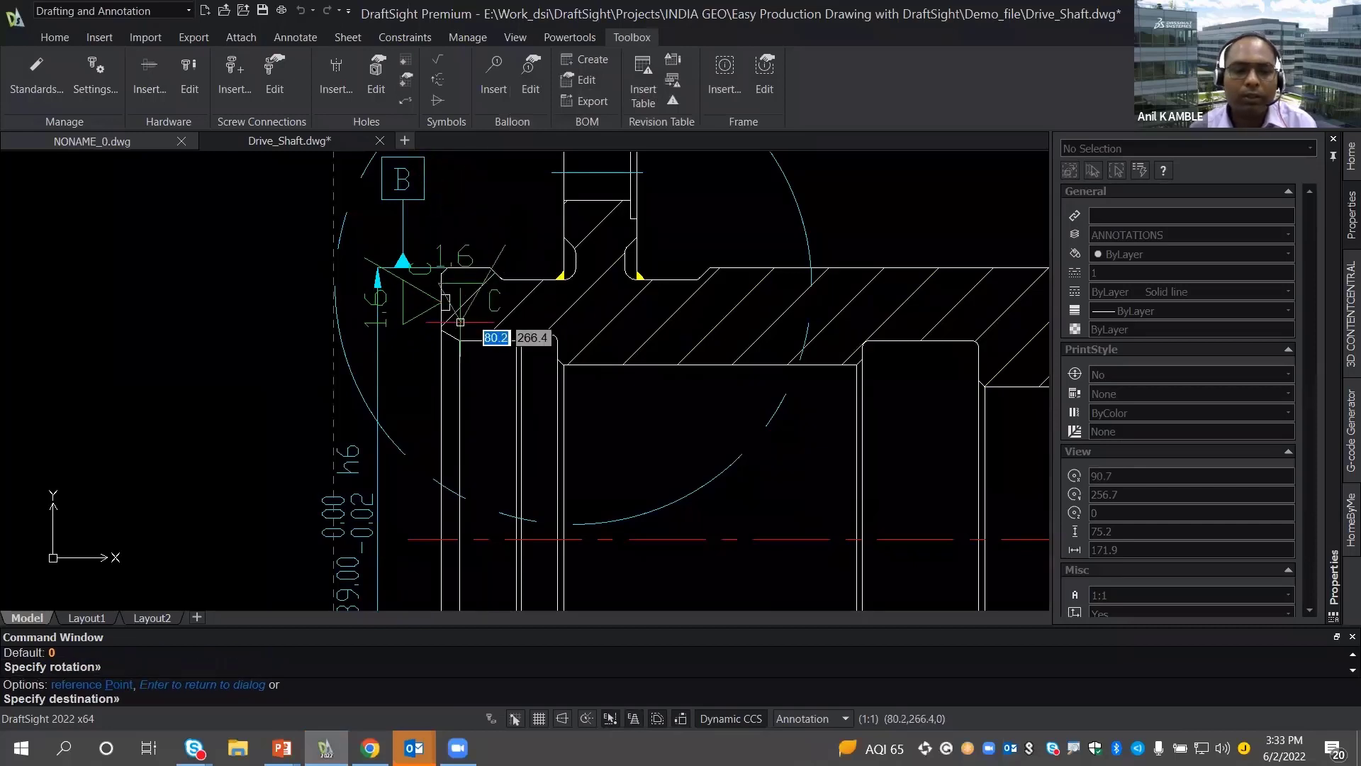
{"action": "key", "text": "Escape"}
{"action": "scroll", "coordinate": [412, 355], "scroll_direction": "down", "scroll_amount": 2}
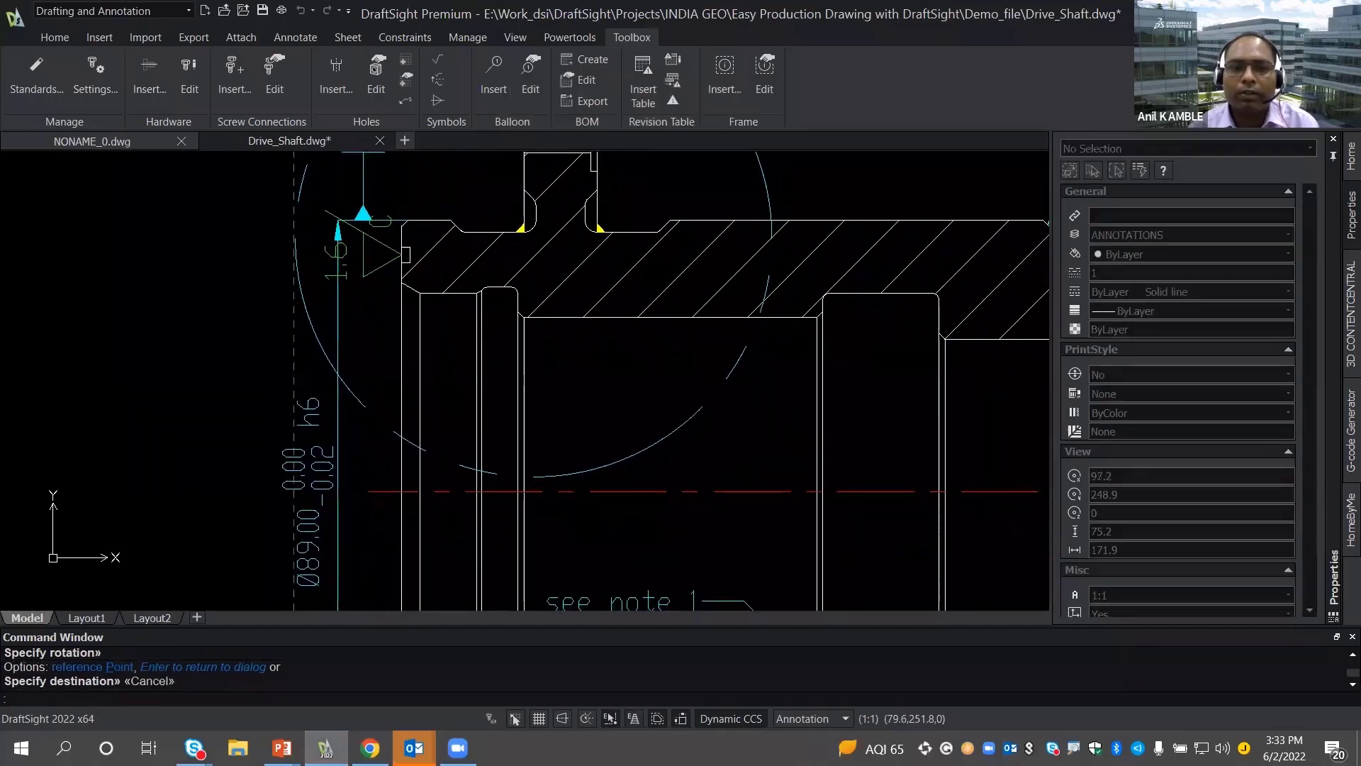
- Define another surface finish symbol with Machining Required style, no lay symbol and 1.6 minimum roughness
{"action": "scroll", "coordinate": [412, 355], "scroll_direction": "down", "scroll_amount": 4}
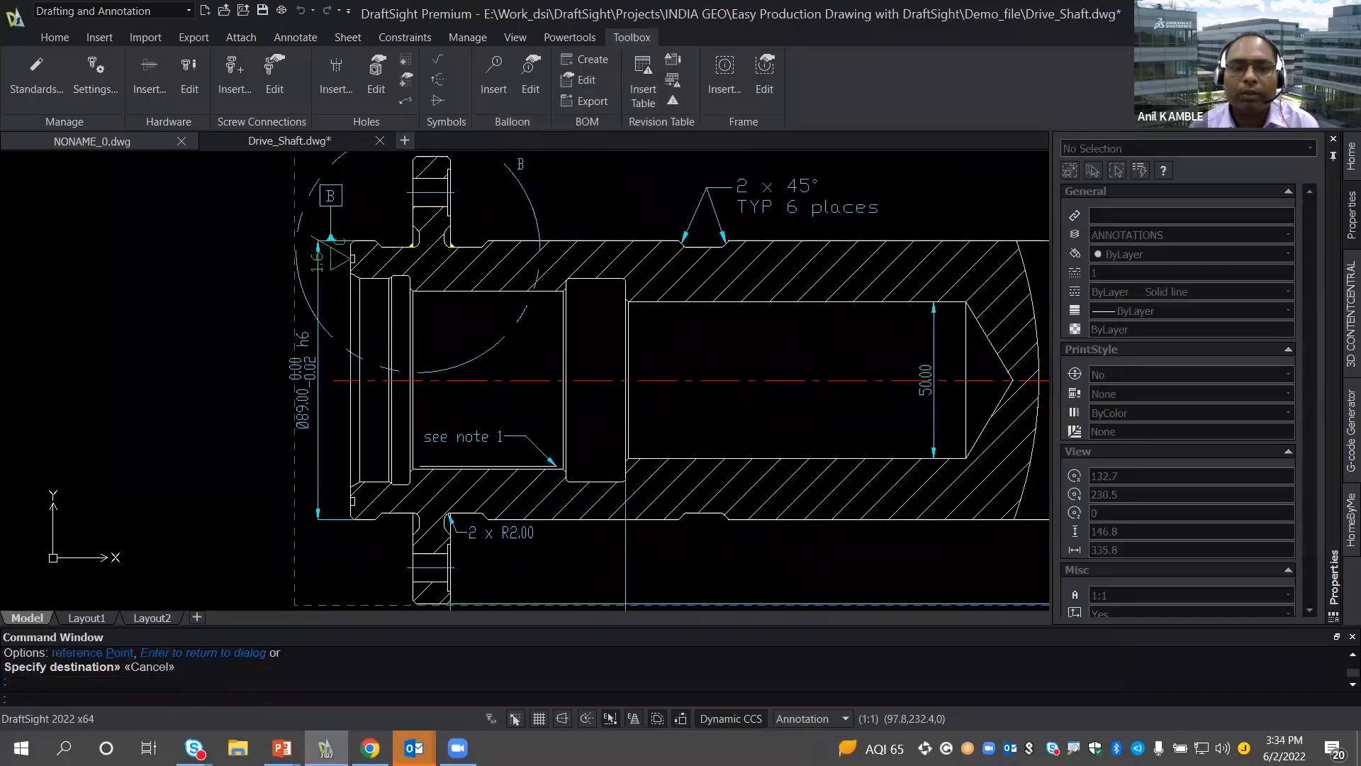
{"action": "middle_click_drag", "start_coordinate": [389, 385], "coordinate": [345, 433]}
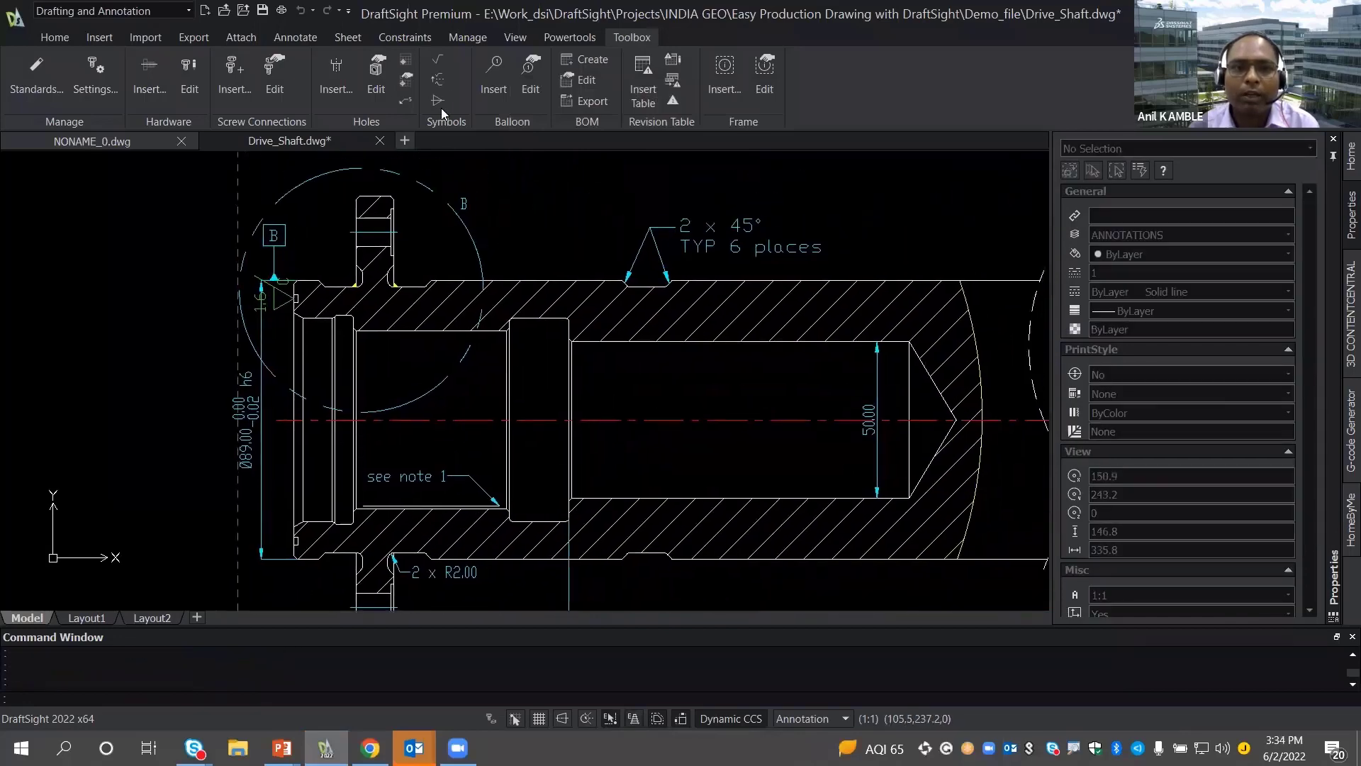
{"action": "left_click", "coordinate": [439, 83]}
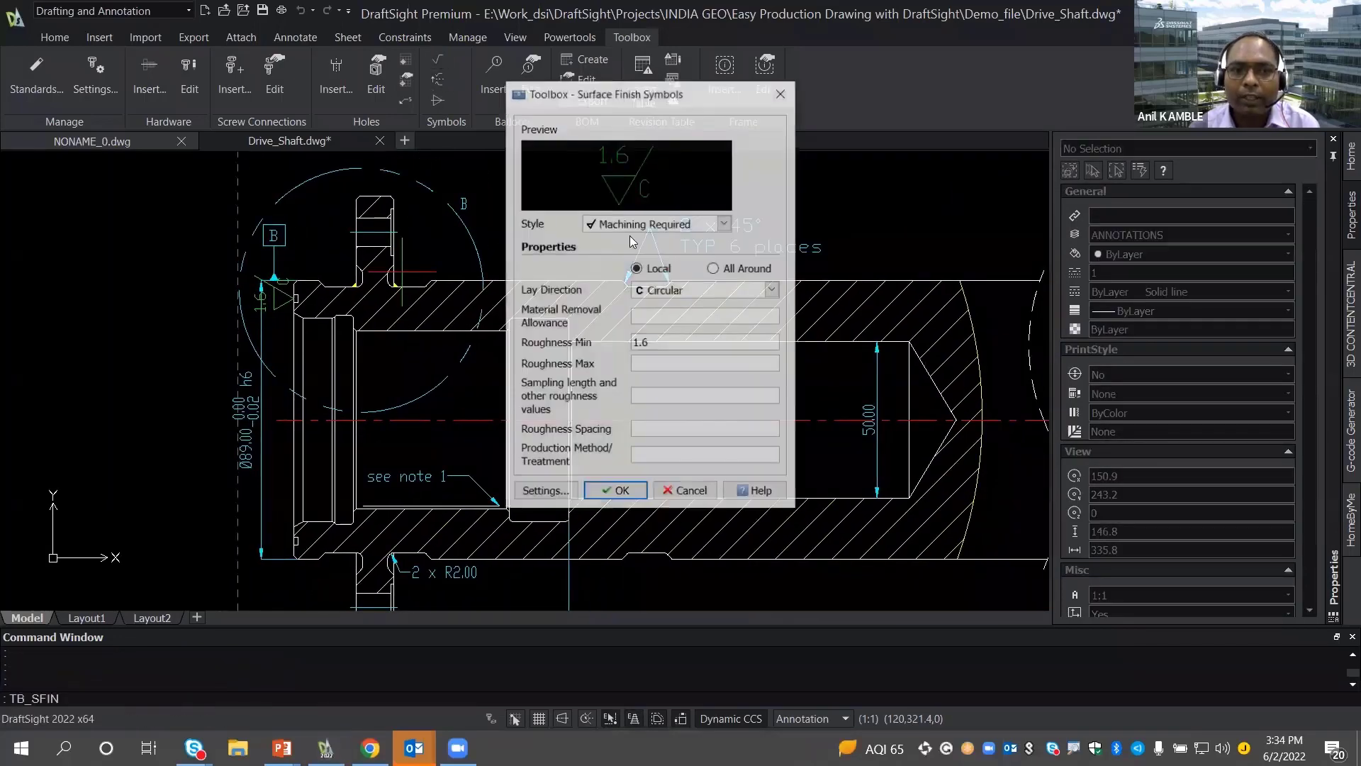
{"action": "left_click", "coordinate": [642, 224]}
{"action": "left_click", "coordinate": [641, 251]}
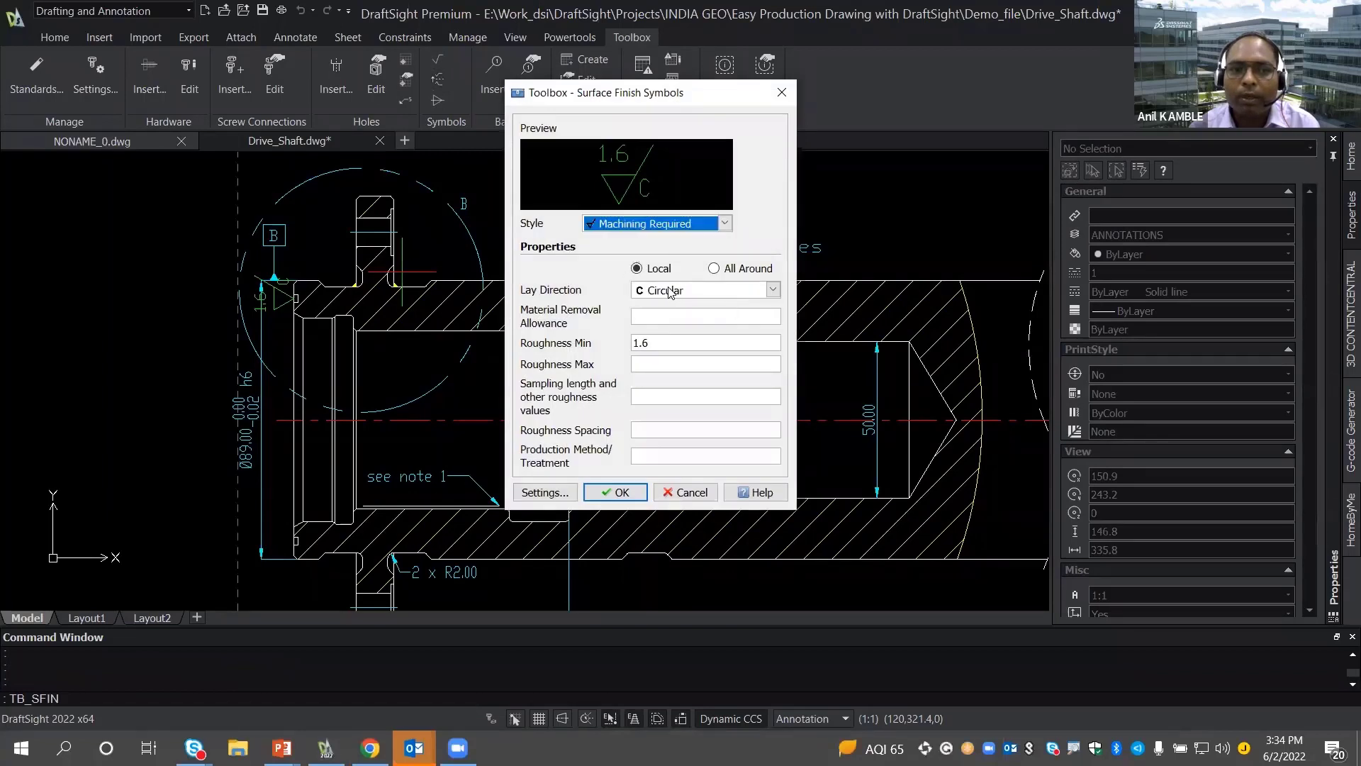
{"action": "left_click", "coordinate": [673, 290]}
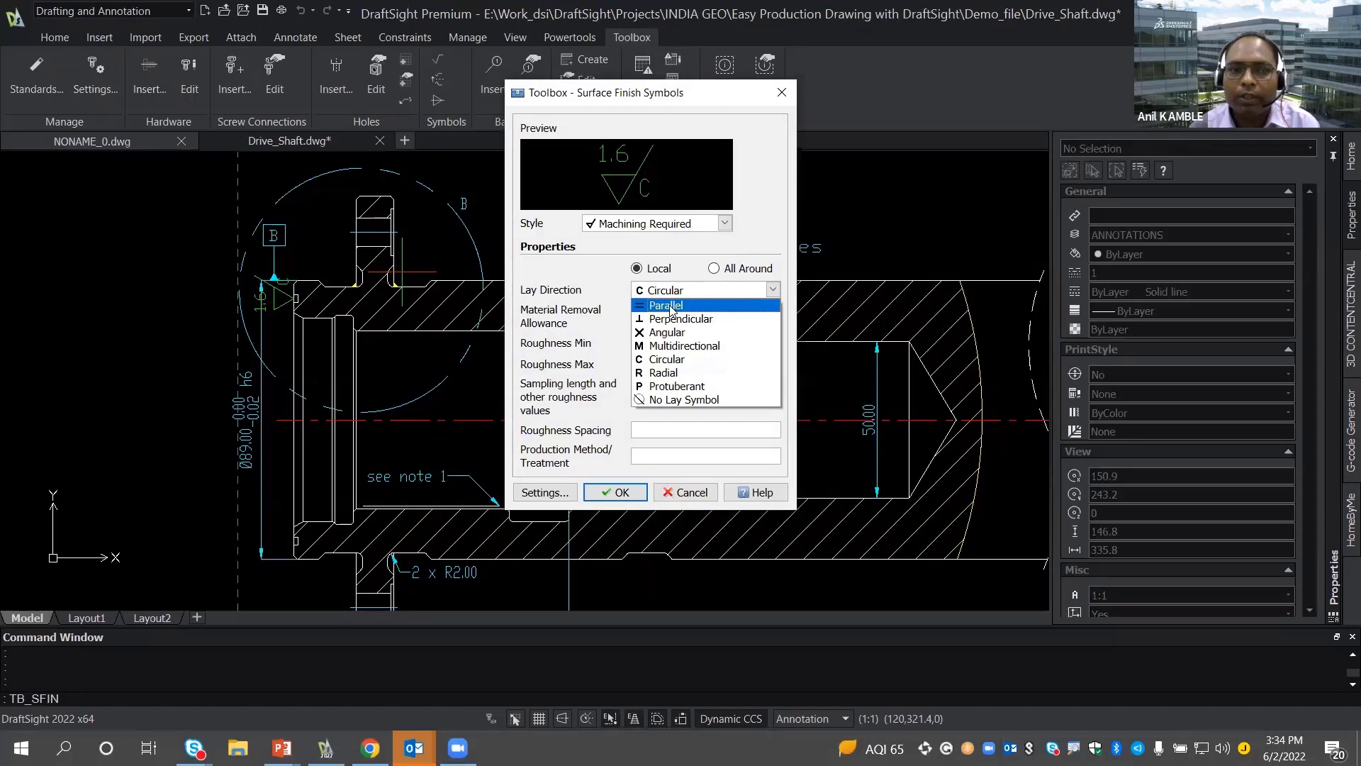
{"action": "left_click", "coordinate": [676, 399]}
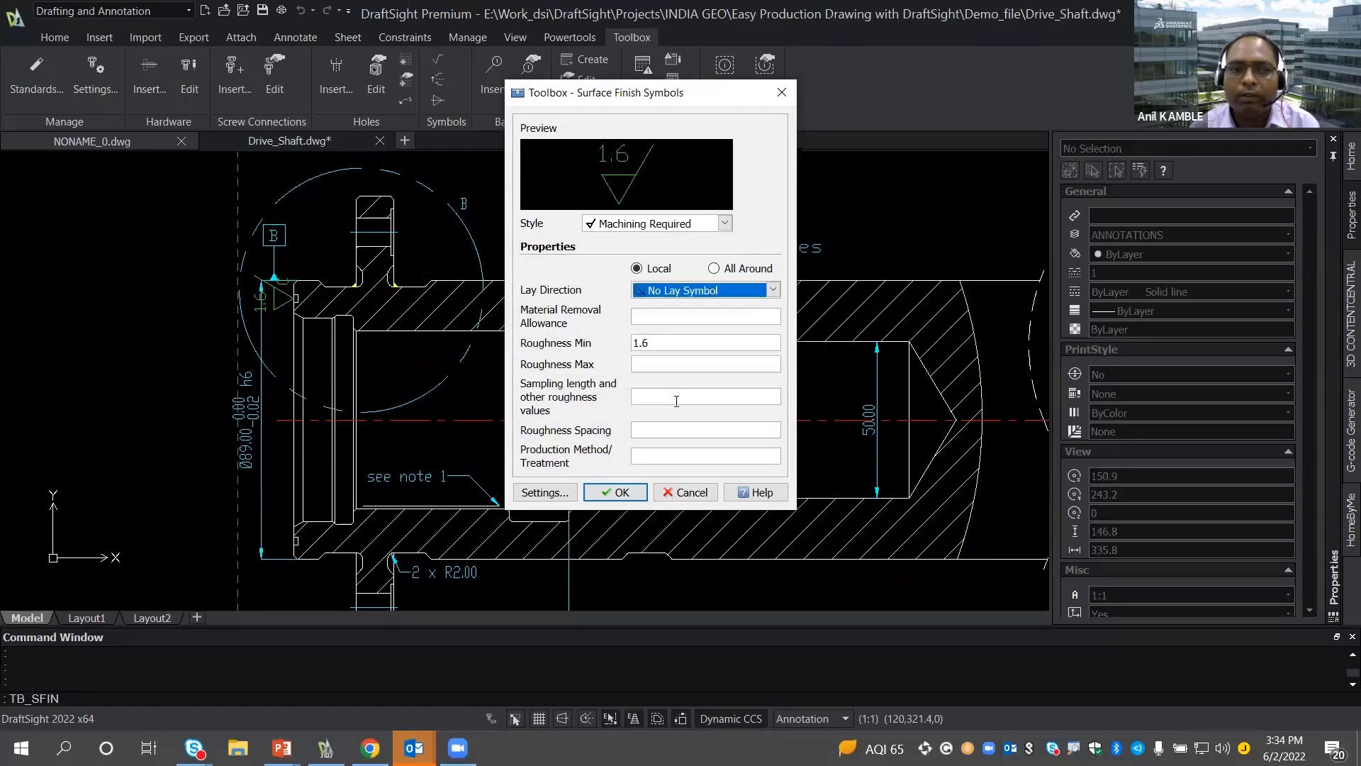
{"action": "left_click", "coordinate": [616, 492]}
- Place the symbol on the upper wall of the bore in the main section view, flipped to point up at the surface
{"action": "scroll", "coordinate": [431, 320], "scroll_direction": "up", "scroll_amount": 4}
{"action": "left_click", "coordinate": [431, 320]}
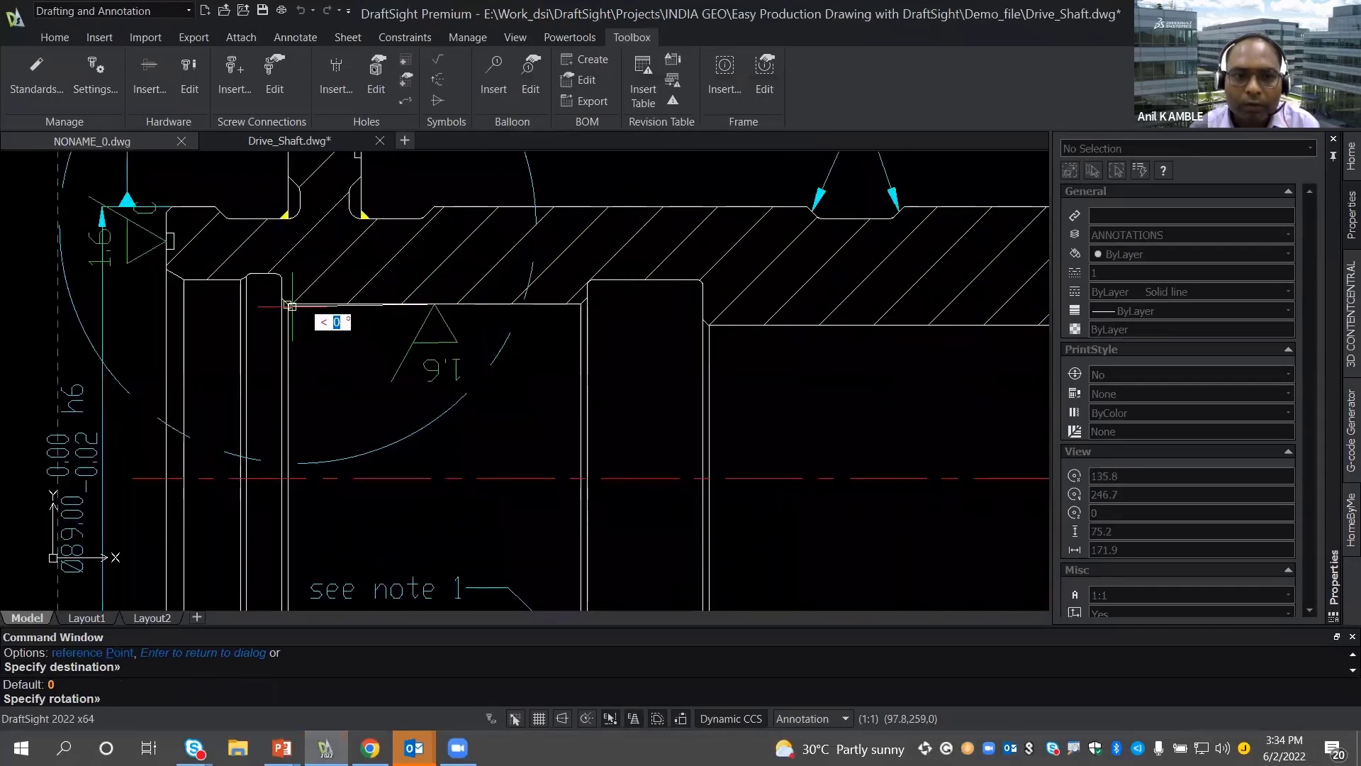
{"action": "key", "text": "Return"}
- Place another 1.6 symbol on the outer vertical face of the lower flange above datum A, rotated to that face, and finish the insertion
{"action": "scroll", "coordinate": [413, 291], "scroll_direction": "down", "scroll_amount": 4}
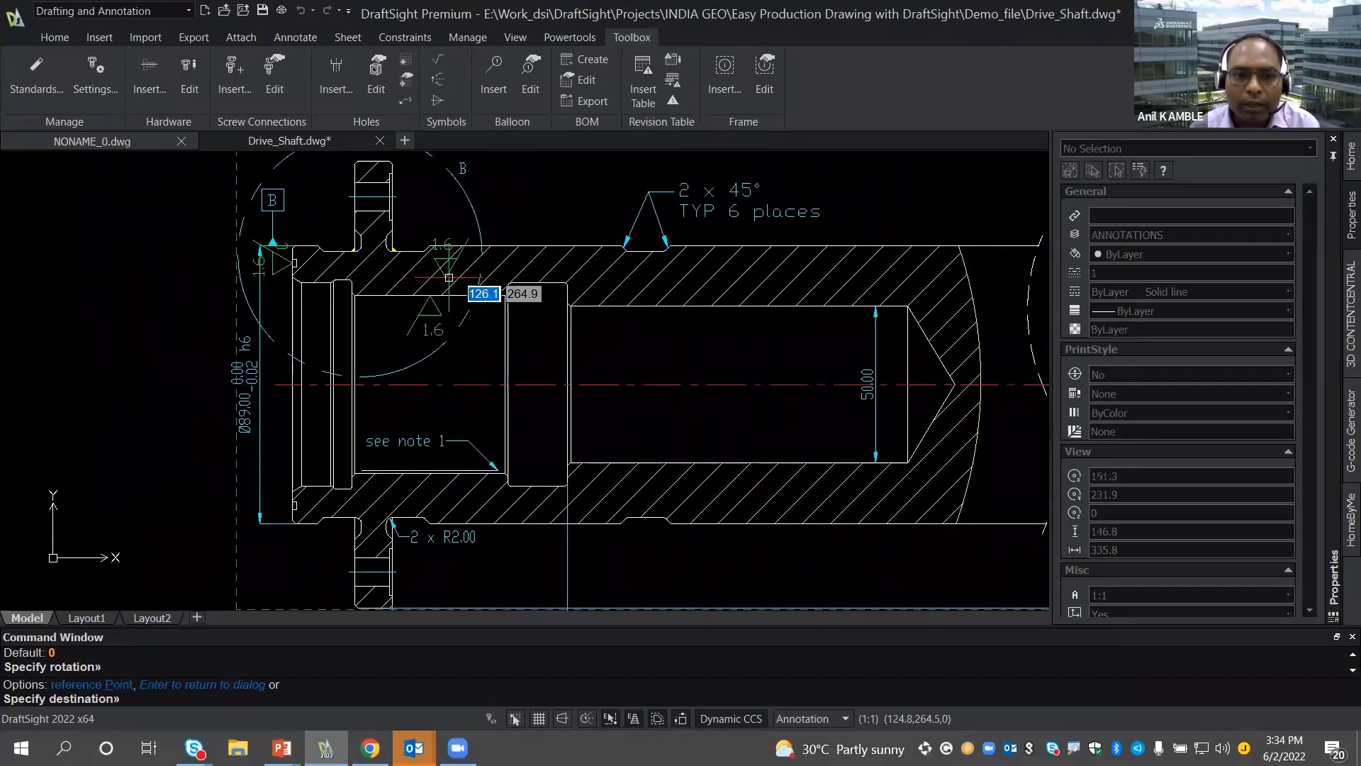
{"action": "scroll", "coordinate": [411, 532], "scroll_direction": "up", "scroll_amount": 5}
{"action": "left_click", "coordinate": [445, 404]}
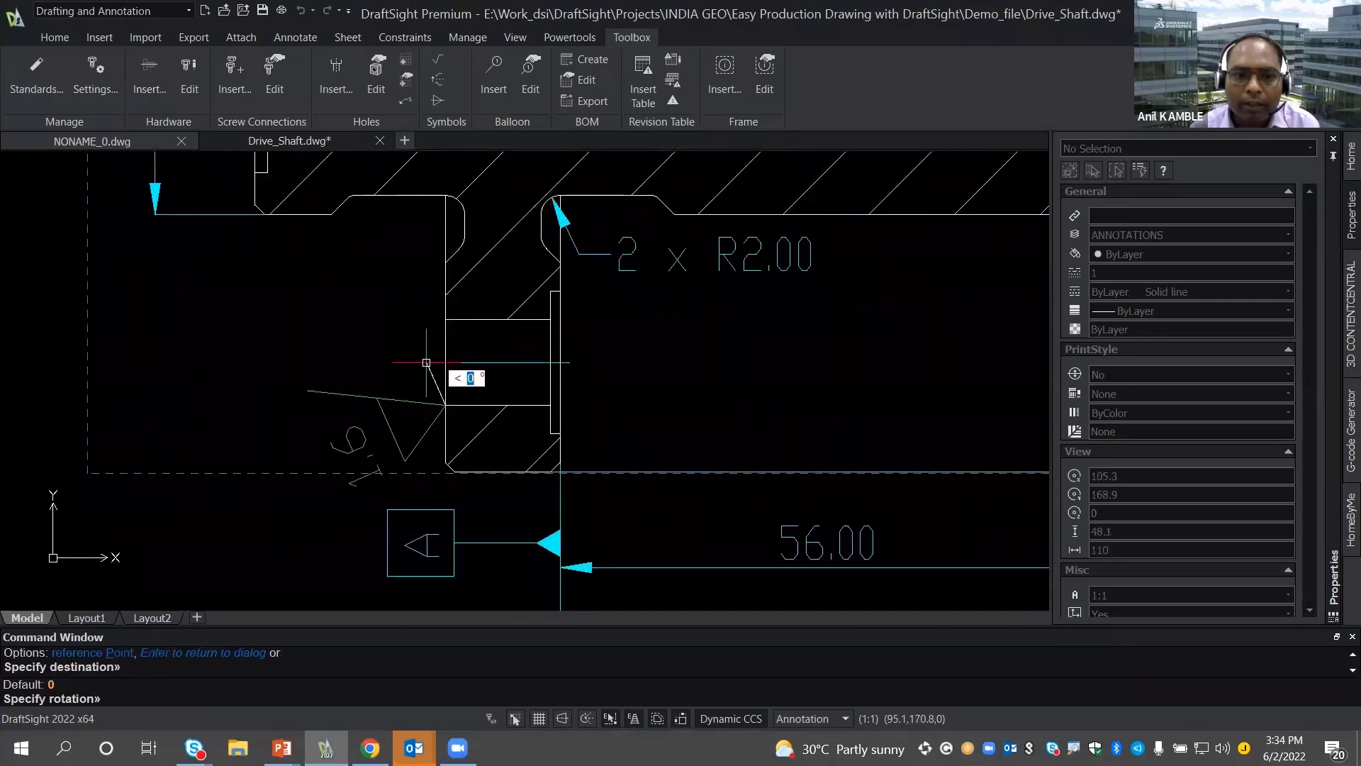
{"action": "left_click", "coordinate": [446, 319]}
{"action": "key", "text": "Escape"}
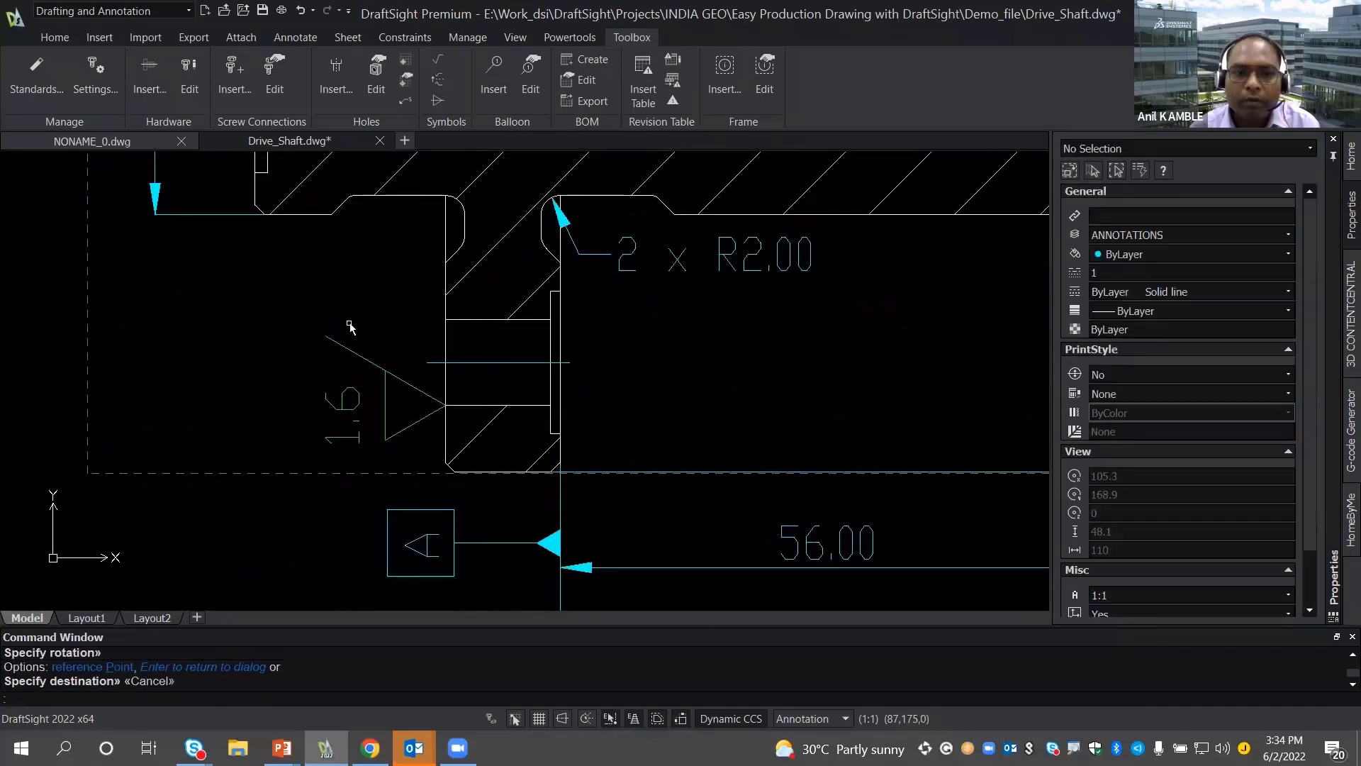
- Examine the placed surface finish symbols and the fillet welds on both sides of the flange in Detail view B
{"action": "scroll", "coordinate": [349, 326], "scroll_direction": "down", "scroll_amount": 3}
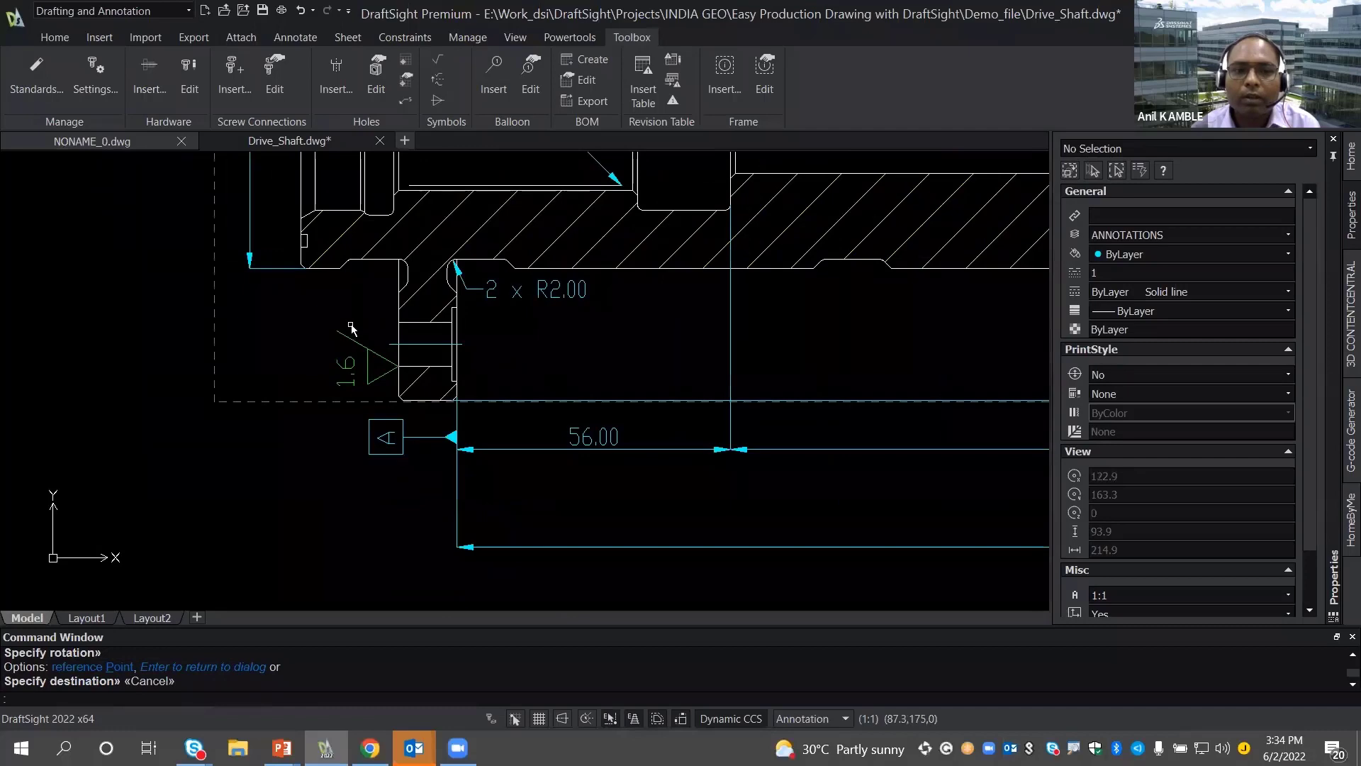
{"action": "scroll", "coordinate": [351, 328], "scroll_direction": "down", "scroll_amount": 5}
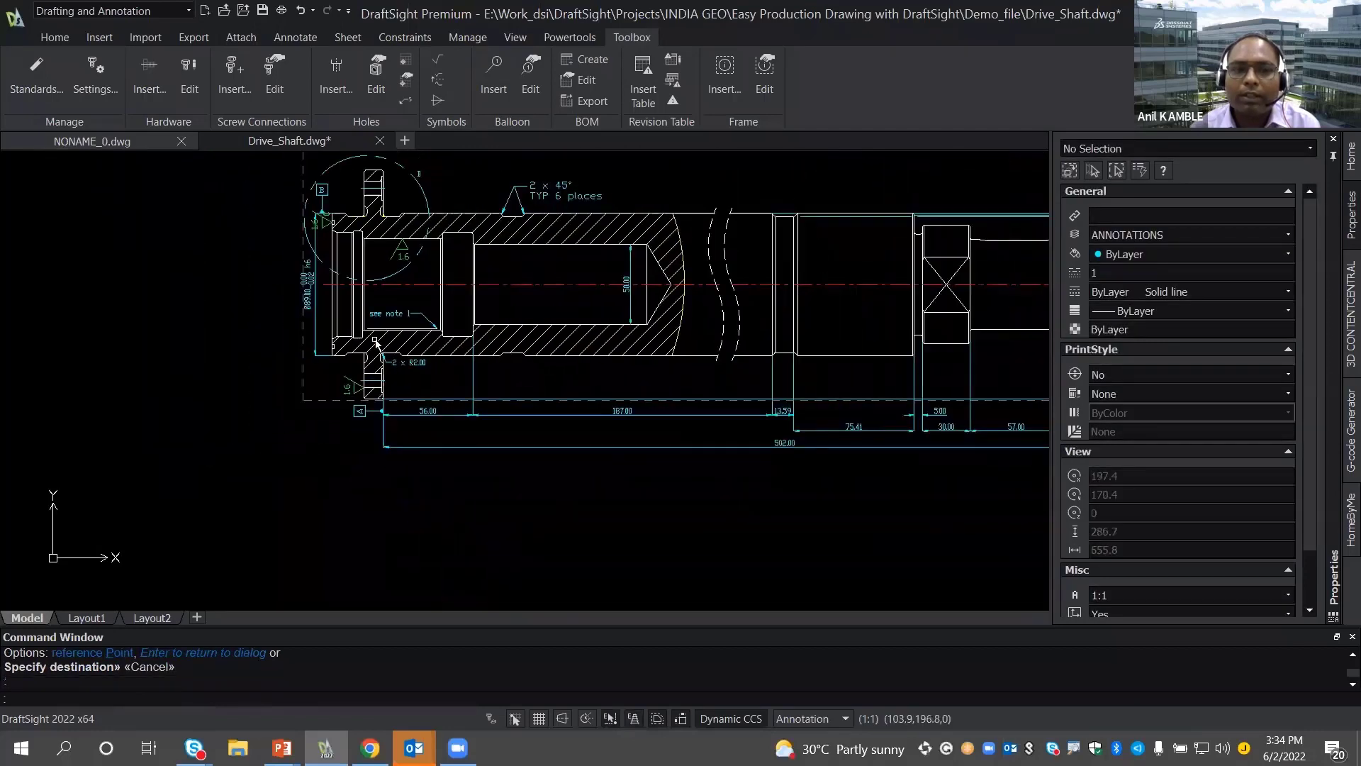
{"action": "middle_click_drag", "start_coordinate": [376, 343], "coordinate": [366, 477]}
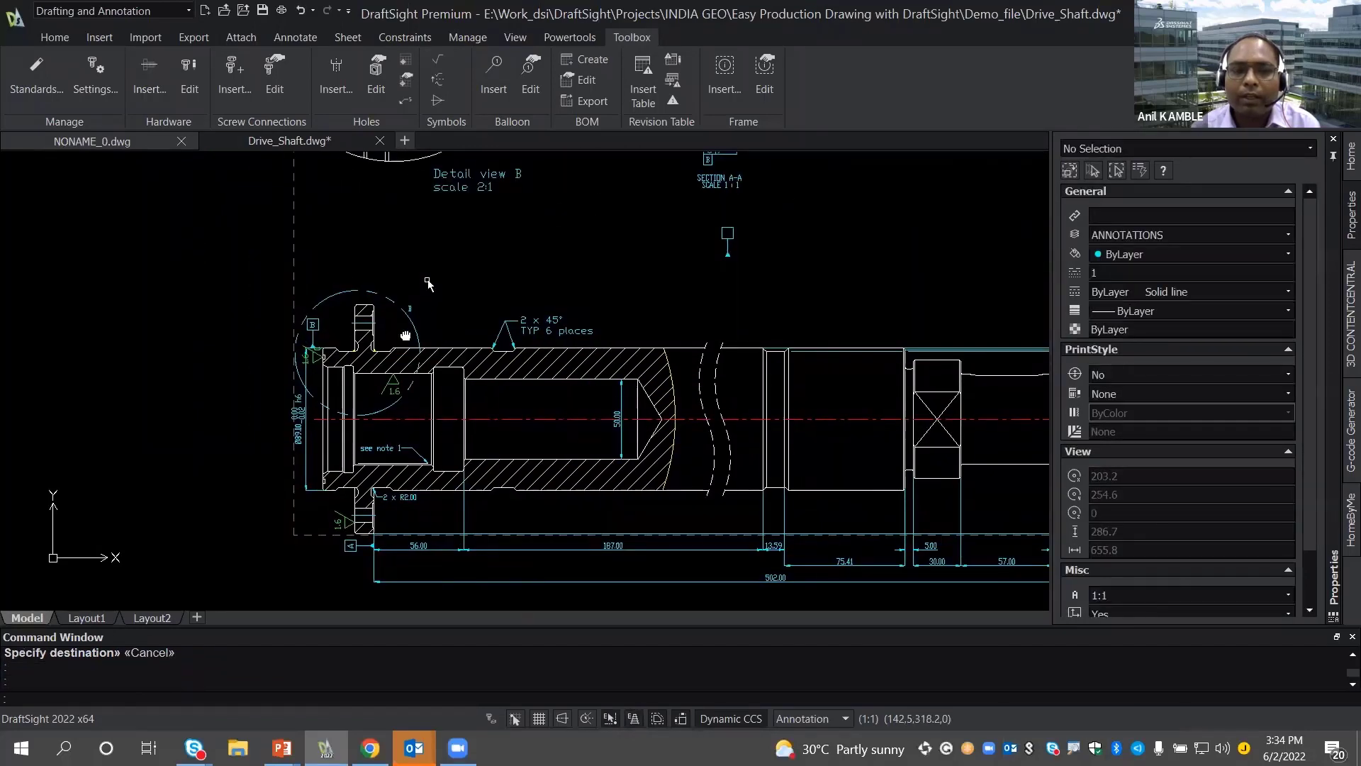
{"action": "middle_click_drag", "start_coordinate": [405, 336], "coordinate": [384, 545]}
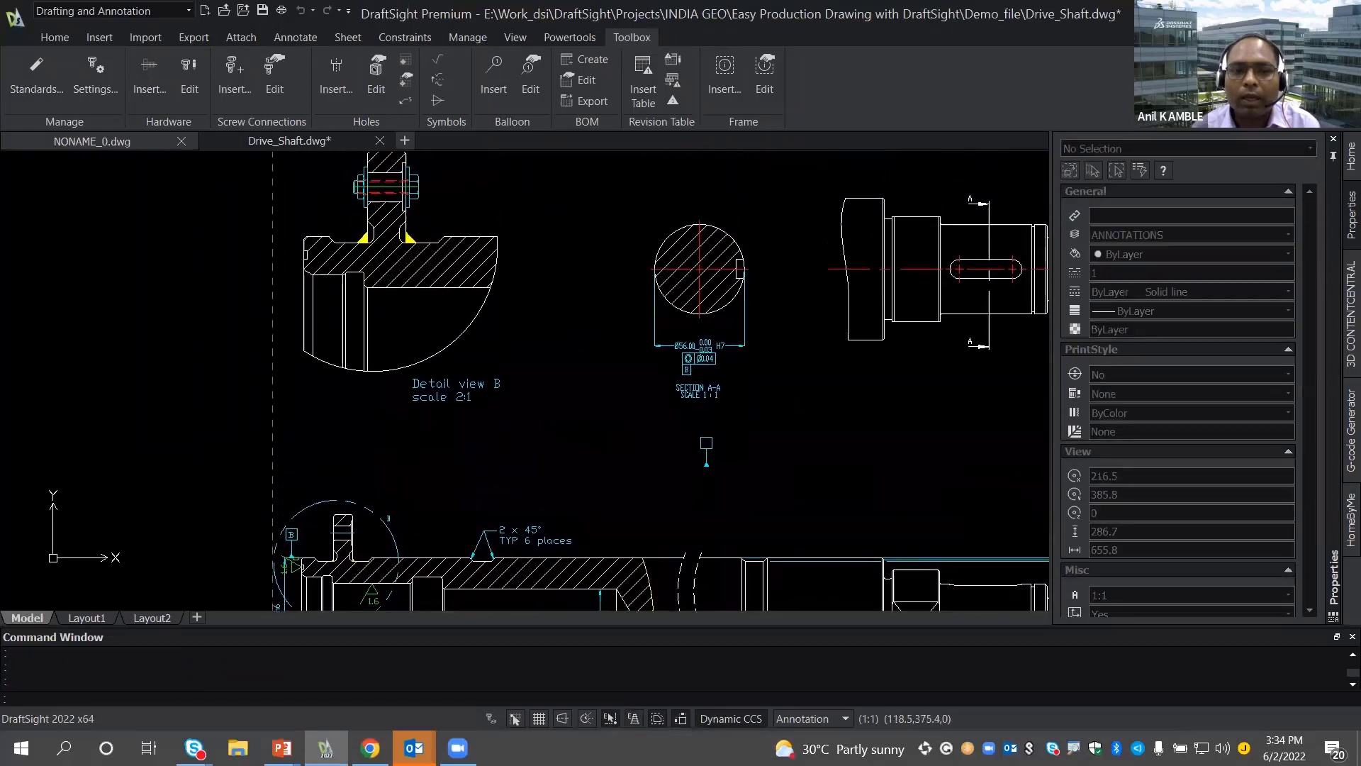
{"action": "scroll", "coordinate": [395, 449], "scroll_direction": "up", "scroll_amount": 3}
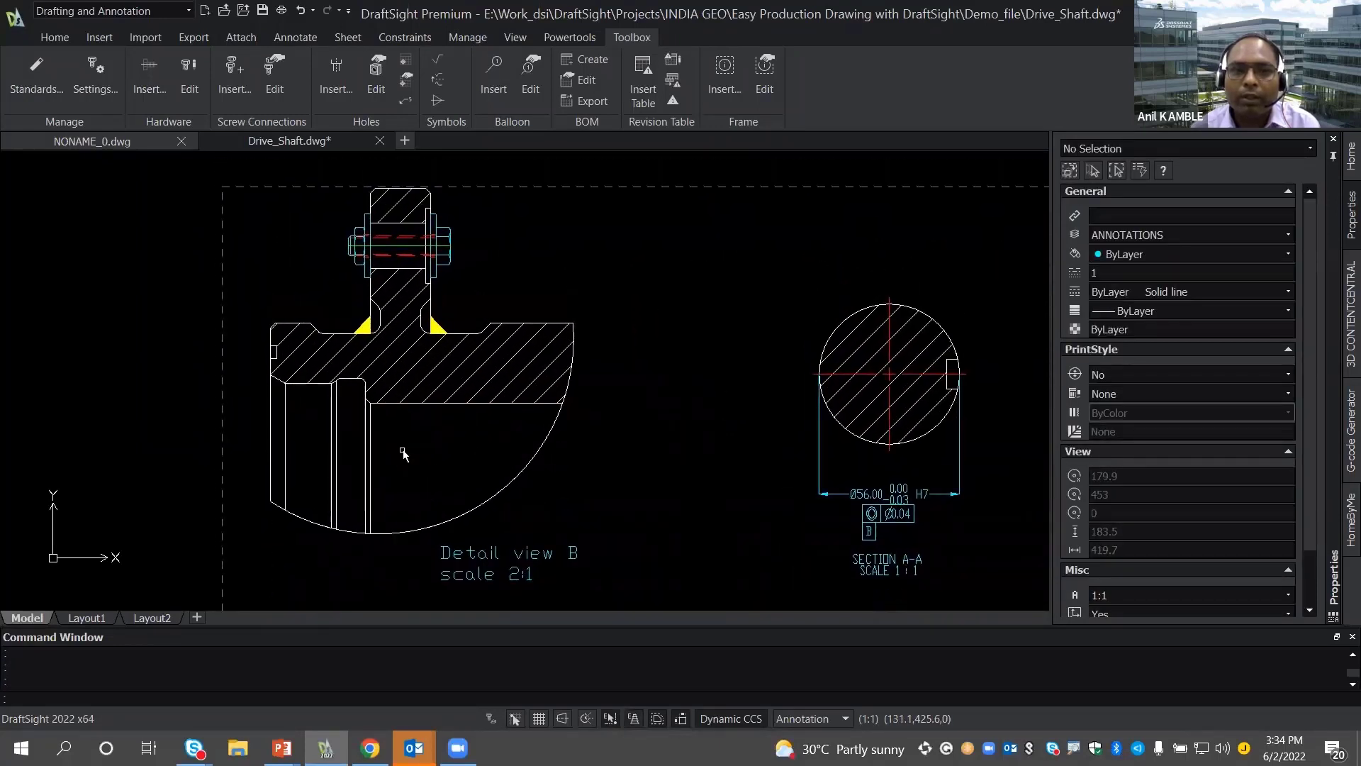
{"action": "scroll", "coordinate": [333, 297], "scroll_direction": "up", "scroll_amount": 3}
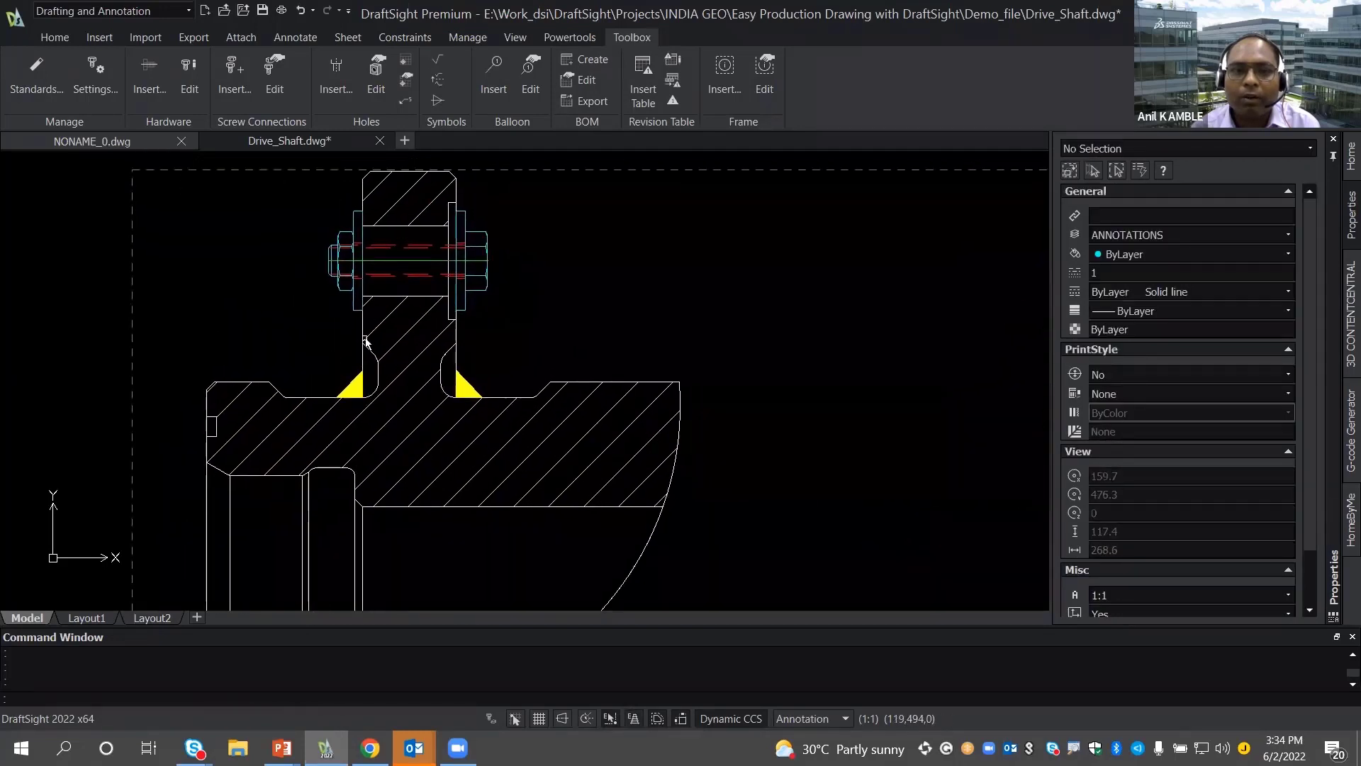
{"action": "scroll", "coordinate": [354, 386], "scroll_direction": "up", "scroll_amount": 2}
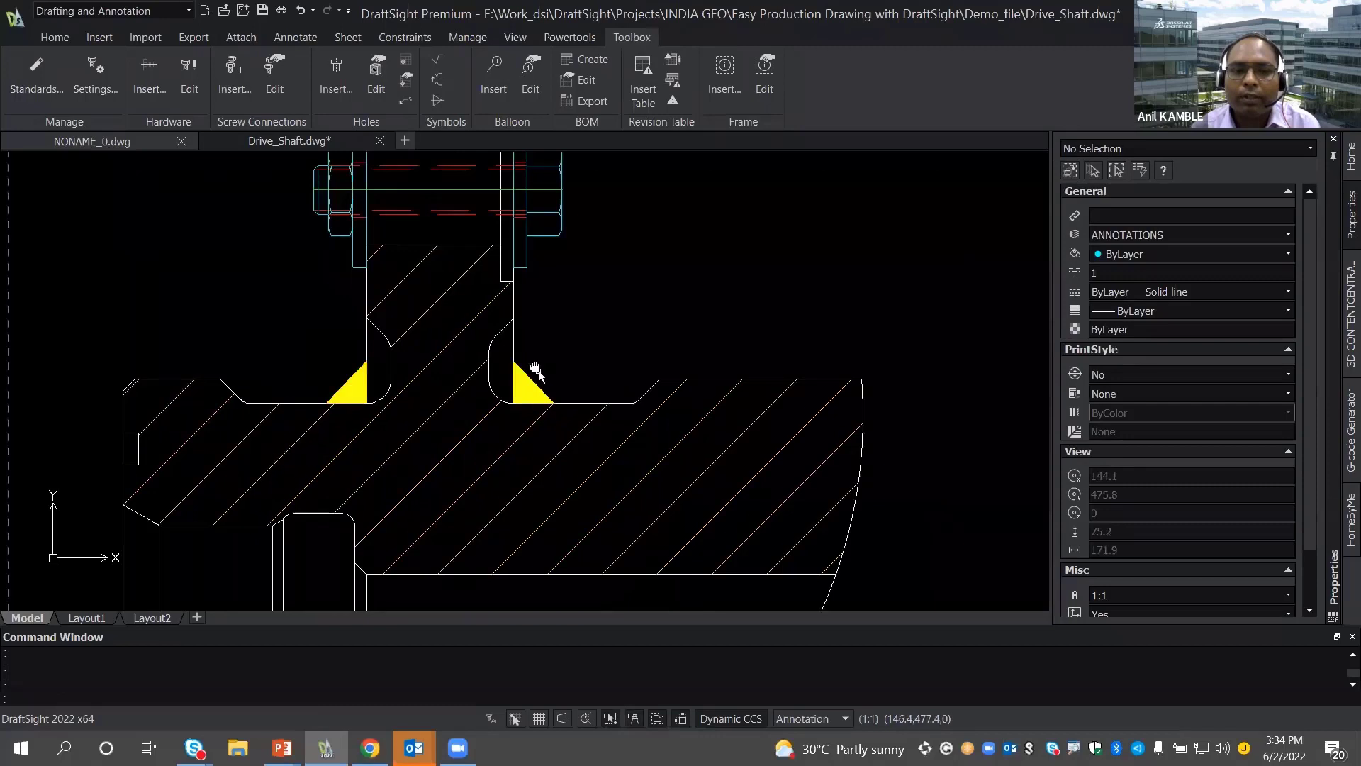
{"action": "scroll", "coordinate": [536, 368], "scroll_direction": "down", "scroll_amount": 1}
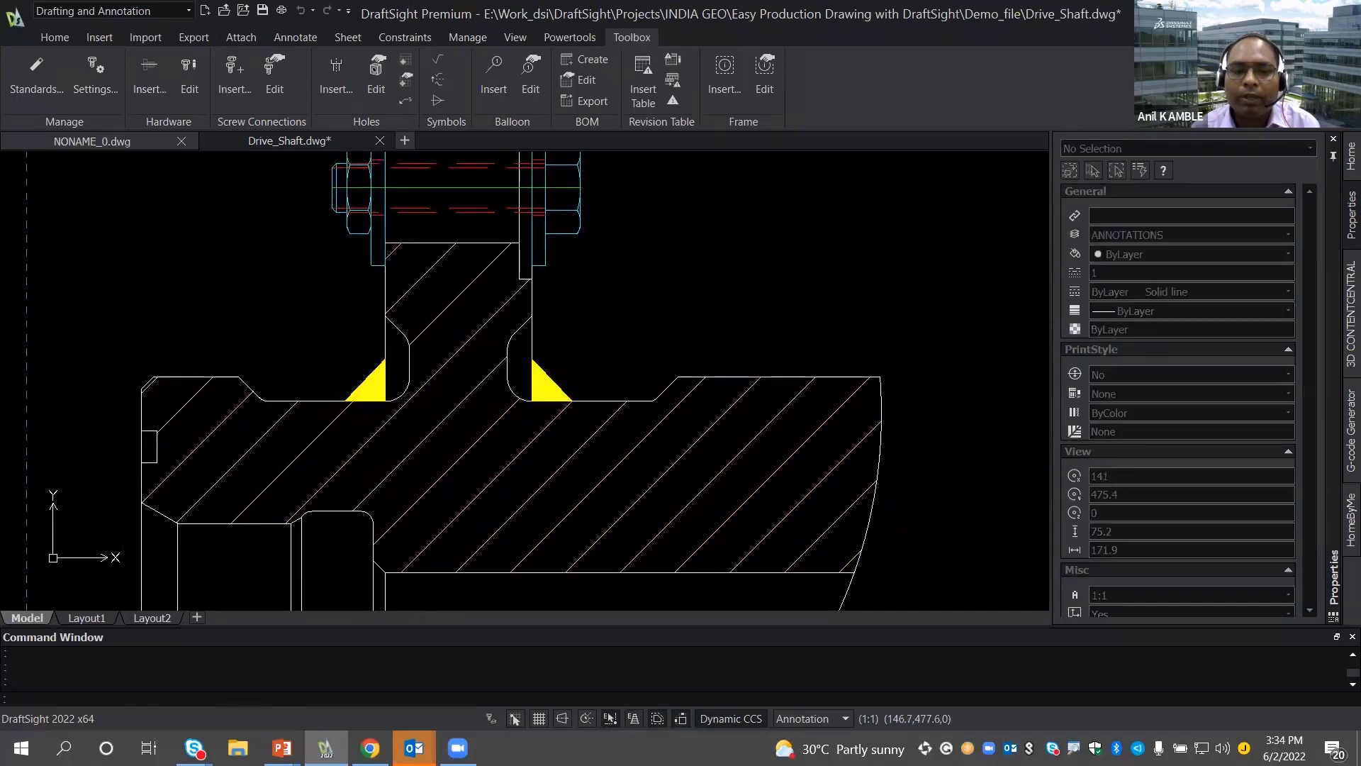
- Begin a welding symbol displayed on the arrow side with the Fillet symbol type
{"action": "left_click", "coordinate": [438, 100]}
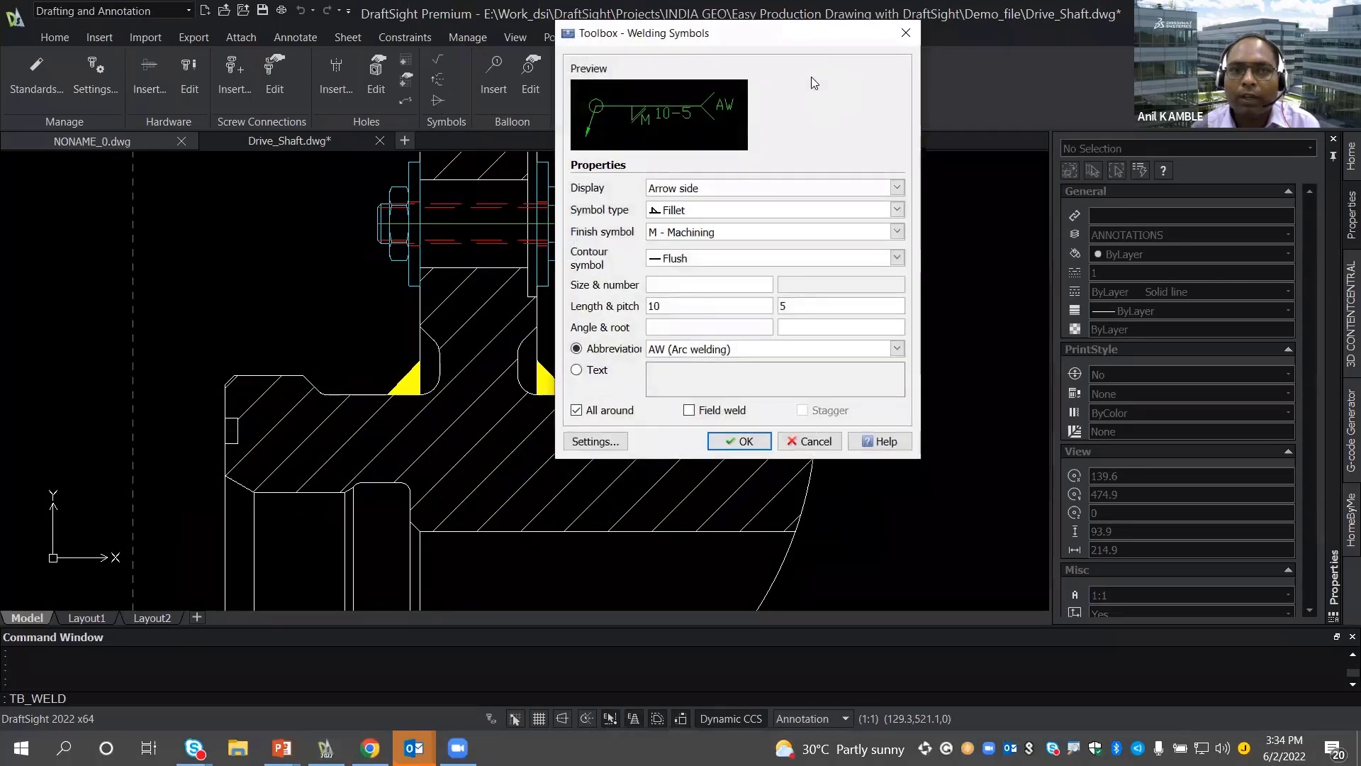
{"action": "left_click", "coordinate": [811, 77]}
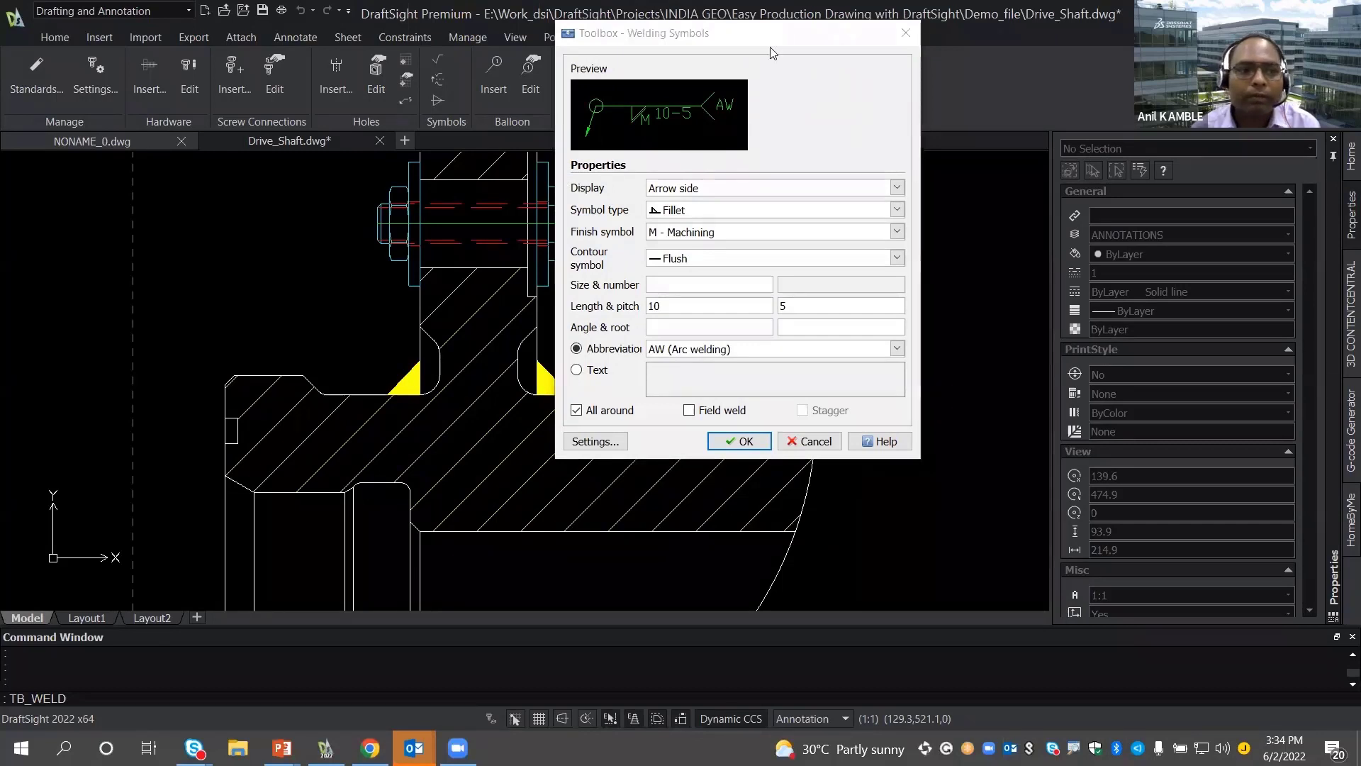
{"action": "left_click_drag", "start_coordinate": [770, 34], "coordinate": [362, 92]}
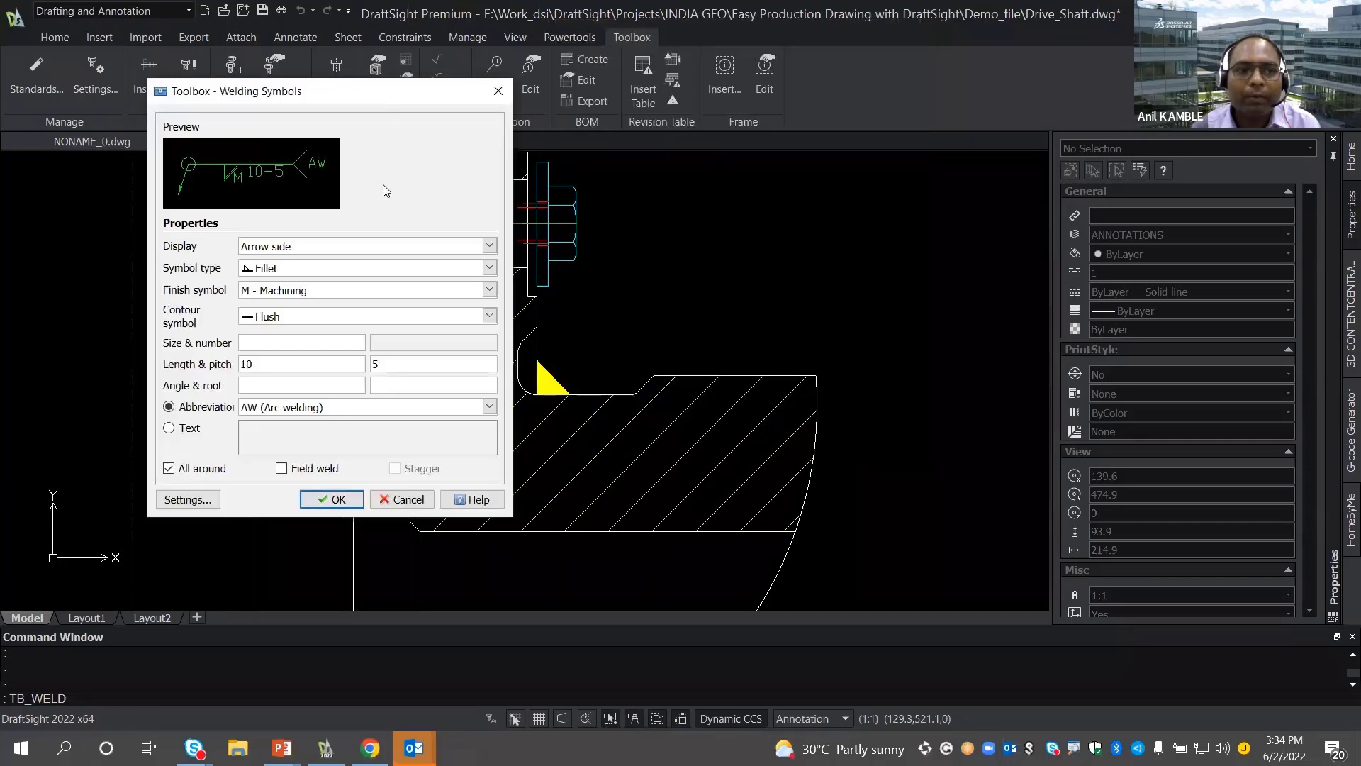
{"action": "left_click", "coordinate": [374, 245]}
{"action": "left_click", "coordinate": [370, 260]}
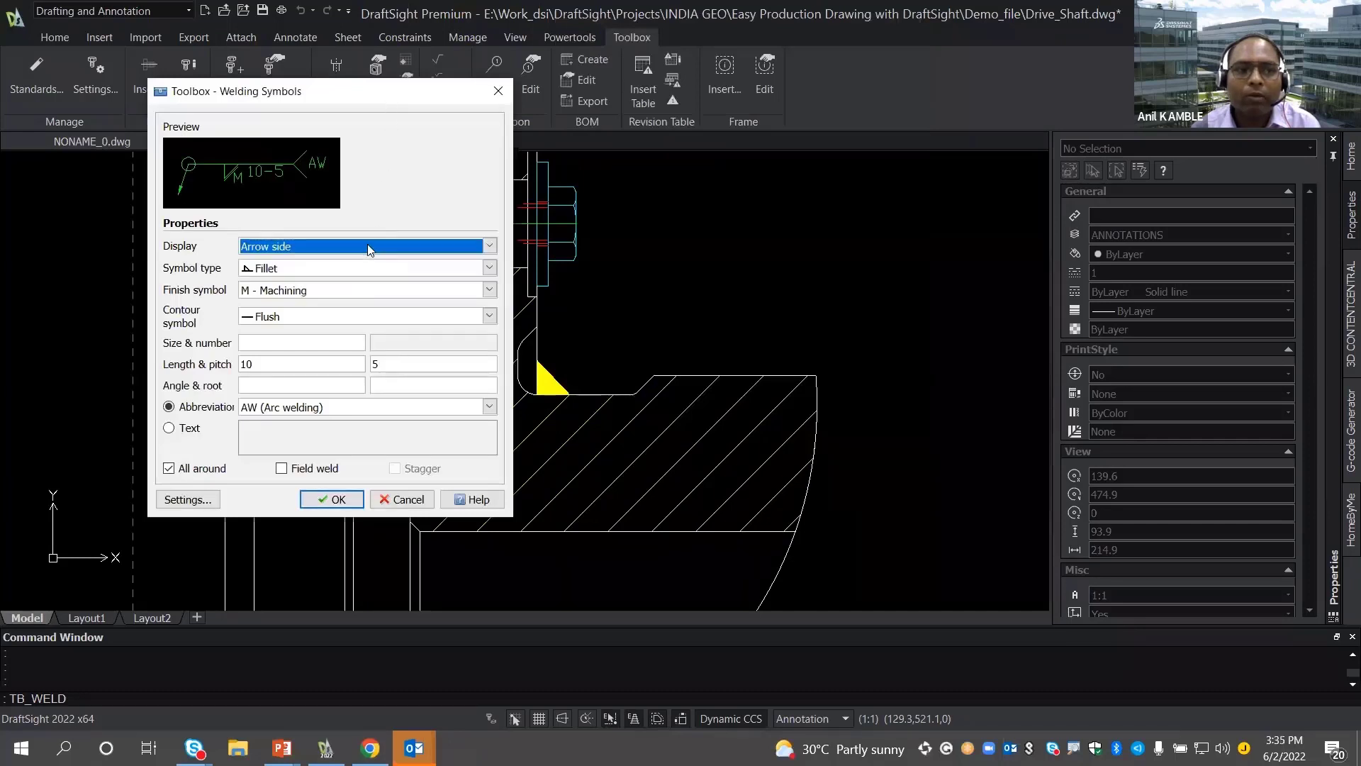
{"action": "left_click", "coordinate": [368, 269]}
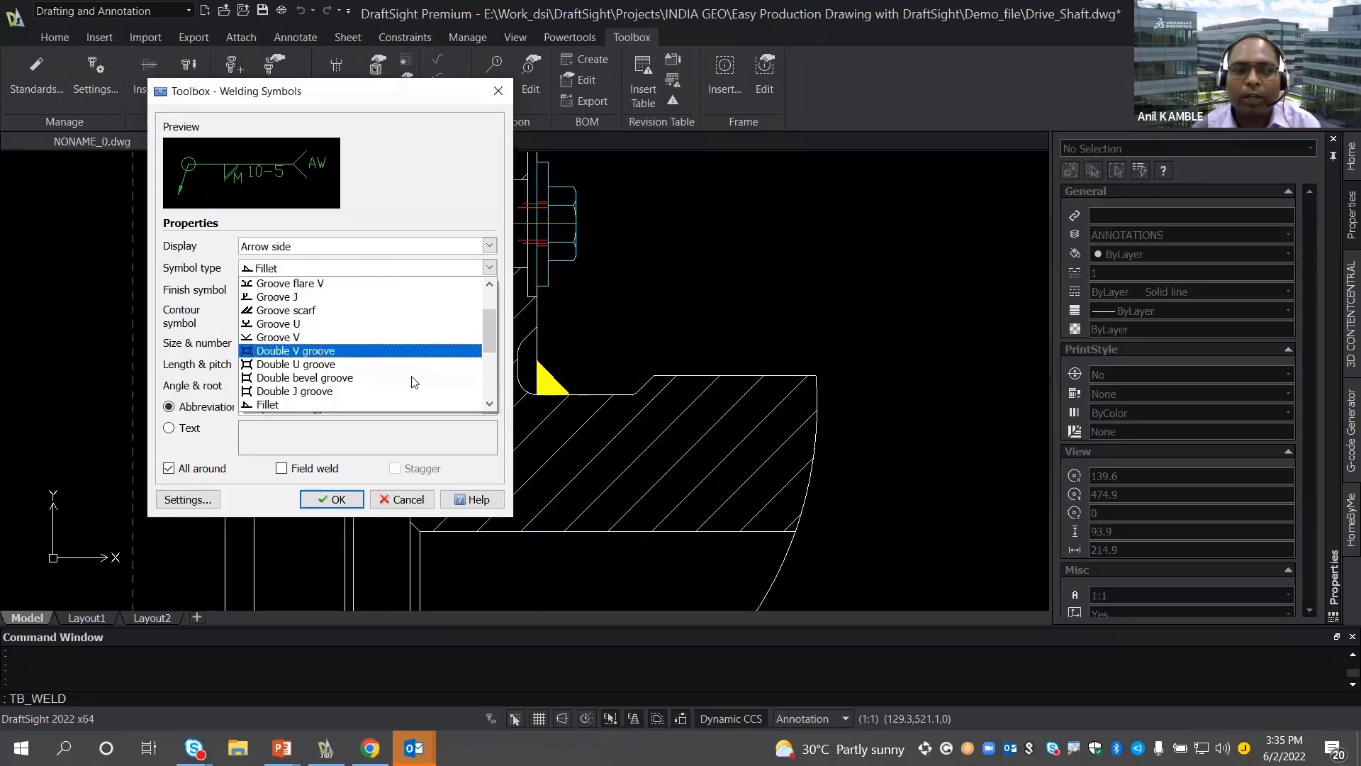
{"action": "left_click", "coordinate": [332, 403]}
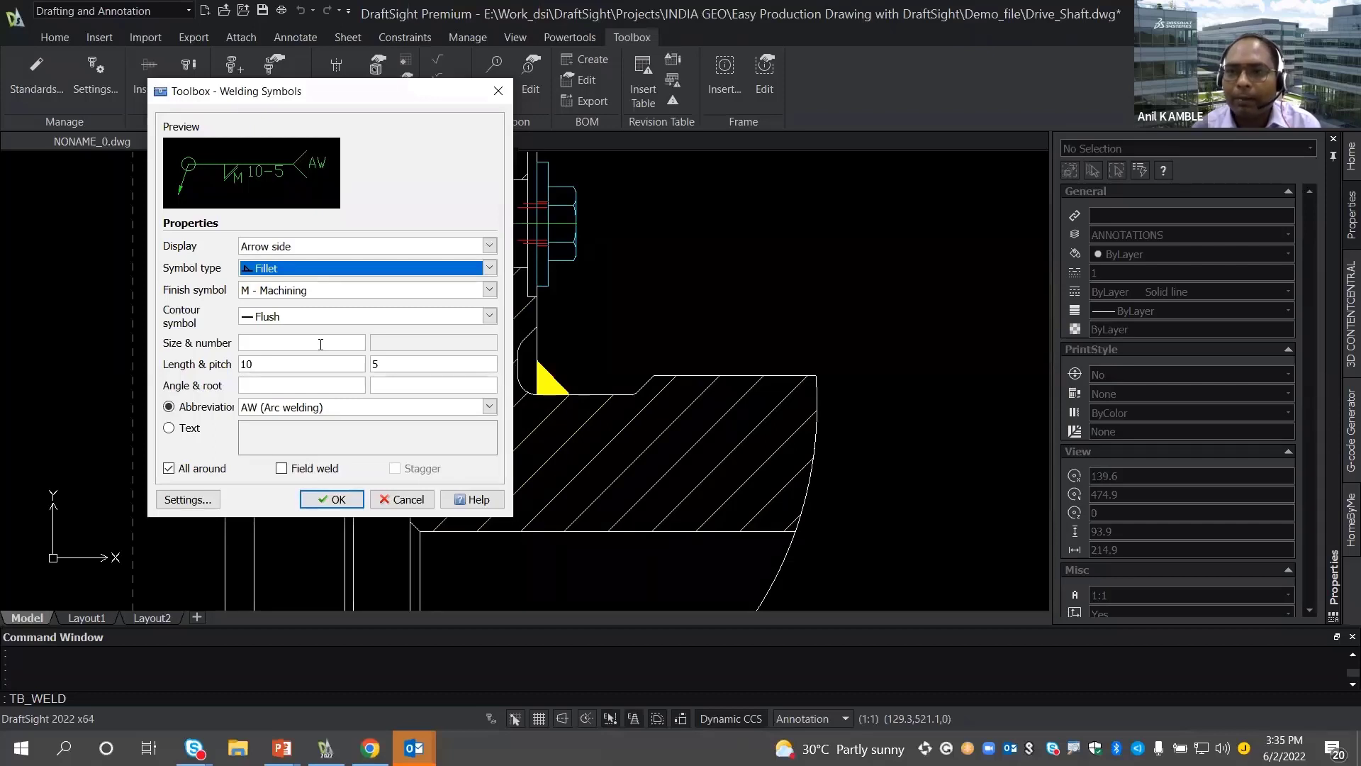
- Give the welding symbol the M - Machining finish, Flush contour and AW (Arc welding) abbreviation
{"action": "left_click", "coordinate": [347, 295]}
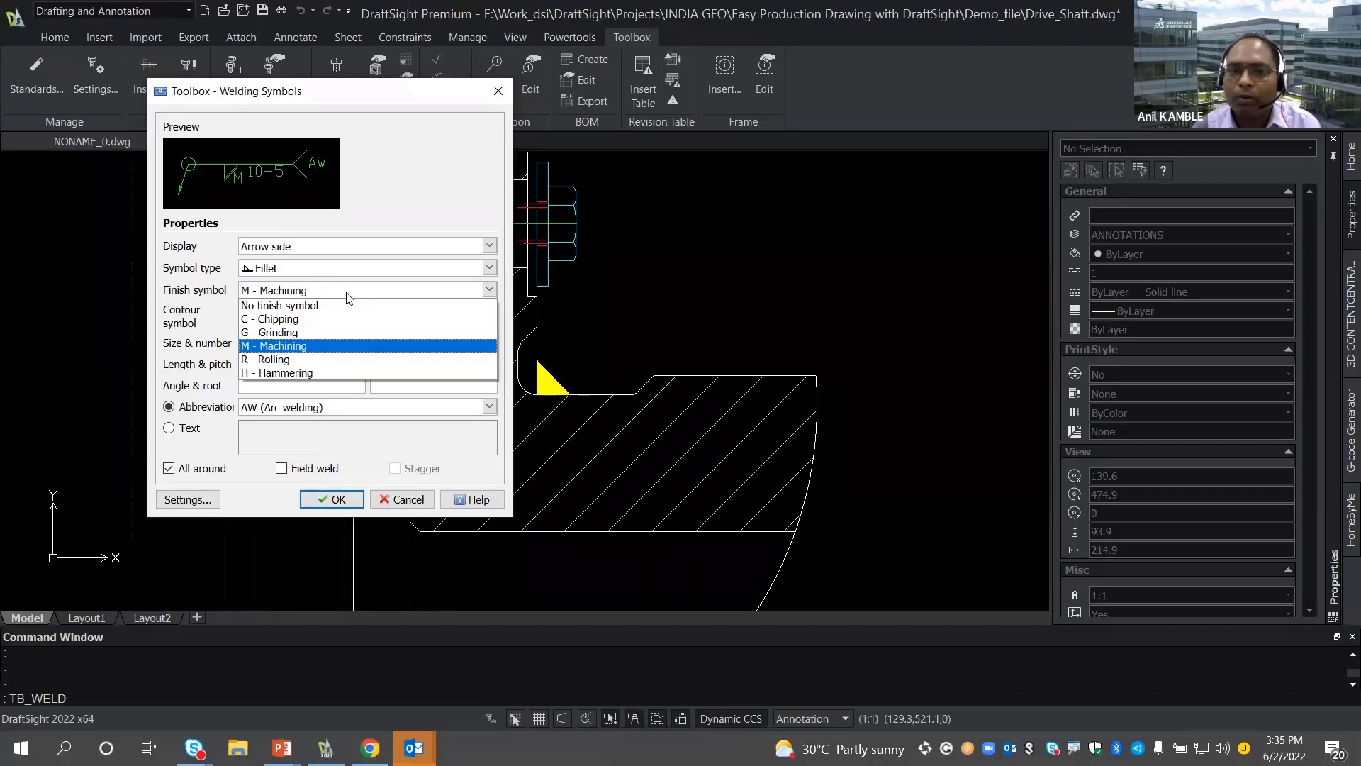
{"action": "left_click", "coordinate": [296, 345]}
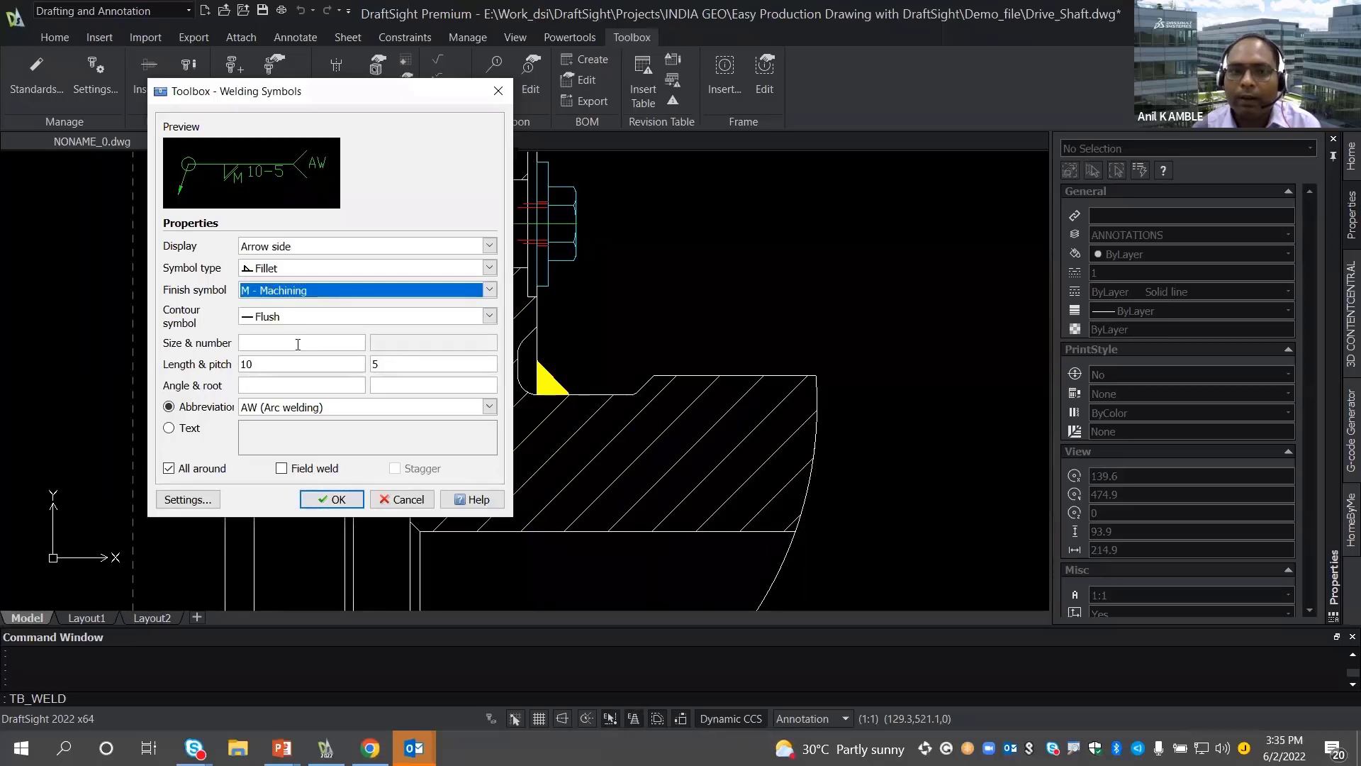
{"action": "left_click", "coordinate": [308, 317]}
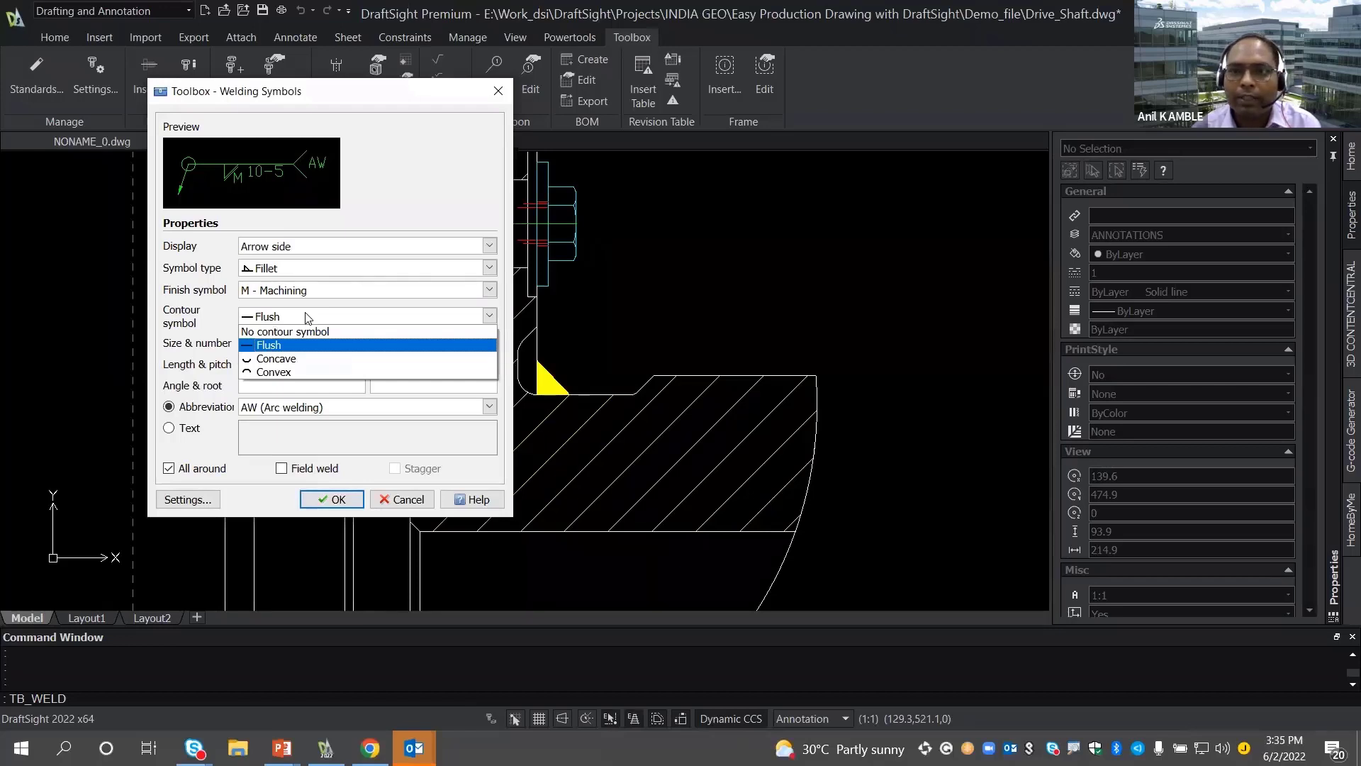
{"action": "left_click", "coordinate": [283, 346]}
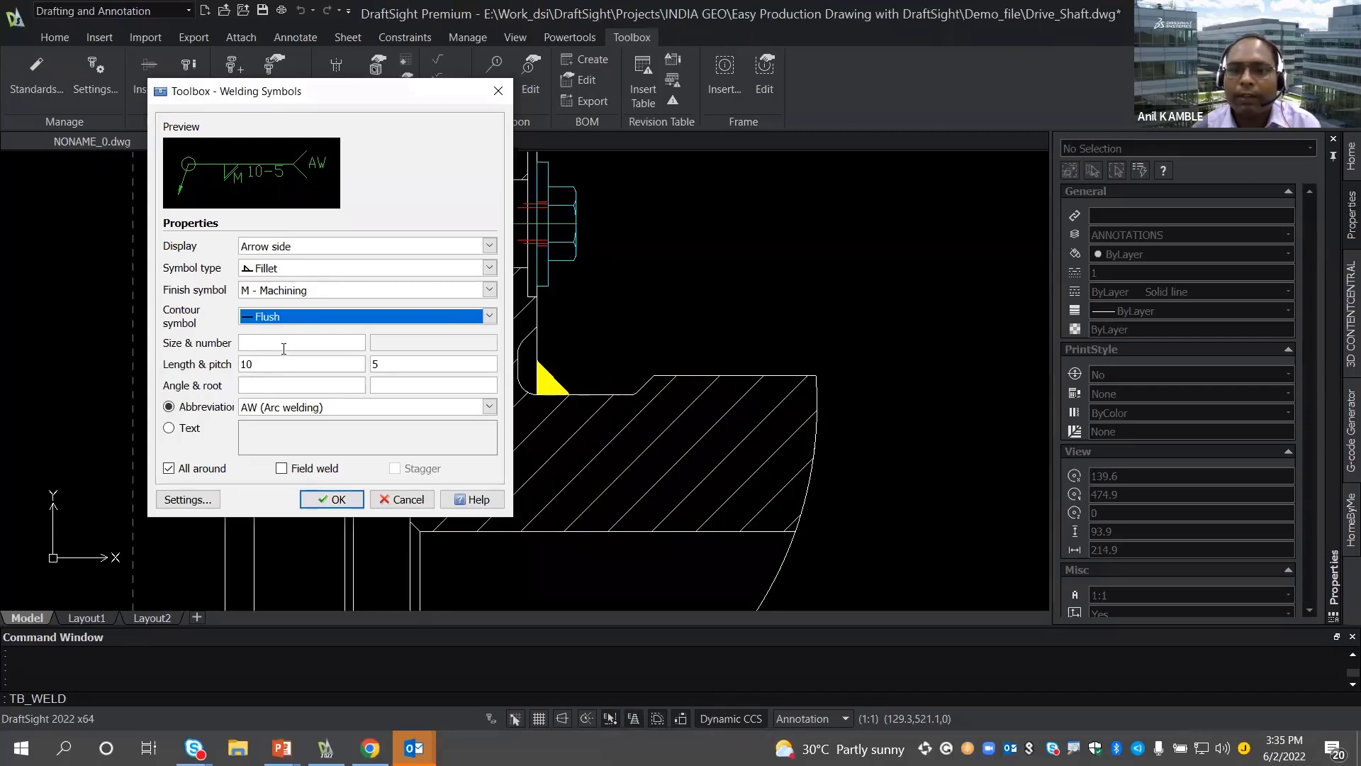
{"action": "left_click", "coordinate": [321, 409]}
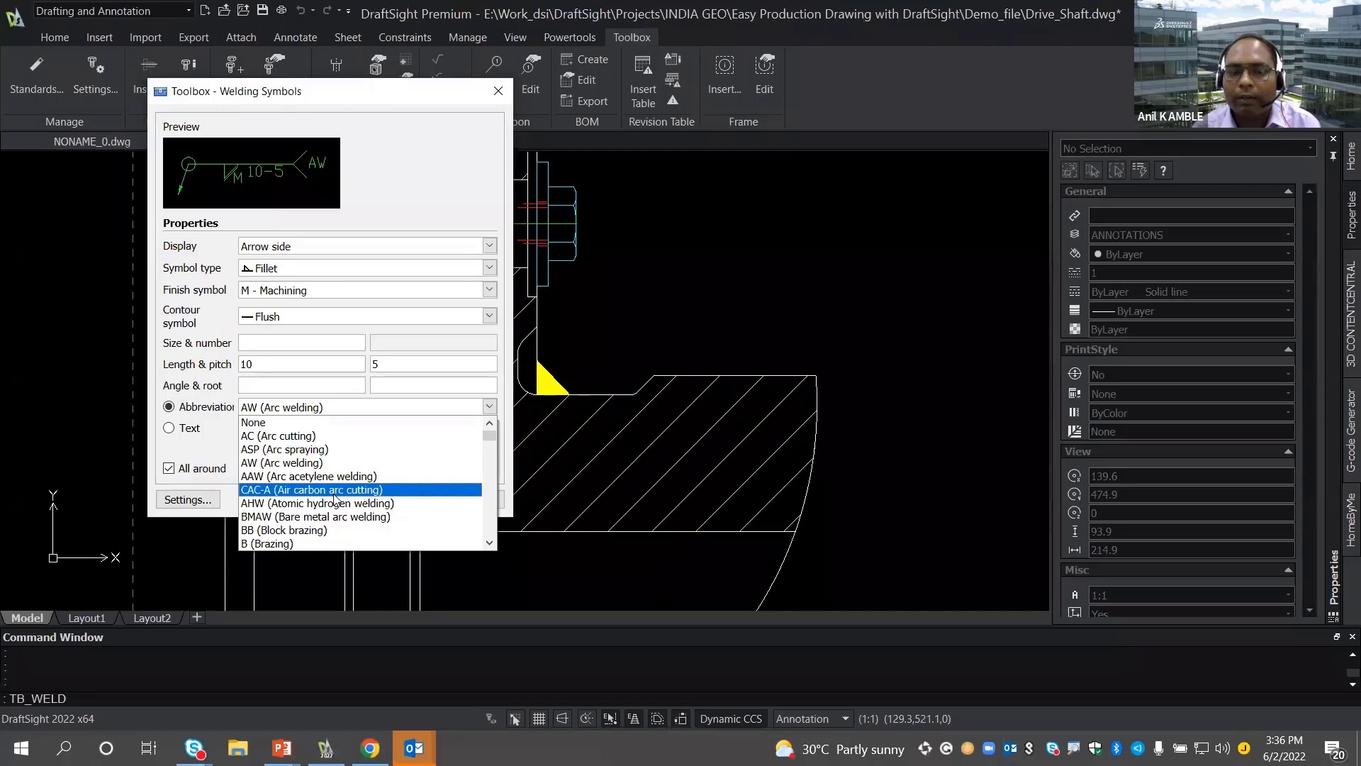
{"action": "left_click", "coordinate": [241, 462]}
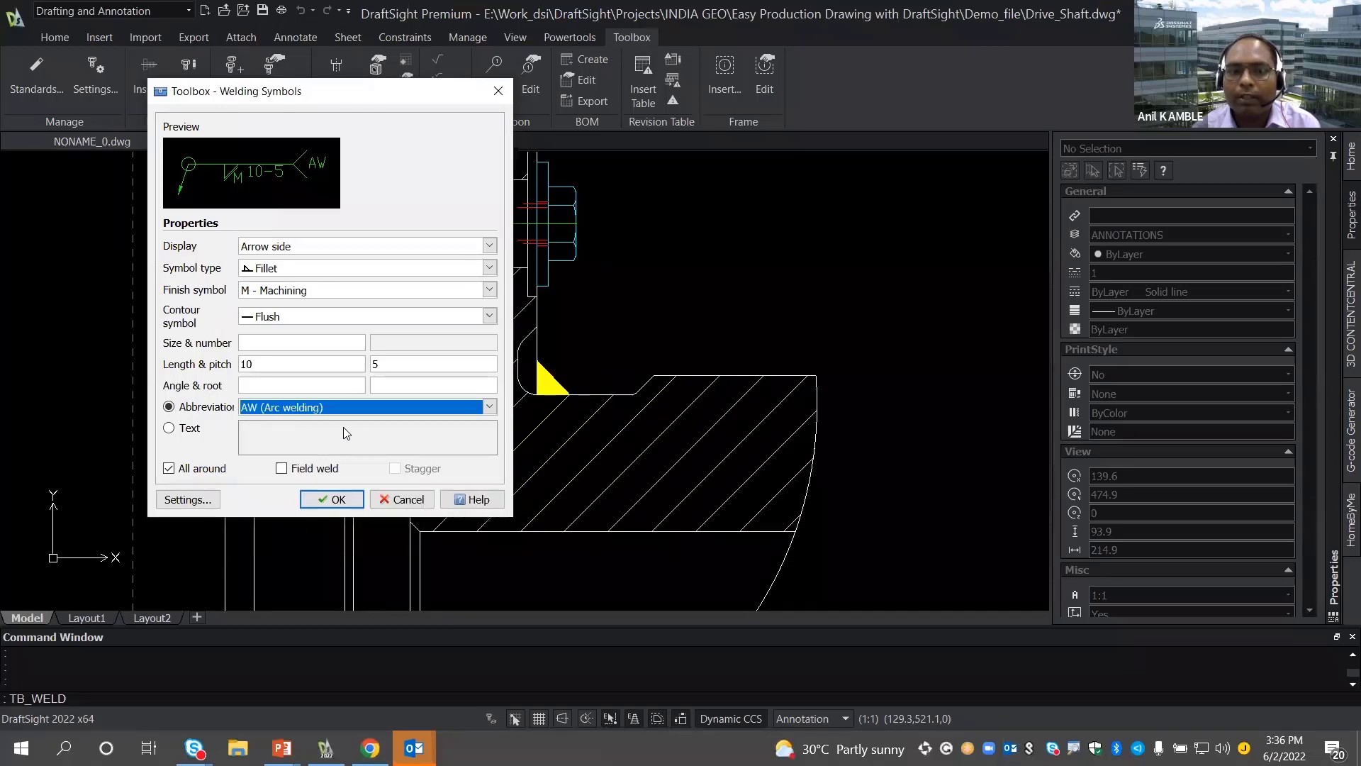
- Place the welding symbol in Detail view B, pointing at the fillet weld left of the flange with its text up to the left
{"action": "left_click", "coordinate": [331, 499]}
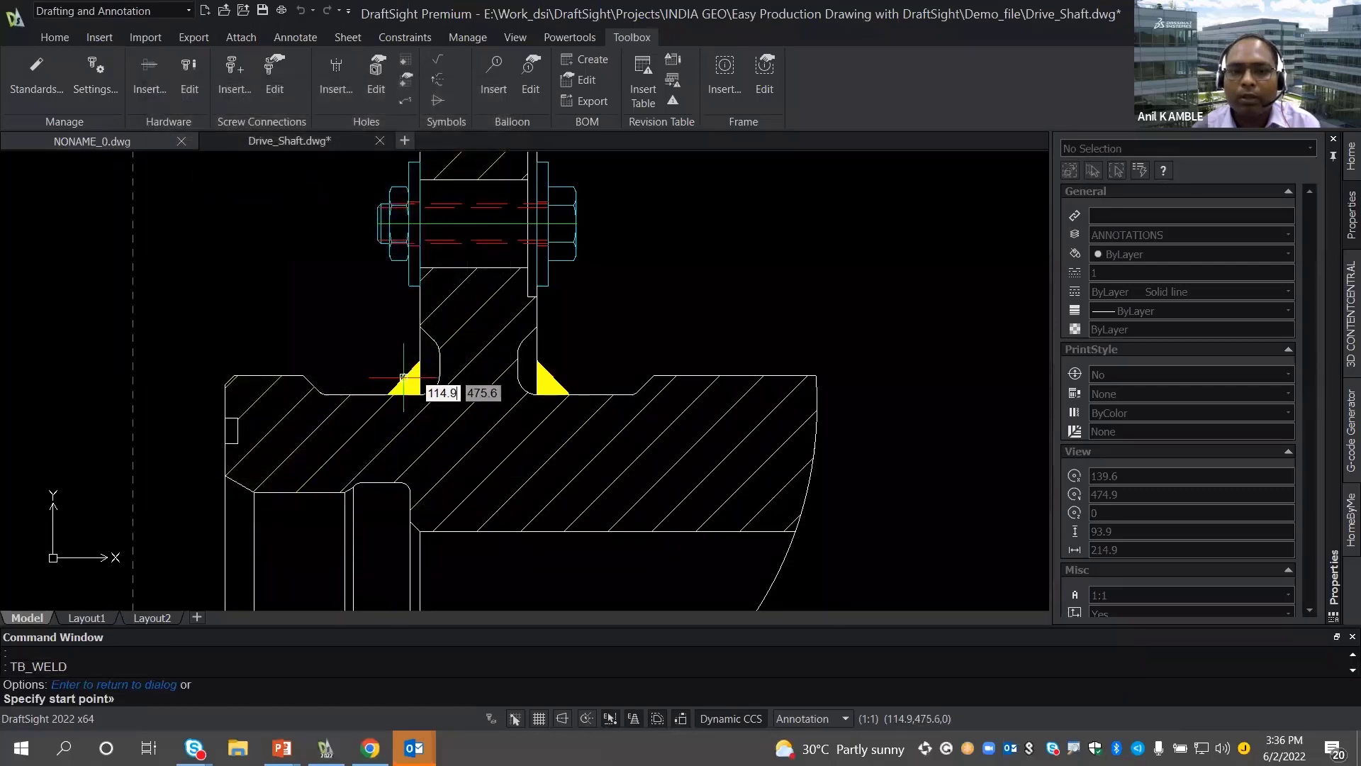
{"action": "left_click", "coordinate": [398, 377]}
{"action": "scroll", "coordinate": [365, 334], "scroll_direction": "down", "scroll_amount": 2}
{"action": "left_click", "coordinate": [356, 316]}
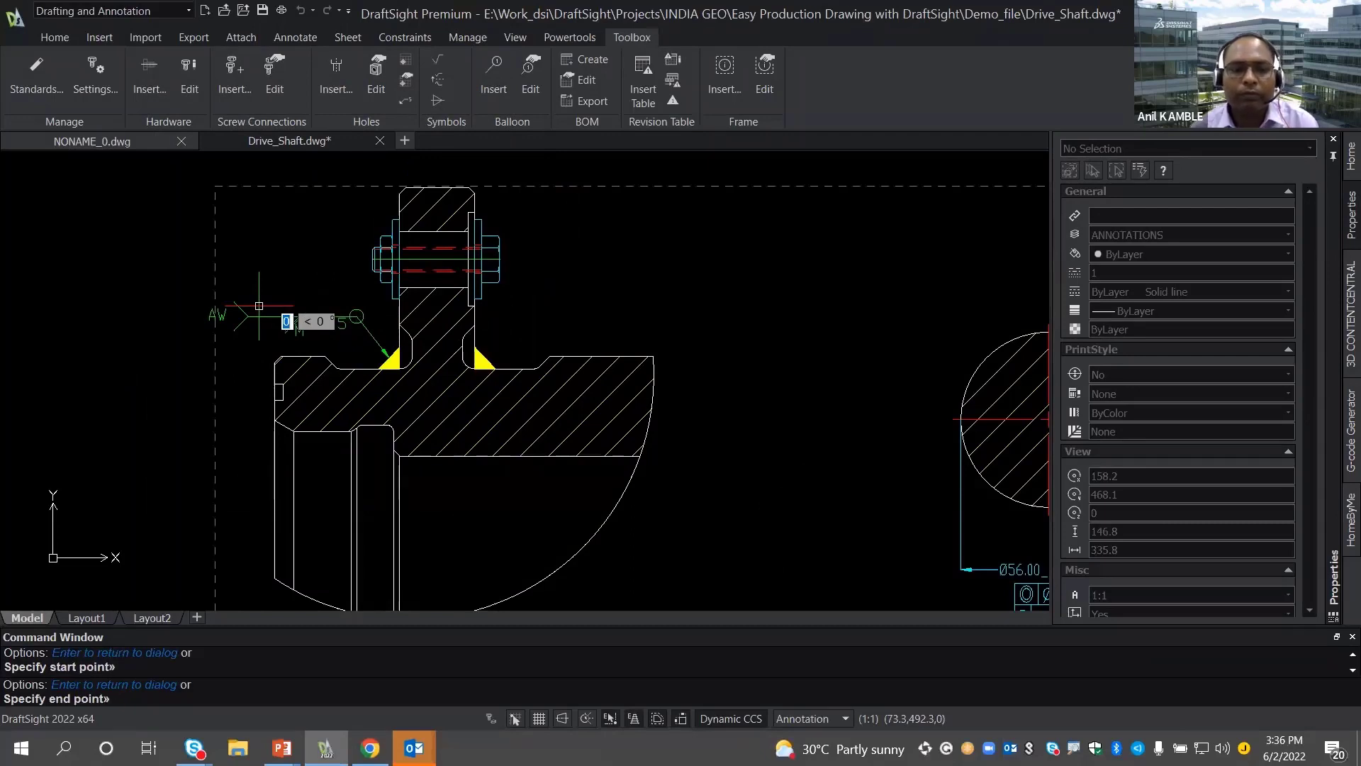
{"action": "key", "text": "Escape"}
- Examine the whole drawing, from the welding symbol in Detail view B to the section, main and end views
{"action": "scroll", "coordinate": [531, 282], "scroll_direction": "down", "scroll_amount": 2}
{"action": "middle_click_drag", "start_coordinate": [482, 278], "coordinate": [314, 267]}
{"action": "scroll", "coordinate": [374, 264], "scroll_direction": "down", "scroll_amount": 1}
{"action": "middle_click_drag", "start_coordinate": [455, 266], "coordinate": [334, 241]}
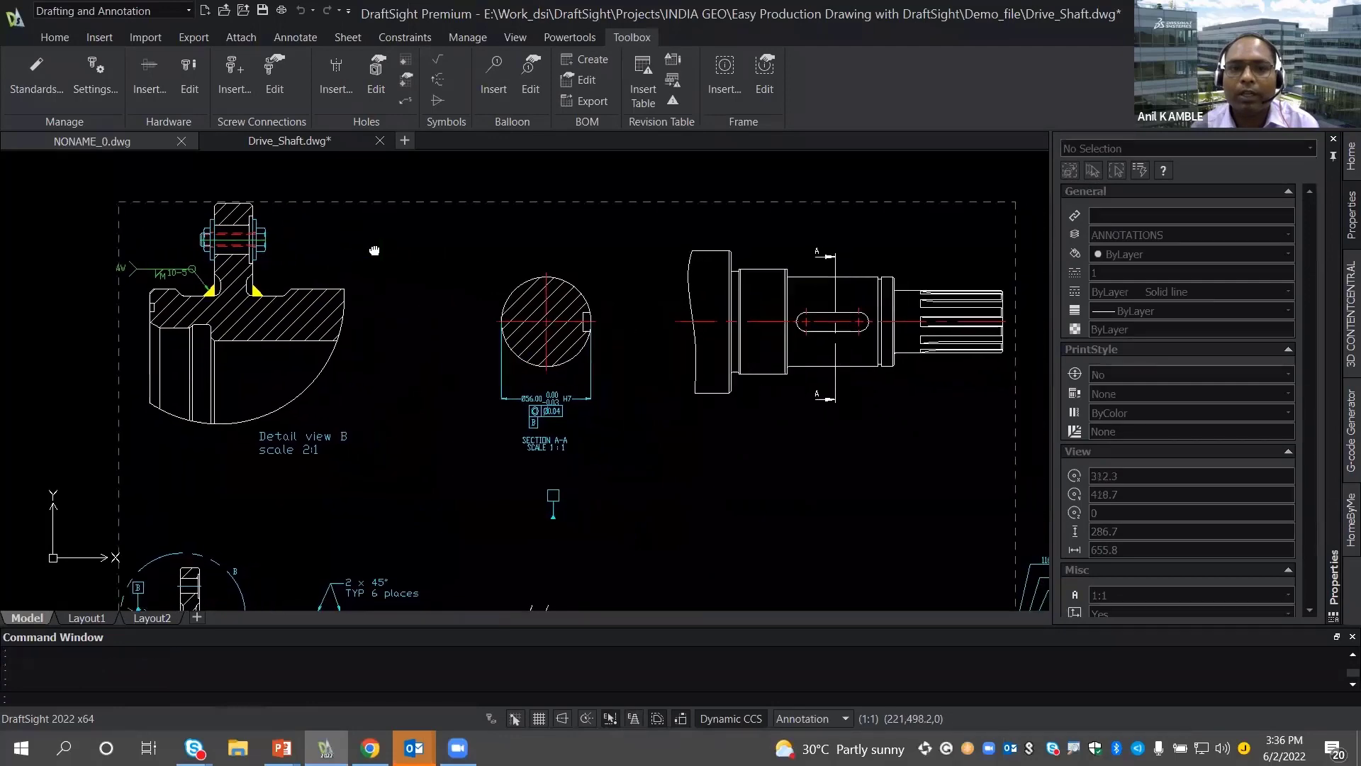
{"action": "scroll", "coordinate": [335, 241], "scroll_direction": "down", "scroll_amount": 1}
{"action": "middle_click_drag", "start_coordinate": [608, 378], "coordinate": [555, 345]}
{"action": "scroll", "coordinate": [556, 343], "scroll_direction": "down", "scroll_amount": 1}
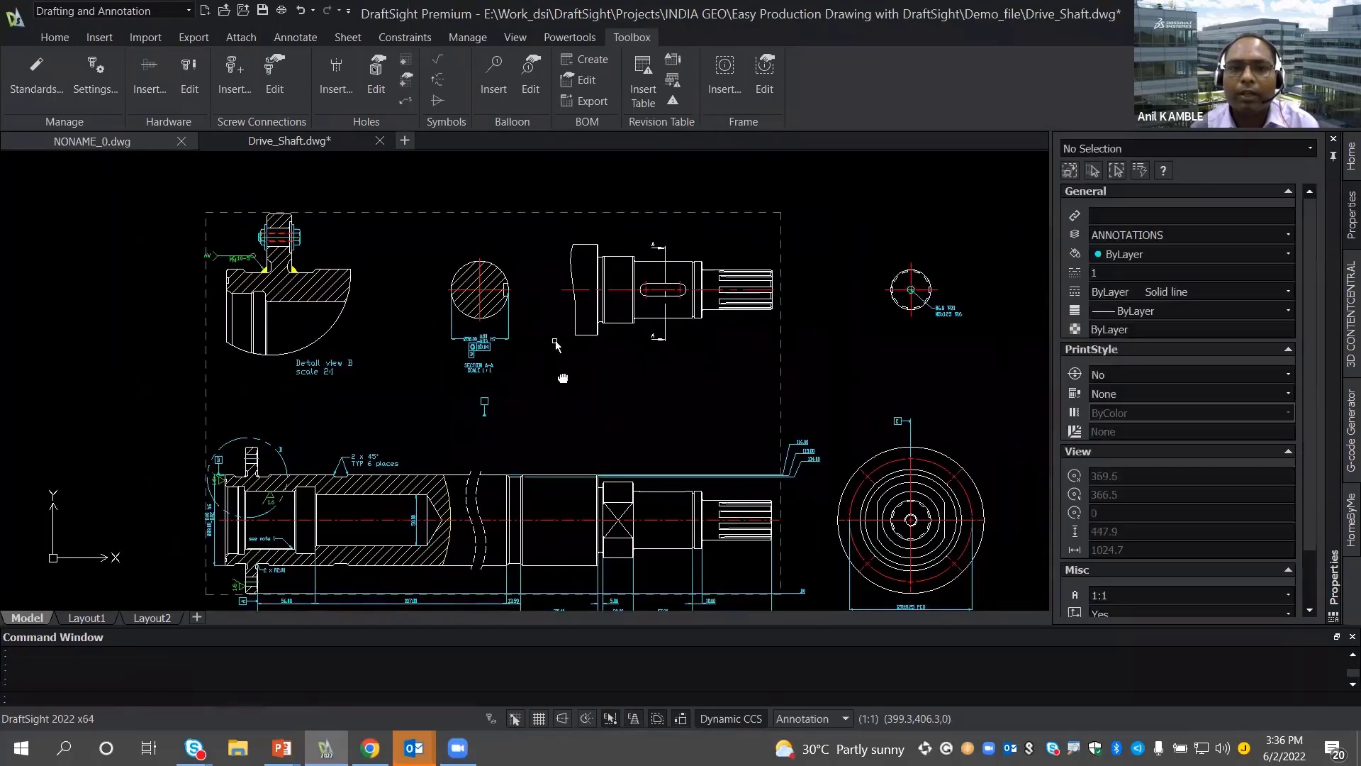
{"action": "middle_click_drag", "start_coordinate": [581, 397], "coordinate": [565, 380]}
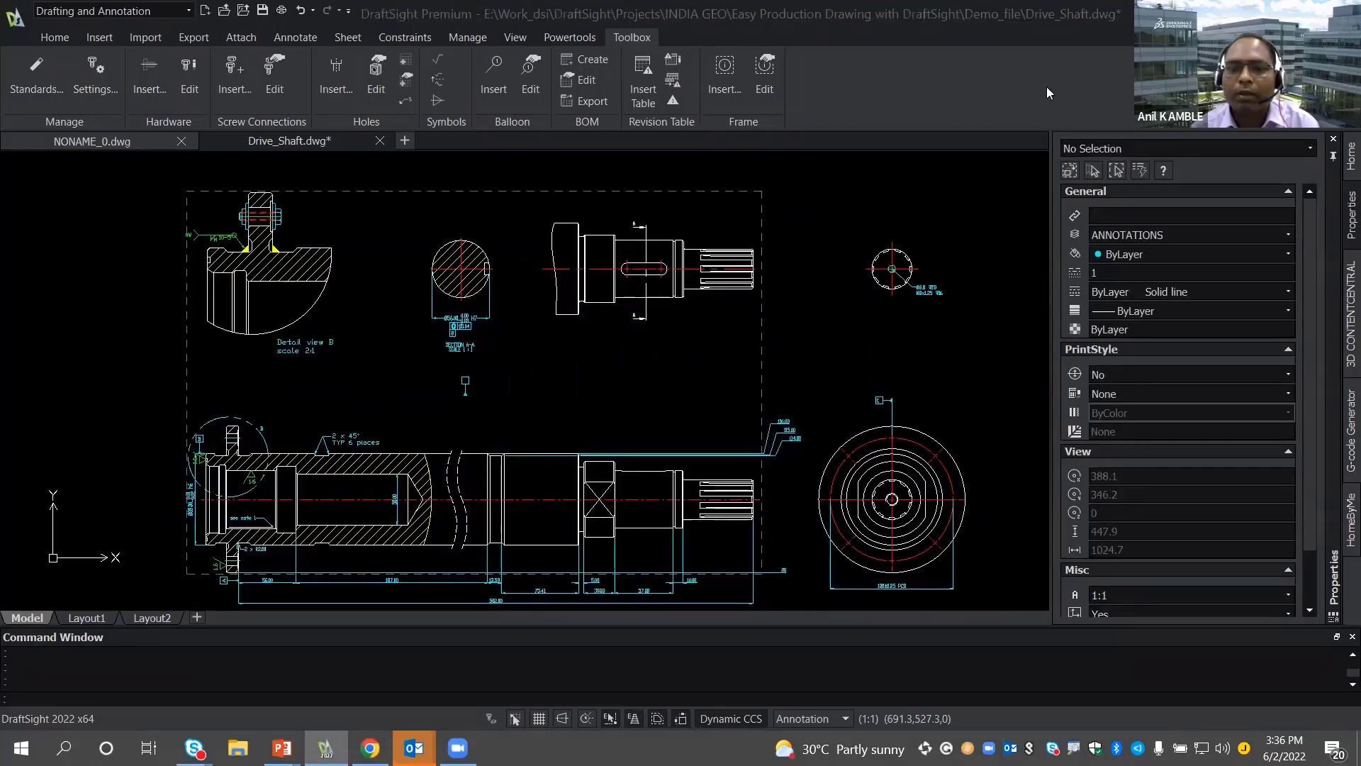
{"action": "middle_click_drag", "start_coordinate": [837, 178], "coordinate": [822, 173]}
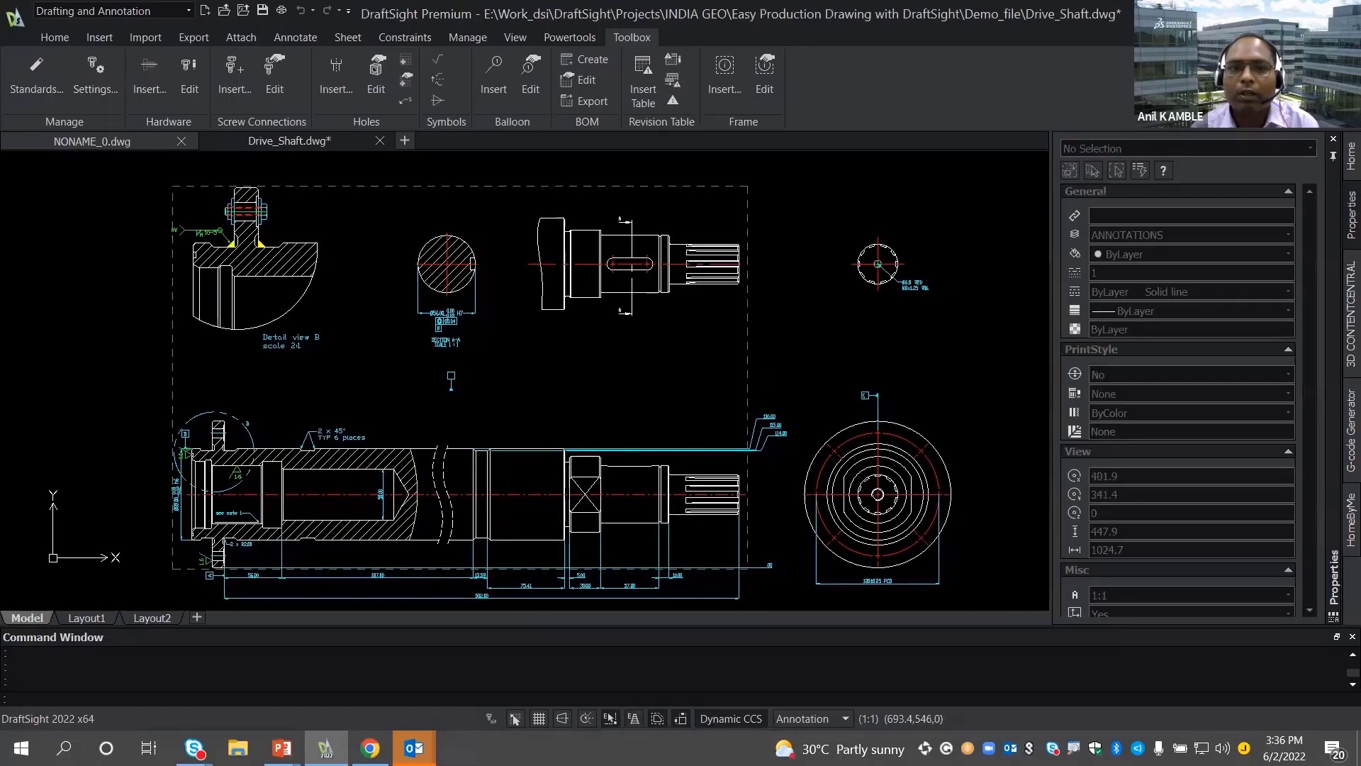
{"action": "scroll", "coordinate": [823, 177], "scroll_direction": "down", "scroll_amount": 1}
{"action": "scroll", "coordinate": [820, 177], "scroll_direction": "up", "scroll_amount": 1}
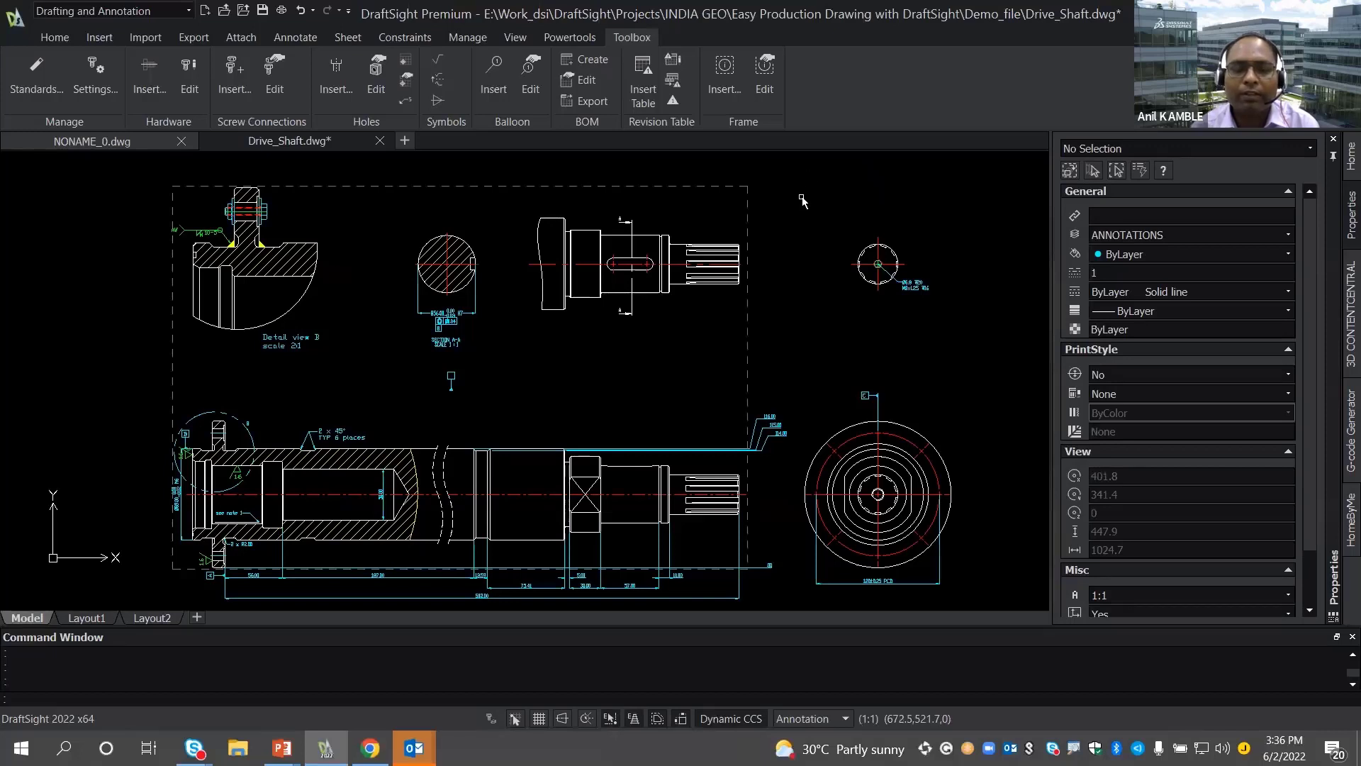
{"action": "scroll", "coordinate": [794, 207], "scroll_direction": "down", "scroll_amount": 1}
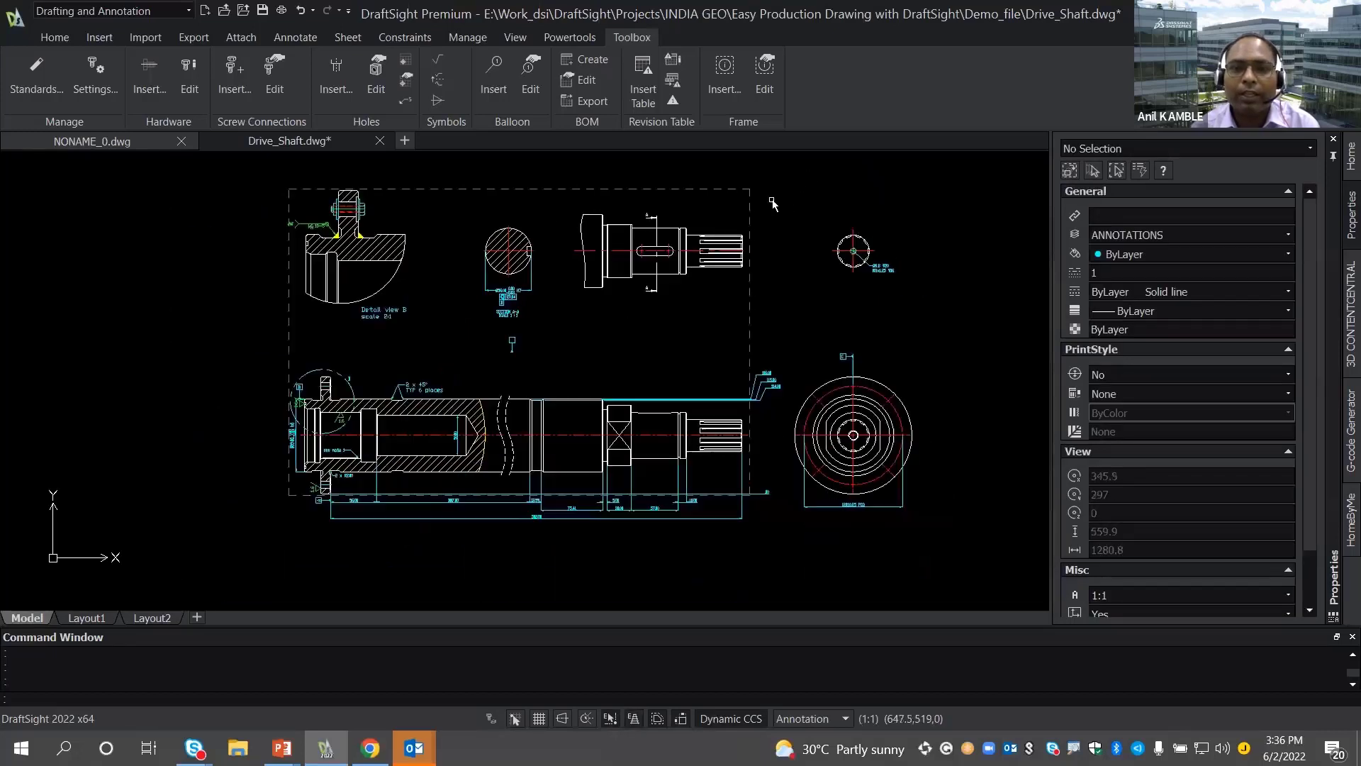
{"action": "middle_click_drag", "start_coordinate": [789, 208], "coordinate": [759, 214]}
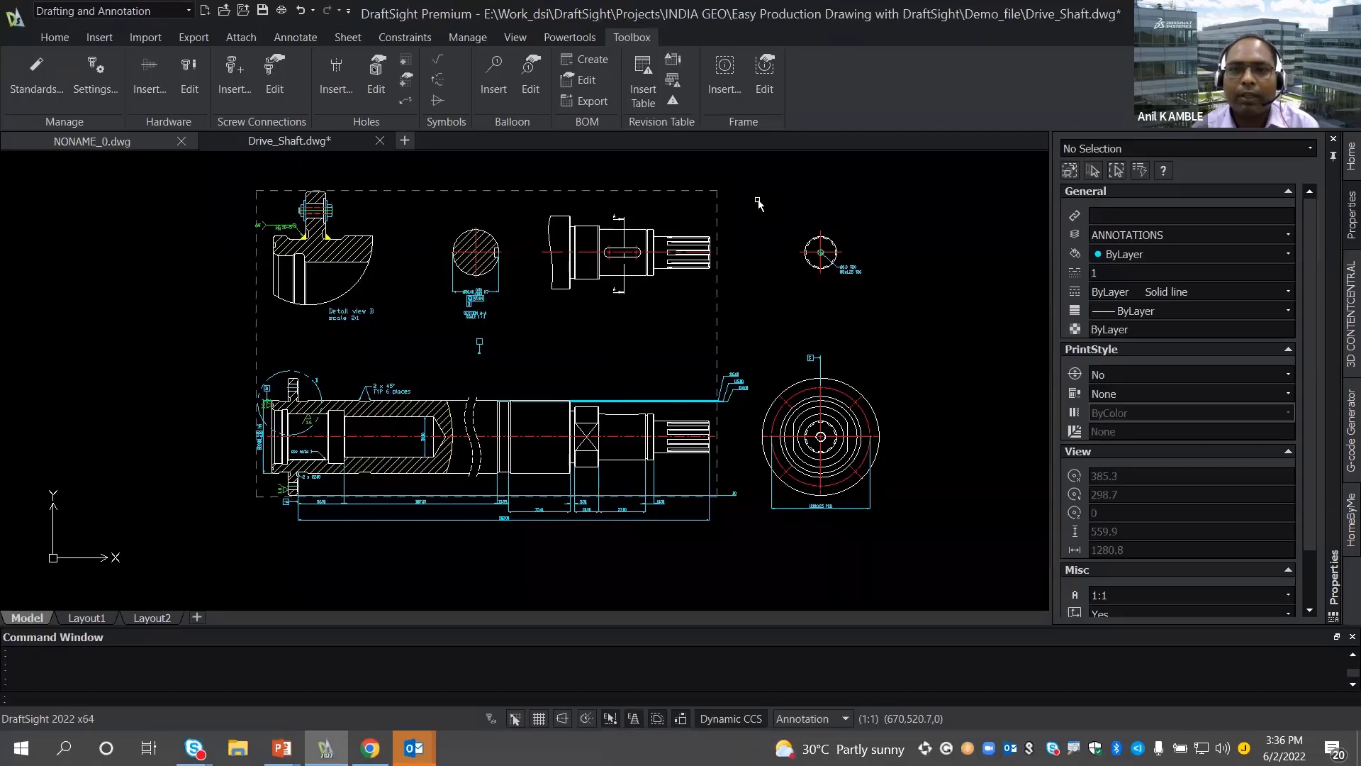
- Set up a drawing frame with My_Company_Standard, the My_Company frame, MY_Company_Title_Block and the default-list scale 3" = 1'-0"
{"action": "left_click", "coordinate": [734, 102]}
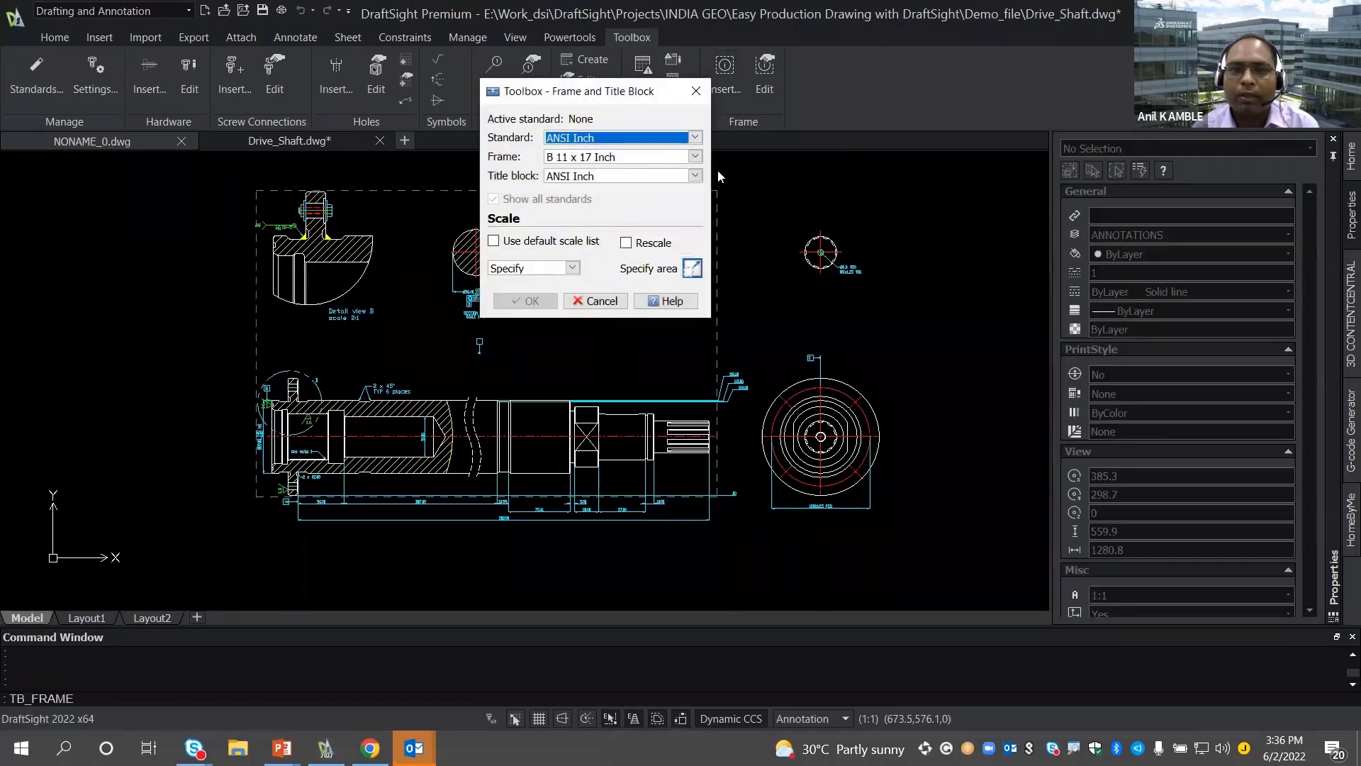
{"action": "left_click", "coordinate": [694, 137]}
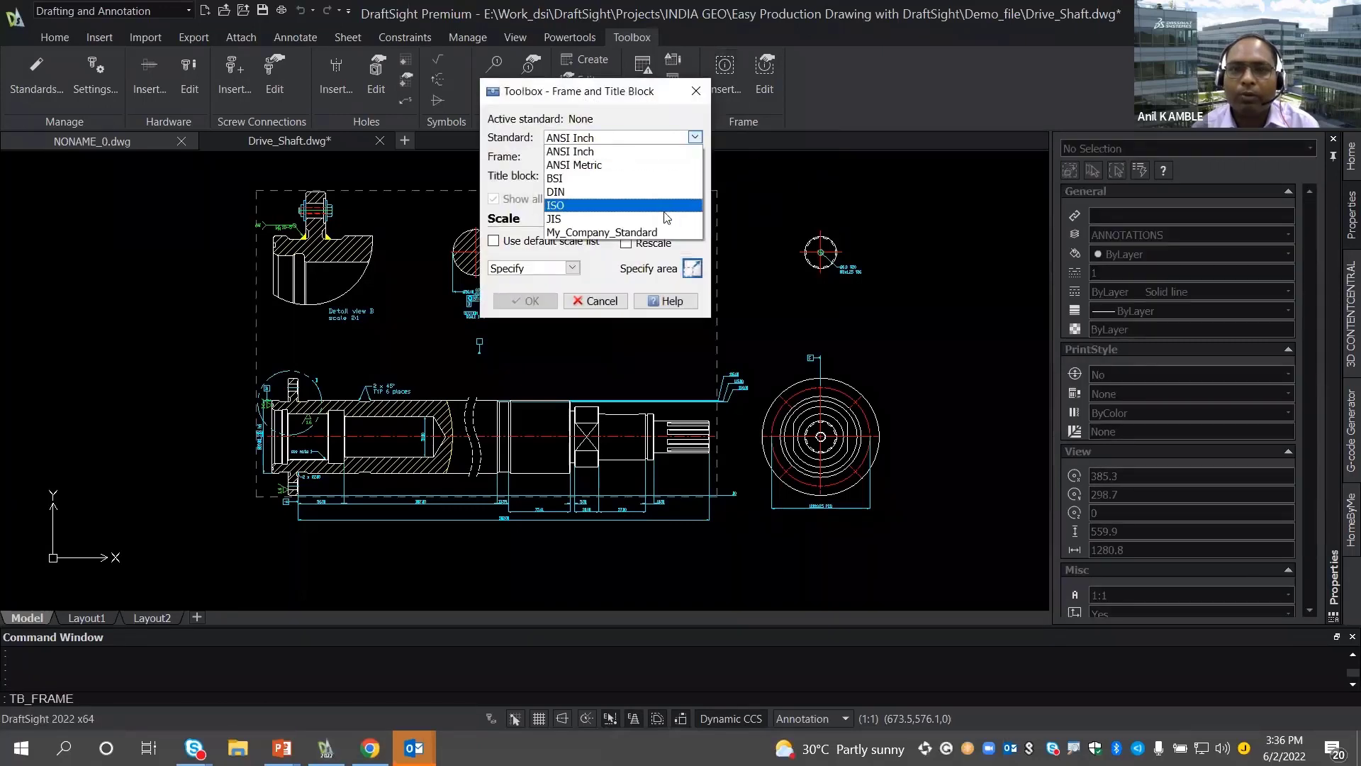
{"action": "left_click", "coordinate": [653, 232]}
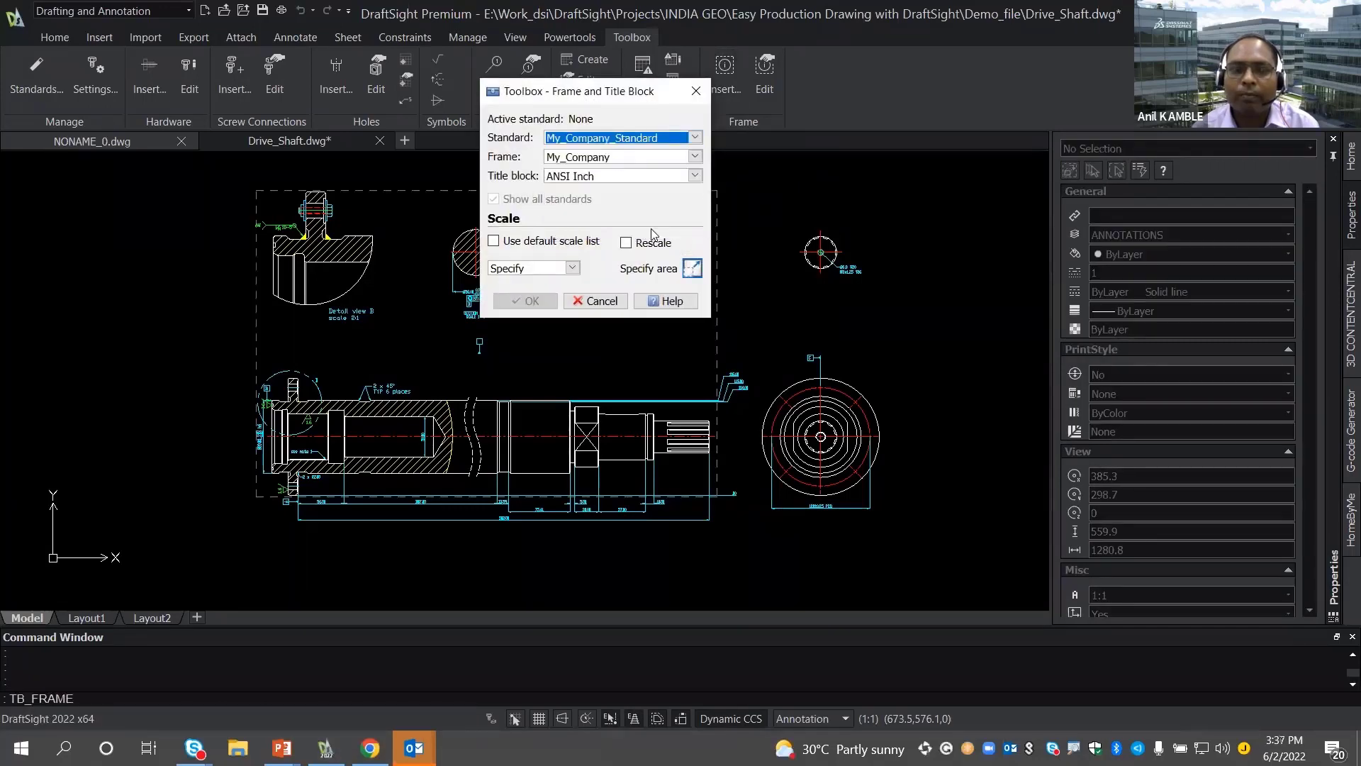
{"action": "left_click", "coordinate": [603, 176]}
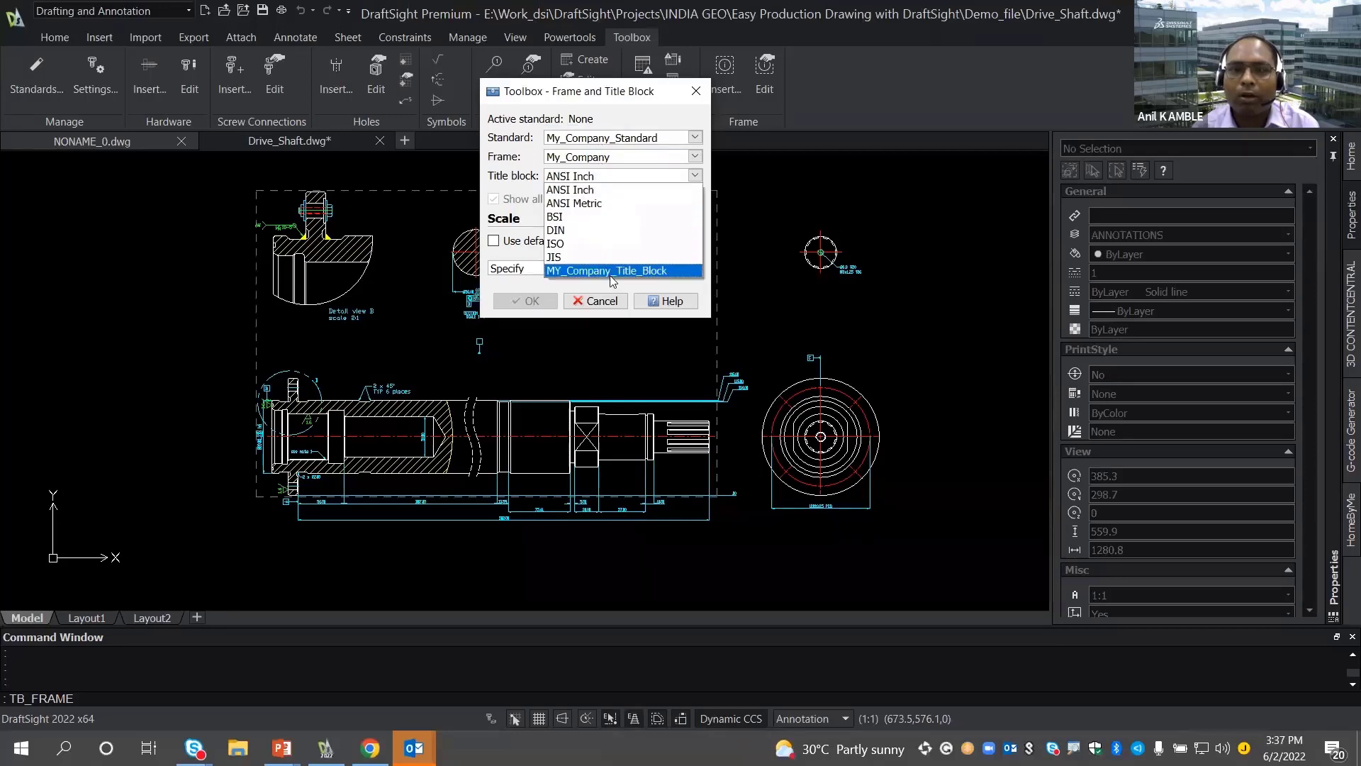
{"action": "left_click", "coordinate": [611, 271]}
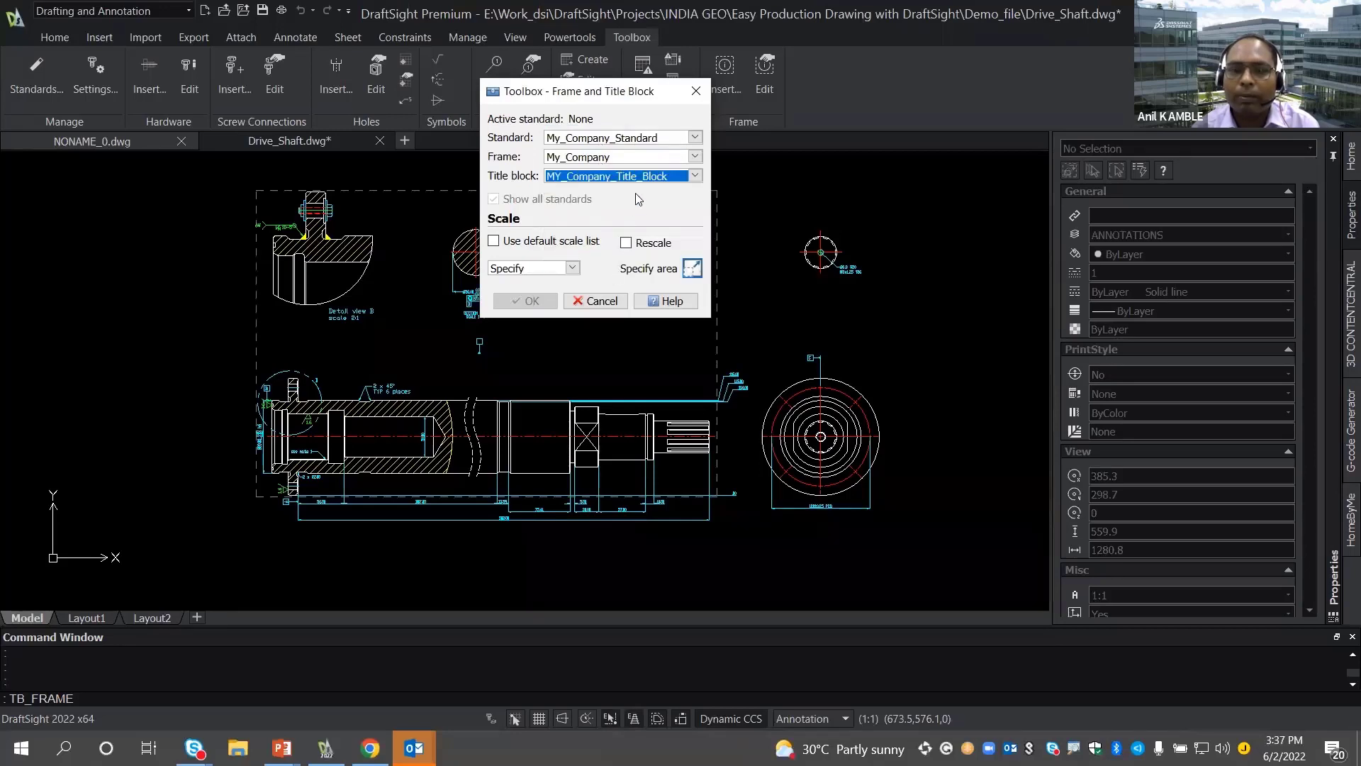
{"action": "left_click", "coordinate": [588, 242]}
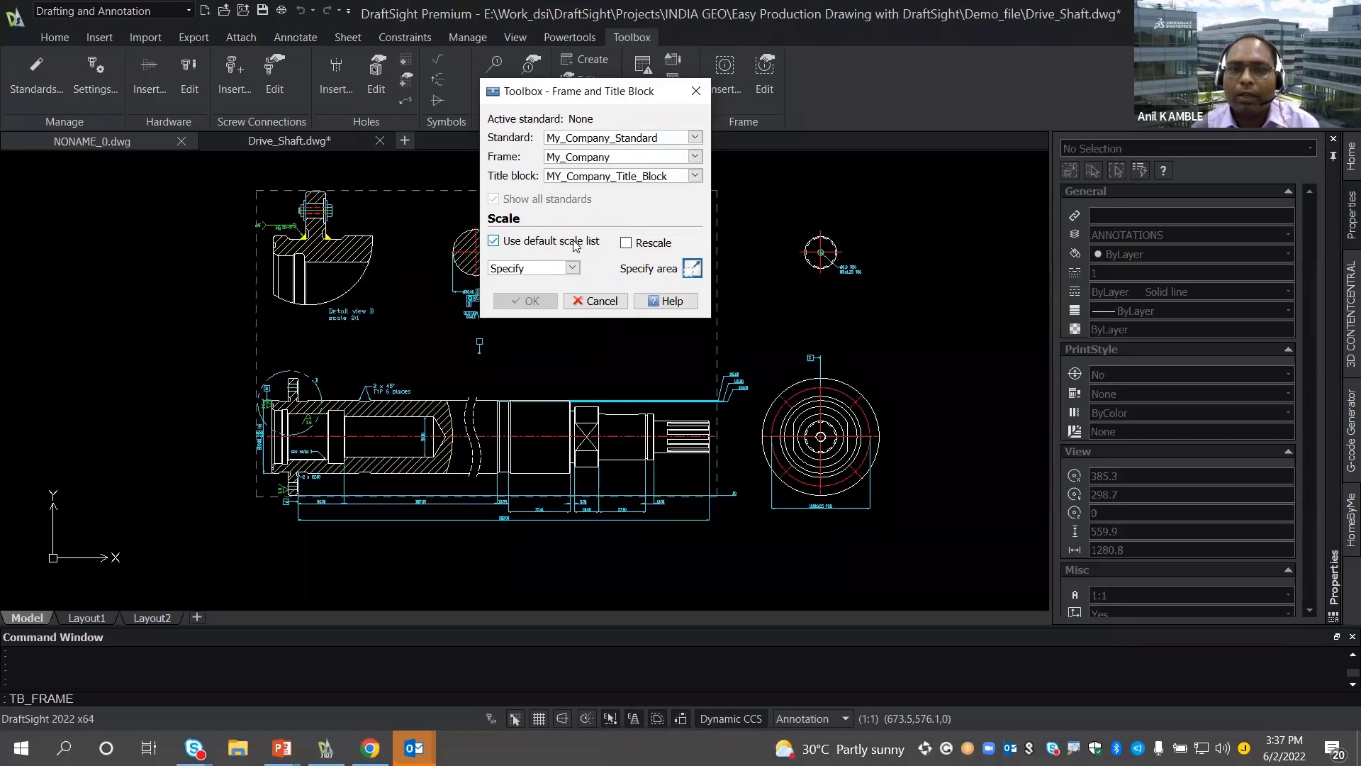
{"action": "left_click", "coordinate": [572, 267]}
{"action": "left_click_drag", "start_coordinate": [572, 287], "coordinate": [572, 382]}
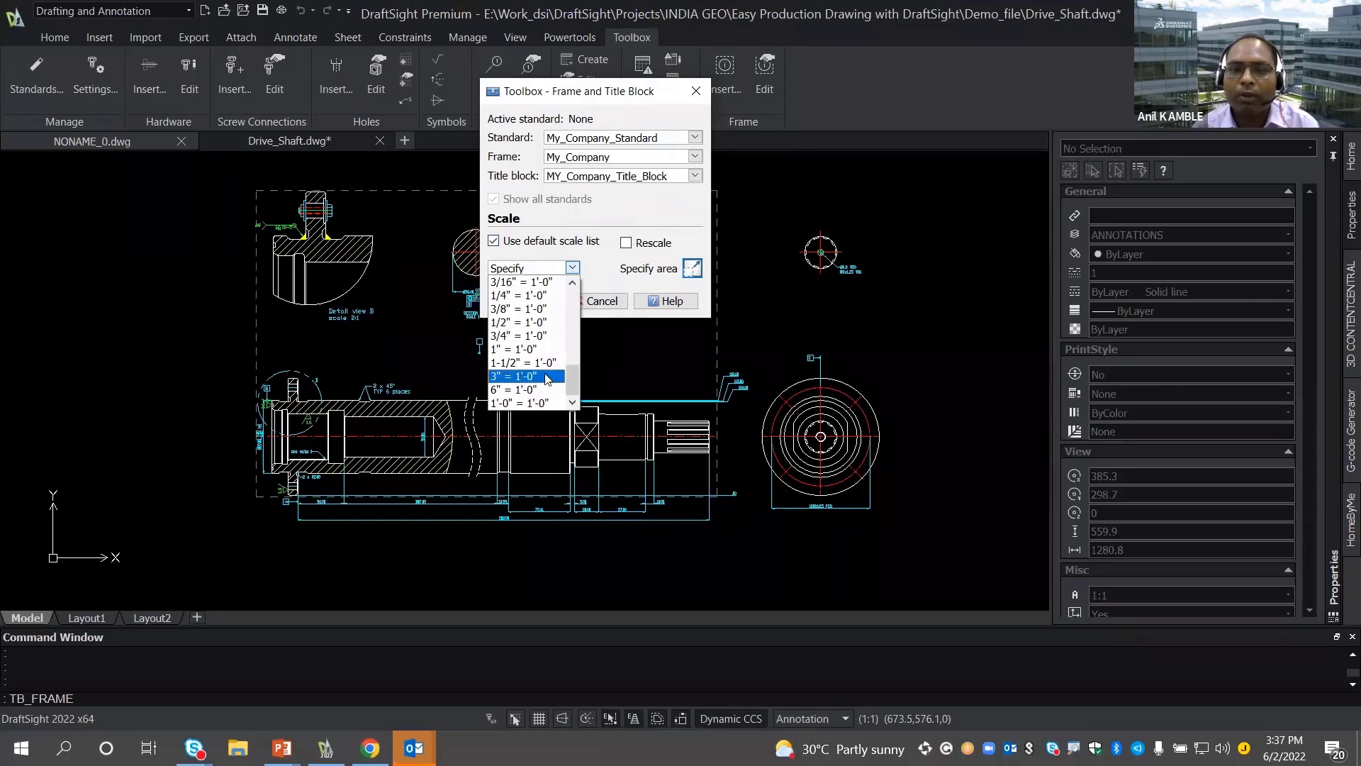
{"action": "left_click", "coordinate": [545, 375]}
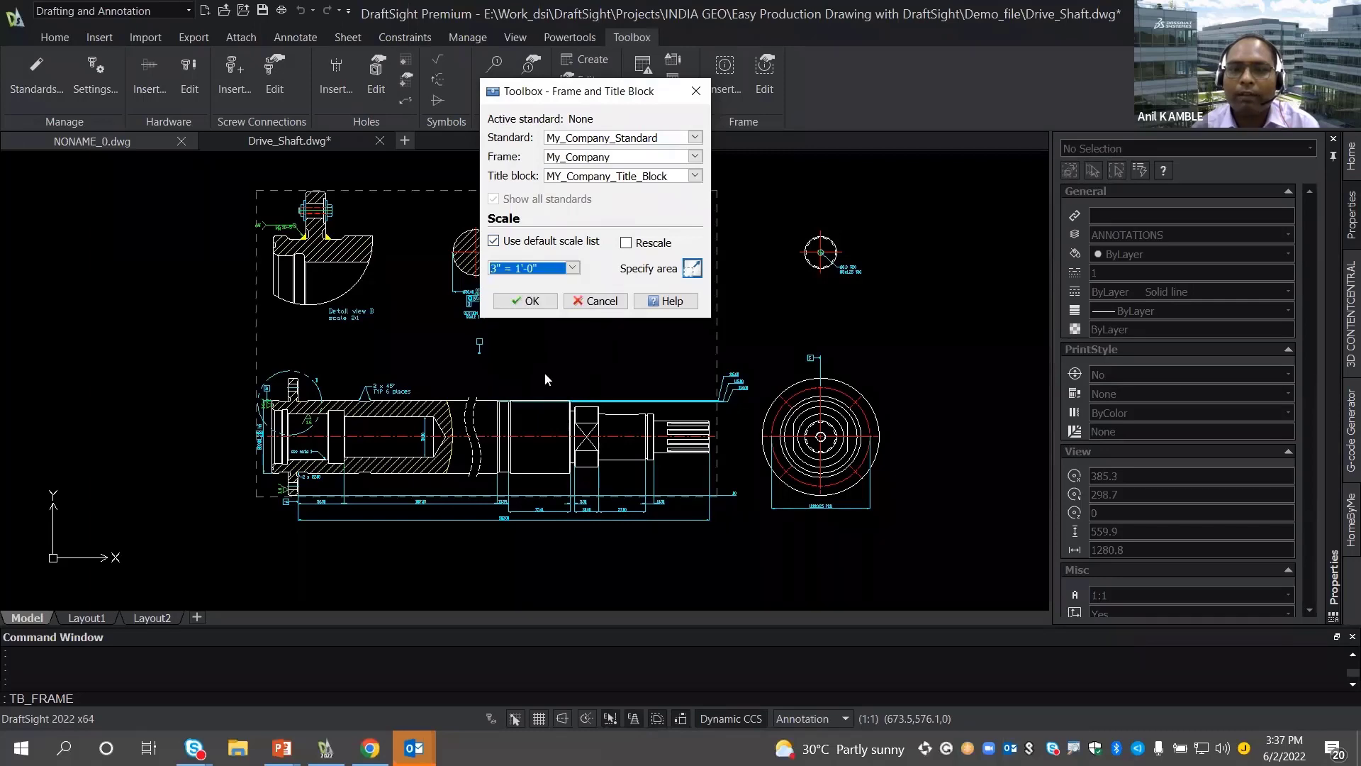
- Place the frame and title block so that they enclose all the shaft views
{"action": "left_click", "coordinate": [538, 302]}
{"action": "scroll", "coordinate": [538, 288], "scroll_direction": "down", "scroll_amount": 1}
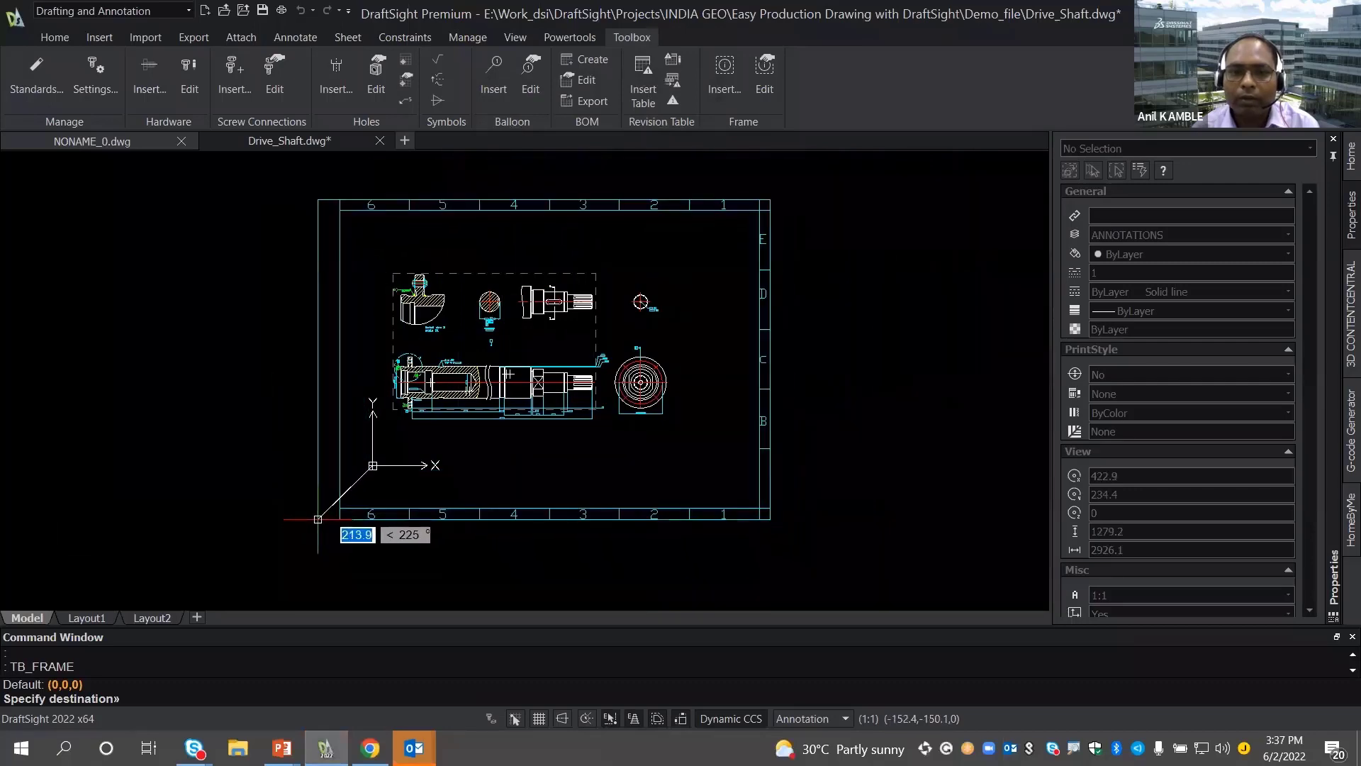
{"action": "left_click", "coordinate": [319, 524]}
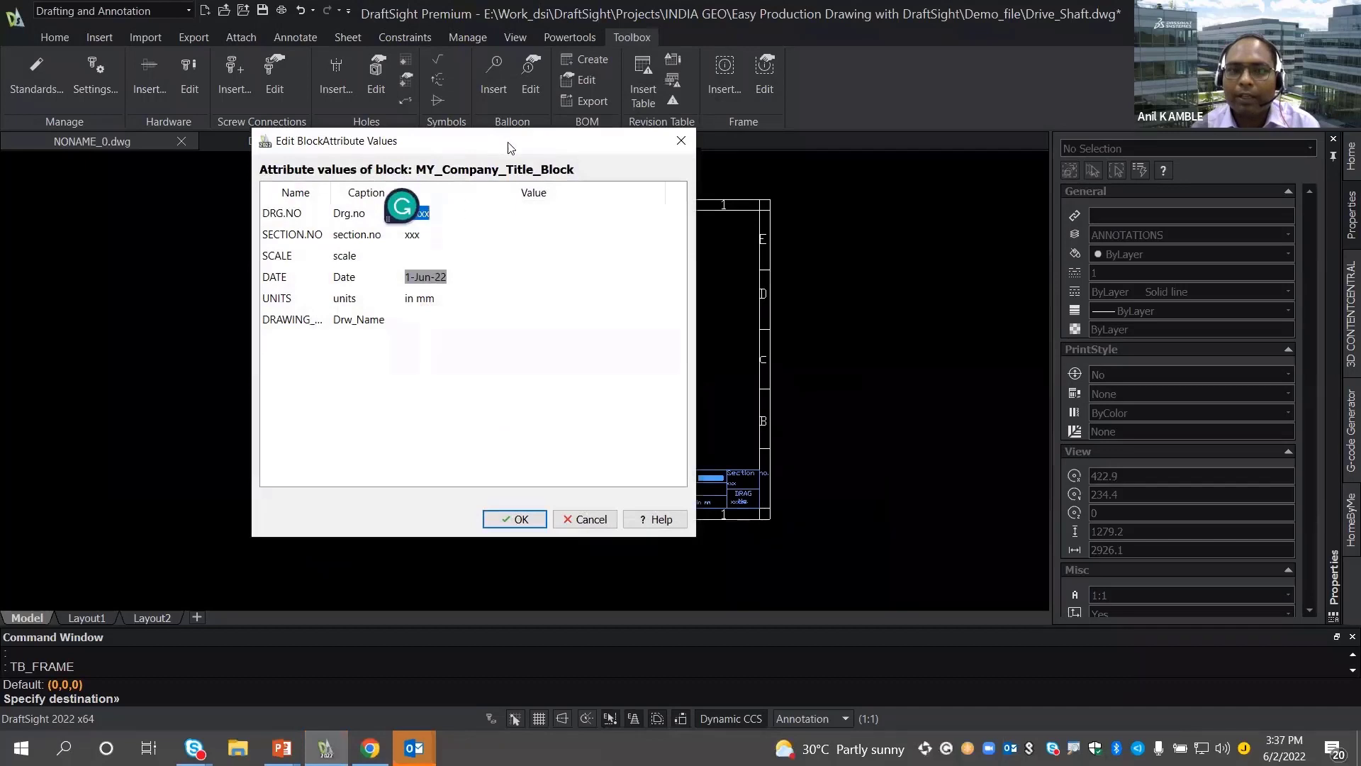
- Set the title block's DRG.NO attribute to 1234-001
{"action": "left_click_drag", "start_coordinate": [508, 147], "coordinate": [731, 118]}
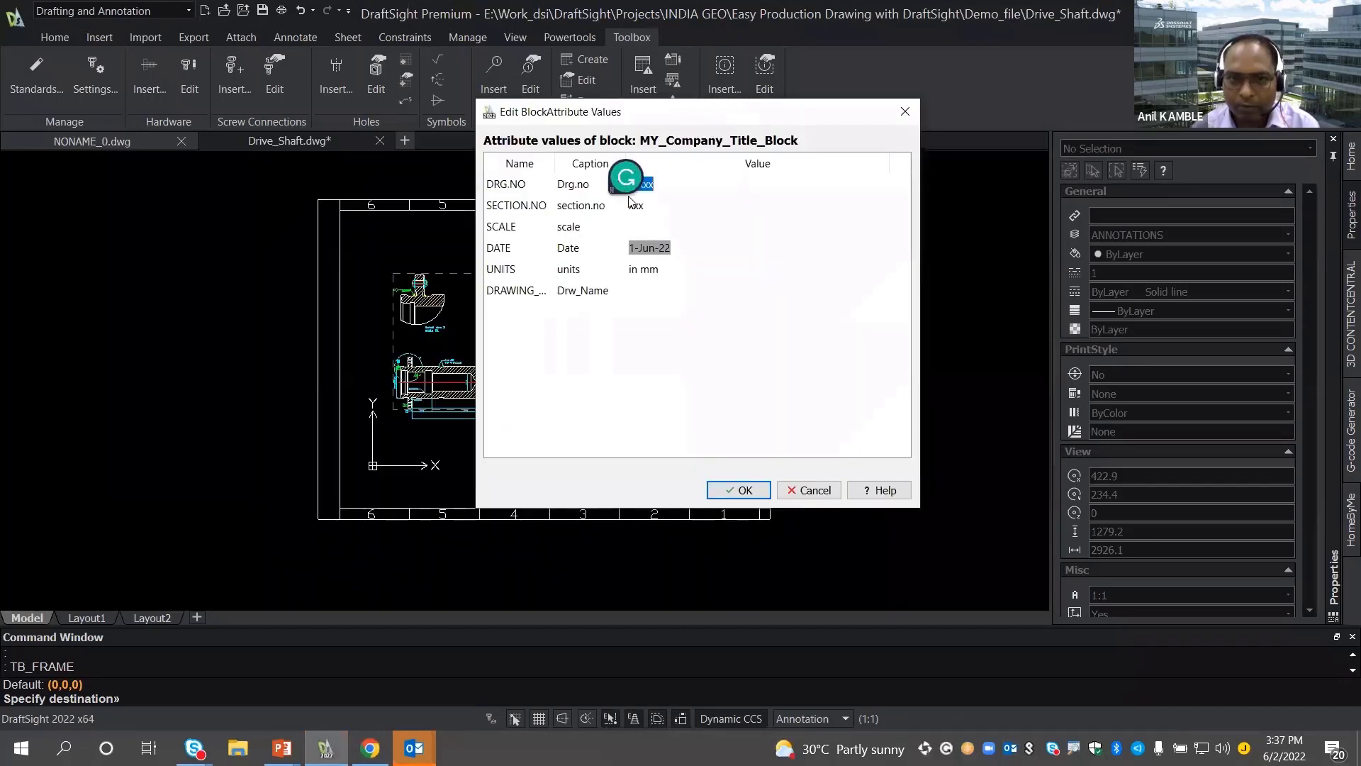
{"action": "left_click", "coordinate": [649, 185]}
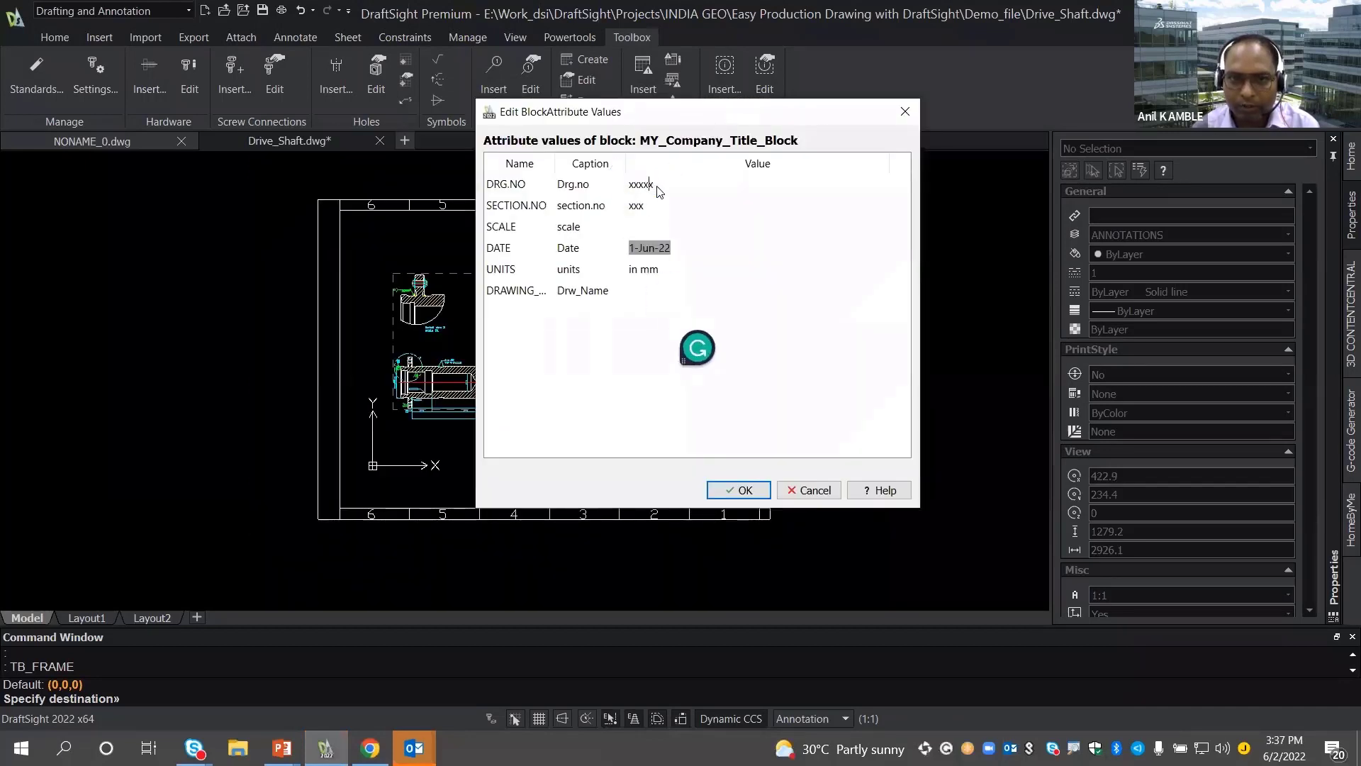
{"action": "key", "text": "BackSpace"}
{"action": "key", "text": "BackSpace"}
{"action": "key", "text": "BackSpace"}
{"action": "key", "text": "BackSpace"}
{"action": "key", "text": "BackSpace"}
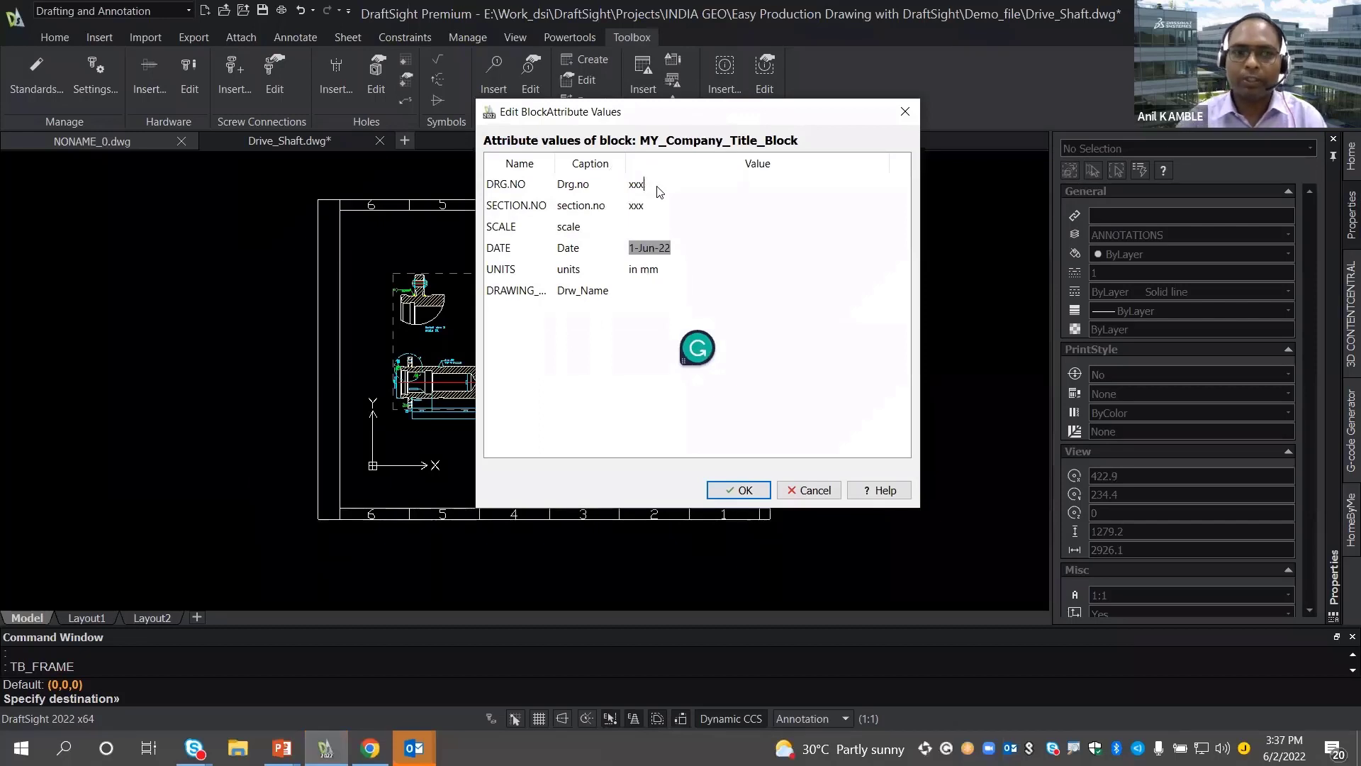
{"action": "type", "text": "1234-001"}
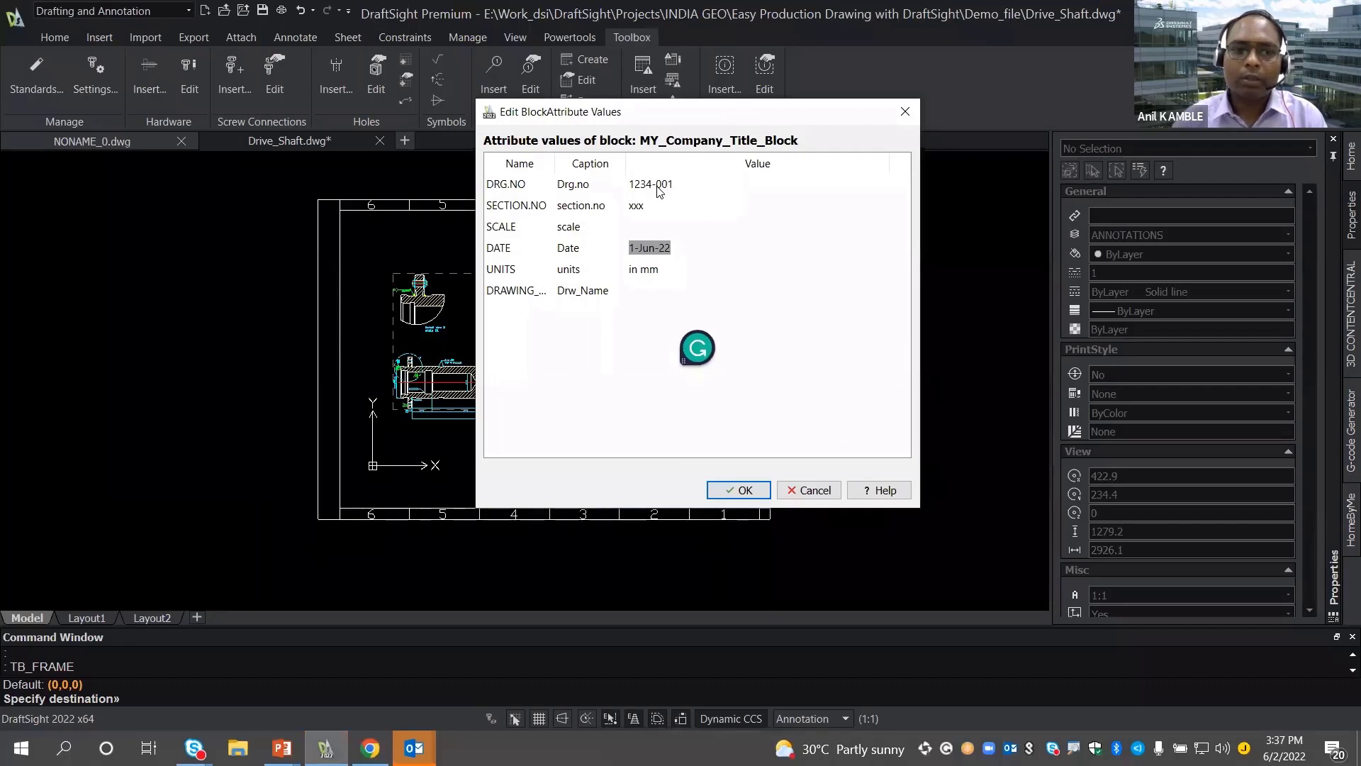
- Fill in the remaining title block attributes with section number 2A, scale 11:1 and drawing name Drive shaft
{"action": "double_click", "coordinate": [638, 207]}
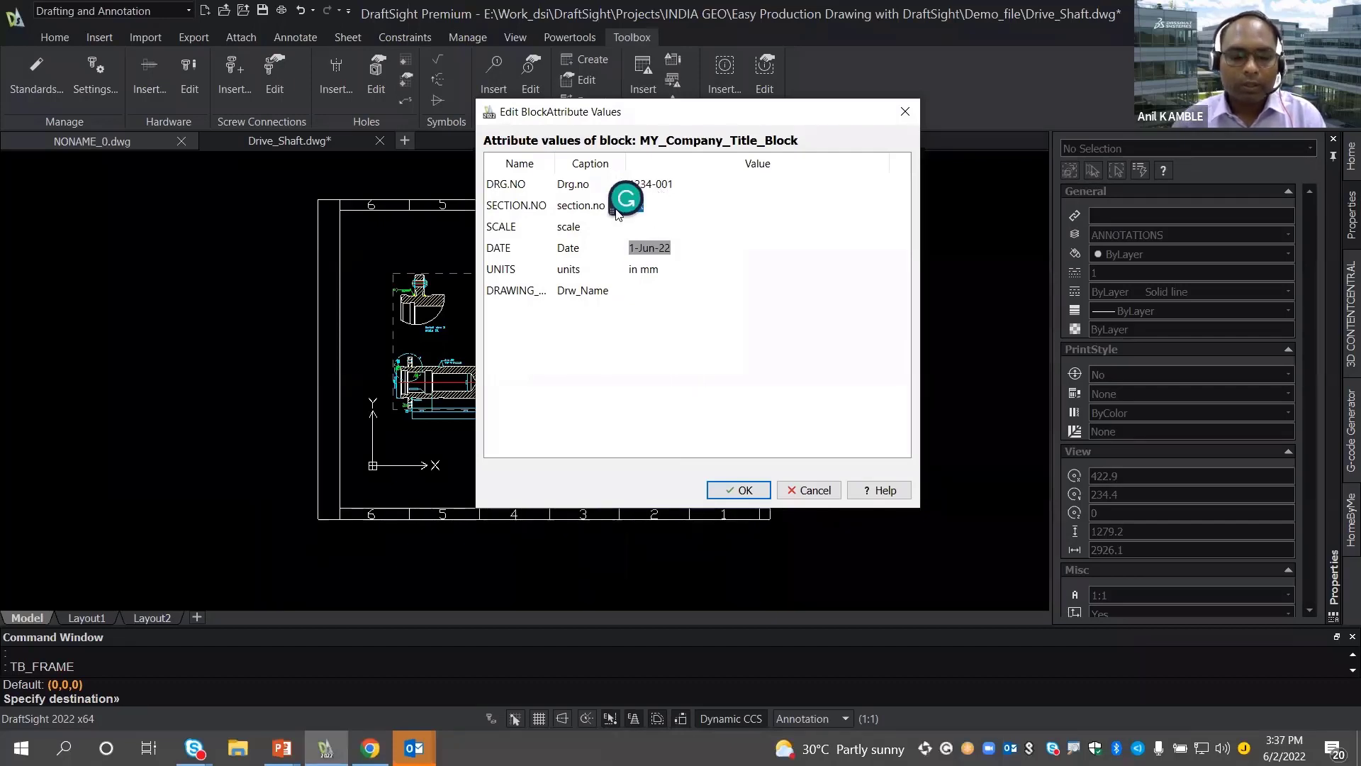
{"action": "type", "text": "2A"}
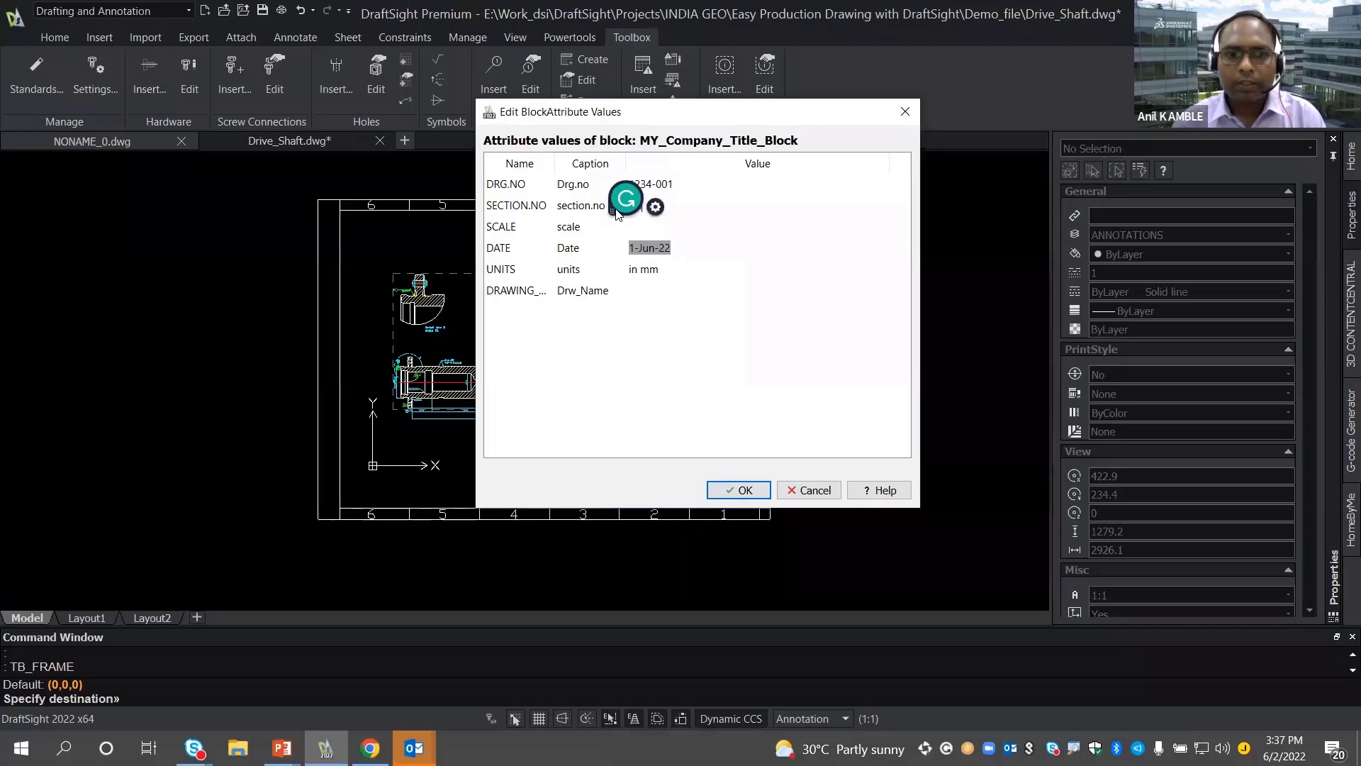
{"action": "left_click", "coordinate": [661, 225]}
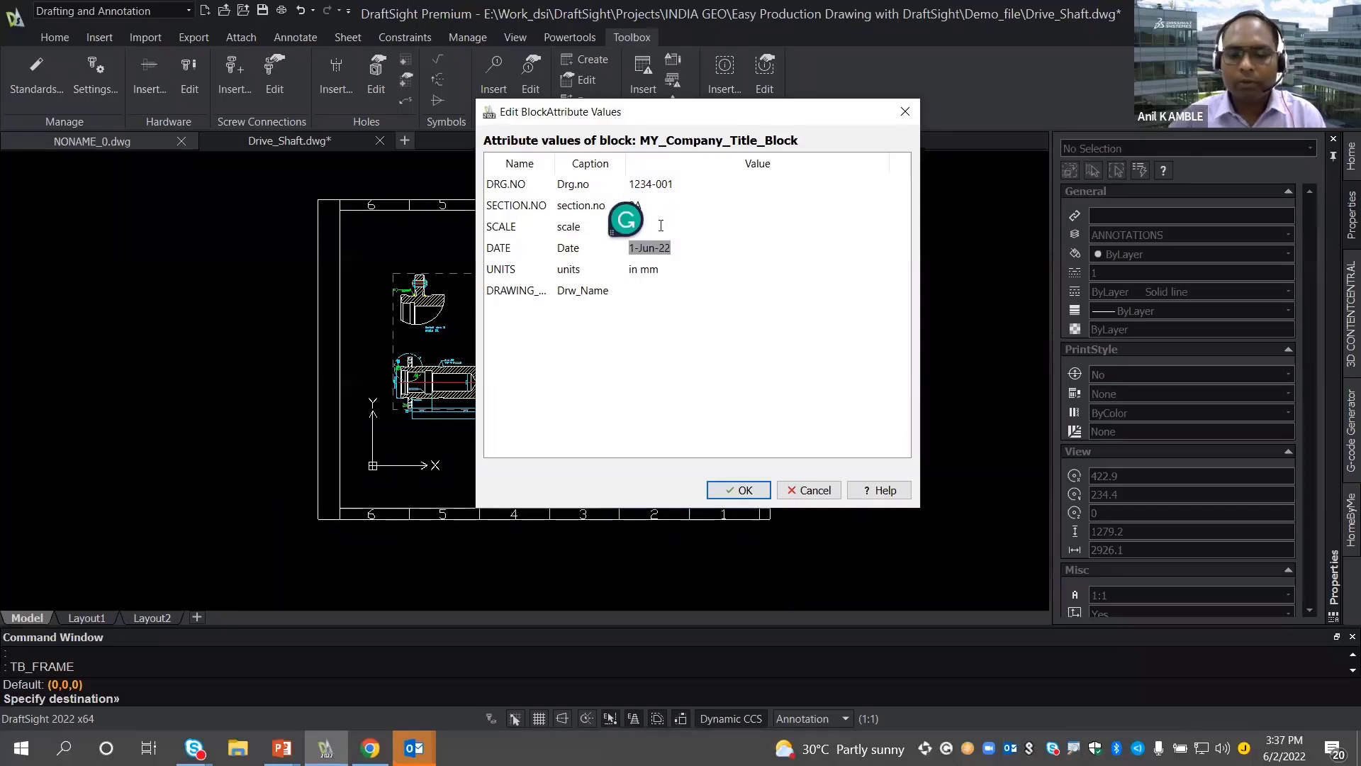
{"action": "type", "text": "10:1"}
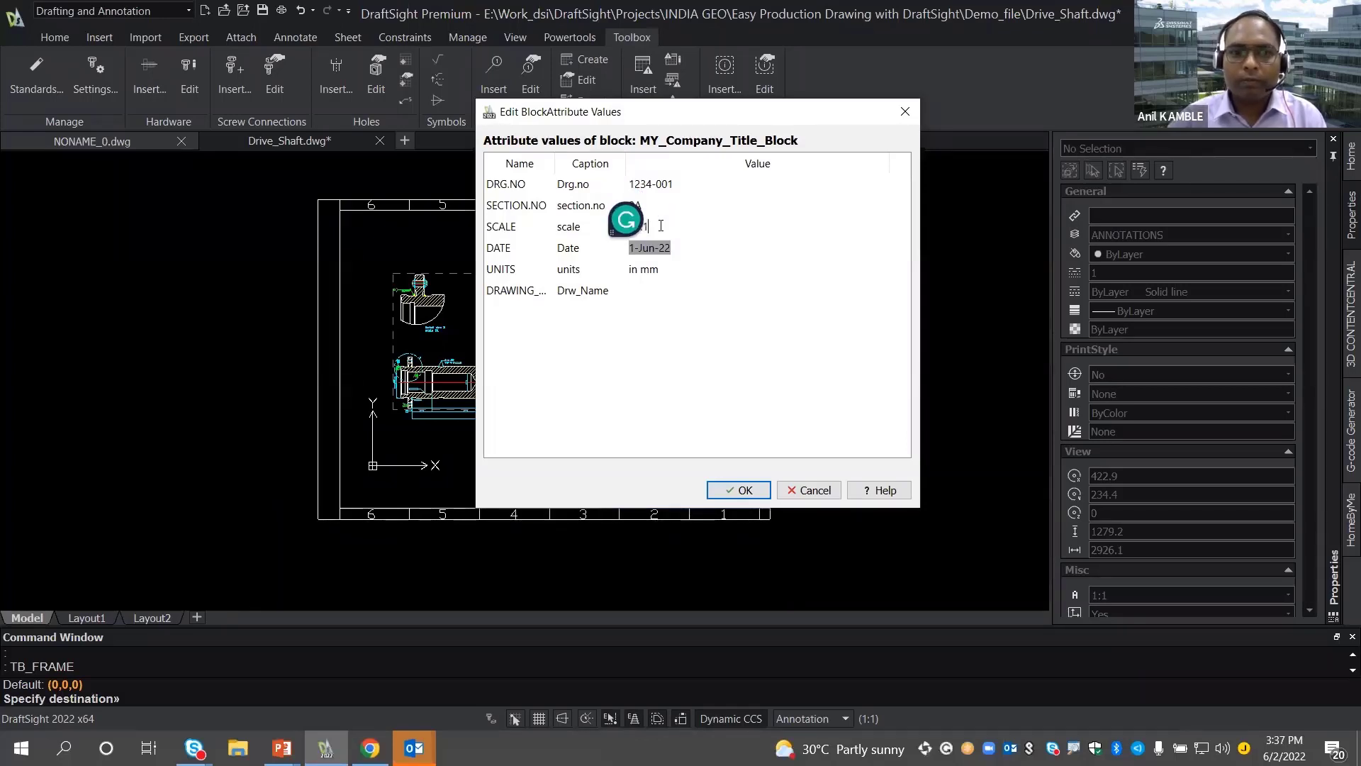
{"action": "left_click", "coordinate": [638, 291]}
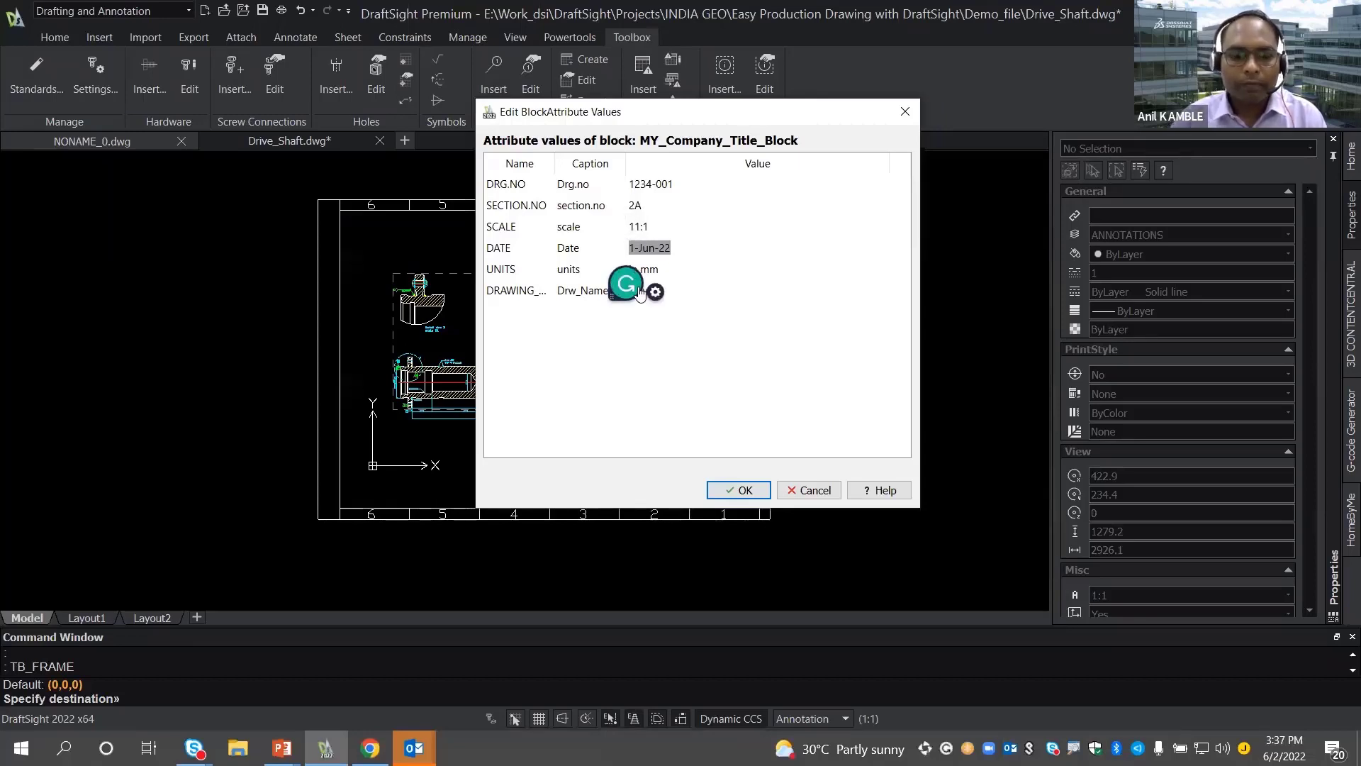
{"action": "type", "text": "Drive_Shaft"}
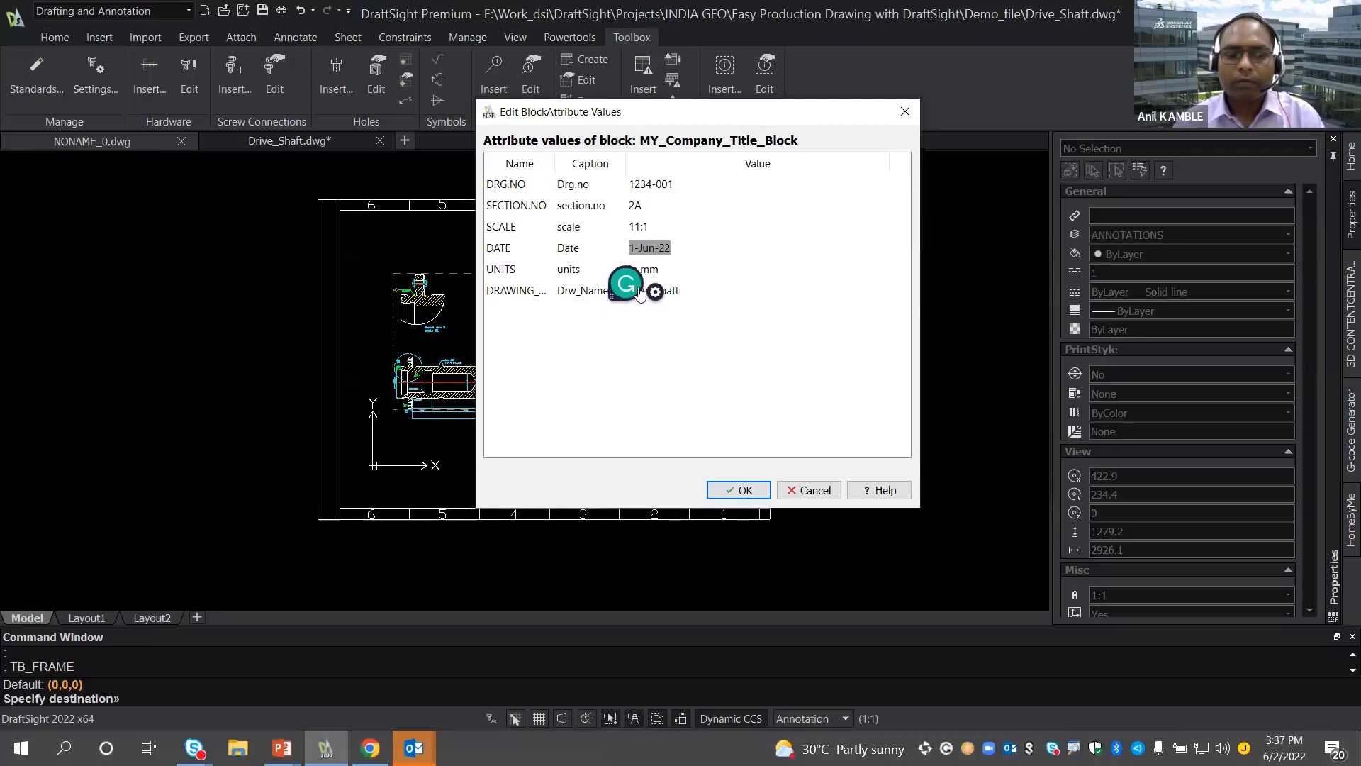
{"action": "left_click", "coordinate": [738, 490]}
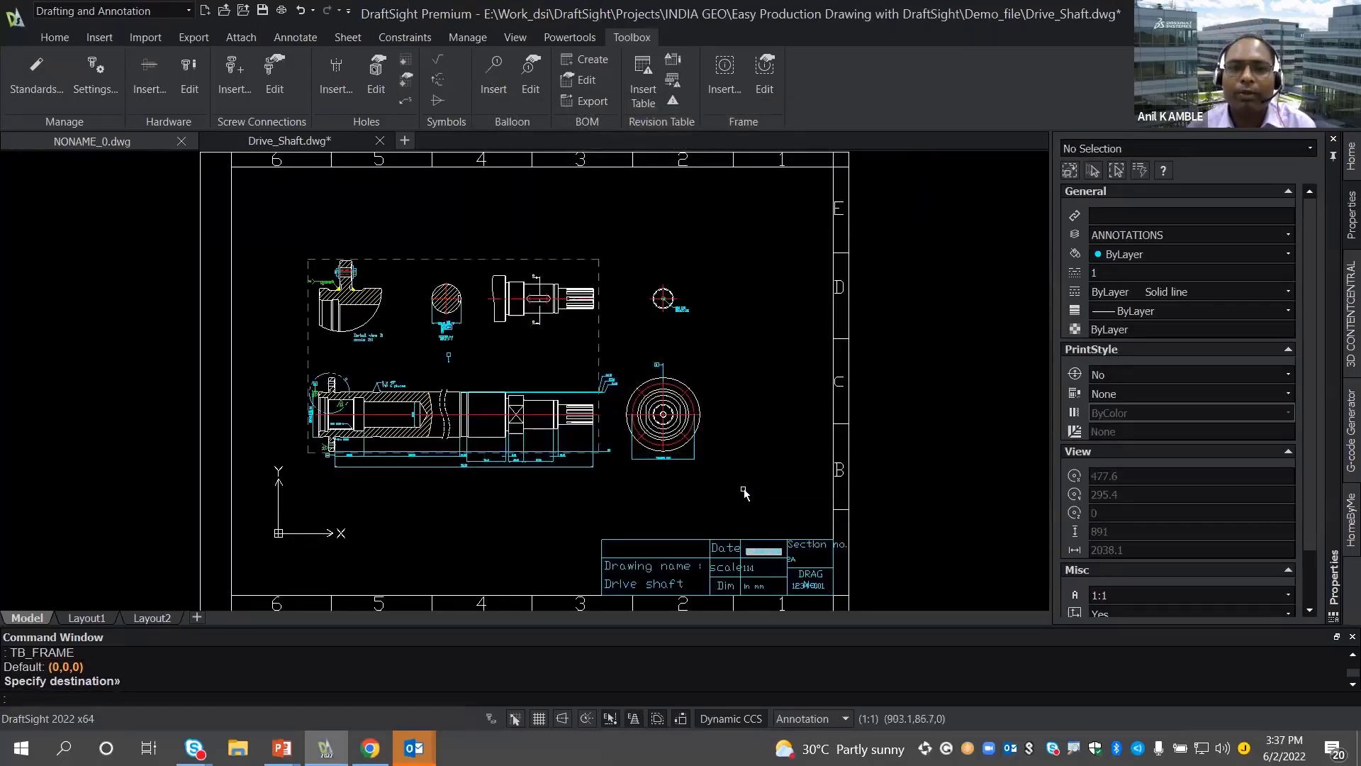
- Examine the placed frame and the filled-in title block below the shaft views
{"action": "middle_click_drag", "start_coordinate": [743, 491], "coordinate": [725, 423]}
{"action": "scroll", "coordinate": [726, 432], "scroll_direction": "down", "scroll_amount": 1}
{"action": "scroll", "coordinate": [699, 507], "scroll_direction": "up", "scroll_amount": 1}
{"action": "left_click", "coordinate": [772, 86]}
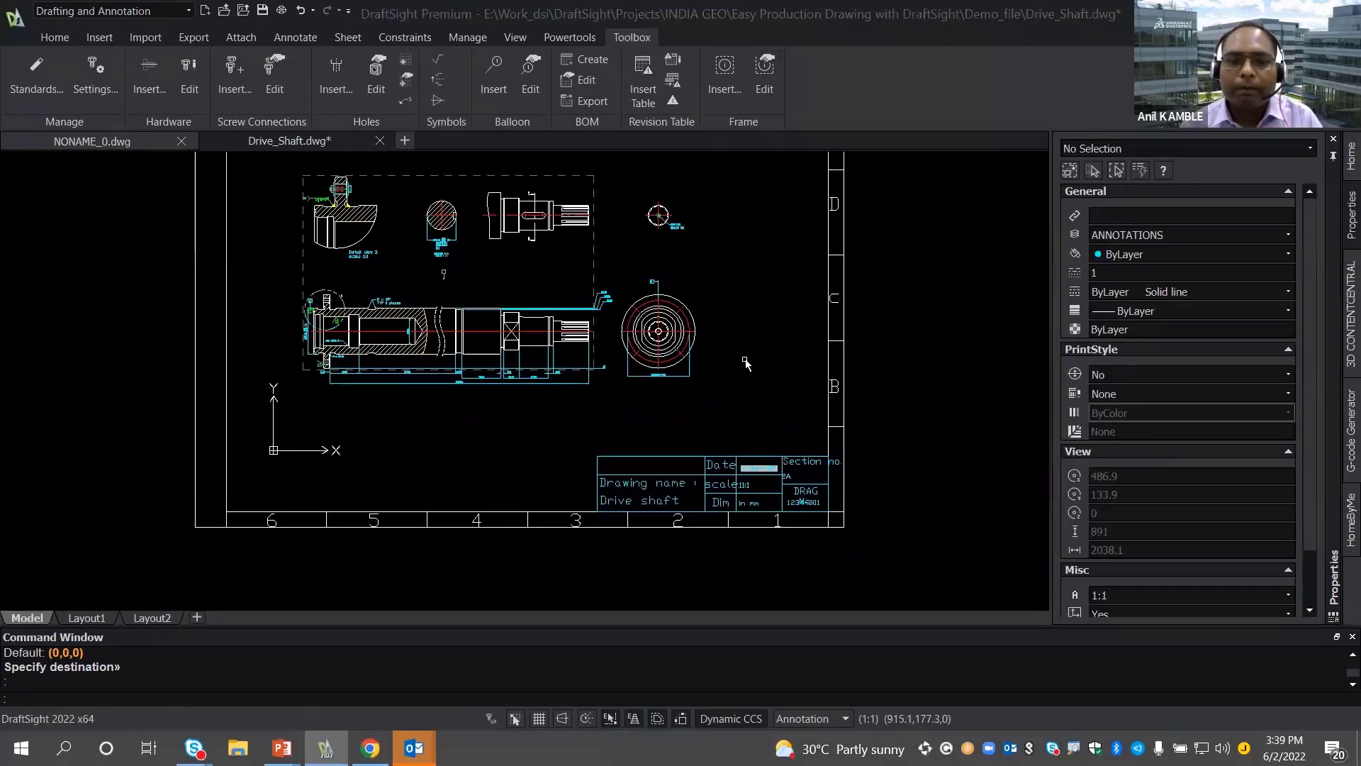
{"action": "scroll", "coordinate": [693, 453], "scroll_direction": "up", "scroll_amount": 1}
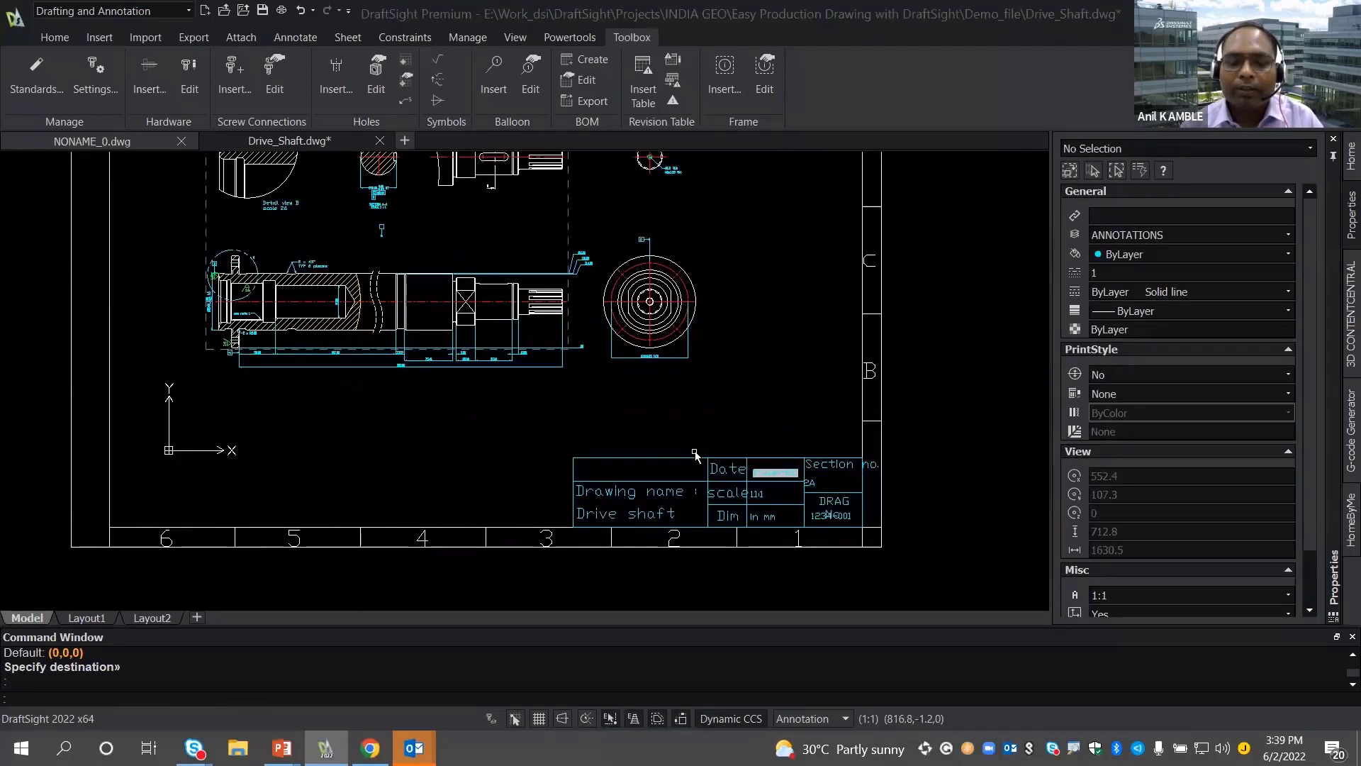
{"action": "middle_click_drag", "start_coordinate": [713, 400], "coordinate": [726, 367]}
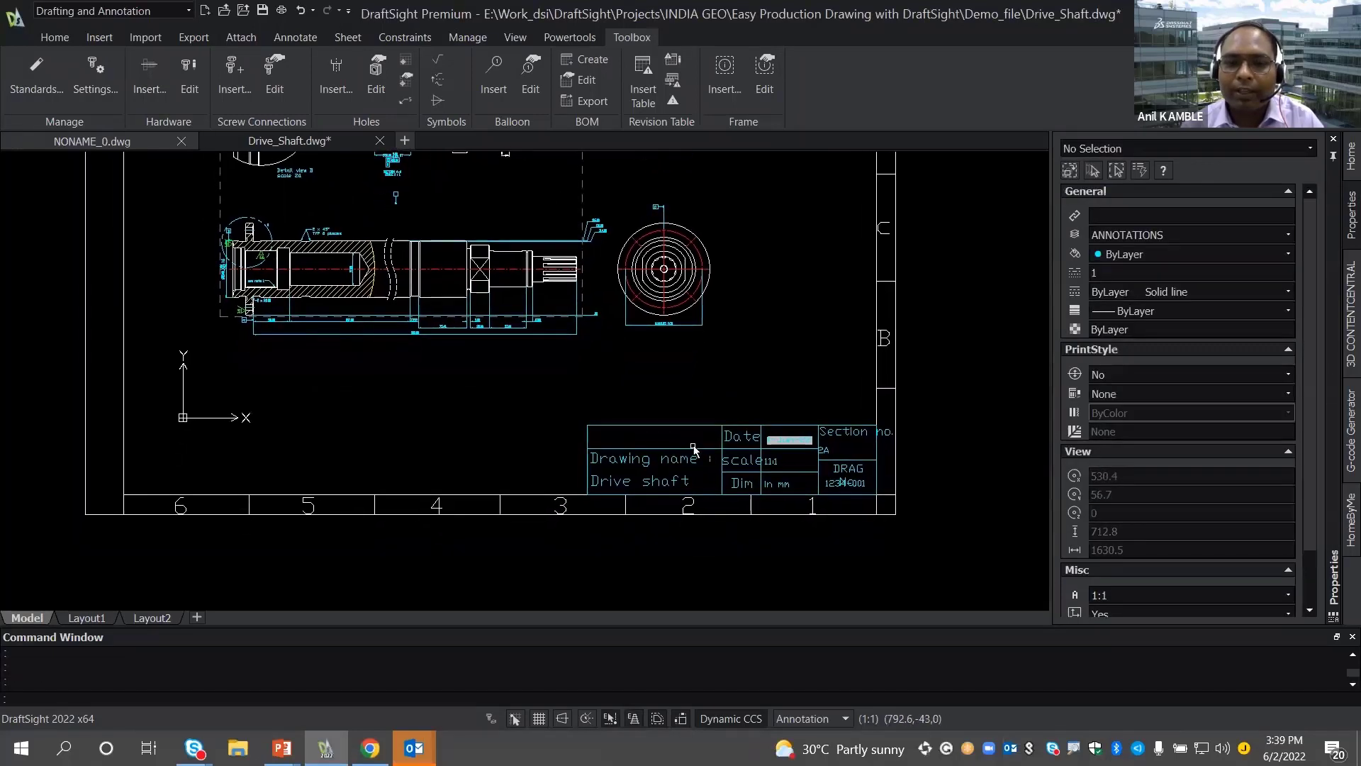
{"action": "scroll", "coordinate": [693, 449], "scroll_direction": "up", "scroll_amount": 1}
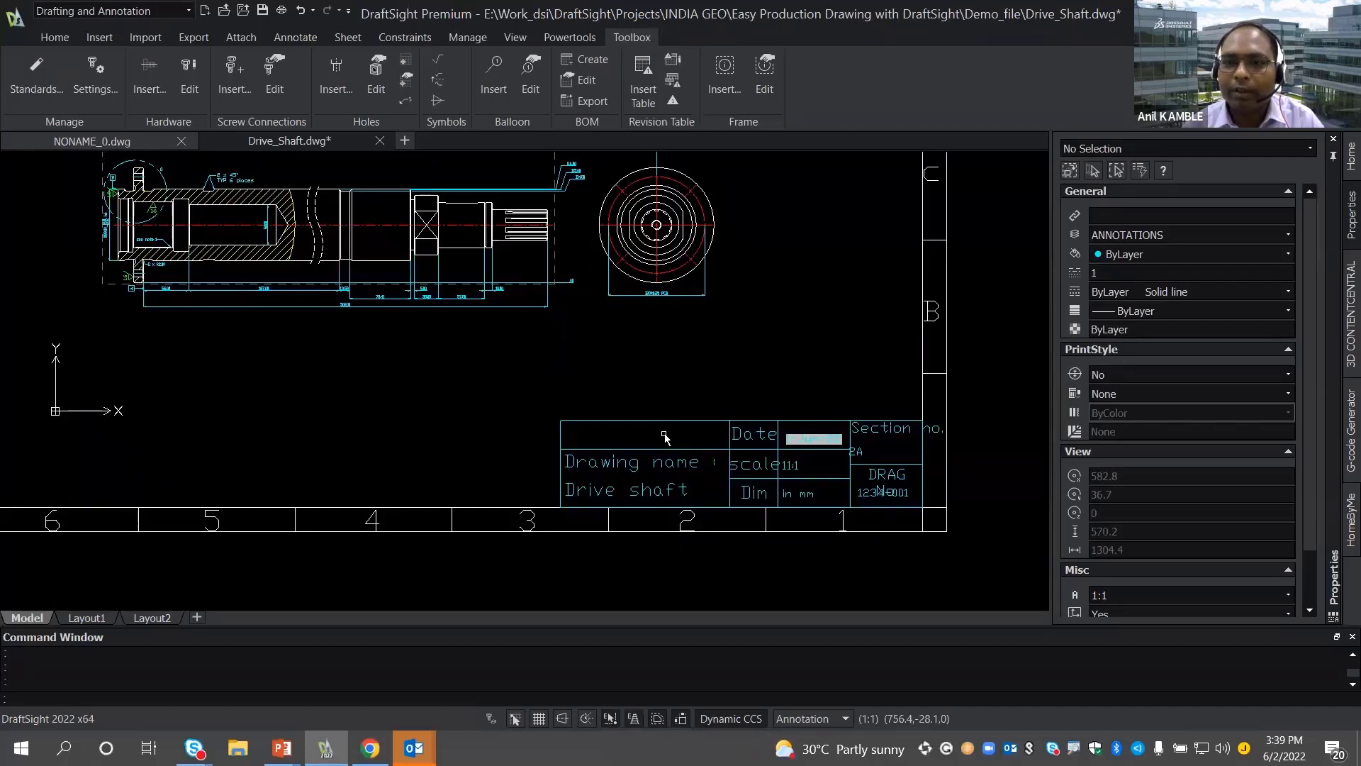
{"action": "left_click", "coordinate": [571, 38]}
{"action": "scroll", "coordinate": [688, 332], "scroll_direction": "down", "scroll_amount": 1}
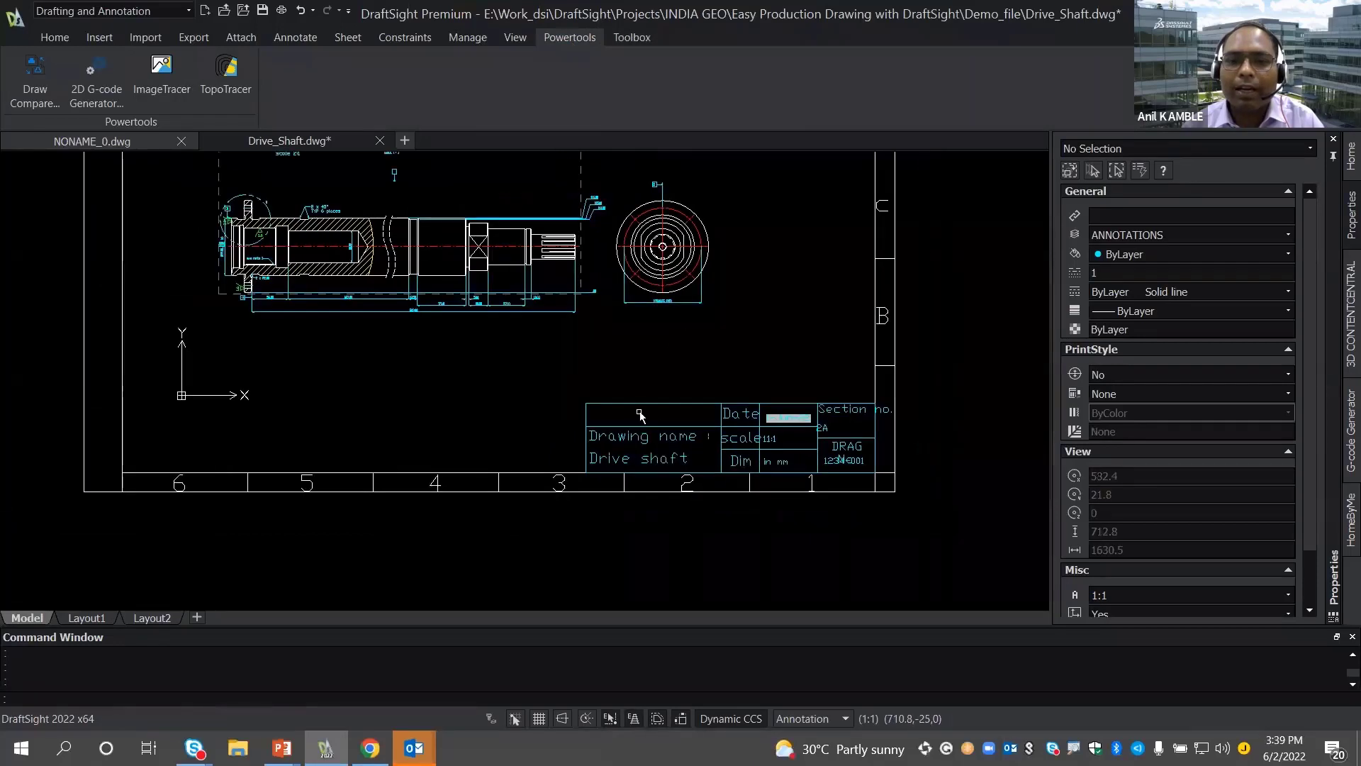
{"action": "middle_click_drag", "start_coordinate": [656, 419], "coordinate": [665, 412]}
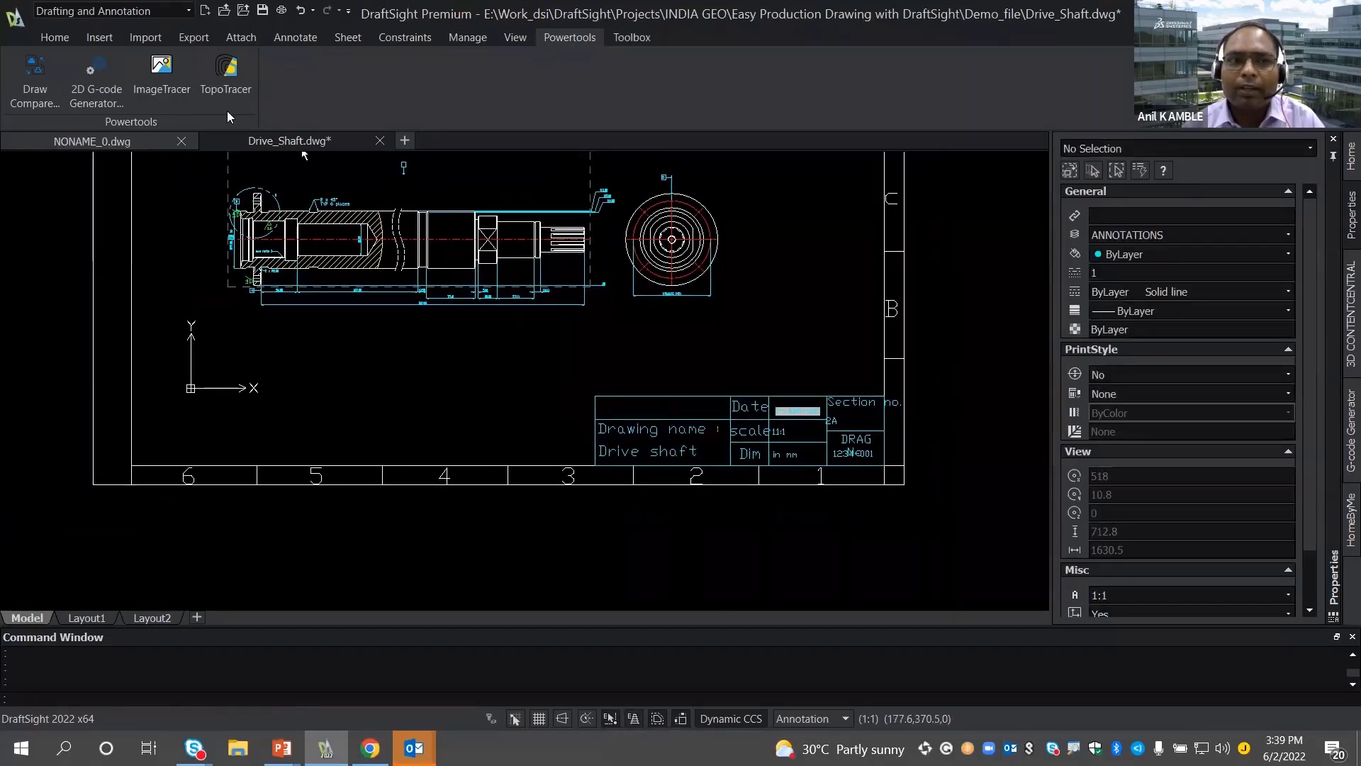
{"action": "left_click", "coordinate": [166, 91]}
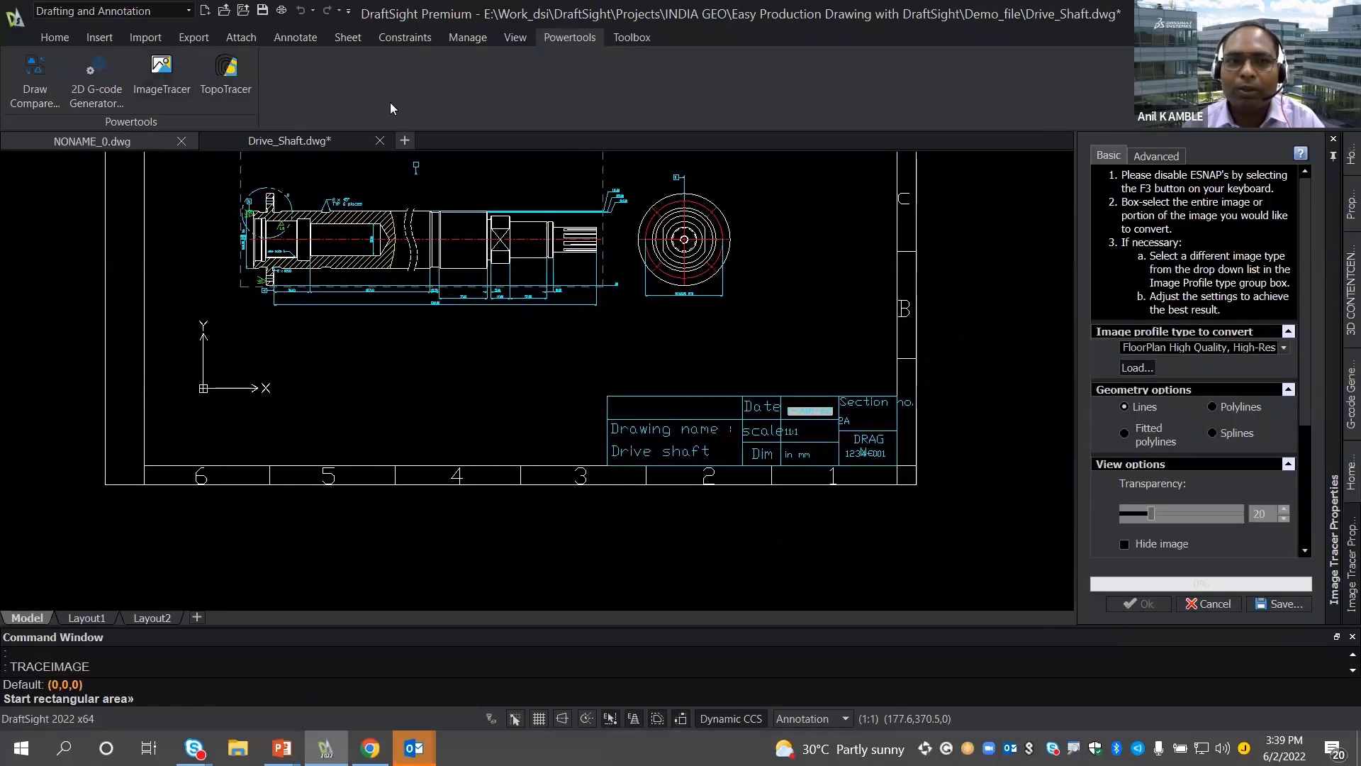
{"action": "left_click", "coordinate": [253, 39]}
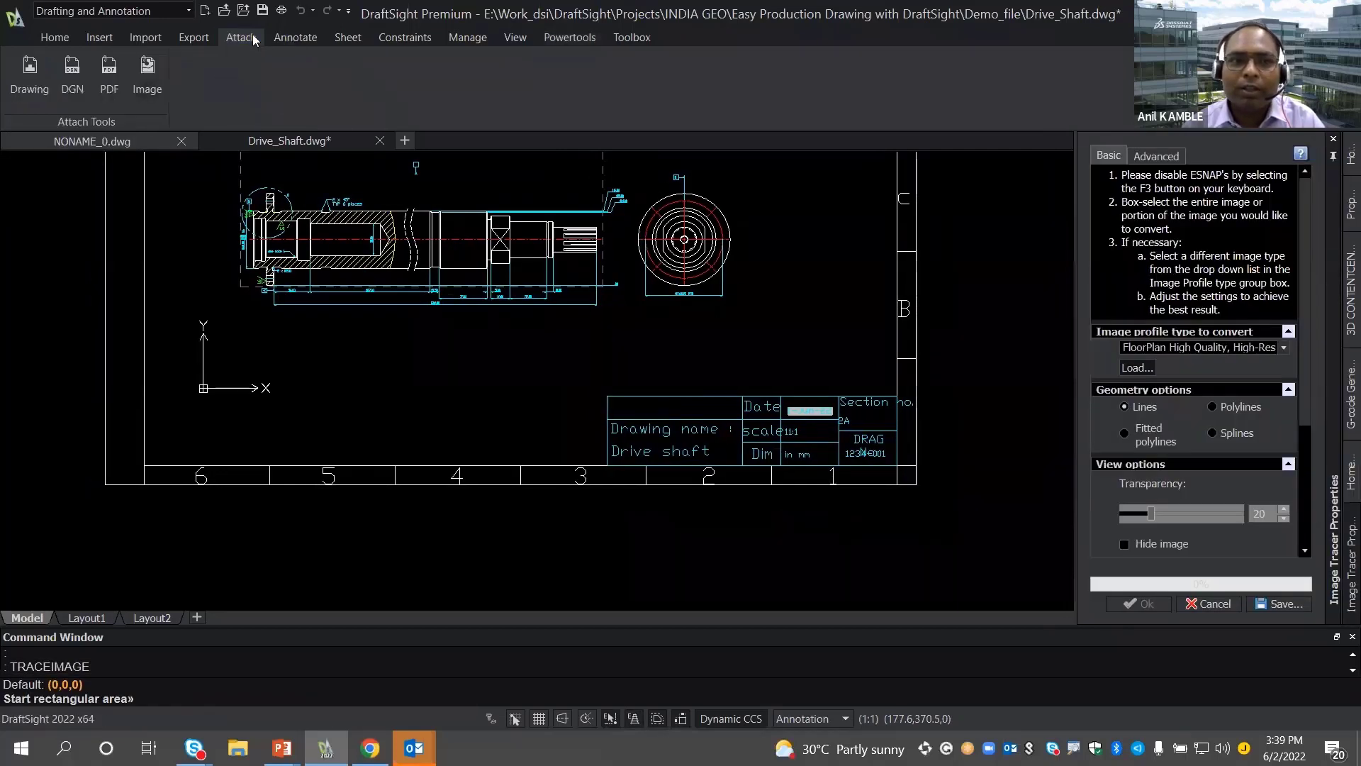
{"action": "left_click", "coordinate": [136, 89]}
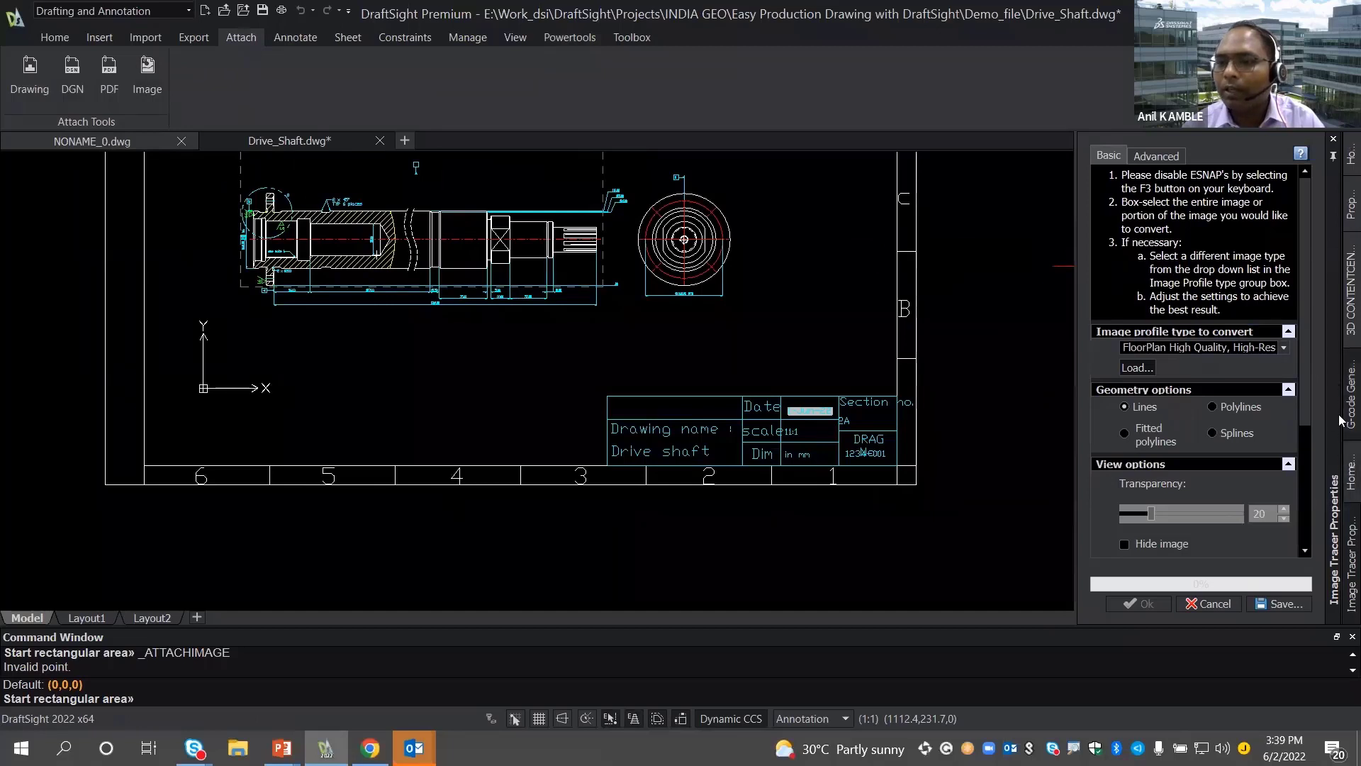
- Display the References palette and choose DraftSight.jpg from the Logo folder as the image to attach
{"action": "right_click", "coordinate": [1193, 85]}
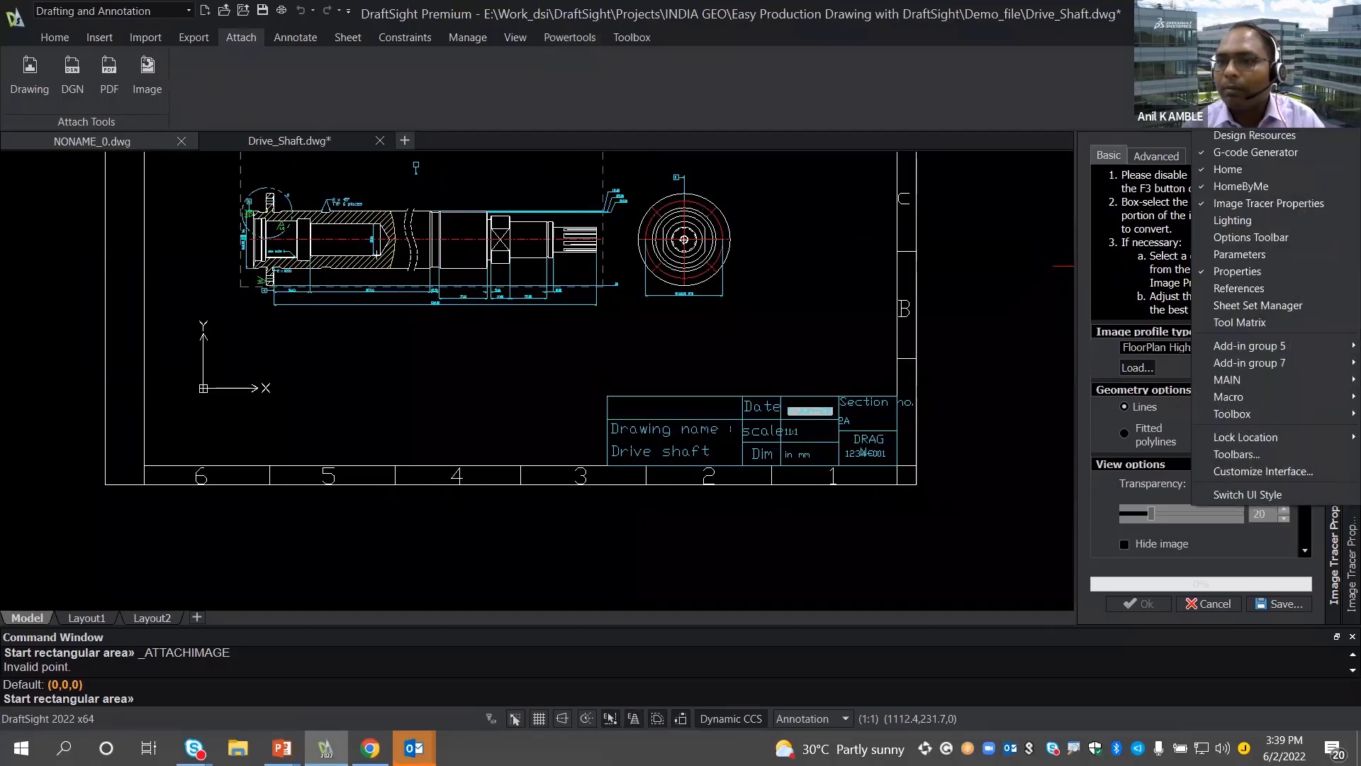
{"action": "left_click", "coordinate": [1254, 296]}
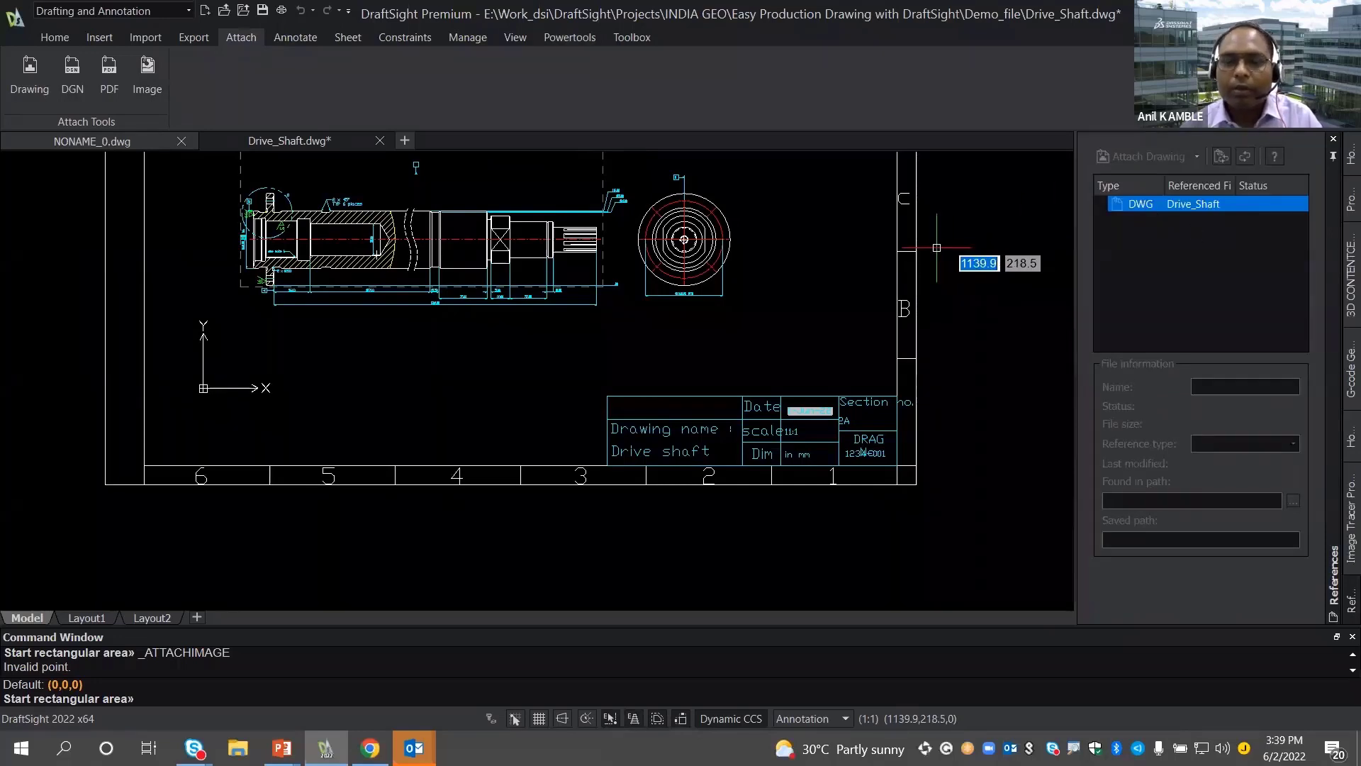
{"action": "left_click", "coordinate": [147, 71]}
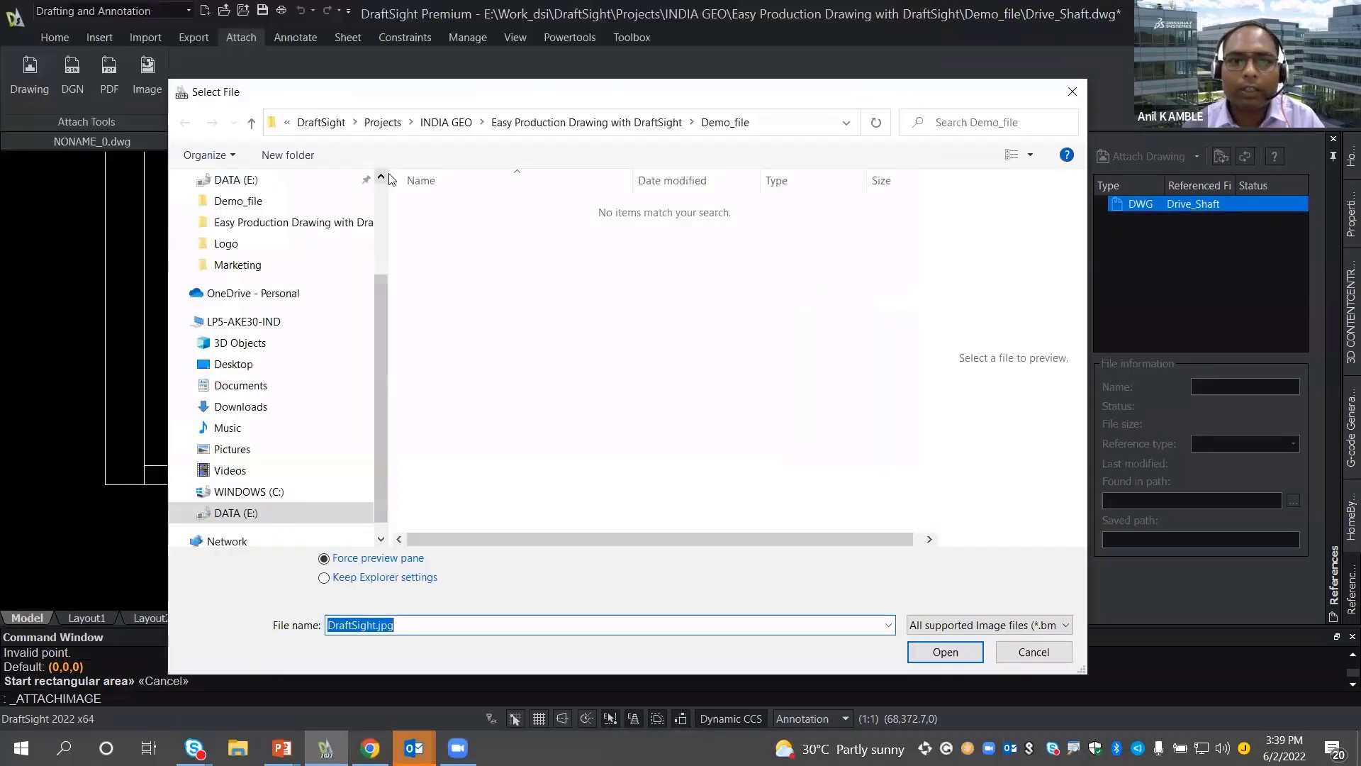
{"action": "left_click", "coordinate": [517, 125]}
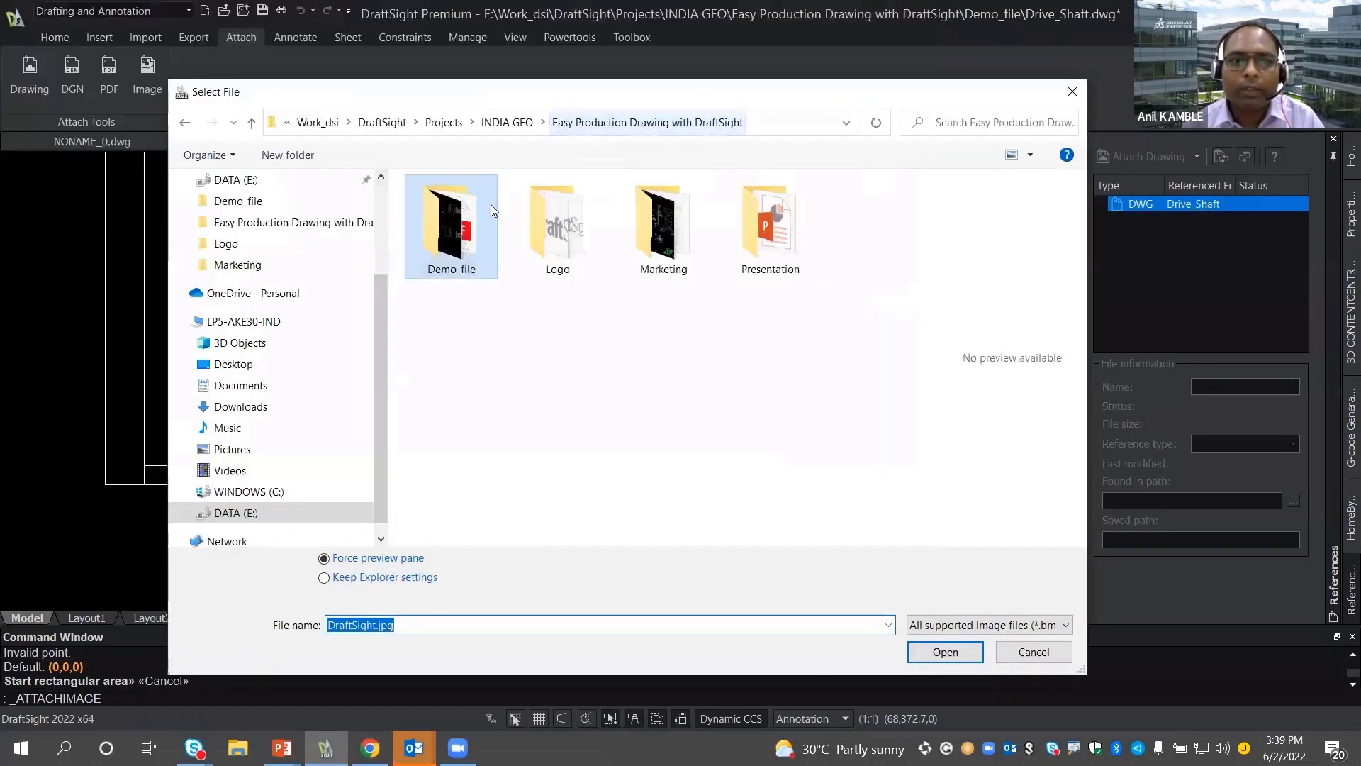
{"action": "double_click", "coordinate": [550, 245]}
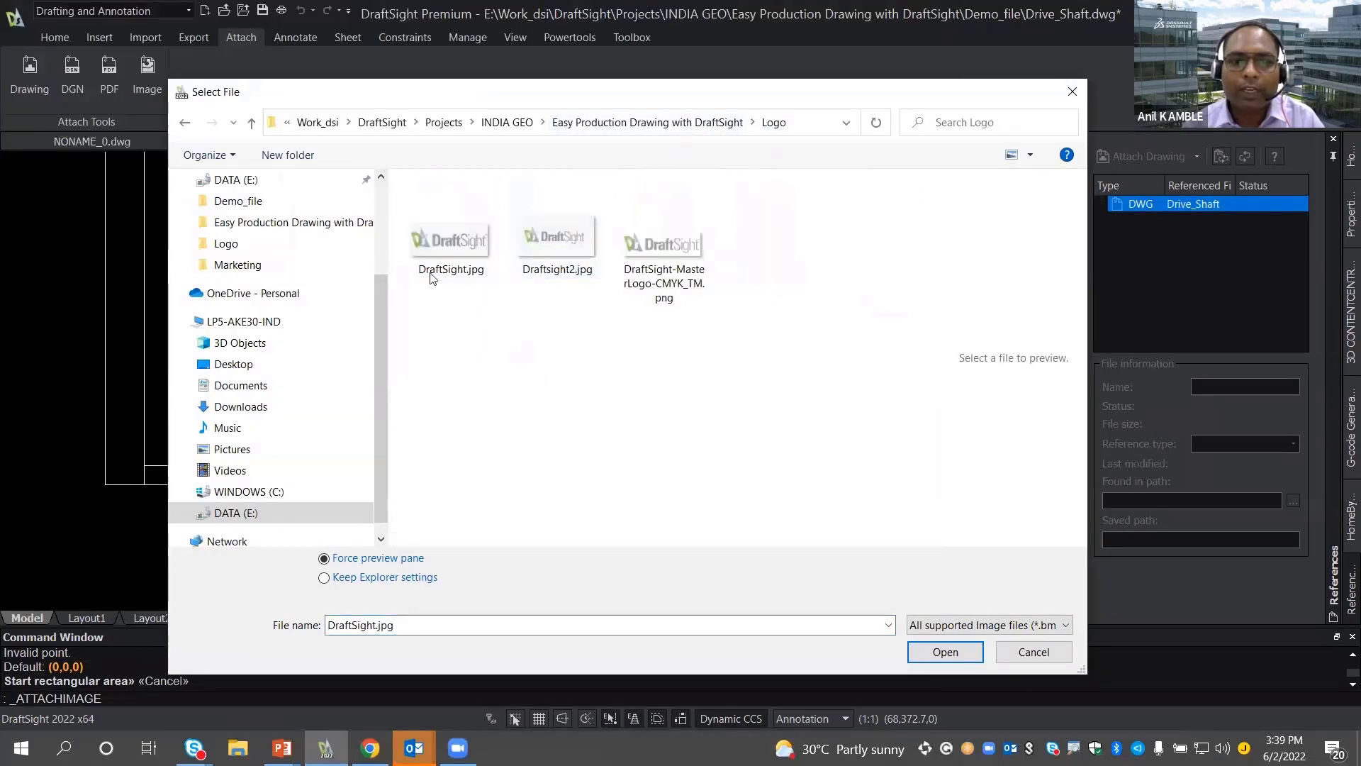
{"action": "left_click", "coordinate": [432, 273]}
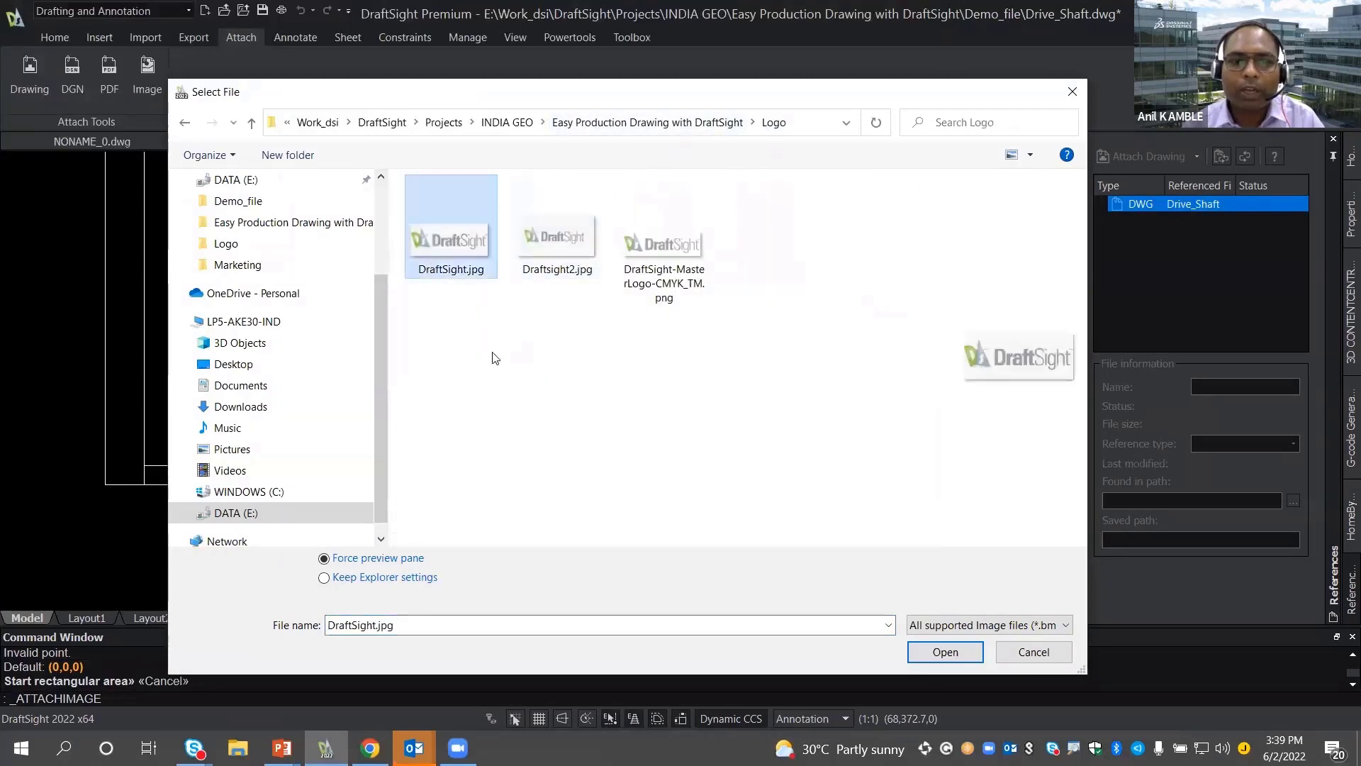
{"action": "left_click", "coordinate": [947, 653]}
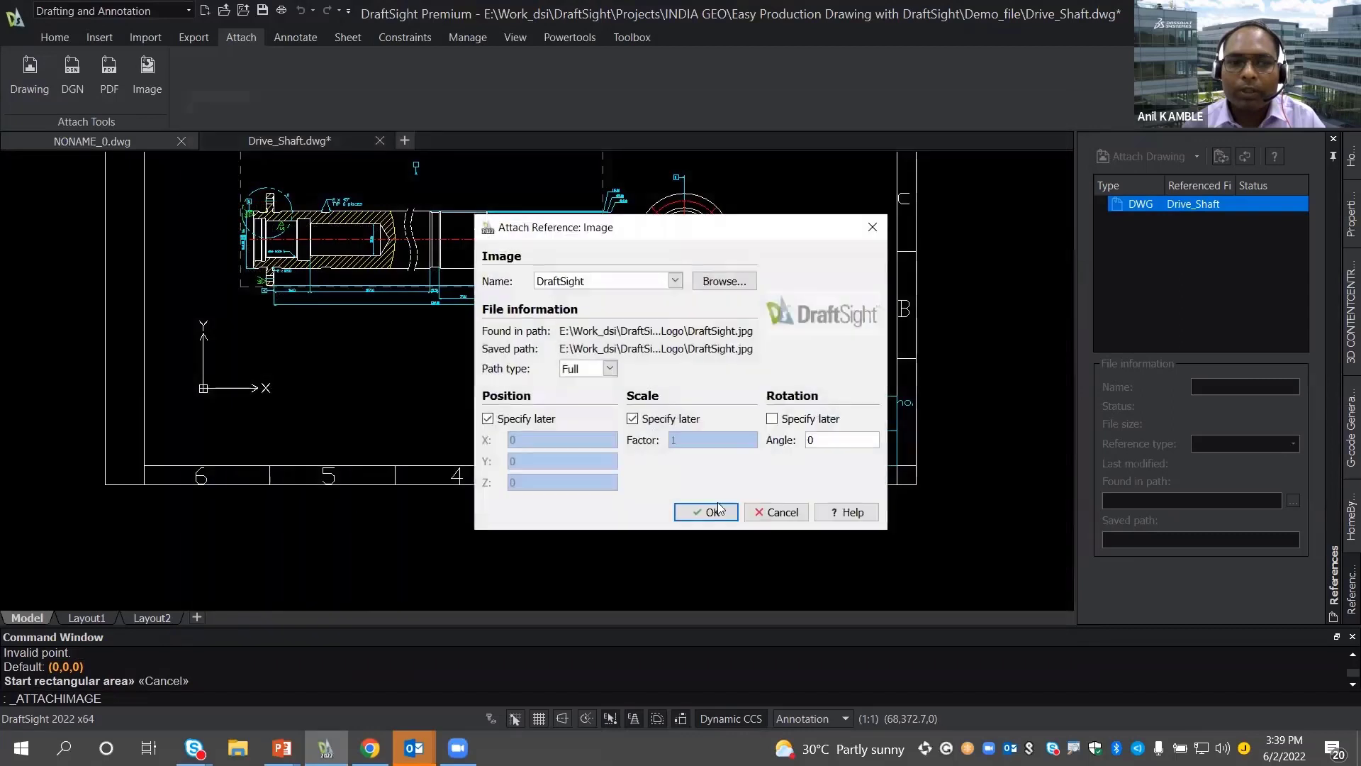
- Place the DraftSight logo image in the empty area below the title block at a scale of about 19.8
{"action": "left_click", "coordinate": [706, 512]}
{"action": "middle_click_drag", "start_coordinate": [586, 380], "coordinate": [560, 318]}
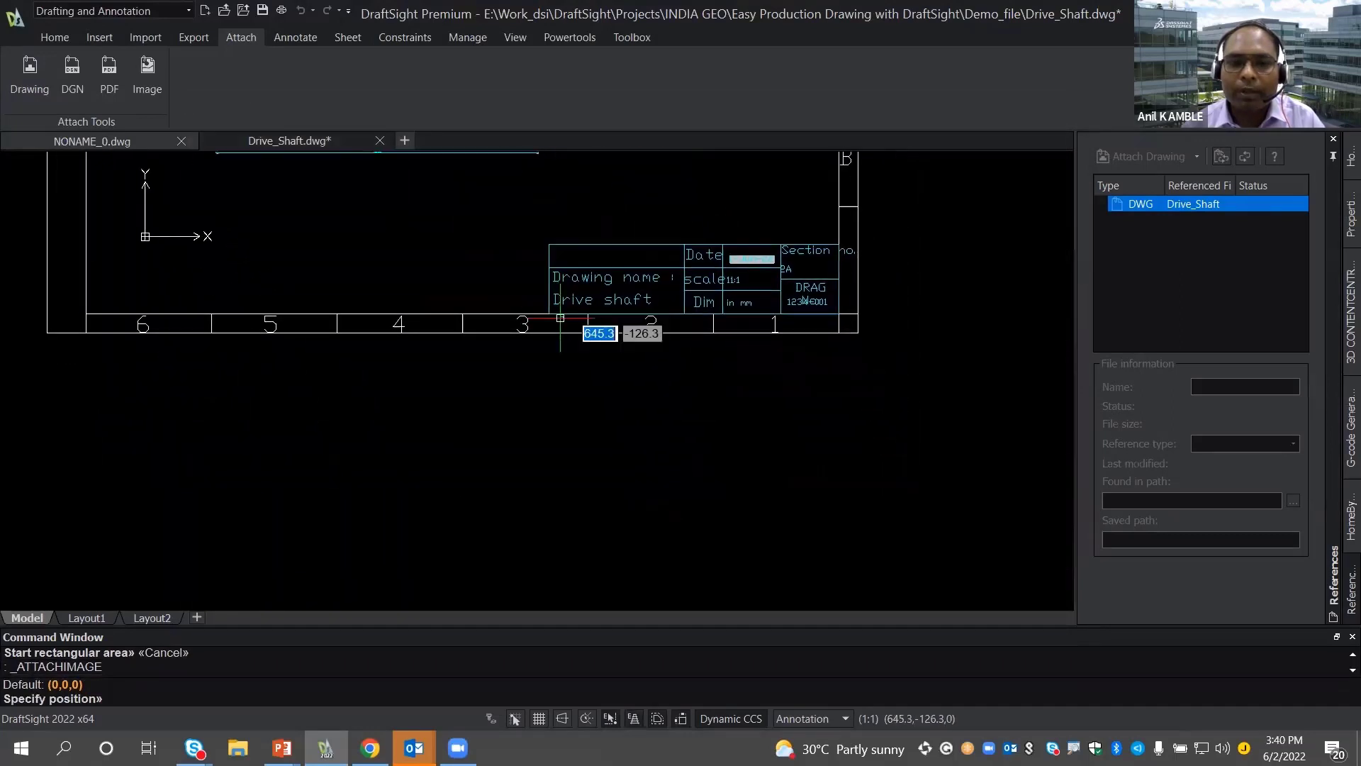
{"action": "left_click", "coordinate": [591, 417]}
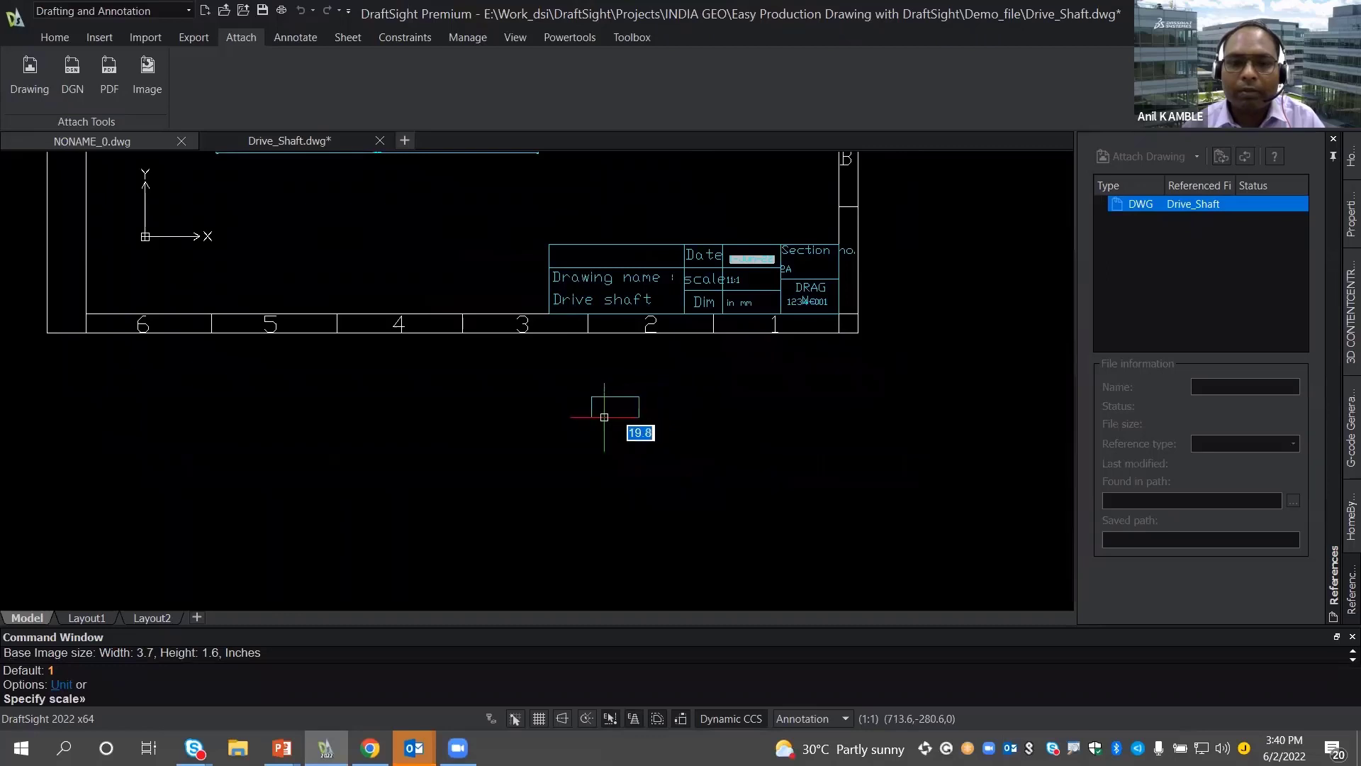
{"action": "left_click", "coordinate": [604, 417]}
{"action": "scroll", "coordinate": [601, 413], "scroll_direction": "up", "scroll_amount": 2}
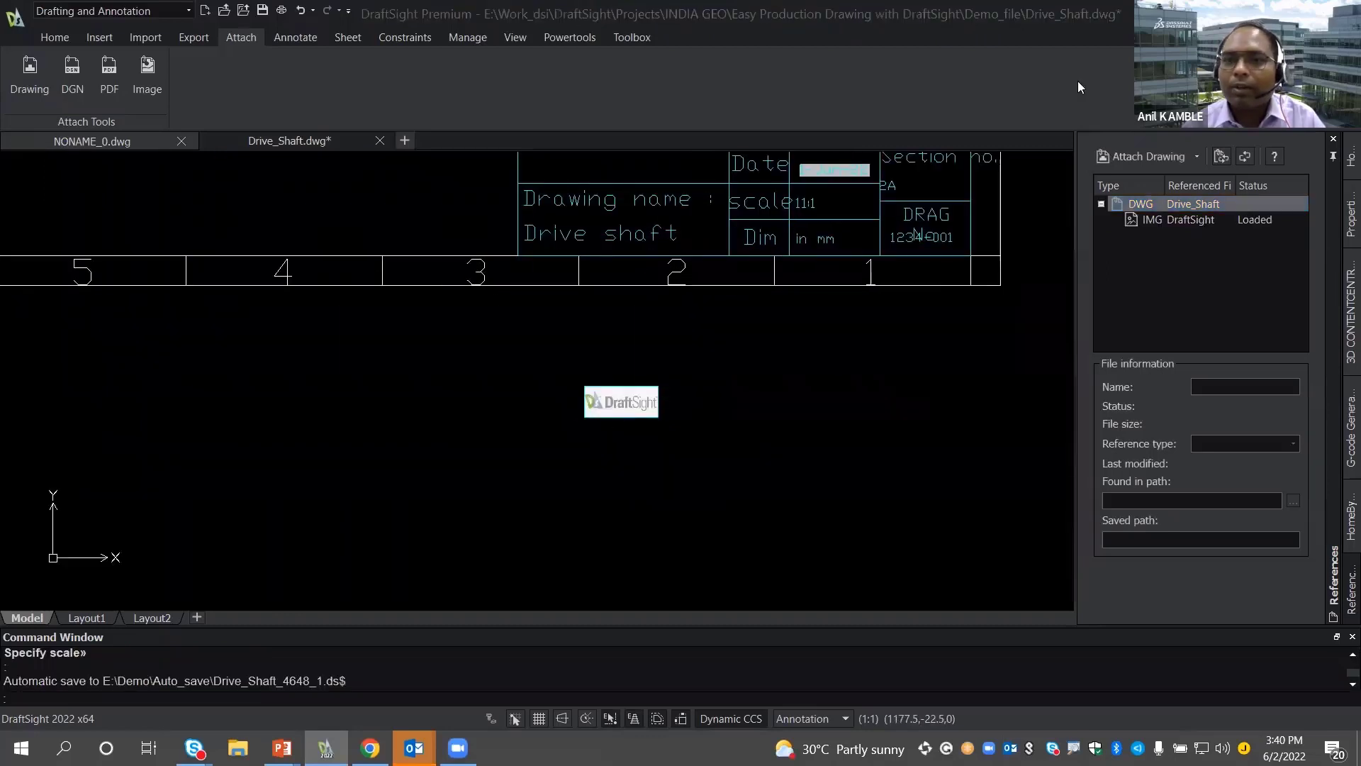
- Try to trace the attached DraftSight logo with ImageTracer, using a rectangular area around the image
{"action": "left_click", "coordinate": [584, 40]}
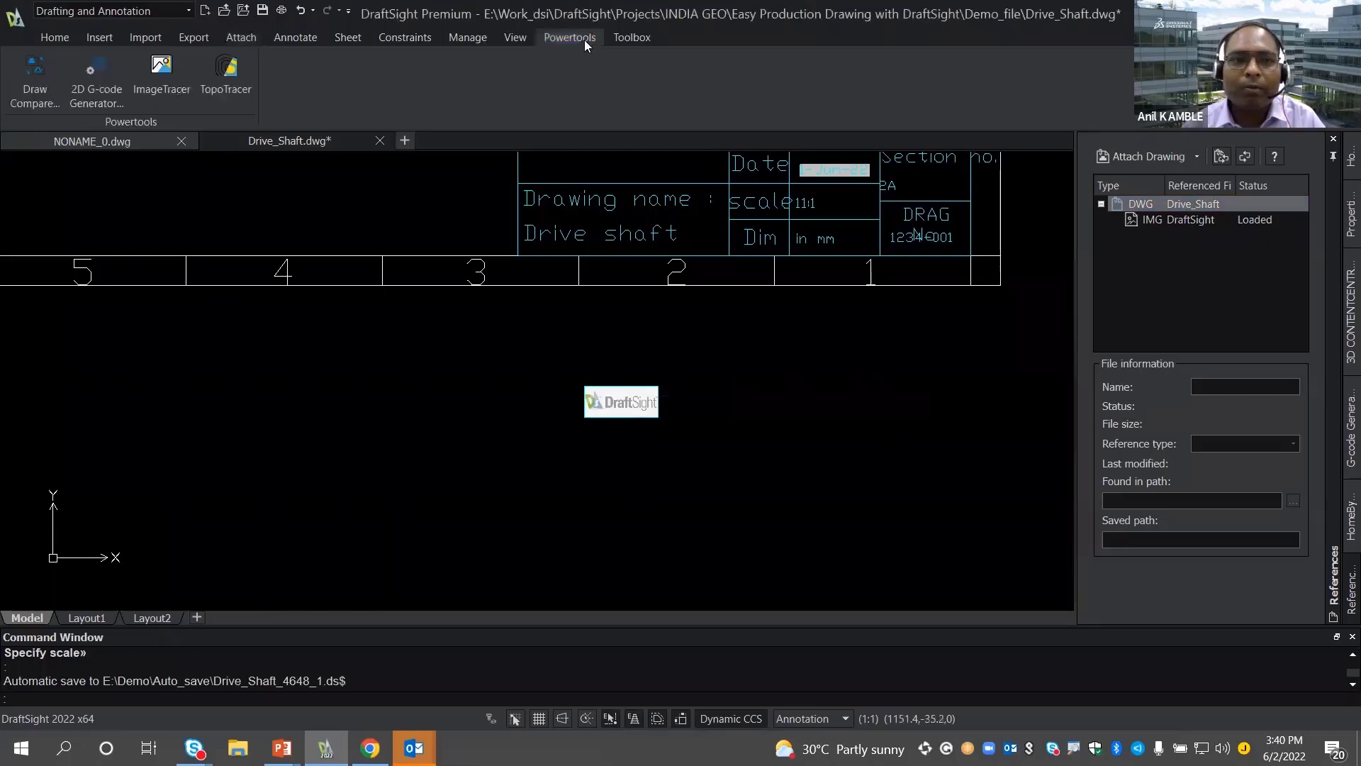
{"action": "left_click", "coordinate": [162, 66]}
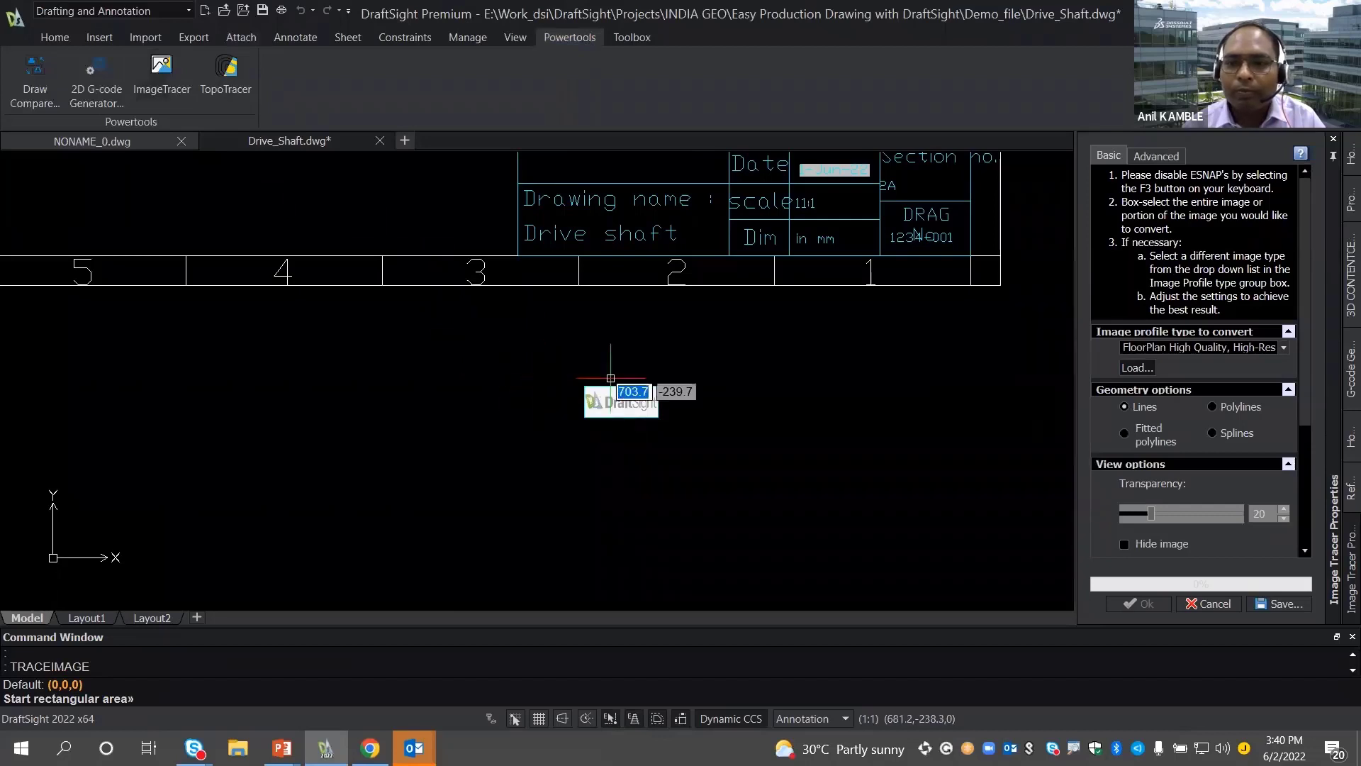
{"action": "left_click", "coordinate": [553, 365]}
{"action": "left_click", "coordinate": [689, 432]}
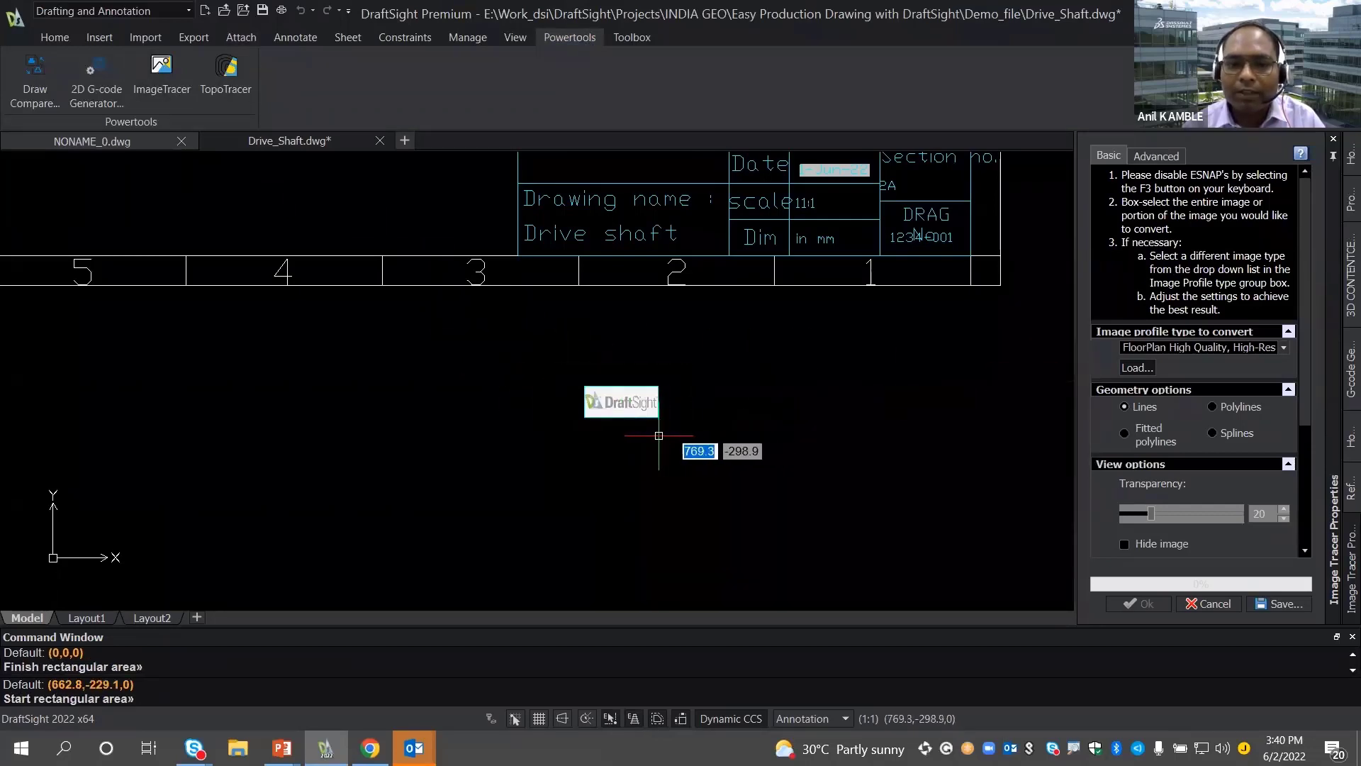
{"action": "scroll", "coordinate": [645, 429], "scroll_direction": "up", "scroll_amount": 3}
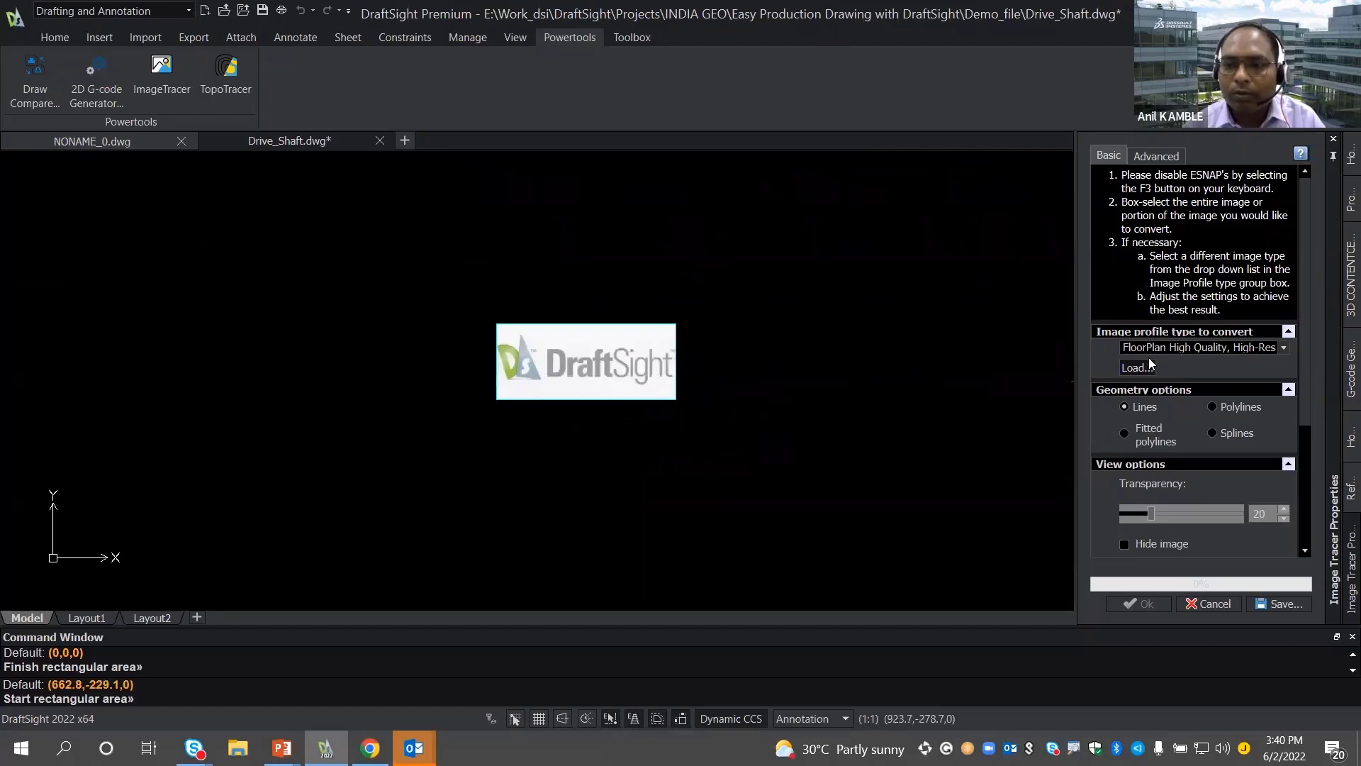
{"action": "key", "text": "Escape"}
{"action": "left_click", "coordinate": [753, 460]}
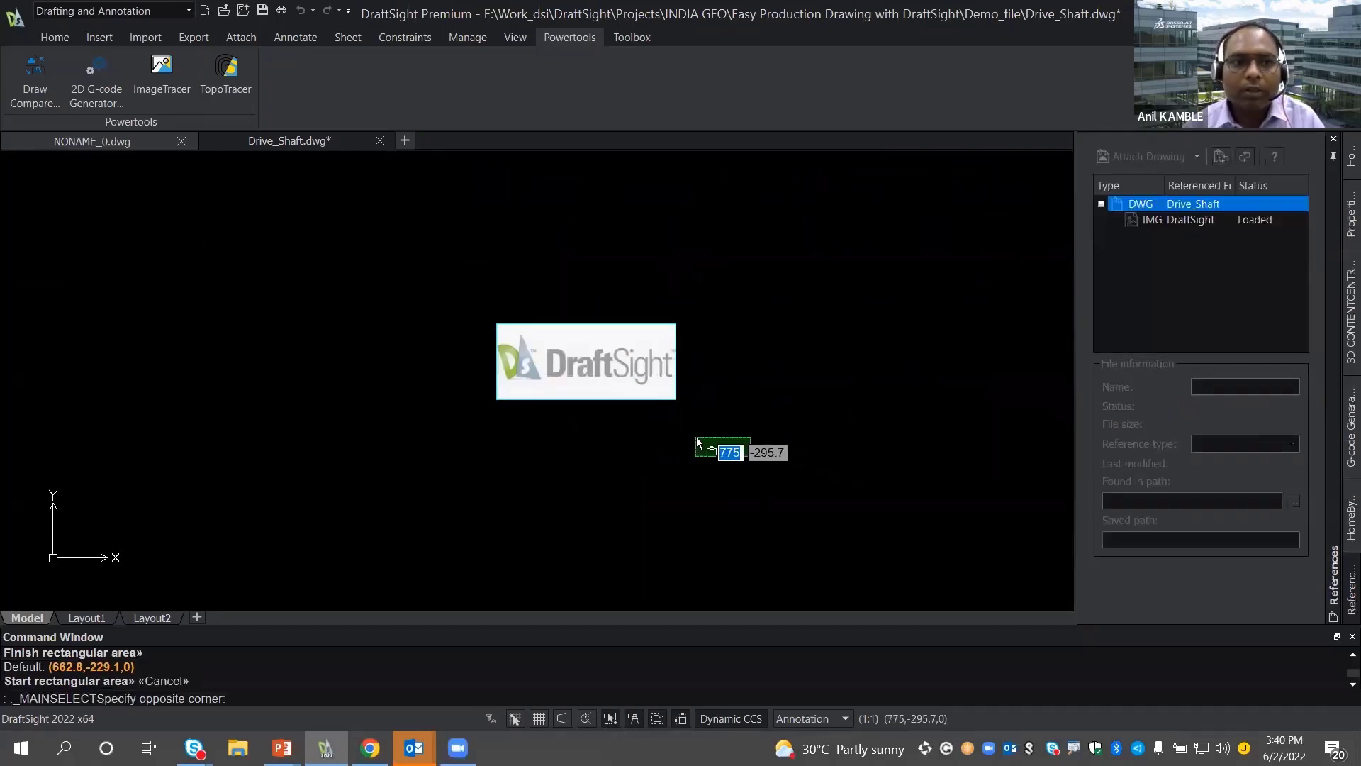
{"action": "key", "text": "Escape"}
- Retry ImageTracer on the logo with larger rectangular areas enclosing the whole image
{"action": "left_click", "coordinate": [157, 80]}
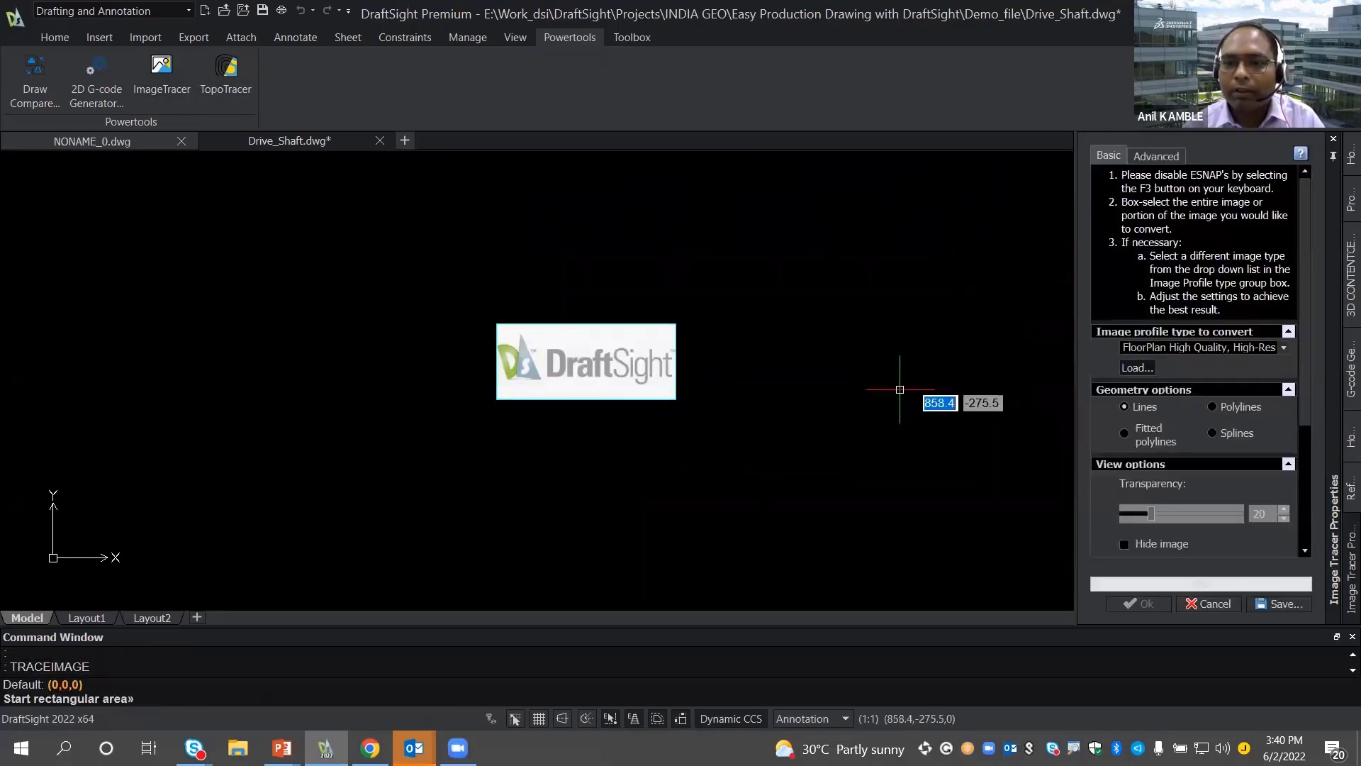
{"action": "left_click", "coordinate": [782, 444]}
{"action": "left_click", "coordinate": [435, 264]}
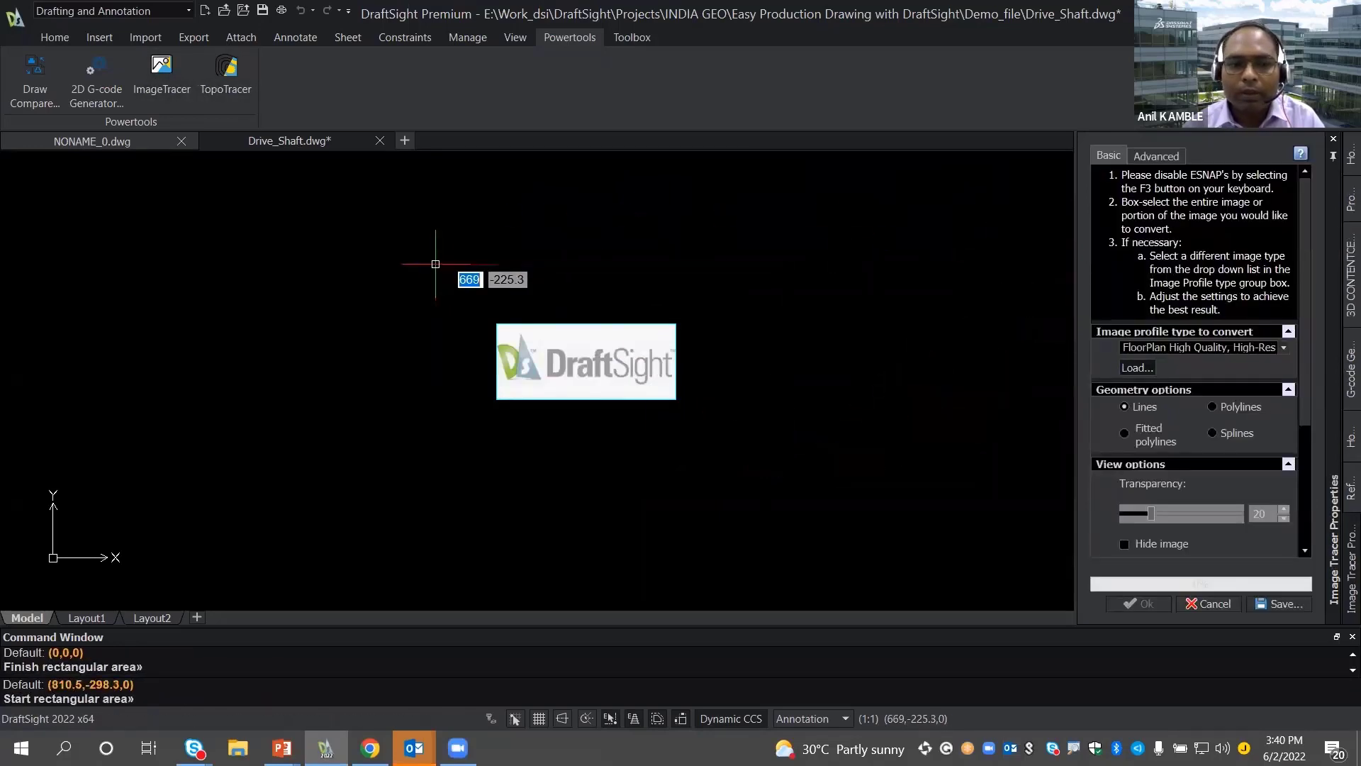
{"action": "left_click", "coordinate": [435, 264]}
{"action": "left_click", "coordinate": [711, 417]}
{"action": "key", "text": "Escape"}
{"action": "key", "text": "Escape"}
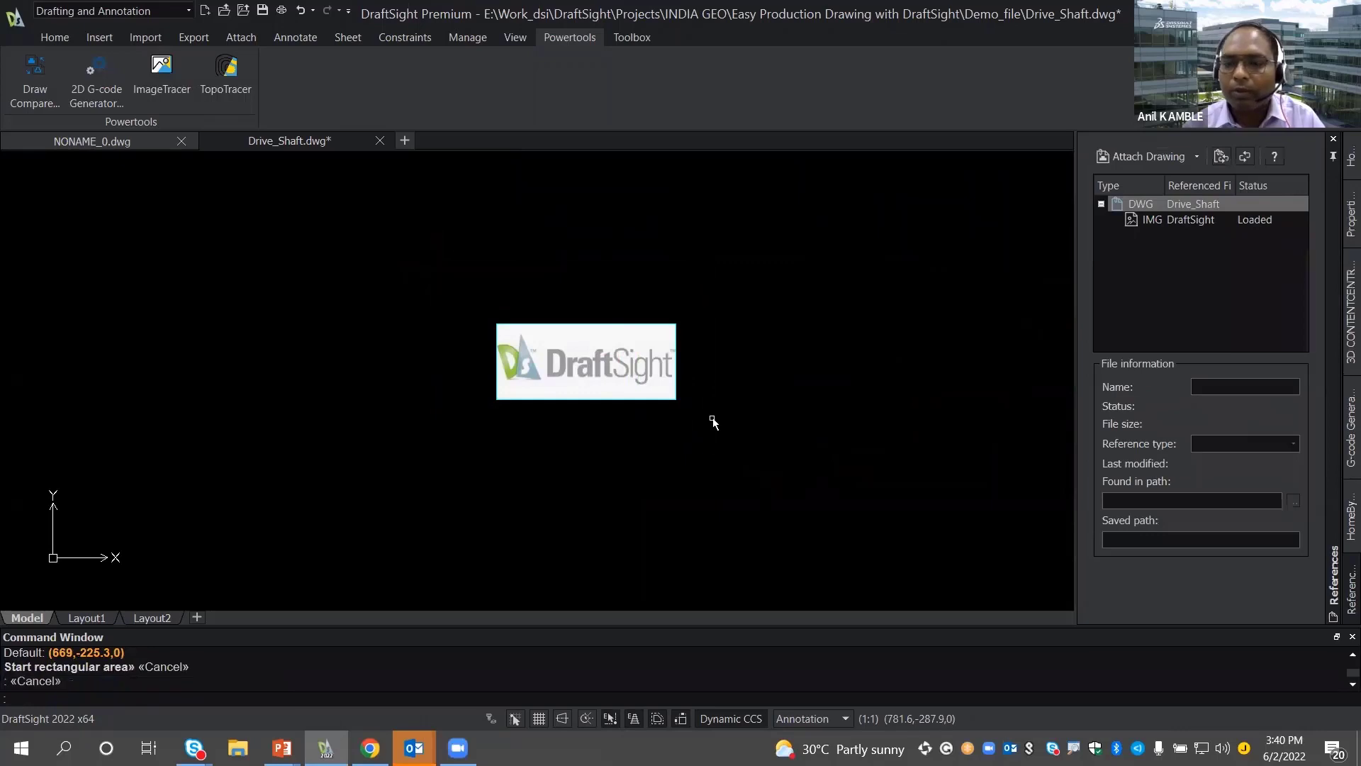
{"action": "left_click", "coordinate": [647, 386]}
{"action": "scroll", "coordinate": [629, 345], "scroll_direction": "down", "scroll_amount": 2}
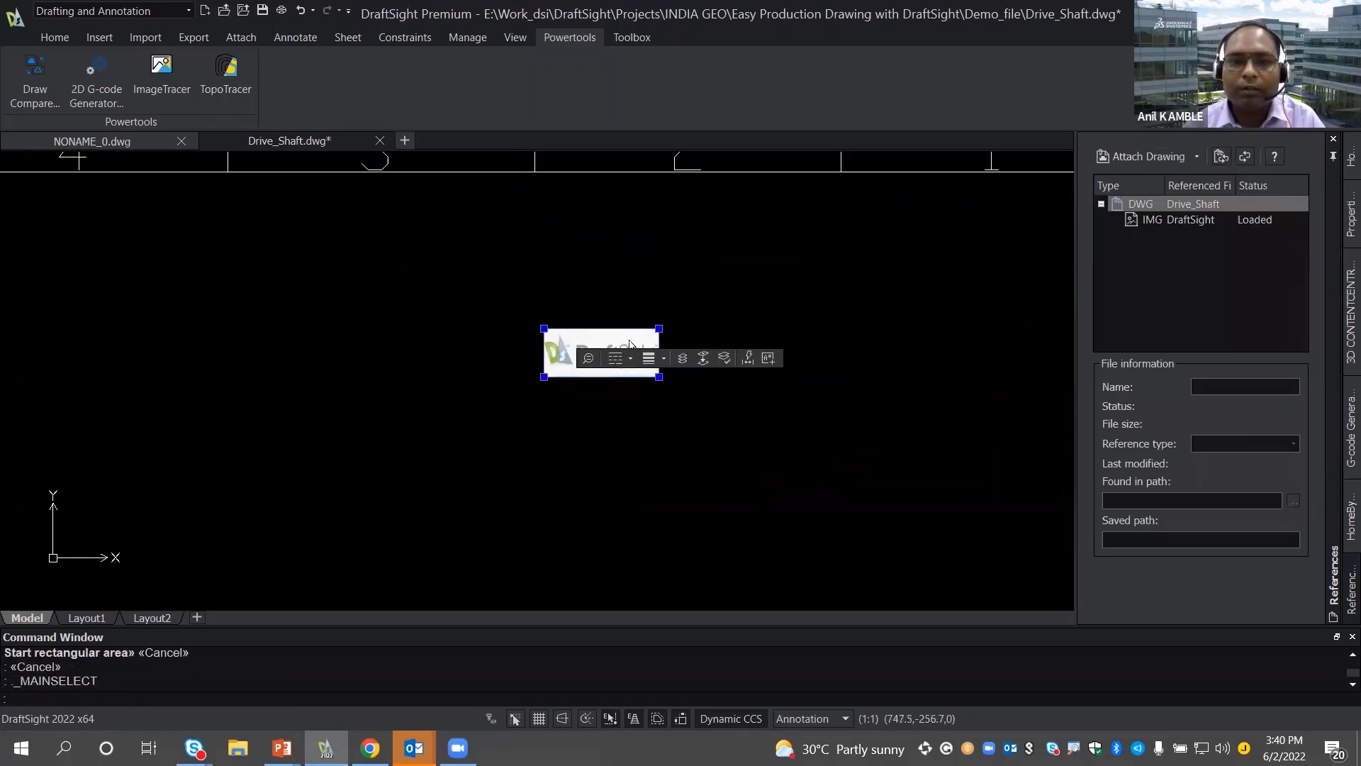
{"action": "key", "text": "Escape"}
{"action": "middle_click_drag", "start_coordinate": [625, 304], "coordinate": [540, 460]}
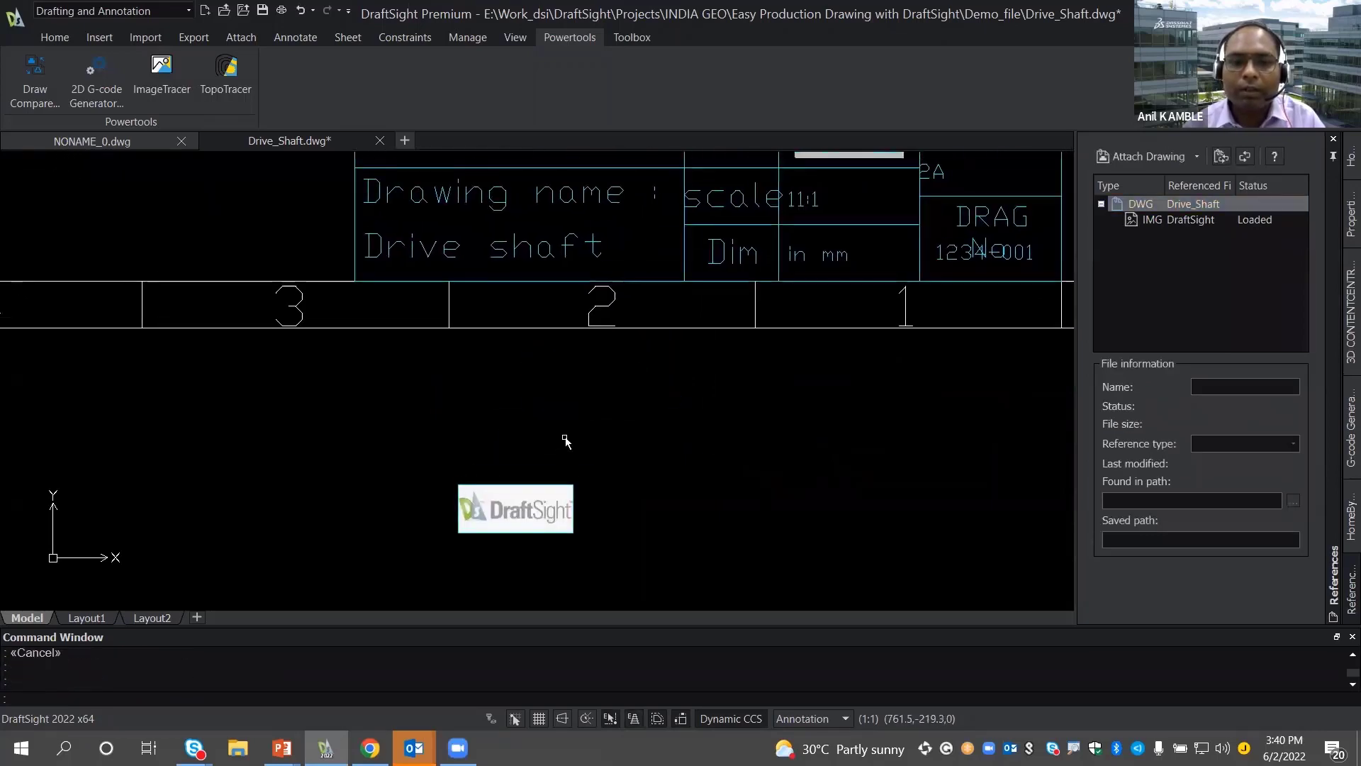
{"action": "scroll", "coordinate": [564, 440], "scroll_direction": "down", "scroll_amount": 2}
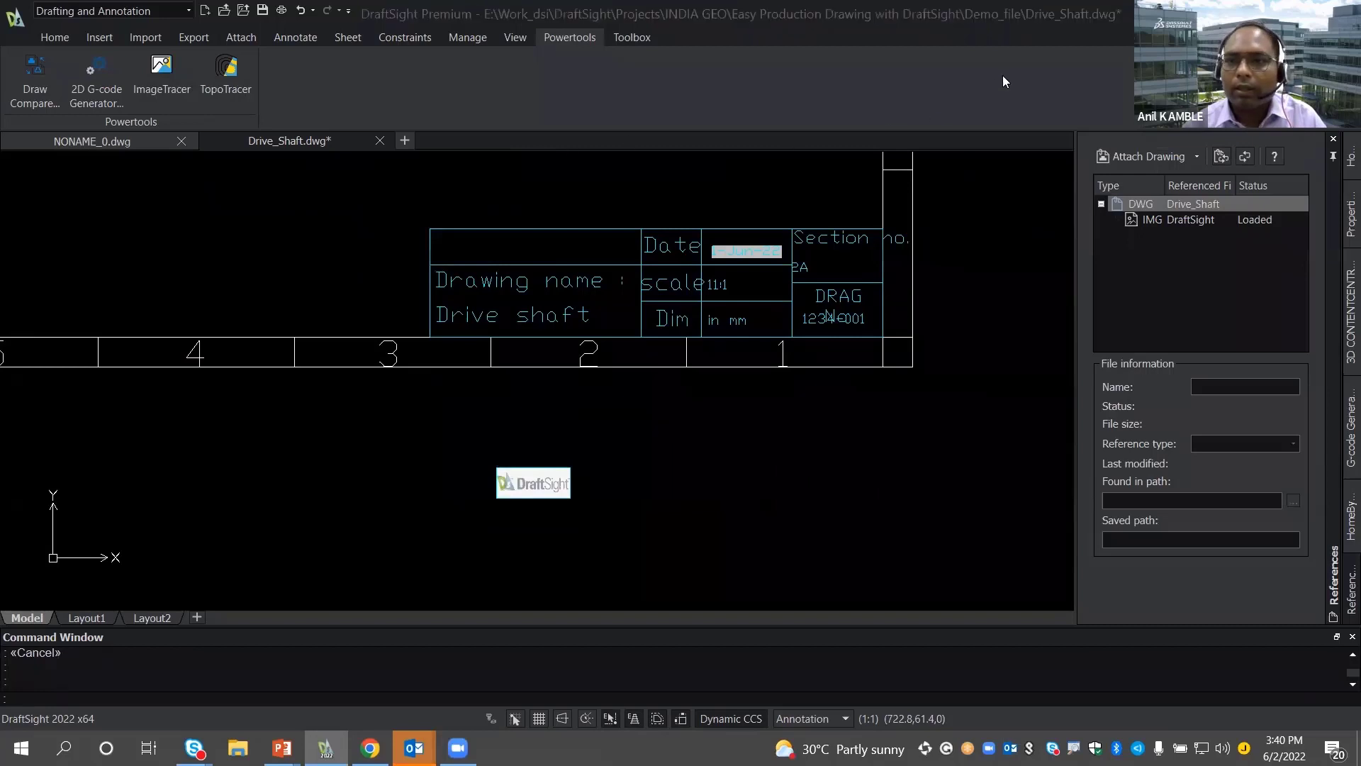
{"action": "left_click", "coordinate": [103, 38]}
{"action": "left_click", "coordinate": [145, 82]}
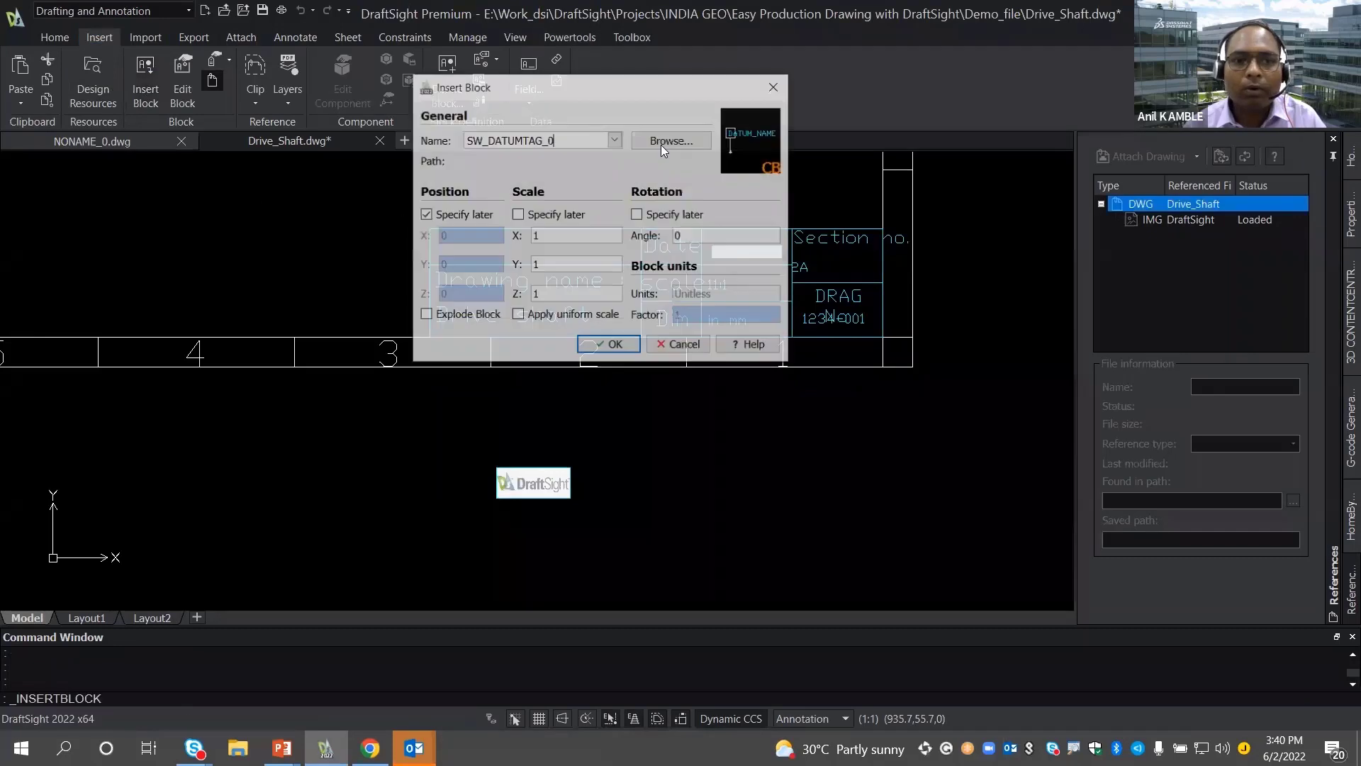
{"action": "left_click", "coordinate": [613, 140]}
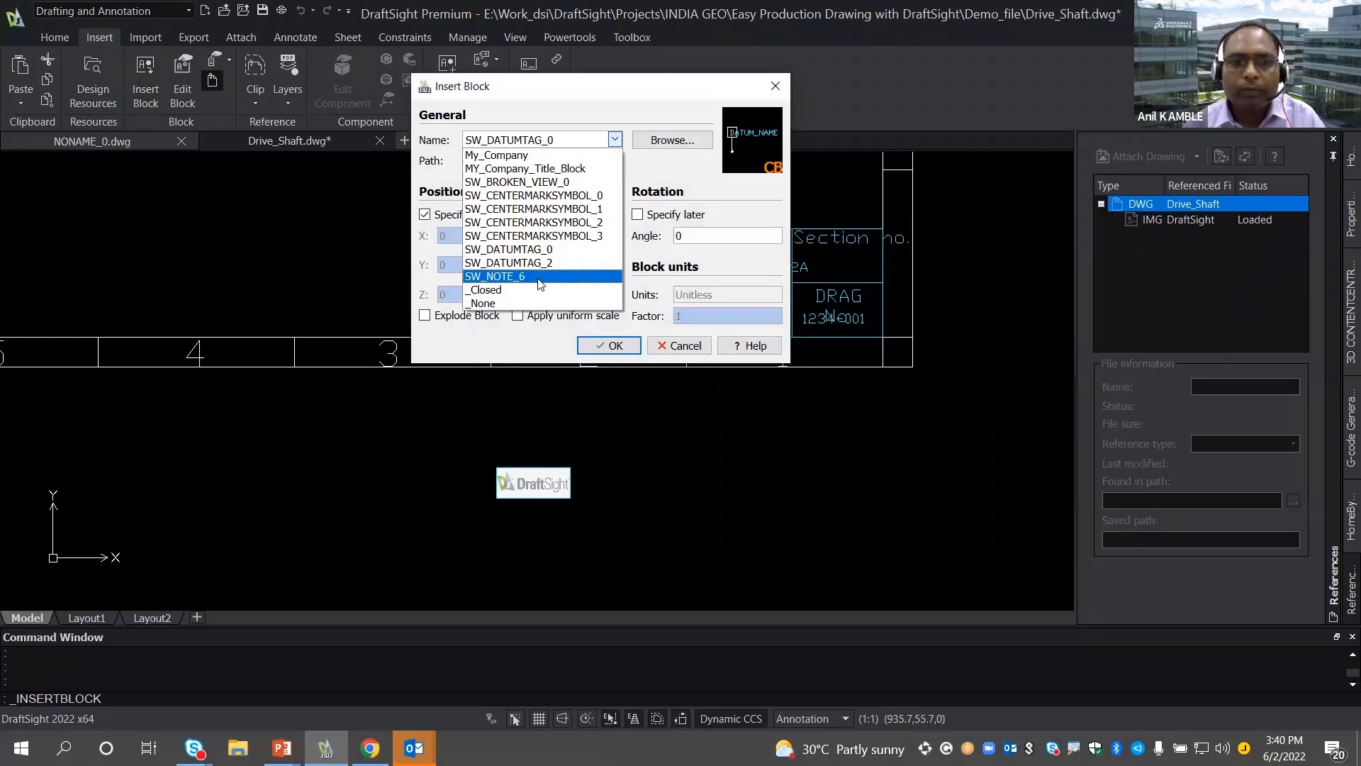
- Switch to the NONAME_0 drawing and choose DraftSight.jpg from the Logo folder as the image to attach
{"action": "left_click", "coordinate": [91, 141]}
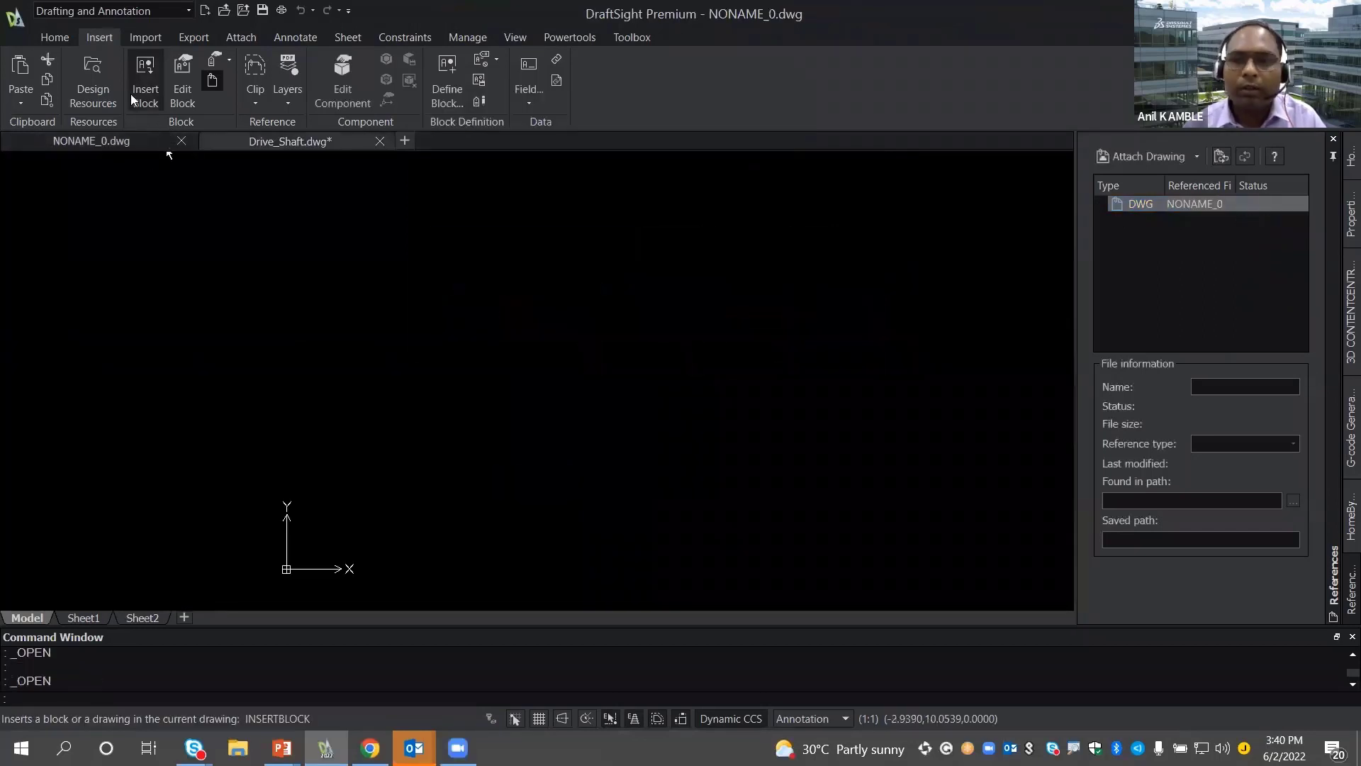
{"action": "left_click", "coordinate": [142, 41]}
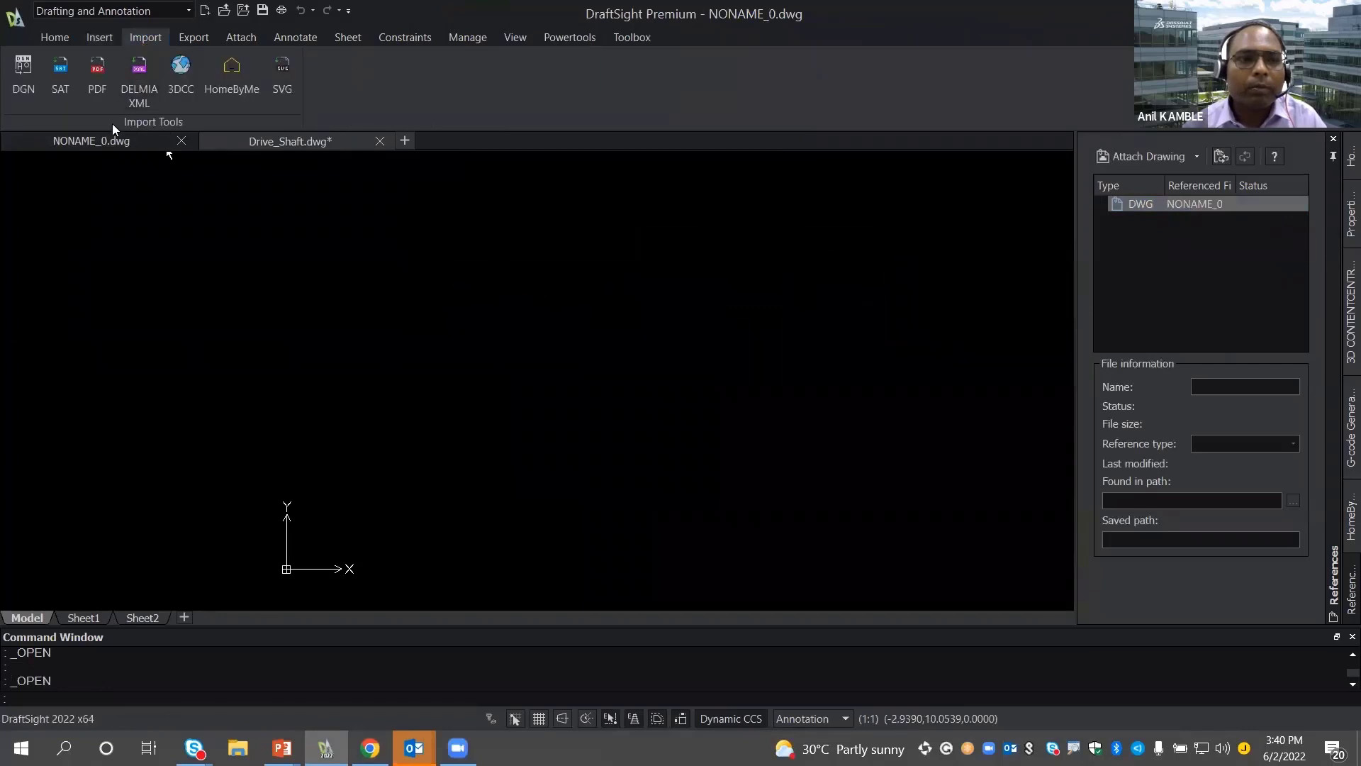
{"action": "left_click", "coordinate": [101, 41]}
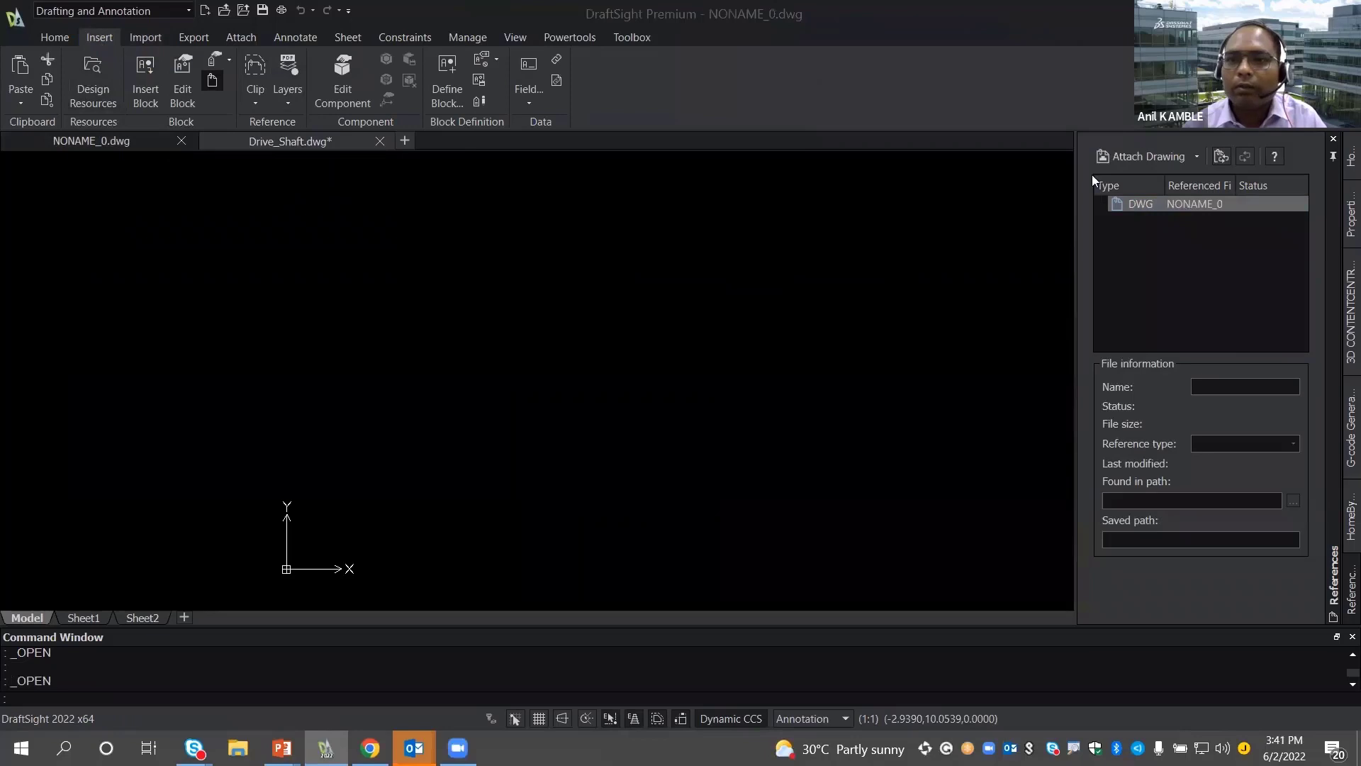
{"action": "left_click", "coordinate": [575, 37]}
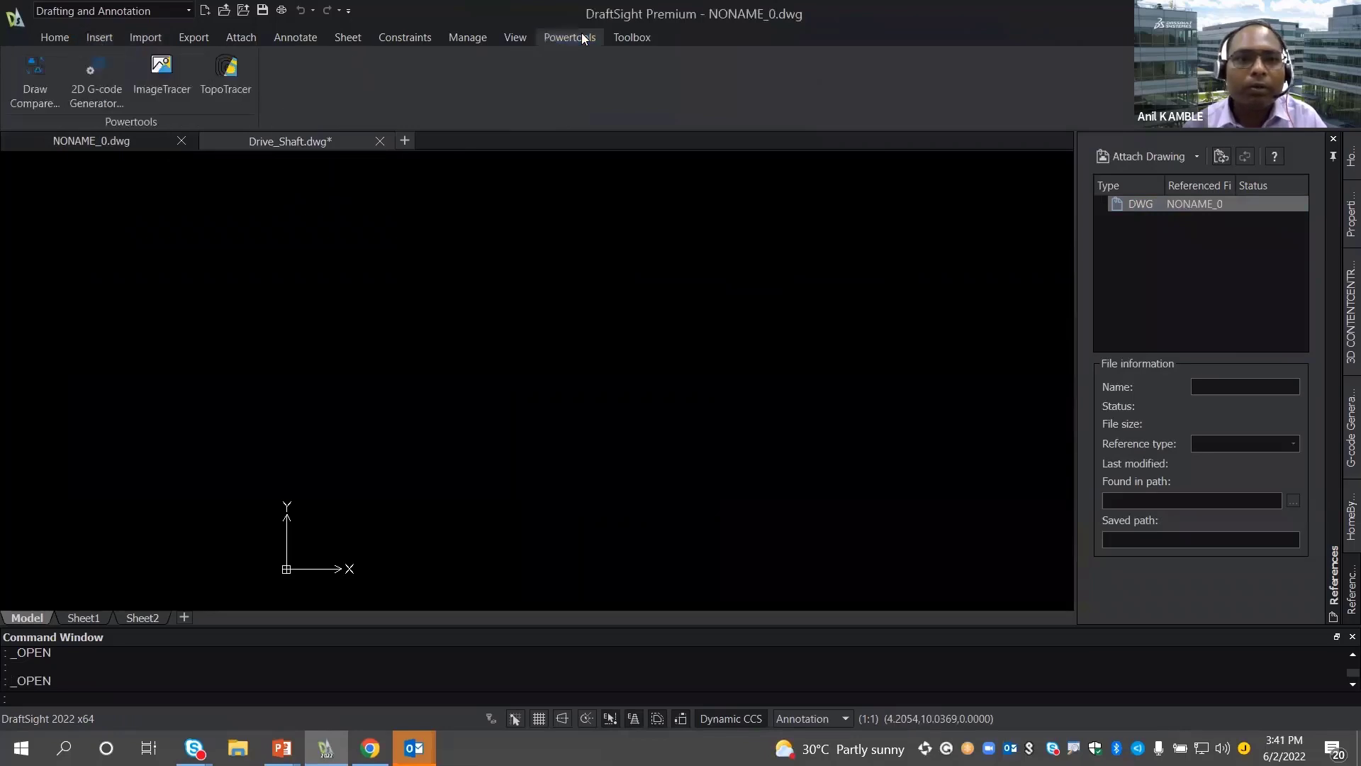
{"action": "left_click", "coordinate": [241, 39]}
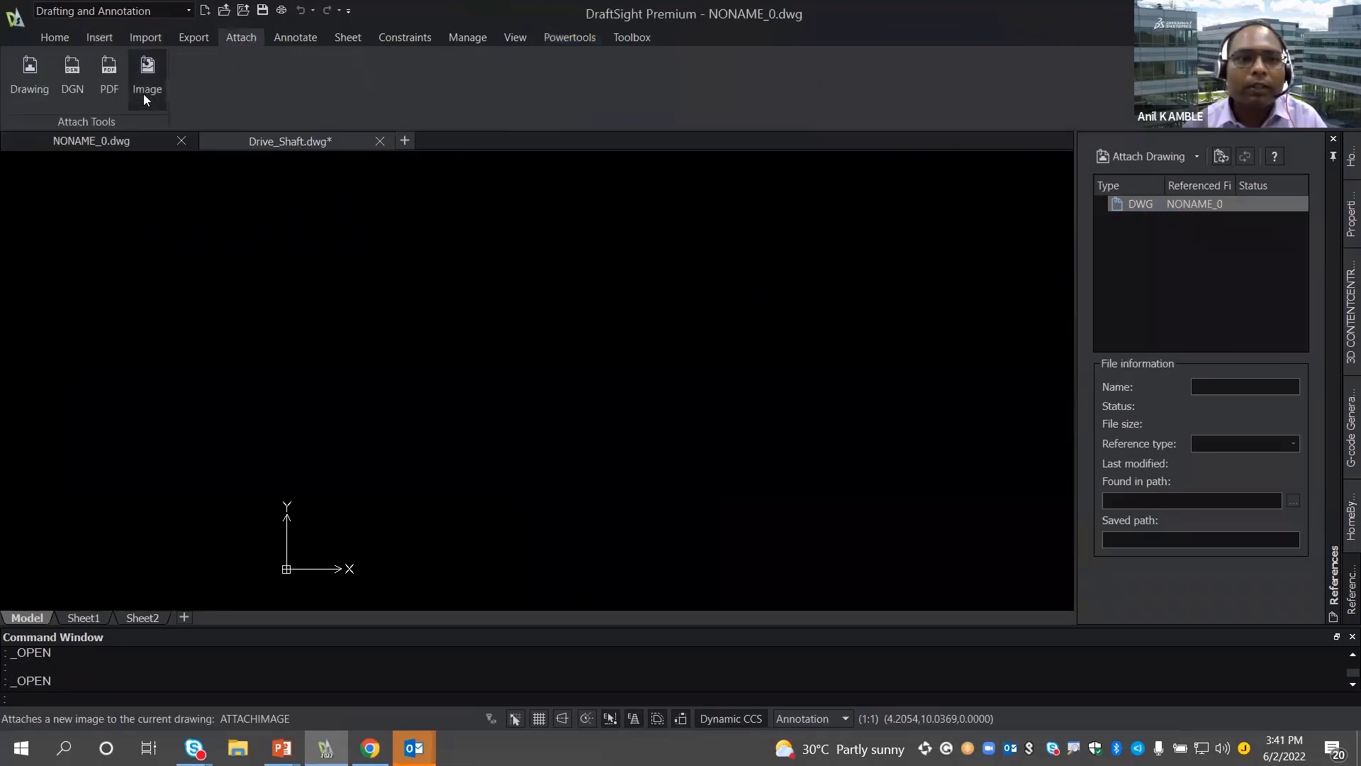
{"action": "left_click", "coordinate": [145, 81]}
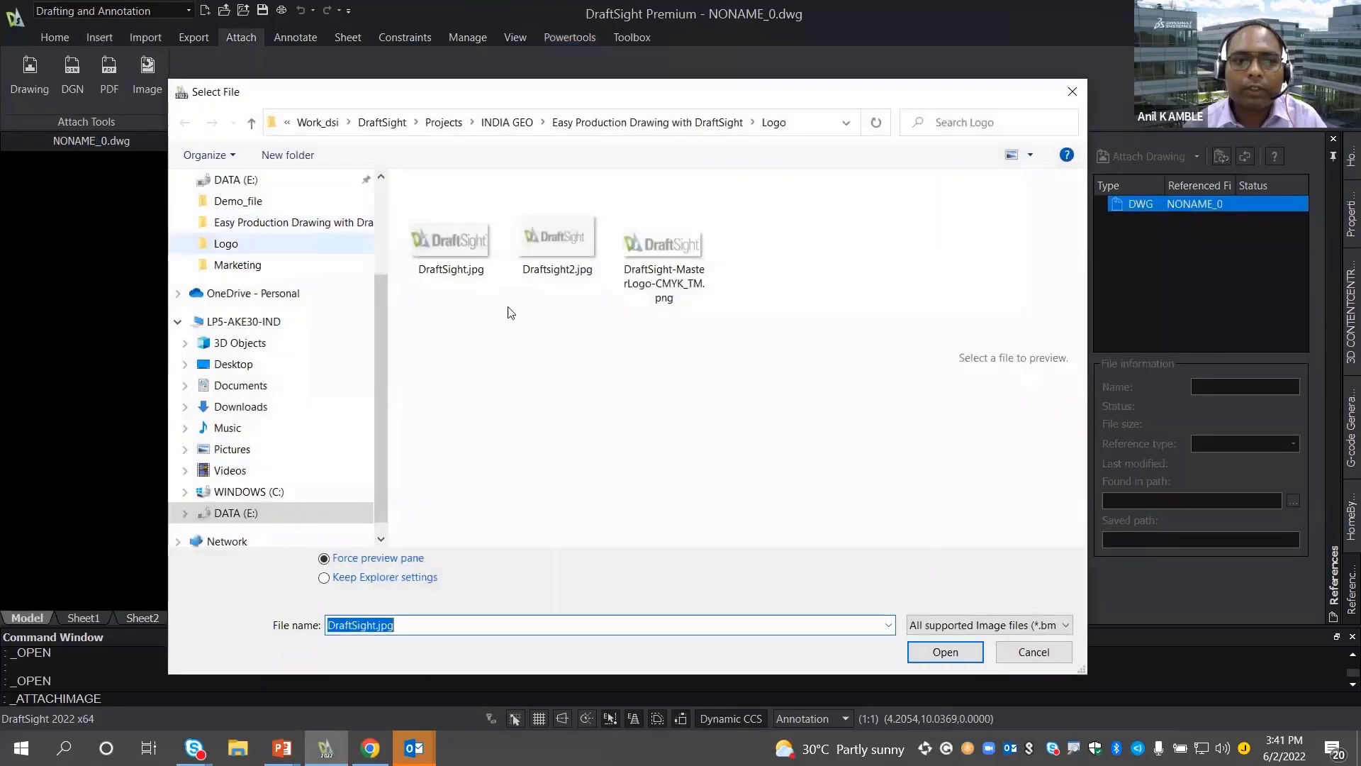
{"action": "left_click", "coordinate": [451, 244]}
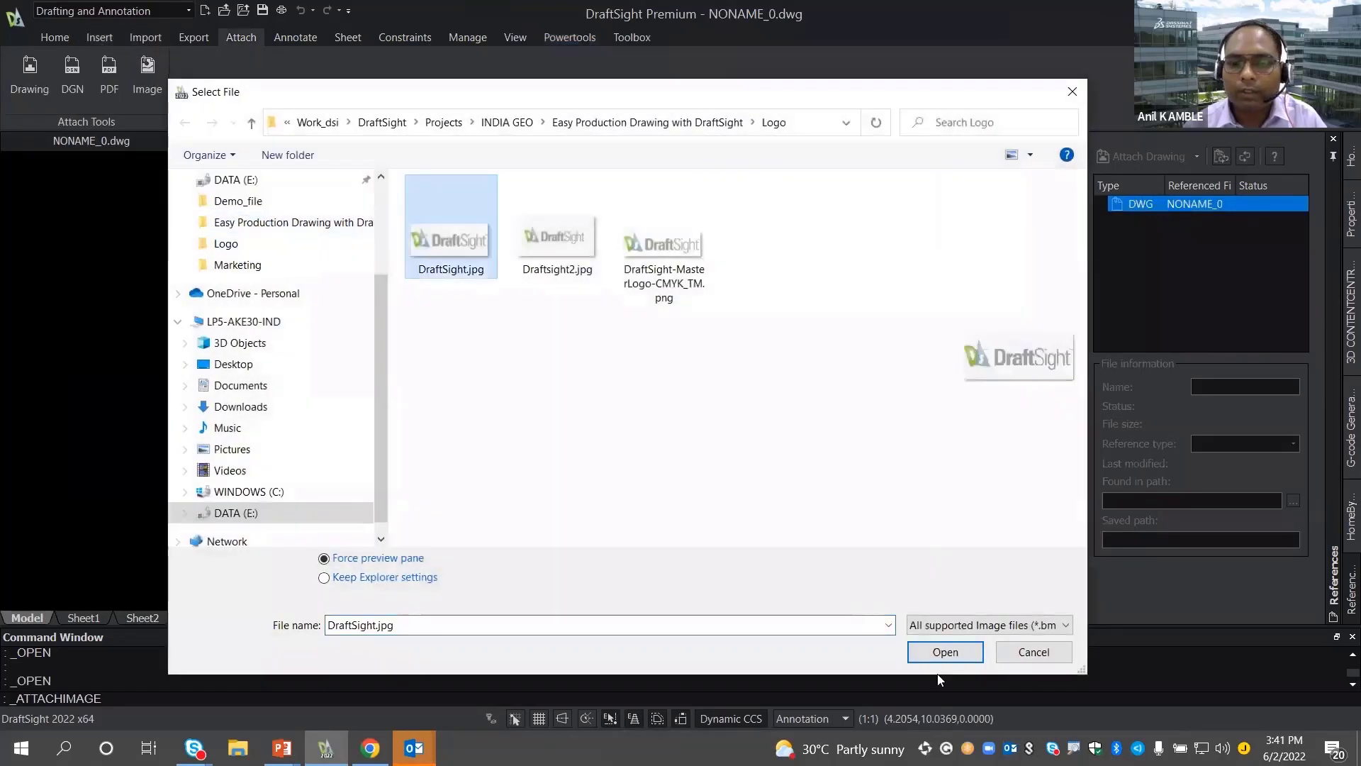
{"action": "left_click", "coordinate": [943, 651]}
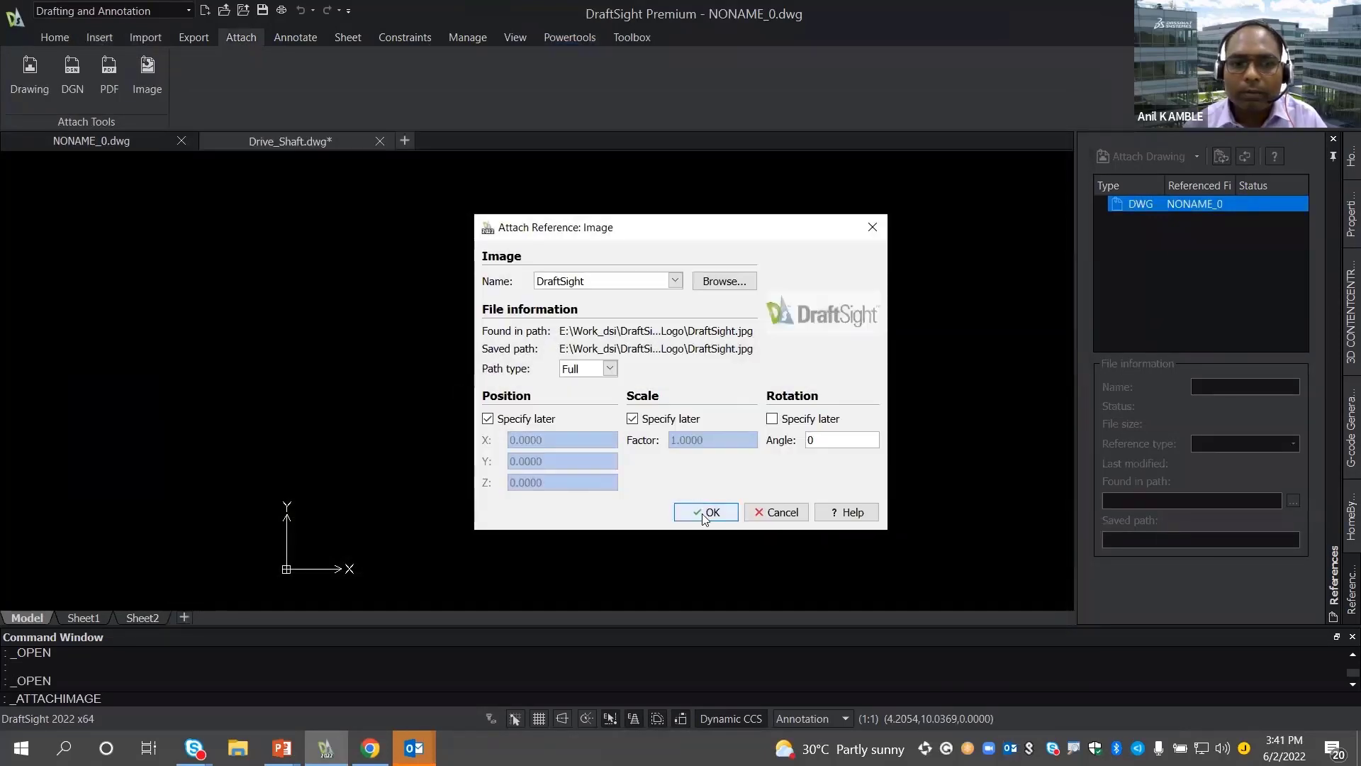
- Place the DraftSight image in the empty model space, picking its position and scale freehand
{"action": "left_click", "coordinate": [704, 511]}
{"action": "left_click", "coordinate": [452, 399]}
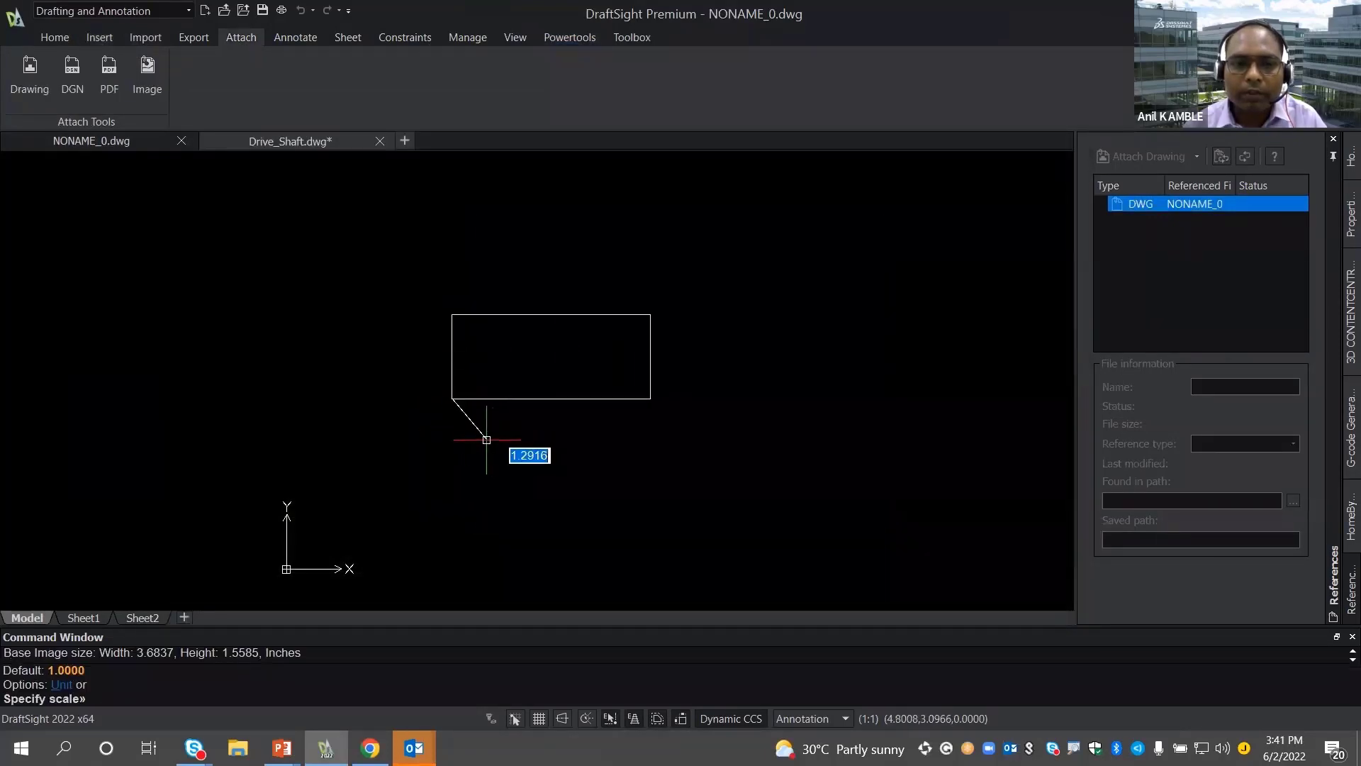
{"action": "left_click", "coordinate": [480, 437]}
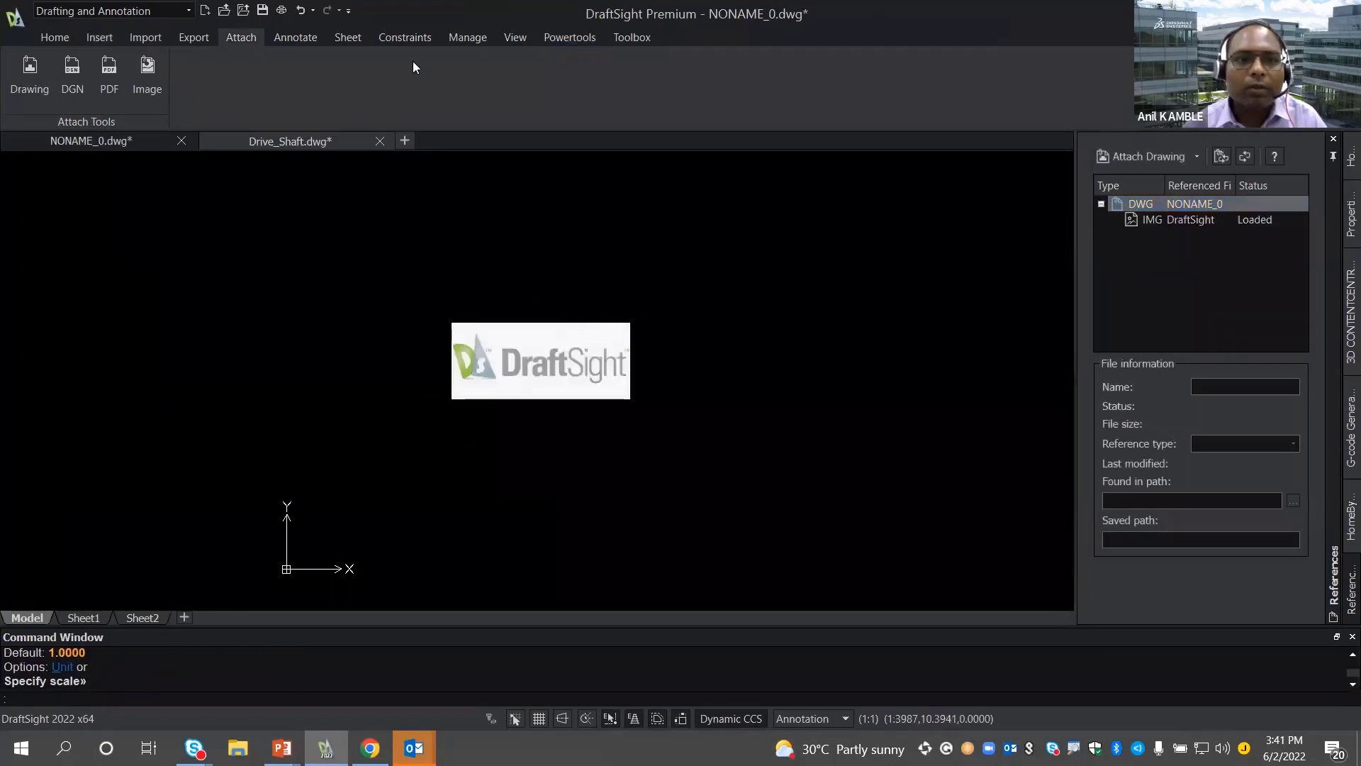
- Run ImageTracer on the attached logo with a rectangular area enclosing the whole image
{"action": "left_click", "coordinate": [570, 37]}
{"action": "left_click", "coordinate": [162, 100]}
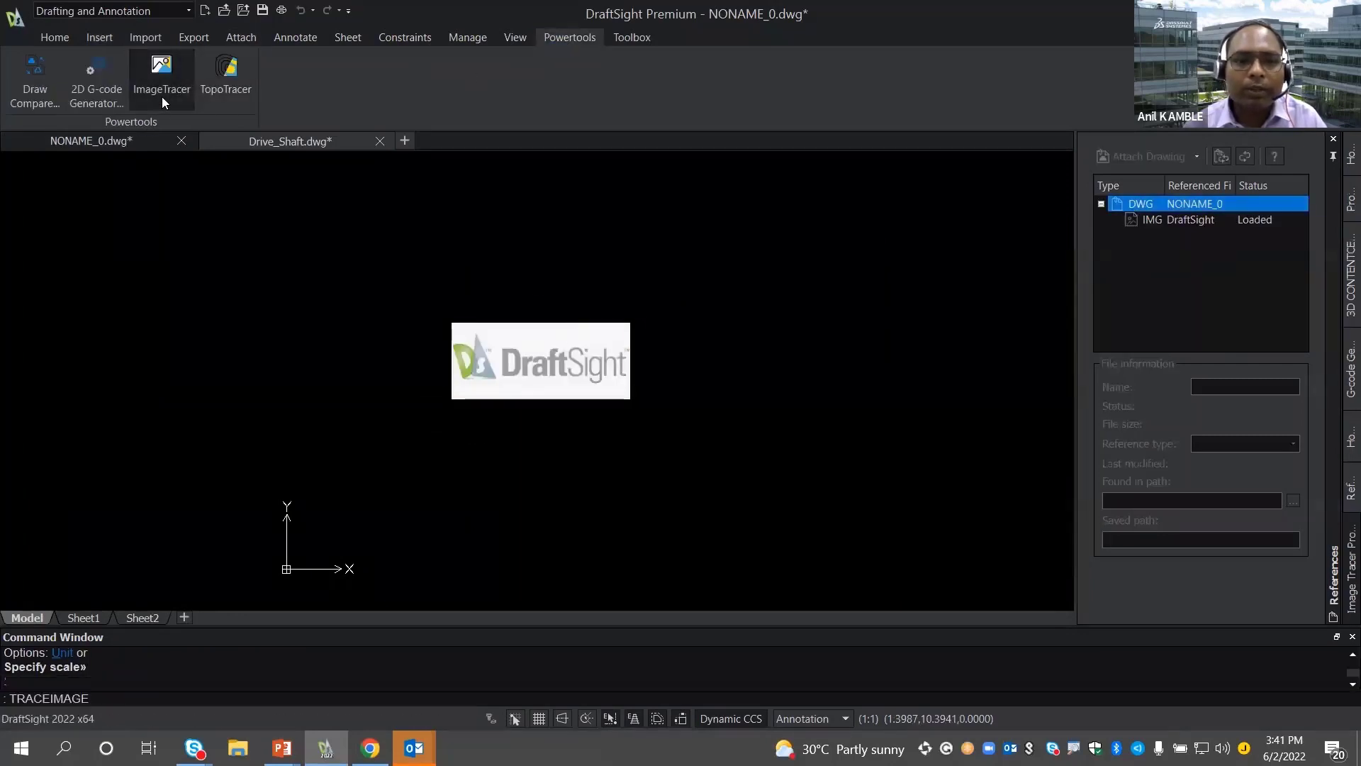
{"action": "left_click", "coordinate": [404, 296]}
{"action": "left_click", "coordinate": [679, 434]}
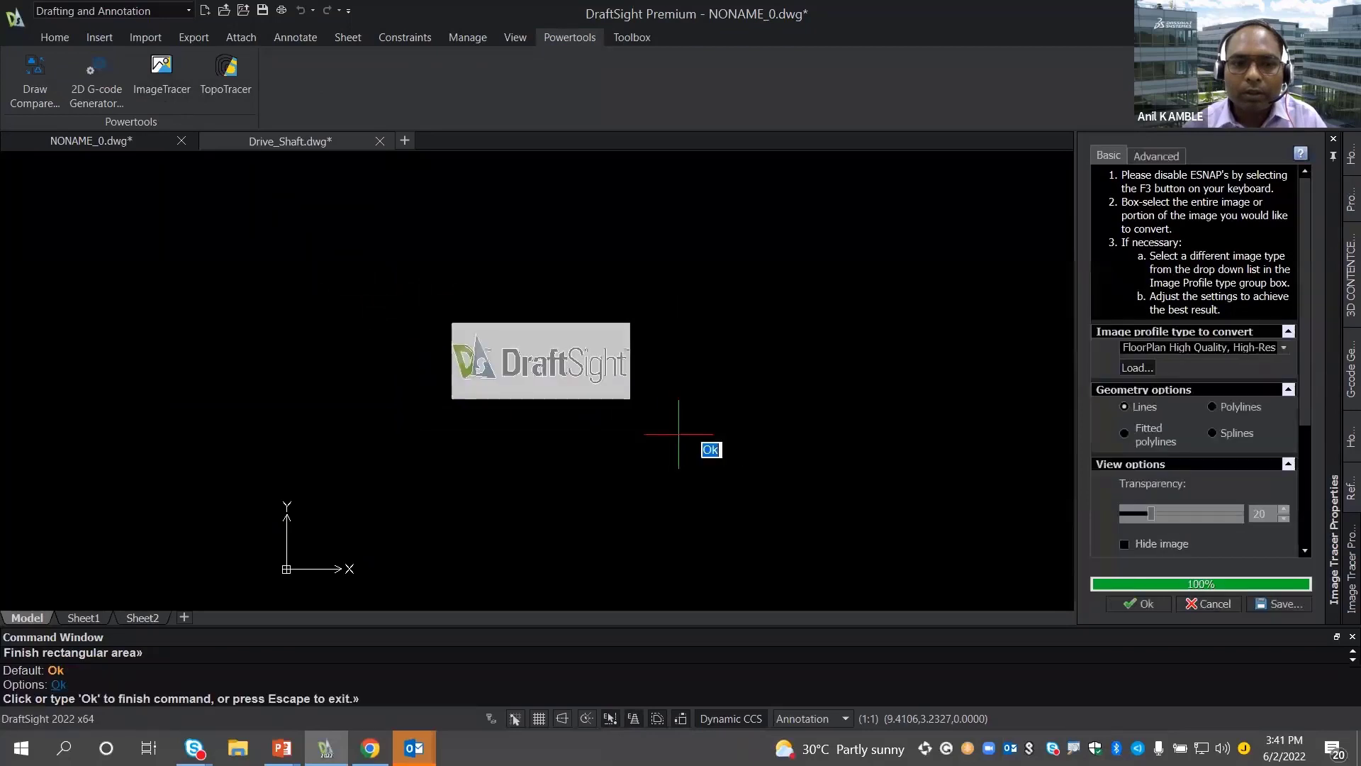
- Set the ImageTracer image profile type to logo and accept the trace
{"action": "scroll", "coordinate": [601, 393], "scroll_direction": "up", "scroll_amount": 1}
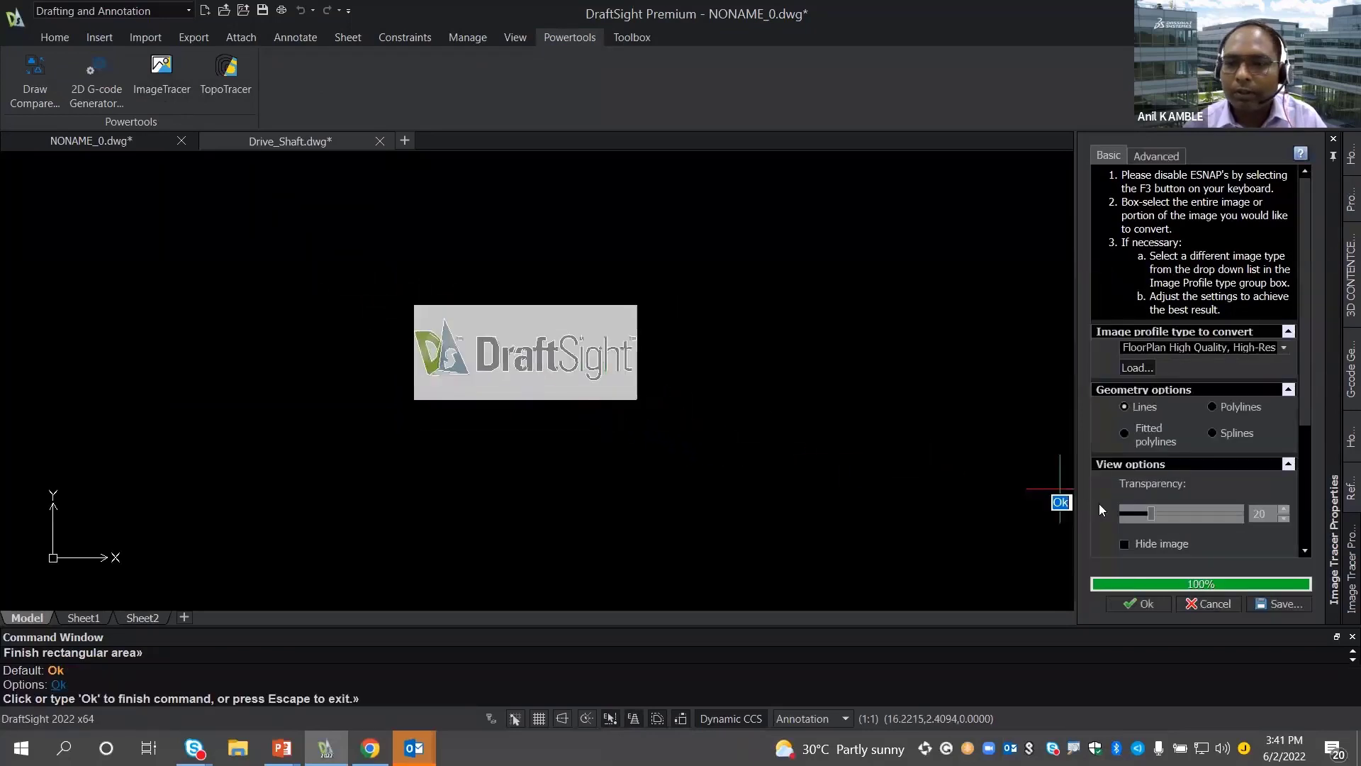
{"action": "left_click", "coordinate": [1174, 349]}
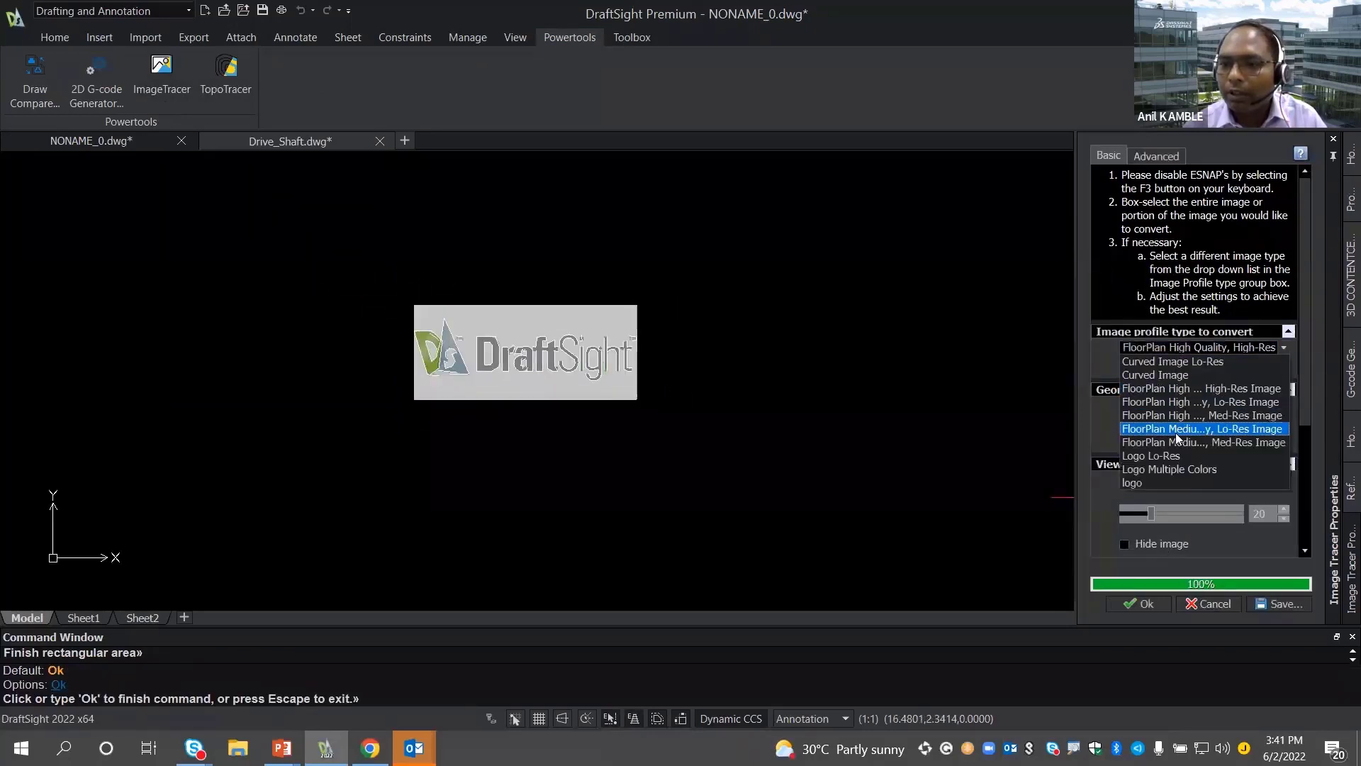
{"action": "left_click", "coordinate": [1133, 483]}
{"action": "scroll", "coordinate": [560, 387], "scroll_direction": "up", "scroll_amount": 2}
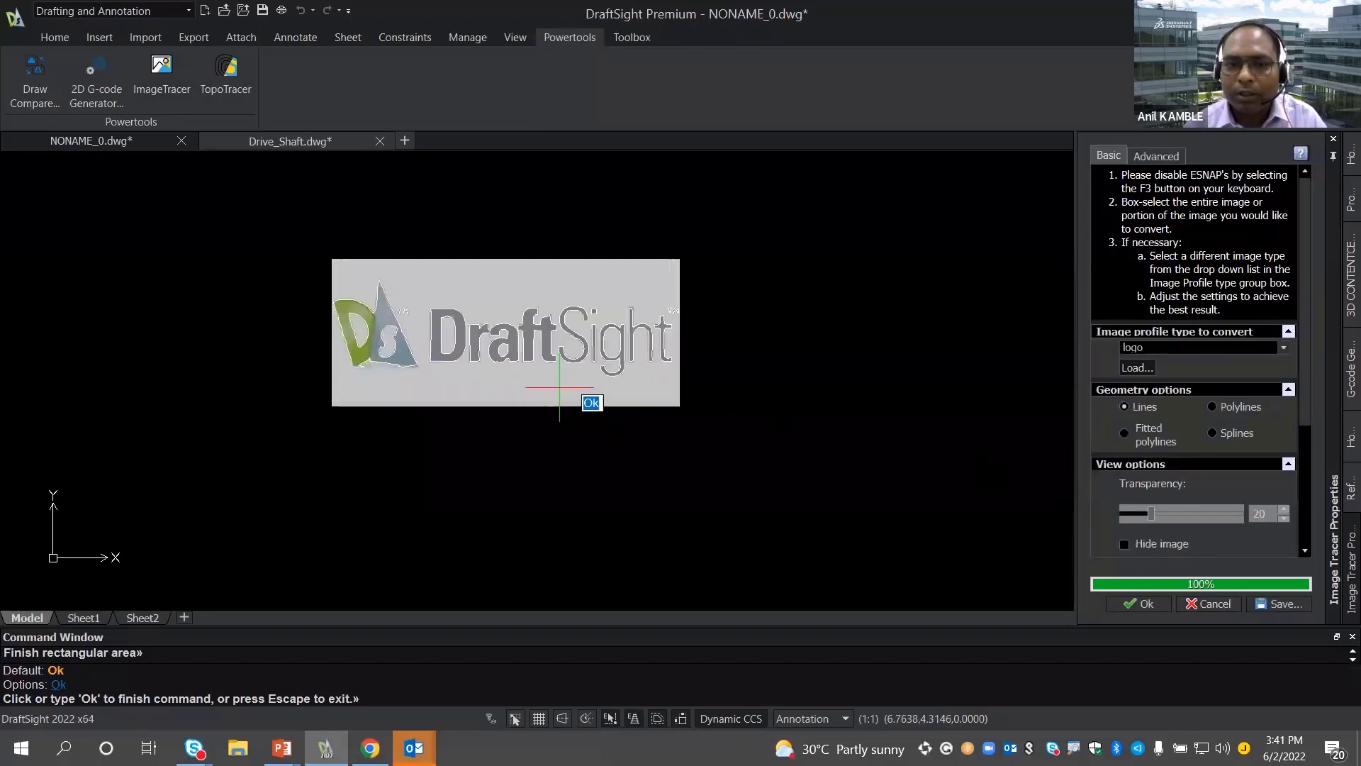
{"action": "scroll", "coordinate": [554, 364], "scroll_direction": "up", "scroll_amount": 1}
{"action": "scroll", "coordinate": [557, 362], "scroll_direction": "down", "scroll_amount": 1}
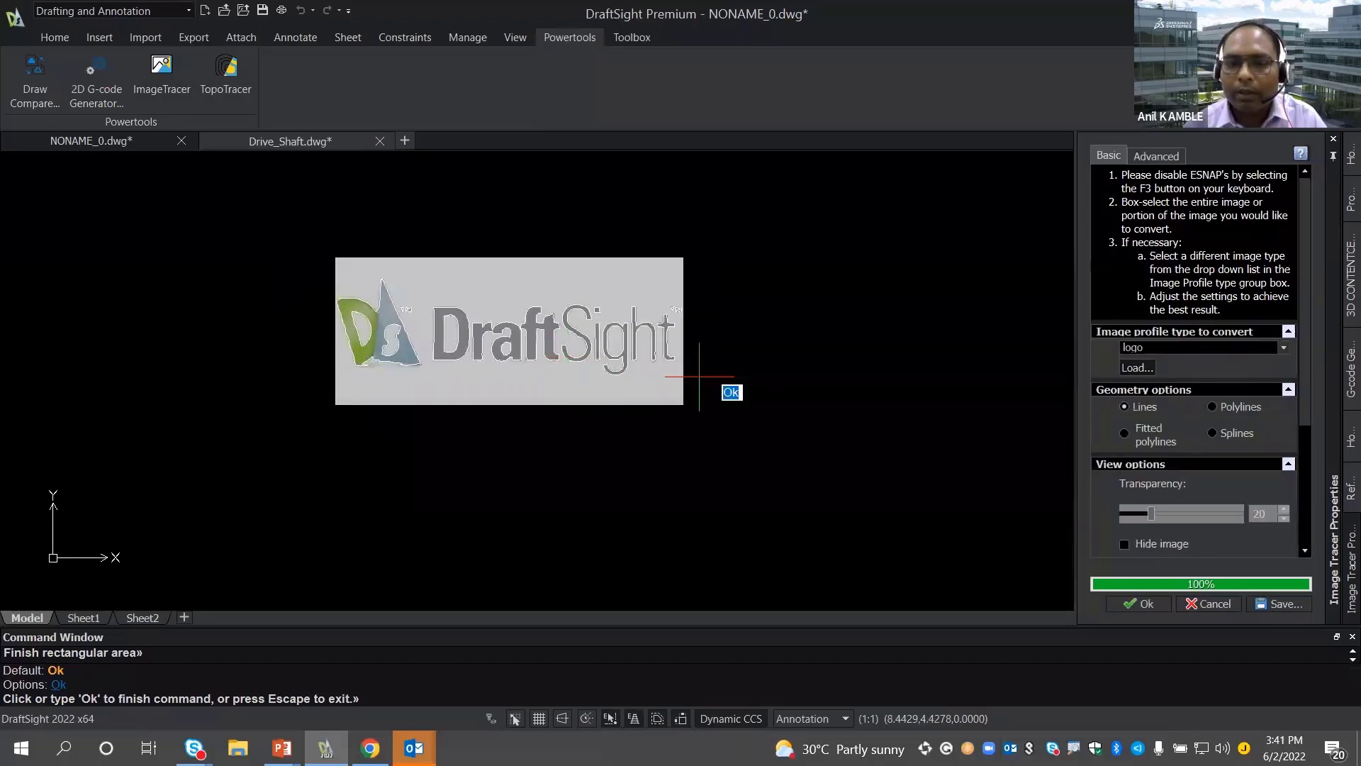
{"action": "left_click", "coordinate": [1142, 603]}
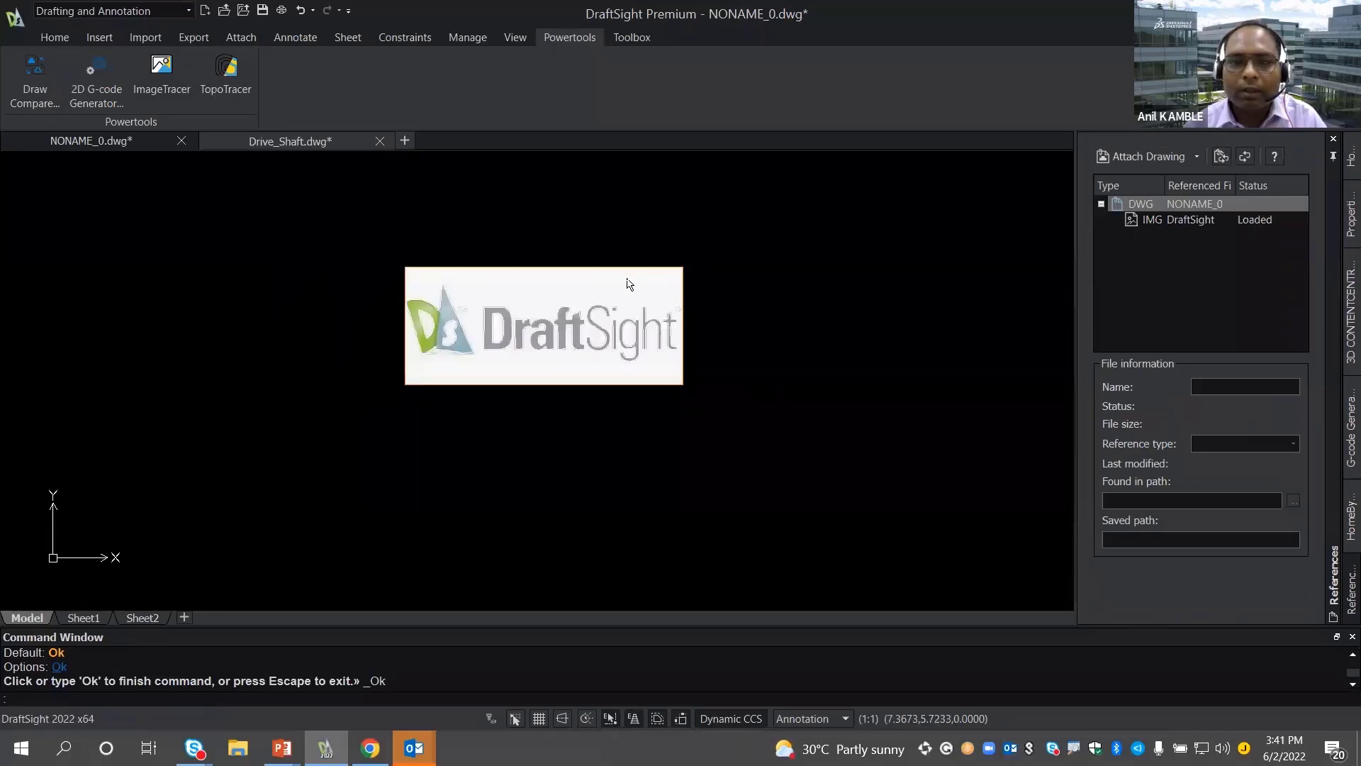
- Move the logo image down and to the right, clear of the traced outline
{"action": "left_click_drag", "start_coordinate": [629, 284], "coordinate": [862, 449]}
{"action": "middle_click_drag", "start_coordinate": [823, 385], "coordinate": [707, 314]}
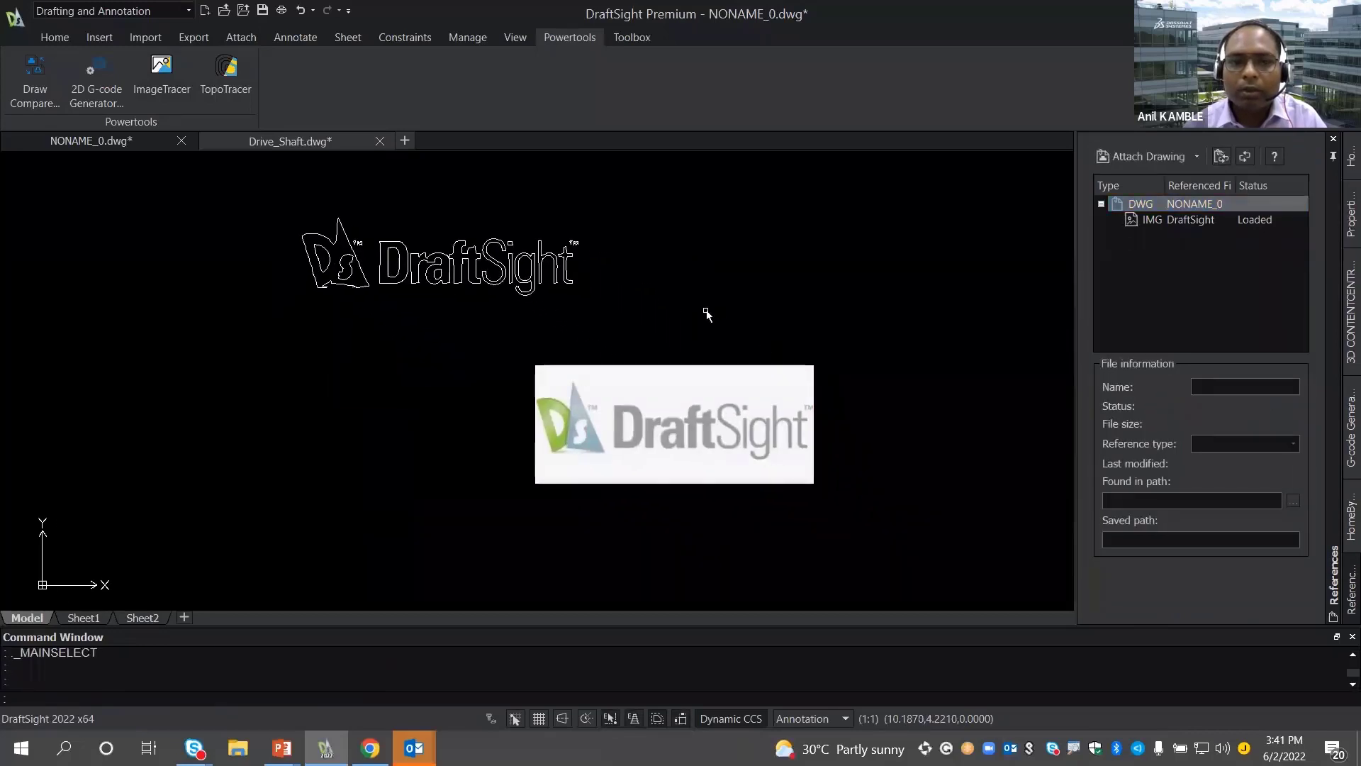
{"action": "middle_click_drag", "start_coordinate": [596, 314], "coordinate": [613, 325]}
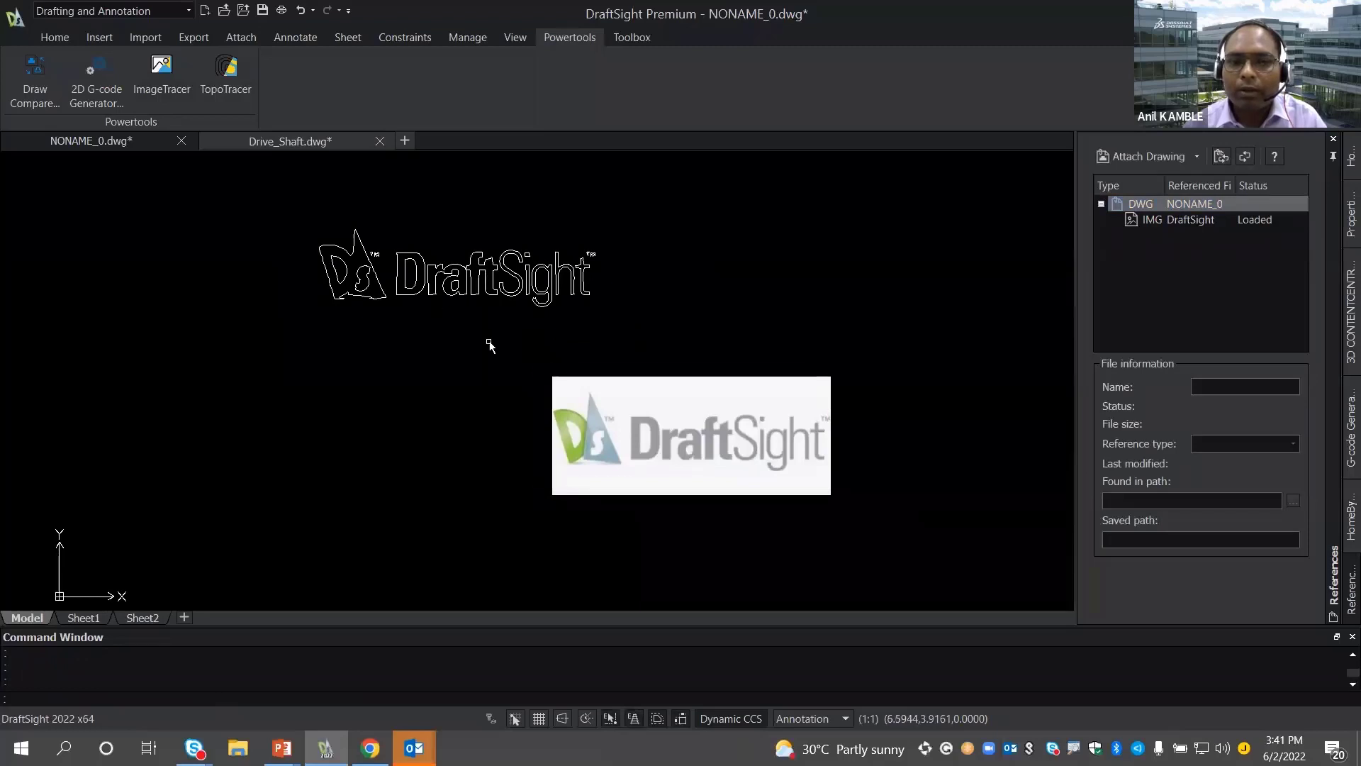
- Detach the DraftSight image reference from the NONAME_0 drawing, keeping only the traced outline
{"action": "left_click", "coordinate": [746, 436]}
{"action": "left_click", "coordinate": [1171, 221]}
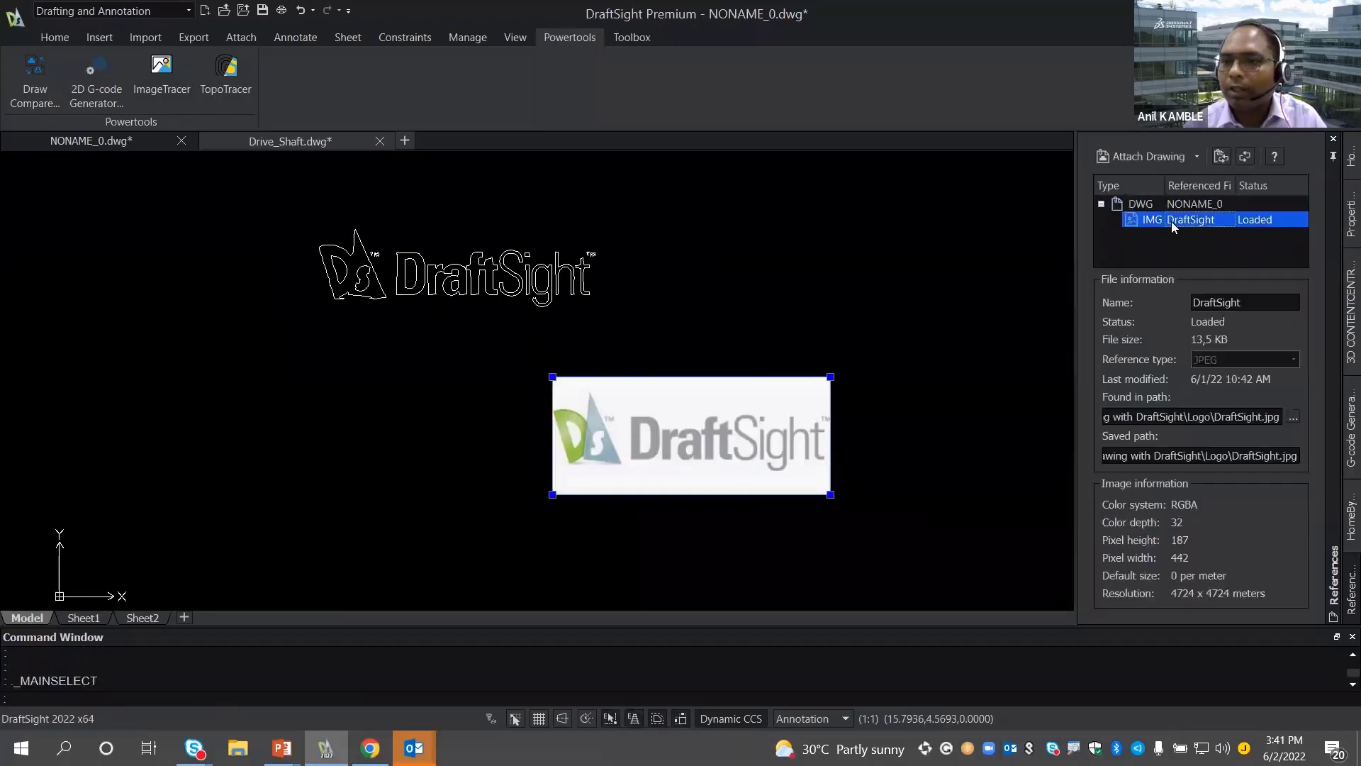
{"action": "right_click", "coordinate": [1171, 221]}
{"action": "left_click", "coordinate": [1220, 284]}
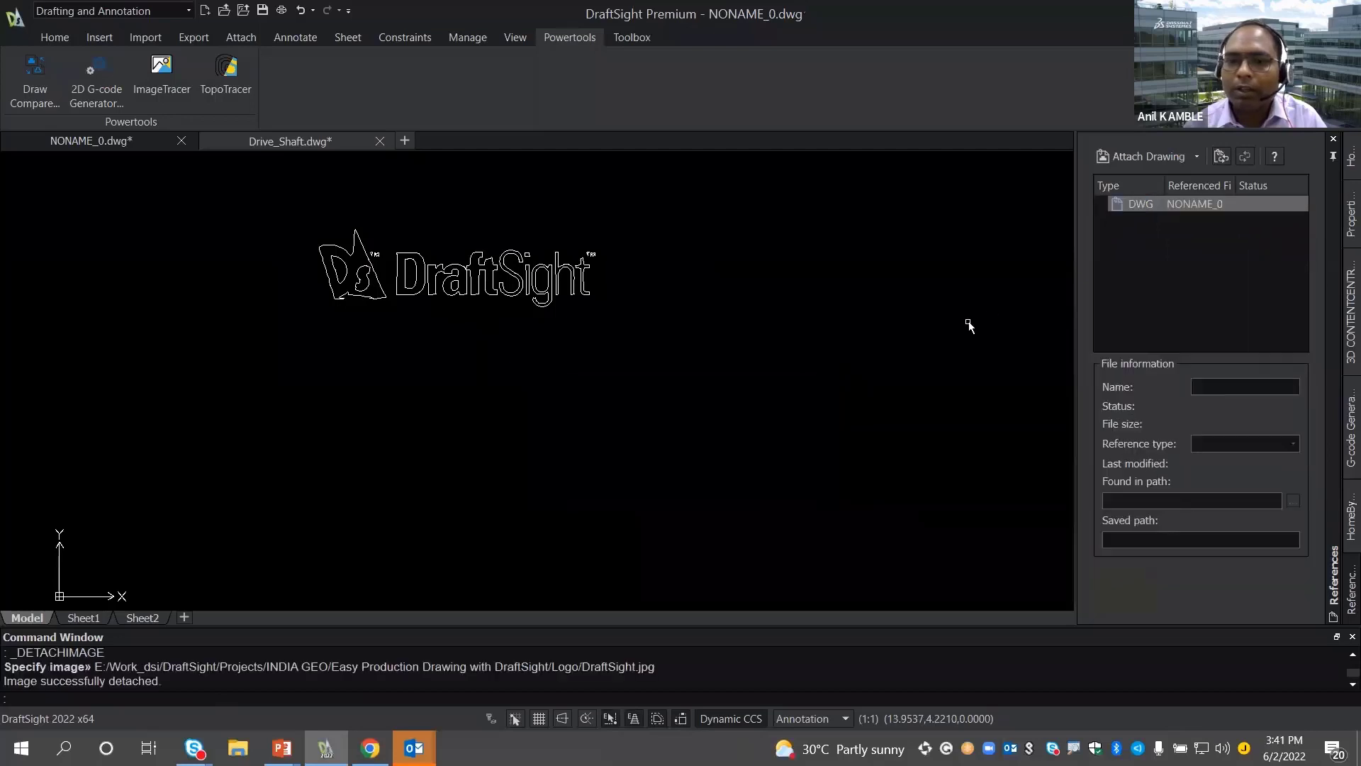
- Select the entire traced logo outline and cut it to the clipboard
{"action": "middle_click_drag", "start_coordinate": [683, 343], "coordinate": [839, 365]}
{"action": "left_click", "coordinate": [839, 365]}
{"action": "left_click", "coordinate": [431, 215]}
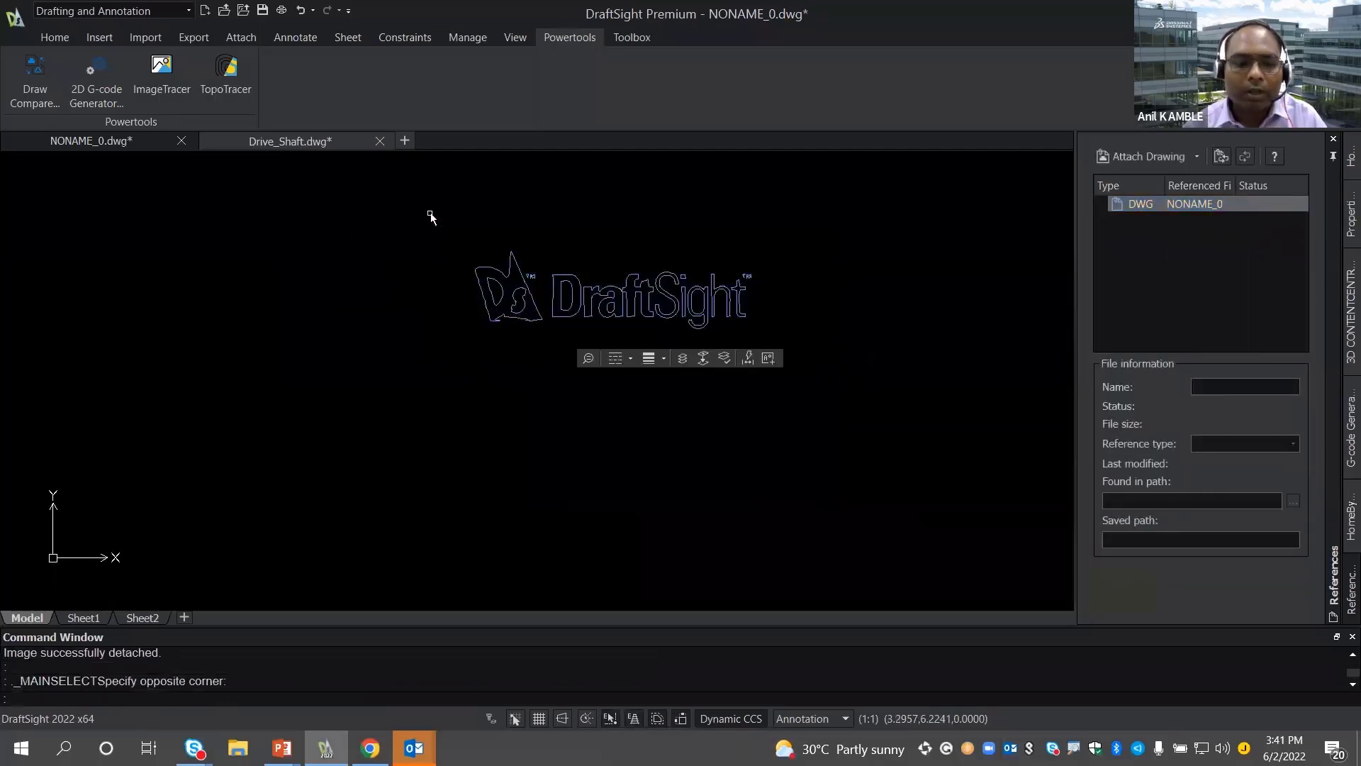
{"action": "key", "text": "Delete"}
- Paste the traced logo into the empty cell above the drawing name in the Drive_Shaft title block
{"action": "left_click", "coordinate": [257, 143]}
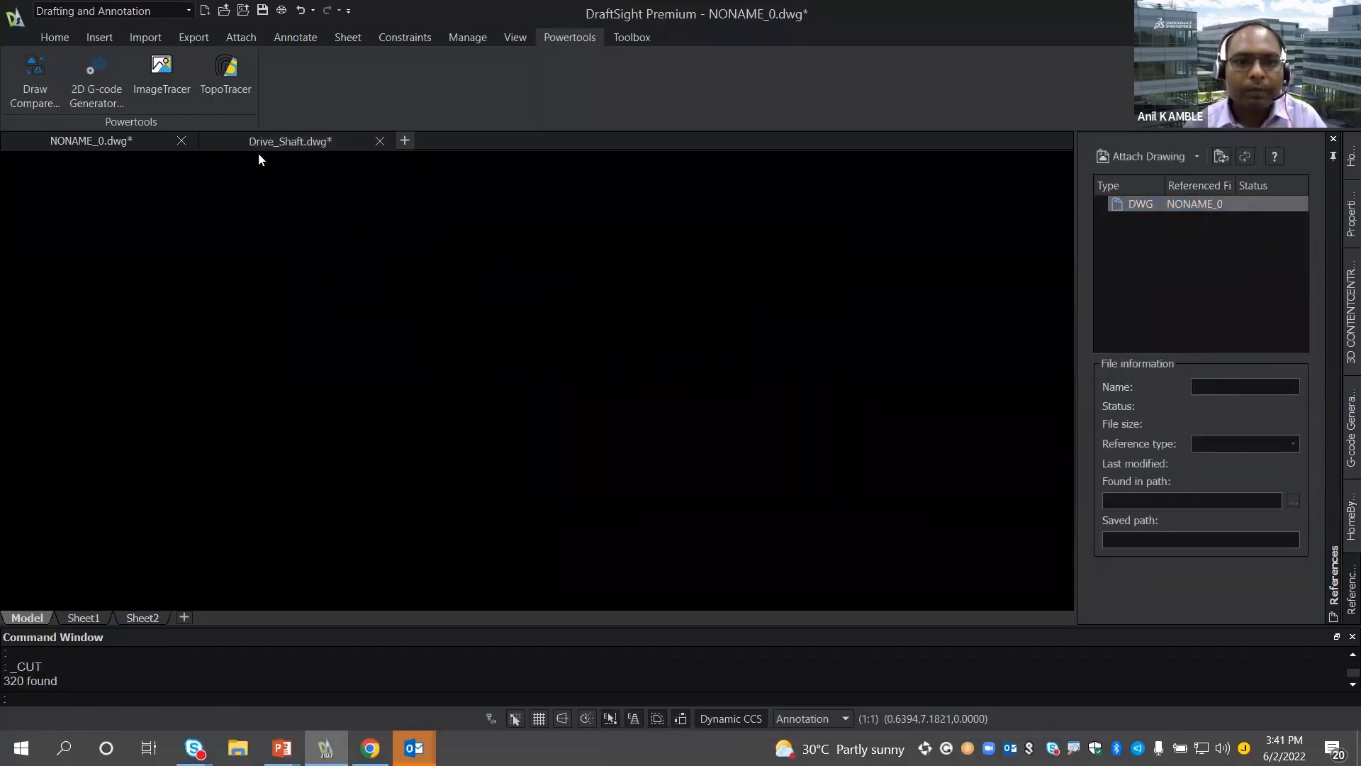
{"action": "key", "text": "ctrl+v"}
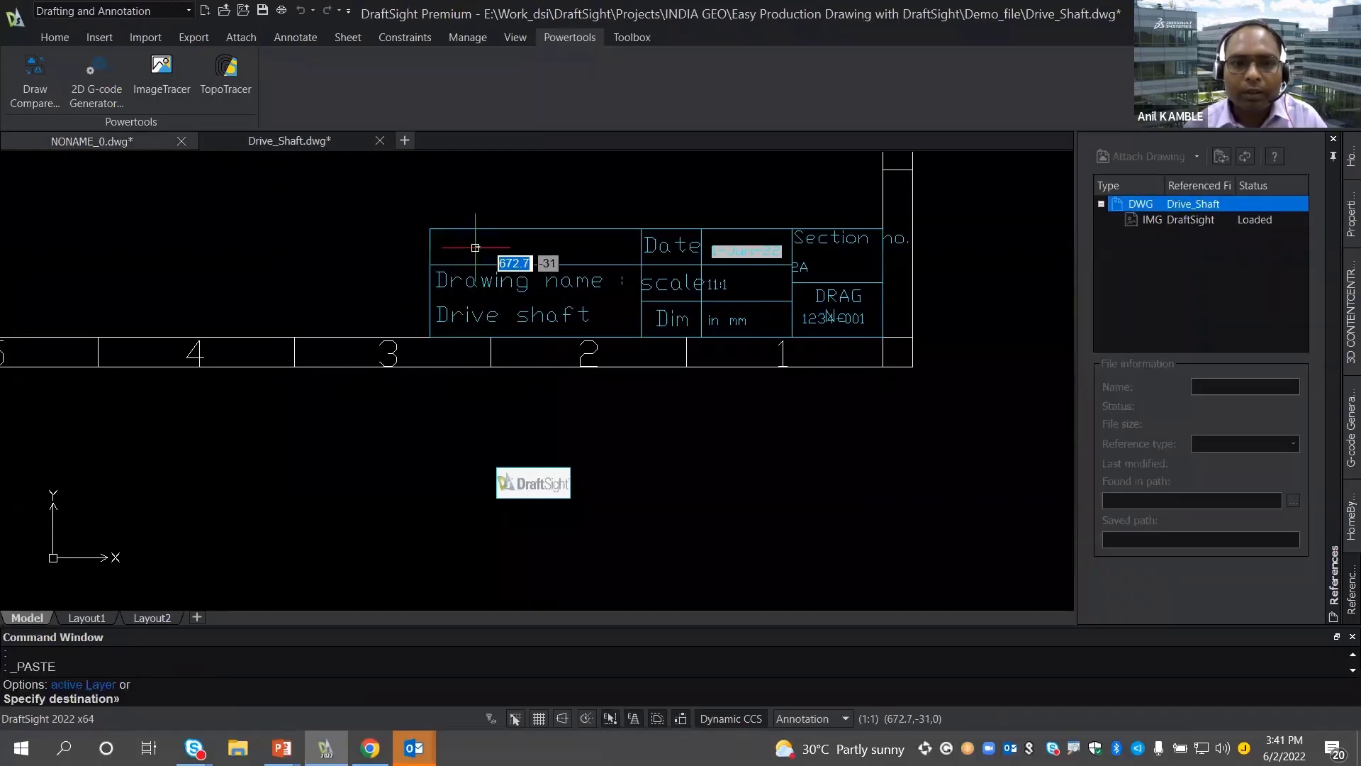
{"action": "scroll", "coordinate": [475, 249], "scroll_direction": "down", "scroll_amount": 2}
{"action": "scroll", "coordinate": [475, 251], "scroll_direction": "up", "scroll_amount": 3}
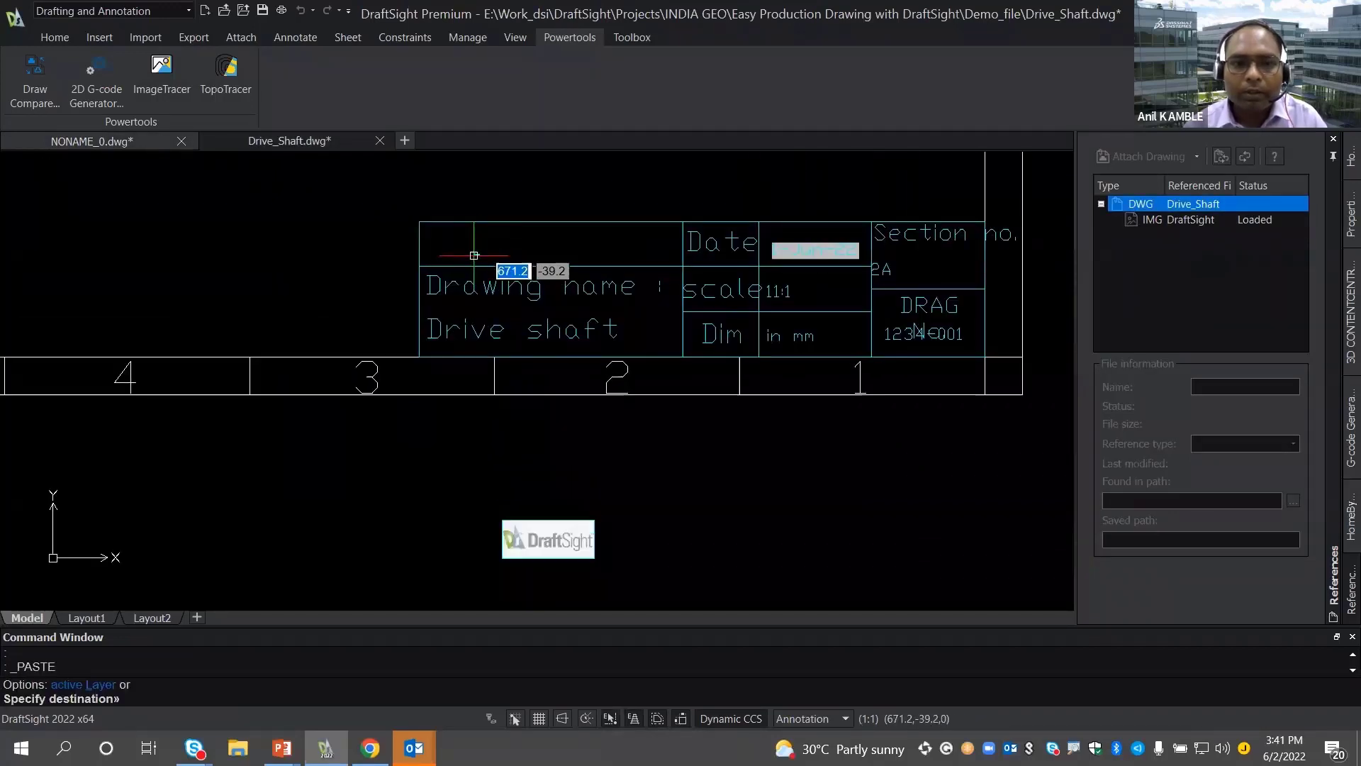
{"action": "left_click", "coordinate": [479, 253]}
- Examine the pasted logo outline up close in the title block and against the whole drawing sheet
{"action": "scroll", "coordinate": [477, 255], "scroll_direction": "up", "scroll_amount": 2}
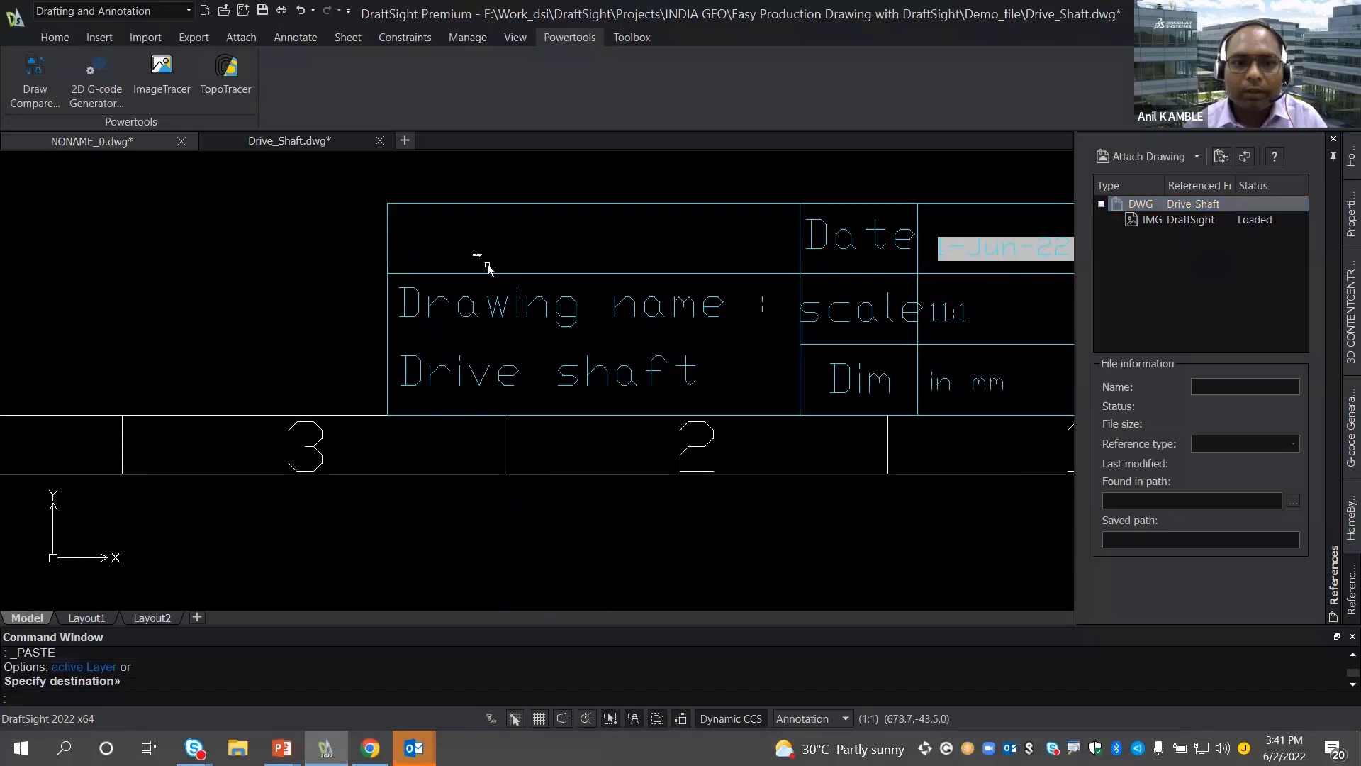
{"action": "scroll", "coordinate": [458, 234], "scroll_direction": "up", "scroll_amount": 8}
{"action": "scroll", "coordinate": [439, 270], "scroll_direction": "up", "scroll_amount": 3}
{"action": "left_click", "coordinate": [461, 312]}
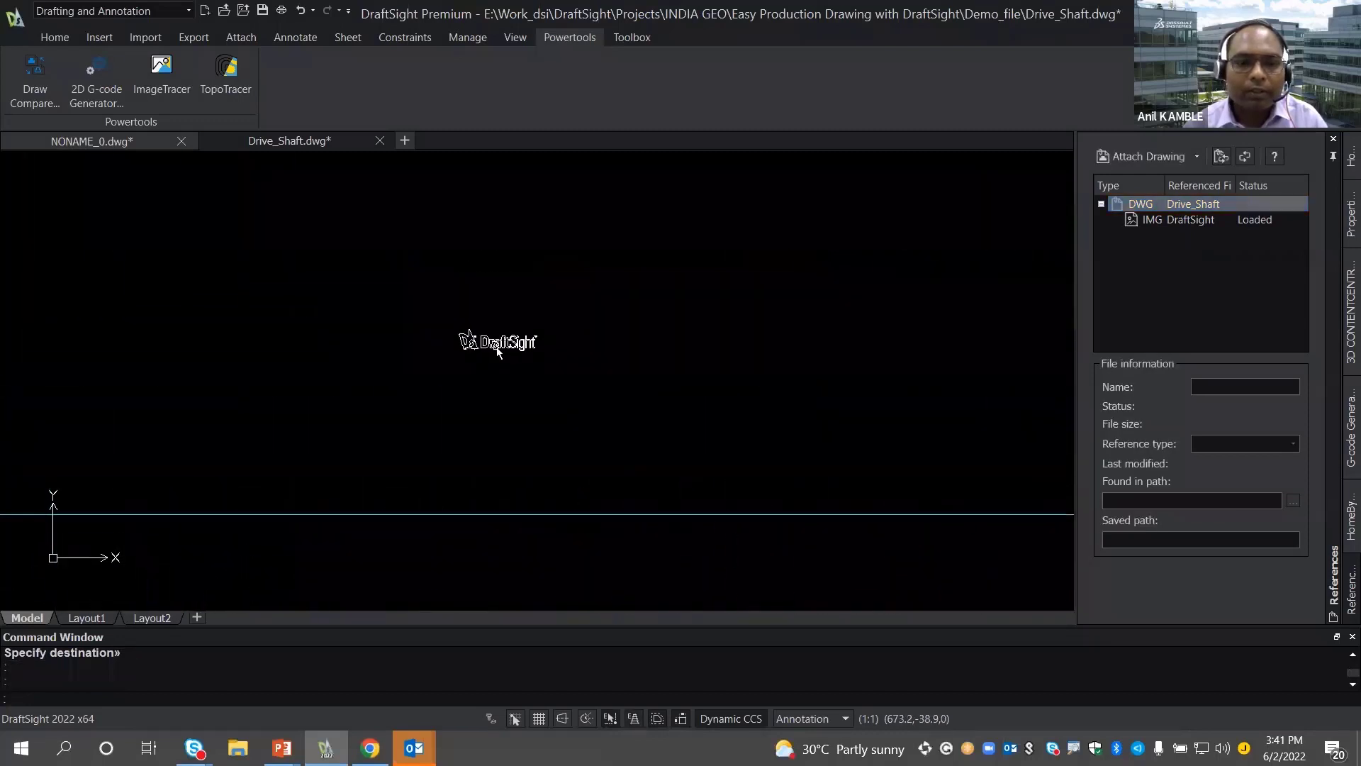
{"action": "scroll", "coordinate": [567, 371], "scroll_direction": "up", "scroll_amount": 2}
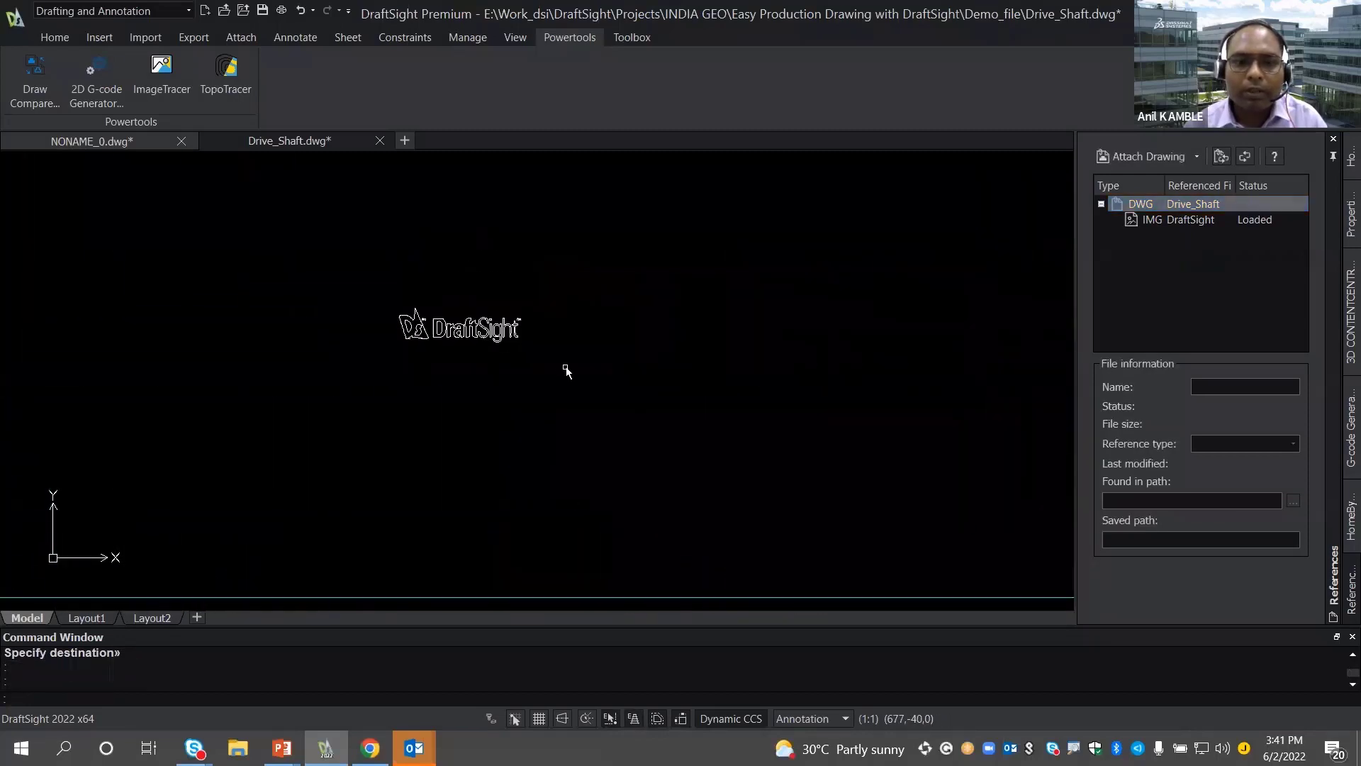
{"action": "scroll", "coordinate": [567, 371], "scroll_direction": "down", "scroll_amount": 1}
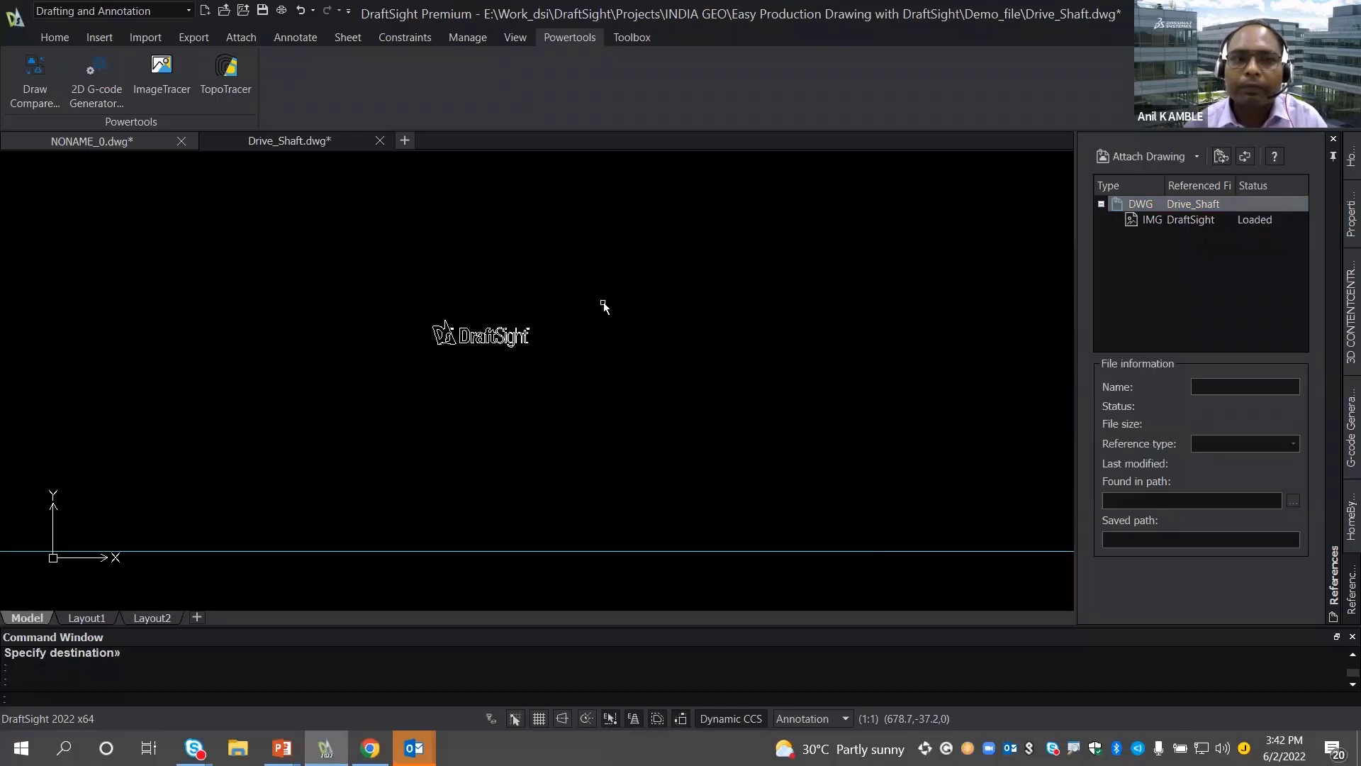
{"action": "scroll", "coordinate": [603, 306], "scroll_direction": "down", "scroll_amount": 10}
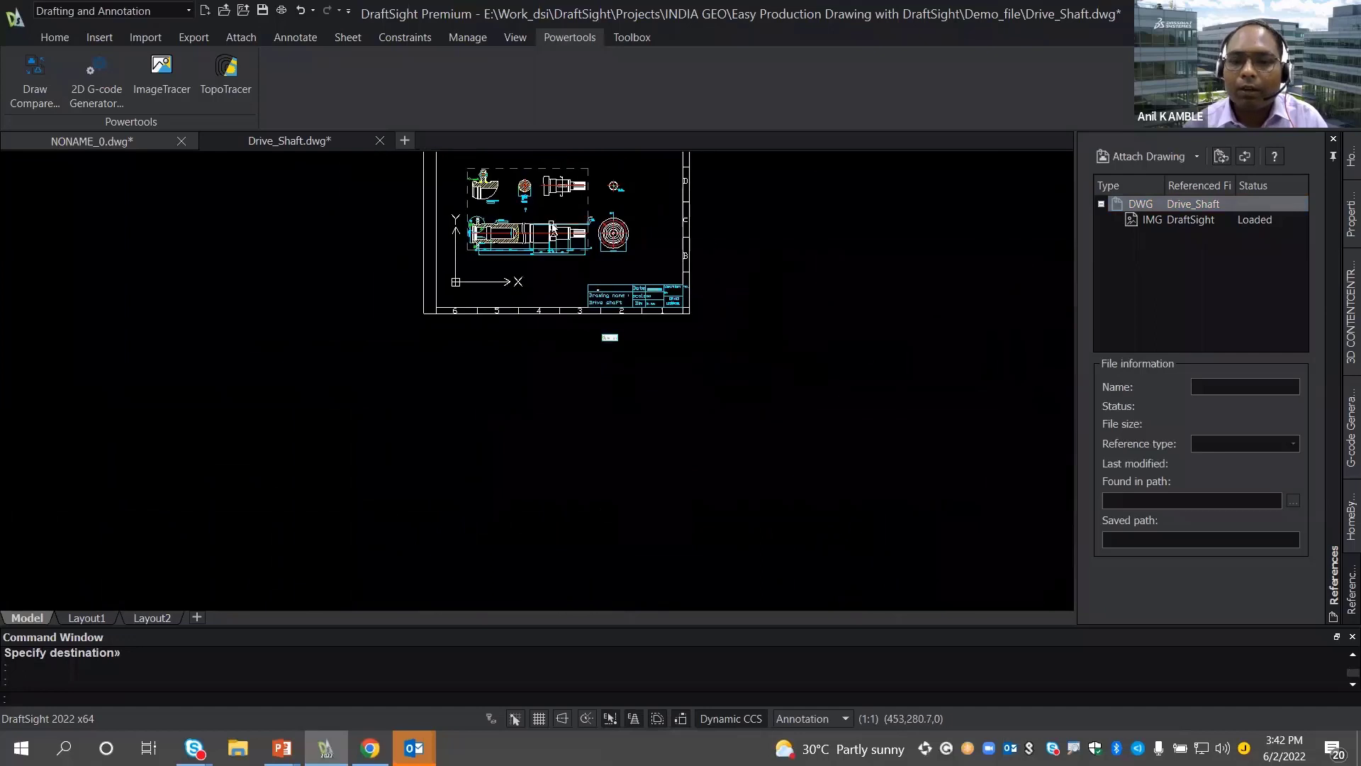
{"action": "middle_click_drag", "start_coordinate": [600, 291], "coordinate": [561, 471]}
{"action": "scroll", "coordinate": [469, 313], "scroll_direction": "down", "scroll_amount": 2}
{"action": "scroll", "coordinate": [469, 313], "scroll_direction": "up", "scroll_amount": 2}
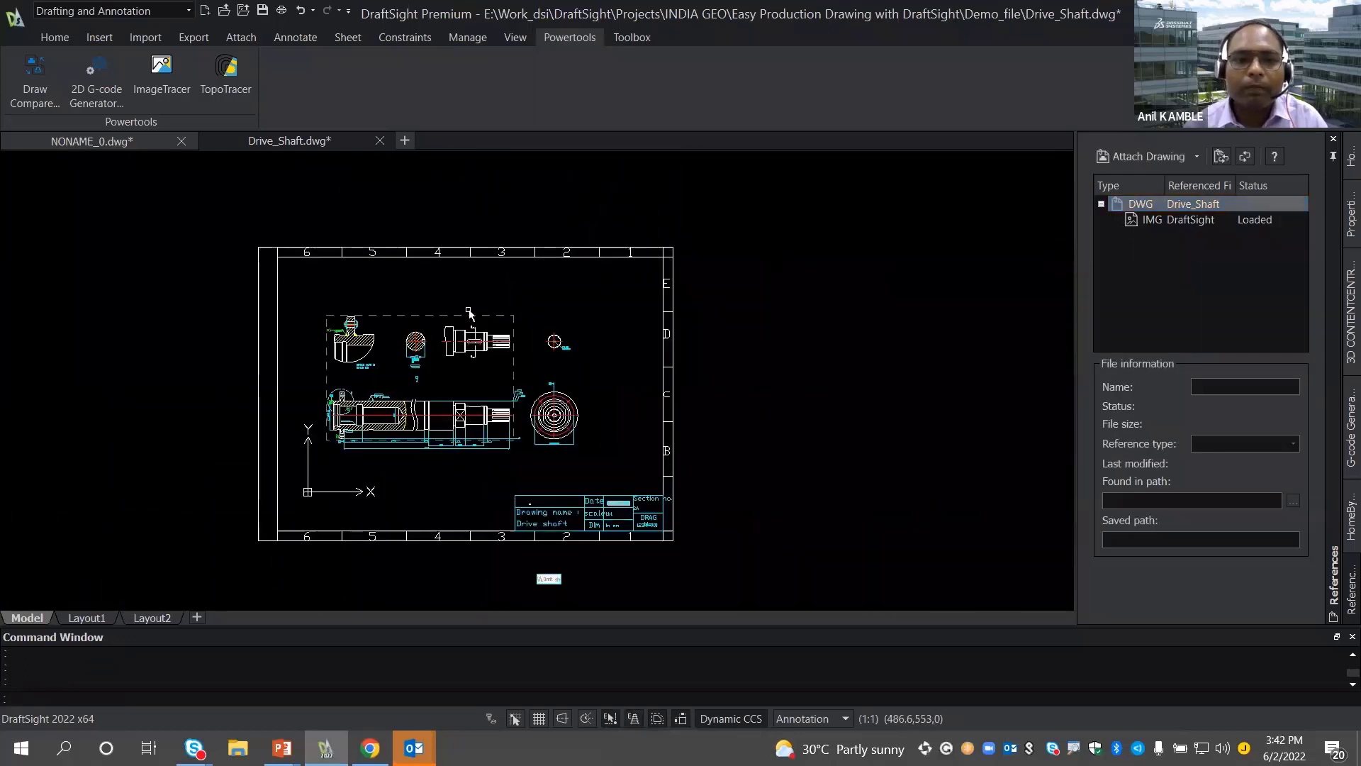
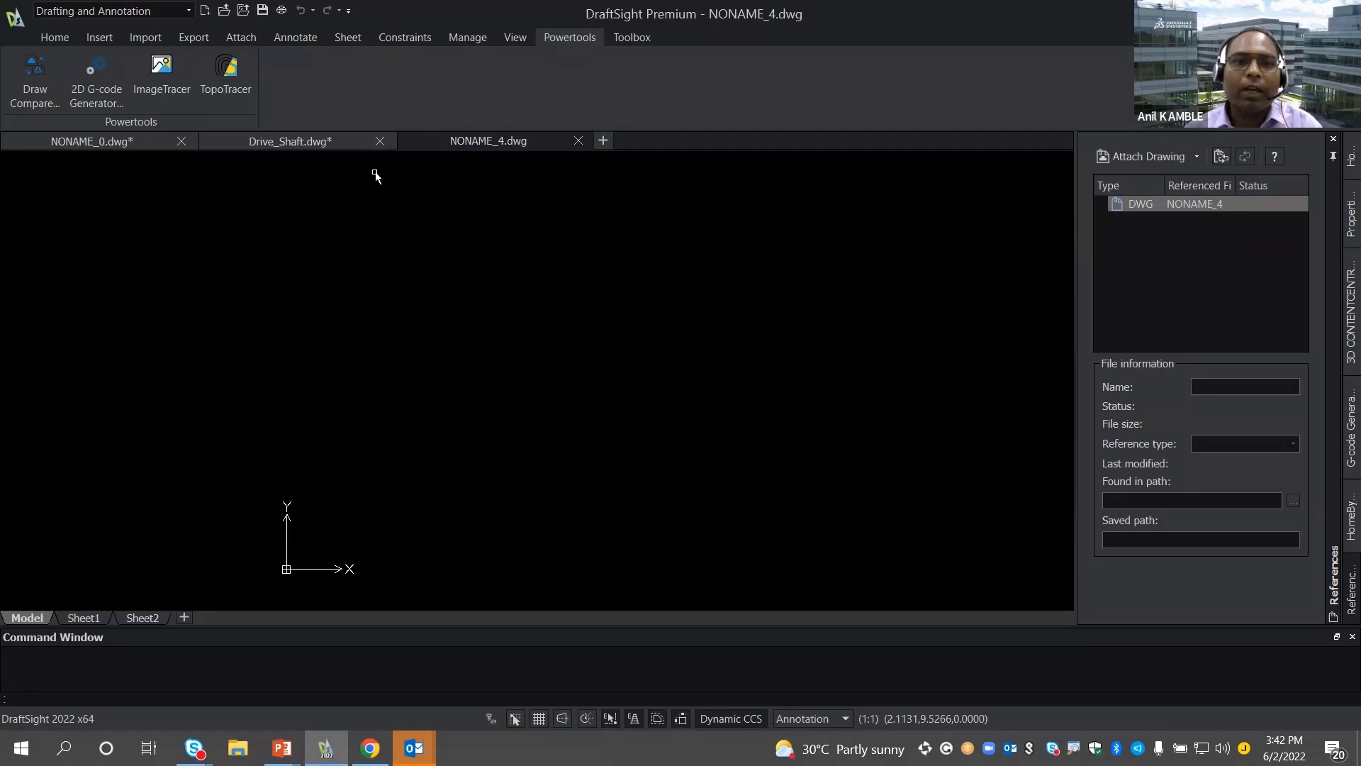
- Import the ACIS model MBD 02996.SAT from the Demo_file folder into the empty NONAME_4 drawing
{"action": "left_click", "coordinate": [145, 38]}
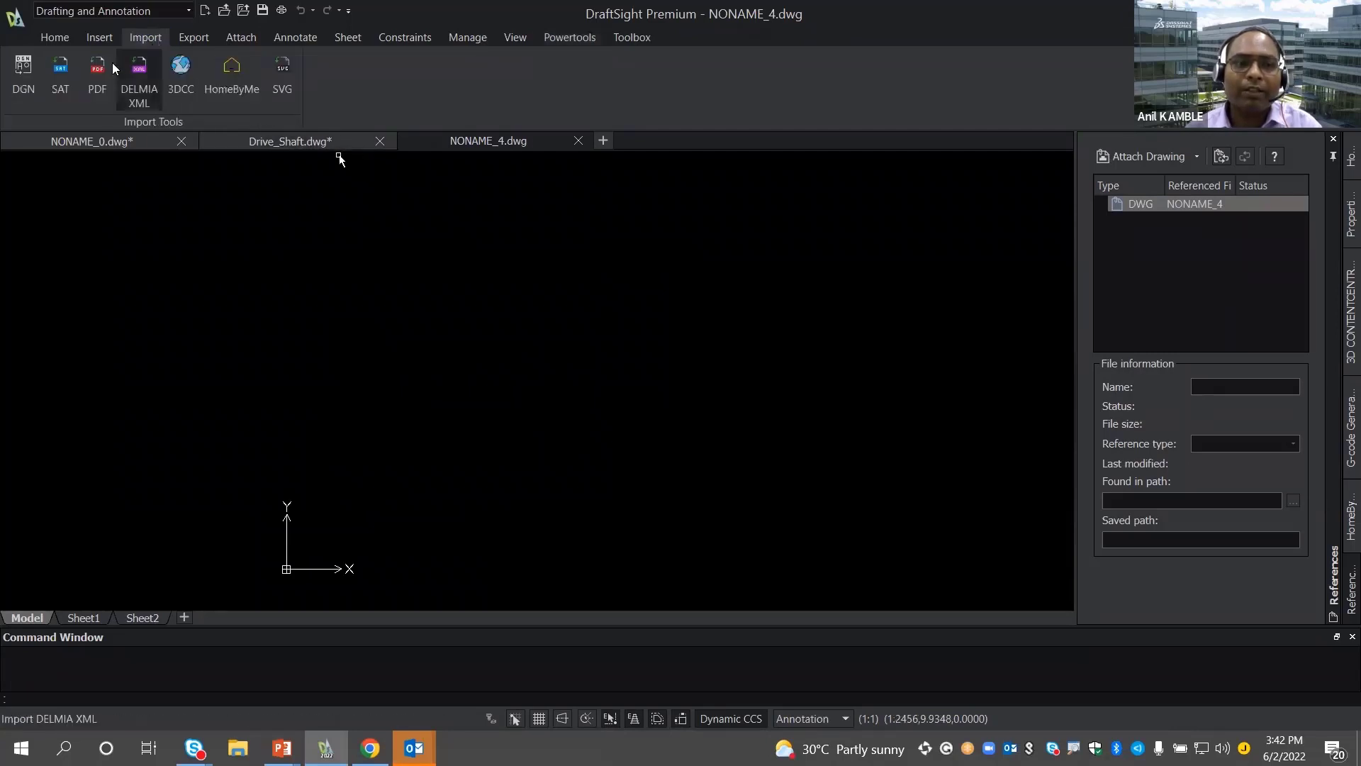
{"action": "left_click", "coordinate": [62, 83]}
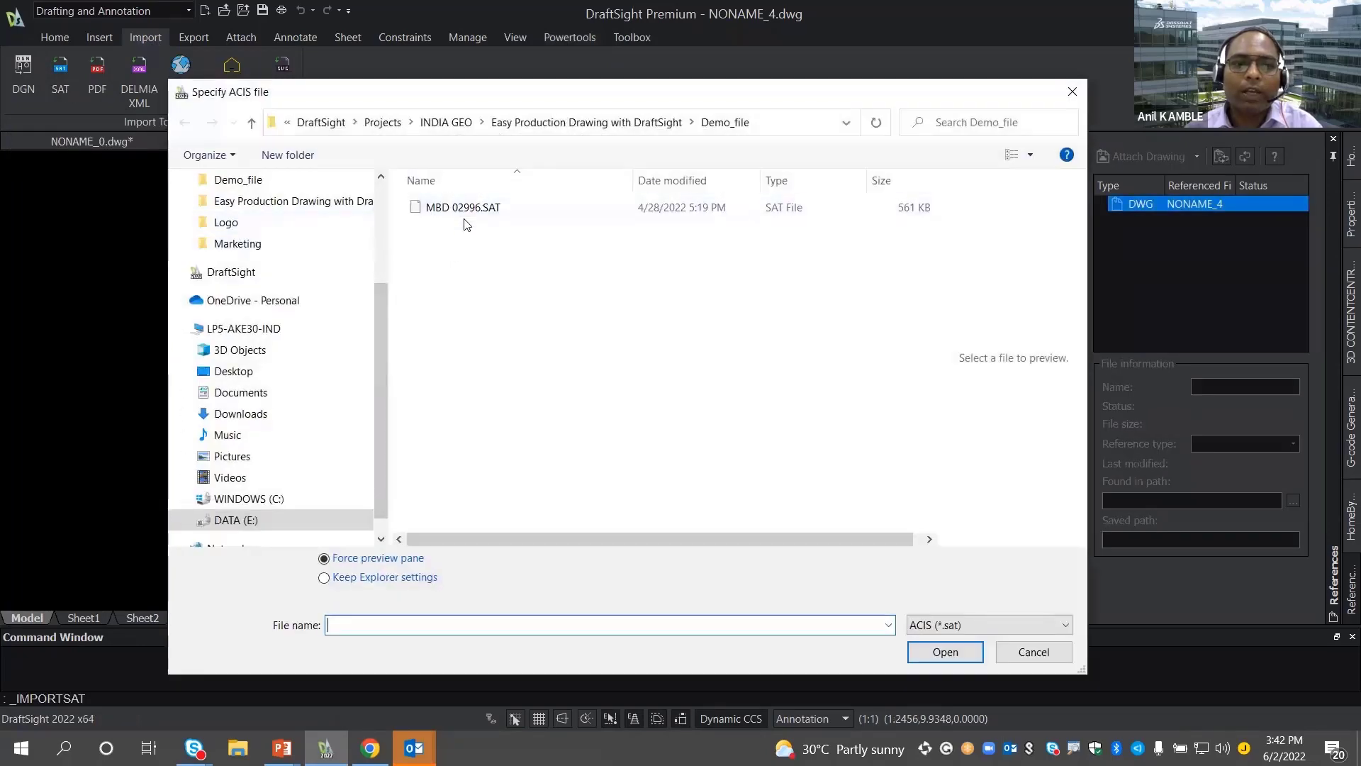
{"action": "left_click", "coordinate": [465, 210]}
{"action": "left_click", "coordinate": [937, 661]}
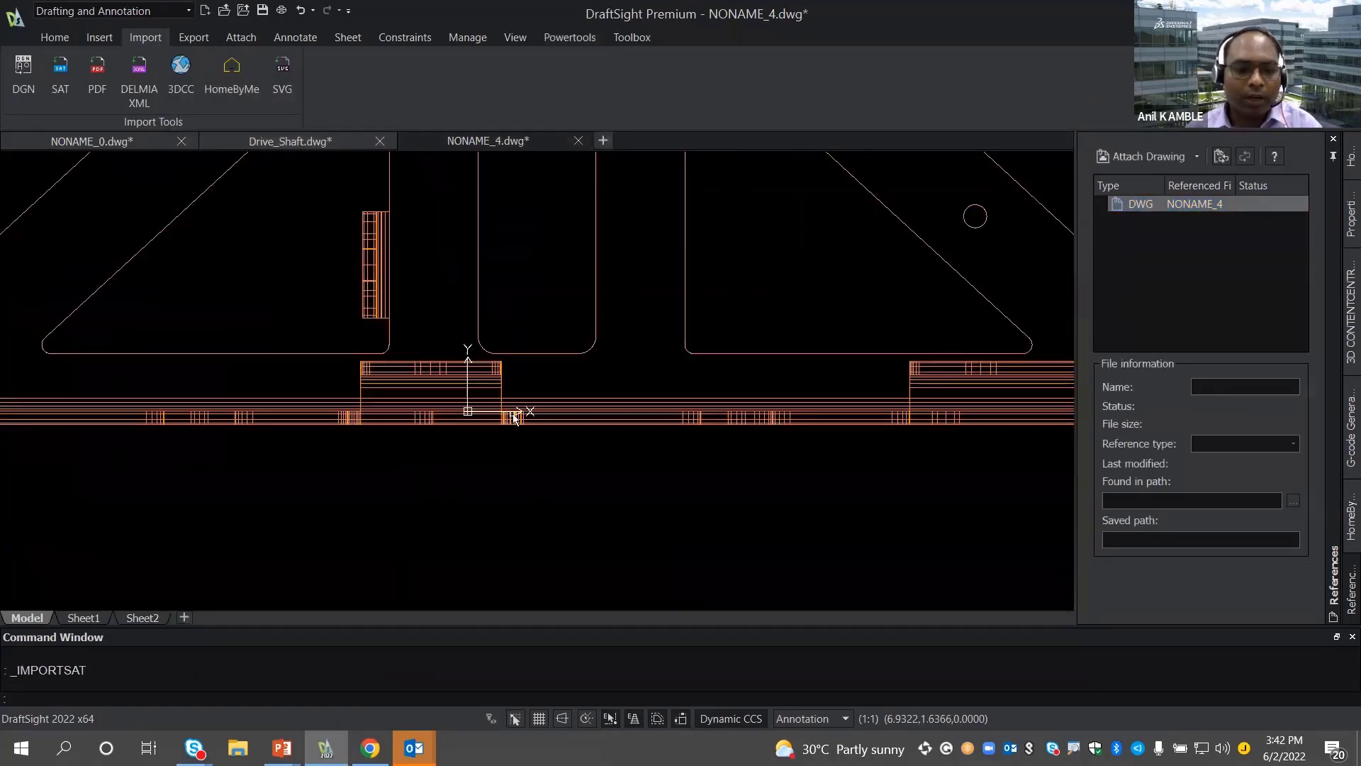
- Display the imported 3D bracket model with Flat shading and inspect it from several angles
{"action": "middle_click_drag", "start_coordinate": [551, 501], "coordinate": [616, 363], "text": "shift"}
{"action": "scroll", "coordinate": [615, 363], "scroll_direction": "down", "scroll_amount": 6}
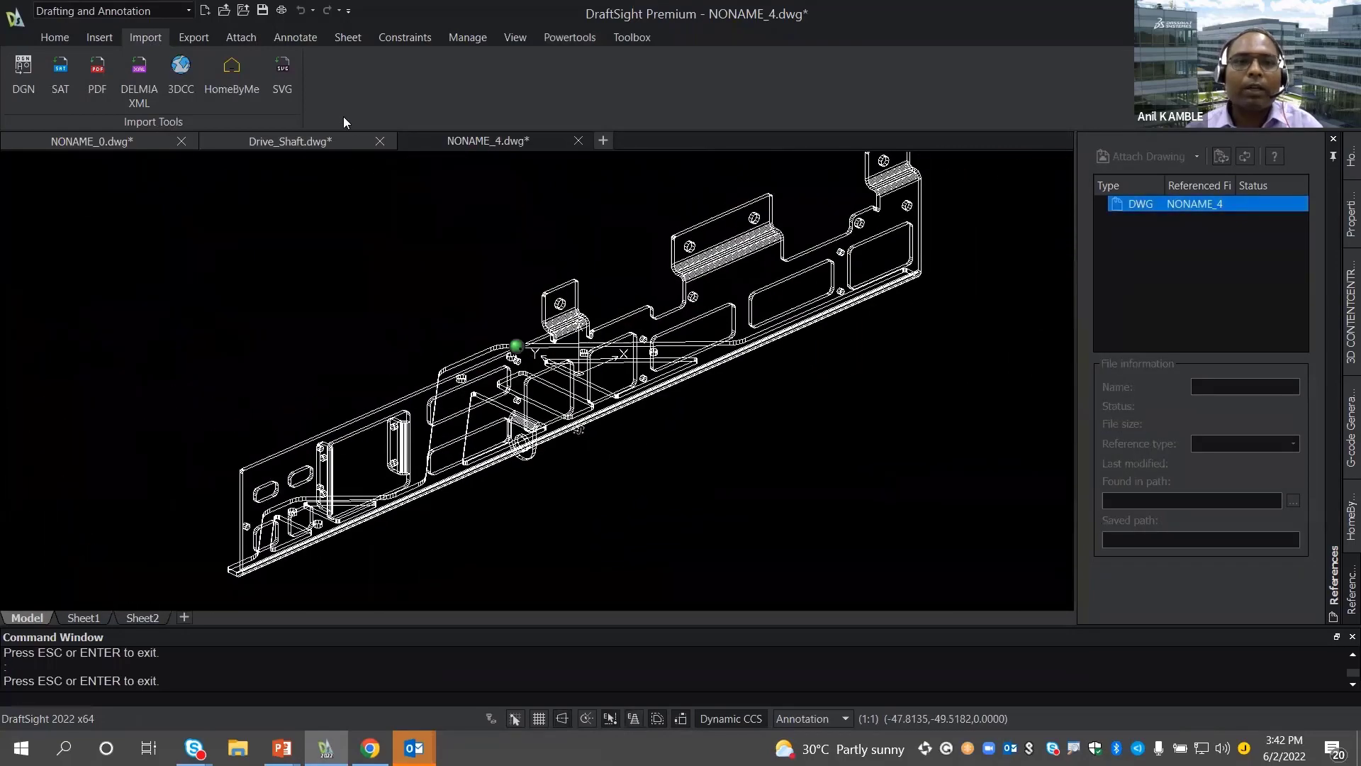
{"action": "left_click", "coordinate": [516, 37]}
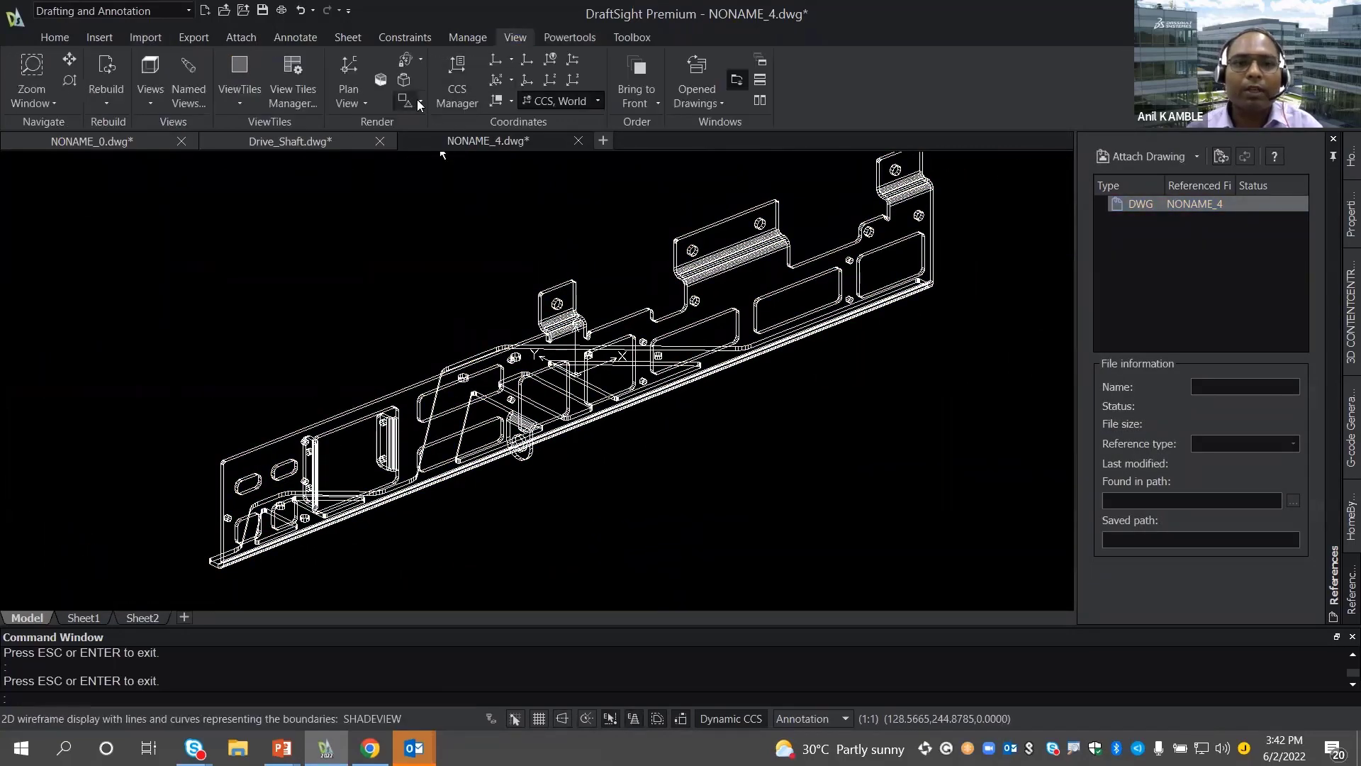
{"action": "left_click", "coordinate": [412, 106]}
{"action": "left_click", "coordinate": [426, 176]}
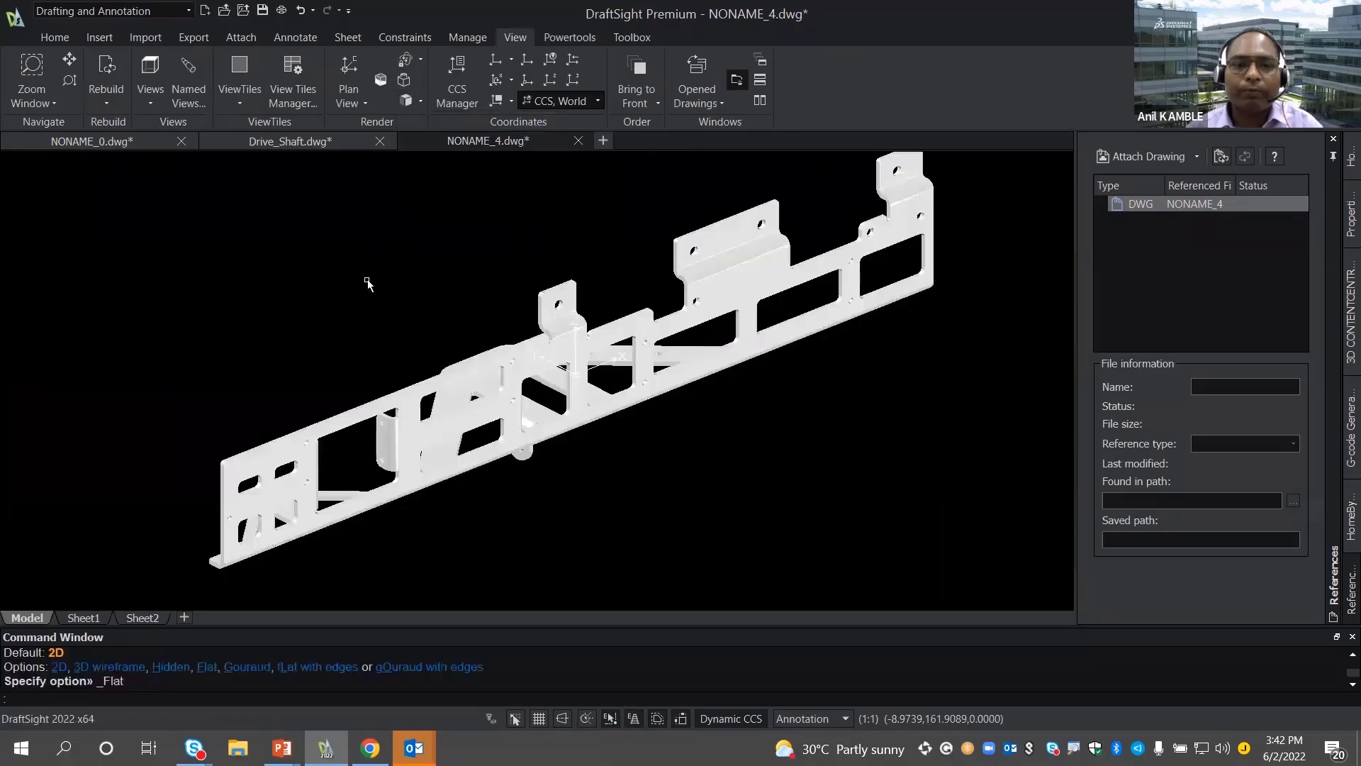
{"action": "left_click_drag", "start_coordinate": [359, 292], "coordinate": [460, 253]}
{"action": "left_click_drag", "start_coordinate": [445, 227], "coordinate": [425, 267]}
{"action": "key", "text": "Escape"}
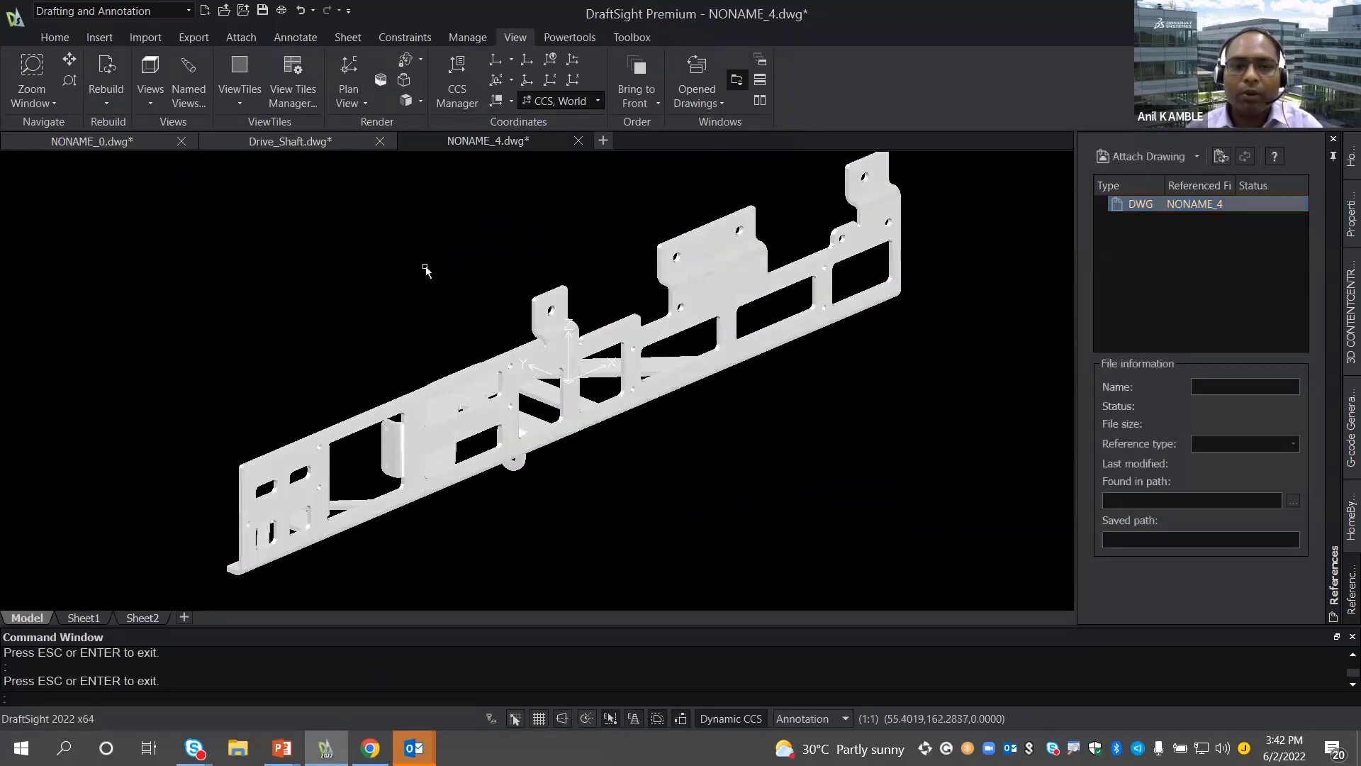
{"action": "mouse_move", "coordinate": [426, 267]}
{"action": "middle_mouse_down", "text": "shift"}
{"action": "mouse_move", "coordinate": [412, 262]}
{"action": "mouse_move", "coordinate": [413, 289]}
{"action": "mouse_move", "coordinate": [407, 275]}
{"action": "middle_mouse_up", "text": "shift"}
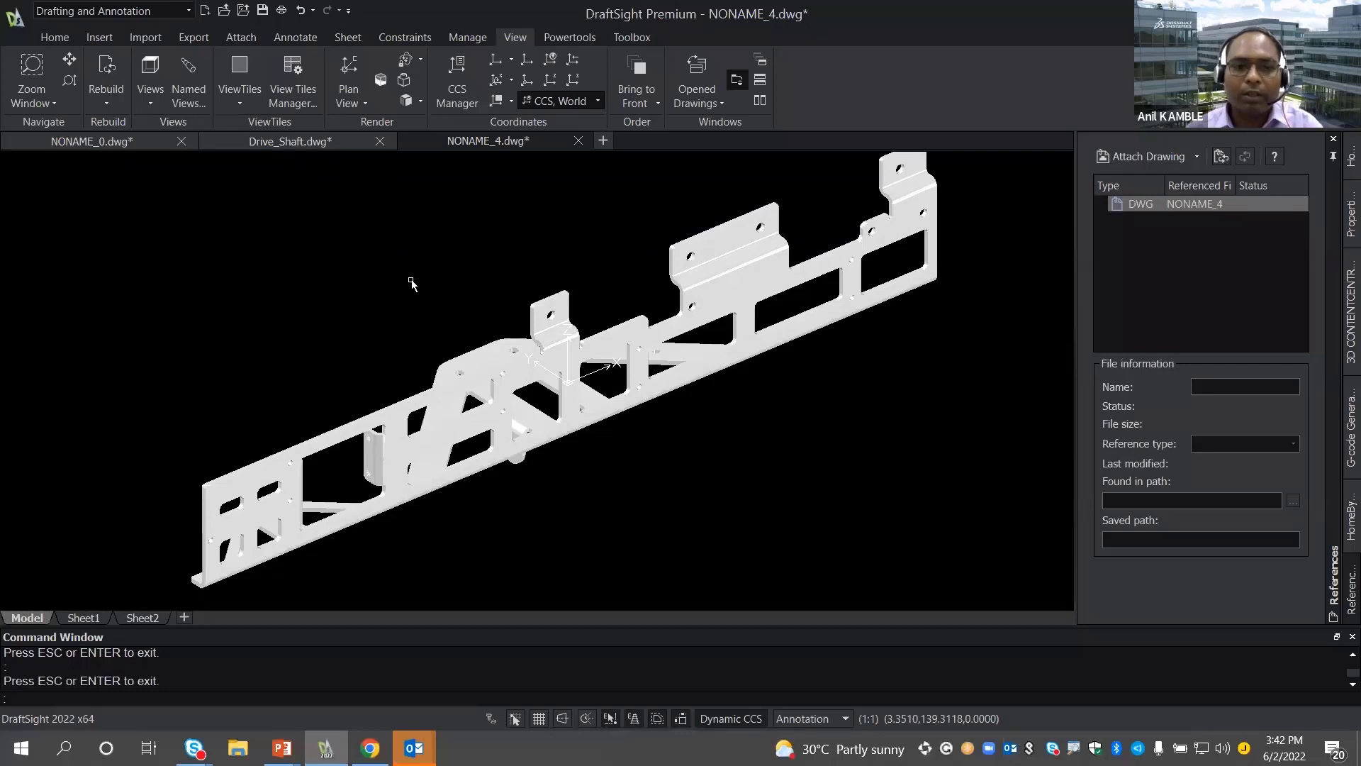
{"action": "middle_click_drag", "start_coordinate": [426, 295], "coordinate": [393, 291], "text": "shift"}
- Switch to the 3D Modeling workspace and set the bracket model to the Top view
{"action": "left_click", "coordinate": [129, 13]}
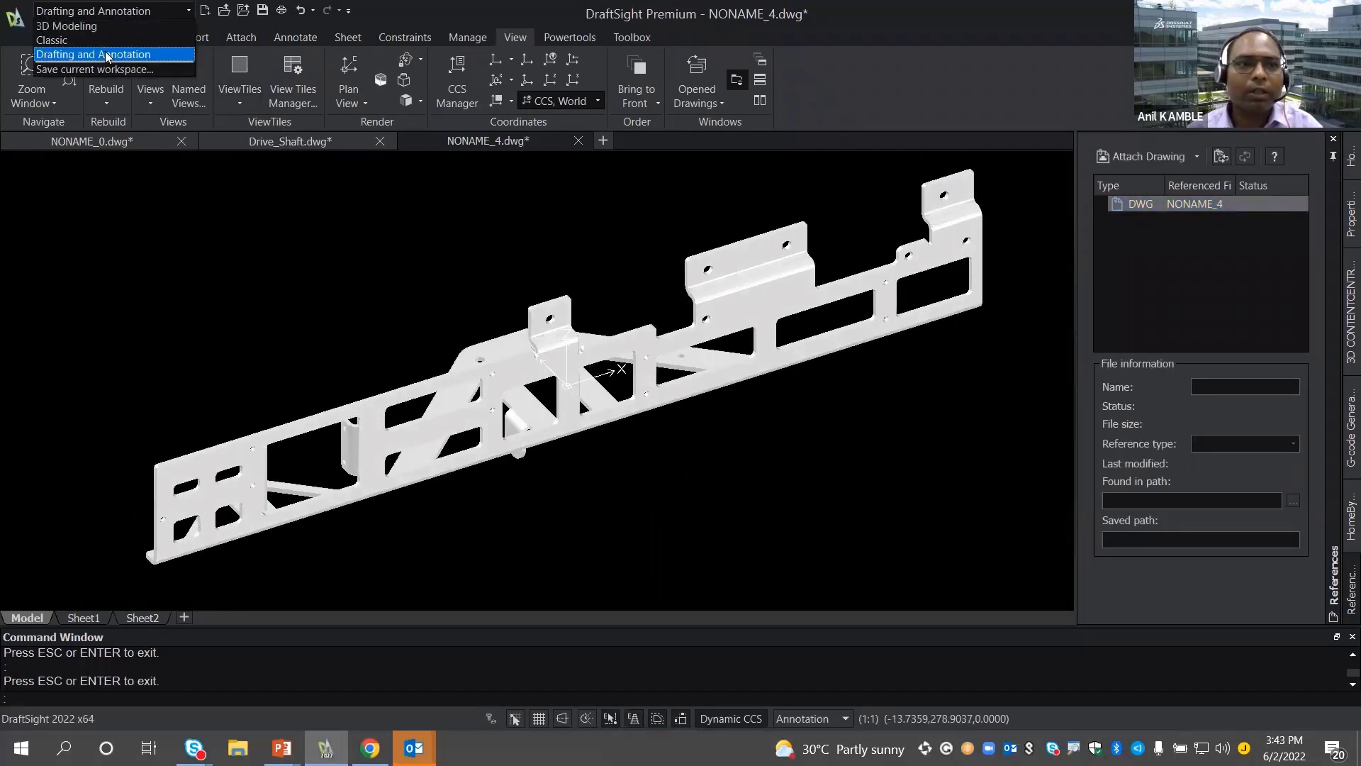
{"action": "left_click", "coordinate": [67, 26]}
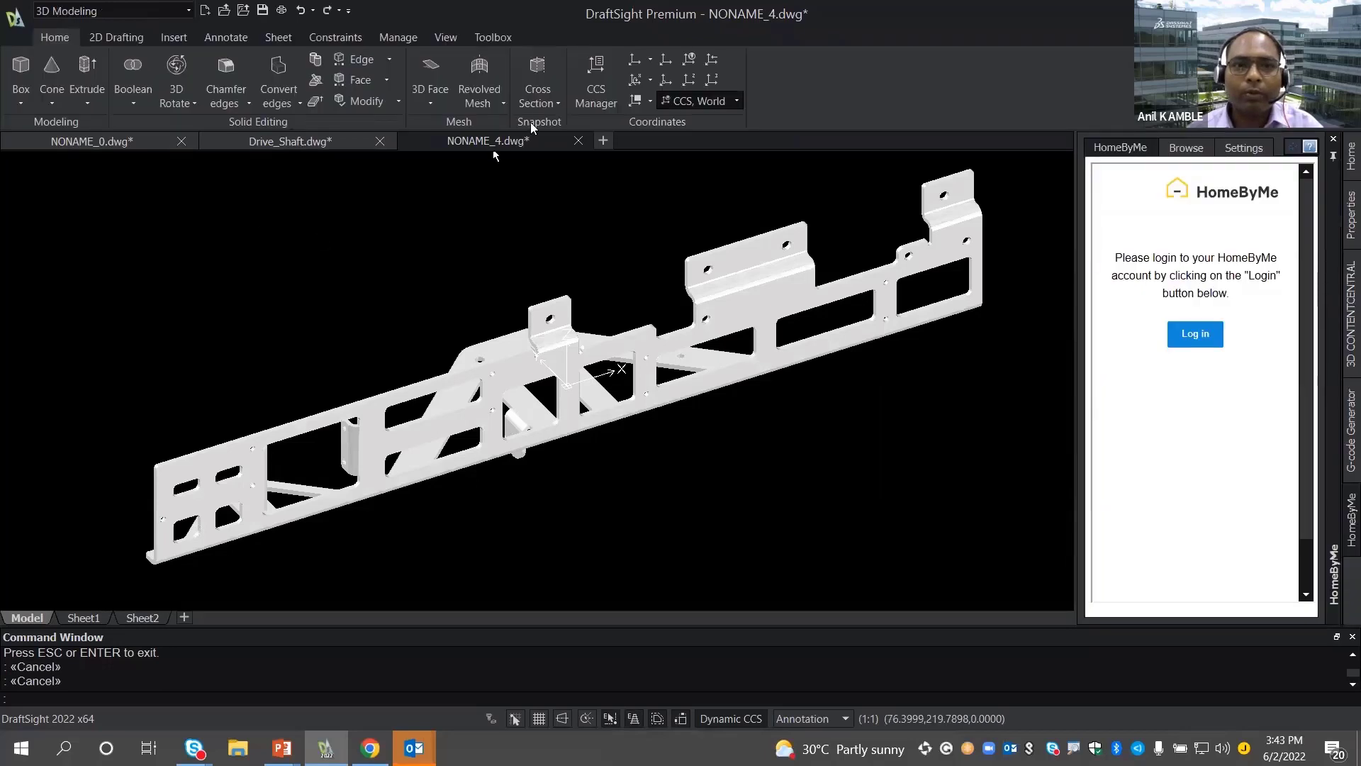
{"action": "left_click", "coordinate": [446, 36]}
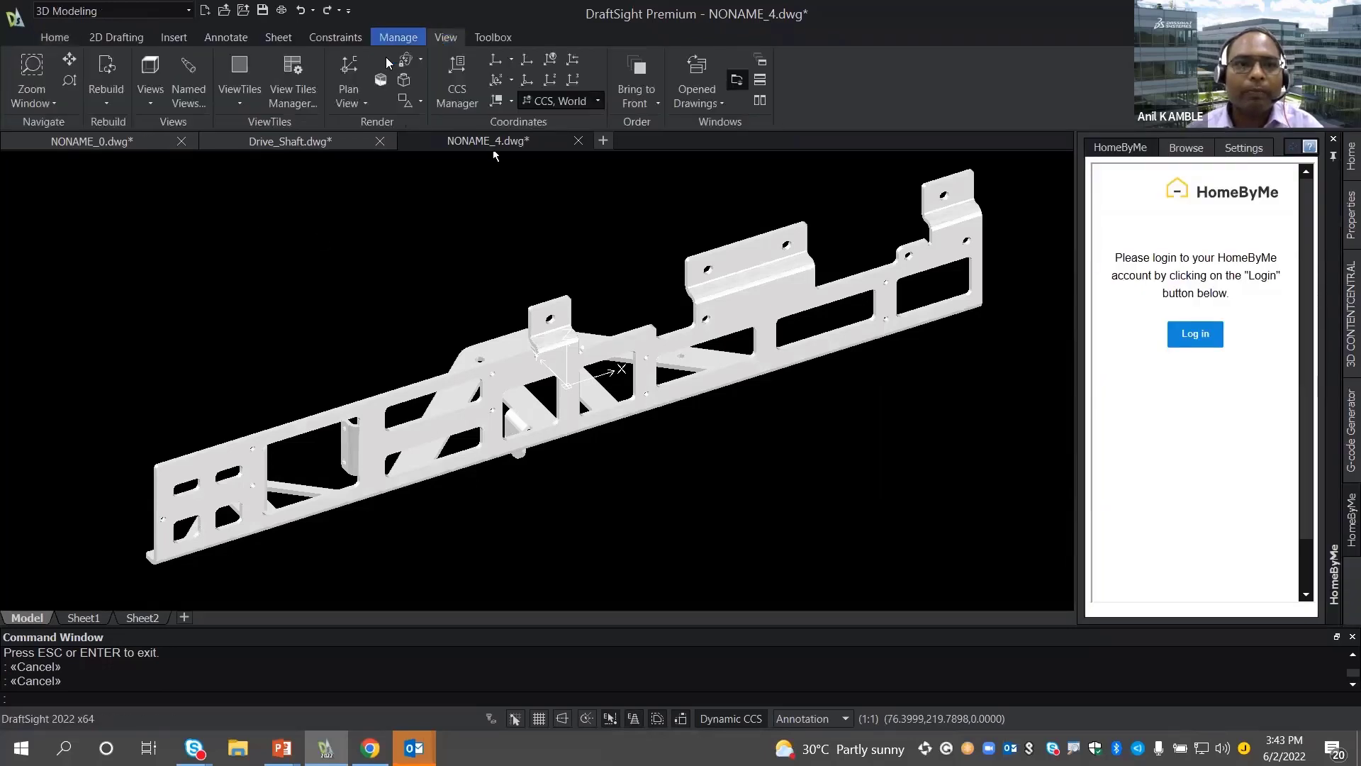
{"action": "left_click", "coordinate": [155, 105]}
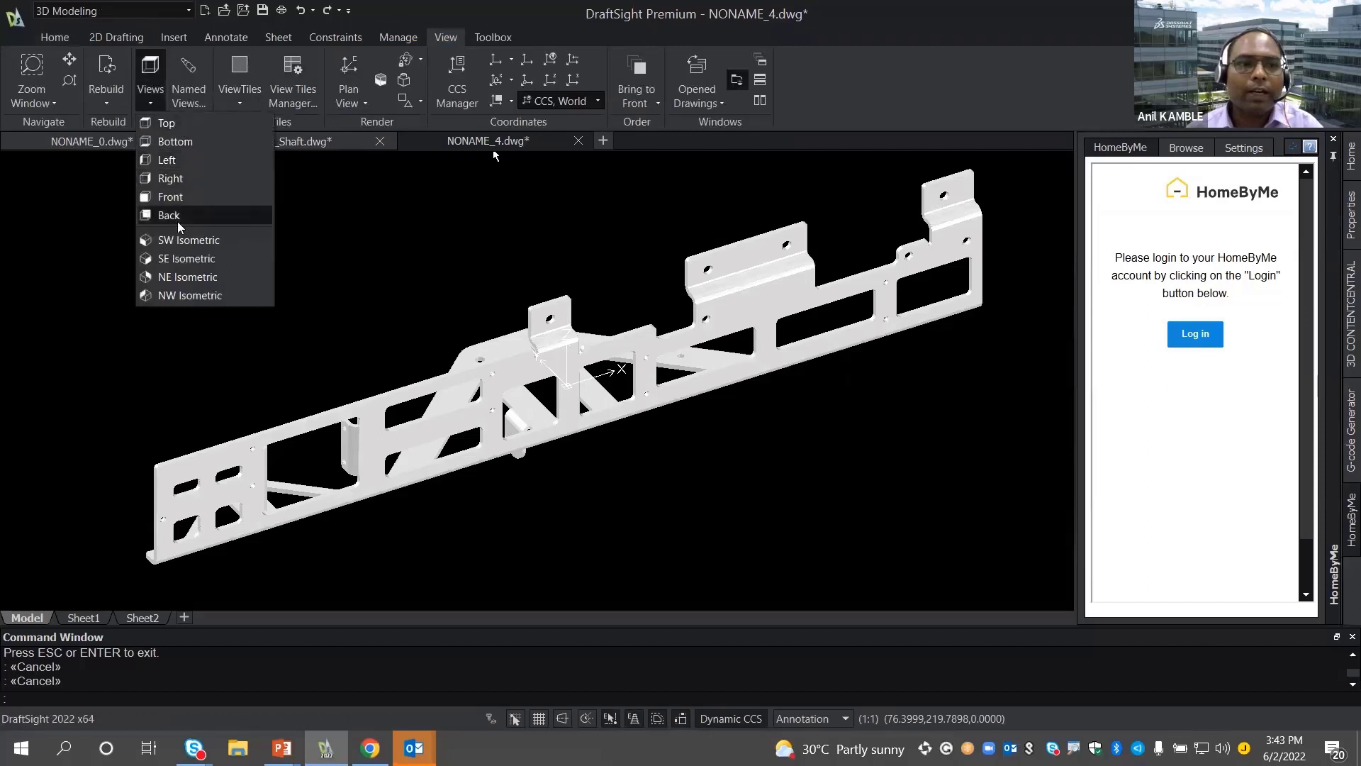
{"action": "left_click", "coordinate": [169, 123]}
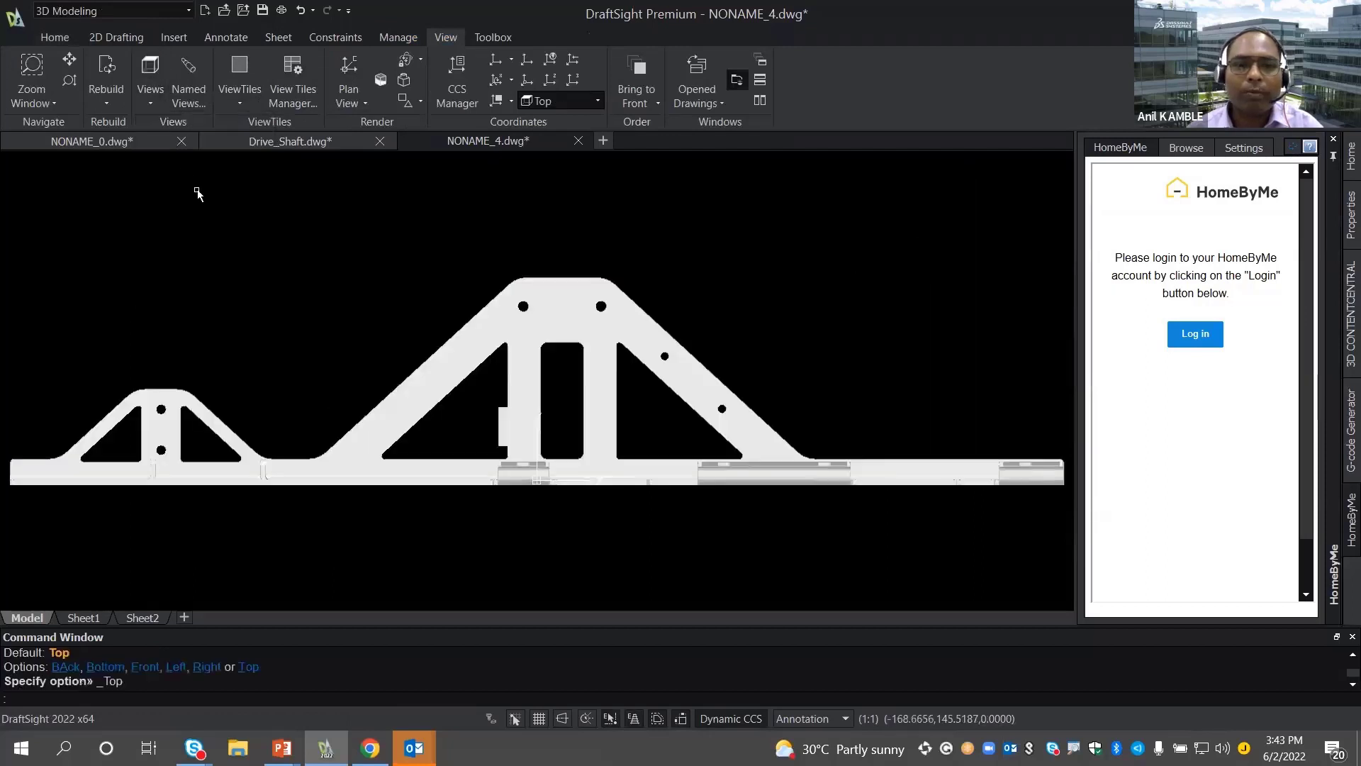
{"action": "scroll", "coordinate": [241, 229], "scroll_direction": "up", "scroll_amount": 1}
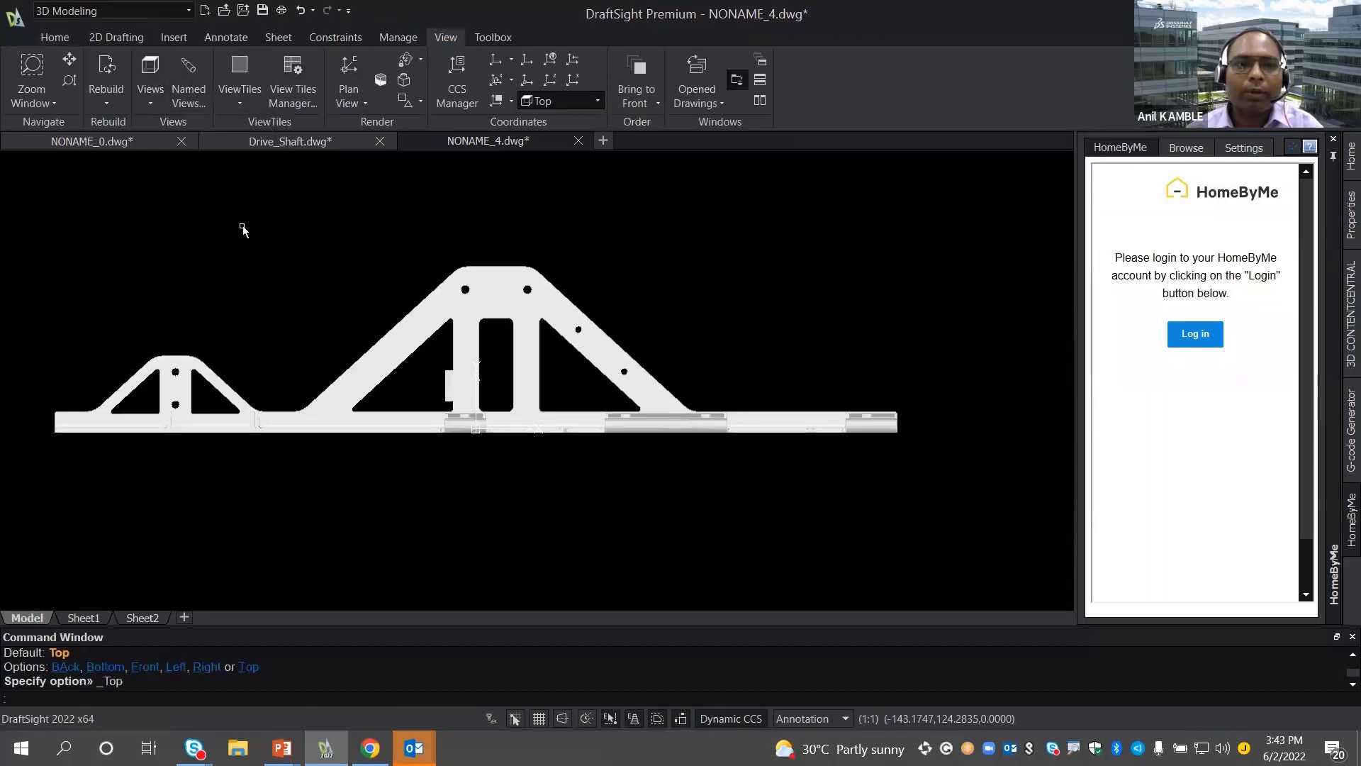
- Start a Make Flat Snapshot of the bracket's top view with Export to file as its target
{"action": "left_click", "coordinate": [63, 39]}
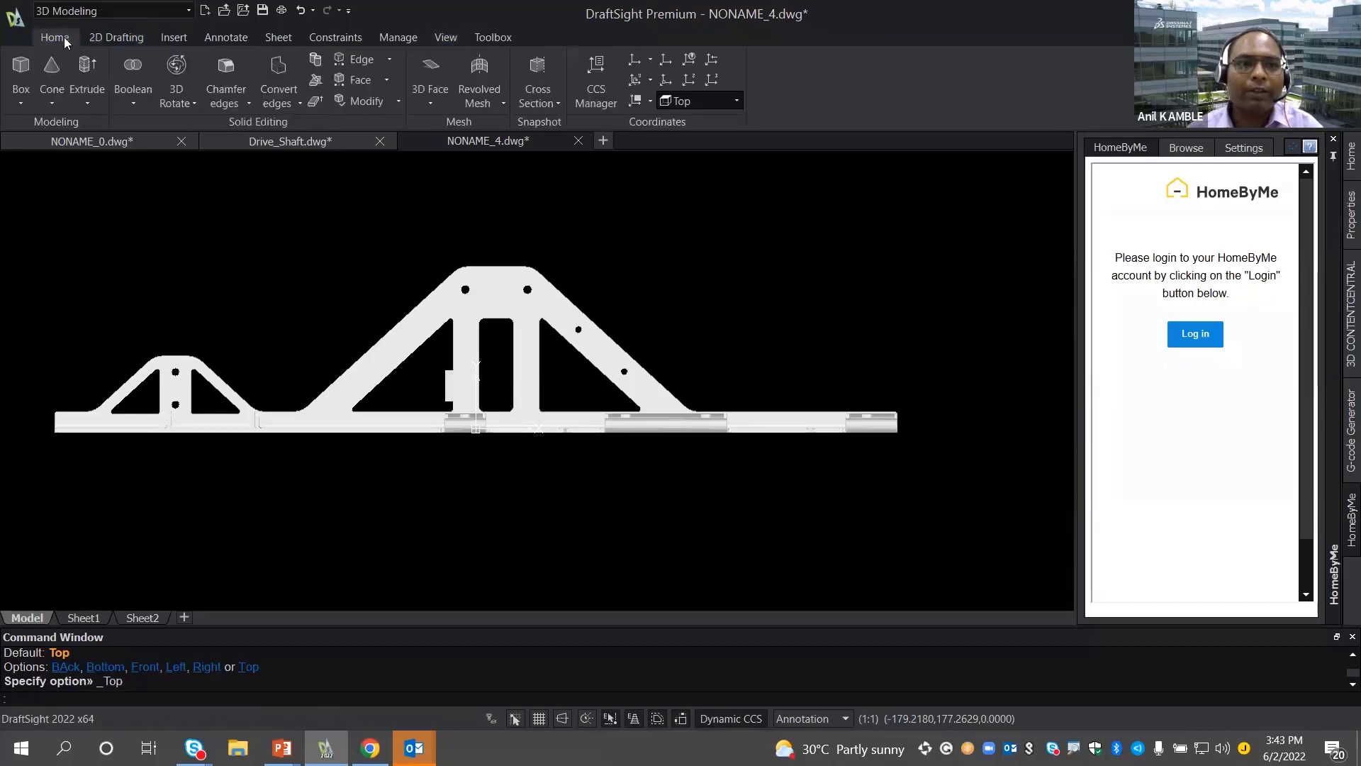
{"action": "left_click", "coordinate": [547, 107]}
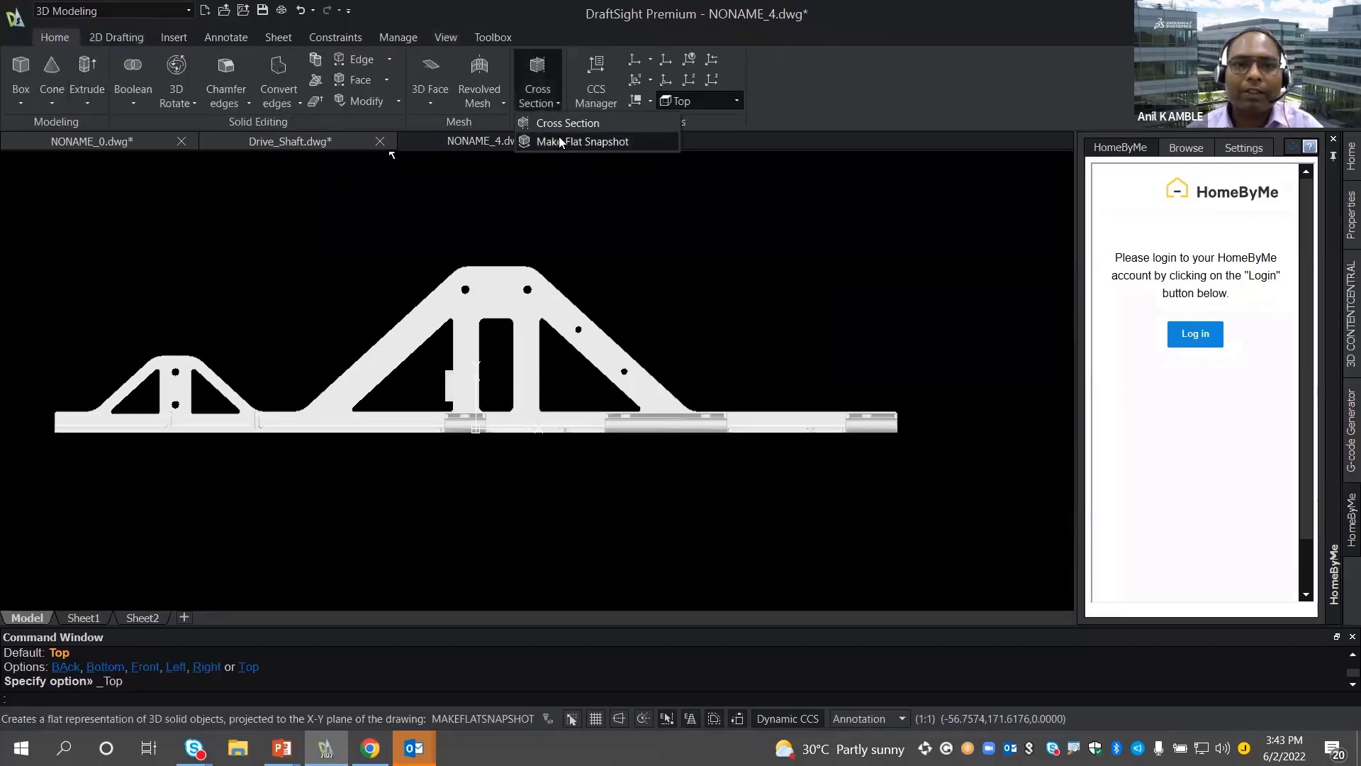
{"action": "left_click", "coordinate": [558, 141]}
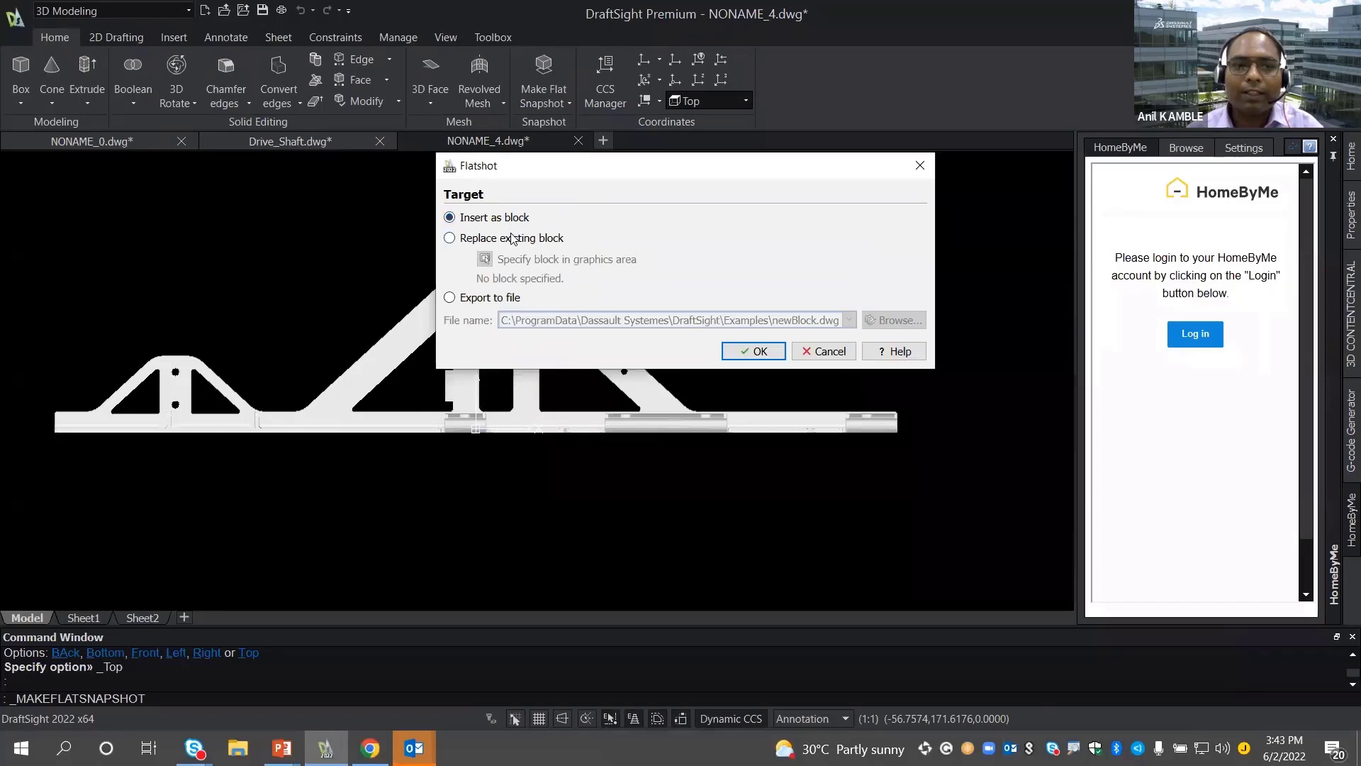
{"action": "left_click", "coordinate": [479, 299]}
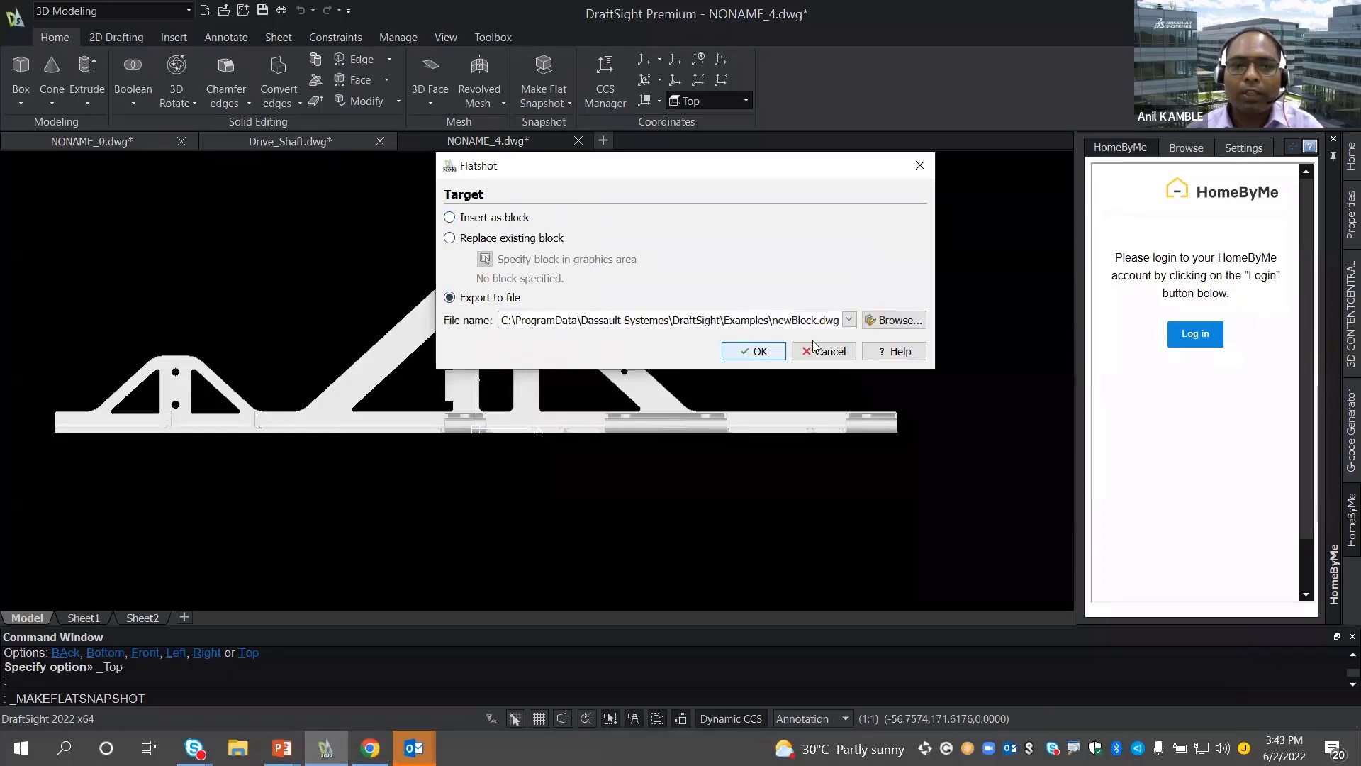
- Export the flat snapshot as Sheetmetal_component in R2010 Drawing format to the E:\Demo folder
{"action": "left_click", "coordinate": [895, 321]}
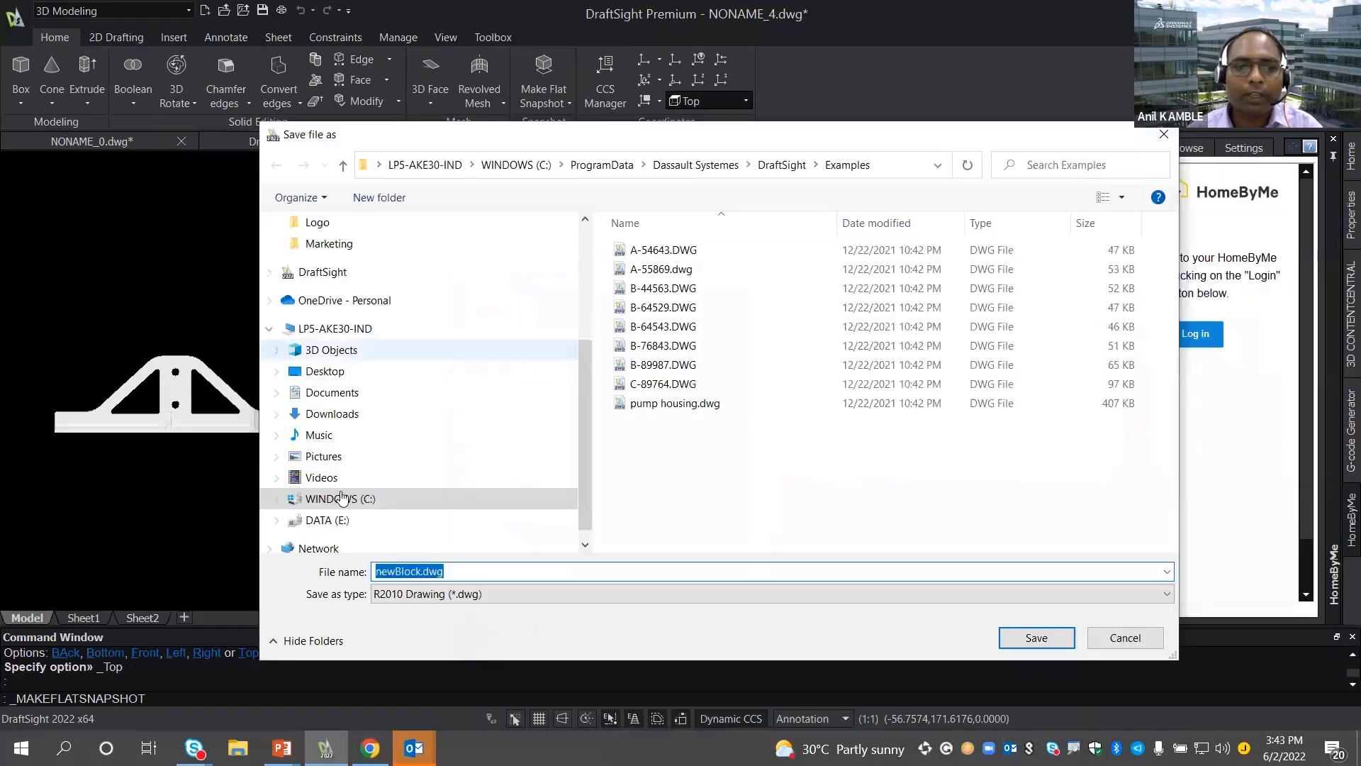
{"action": "left_click", "coordinate": [330, 499]}
{"action": "double_click", "coordinate": [644, 249]}
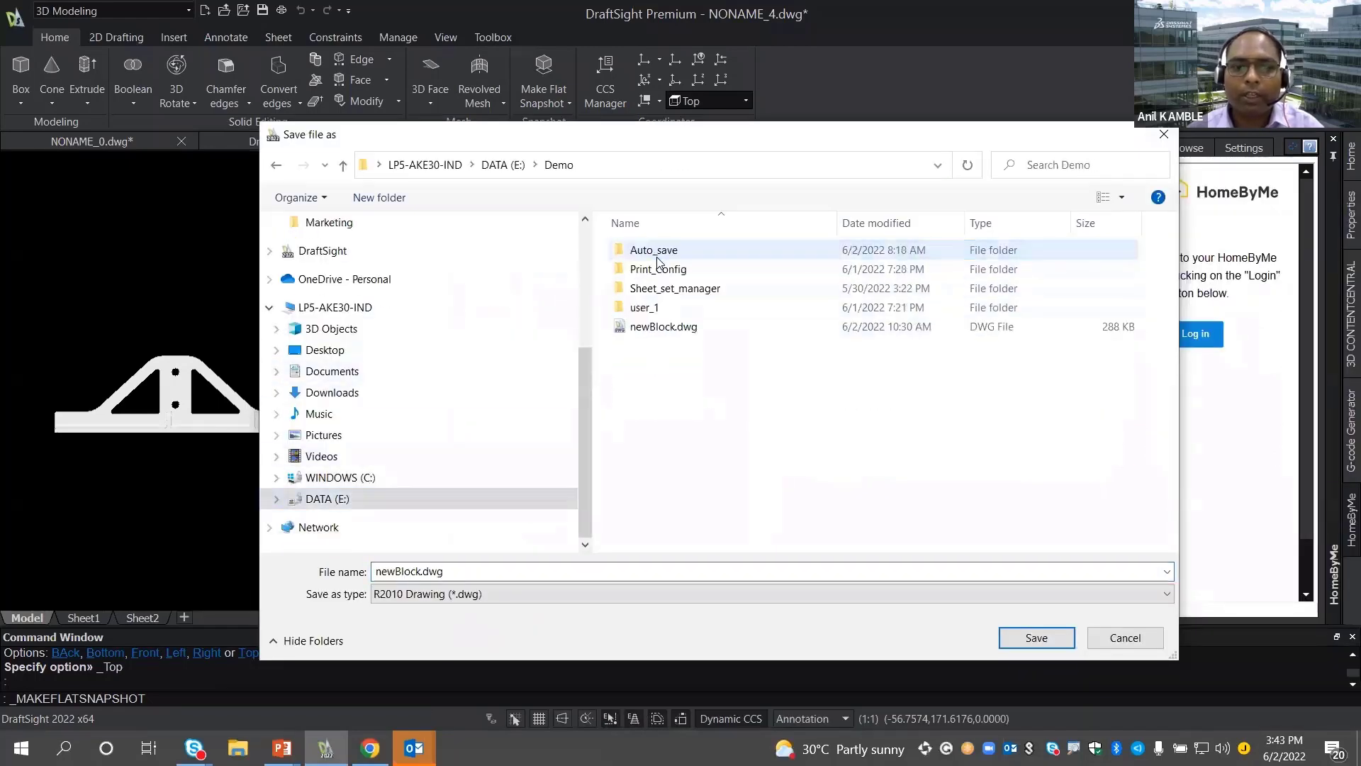
{"action": "left_click", "coordinate": [472, 569]}
{"action": "type", "text": "S"}
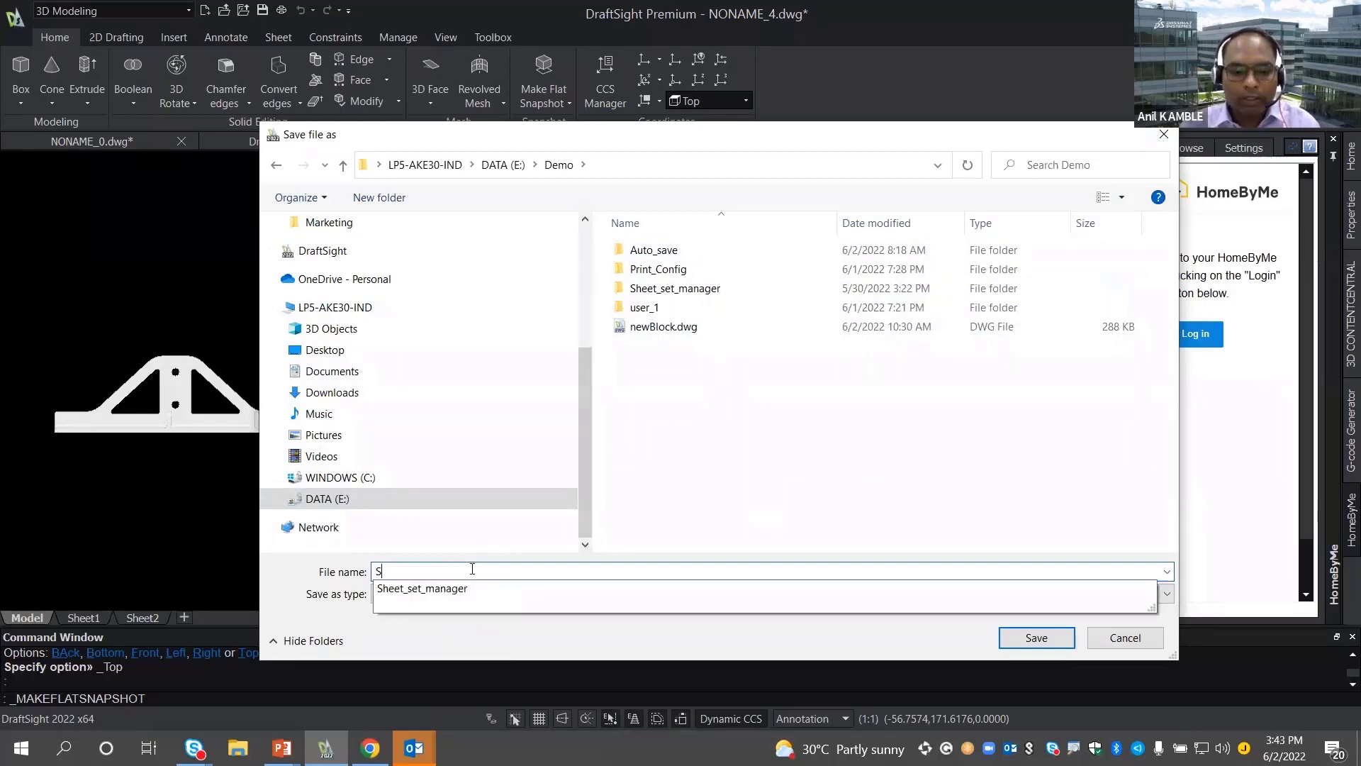
{"action": "type", "text": "heet"}
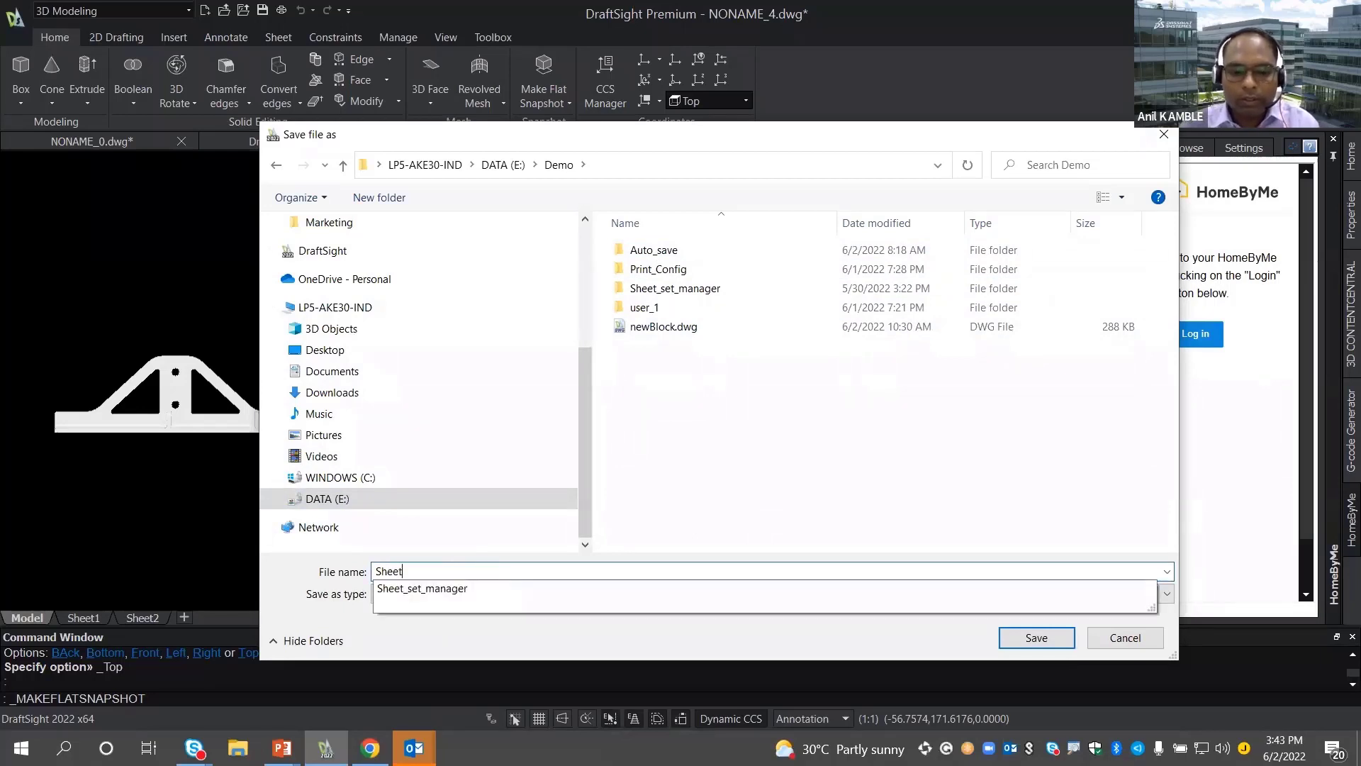
{"action": "type", "text": "metal_component"}
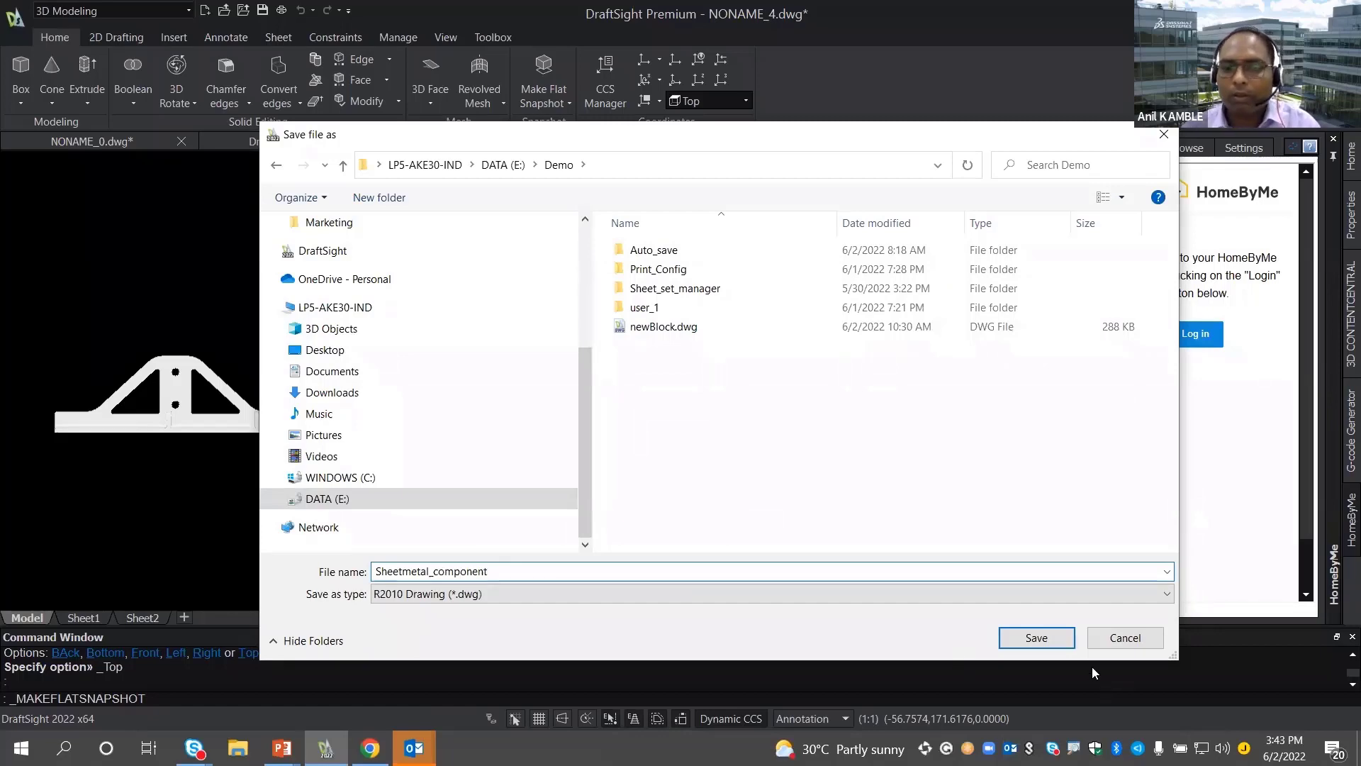
{"action": "left_click", "coordinate": [1035, 643]}
{"action": "left_click", "coordinate": [759, 351]}
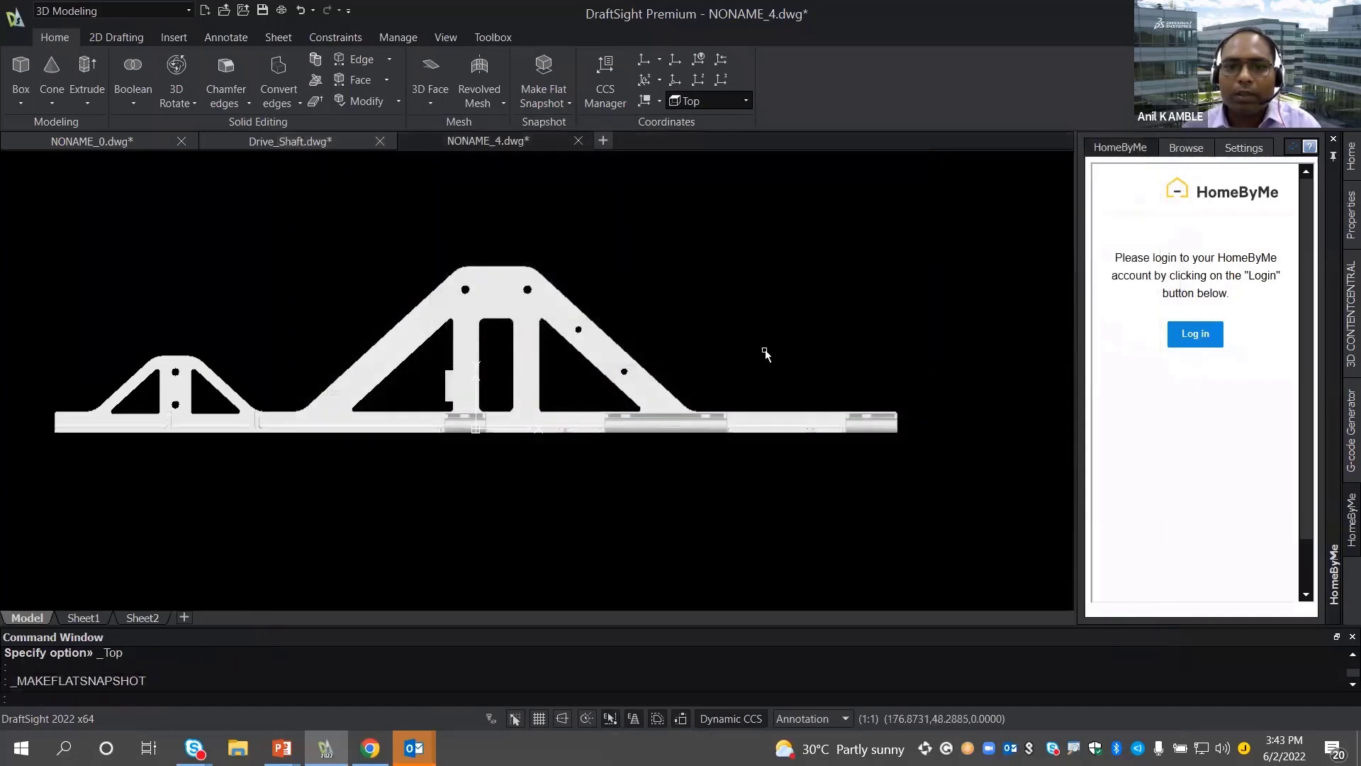
- Open the exported drawing Sheetmetal_component.dwg from the E:\Demo folder
{"action": "left_click", "coordinate": [224, 10]}
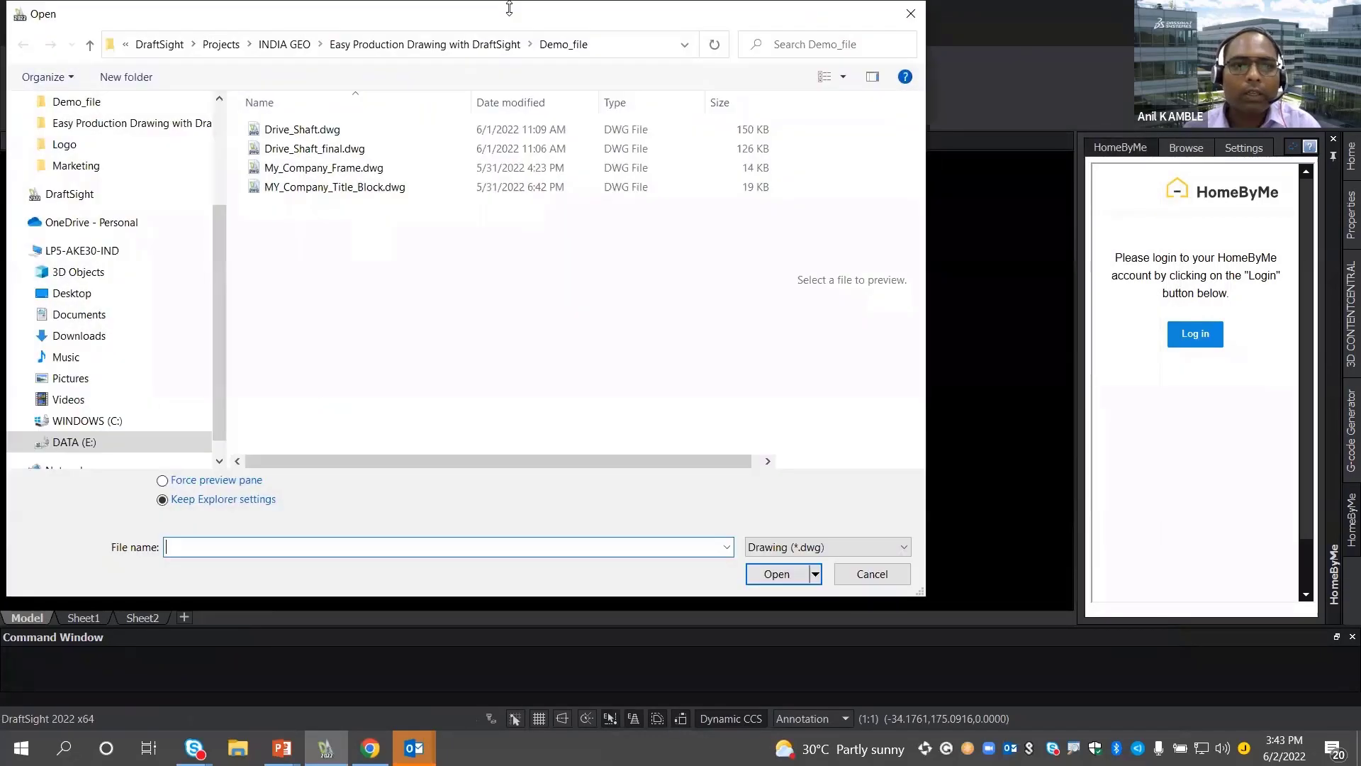
{"action": "left_click", "coordinate": [76, 445]}
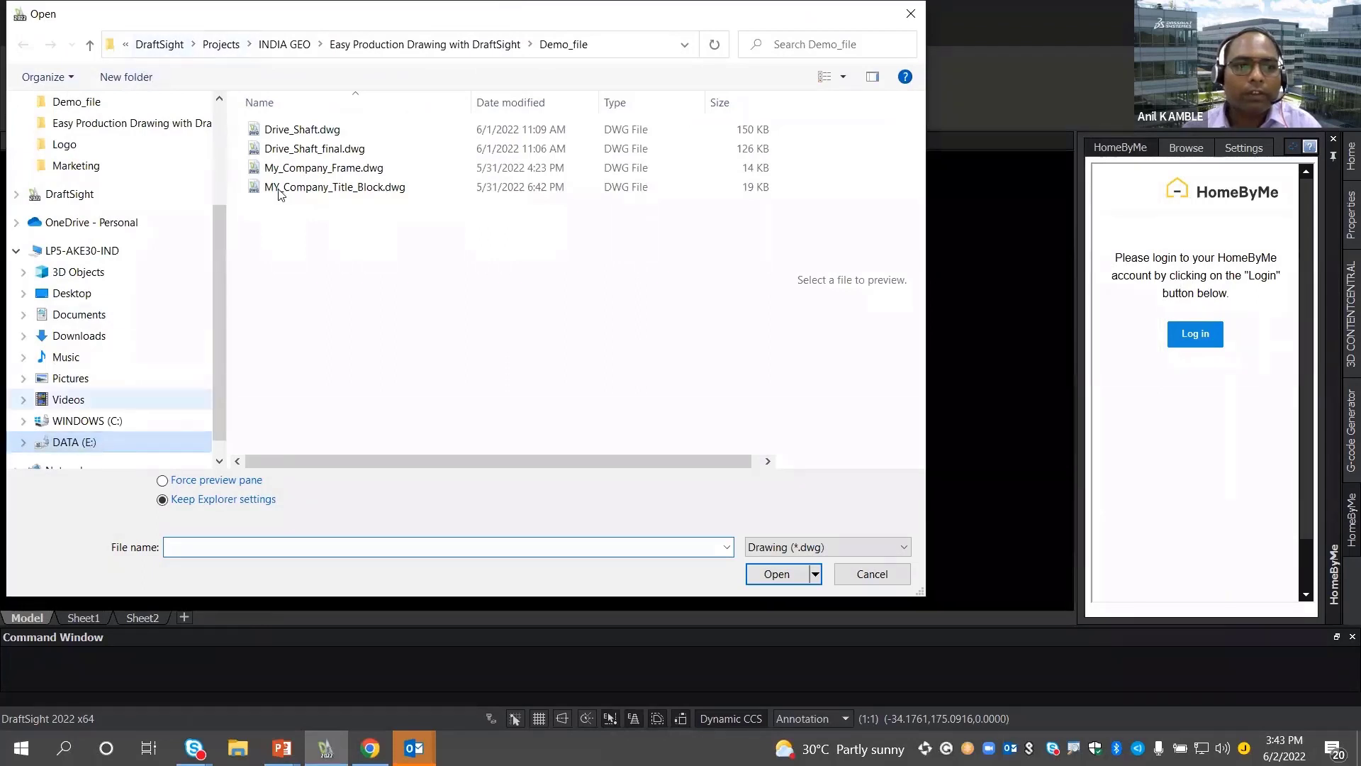
{"action": "double_click", "coordinate": [287, 134]}
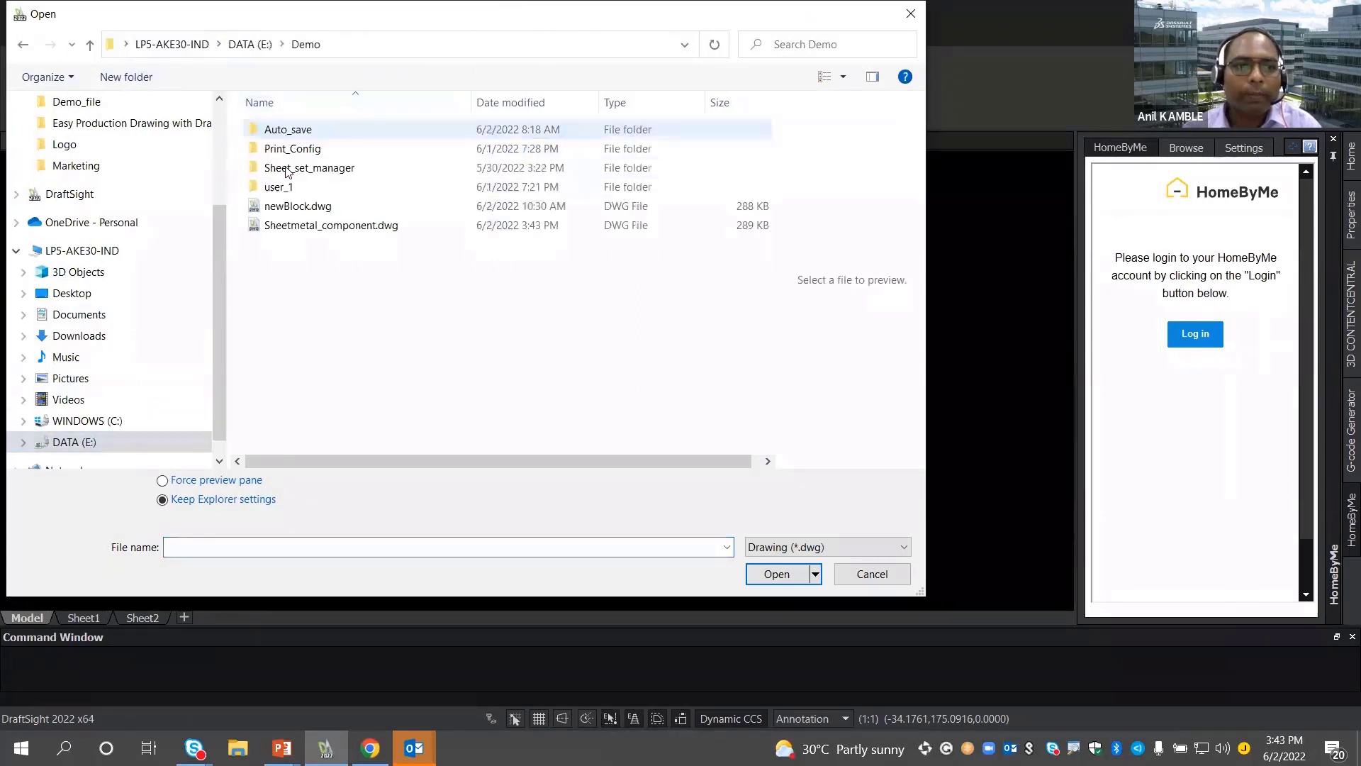
{"action": "left_click", "coordinate": [307, 225]}
{"action": "left_click", "coordinate": [757, 572]}
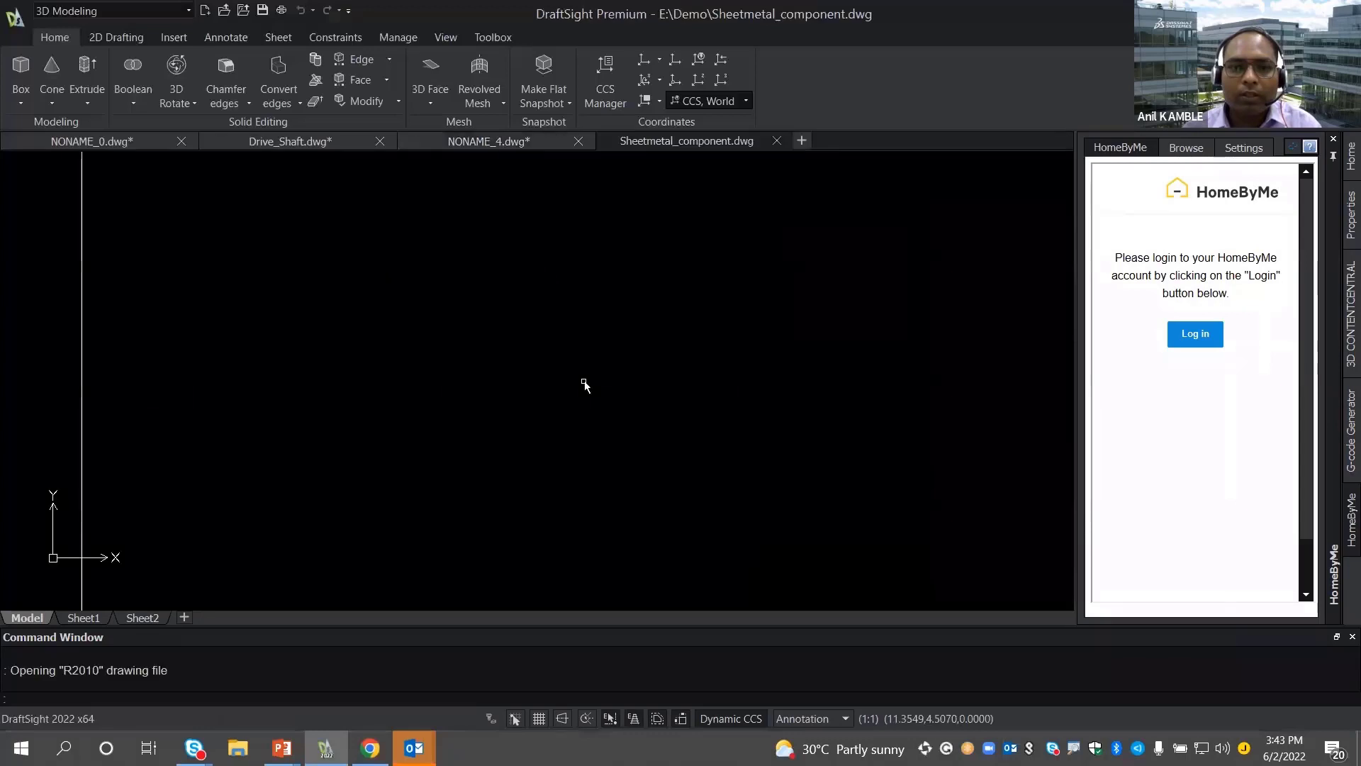
- Examine the flattened bracket outline and check a short vertical line in the small tab below the cutouts as a separate 2D entity
{"action": "scroll", "coordinate": [584, 382], "scroll_direction": "down", "scroll_amount": 8}
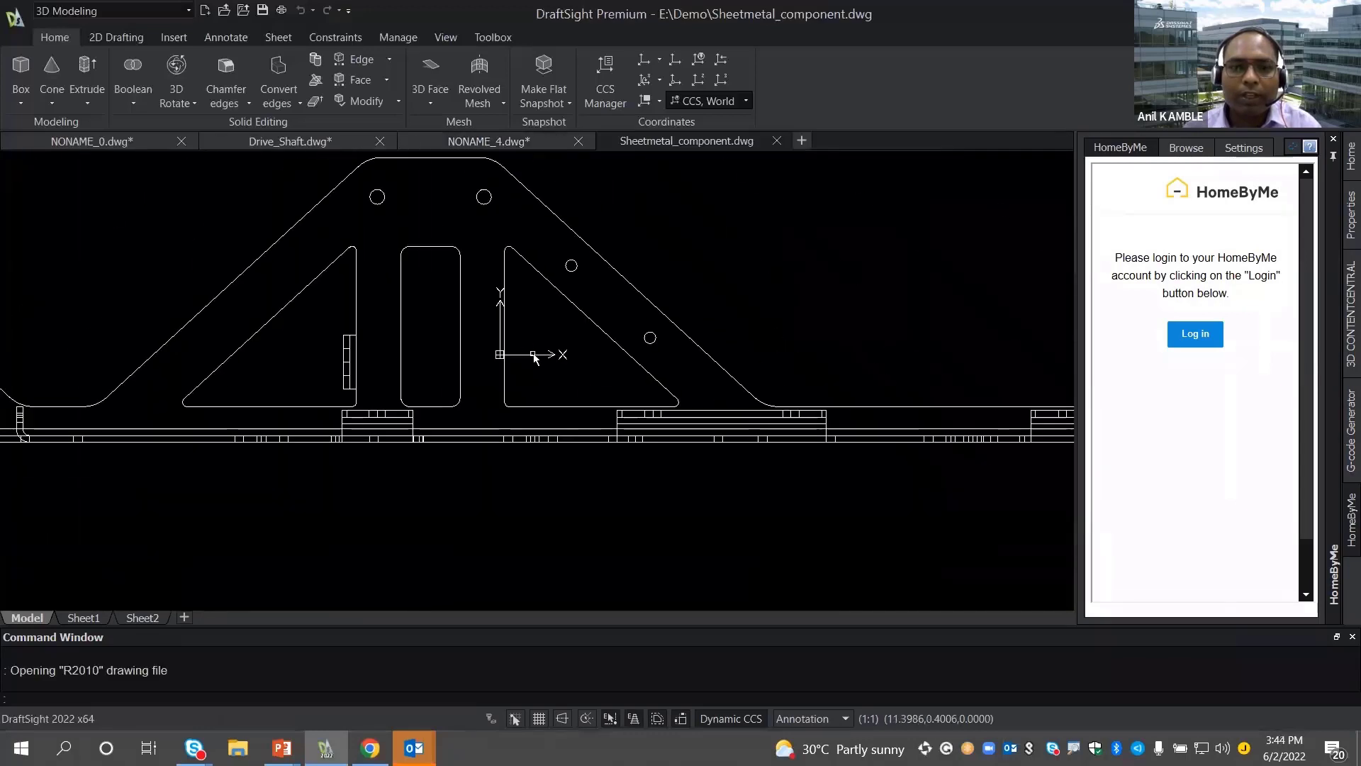
{"action": "scroll", "coordinate": [534, 356], "scroll_direction": "down", "scroll_amount": 4}
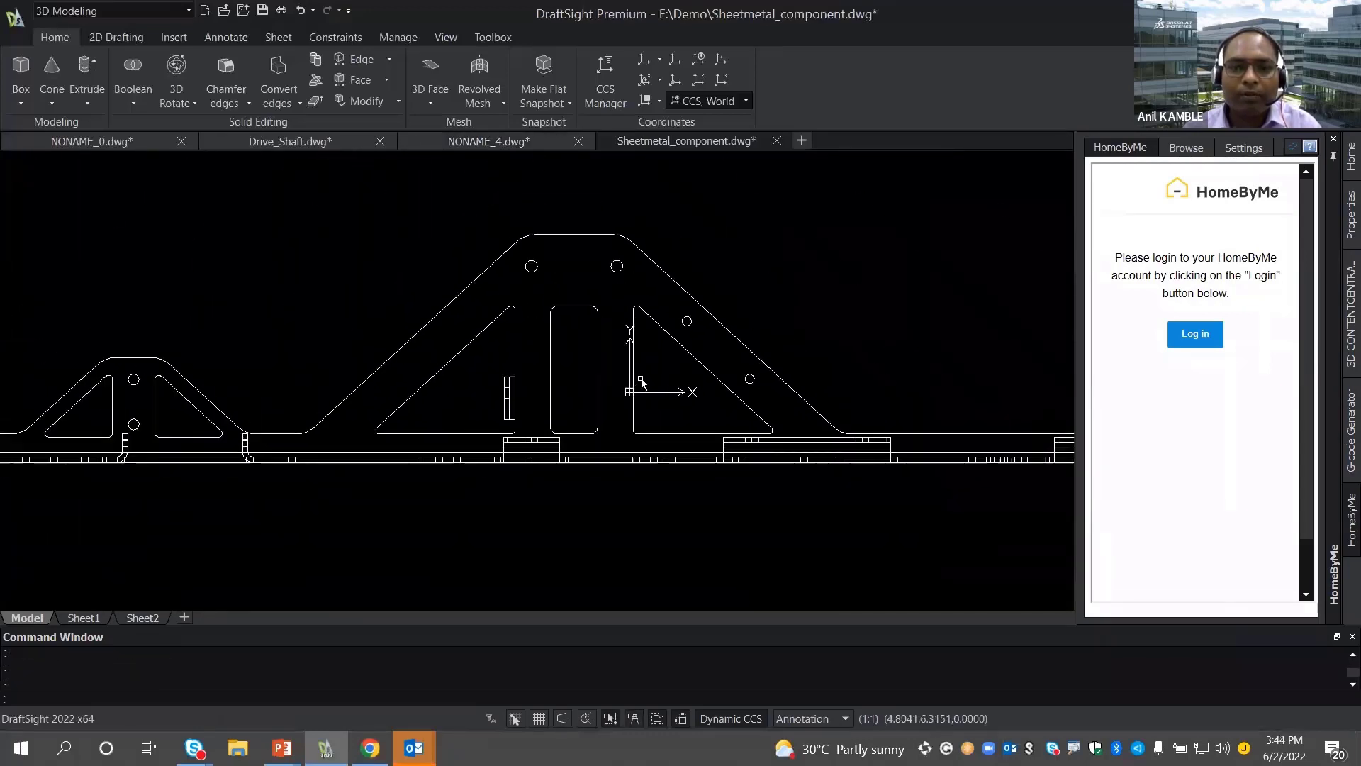
{"action": "middle_click_drag", "start_coordinate": [641, 382], "coordinate": [621, 382]}
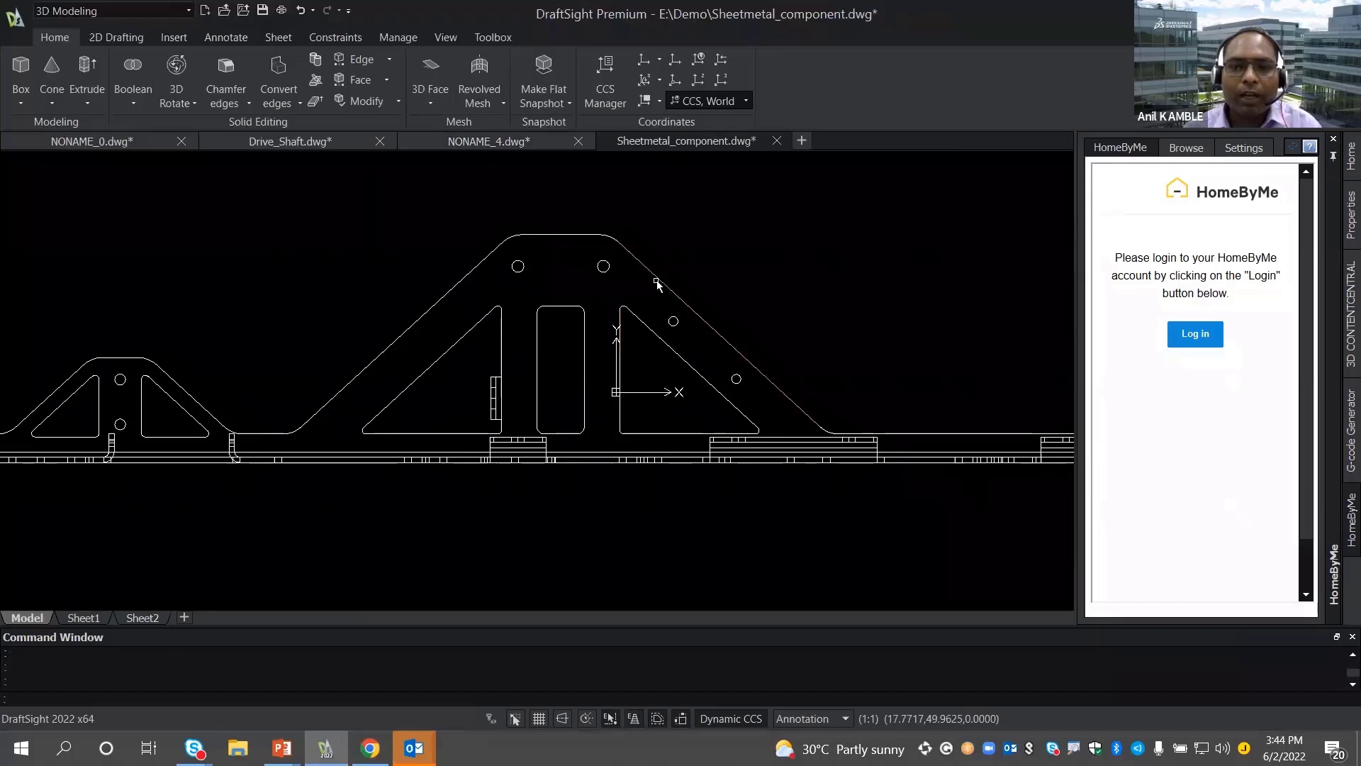
{"action": "scroll", "coordinate": [531, 461], "scroll_direction": "up", "scroll_amount": 4}
{"action": "scroll", "coordinate": [501, 409], "scroll_direction": "up", "scroll_amount": 2}
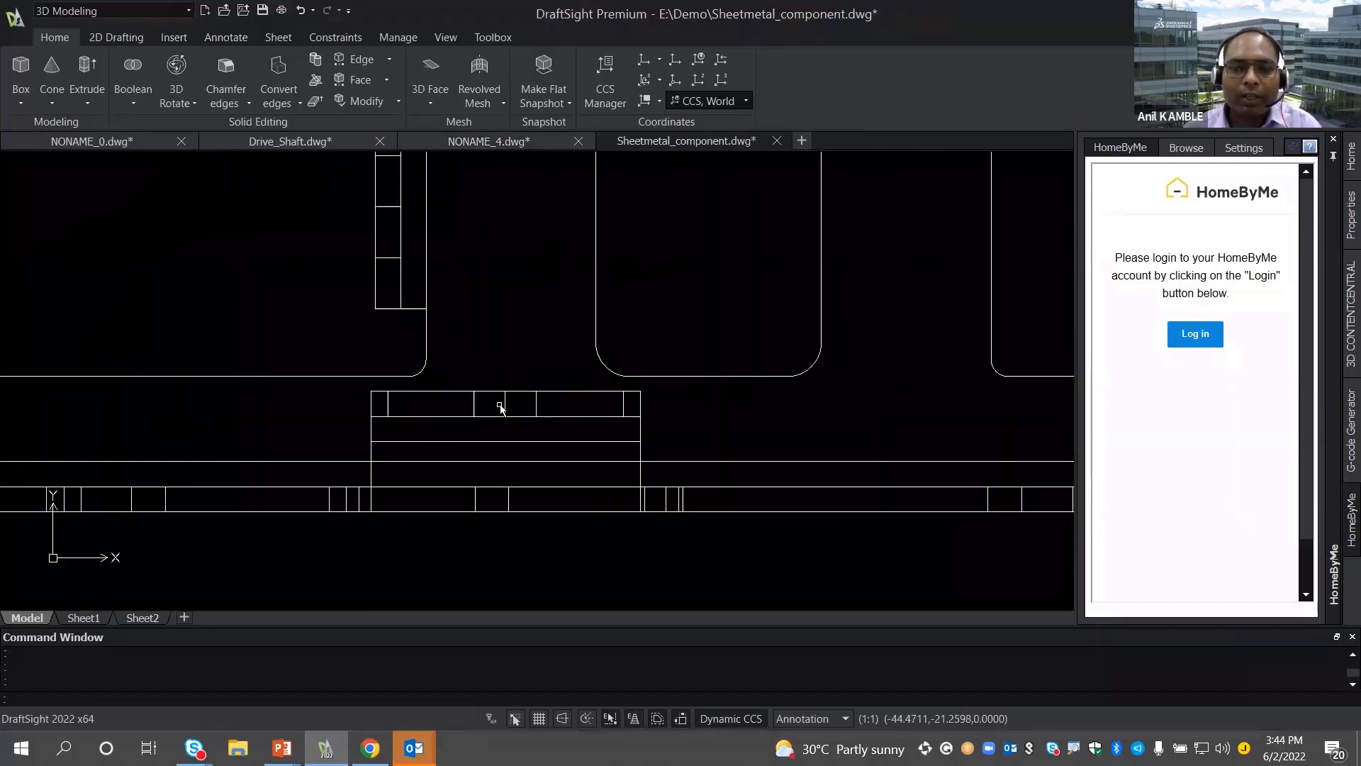
{"action": "scroll", "coordinate": [544, 407], "scroll_direction": "up", "scroll_amount": 4}
{"action": "left_click", "coordinate": [545, 402]}
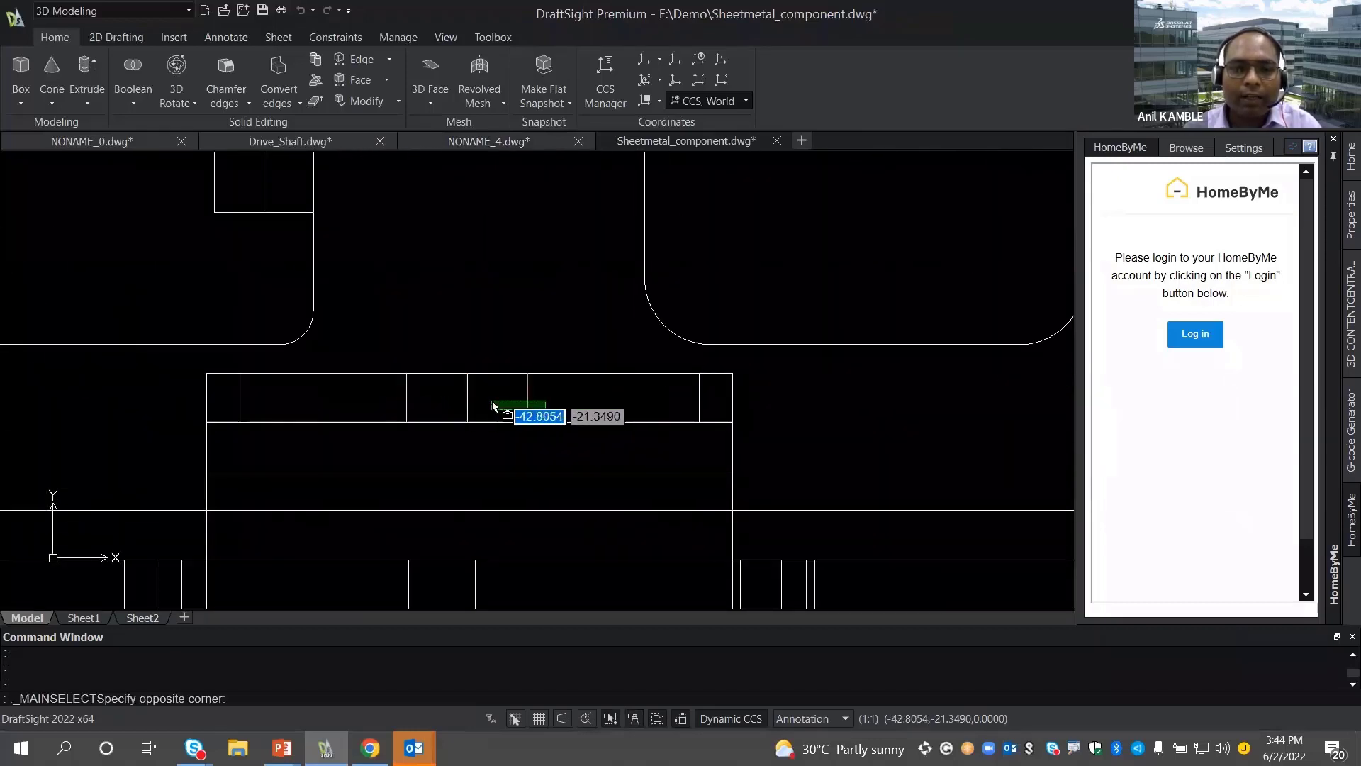
{"action": "left_click", "coordinate": [514, 403]}
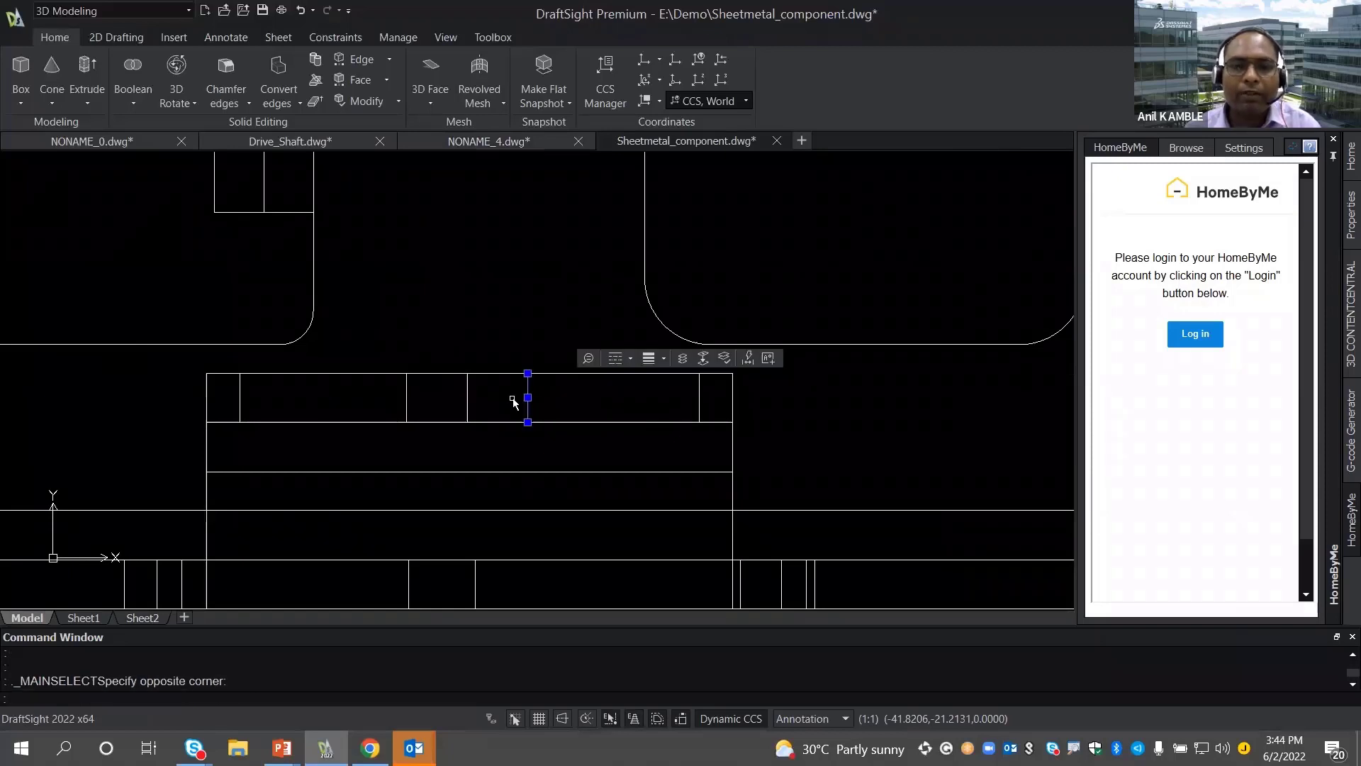
{"action": "key", "text": "Escape"}
{"action": "scroll", "coordinate": [514, 402], "scroll_direction": "down", "scroll_amount": 9}
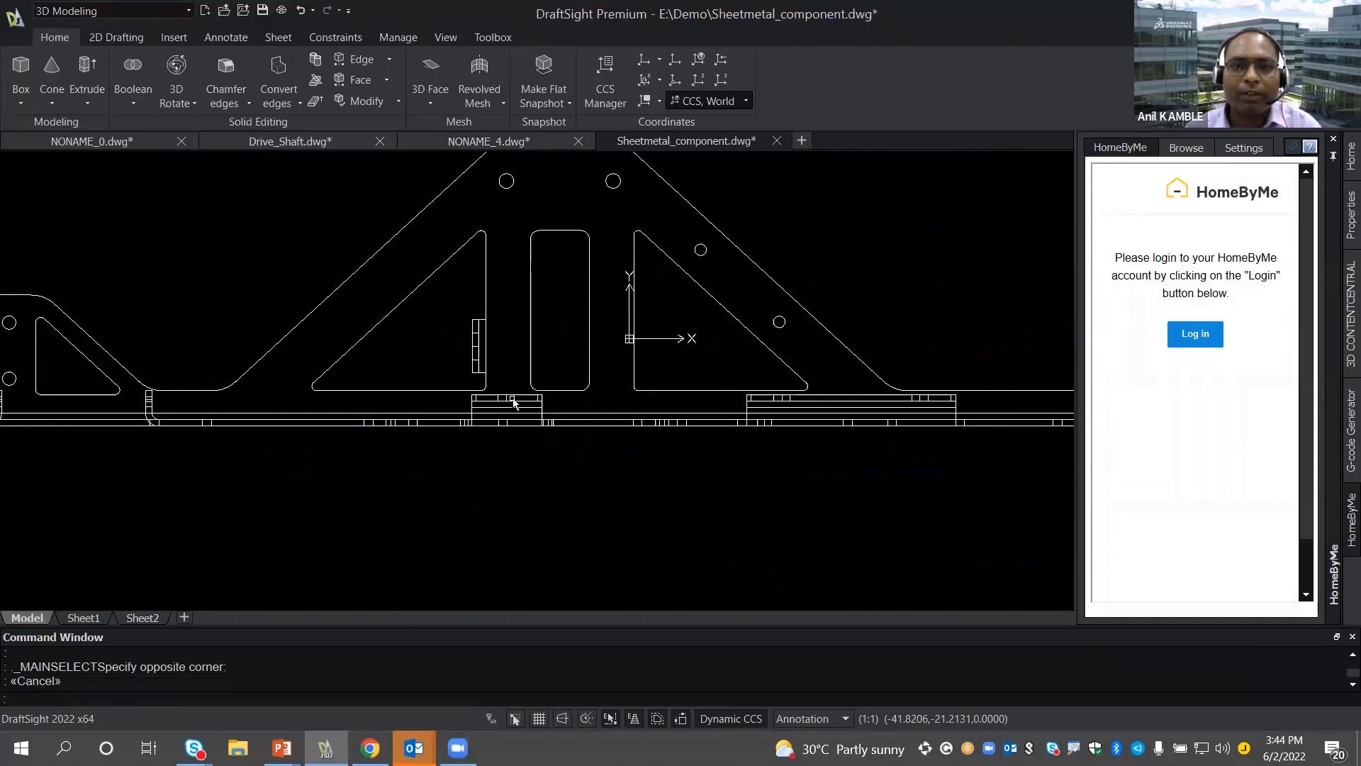
{"action": "scroll", "coordinate": [514, 403], "scroll_direction": "down", "scroll_amount": 1}
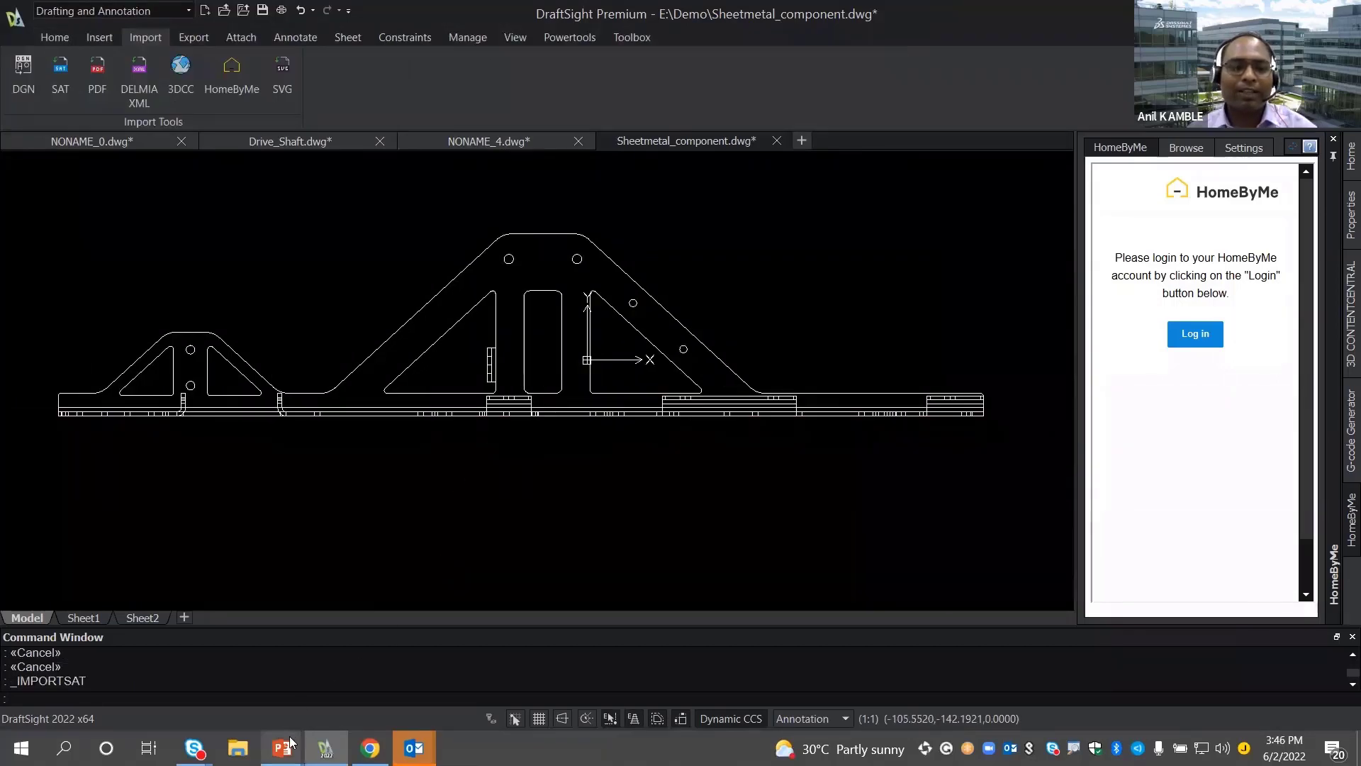
- Switch to the running PowerPoint slide show with the DEMO slide
{"action": "mouse_move", "coordinate": [291, 742]}
{"action": "left_click", "coordinate": [330, 678]}
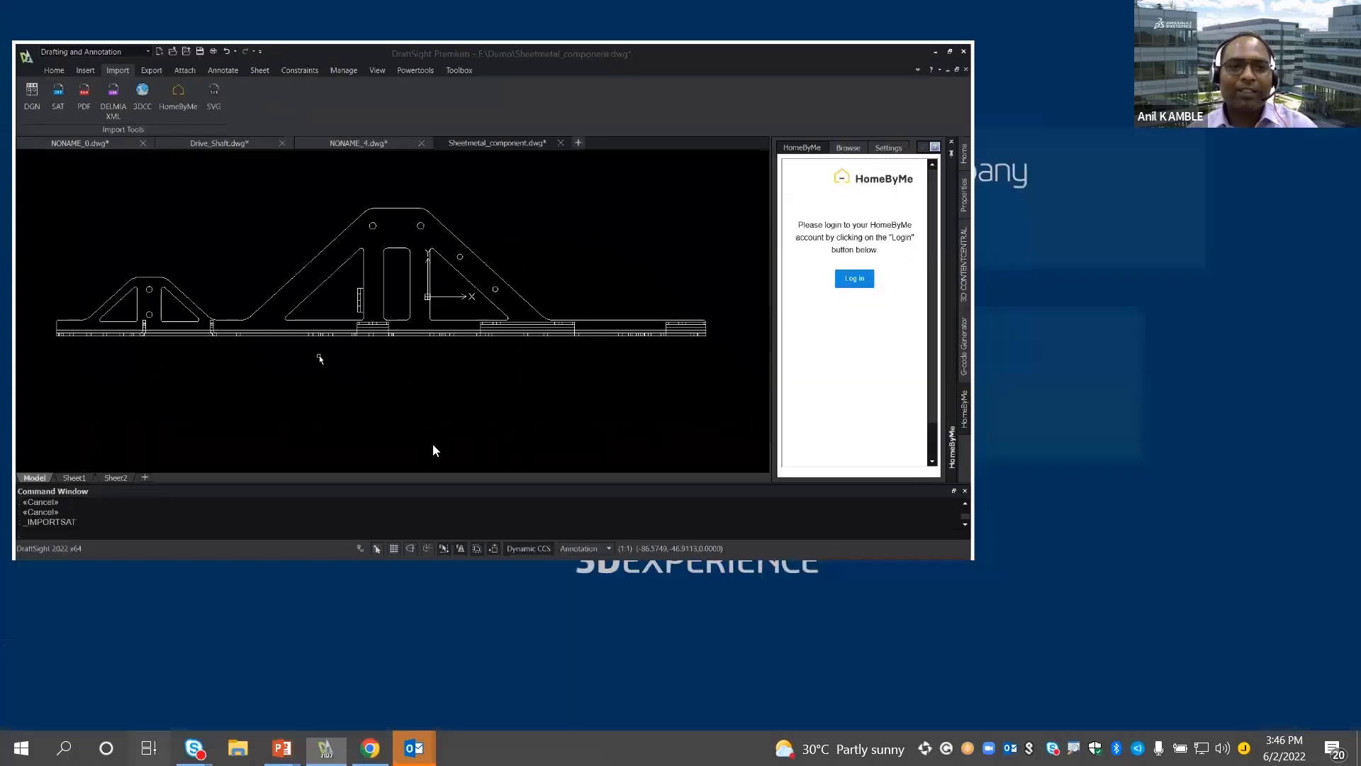
{"action": "key", "text": "super+Tab"}
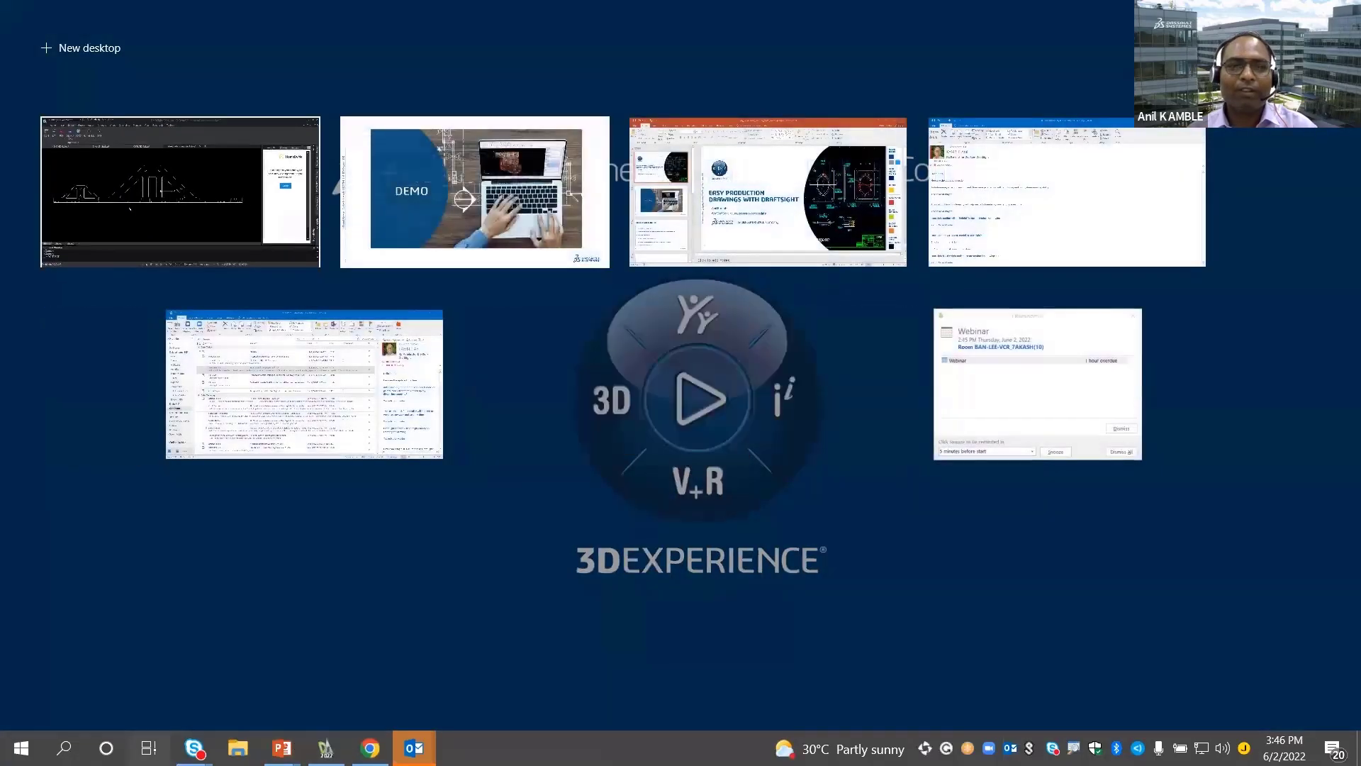
{"action": "left_click", "coordinate": [480, 193]}
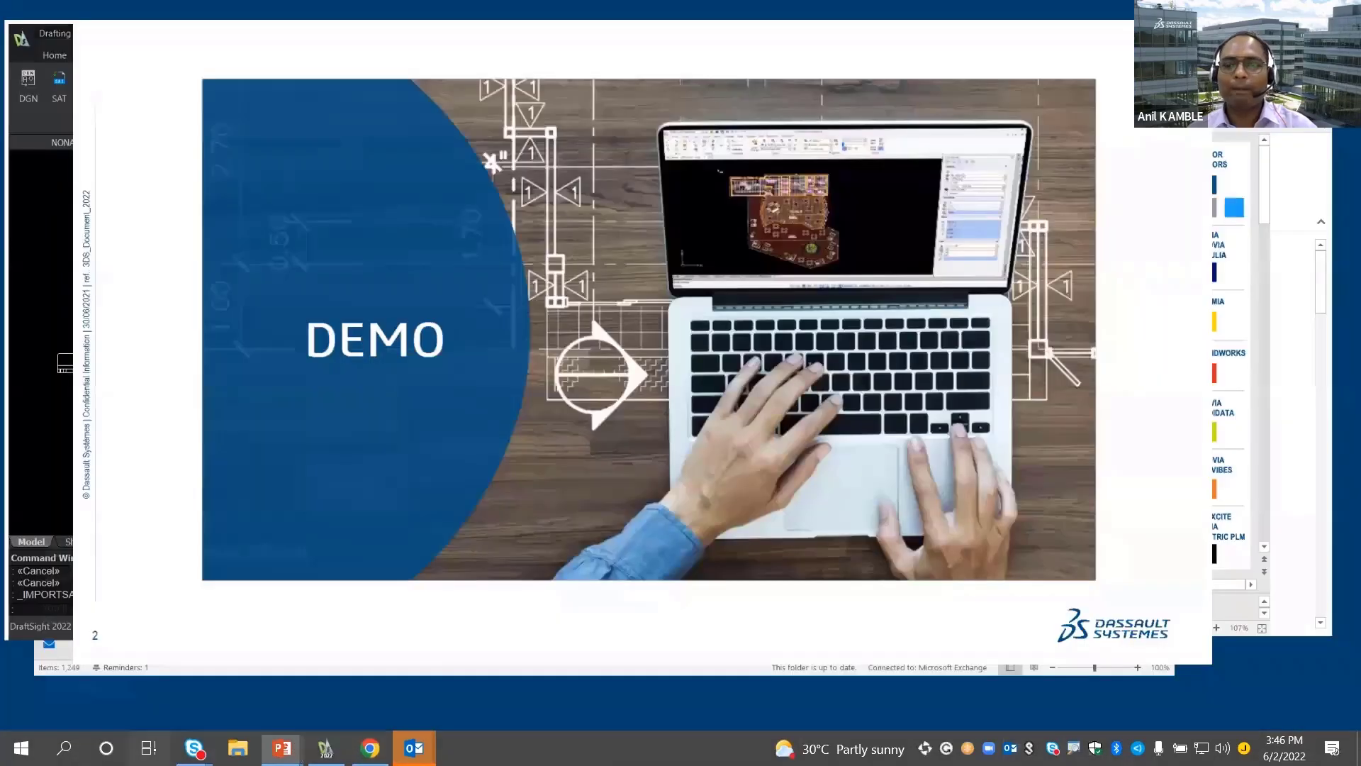